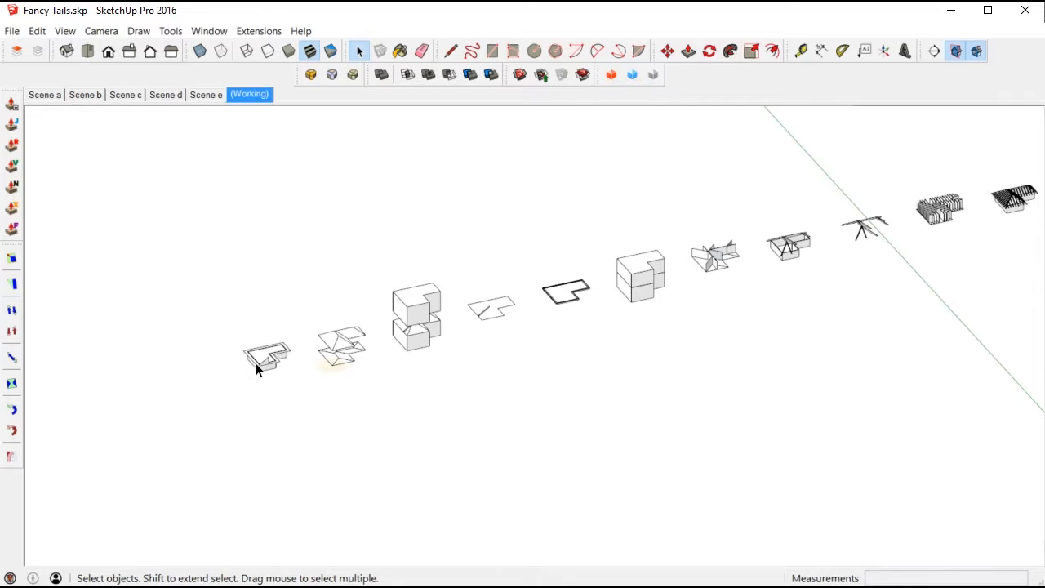
Copy the first house group to the empty area in front of the row of models
{"action": "scroll", "coordinate": [265, 357], "scroll_direction": "up", "scroll_amount": 8}
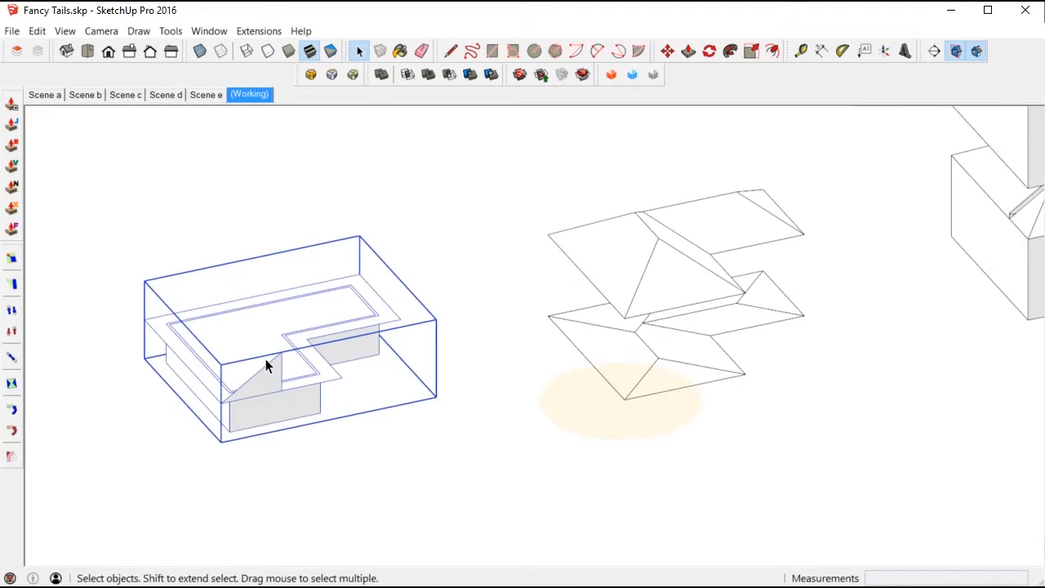
{"action": "key", "text": "m"}
{"action": "key", "text": "ctrl"}
{"action": "left_click", "coordinate": [279, 361]}
{"action": "scroll", "coordinate": [339, 281], "scroll_direction": "down", "scroll_amount": 6}
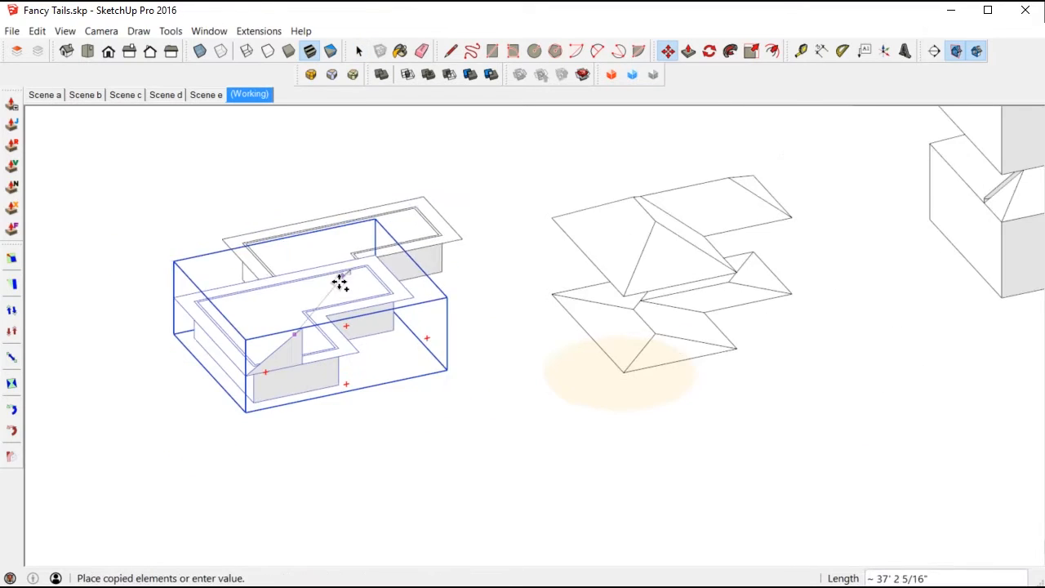
{"action": "left_click", "coordinate": [329, 463]}
{"action": "key", "text": "space"}
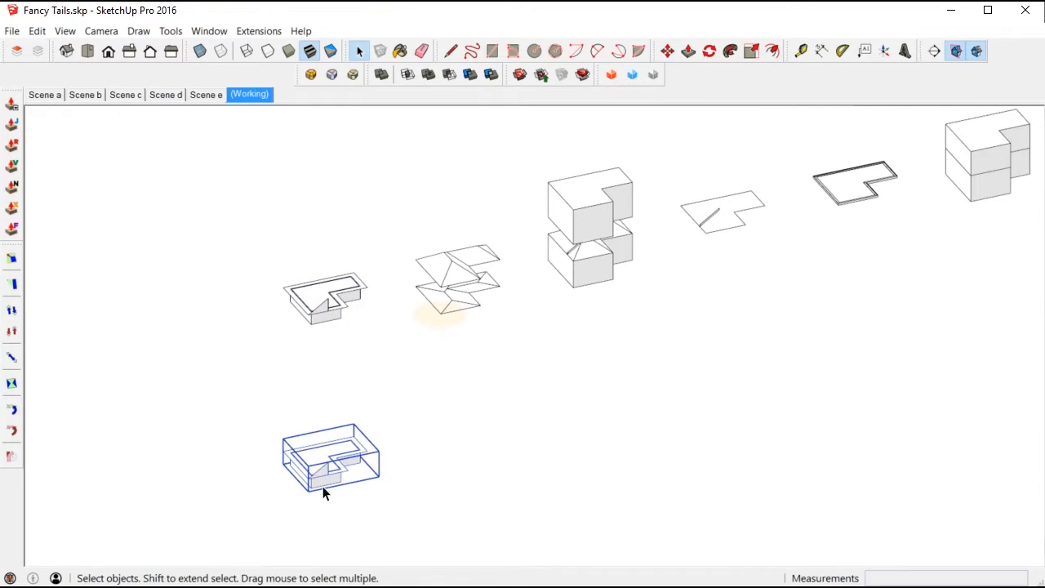
Open the copied group and sweep the triangular roof profile around the L-shaped eave face with Follow Me
{"action": "scroll", "coordinate": [323, 478], "scroll_direction": "up", "scroll_amount": 3}
{"action": "middle_click_drag", "start_coordinate": [318, 467], "coordinate": [322, 499]}
{"action": "scroll", "coordinate": [326, 510], "scroll_direction": "up", "scroll_amount": 3}
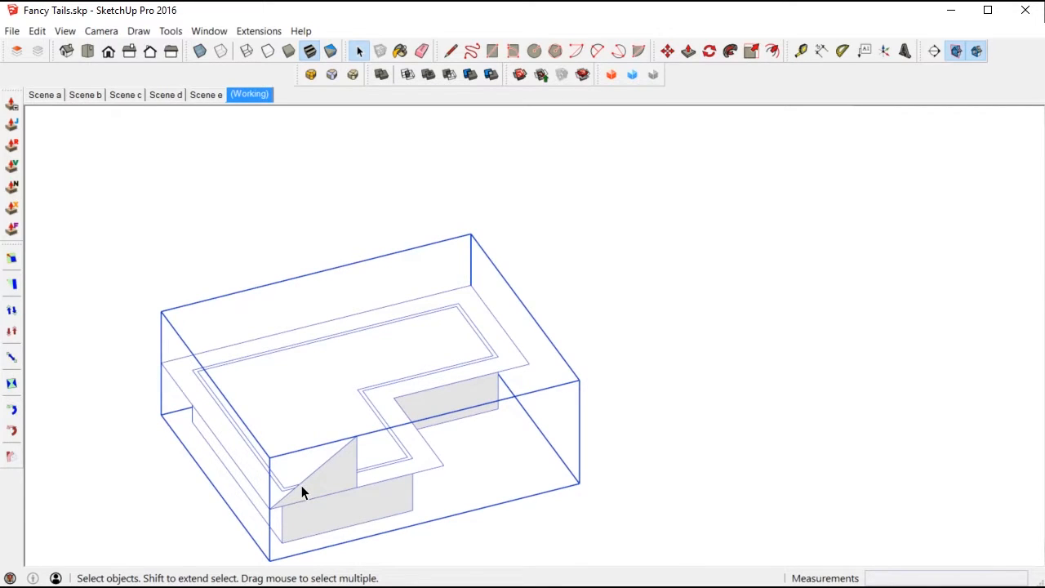
{"action": "double_click", "coordinate": [301, 485]}
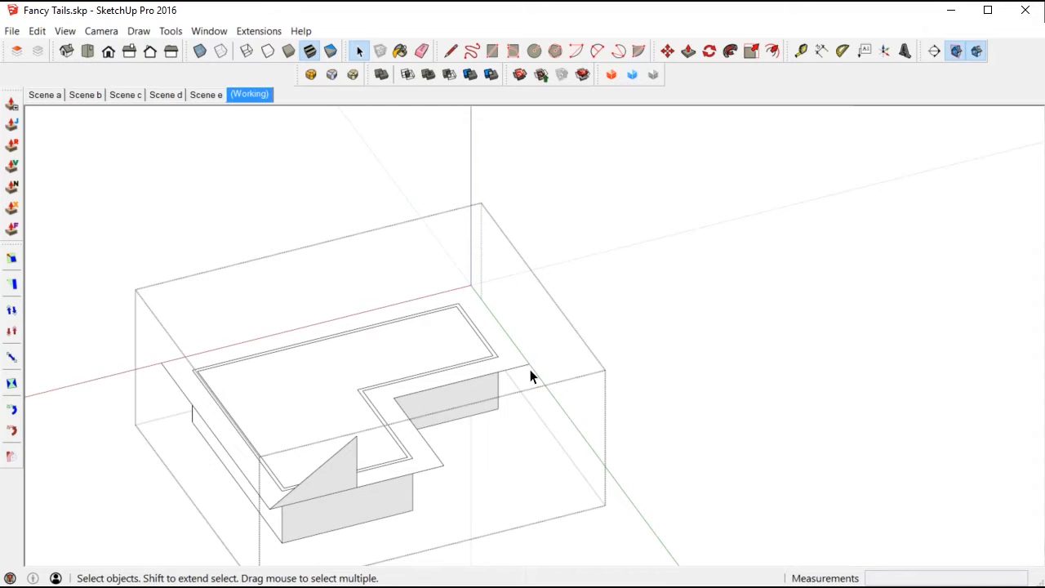
{"action": "left_click", "coordinate": [379, 472]}
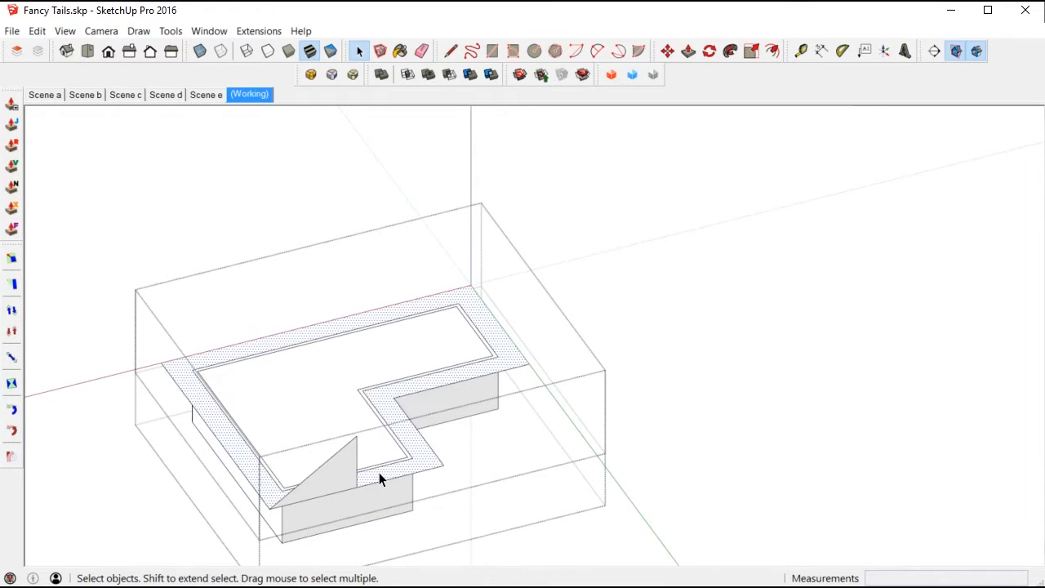
{"action": "scroll", "coordinate": [309, 492], "scroll_direction": "up", "scroll_amount": 4}
{"action": "left_click", "coordinate": [309, 491]}
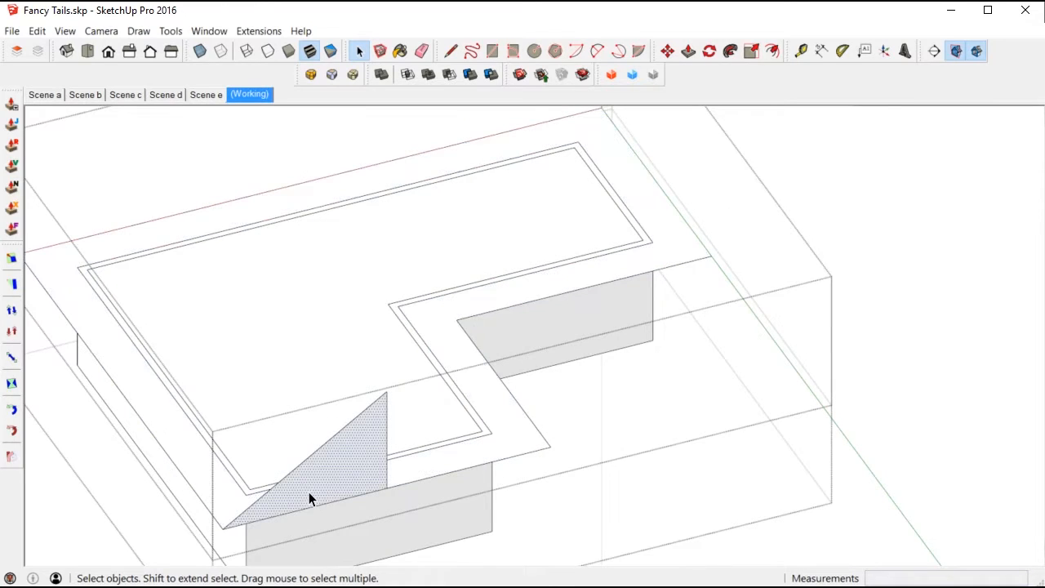
{"action": "left_click", "coordinate": [420, 470]}
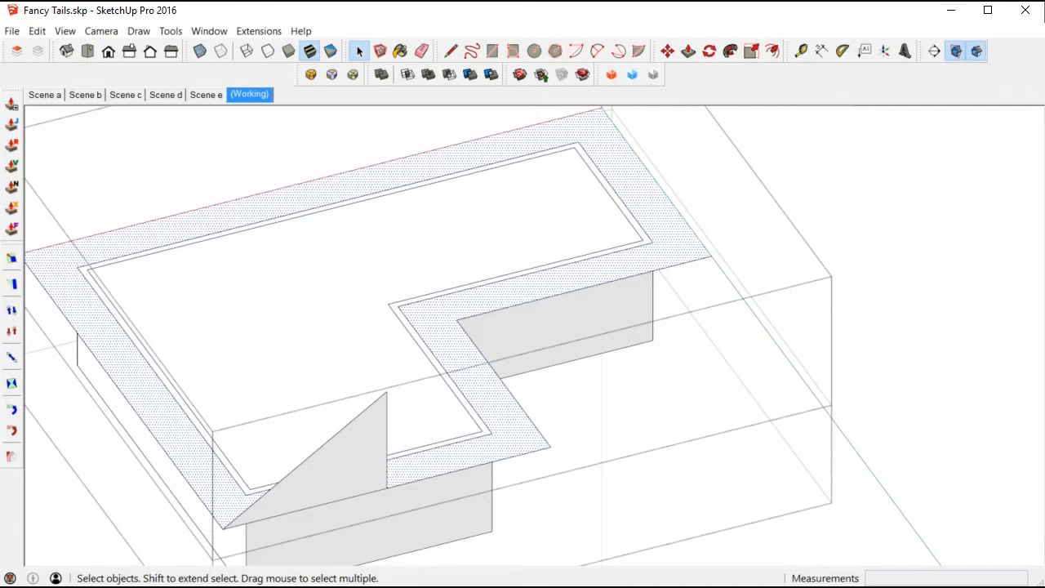
{"action": "left_click", "coordinate": [731, 51]}
{"action": "left_click", "coordinate": [333, 468]}
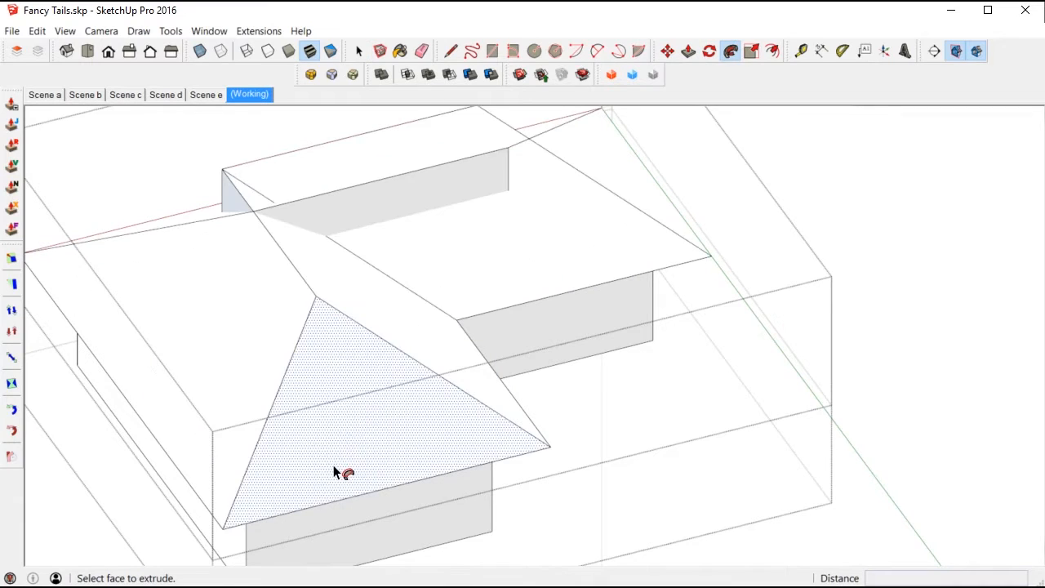
Select the whole swept roof and place a copy of it beside the house, about 63' 9" away
{"action": "scroll", "coordinate": [333, 472], "scroll_direction": "down", "scroll_amount": 5}
{"action": "middle_click_drag", "start_coordinate": [401, 439], "coordinate": [376, 409]}
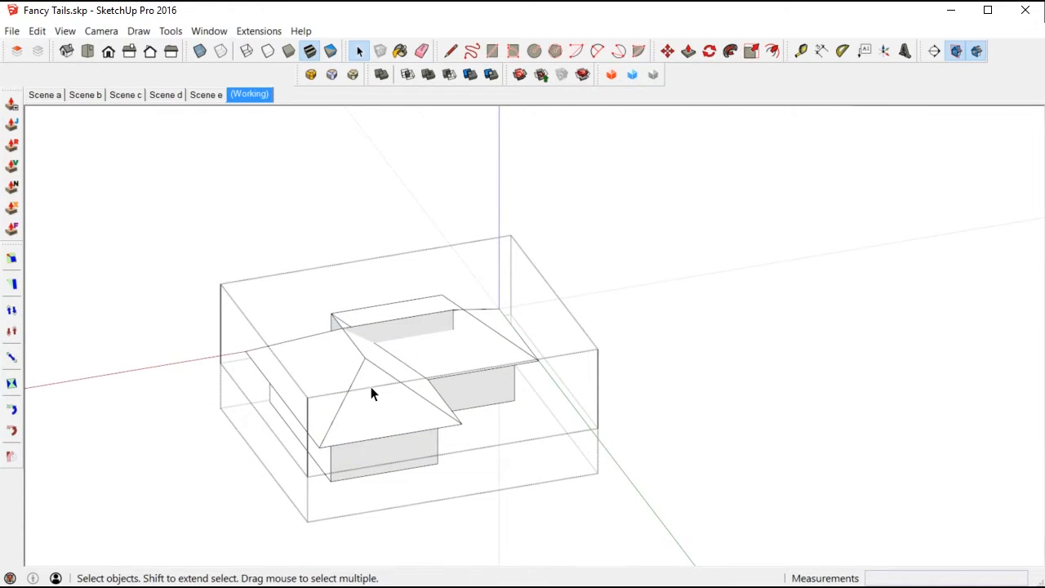
{"action": "triple_click", "coordinate": [371, 389]}
{"action": "key", "text": "m"}
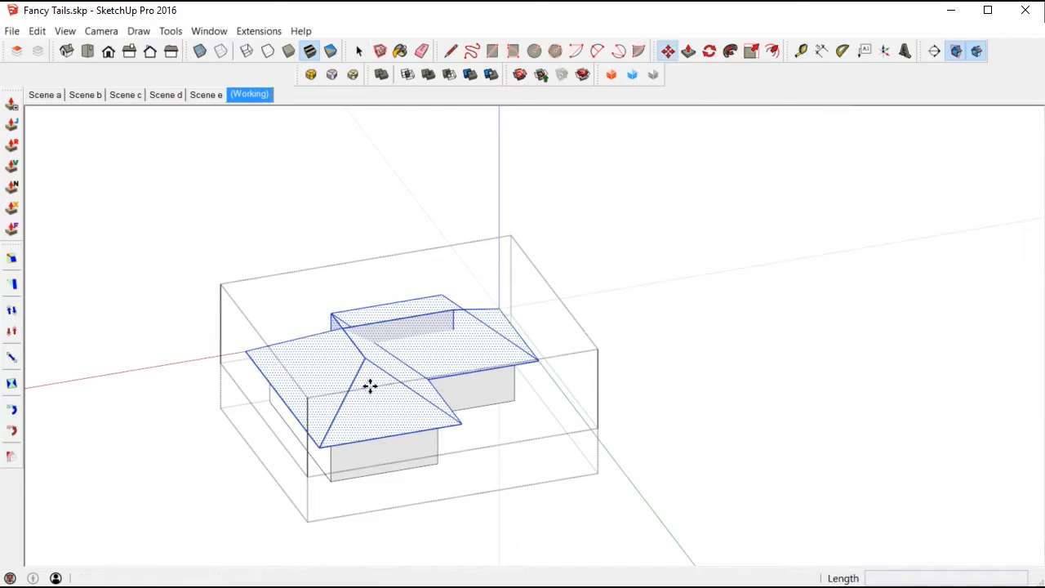
{"action": "left_click", "coordinate": [369, 385]}
{"action": "key", "text": "ctrl"}
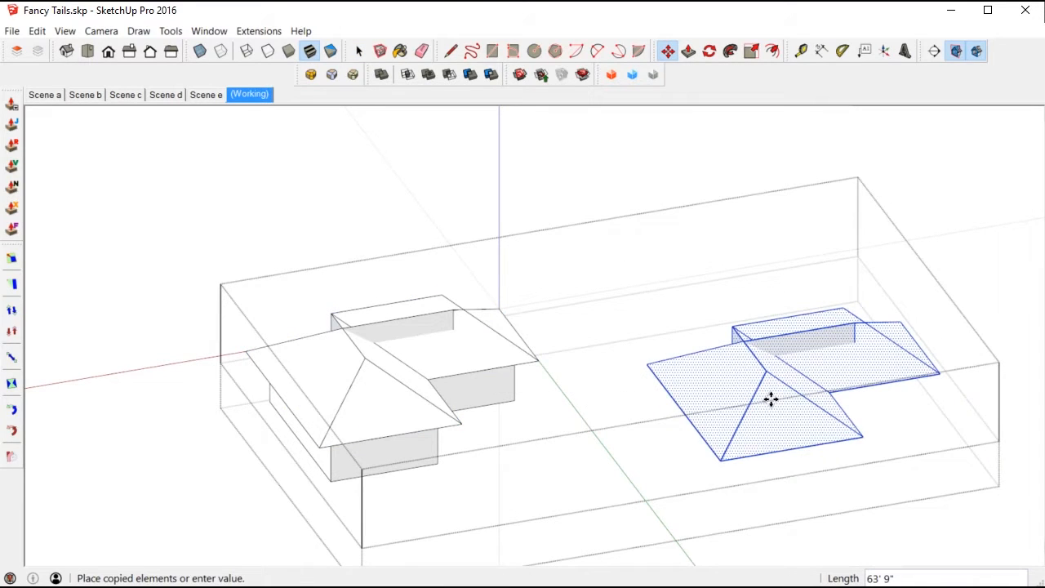
{"action": "left_click", "coordinate": [771, 399]}
{"action": "key", "text": "space"}
Intersect the copied roof's faces with the selection
{"action": "right_click", "coordinate": [767, 399]}
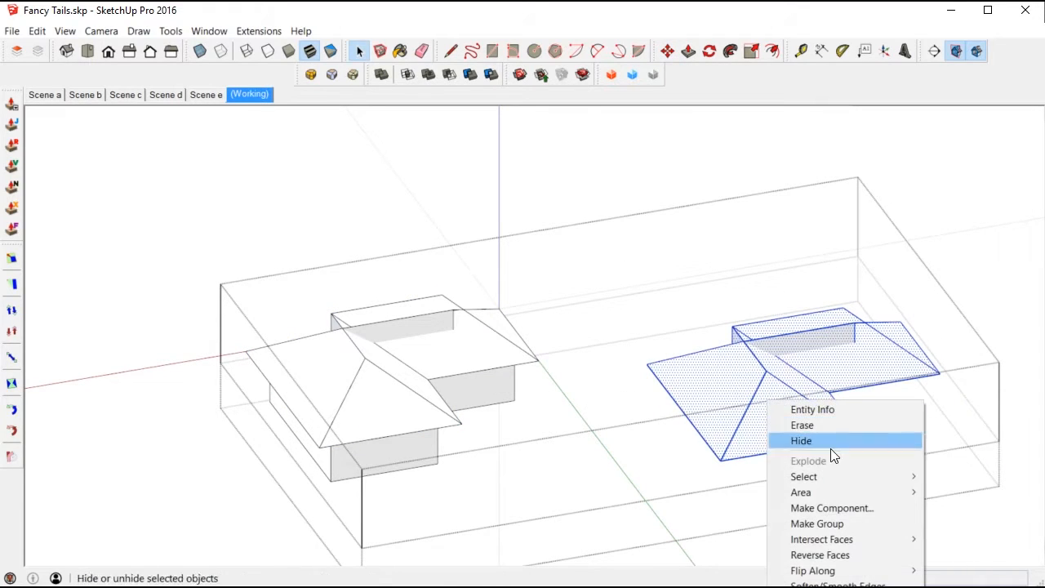
{"action": "mouse_move", "coordinate": [812, 538]}
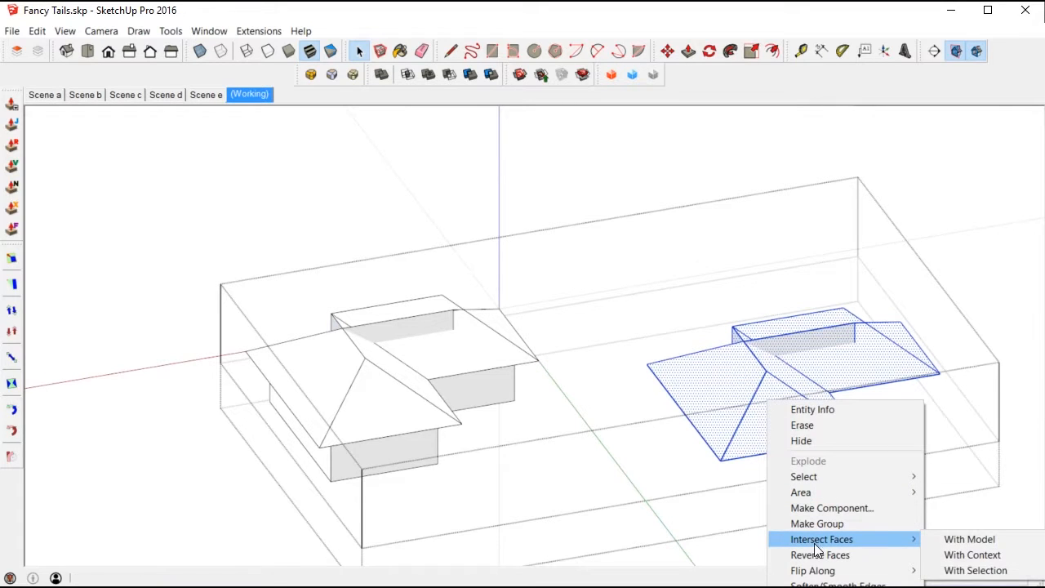
{"action": "left_click", "coordinate": [951, 570]}
Erase the excess edges and surfaces projecting above the intersected roof copy
{"action": "mouse_move", "coordinate": [784, 416]}
{"action": "middle_mouse_down"}
{"action": "mouse_move", "coordinate": [679, 338]}
{"action": "mouse_move", "coordinate": [491, 313]}
{"action": "mouse_move", "coordinate": [486, 354]}
{"action": "middle_mouse_up"}
{"action": "scroll", "coordinate": [716, 390], "scroll_direction": "up", "scroll_amount": 5}
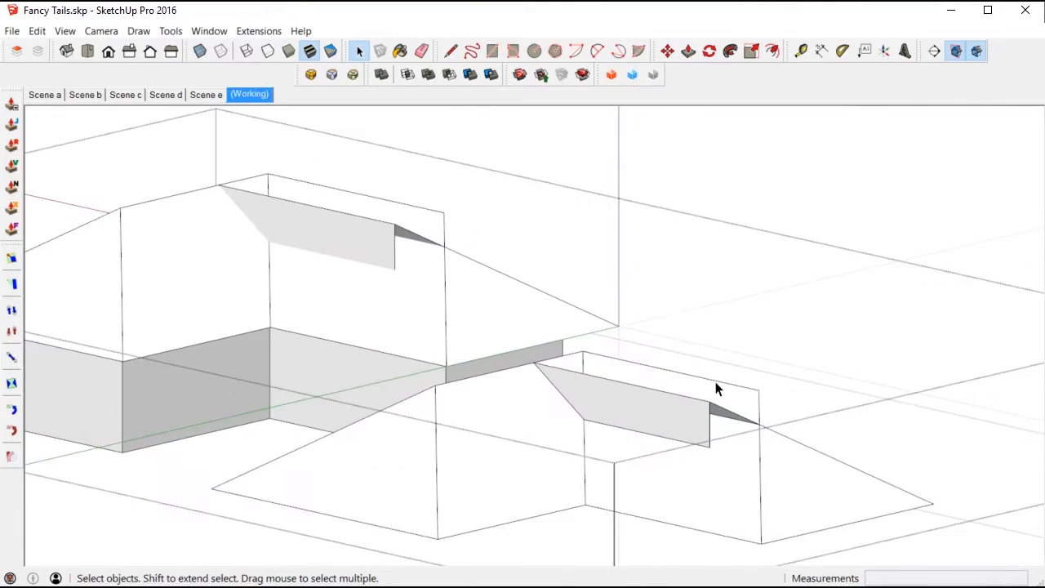
{"action": "key", "text": "e"}
{"action": "mouse_move", "coordinate": [537, 334]}
{"action": "middle_mouse_down"}
{"action": "mouse_move", "coordinate": [786, 474]}
{"action": "mouse_move", "coordinate": [506, 335]}
{"action": "middle_mouse_up"}
{"action": "scroll", "coordinate": [841, 336], "scroll_direction": "up", "scroll_amount": 3}
{"action": "left_click", "coordinate": [859, 331]}
{"action": "left_click", "coordinate": [811, 413]}
{"action": "left_click", "coordinate": [557, 361]}
Erase the leftover interior faces and edges on the underside of the roof copy
{"action": "mouse_move", "coordinate": [560, 380]}
{"action": "middle_mouse_down"}
{"action": "mouse_move", "coordinate": [551, 431]}
{"action": "mouse_move", "coordinate": [527, 352]}
{"action": "mouse_move", "coordinate": [520, 192]}
{"action": "middle_mouse_up"}
{"action": "scroll", "coordinate": [520, 193], "scroll_direction": "down", "scroll_amount": 5}
{"action": "scroll", "coordinate": [560, 517], "scroll_direction": "up", "scroll_amount": 2}
{"action": "middle_click_drag", "start_coordinate": [561, 518], "coordinate": [671, 506]}
{"action": "left_click", "coordinate": [657, 481]}
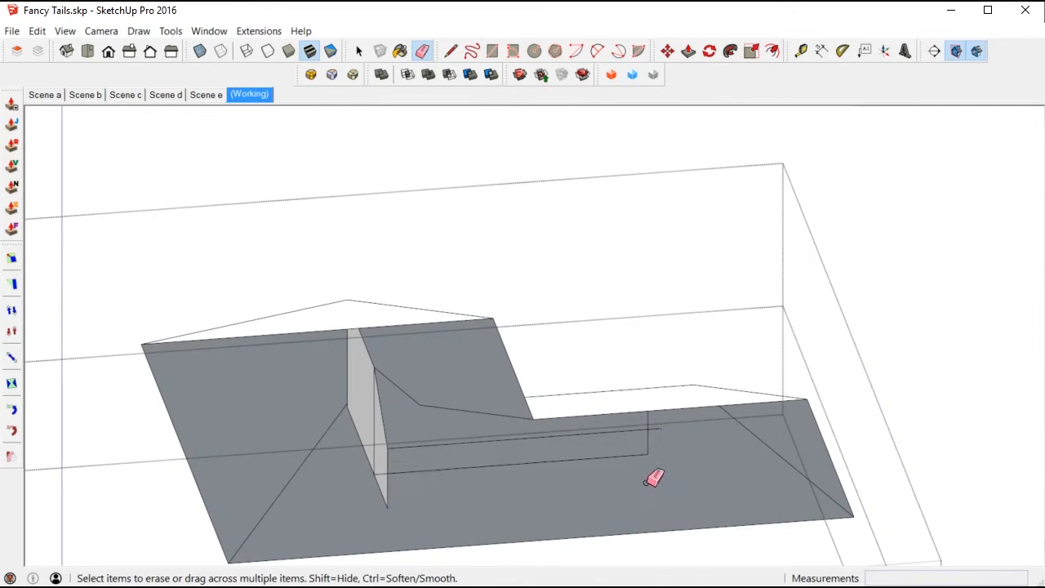
{"action": "left_click", "coordinate": [654, 444]}
{"action": "left_click", "coordinate": [424, 470]}
{"action": "left_click", "coordinate": [385, 498]}
{"action": "left_click", "coordinate": [373, 468]}
{"action": "left_click", "coordinate": [351, 366]}
{"action": "left_click_drag", "start_coordinate": [381, 383], "coordinate": [390, 447]}
{"action": "mouse_move", "coordinate": [391, 448]}
{"action": "middle_mouse_down"}
{"action": "mouse_move", "coordinate": [471, 432]}
{"action": "mouse_move", "coordinate": [413, 329]}
{"action": "mouse_move", "coordinate": [524, 487]}
{"action": "middle_mouse_up"}
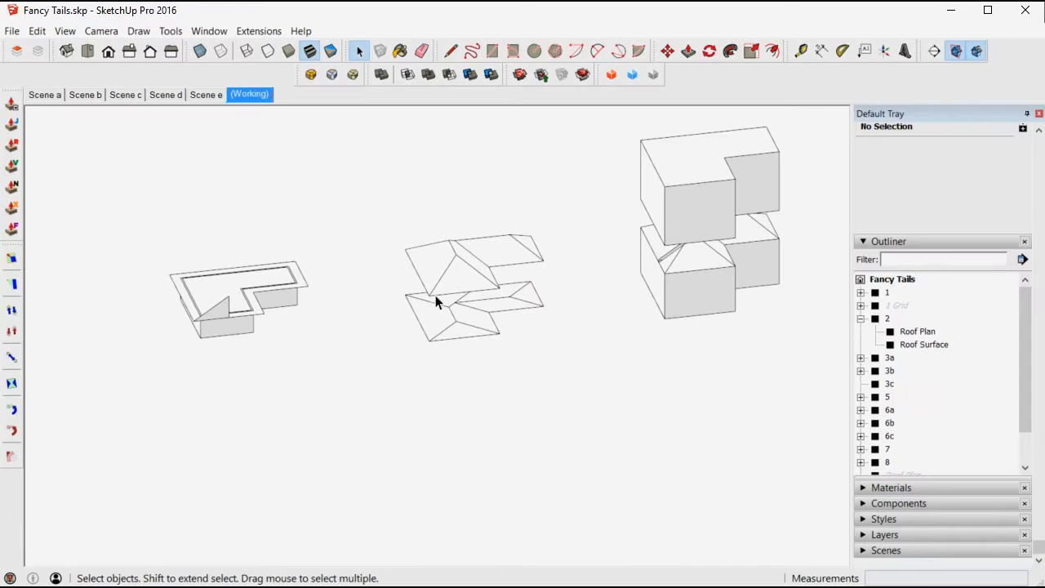
Open group 2 and copy its Roof Surface group to the open area in front of the row of models
{"action": "left_click", "coordinate": [450, 282]}
{"action": "double_click", "coordinate": [450, 282]}
{"action": "left_click", "coordinate": [448, 281]}
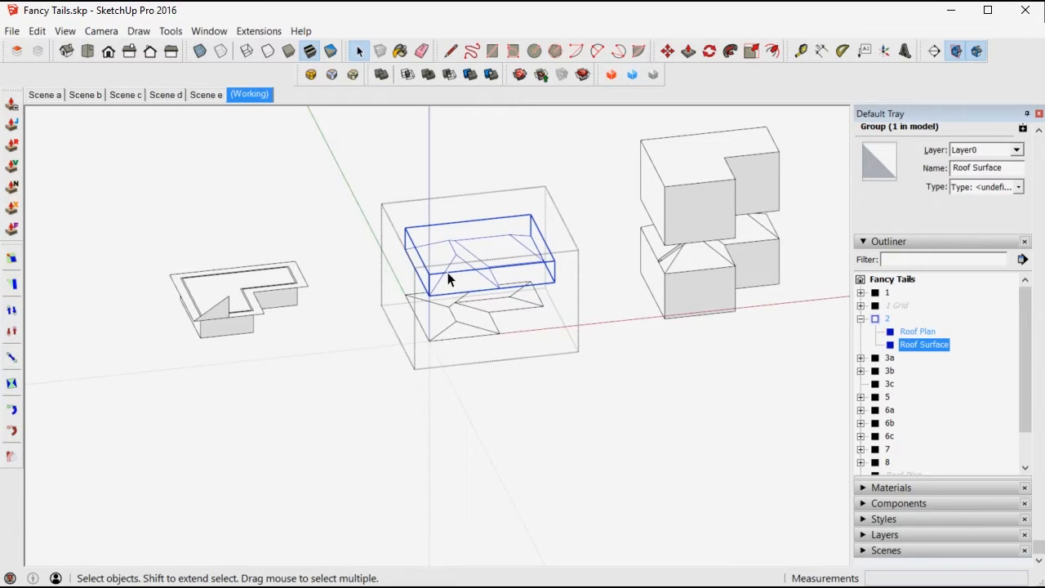
{"action": "key", "text": "m"}
{"action": "key", "text": "ctrl"}
{"action": "left_click", "coordinate": [446, 273]}
{"action": "scroll", "coordinate": [446, 274], "scroll_direction": "down", "scroll_amount": 4}
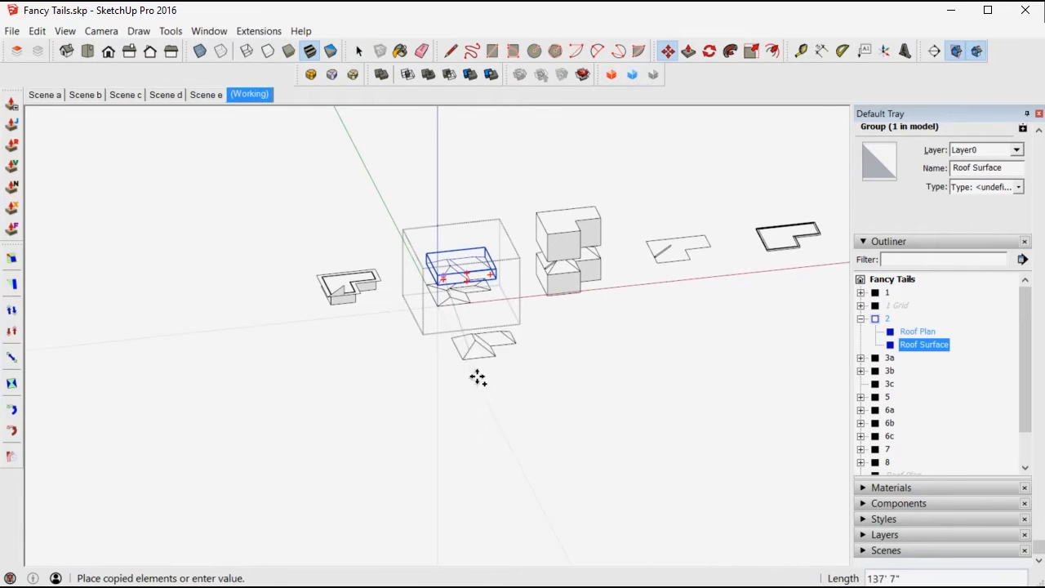
{"action": "left_click", "coordinate": [470, 459]}
{"action": "key", "text": "q"}
{"action": "key", "text": "space"}
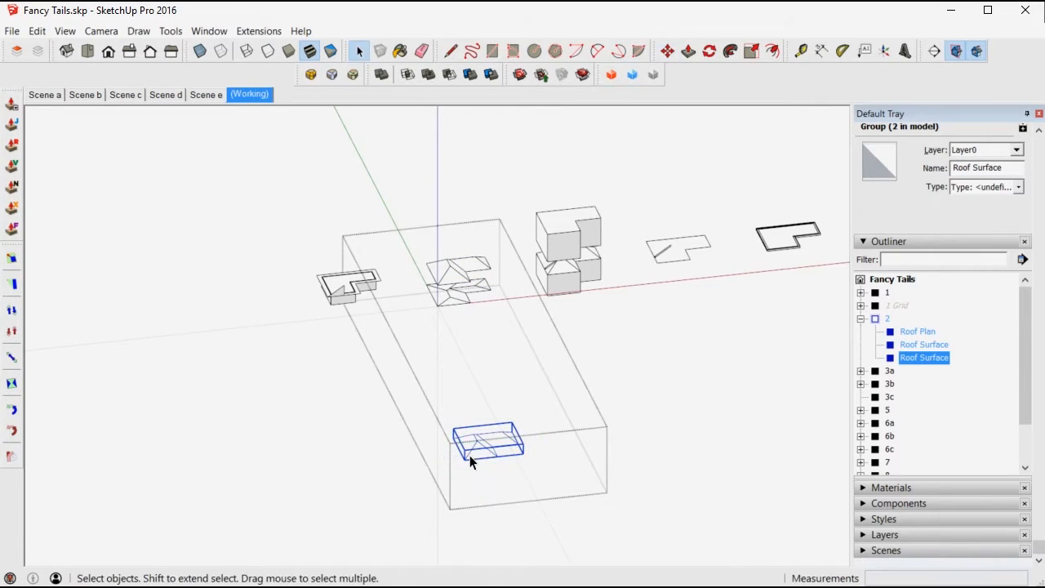
Create a WorkPlane disk centred on the copied roof's front corner and aligned with its two eave edges
{"action": "scroll", "coordinate": [471, 462], "scroll_direction": "up", "scroll_amount": 3}
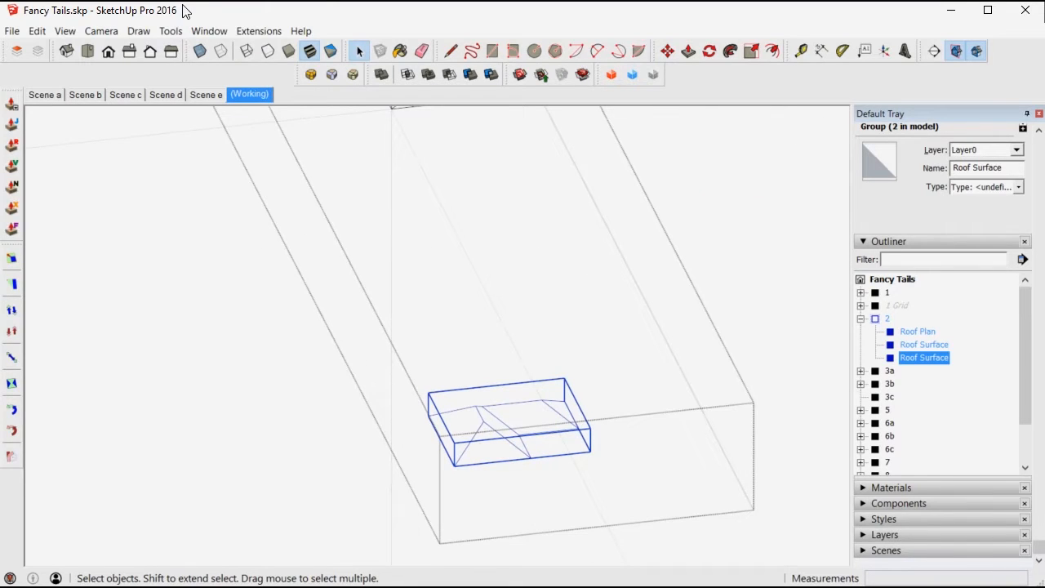
{"action": "left_click", "coordinate": [171, 31]}
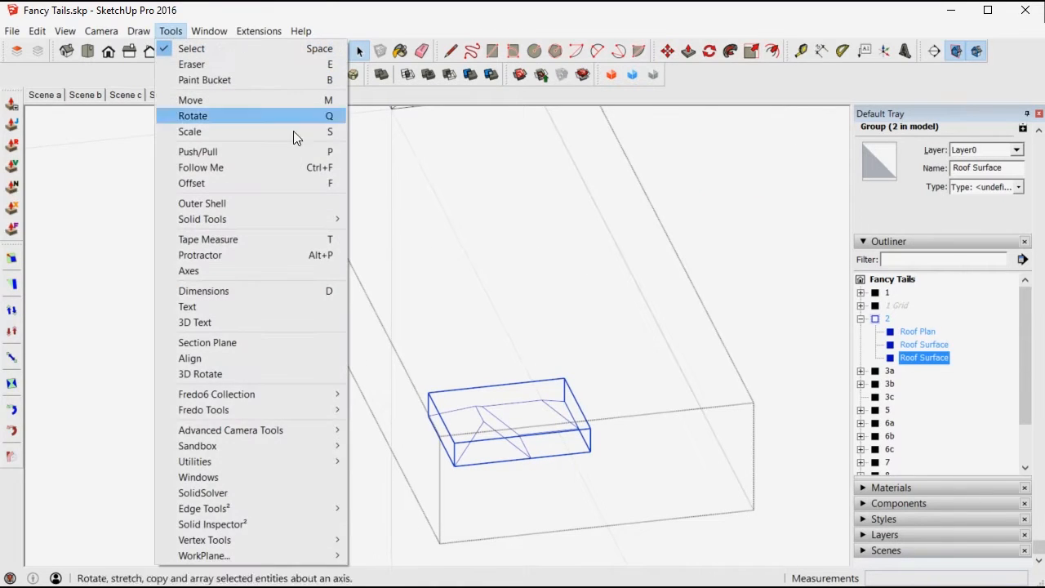
{"action": "mouse_move", "coordinate": [235, 560]}
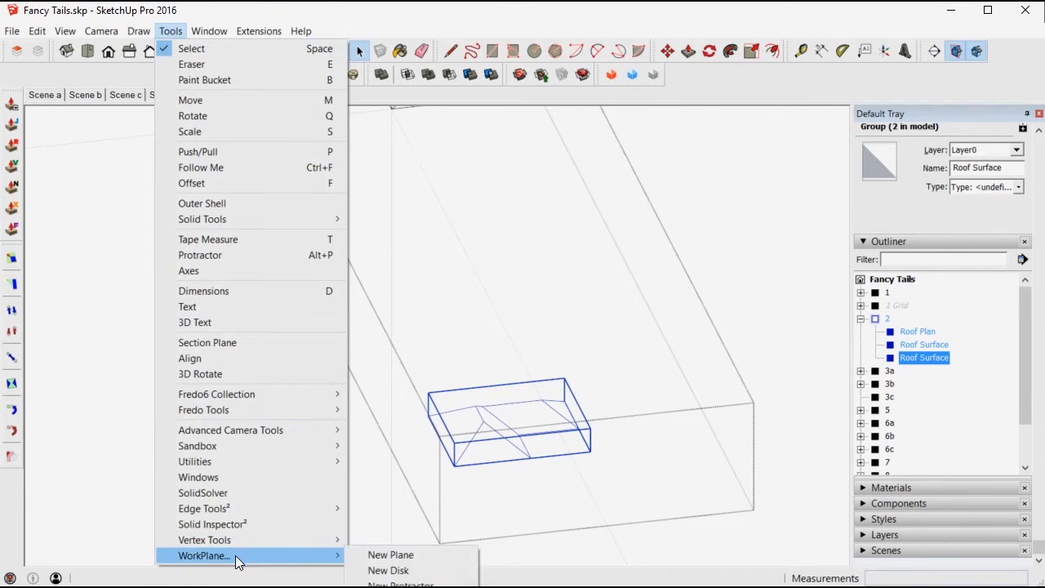
{"action": "left_click", "coordinate": [382, 572]}
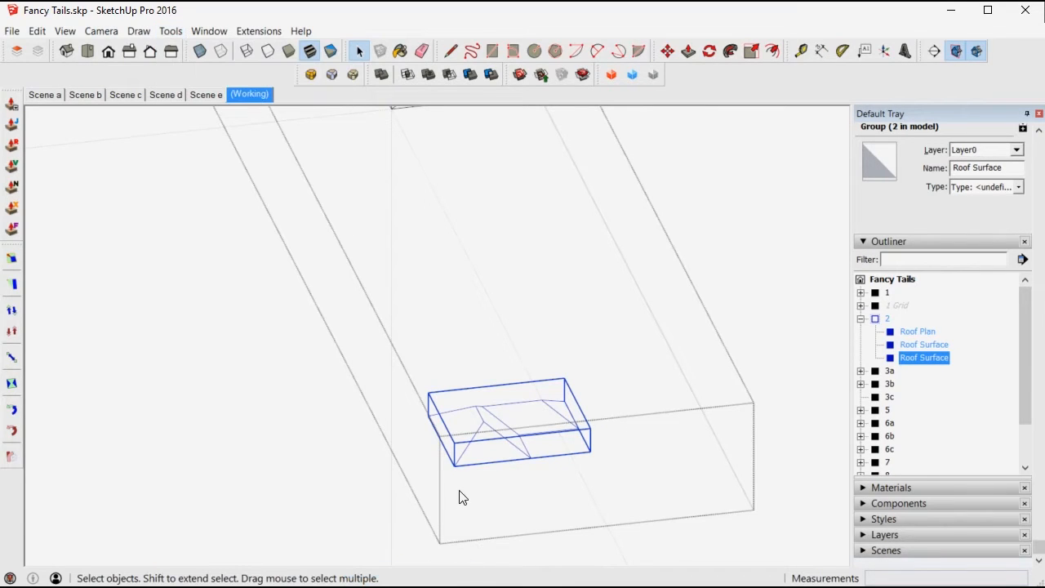
{"action": "left_click", "coordinate": [455, 466]}
{"action": "left_click", "coordinate": [493, 463]}
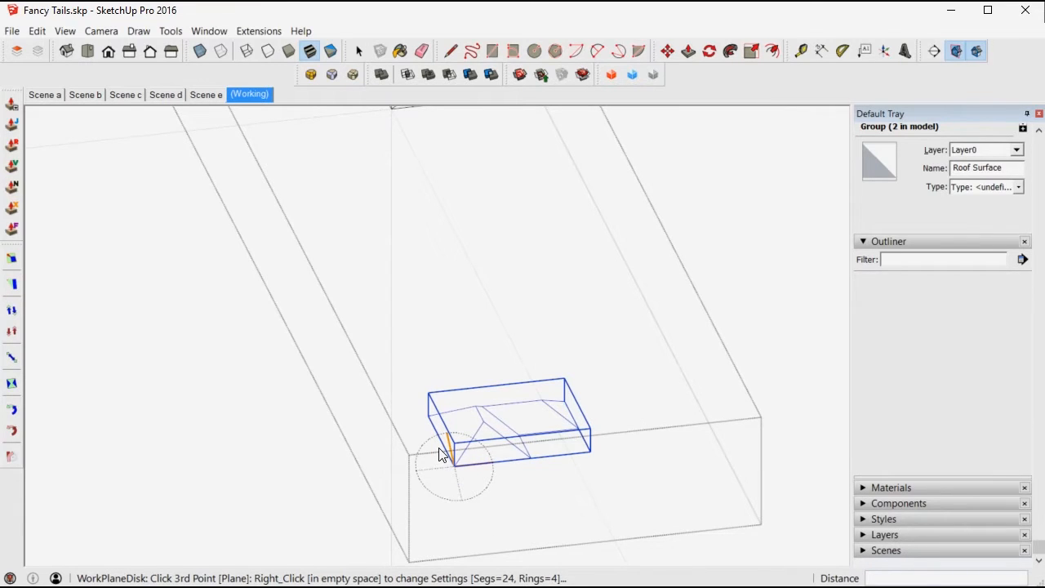
{"action": "scroll", "coordinate": [441, 454], "scroll_direction": "up", "scroll_amount": 2}
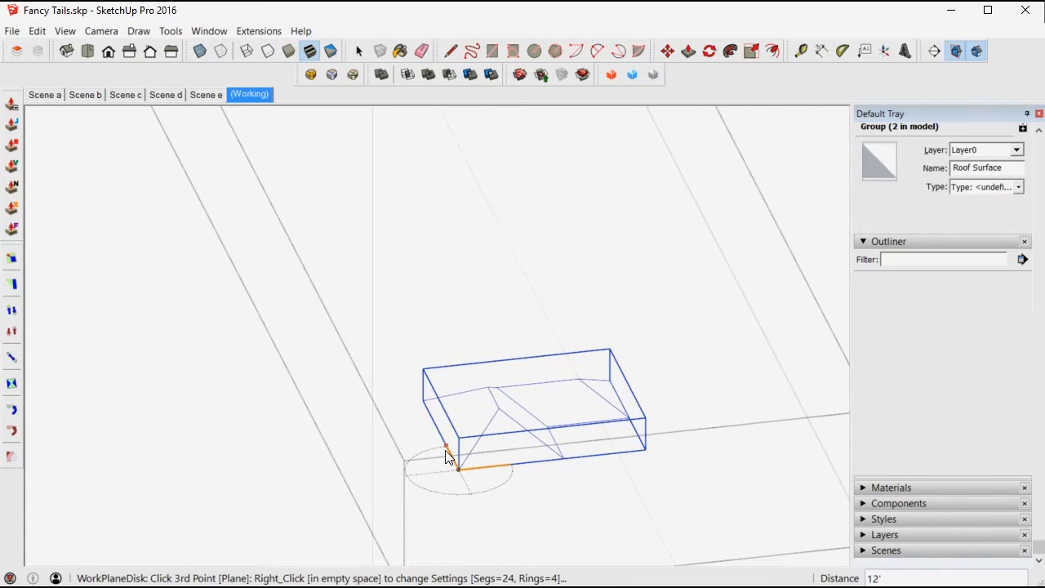
{"action": "left_click", "coordinate": [424, 452]}
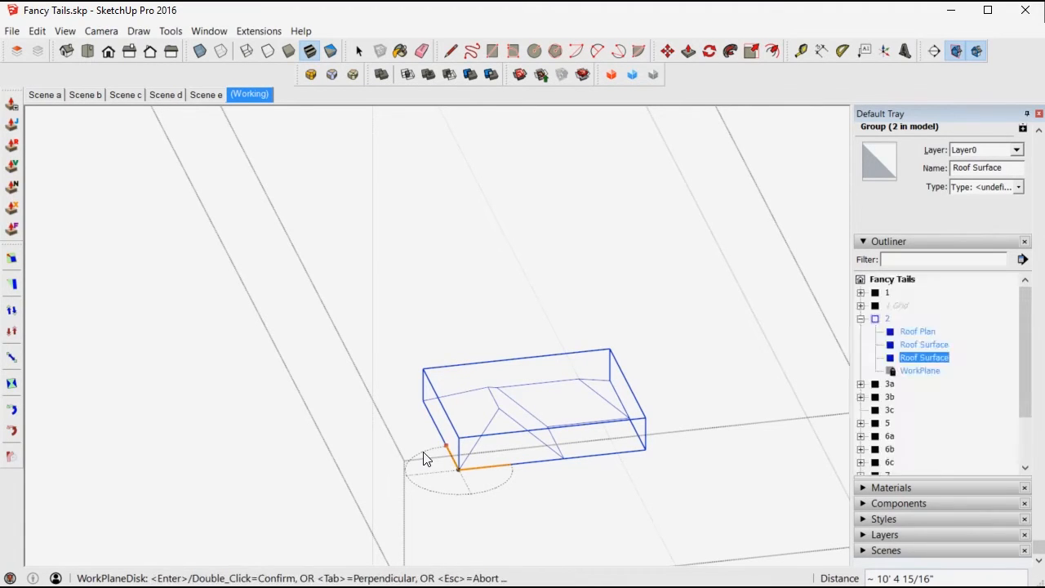
{"action": "key", "text": "Return"}
Unlock the WorkPlane disk at the copied roof's corner
{"action": "scroll", "coordinate": [424, 451], "scroll_direction": "up", "scroll_amount": 1}
{"action": "scroll", "coordinate": [438, 450], "scroll_direction": "down", "scroll_amount": 4}
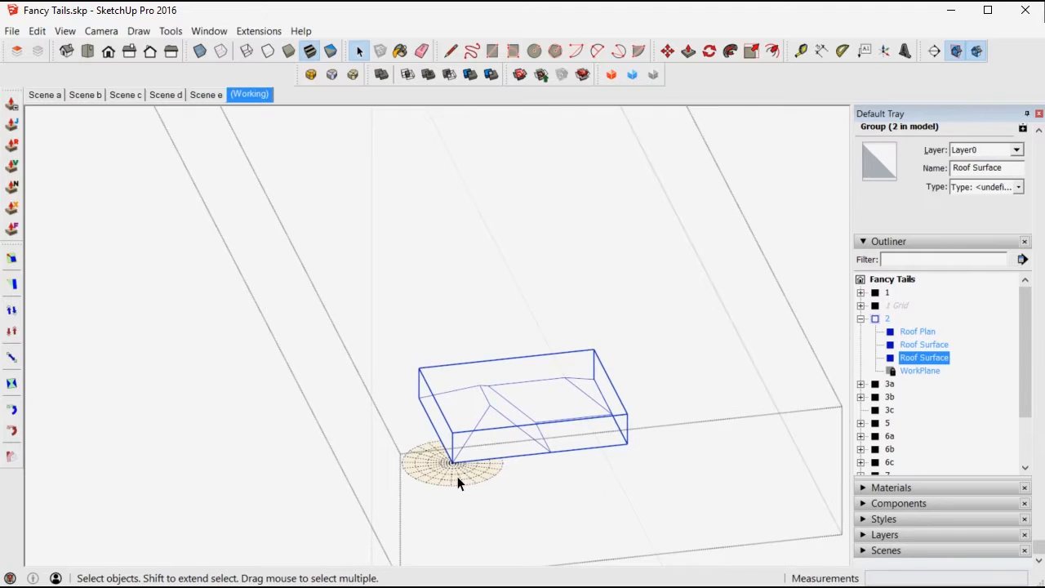
{"action": "left_click", "coordinate": [457, 476]}
{"action": "right_click", "coordinate": [458, 476]}
{"action": "left_click", "coordinate": [497, 533]}
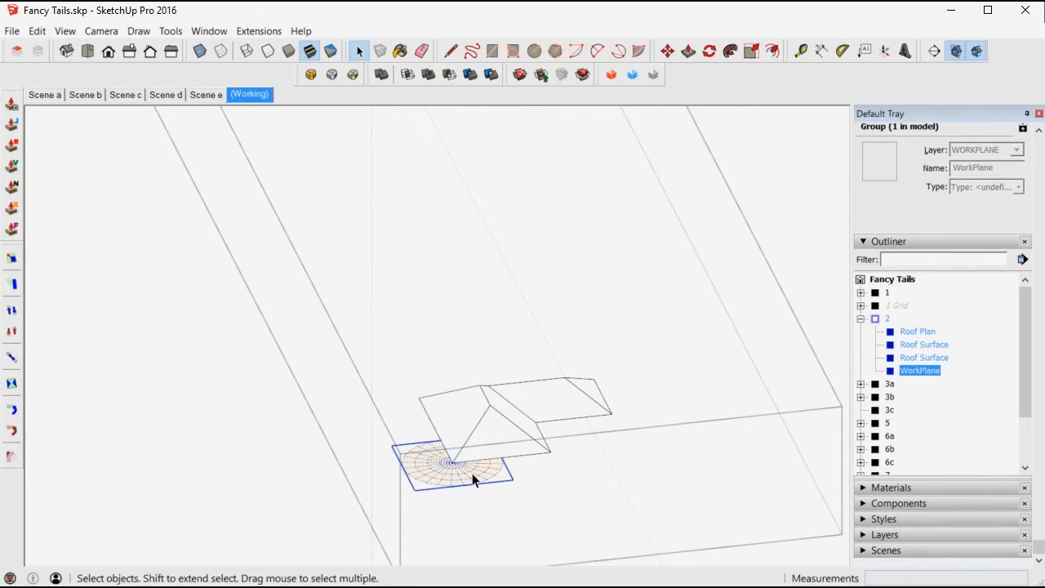
Move the WorkPlane disk straight down along the vertical axis, clear of the copied roof
{"action": "key", "text": "m"}
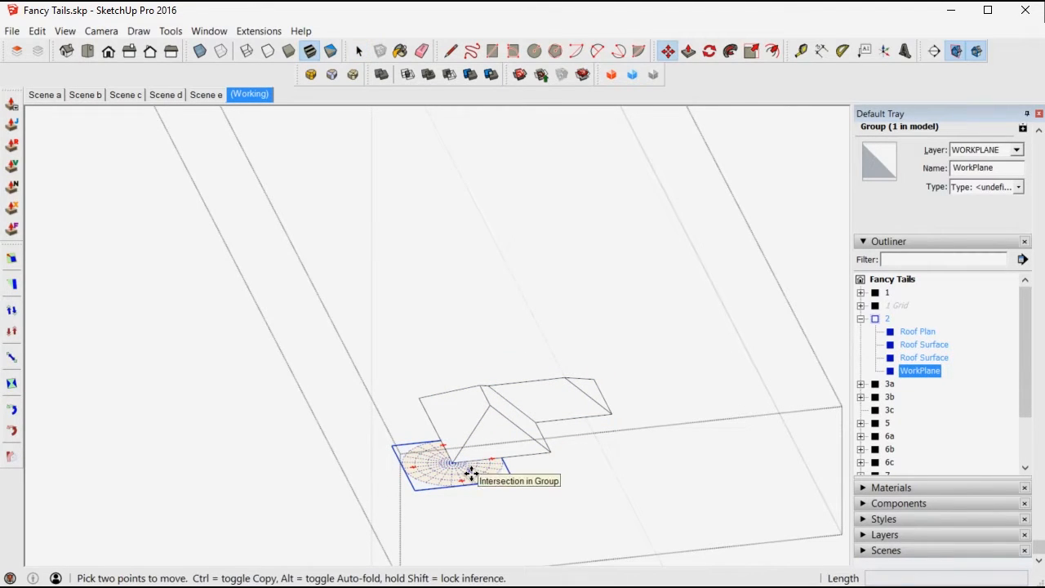
{"action": "left_click", "coordinate": [472, 473]}
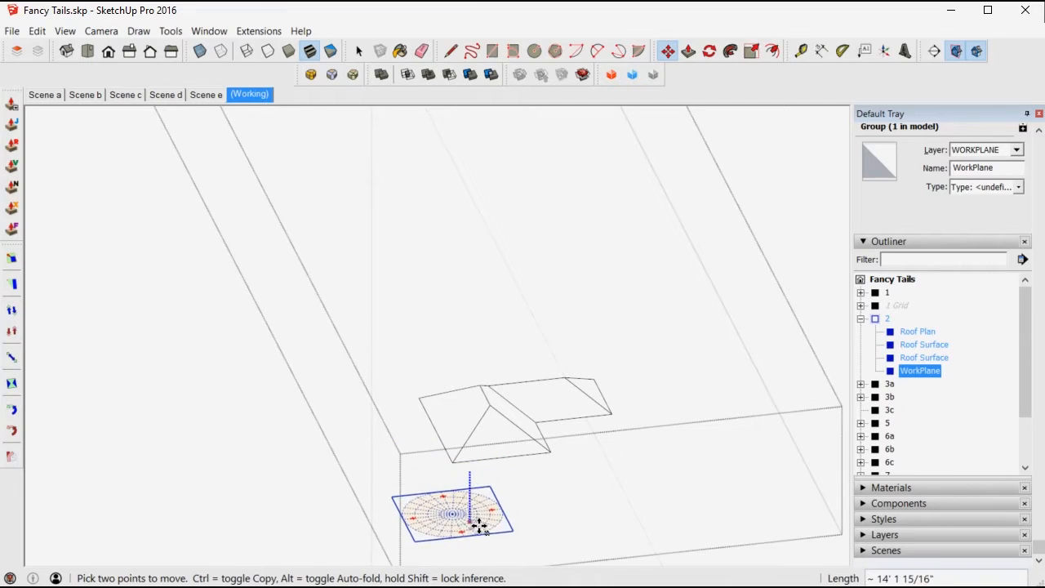
{"action": "left_click", "coordinate": [479, 532]}
{"action": "key", "text": "space"}
Move the WorkPlane and the copied Roof Surface out of group 2 to the top level of the Fancy Tails model
{"action": "scroll", "coordinate": [460, 392], "scroll_direction": "down", "scroll_amount": 3}
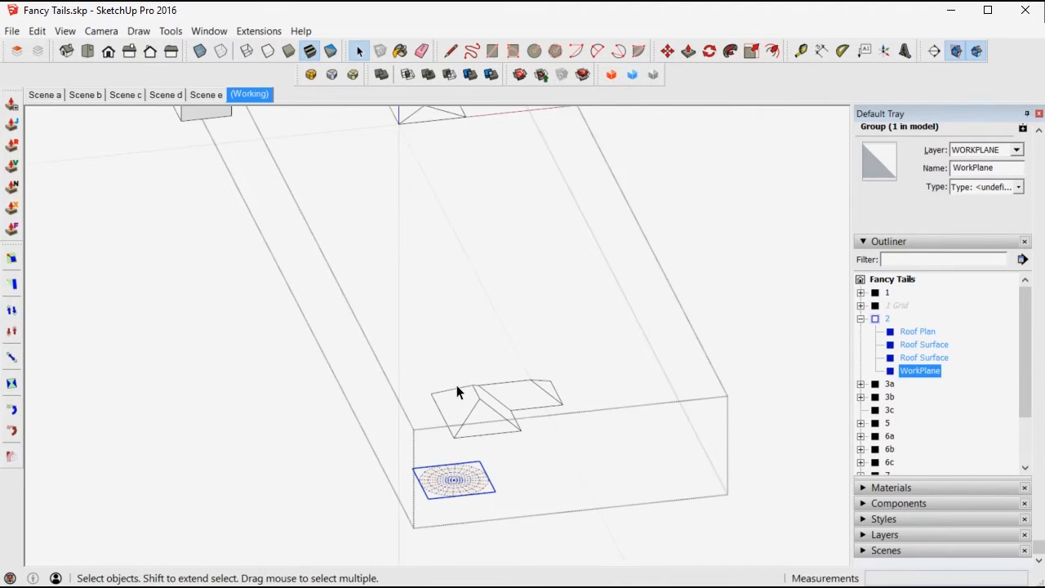
{"action": "middle_click_drag", "start_coordinate": [473, 449], "coordinate": [478, 467]}
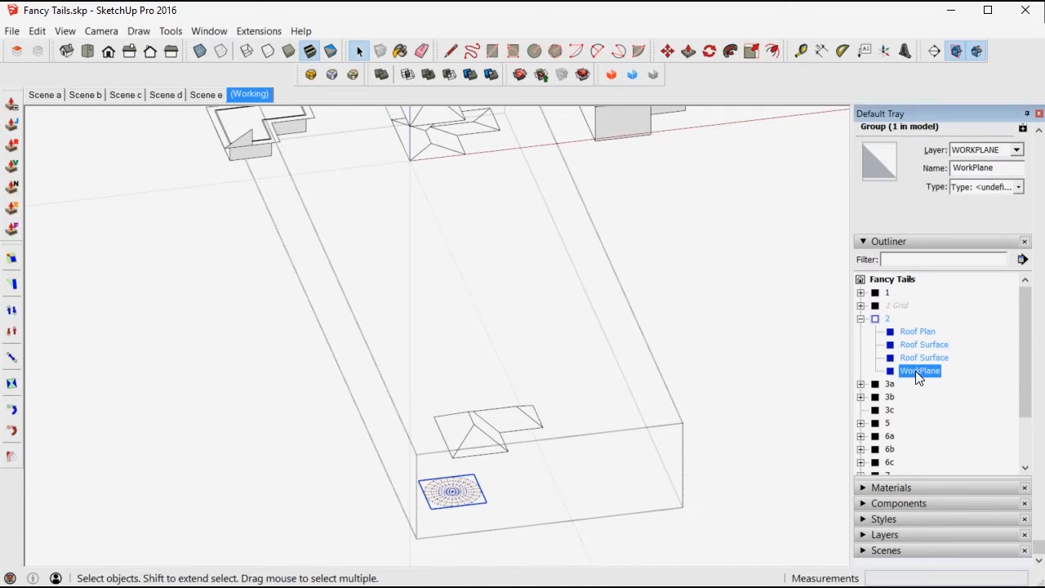
{"action": "left_click", "coordinate": [495, 444], "text": "shift"}
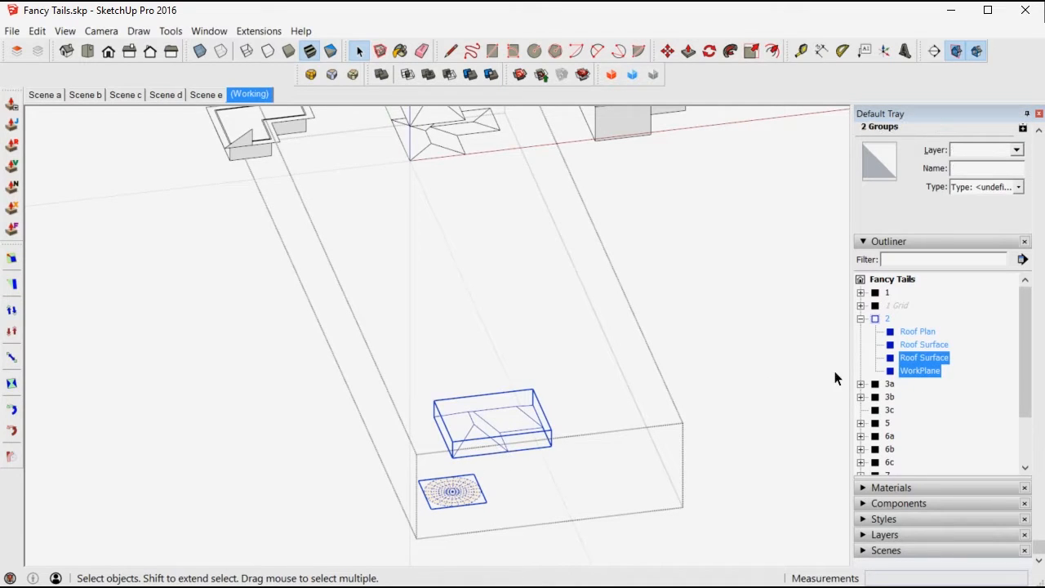
{"action": "left_click_drag", "start_coordinate": [911, 355], "coordinate": [889, 283]}
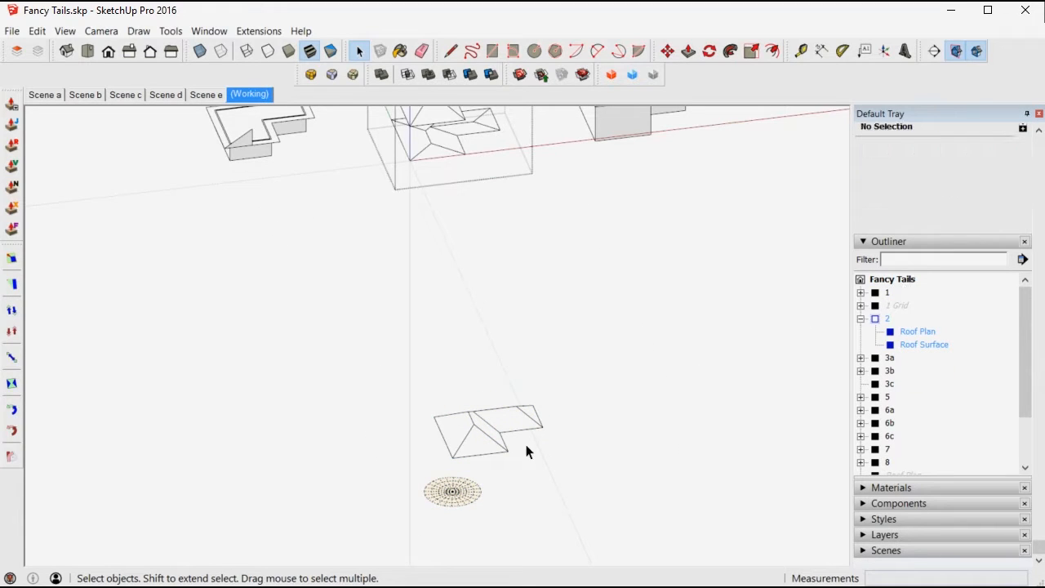
Flatten the copied Roof Surface onto the WorkPlane with Flatten to Plane
{"action": "left_click", "coordinate": [478, 456]}
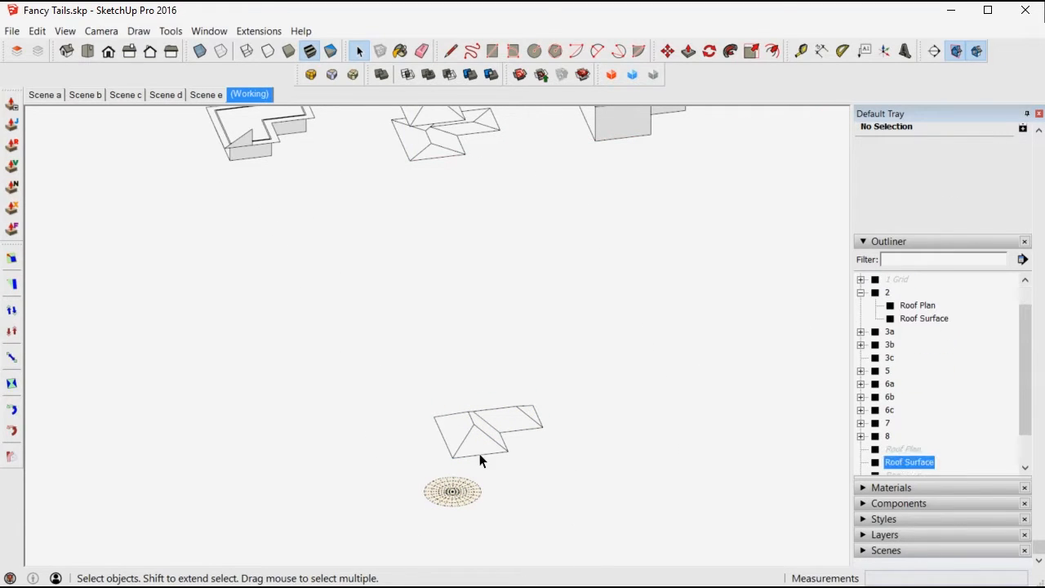
{"action": "left_click", "coordinate": [453, 497], "text": "shift"}
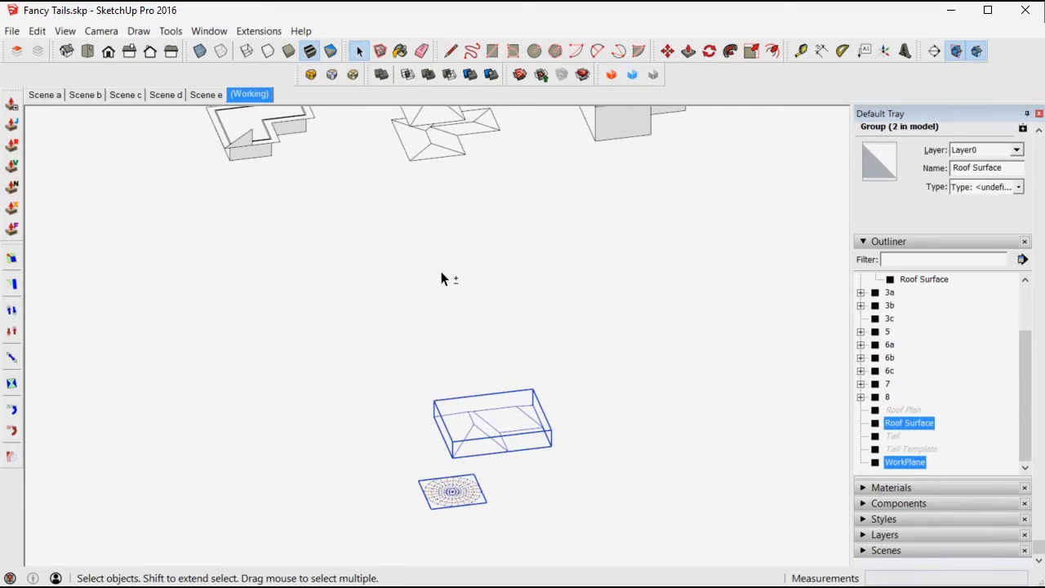
{"action": "left_click", "coordinate": [250, 35]}
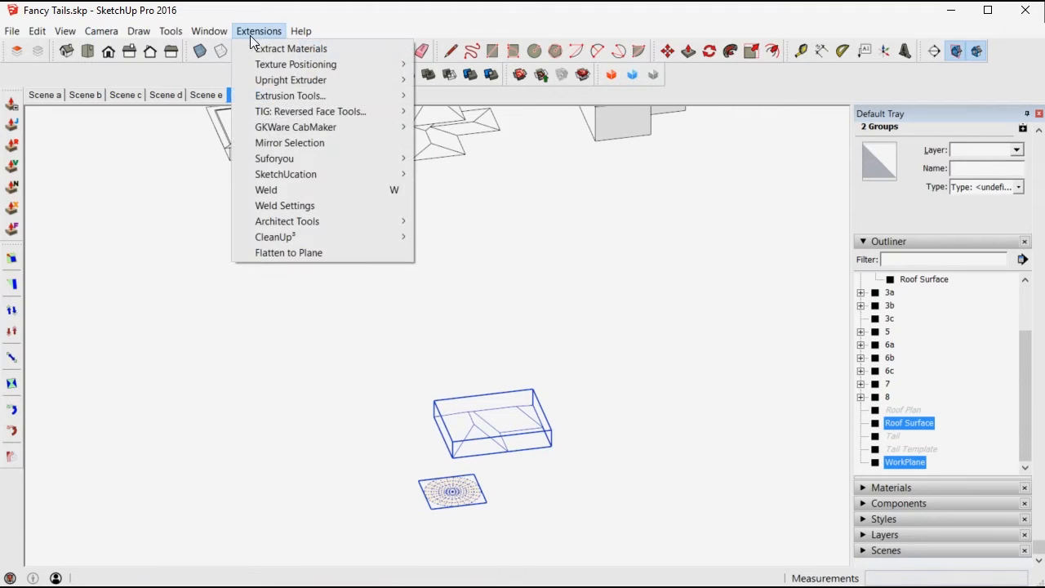
{"action": "left_click", "coordinate": [296, 253]}
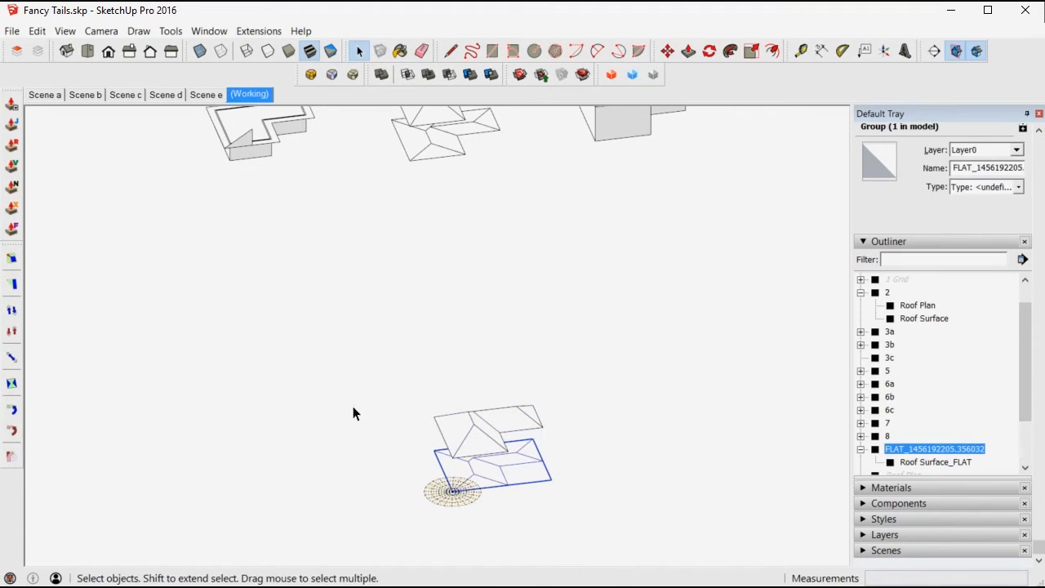
Examine the roof surface, its flattened plan on the WorkPlane and the neighbouring block models
{"action": "scroll", "coordinate": [489, 484], "scroll_direction": "up", "scroll_amount": 4}
{"action": "middle_click_drag", "start_coordinate": [493, 488], "coordinate": [457, 444]}
{"action": "scroll", "coordinate": [490, 453], "scroll_direction": "down", "scroll_amount": 2}
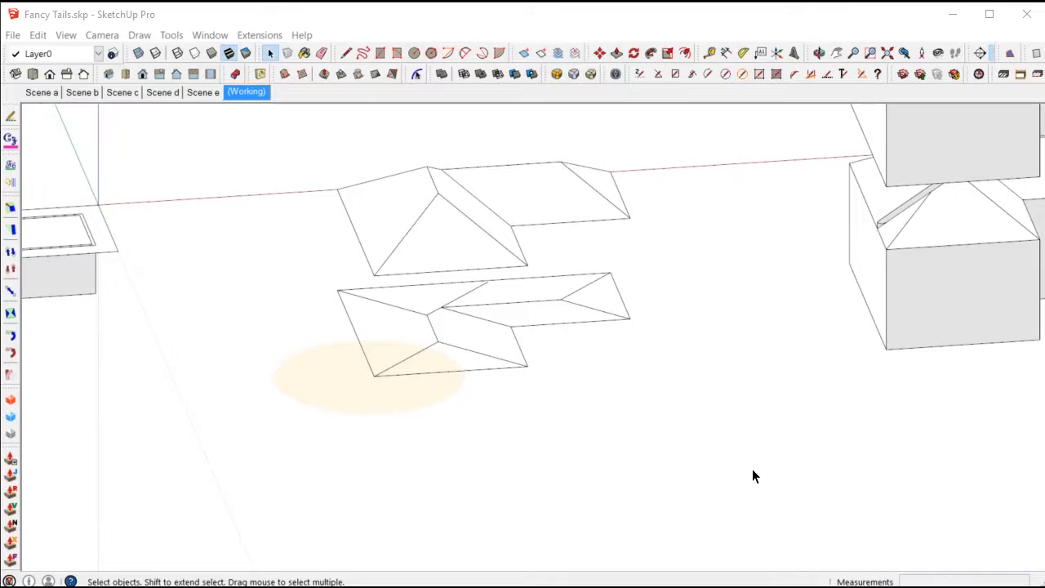
{"action": "scroll", "coordinate": [749, 474], "scroll_direction": "down", "scroll_amount": 2}
{"action": "mouse_move", "coordinate": [596, 371]}
{"action": "middle_mouse_down"}
{"action": "mouse_move", "coordinate": [651, 331]}
{"action": "mouse_move", "coordinate": [466, 355]}
{"action": "middle_mouse_up"}
{"action": "scroll", "coordinate": [429, 415], "scroll_direction": "up", "scroll_amount": 4}
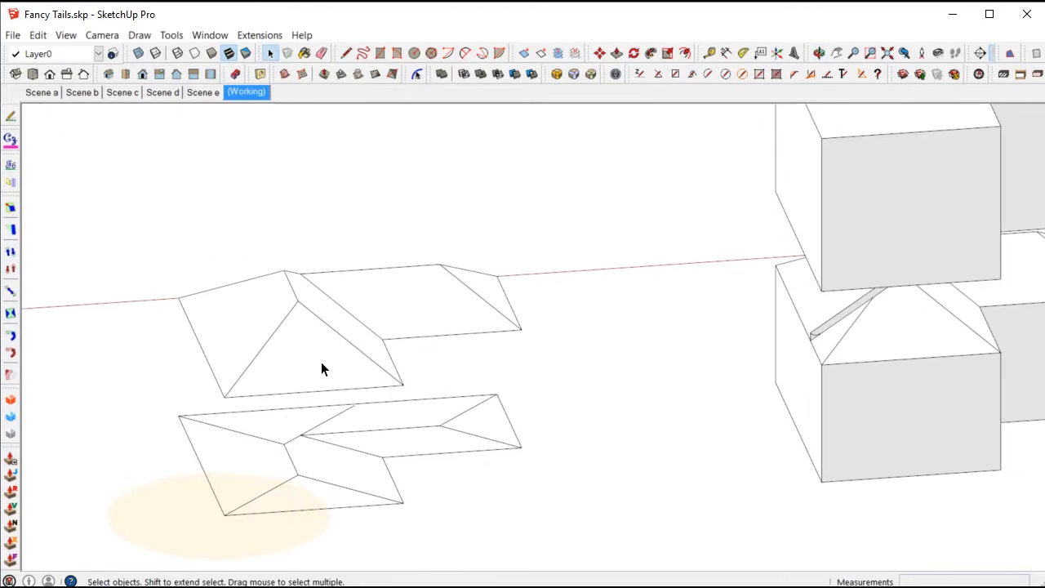
{"action": "middle_click_drag", "start_coordinate": [320, 362], "coordinate": [310, 325]}
{"action": "scroll", "coordinate": [318, 327], "scroll_direction": "down", "scroll_amount": 3}
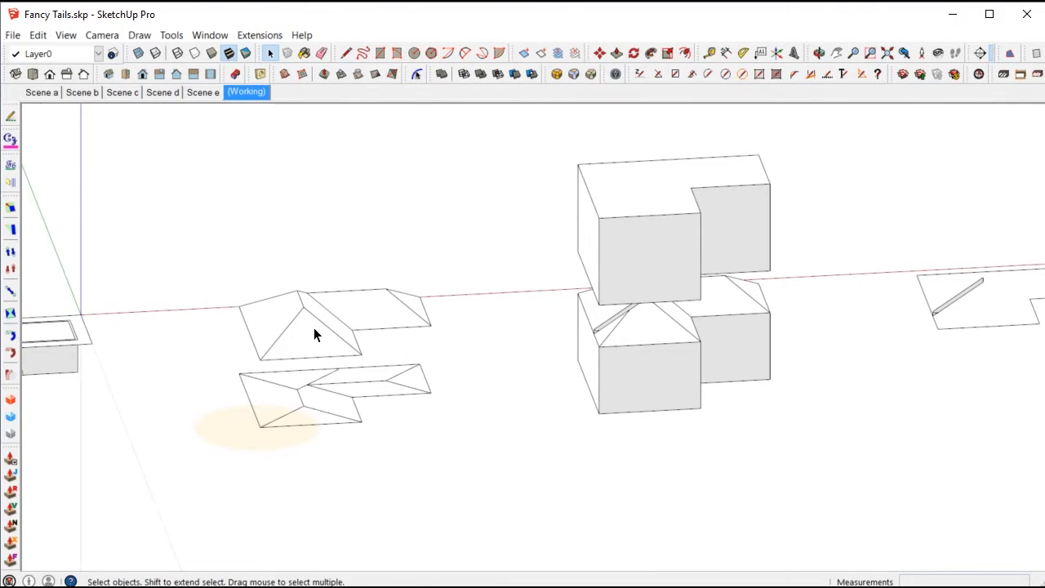
{"action": "middle_click_drag", "start_coordinate": [679, 352], "coordinate": [665, 322]}
{"action": "scroll", "coordinate": [635, 250], "scroll_direction": "up", "scroll_amount": 2}
{"action": "middle_click_drag", "start_coordinate": [634, 244], "coordinate": [678, 139]}
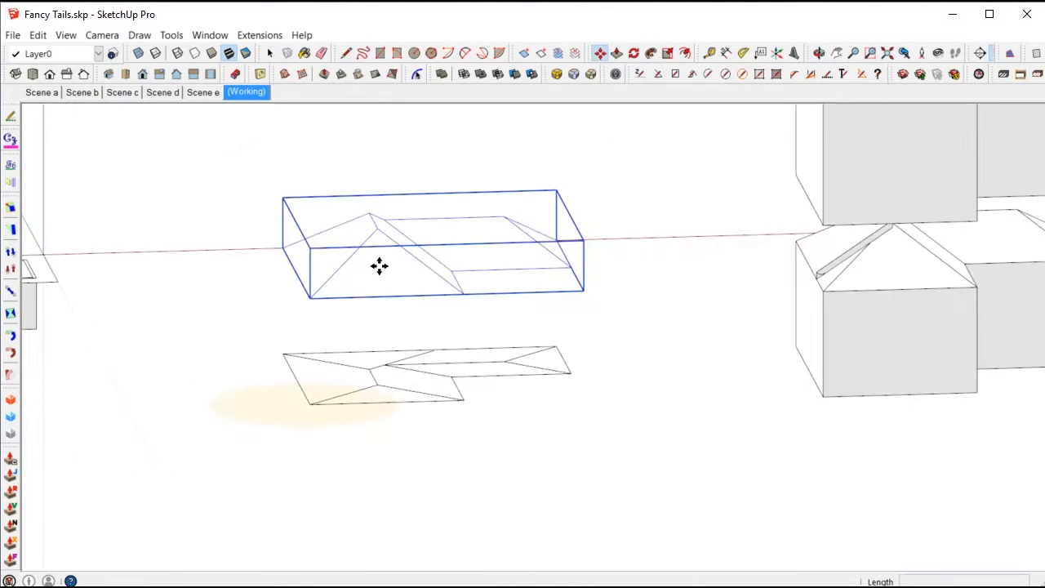
Copy the roof surface about 281' 6" away, into the open area in front of the row of models
{"action": "left_click", "coordinate": [379, 265]}
{"action": "scroll", "coordinate": [457, 237], "scroll_direction": "down", "scroll_amount": 5}
{"action": "left_click", "coordinate": [416, 413]}
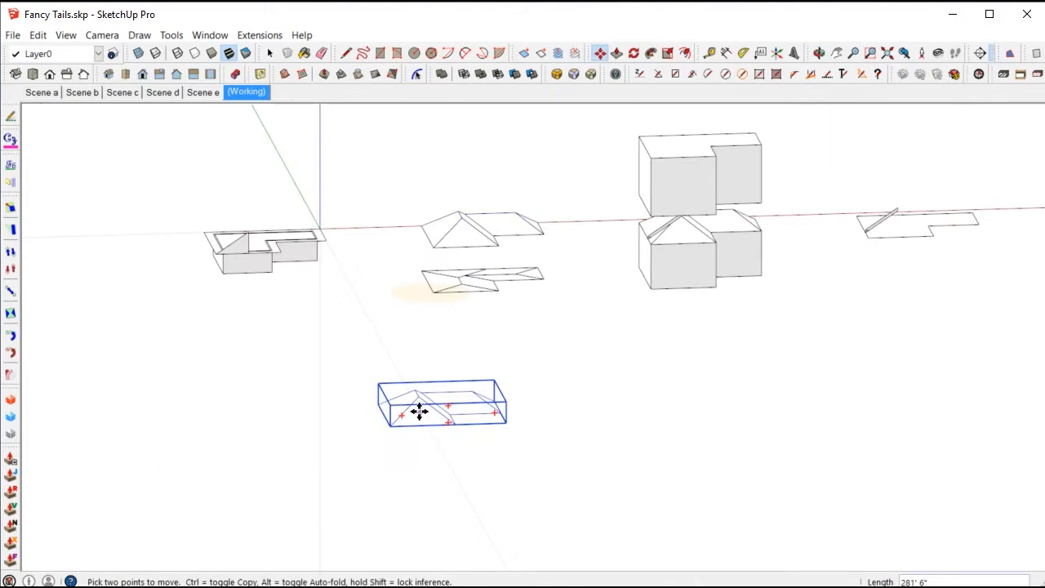
{"action": "key", "text": "space"}
Open the copied roof surface group for editing
{"action": "scroll", "coordinate": [422, 412], "scroll_direction": "up", "scroll_amount": 4}
{"action": "middle_click_drag", "start_coordinate": [425, 417], "coordinate": [411, 425]}
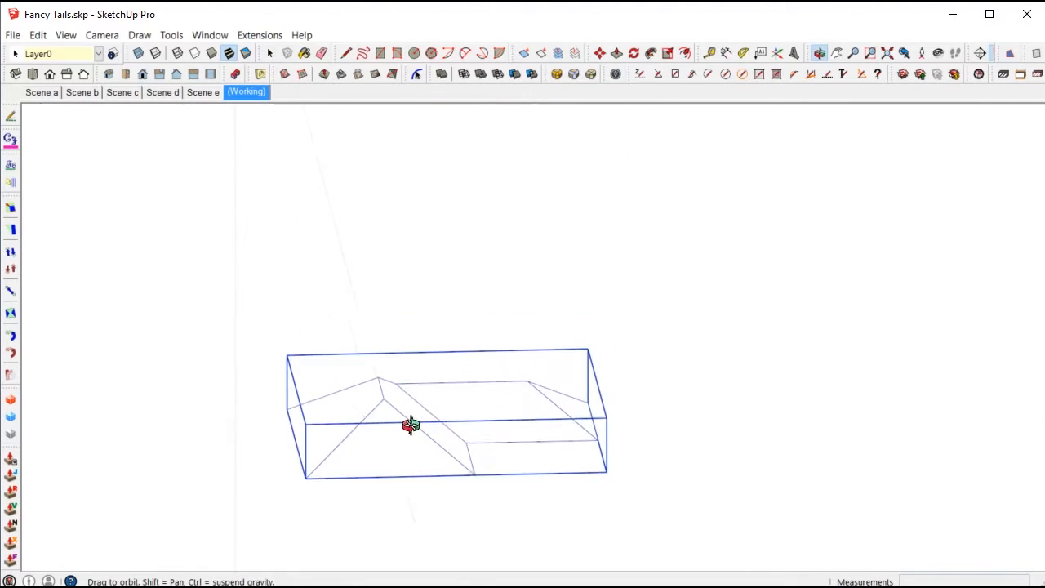
{"action": "scroll", "coordinate": [394, 459], "scroll_direction": "up", "scroll_amount": 2}
{"action": "double_click", "coordinate": [395, 448]}
Pick the copied roof's eave edges one by one from the underside
{"action": "middle_click_drag", "start_coordinate": [393, 443], "coordinate": [308, 327]}
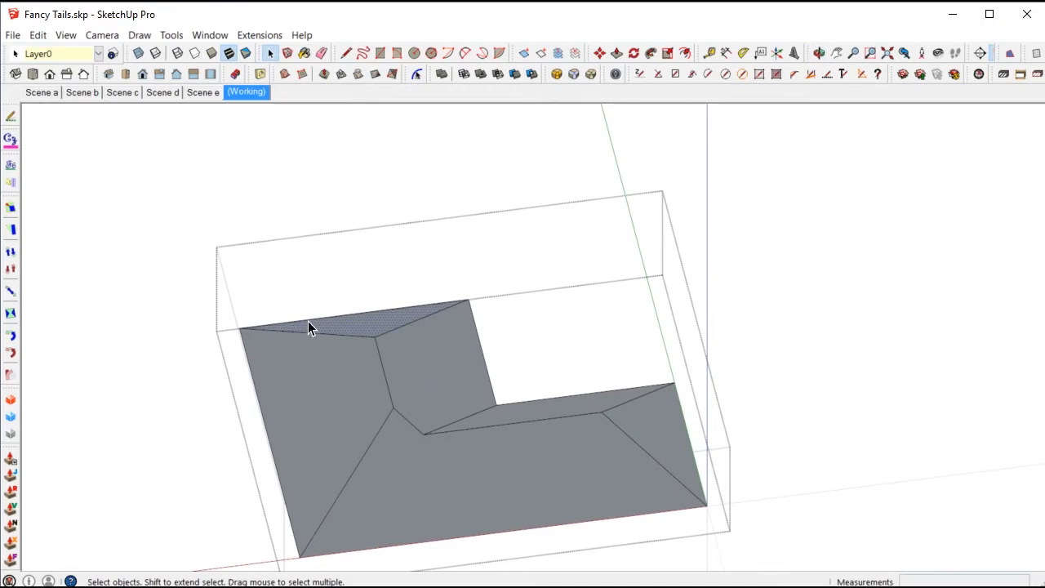
{"action": "scroll", "coordinate": [367, 314], "scroll_direction": "up", "scroll_amount": 4}
{"action": "left_click", "coordinate": [365, 306], "text": "shift"}
{"action": "left_click", "coordinate": [366, 303], "text": "shift"}
{"action": "left_click", "coordinate": [366, 303], "text": "shift"}
{"action": "left_click", "coordinate": [570, 350], "text": "shift"}
{"action": "scroll", "coordinate": [523, 245], "scroll_direction": "down", "scroll_amount": 3}
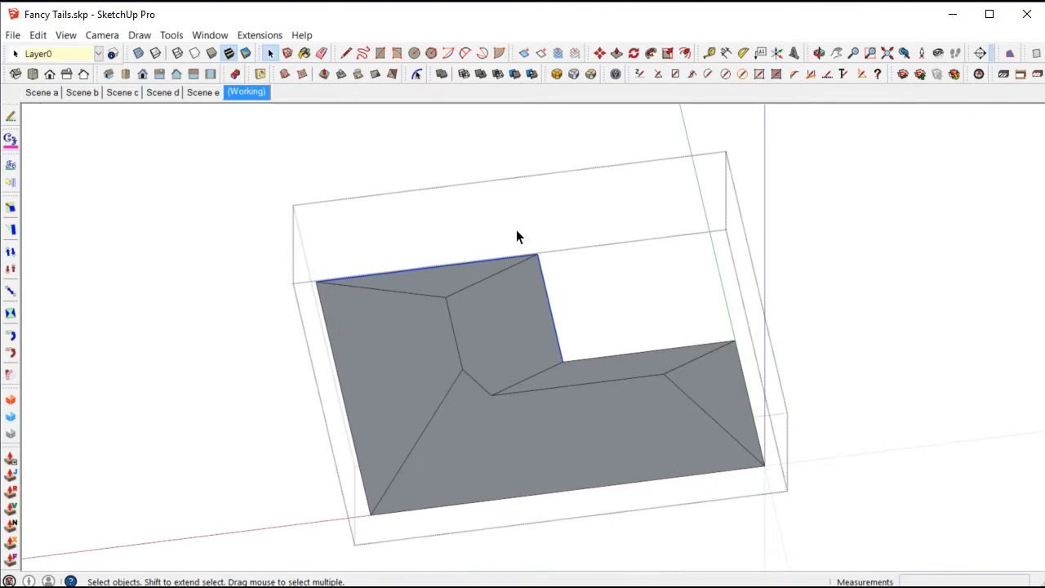
{"action": "left_click", "coordinate": [346, 408], "text": "shift"}
Select all of the copied roof's geometry and deselect everything except the eave edges
{"action": "middle_click_drag", "start_coordinate": [438, 331], "coordinate": [515, 535]}
{"action": "triple_click", "coordinate": [464, 348]}
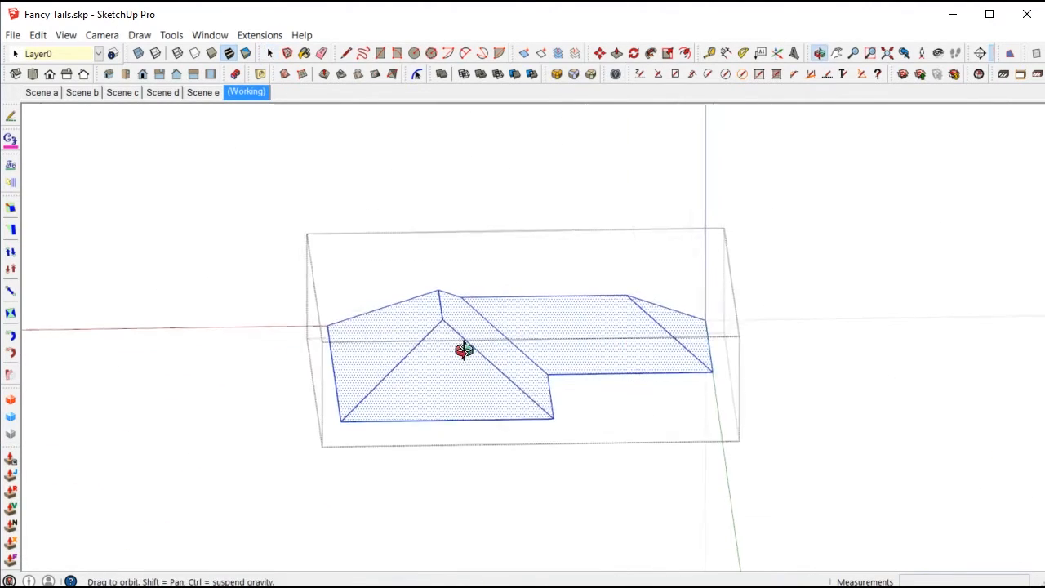
{"action": "middle_click_drag", "start_coordinate": [464, 348], "coordinate": [446, 252]}
{"action": "left_click_drag", "start_coordinate": [720, 304], "coordinate": [341, 341], "text": "shift"}
{"action": "middle_click_drag", "start_coordinate": [405, 336], "coordinate": [392, 446]}
{"action": "scroll", "coordinate": [371, 273], "scroll_direction": "down", "scroll_amount": 4}
{"action": "scroll", "coordinate": [426, 421], "scroll_direction": "up", "scroll_amount": 3}
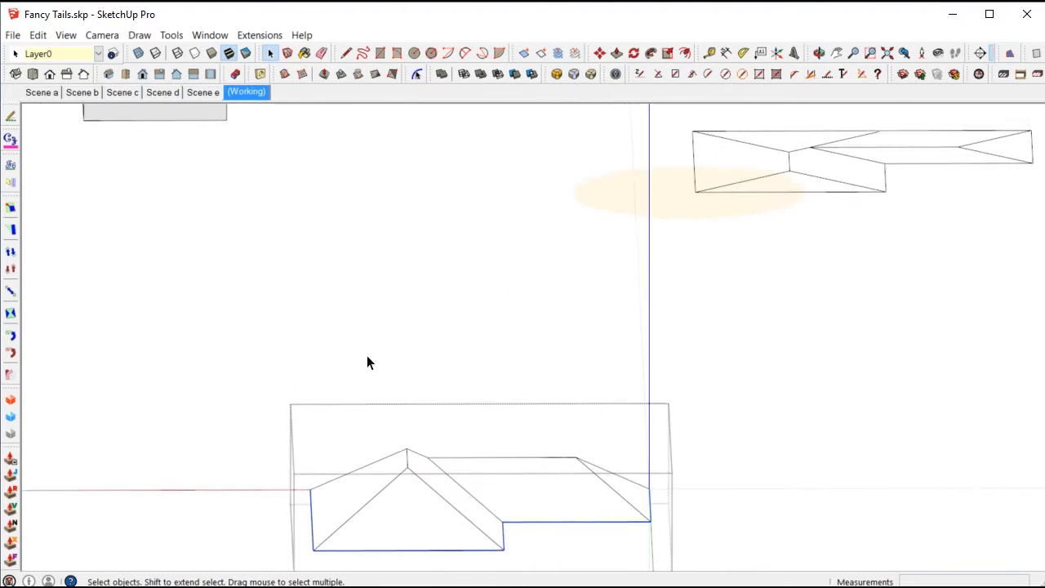
Create a horizontal face across the roof's underside from the selected eave edges
{"action": "scroll", "coordinate": [405, 473], "scroll_direction": "up", "scroll_amount": 3}
{"action": "middle_click_drag", "start_coordinate": [425, 539], "coordinate": [492, 319]}
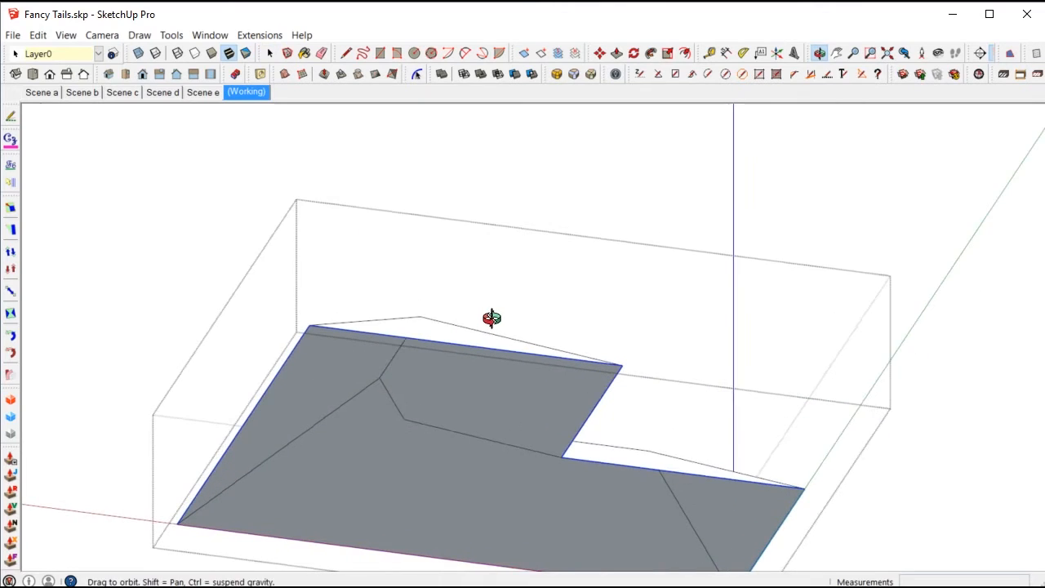
{"action": "scroll", "coordinate": [492, 318], "scroll_direction": "up", "scroll_amount": 1}
{"action": "scroll", "coordinate": [461, 351], "scroll_direction": "up", "scroll_amount": 1}
{"action": "right_click", "coordinate": [461, 349]}
{"action": "scroll", "coordinate": [521, 401], "scroll_direction": "down", "scroll_amount": 4}
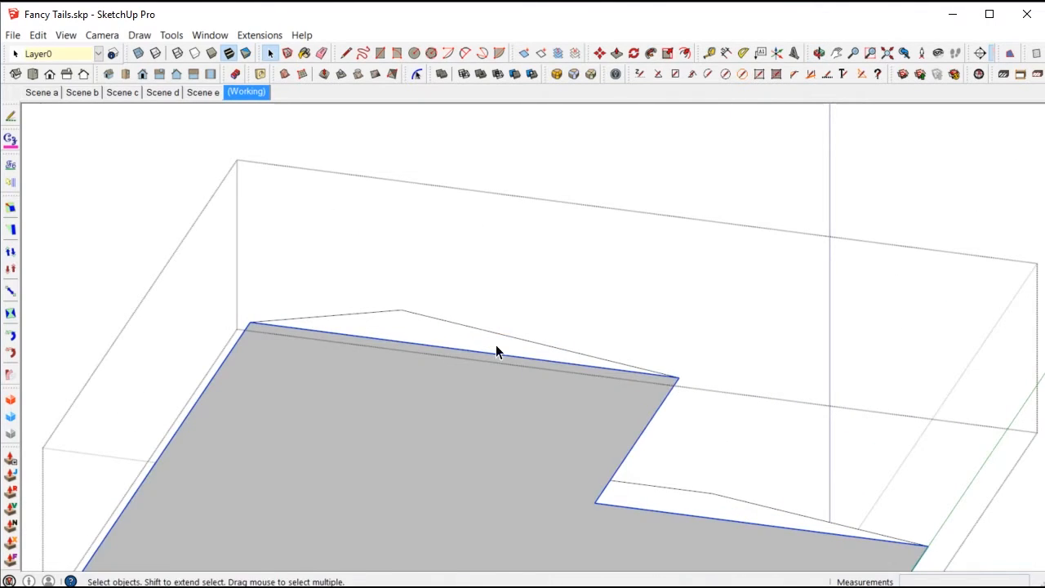
Try to push/pull the roof's underside face downward by about 4' 10"
{"action": "middle_click_drag", "start_coordinate": [436, 422], "coordinate": [390, 560]}
{"action": "scroll", "coordinate": [417, 384], "scroll_direction": "down", "scroll_amount": 4}
{"action": "middle_click_drag", "start_coordinate": [417, 384], "coordinate": [410, 441]}
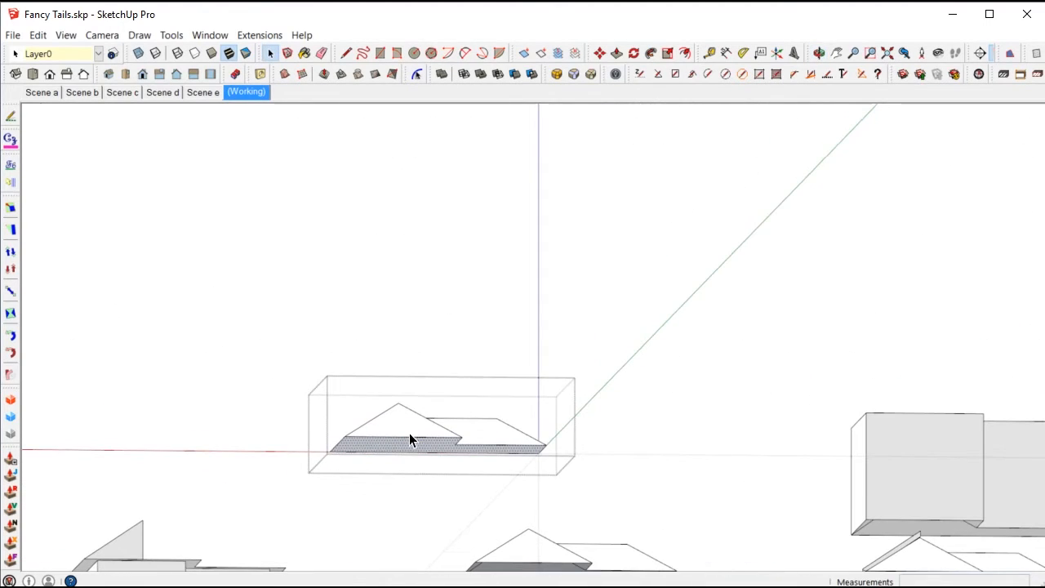
{"action": "key", "text": "p"}
{"action": "left_click", "coordinate": [405, 449]}
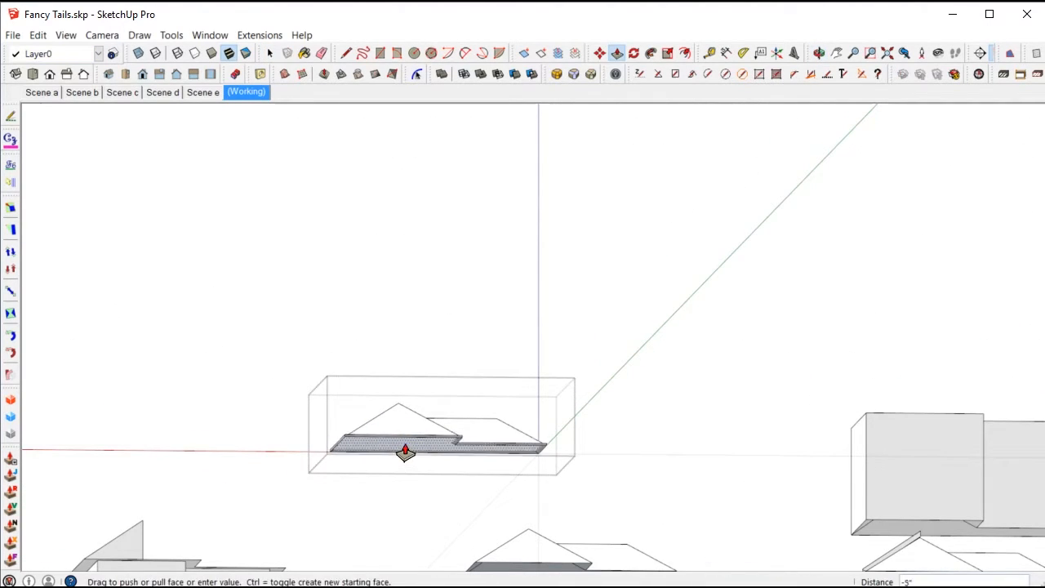
{"action": "middle_click_drag", "start_coordinate": [395, 372], "coordinate": [399, 427]}
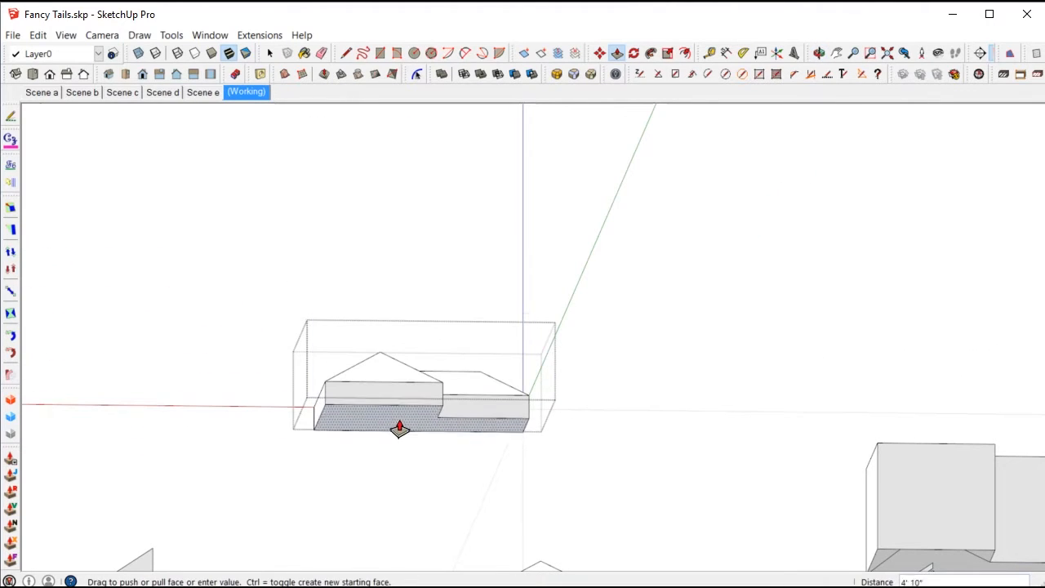
{"action": "scroll", "coordinate": [399, 474], "scroll_direction": "down", "scroll_amount": 3}
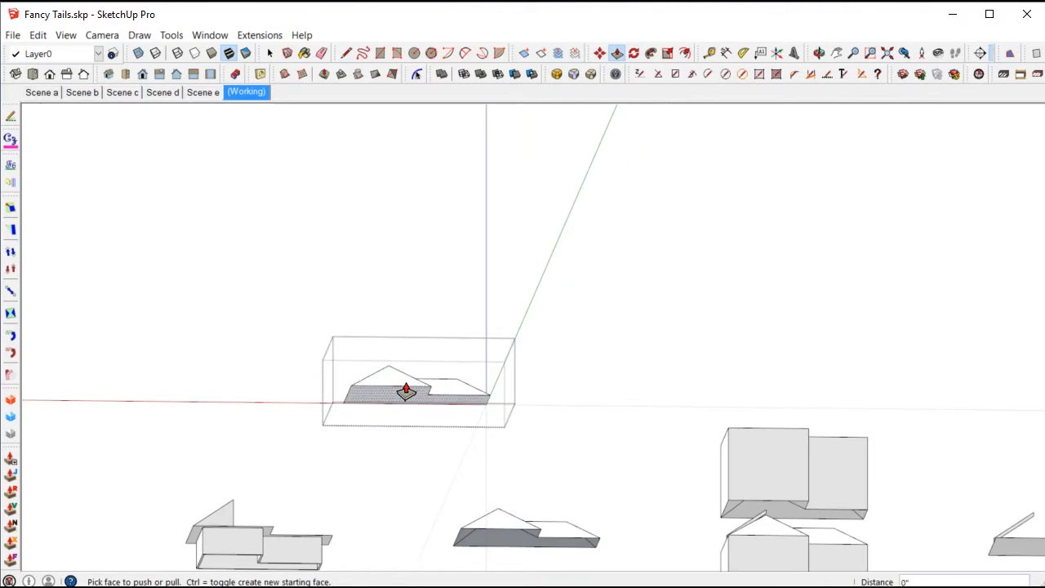
{"action": "key", "text": "Escape"}
{"action": "key", "text": "space"}
Open the stacked block model's group and select the sloped tail template at the lower block's roof corner
{"action": "middle_click_drag", "start_coordinate": [404, 369], "coordinate": [416, 384]}
{"action": "scroll", "coordinate": [642, 455], "scroll_direction": "up", "scroll_amount": 3}
{"action": "middle_click_drag", "start_coordinate": [642, 455], "coordinate": [665, 433]}
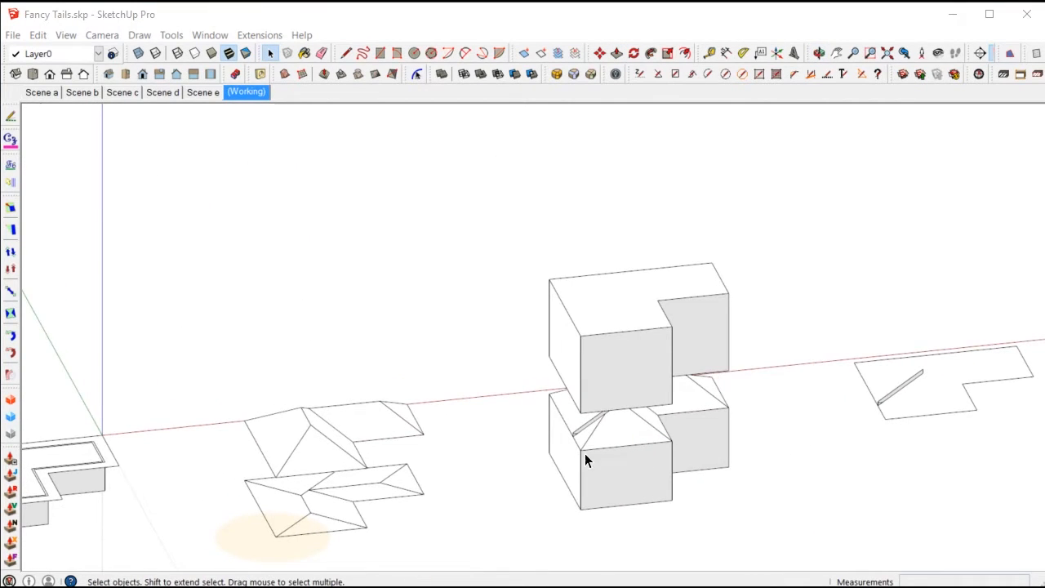
{"action": "scroll", "coordinate": [585, 454], "scroll_direction": "up", "scroll_amount": 6}
{"action": "left_click", "coordinate": [571, 421]}
{"action": "double_click", "coordinate": [544, 435]}
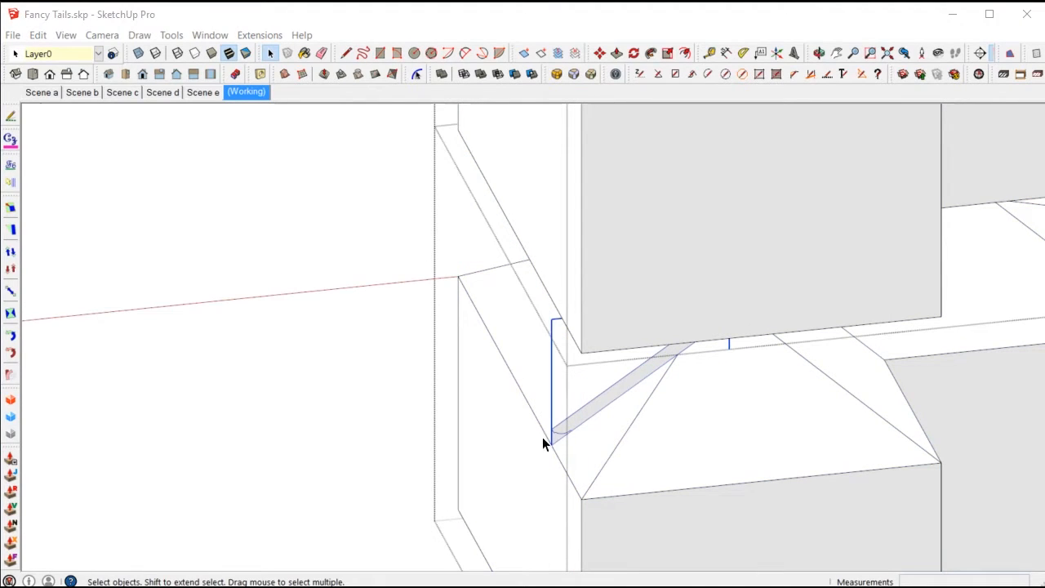
Check the lower end of the sloped tail template against the roof's eave edge with the Tape Measure
{"action": "middle_click_drag", "start_coordinate": [577, 420], "coordinate": [576, 334]}
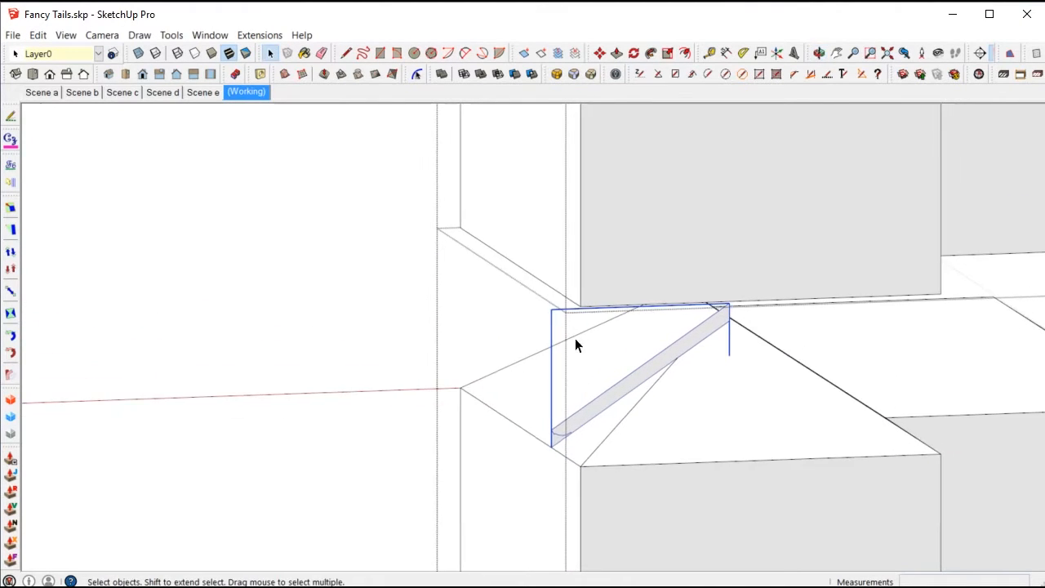
{"action": "scroll", "coordinate": [561, 431], "scroll_direction": "up", "scroll_amount": 3}
{"action": "middle_click_drag", "start_coordinate": [562, 423], "coordinate": [544, 479]}
{"action": "scroll", "coordinate": [574, 518], "scroll_direction": "up", "scroll_amount": 2}
{"action": "key", "text": "t"}
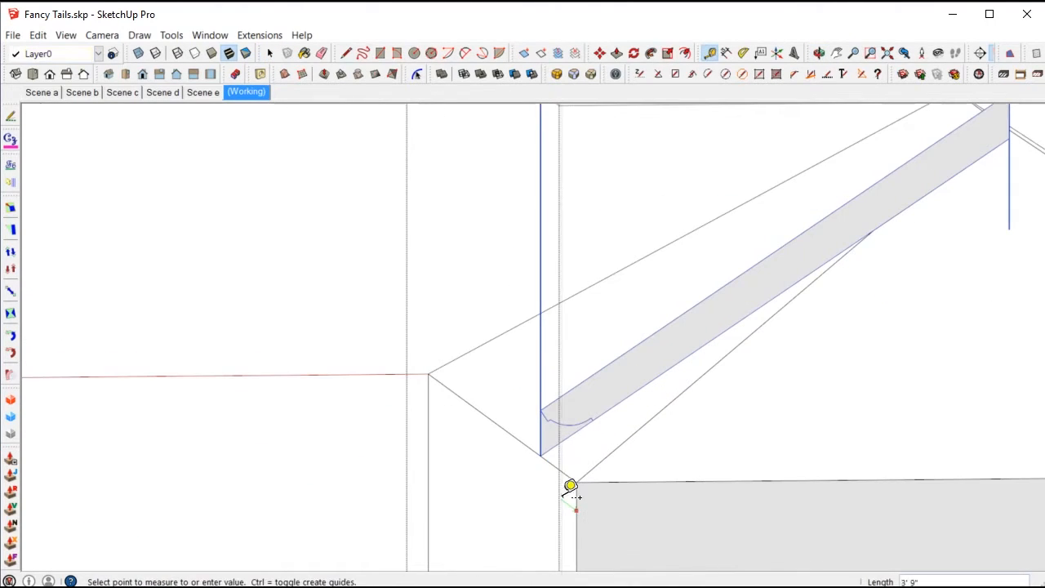
{"action": "left_click", "coordinate": [541, 456]}
{"action": "middle_click_drag", "start_coordinate": [542, 456], "coordinate": [556, 365]}
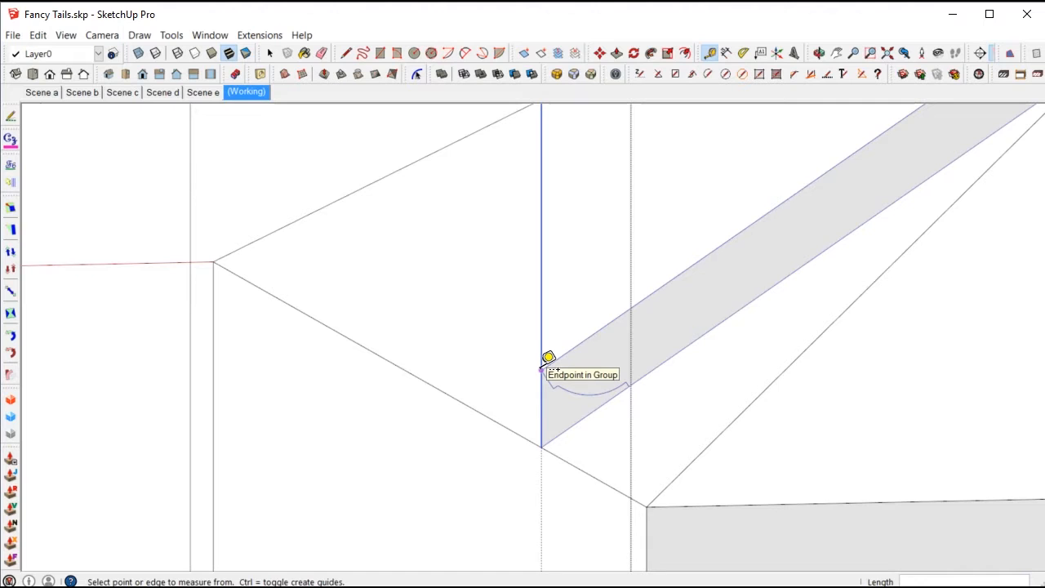
{"action": "middle_click_drag", "start_coordinate": [548, 361], "coordinate": [606, 359]}
{"action": "key", "text": "space"}
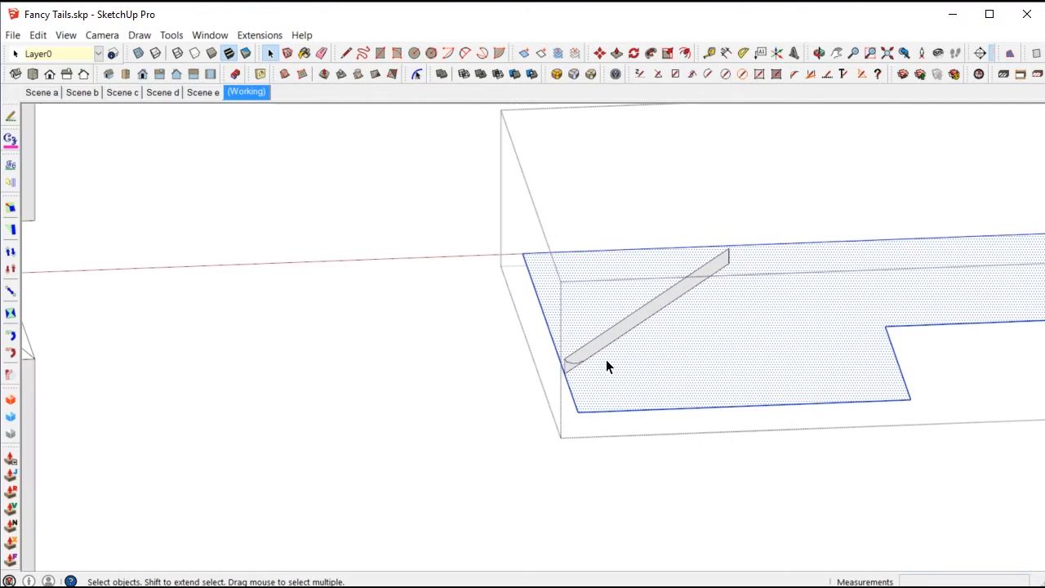
Open the tail template group on the flat roof plan and delete the long sloped part above the tail curve
{"action": "left_click", "coordinate": [588, 351]}
{"action": "scroll", "coordinate": [588, 349], "scroll_direction": "up", "scroll_amount": 4}
{"action": "double_click", "coordinate": [590, 349]}
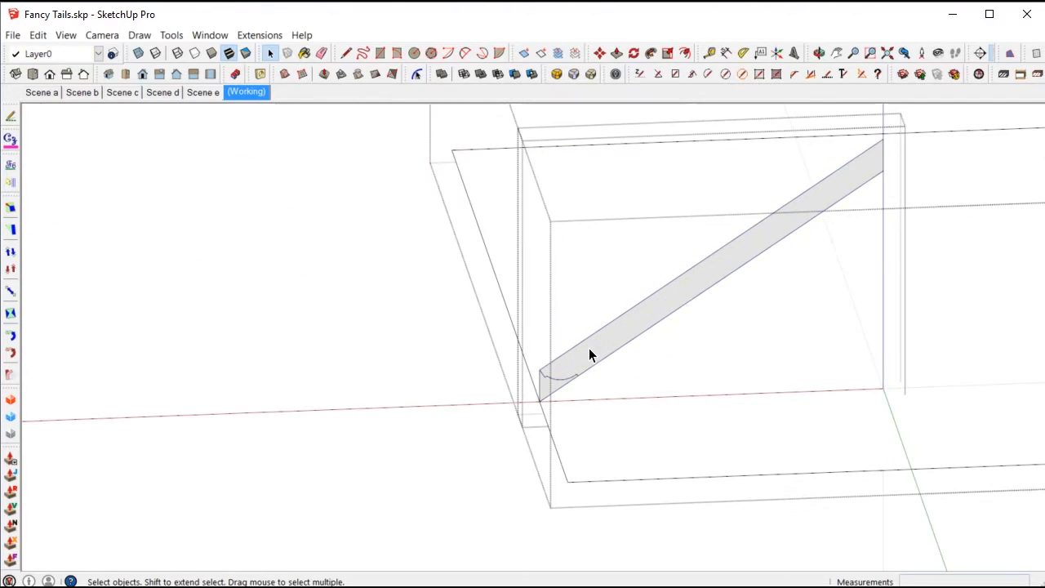
{"action": "key", "text": "ctrl+a"}
{"action": "scroll", "coordinate": [577, 353], "scroll_direction": "down", "scroll_amount": 2}
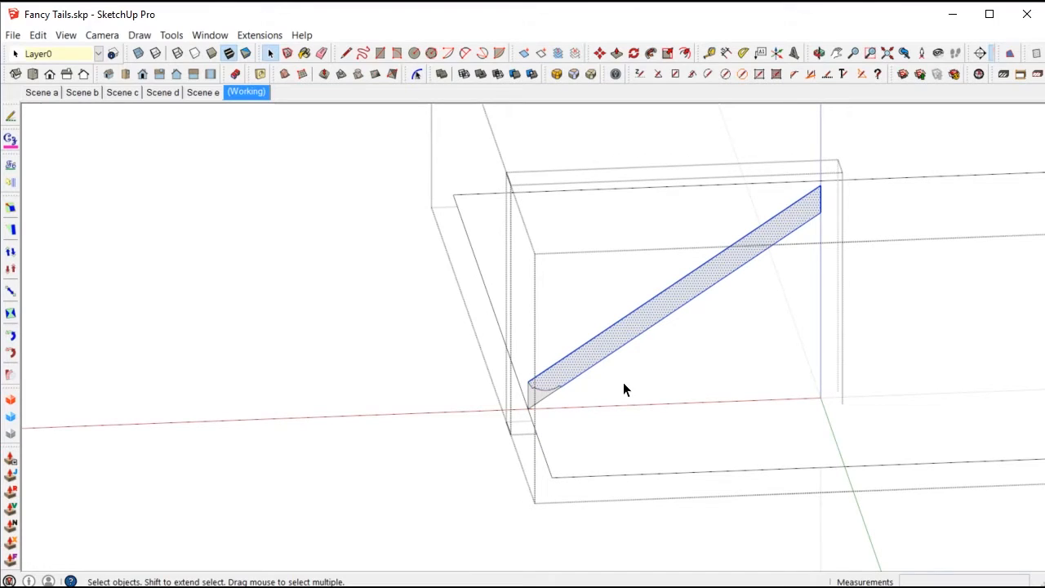
{"action": "key", "text": "Delete"}
Inspect a single segment of the remaining tail profile's concave edge
{"action": "scroll", "coordinate": [545, 393], "scroll_direction": "up", "scroll_amount": 3}
{"action": "left_click", "coordinate": [529, 371]}
{"action": "scroll", "coordinate": [523, 372], "scroll_direction": "up", "scroll_amount": 3}
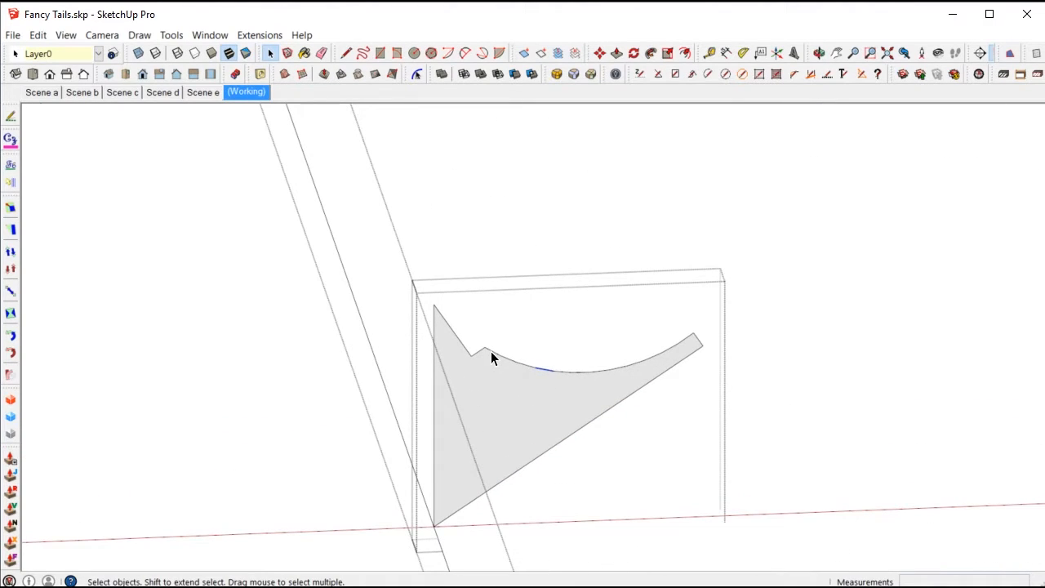
Try to push/pull the tail profile face to a depth of about 7'
{"action": "scroll", "coordinate": [688, 380], "scroll_direction": "down", "scroll_amount": 2}
{"action": "left_click", "coordinate": [602, 399]}
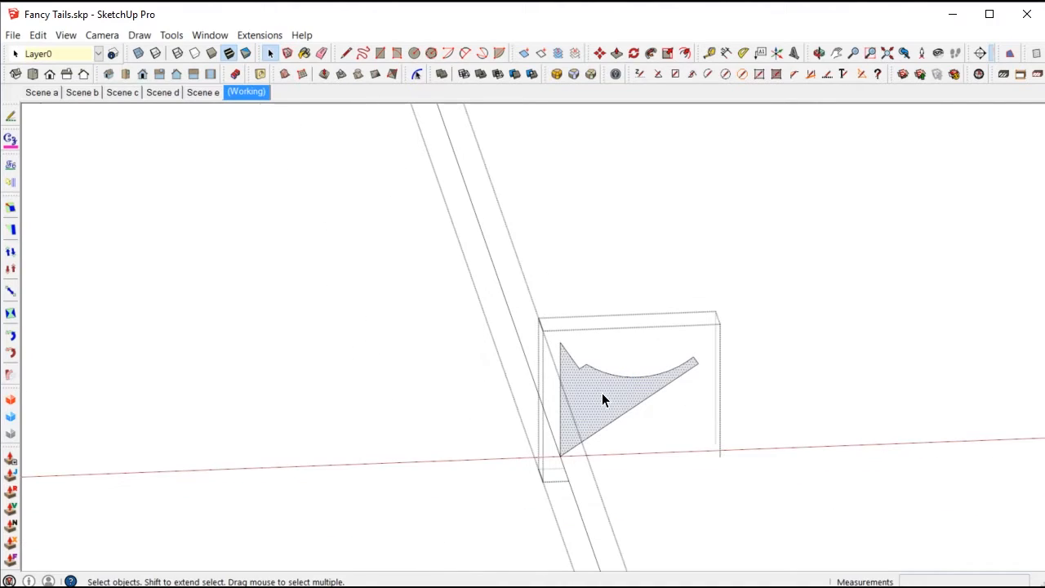
{"action": "key", "text": "p"}
{"action": "left_click_drag", "start_coordinate": [602, 393], "coordinate": [513, 161]}
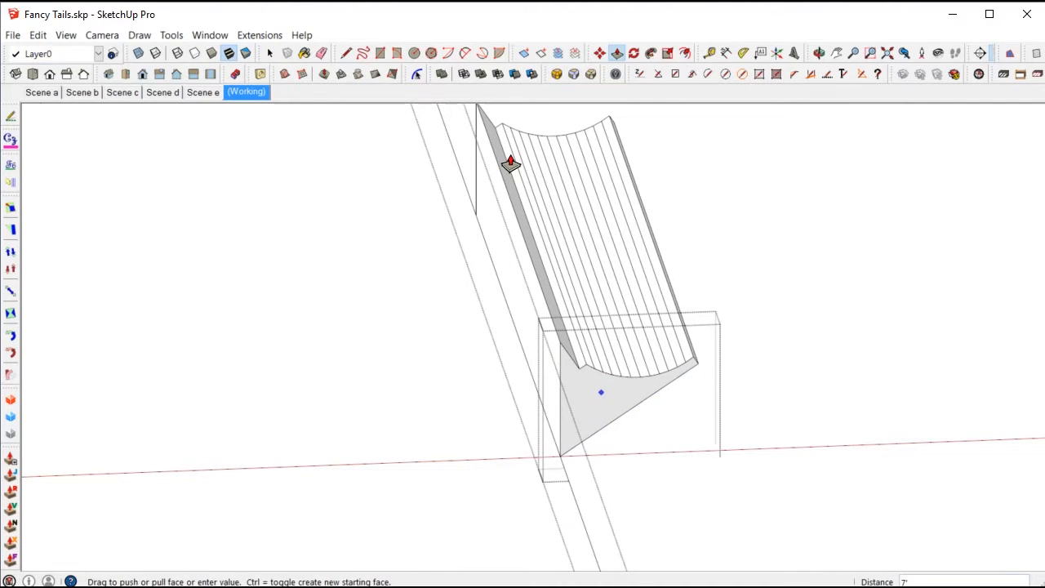
{"action": "key", "text": "Escape"}
{"action": "scroll", "coordinate": [605, 376], "scroll_direction": "up", "scroll_amount": 2}
{"action": "key", "text": "space"}
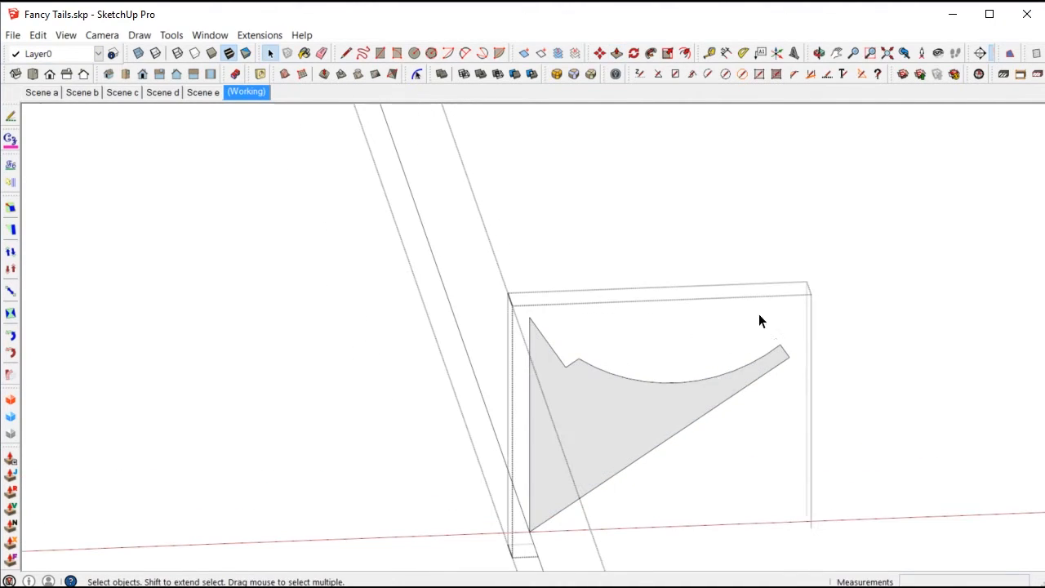
Join the segments of the tail profile's concave edge into one continuous curve
{"action": "left_click", "coordinate": [718, 377]}
{"action": "scroll", "coordinate": [800, 391], "scroll_direction": "up", "scroll_amount": 1}
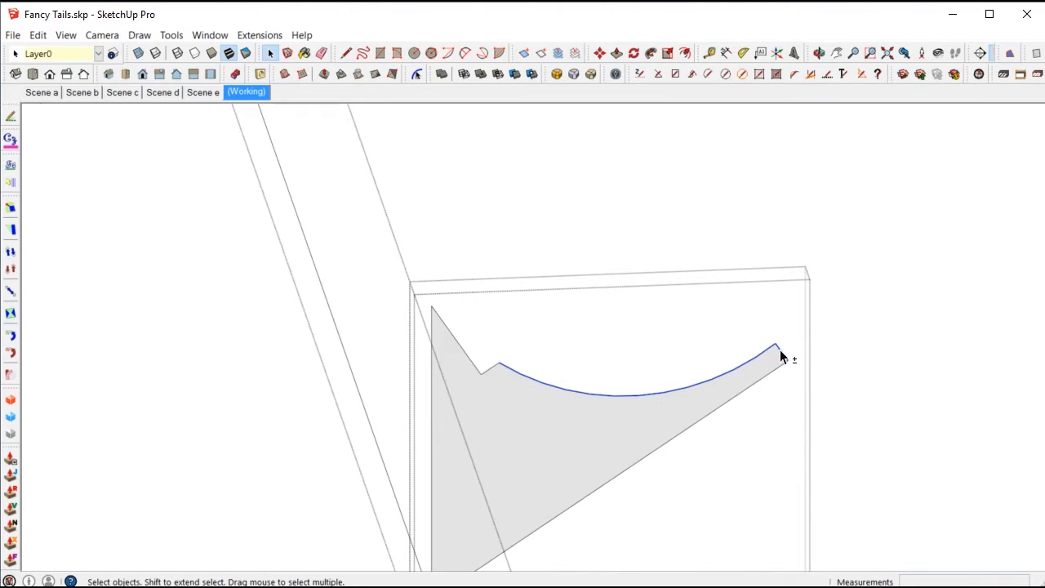
{"action": "left_click", "coordinate": [780, 350]}
{"action": "left_click", "coordinate": [717, 375]}
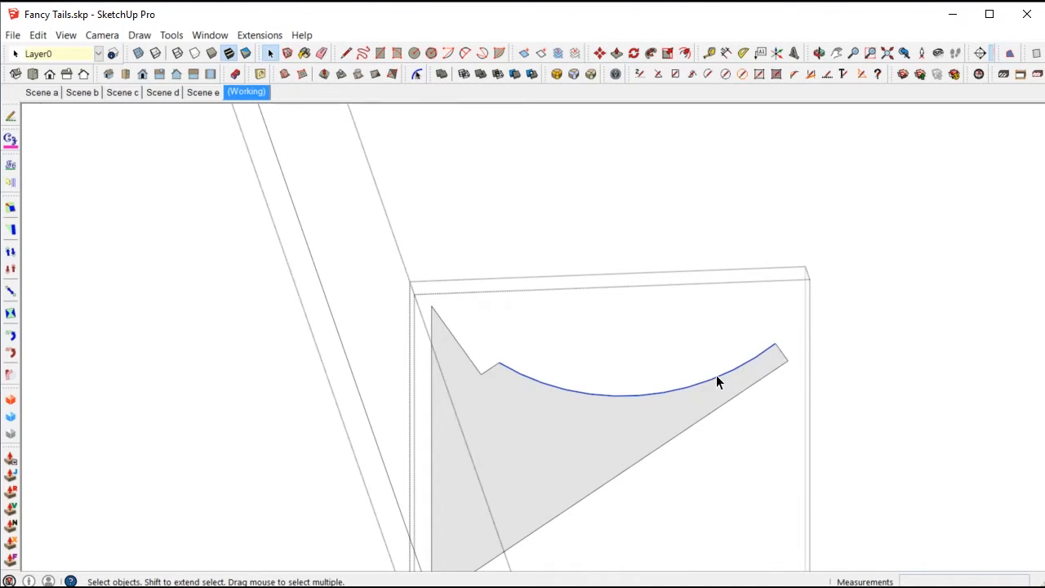
Try to push/pull the tail profile face, with its edge joined into one curve, to a depth of about 3' 10"
{"action": "scroll", "coordinate": [712, 374], "scroll_direction": "down", "scroll_amount": 1}
{"action": "left_click", "coordinate": [626, 412]}
{"action": "key", "text": "p"}
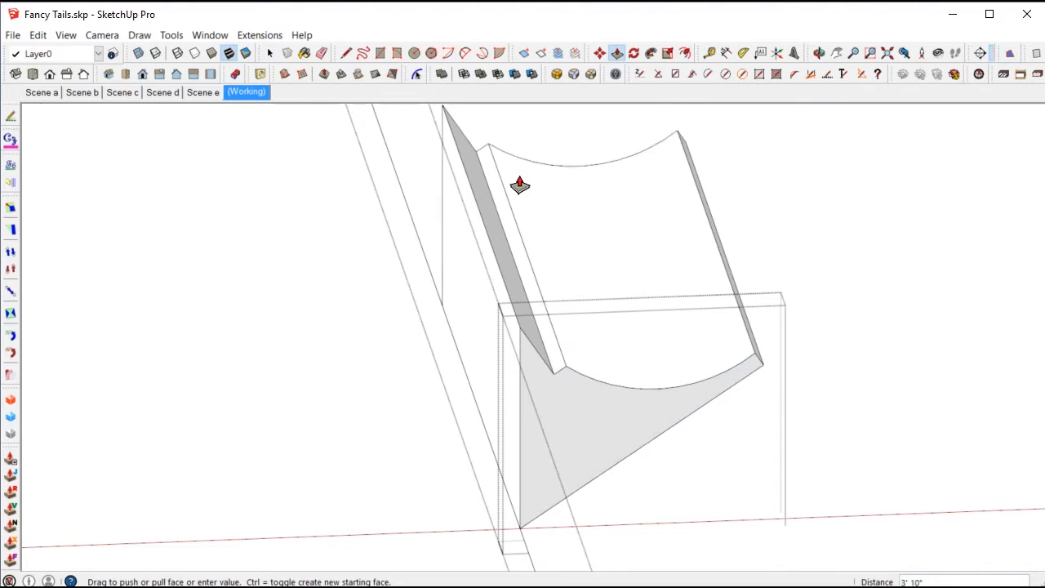
{"action": "key", "text": "Escape"}
{"action": "key", "text": "space"}
Close the tail template group and explode it so its profile becomes loose geometry on the flat roof plan
{"action": "scroll", "coordinate": [612, 402], "scroll_direction": "down", "scroll_amount": 5}
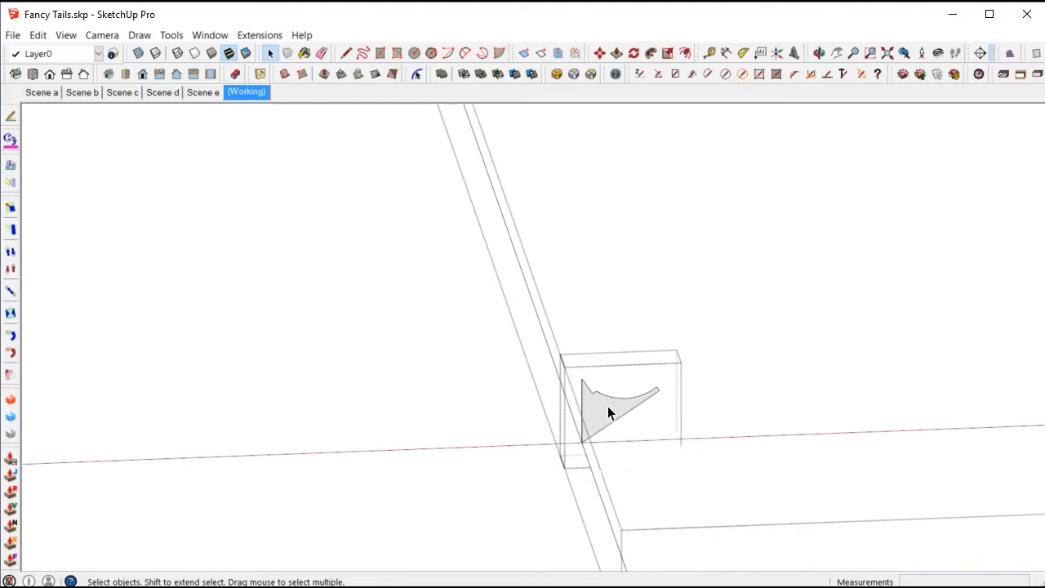
{"action": "left_click", "coordinate": [780, 399]}
{"action": "scroll", "coordinate": [609, 411], "scroll_direction": "up", "scroll_amount": 2}
{"action": "left_click", "coordinate": [608, 412]}
{"action": "right_click", "coordinate": [602, 404]}
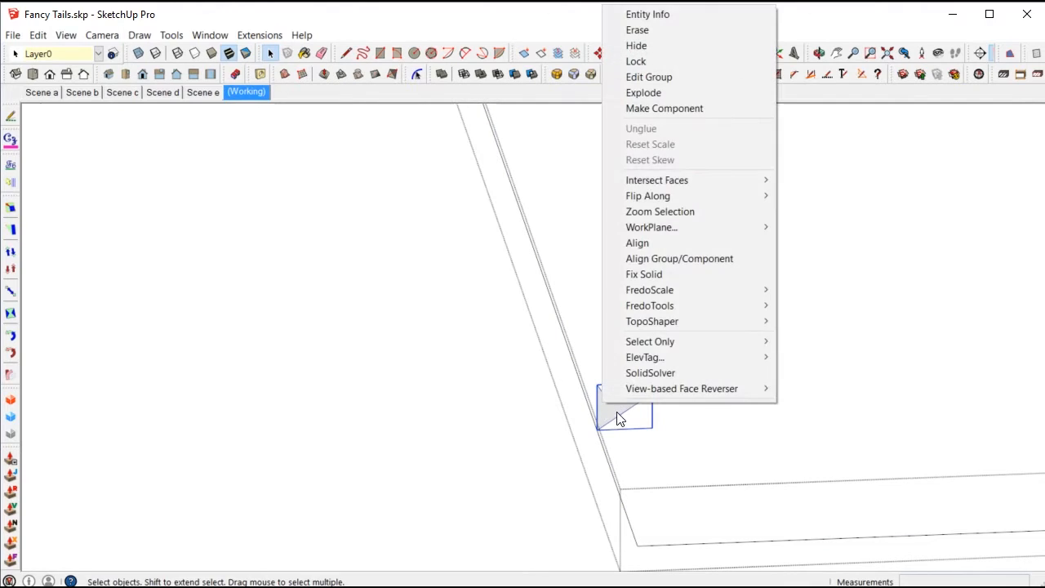
{"action": "left_click", "coordinate": [645, 93]}
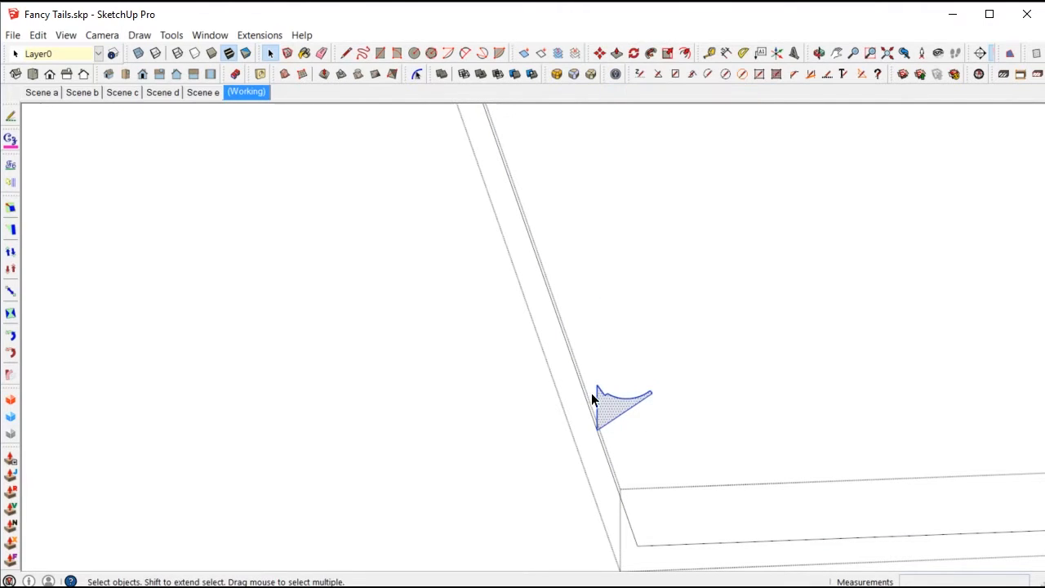
Sweep the tail profile around the perimeter of the flat roof plan face with Follow Me
{"action": "left_click", "coordinate": [745, 432]}
{"action": "scroll", "coordinate": [446, 488], "scroll_direction": "down", "scroll_amount": 2}
{"action": "scroll", "coordinate": [626, 419], "scroll_direction": "down", "scroll_amount": 1}
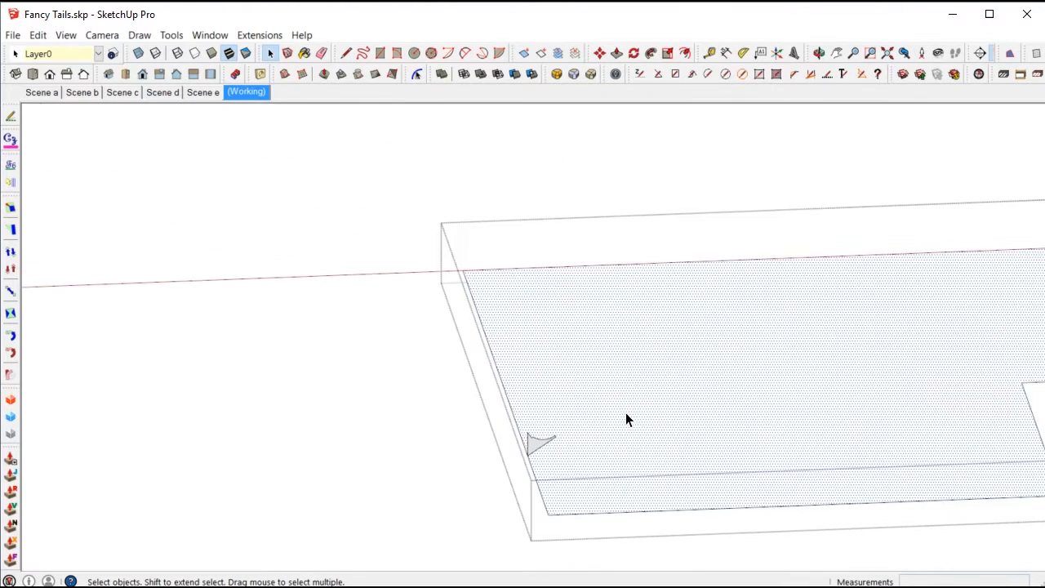
{"action": "left_click", "coordinate": [651, 53]}
{"action": "scroll", "coordinate": [523, 458], "scroll_direction": "up", "scroll_amount": 2}
{"action": "left_click", "coordinate": [535, 441]}
{"action": "scroll", "coordinate": [514, 419], "scroll_direction": "down", "scroll_amount": 1}
{"action": "key", "text": "space"}
Delete the flat plan face enclosed by the swept tail ring, leaving only the perimeter solid
{"action": "middle_click_drag", "start_coordinate": [514, 419], "coordinate": [544, 379]}
{"action": "left_click", "coordinate": [537, 375]}
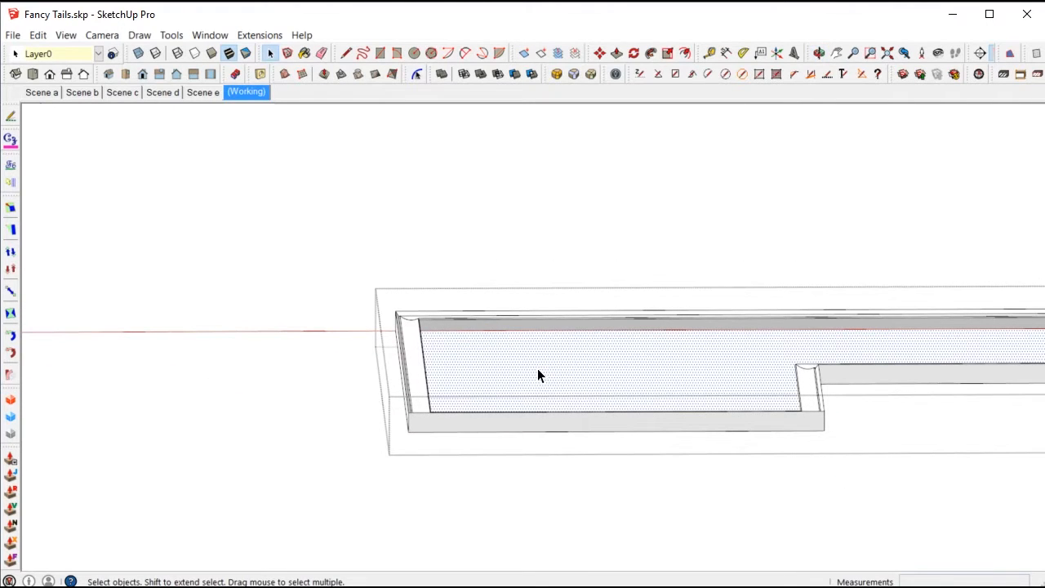
{"action": "key", "text": "Delete"}
{"action": "scroll", "coordinate": [483, 447], "scroll_direction": "up", "scroll_amount": 2}
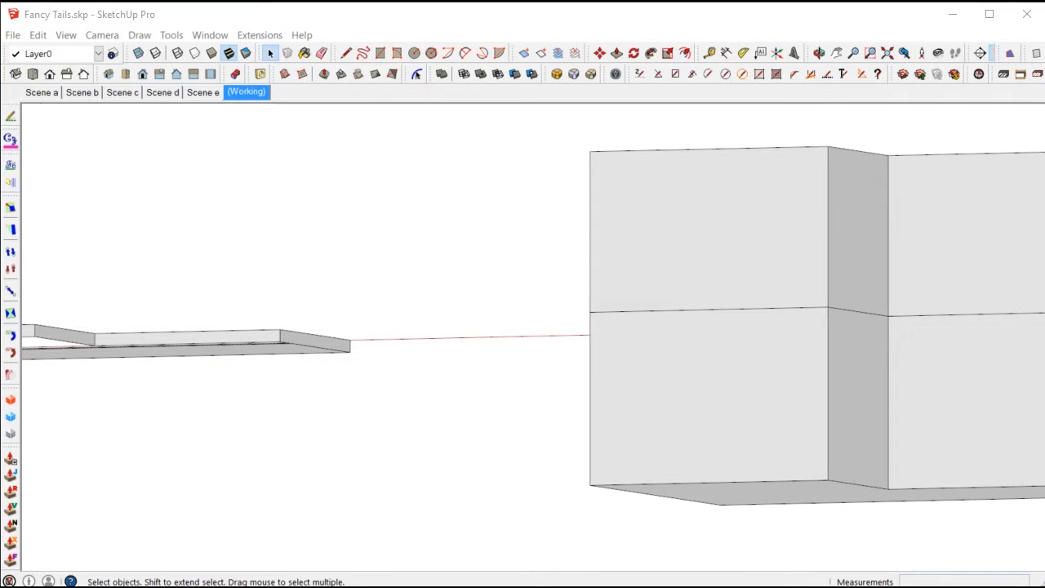
Place a section plane through the front of the stacked wall blocks and examine the tail profile shape at the roof eaves
{"action": "left_click", "coordinate": [639, 308]}
{"action": "scroll", "coordinate": [624, 308], "scroll_direction": "down", "scroll_amount": 2}
{"action": "middle_click_drag", "start_coordinate": [623, 308], "coordinate": [624, 351]}
{"action": "scroll", "coordinate": [624, 351], "scroll_direction": "up", "scroll_amount": 2}
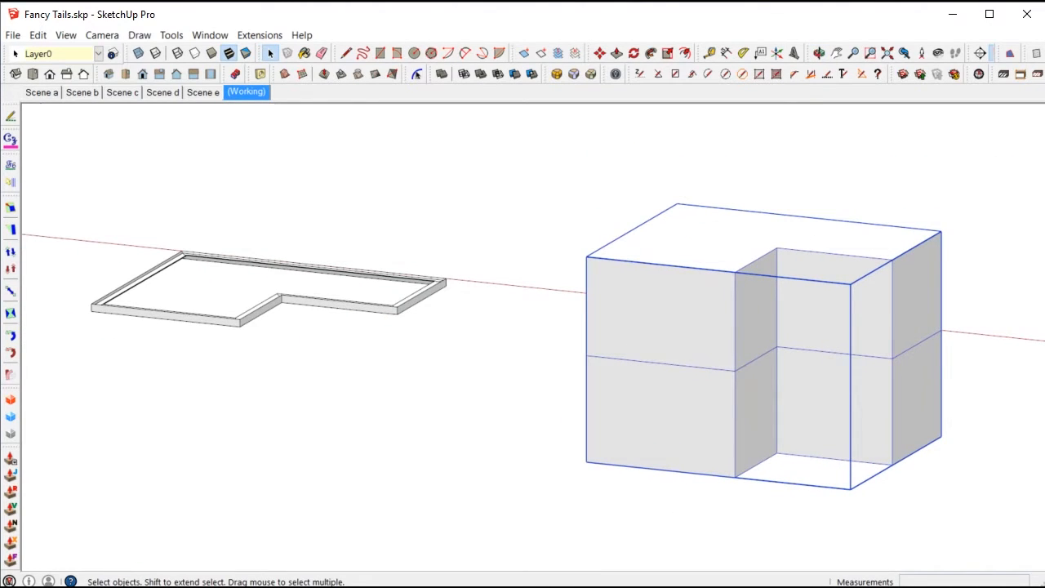
{"action": "left_click", "coordinate": [980, 53]}
{"action": "left_click", "coordinate": [814, 371]}
{"action": "scroll", "coordinate": [768, 351], "scroll_direction": "up", "scroll_amount": 3}
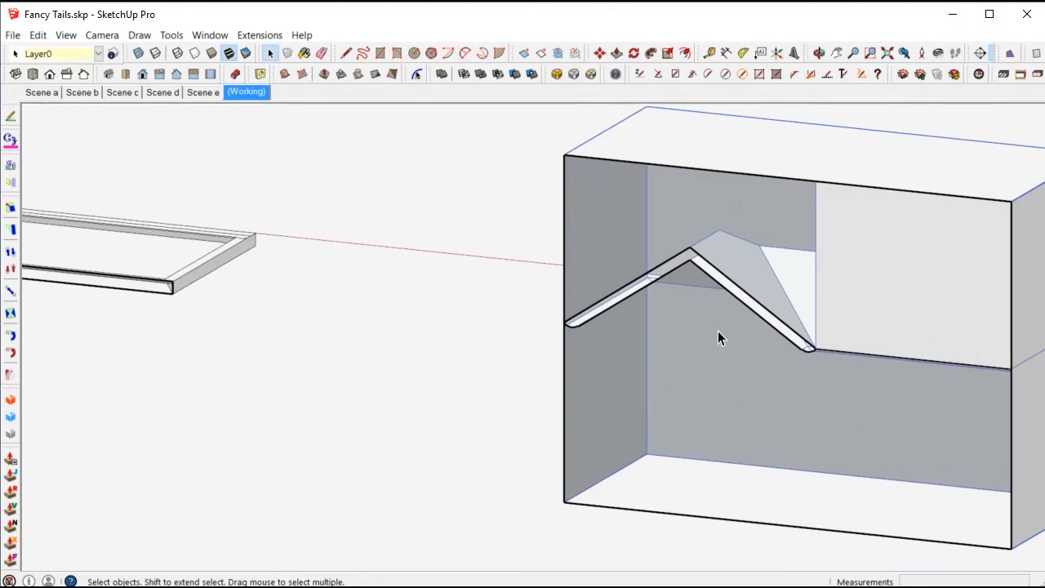
{"action": "middle_click_drag", "start_coordinate": [620, 297], "coordinate": [631, 193]}
{"action": "scroll", "coordinate": [628, 356], "scroll_direction": "down", "scroll_amount": 2}
{"action": "scroll", "coordinate": [608, 292], "scroll_direction": "up", "scroll_amount": 4}
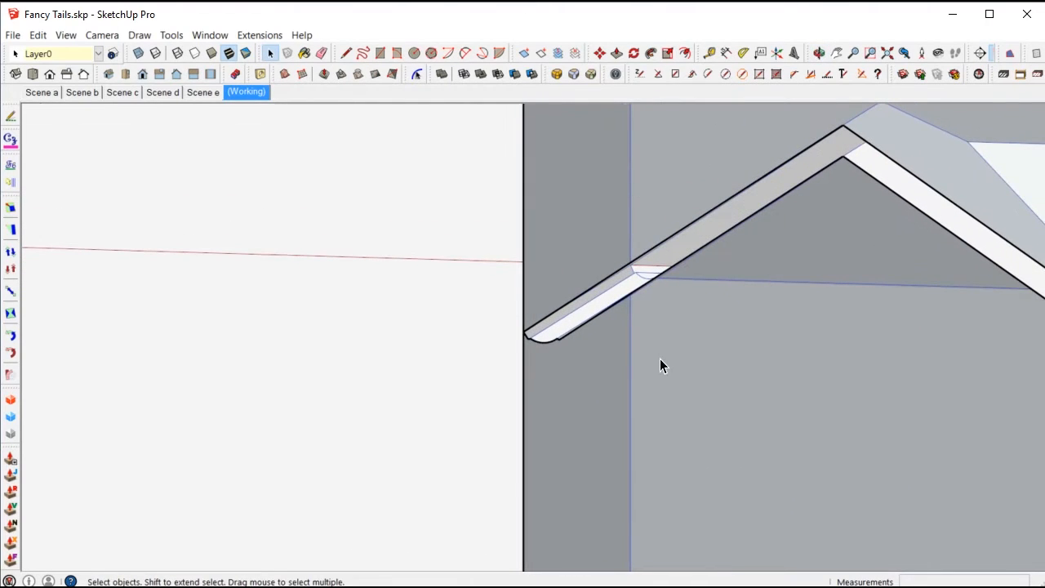
{"action": "scroll", "coordinate": [550, 351], "scroll_direction": "up", "scroll_amount": 3}
{"action": "middle_click_drag", "start_coordinate": [550, 351], "coordinate": [532, 327]}
{"action": "scroll", "coordinate": [535, 325], "scroll_direction": "down", "scroll_amount": 6}
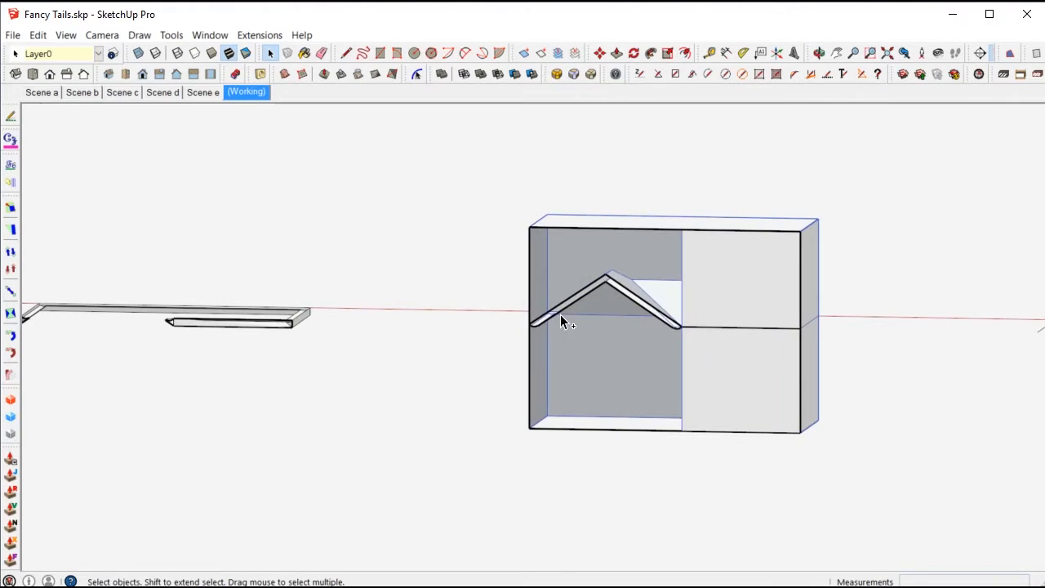
Open the group holding the two stacked blocks and copy the lower roofed block to the open area in front
{"action": "scroll", "coordinate": [938, 281], "scroll_direction": "down", "scroll_amount": 7}
{"action": "scroll", "coordinate": [469, 301], "scroll_direction": "up", "scroll_amount": 3}
{"action": "double_click", "coordinate": [469, 301]}
{"action": "left_click", "coordinate": [469, 300]}
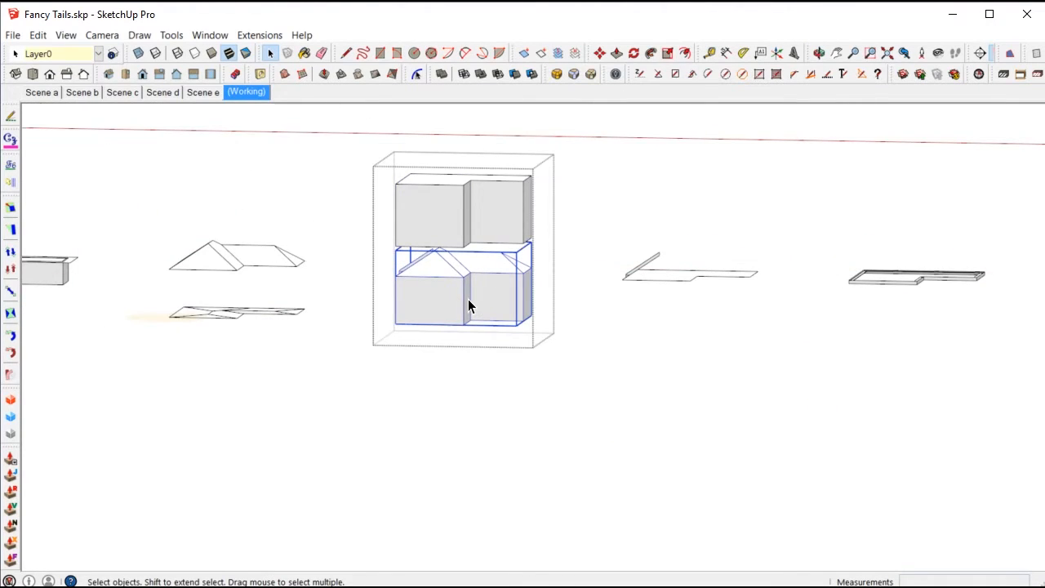
{"action": "middle_click_drag", "start_coordinate": [468, 306], "coordinate": [428, 333]}
{"action": "scroll", "coordinate": [425, 331], "scroll_direction": "down", "scroll_amount": 2}
{"action": "key", "text": "m"}
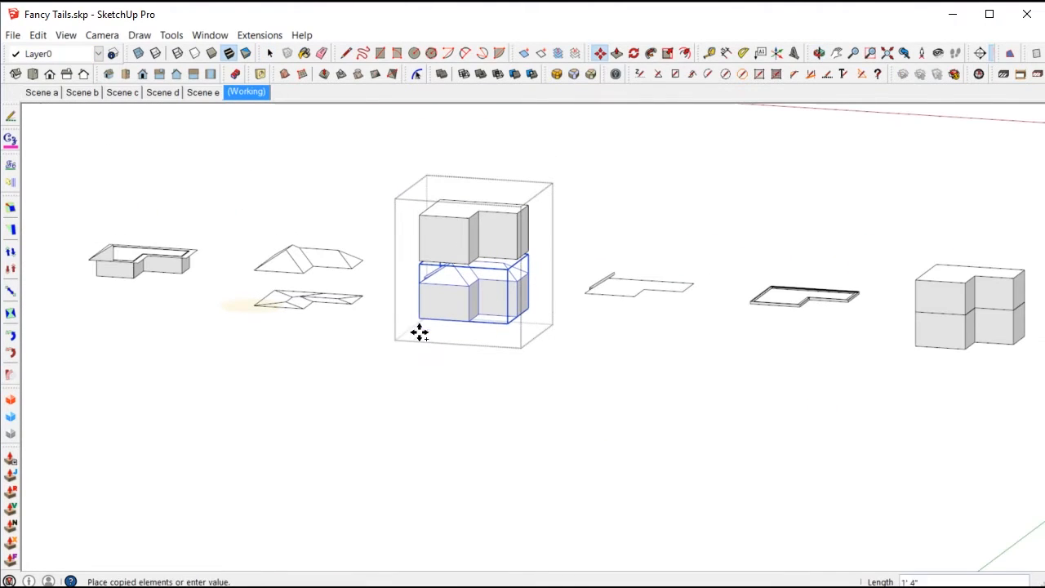
{"action": "left_click", "coordinate": [417, 321]}
{"action": "left_click", "coordinate": [338, 507]}
{"action": "key", "text": "space"}
Copy the swept tail ring to the copied roofed block, placing its upper outer corner at the tip of the tail template
{"action": "scroll", "coordinate": [379, 478], "scroll_direction": "up", "scroll_amount": 4}
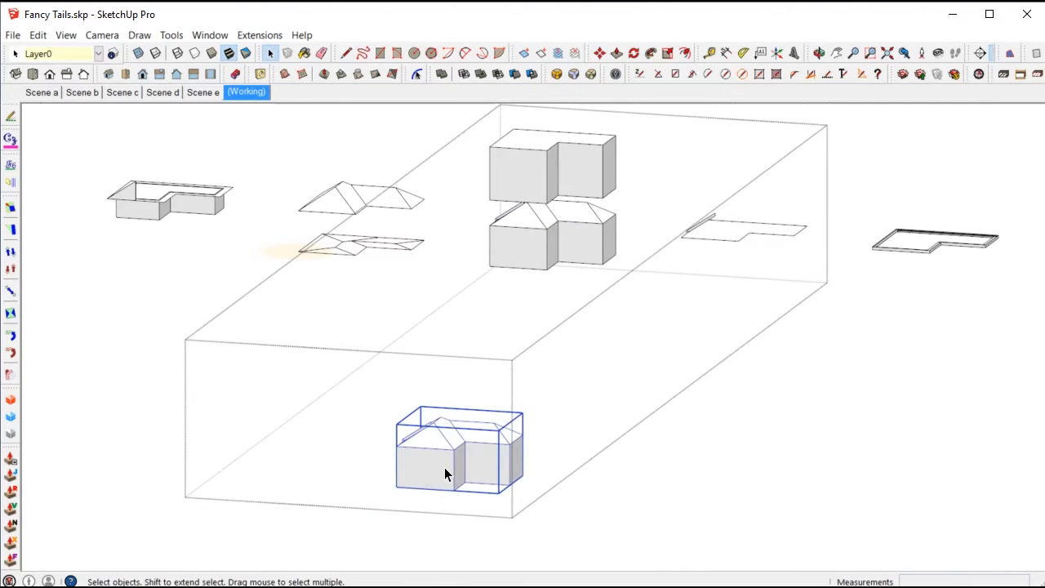
{"action": "scroll", "coordinate": [419, 451], "scroll_direction": "up", "scroll_amount": 4}
{"action": "scroll", "coordinate": [417, 451], "scroll_direction": "down", "scroll_amount": 5}
{"action": "left_click", "coordinate": [897, 246]}
{"action": "left_click", "coordinate": [897, 246]}
{"action": "key", "text": "m"}
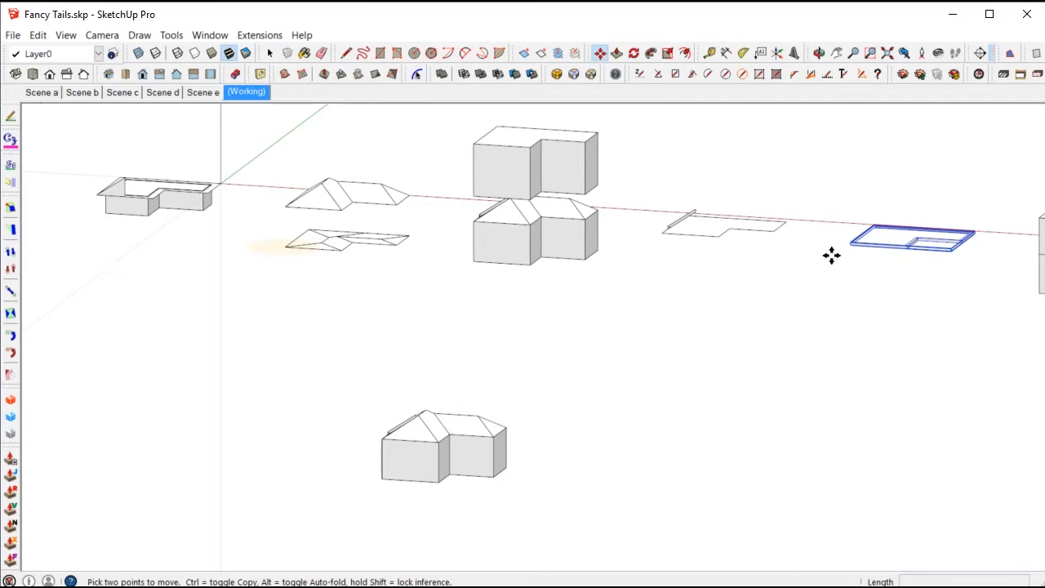
{"action": "scroll", "coordinate": [831, 256], "scroll_direction": "up", "scroll_amount": 8}
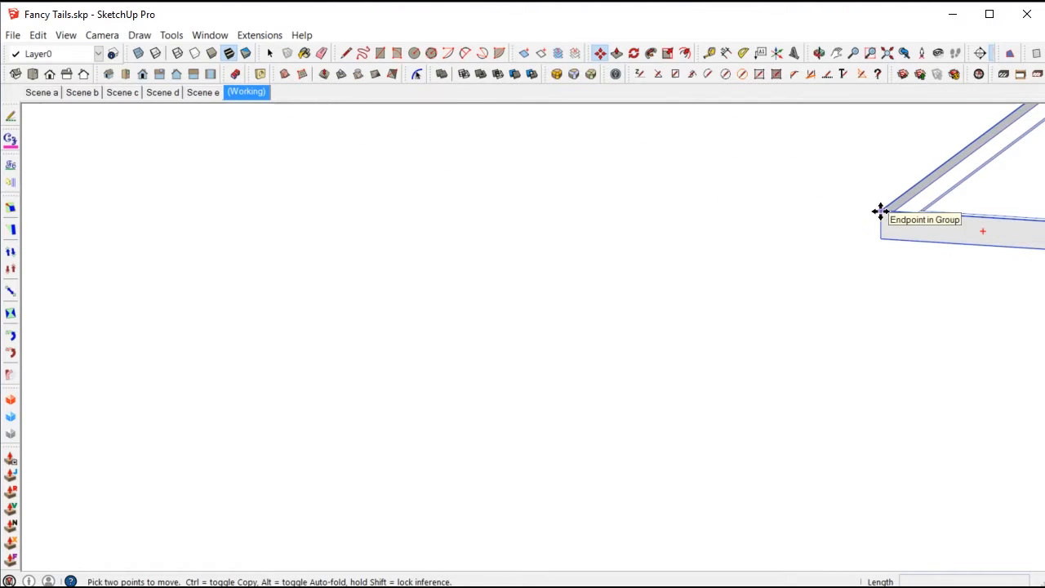
{"action": "left_click", "coordinate": [880, 211]}
{"action": "key", "text": "ctrl"}
{"action": "scroll", "coordinate": [953, 198], "scroll_direction": "down", "scroll_amount": 8}
{"action": "scroll", "coordinate": [503, 427], "scroll_direction": "up", "scroll_amount": 8}
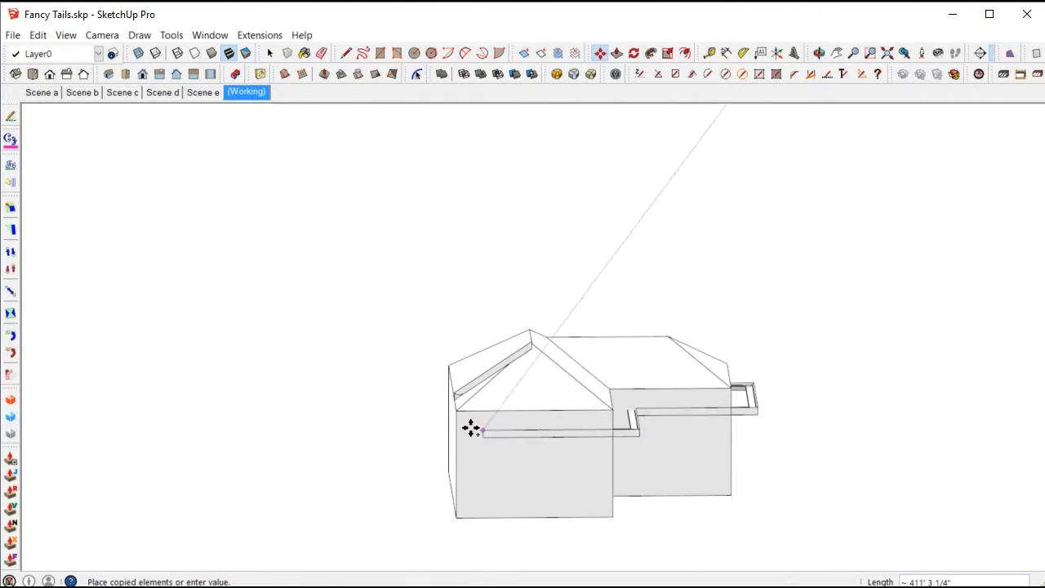
{"action": "scroll", "coordinate": [471, 429], "scroll_direction": "up", "scroll_amount": 5}
{"action": "scroll", "coordinate": [427, 410], "scroll_direction": "up", "scroll_amount": 5}
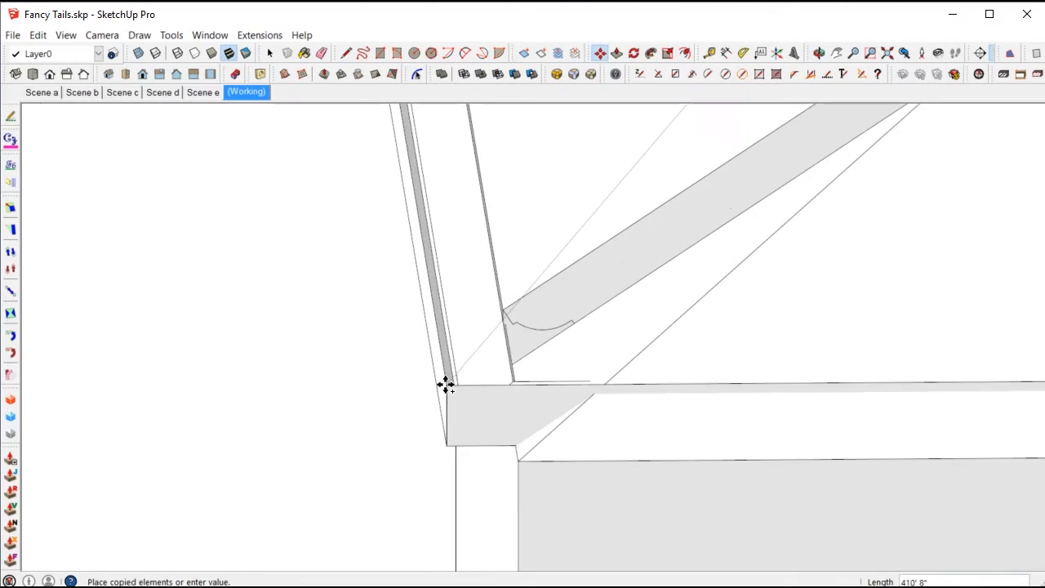
{"action": "left_click", "coordinate": [506, 312]}
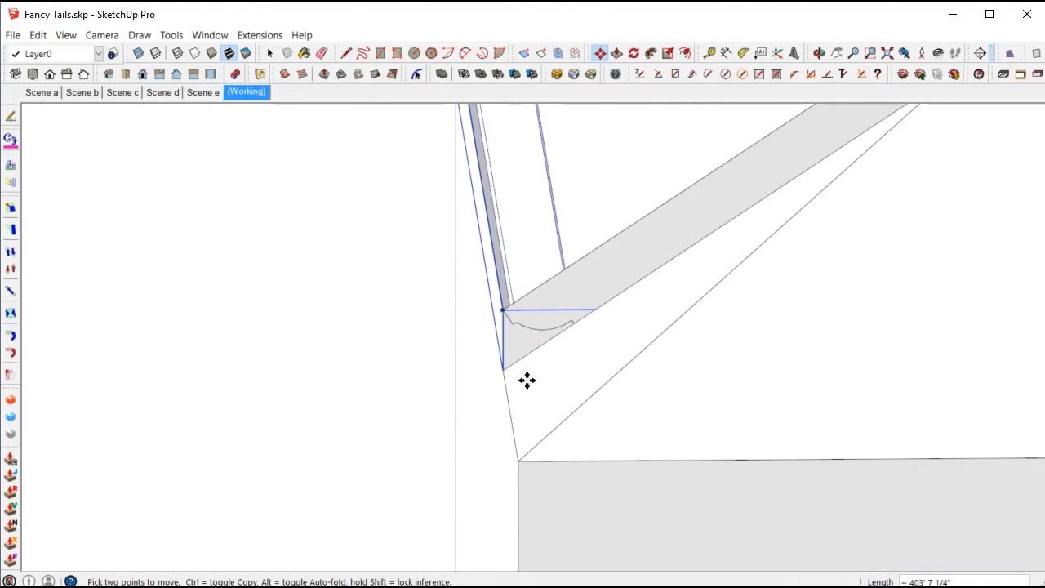
Move the copied tail ring by its lower outer corner onto the front wall-top corner of the roofed block
{"action": "middle_click_drag", "start_coordinate": [529, 327], "coordinate": [504, 408]}
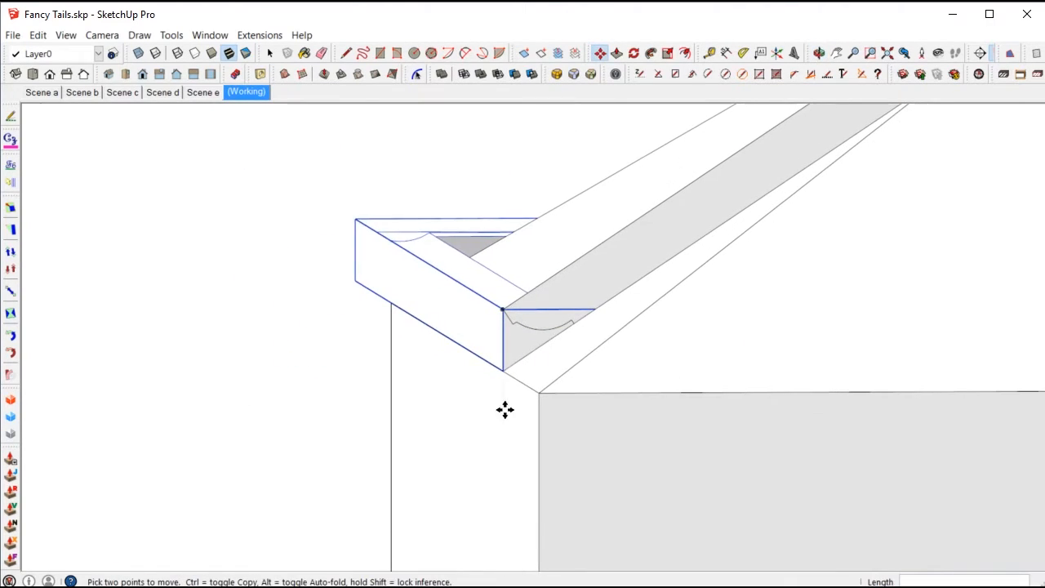
{"action": "left_click", "coordinate": [504, 370]}
{"action": "left_click", "coordinate": [539, 393]}
{"action": "scroll", "coordinate": [647, 343], "scroll_direction": "down", "scroll_amount": 4}
{"action": "key", "text": "space"}
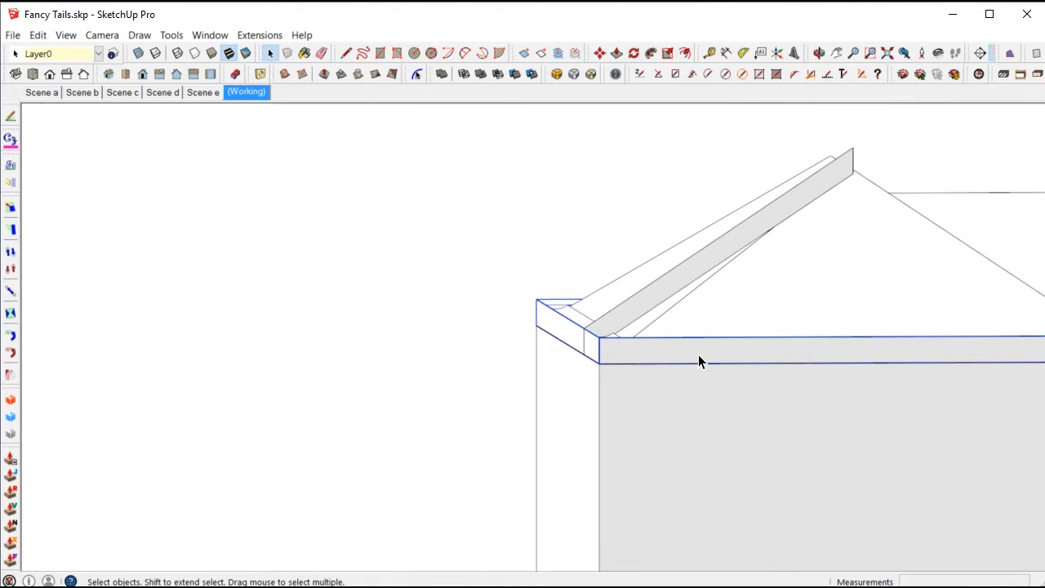
{"action": "middle_click_drag", "start_coordinate": [700, 406], "coordinate": [704, 334]}
{"action": "scroll", "coordinate": [646, 406], "scroll_direction": "down", "scroll_amount": 3}
{"action": "scroll", "coordinate": [634, 378], "scroll_direction": "up", "scroll_amount": 3}
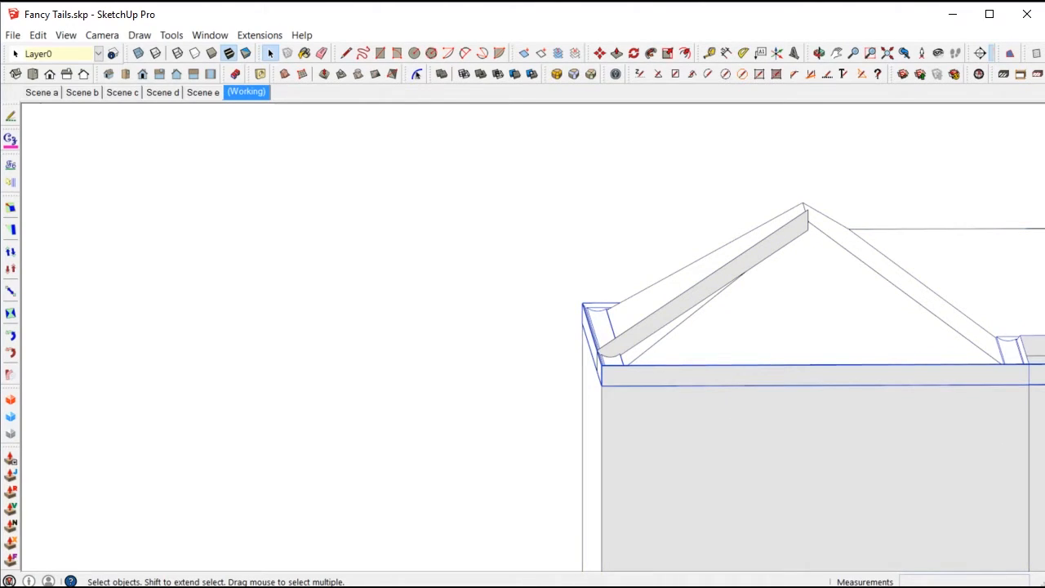
Move the copied Roof Surface group, with its Tail Template, out of group 3a to the model's top level
{"action": "left_click_drag", "start_coordinate": [831, 33], "coordinate": [424, 59]}
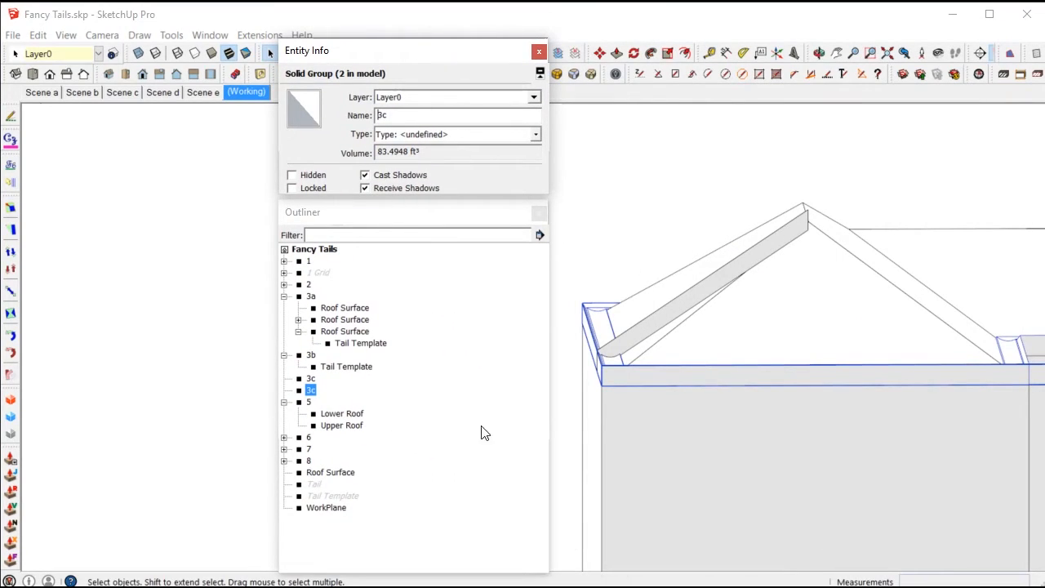
{"action": "left_click", "coordinate": [614, 421]}
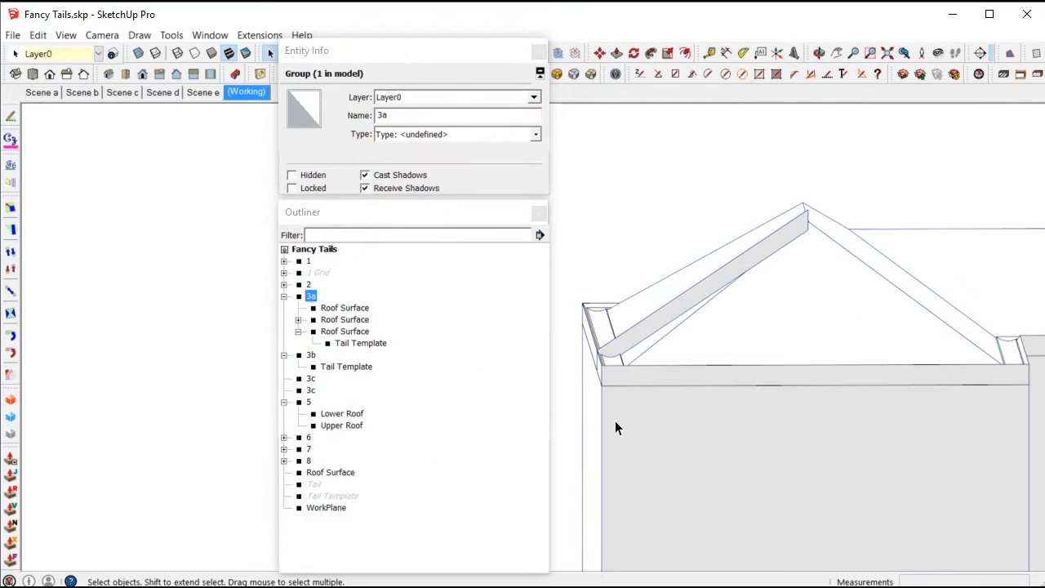
{"action": "double_click", "coordinate": [621, 413]}
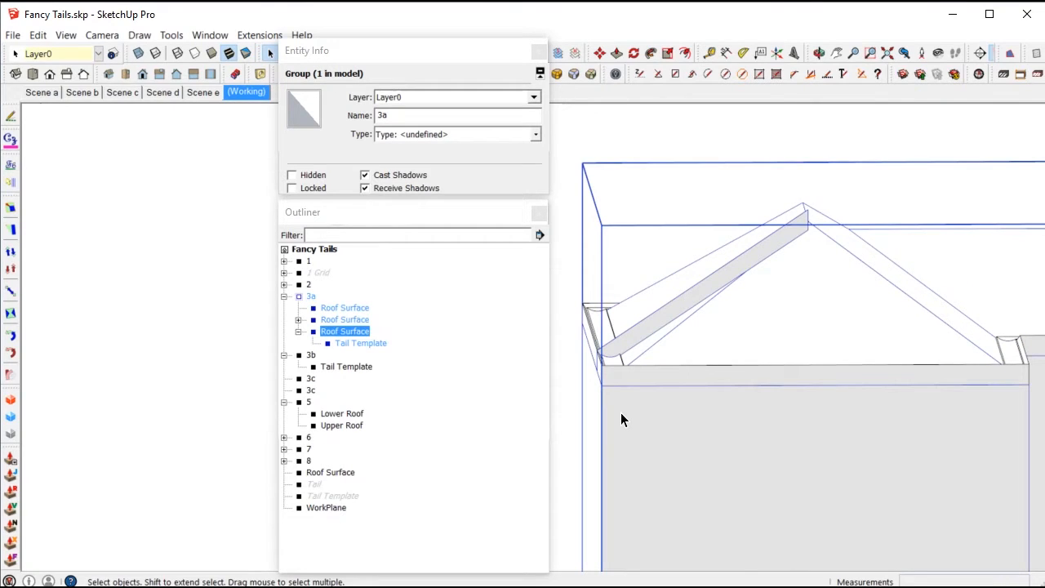
{"action": "left_click_drag", "start_coordinate": [327, 335], "coordinate": [340, 259]}
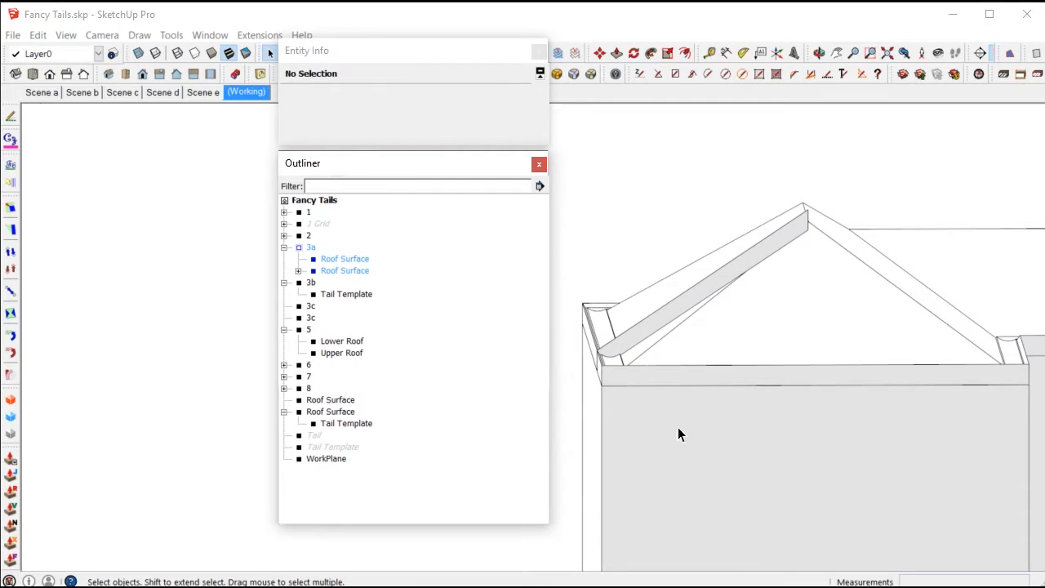
Check the entity details of the tail ring and the Roof Surface group to see whether each is a solid
{"action": "triple_click", "coordinate": [609, 373]}
{"action": "key", "text": "Escape"}
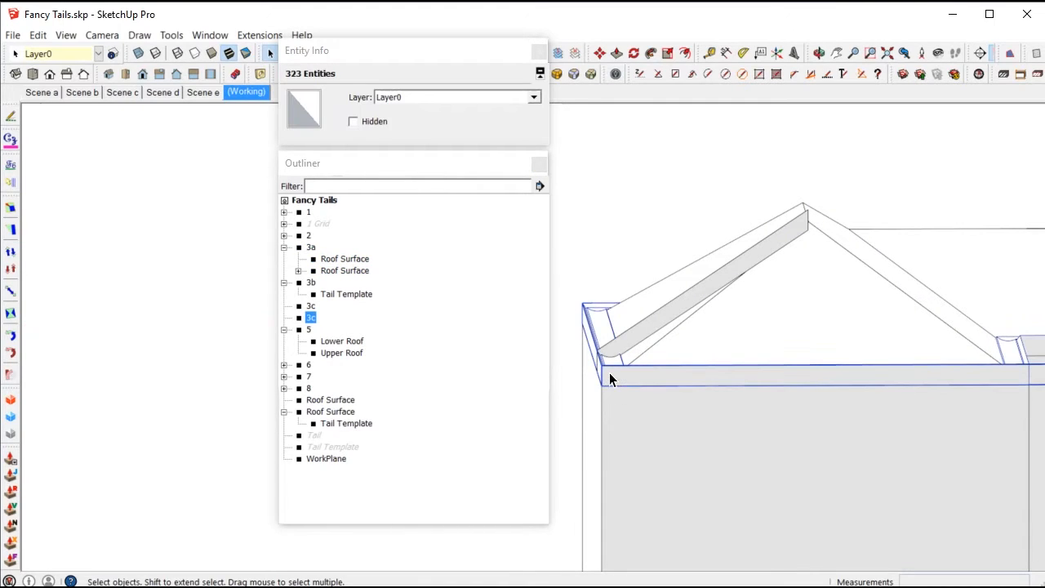
{"action": "left_click_drag", "start_coordinate": [311, 366], "coordinate": [318, 252]}
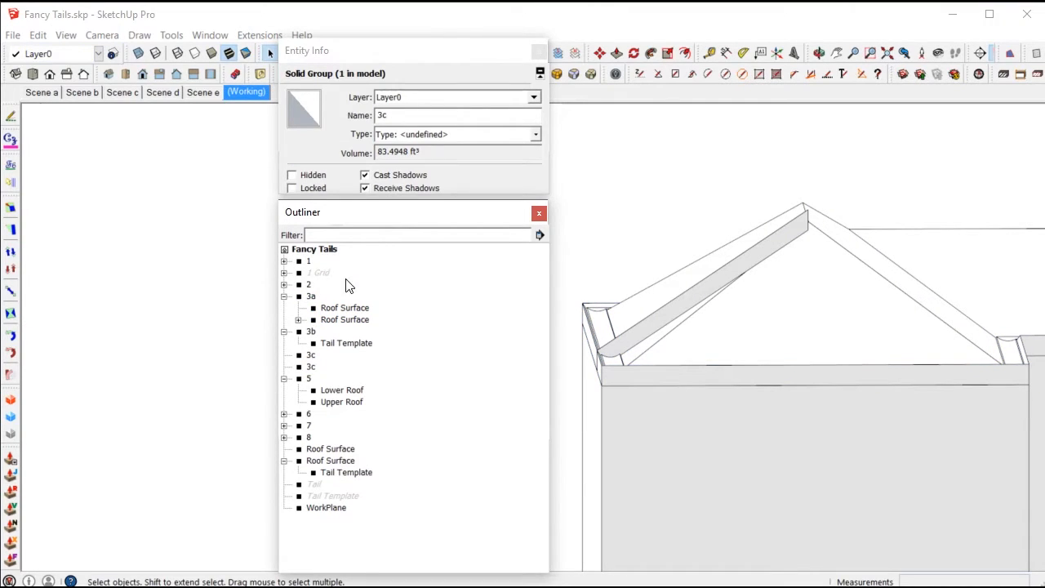
{"action": "left_click", "coordinate": [667, 387]}
{"action": "left_click", "coordinate": [668, 380]}
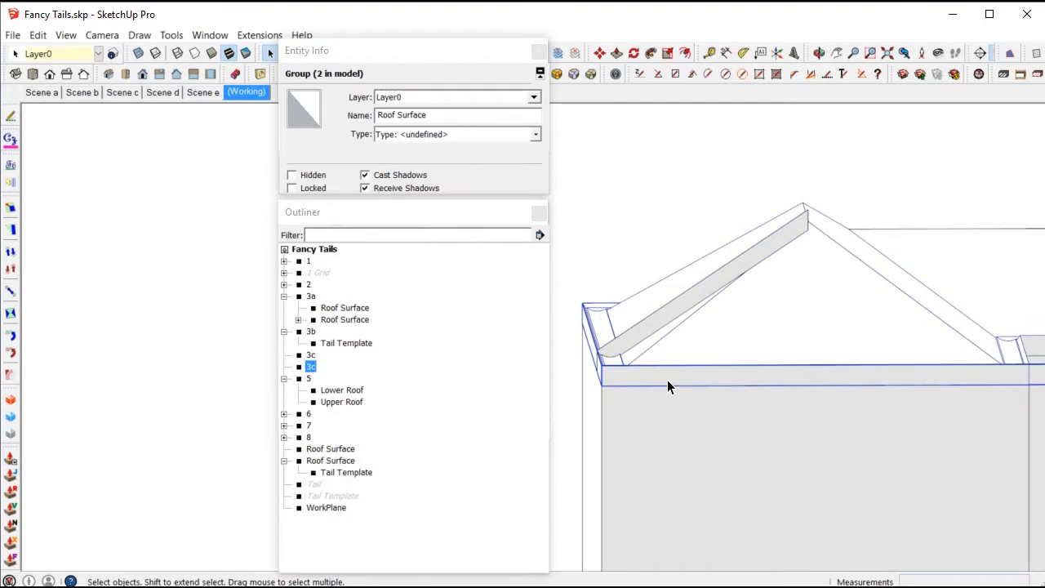
{"action": "scroll", "coordinate": [654, 379], "scroll_direction": "down", "scroll_amount": 2}
Try to combine the tail ring and the roofed block with a solid operation
{"action": "left_click", "coordinate": [643, 401], "text": "shift"}
{"action": "left_click_drag", "start_coordinate": [499, 50], "coordinate": [1044, 253]}
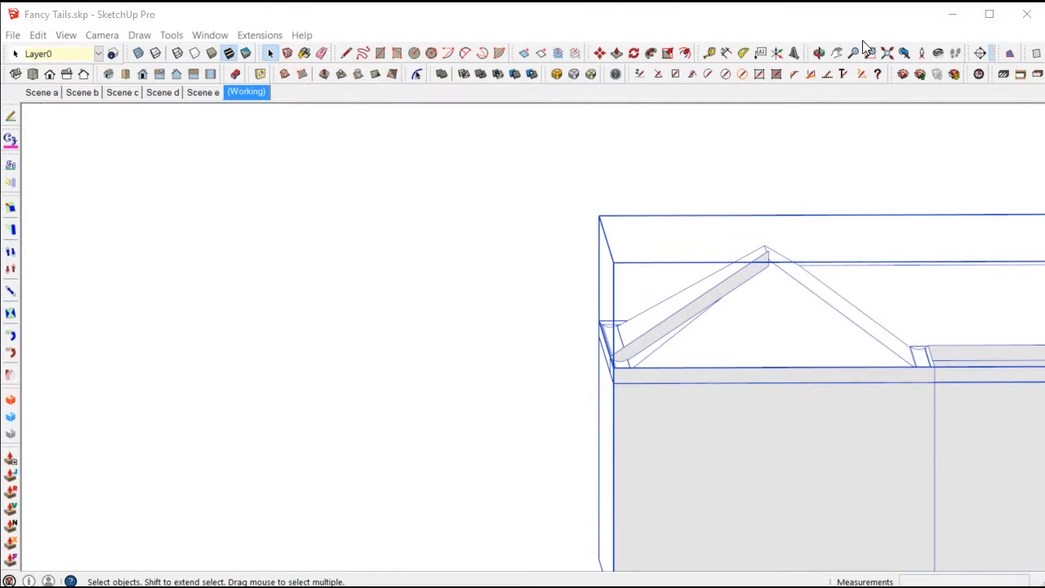
{"action": "left_click", "coordinate": [480, 73]}
{"action": "left_click", "coordinate": [589, 350]}
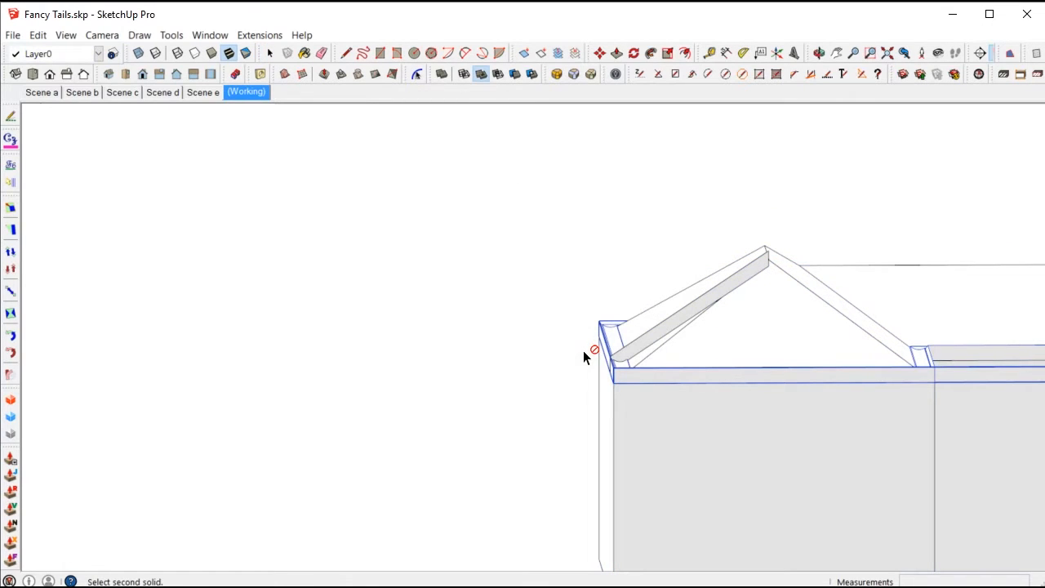
{"action": "key", "text": "space"}
Delete the Tail Template nested inside the copied Roof Surface group and close the group
{"action": "scroll", "coordinate": [651, 447], "scroll_direction": "up", "scroll_amount": 4}
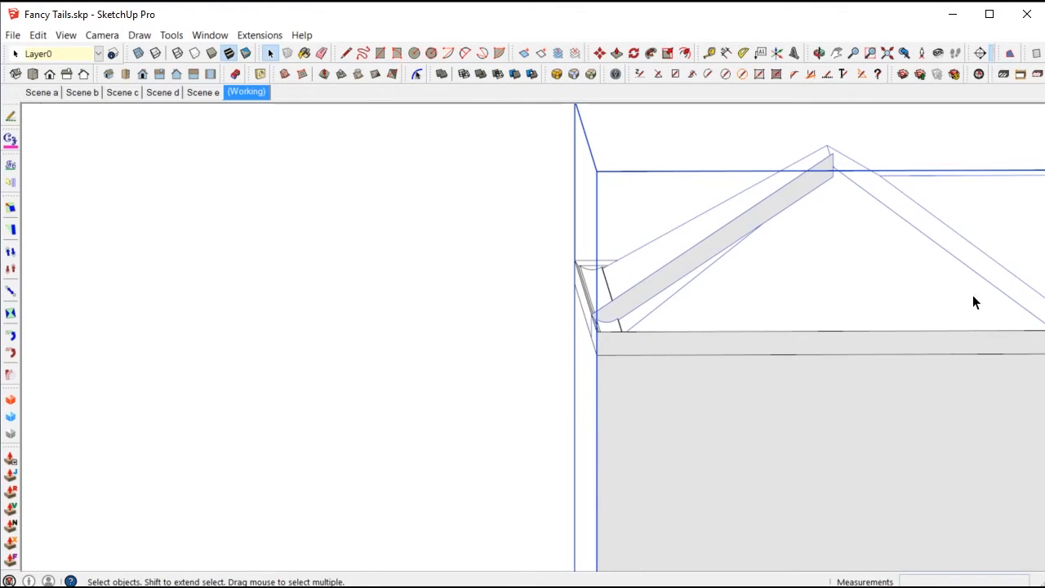
{"action": "left_click_drag", "start_coordinate": [1044, 250], "coordinate": [365, 49]}
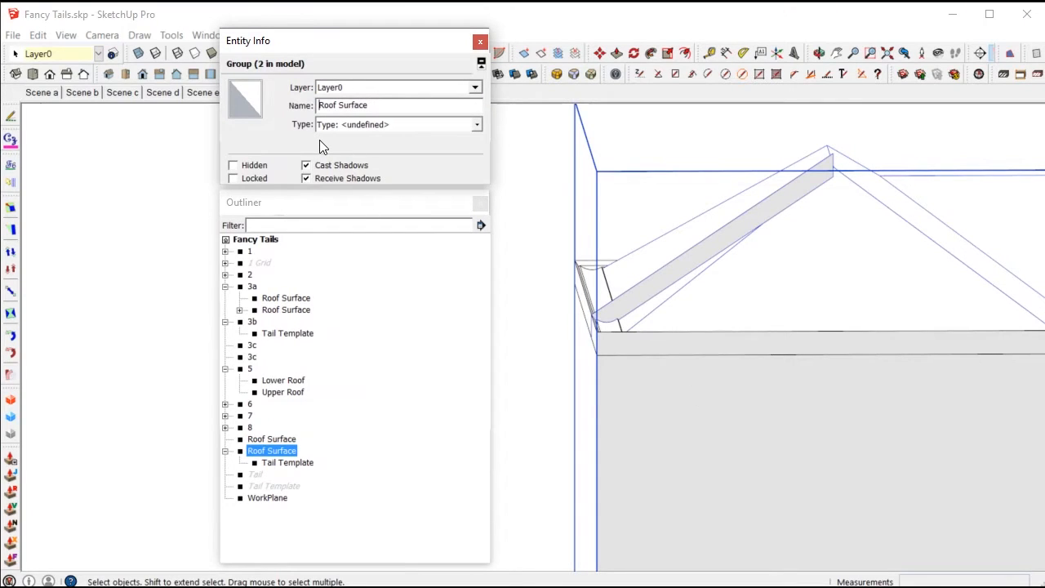
{"action": "double_click", "coordinate": [644, 403]}
{"action": "left_click", "coordinate": [637, 304]}
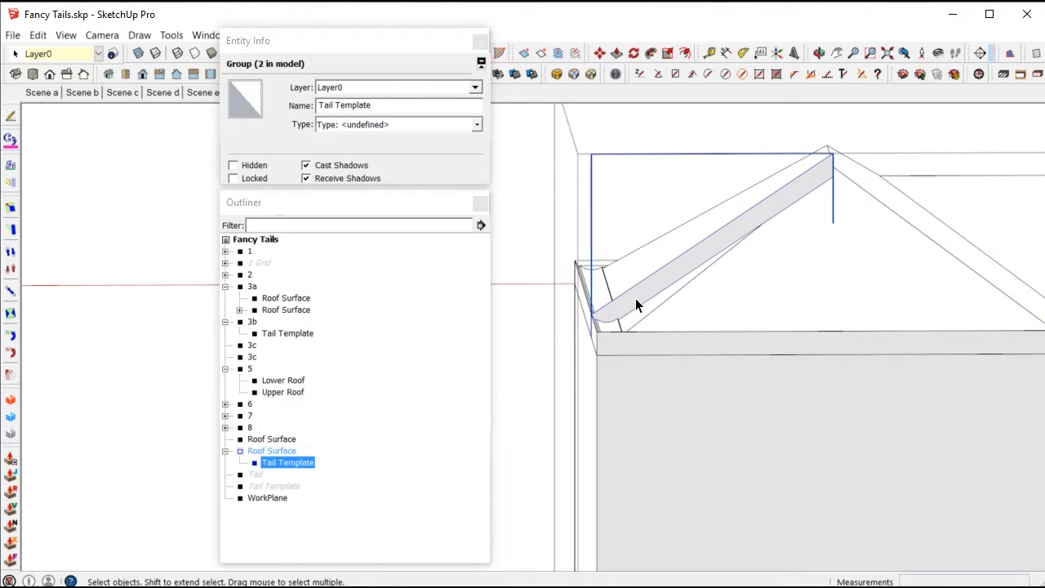
{"action": "key", "text": "Delete"}
{"action": "key", "text": "Escape"}
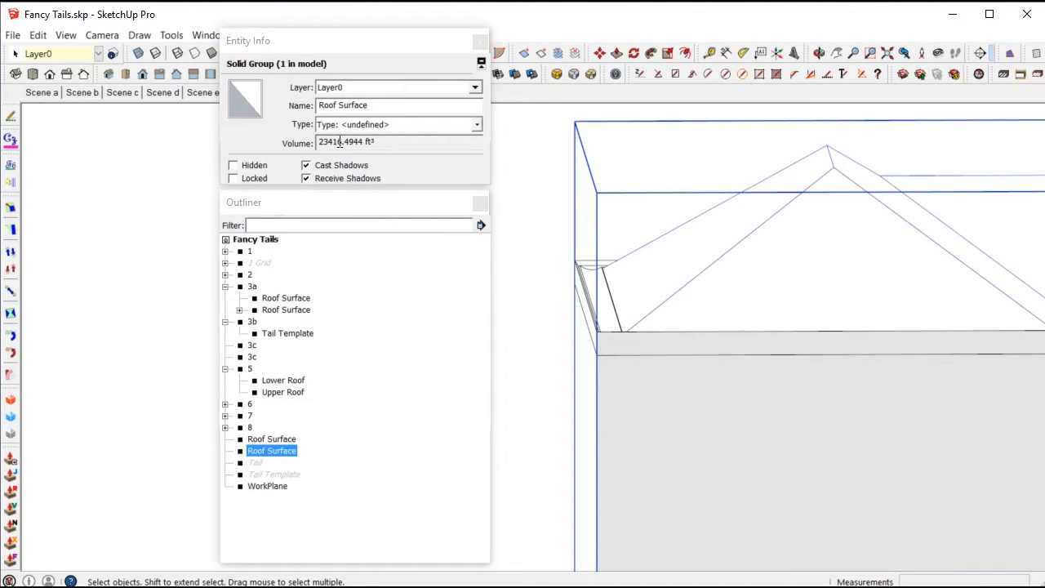
Union the tail ring 3c with the cleaned top-level Roof Surface solid
{"action": "left_click", "coordinate": [639, 348]}
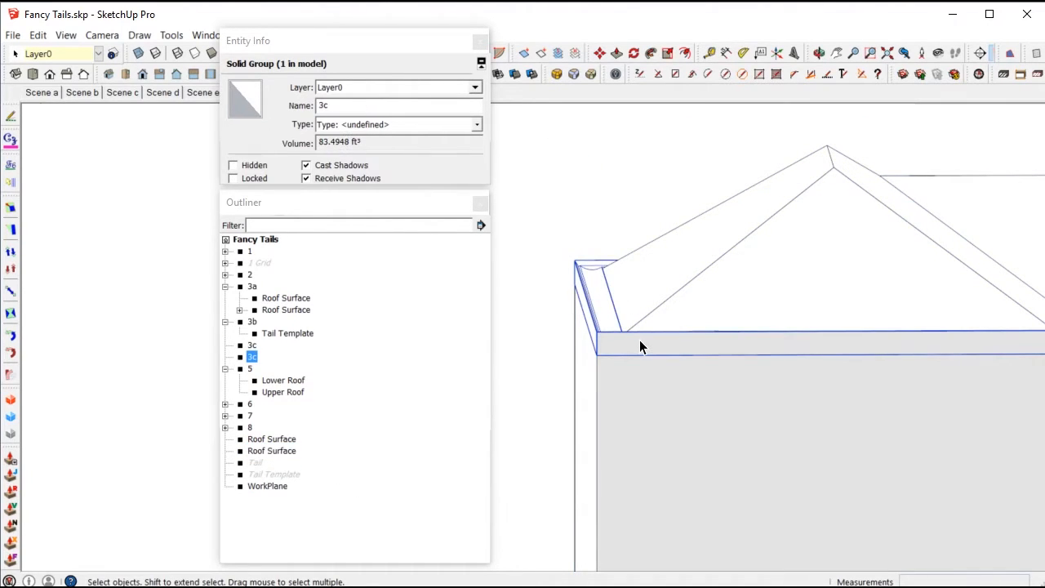
{"action": "left_click", "coordinate": [638, 379]}
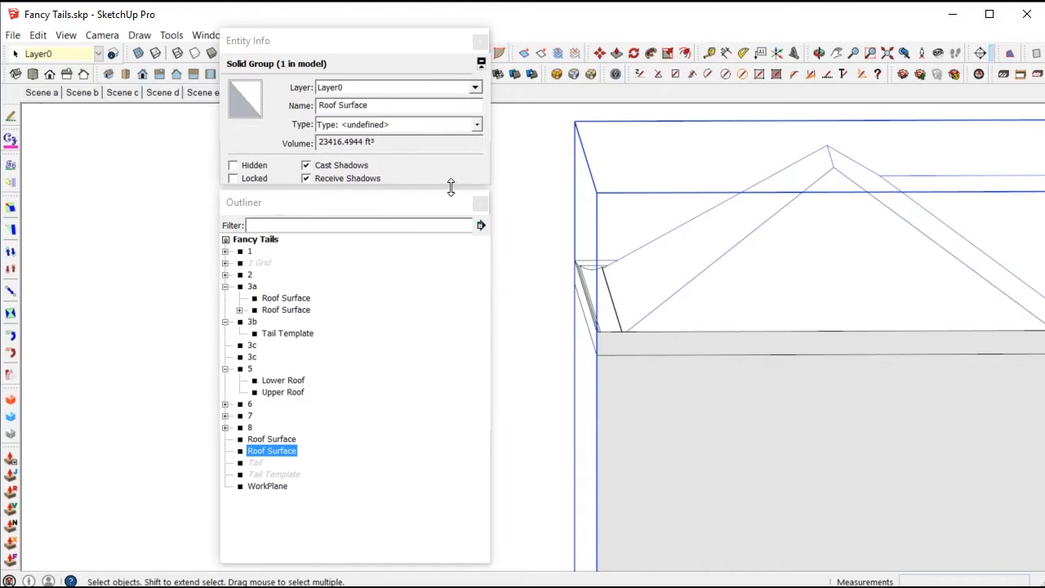
{"action": "left_click", "coordinate": [417, 51]}
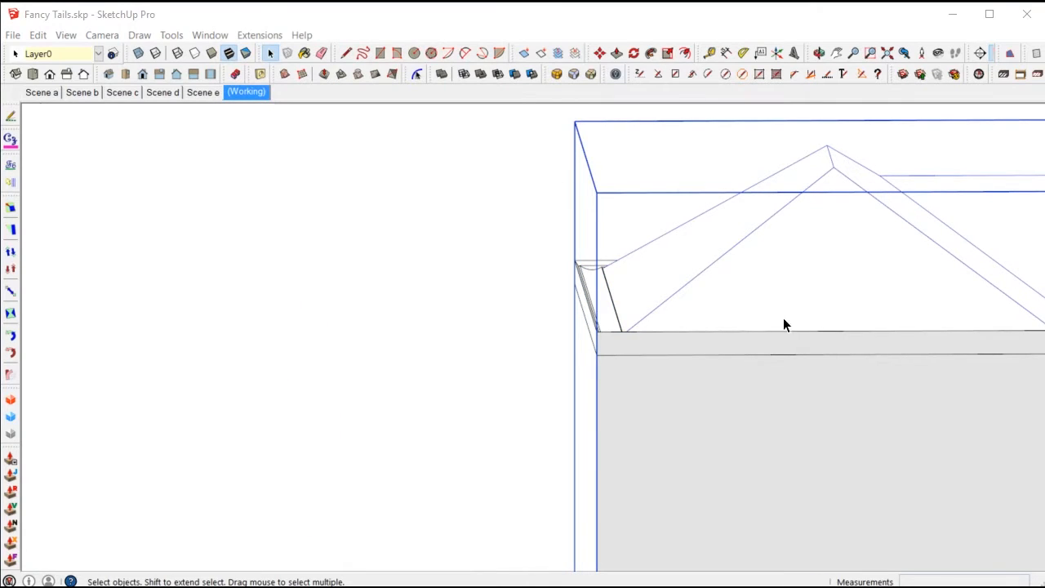
{"action": "left_click", "coordinate": [798, 341], "text": "shift"}
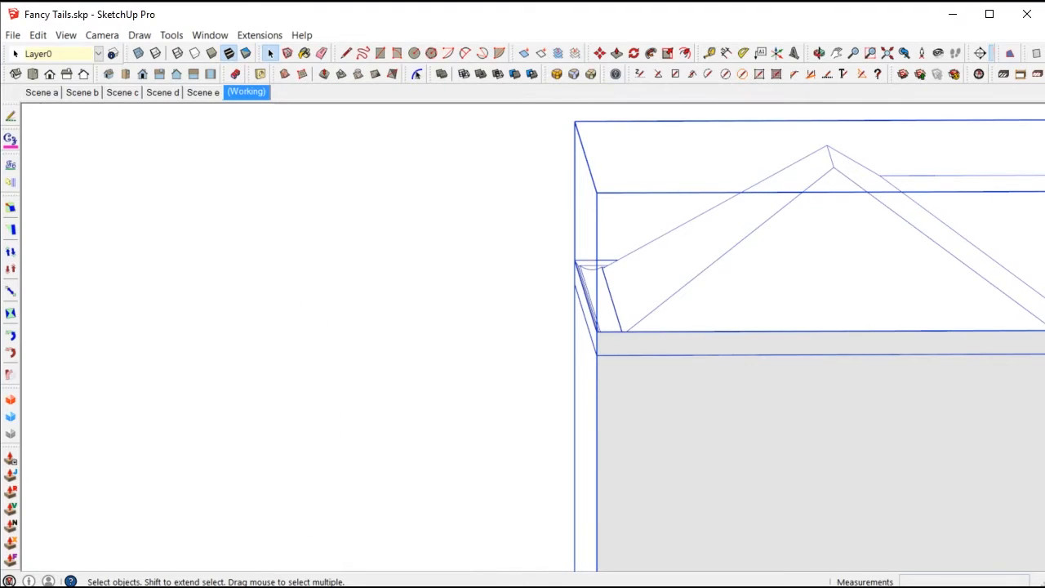
{"action": "left_click", "coordinate": [483, 79]}
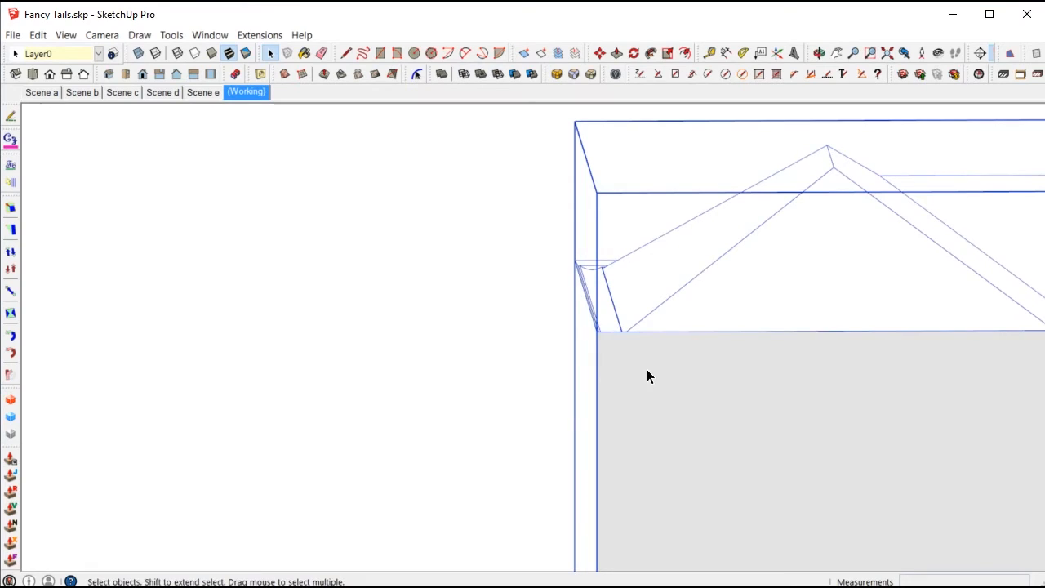
Inspect the united tail ring and roof, and check in the entity details whether they form a single solid
{"action": "scroll", "coordinate": [666, 378], "scroll_direction": "down", "scroll_amount": 2}
{"action": "middle_click_drag", "start_coordinate": [670, 384], "coordinate": [570, 424]}
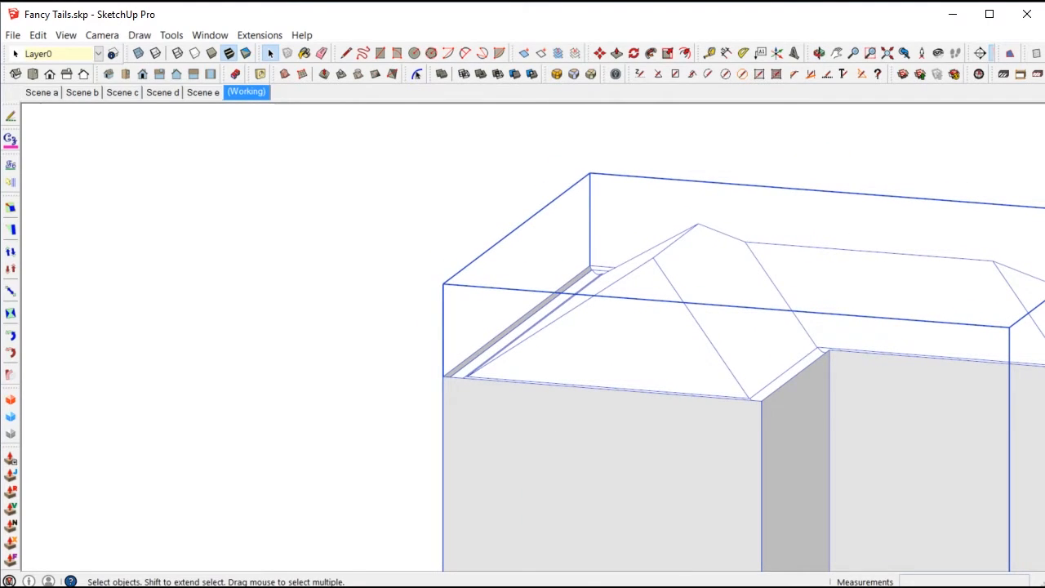
{"action": "left_click_drag", "start_coordinate": [1044, 23], "coordinate": [850, 59]}
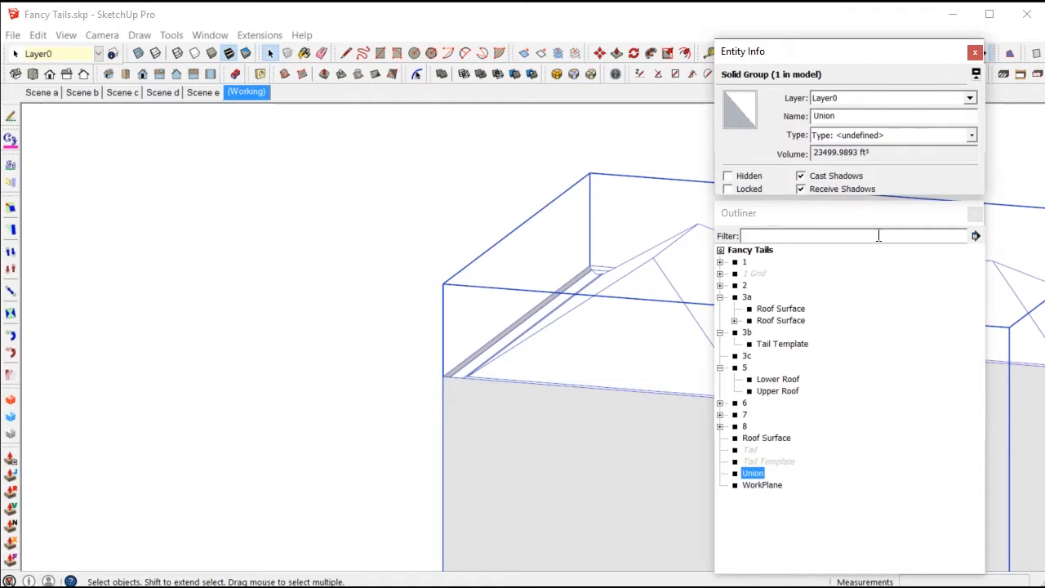
{"action": "left_click_drag", "start_coordinate": [845, 57], "coordinate": [1044, 58]}
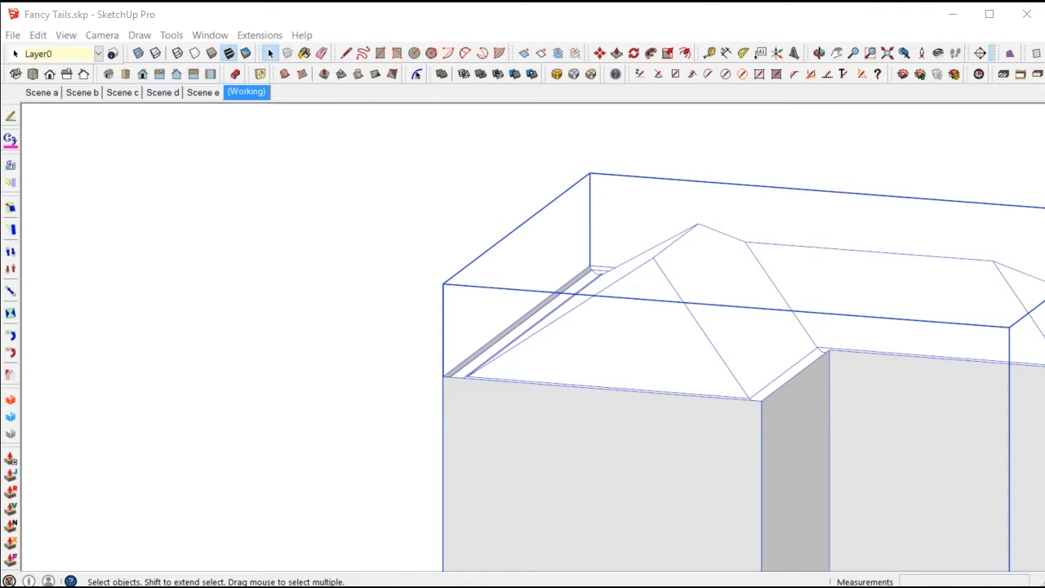
Delete the unioned demonstration solid standing in front of the row of numbered groups
{"action": "scroll", "coordinate": [505, 326], "scroll_direction": "down", "scroll_amount": 4}
{"action": "scroll", "coordinate": [616, 390], "scroll_direction": "down", "scroll_amount": 2}
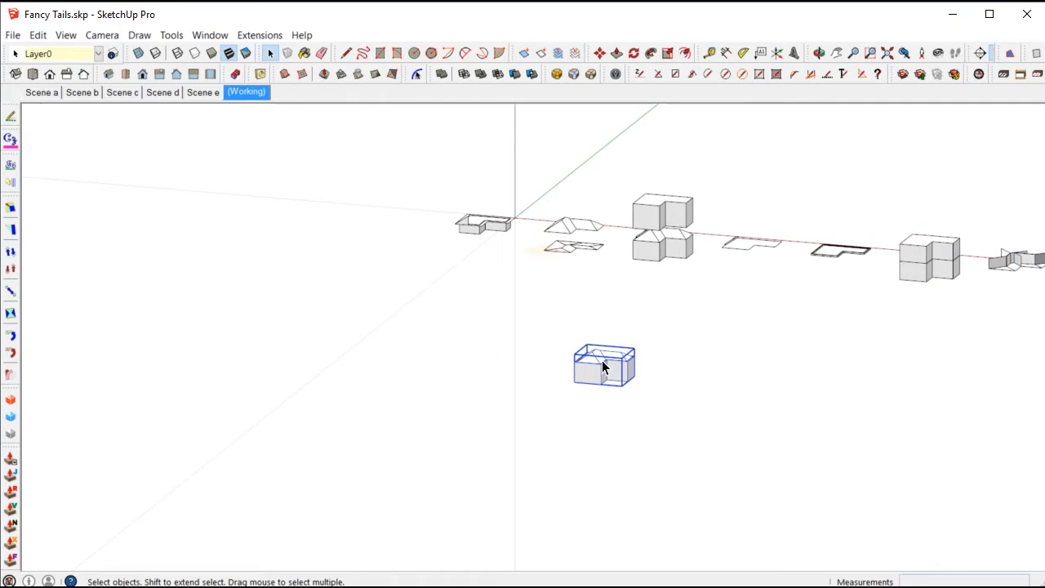
{"action": "key", "text": "Delete"}
Examine in X-ray view how the upper and lower roof volumes of group 5 meet at the roof surface and tail profile
{"action": "scroll", "coordinate": [940, 275], "scroll_direction": "up", "scroll_amount": 4}
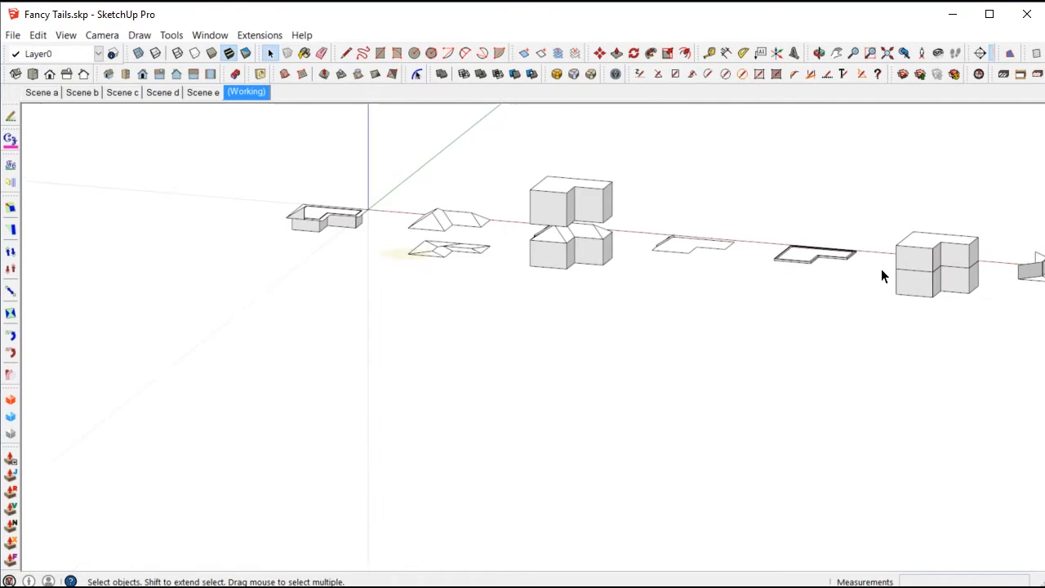
{"action": "scroll", "coordinate": [576, 233], "scroll_direction": "down", "scroll_amount": 2}
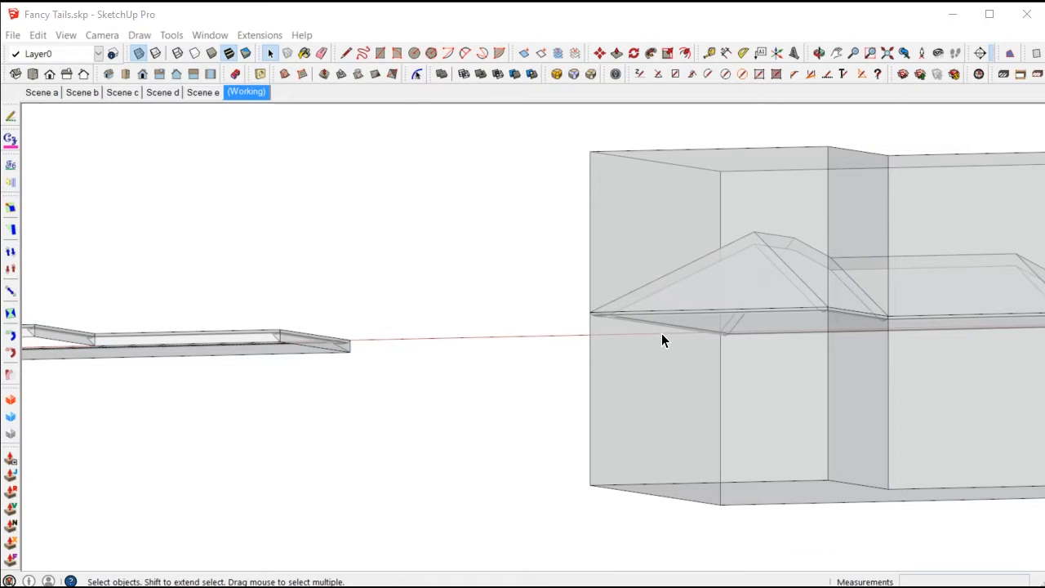
{"action": "scroll", "coordinate": [659, 338], "scroll_direction": "up", "scroll_amount": 2}
{"action": "middle_click_drag", "start_coordinate": [641, 408], "coordinate": [637, 435]}
{"action": "scroll", "coordinate": [637, 435], "scroll_direction": "down", "scroll_amount": 2}
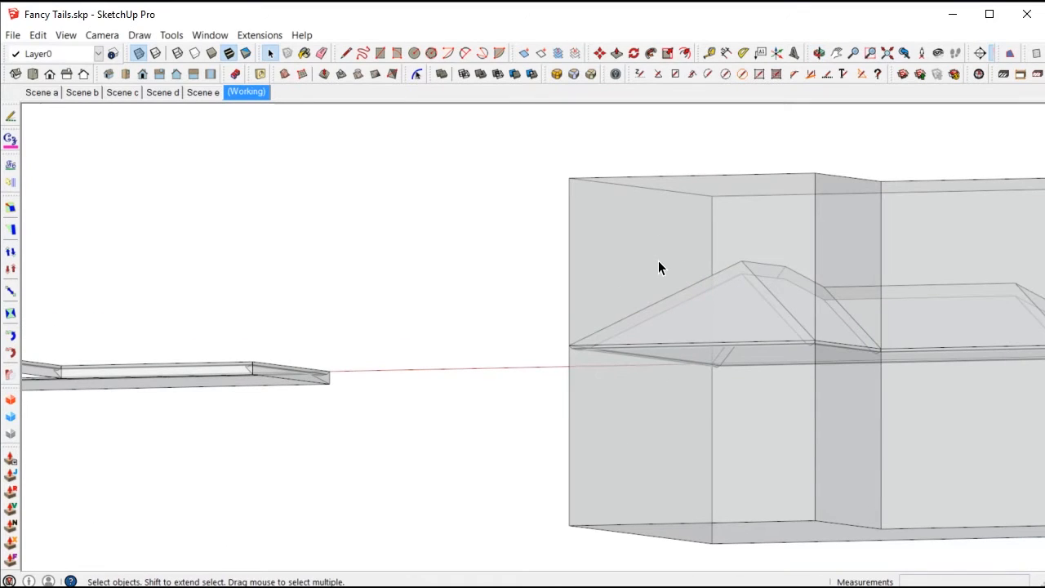
{"action": "scroll", "coordinate": [661, 320], "scroll_direction": "up", "scroll_amount": 2}
{"action": "middle_click_drag", "start_coordinate": [661, 320], "coordinate": [590, 341]}
{"action": "scroll", "coordinate": [572, 276], "scroll_direction": "up", "scroll_amount": 3}
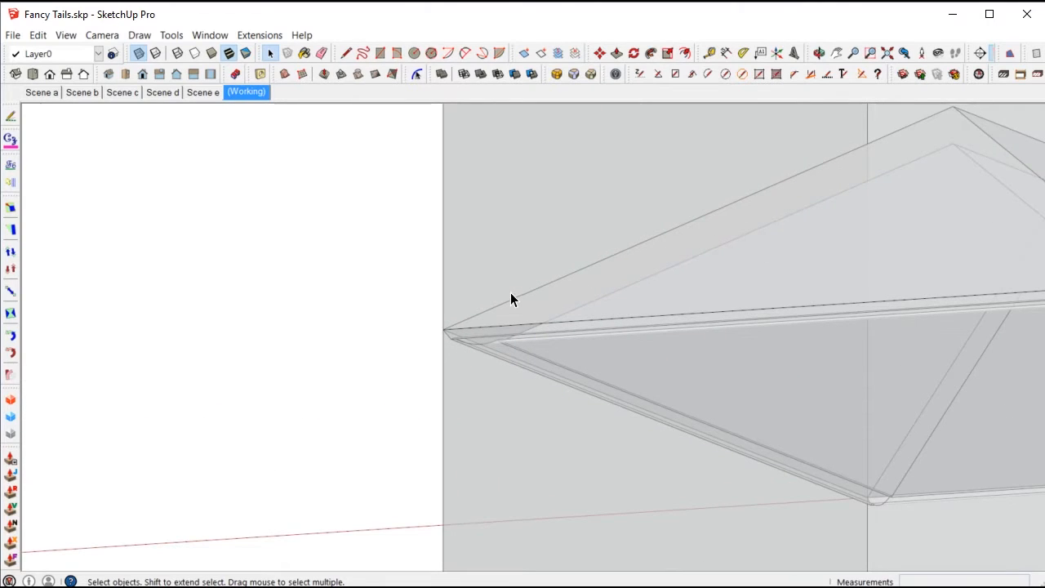
{"action": "scroll", "coordinate": [510, 303], "scroll_direction": "down", "scroll_amount": 3}
{"action": "scroll", "coordinate": [525, 318], "scroll_direction": "up", "scroll_amount": 4}
{"action": "middle_click_drag", "start_coordinate": [530, 309], "coordinate": [537, 373]}
{"action": "scroll", "coordinate": [639, 323], "scroll_direction": "down", "scroll_amount": 3}
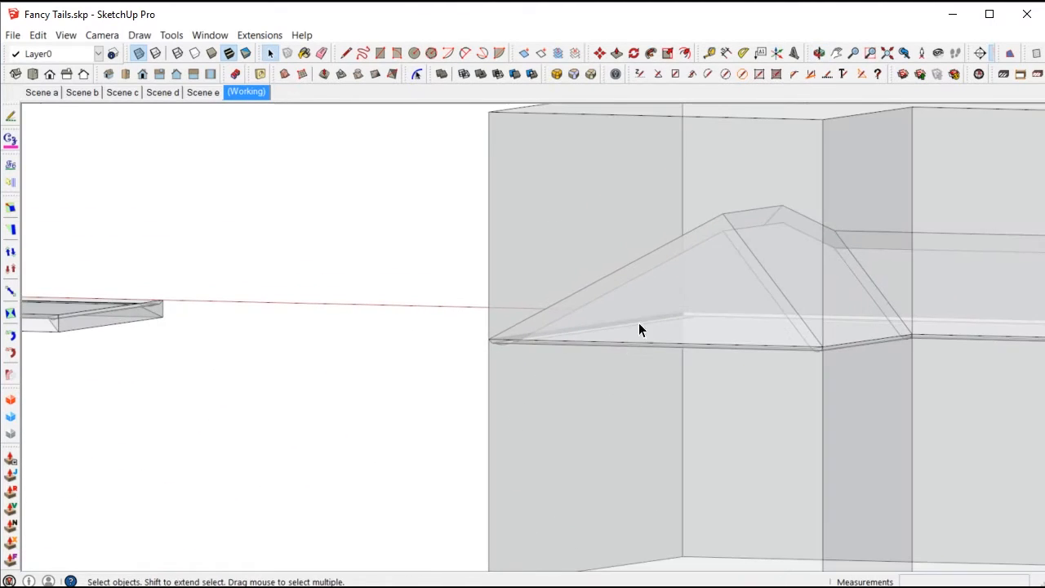
{"action": "left_click", "coordinate": [497, 75]}
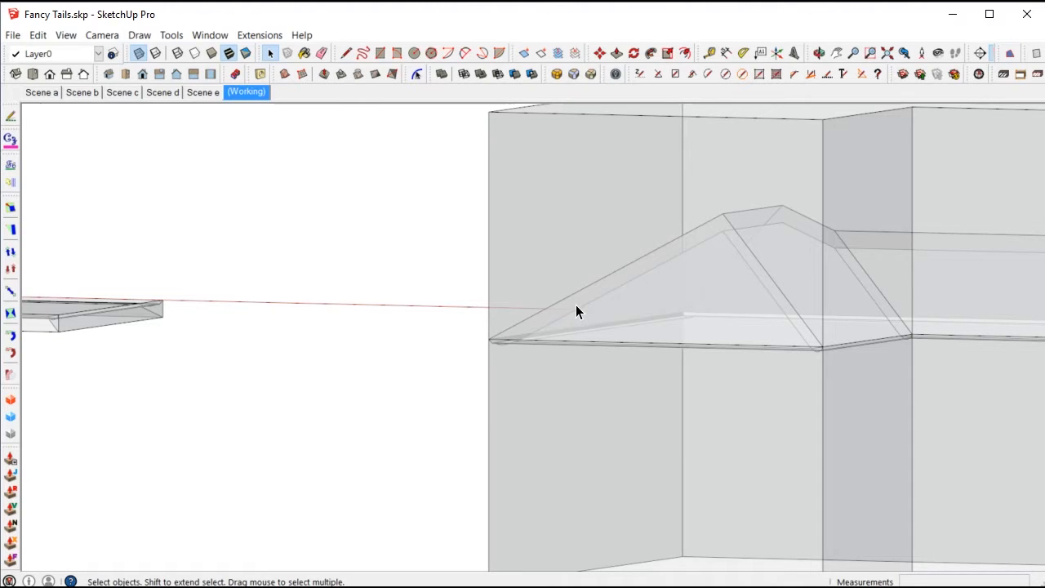
{"action": "scroll", "coordinate": [576, 304], "scroll_direction": "down", "scroll_amount": 3}
{"action": "mouse_move", "coordinate": [577, 304]}
{"action": "middle_mouse_down"}
{"action": "mouse_move", "coordinate": [588, 392]}
{"action": "mouse_move", "coordinate": [576, 323]}
{"action": "mouse_move", "coordinate": [630, 221]}
{"action": "middle_mouse_up"}
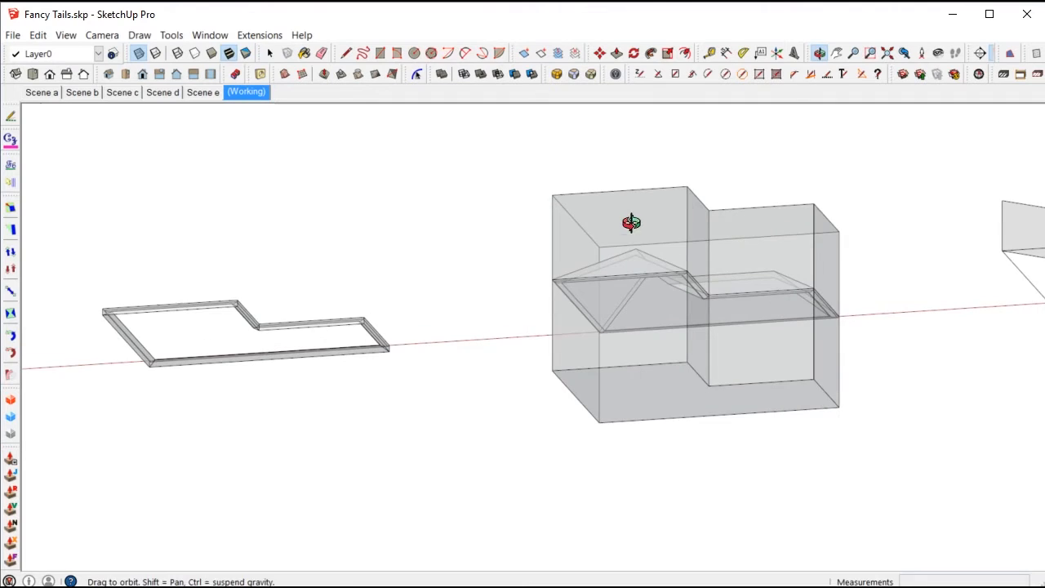
Copy group 5, the stacked upper and lower roof volumes, to open space away from the row of models
{"action": "left_click", "coordinate": [656, 403]}
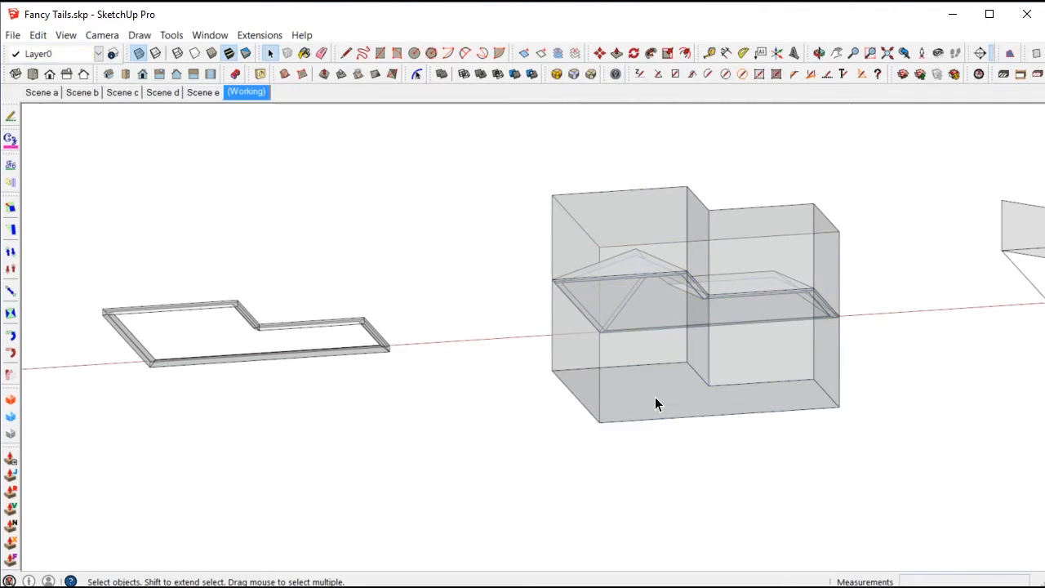
{"action": "scroll", "coordinate": [668, 341], "scroll_direction": "down", "scroll_amount": 3}
{"action": "key", "text": "q"}
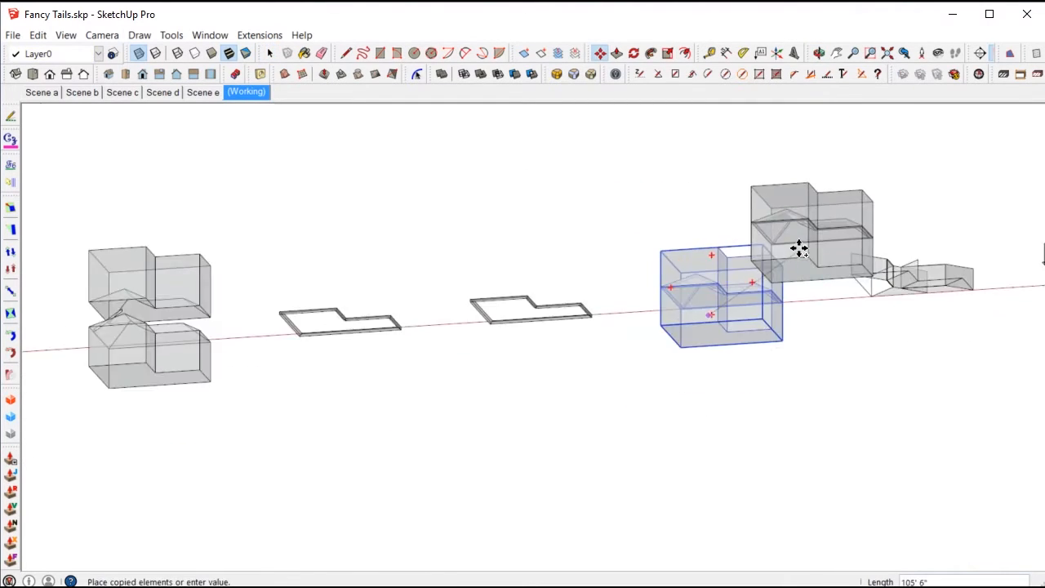
{"action": "middle_click_drag", "start_coordinate": [798, 245], "coordinate": [246, 367]}
{"action": "left_click", "coordinate": [152, 415]}
{"action": "scroll", "coordinate": [151, 412], "scroll_direction": "up", "scroll_amount": 2}
{"action": "scroll", "coordinate": [151, 412], "scroll_direction": "up", "scroll_amount": 3}
{"action": "key", "text": "space"}
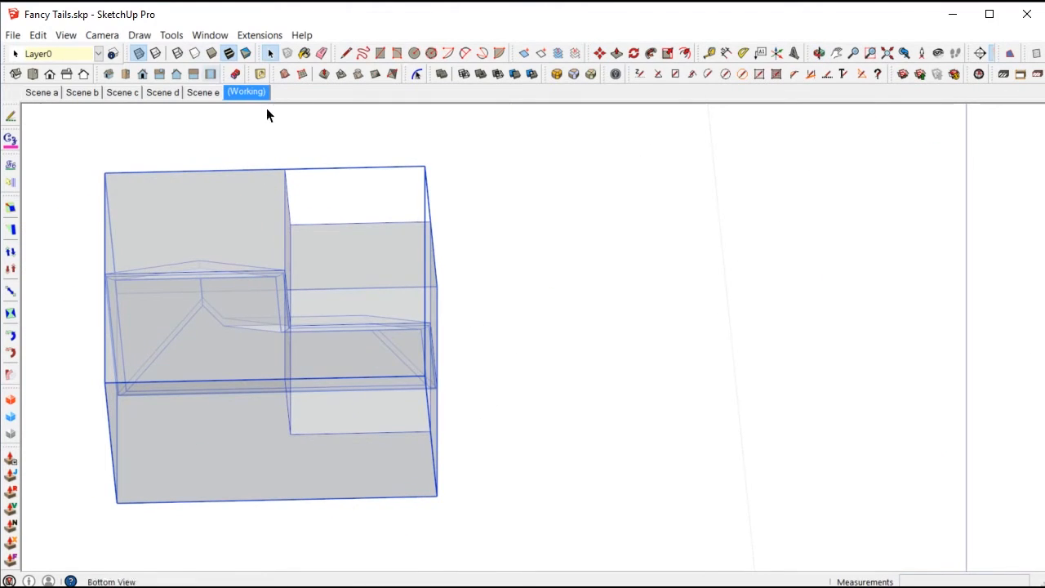
Turn off X-ray, open the Lower Roof in the copied group 5 and copy its bottom face straight down below the block
{"action": "left_click", "coordinate": [138, 53]}
{"action": "double_click", "coordinate": [227, 445]}
{"action": "double_click", "coordinate": [227, 441]}
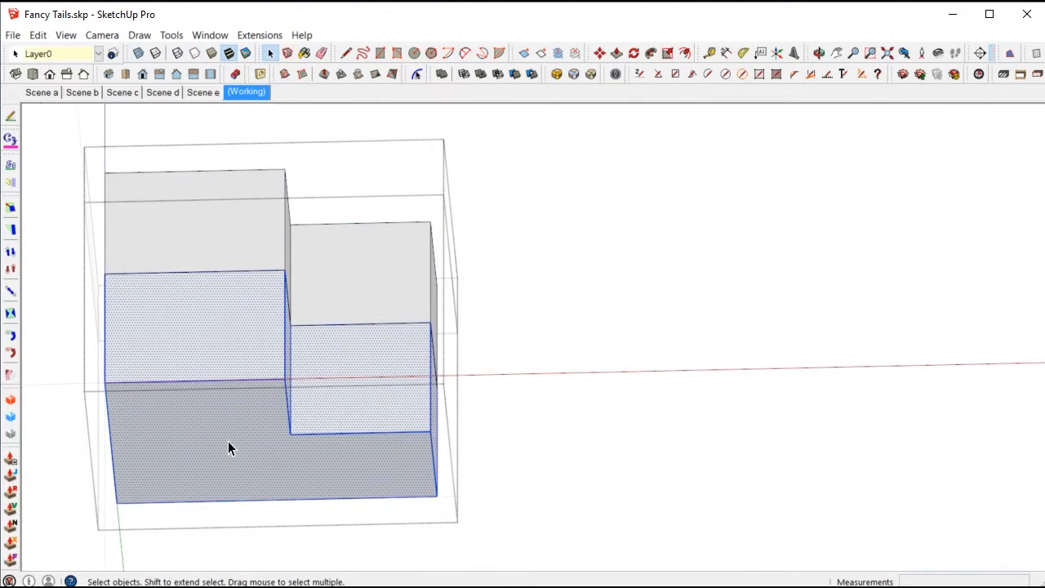
{"action": "left_click", "coordinate": [227, 436]}
{"action": "key", "text": "m"}
{"action": "scroll", "coordinate": [429, 309], "scroll_direction": "down", "scroll_amount": 2}
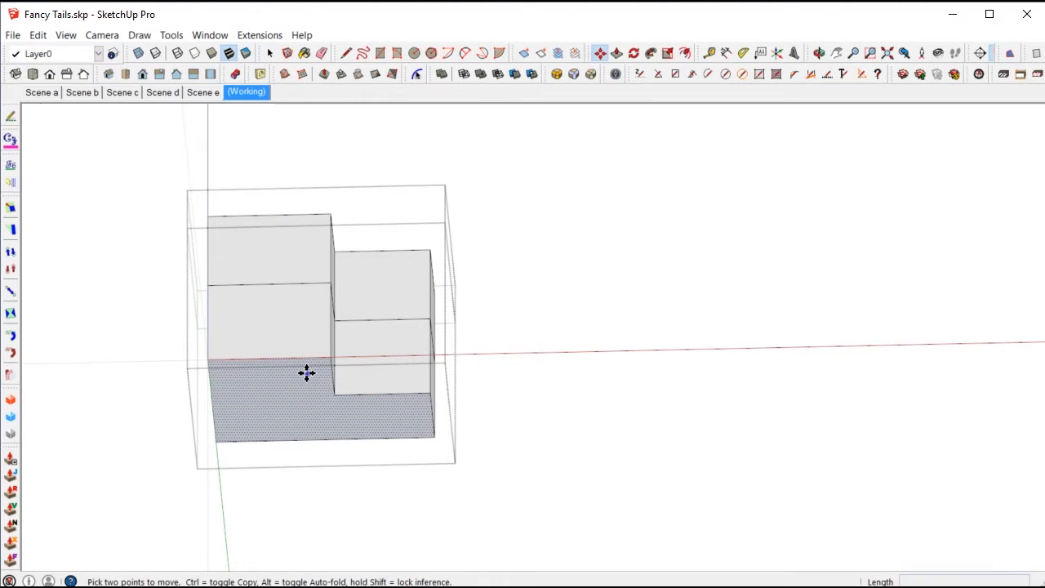
{"action": "left_click", "coordinate": [301, 377]}
{"action": "key", "text": "ctrl"}
{"action": "left_click", "coordinate": [292, 488]}
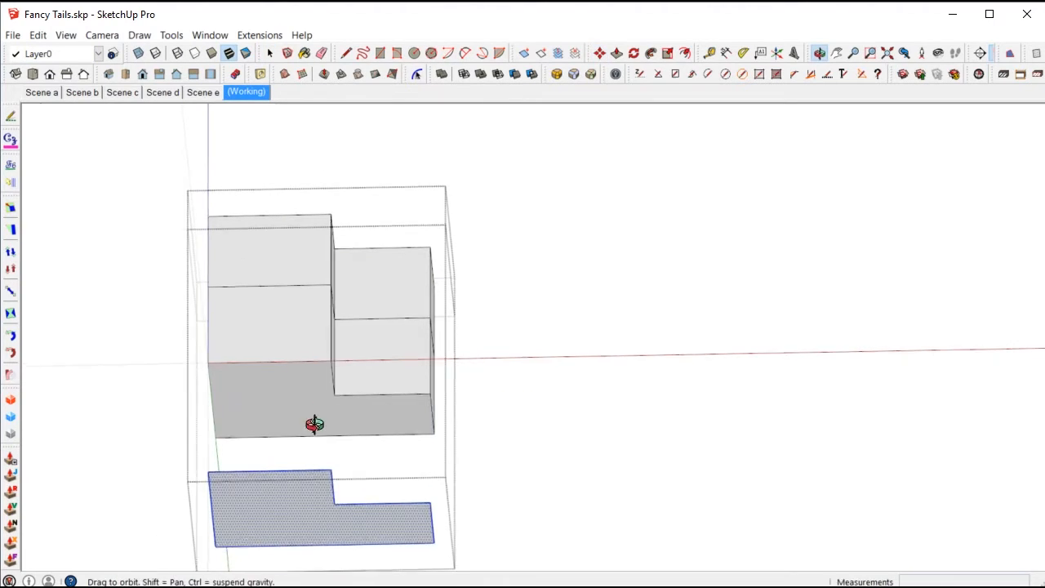
Push/pull the copied L-shaped bottom face into a slab about 4' thick
{"action": "middle_click_drag", "start_coordinate": [310, 414], "coordinate": [299, 493]}
{"action": "key", "text": "p"}
{"action": "left_click", "coordinate": [294, 492]}
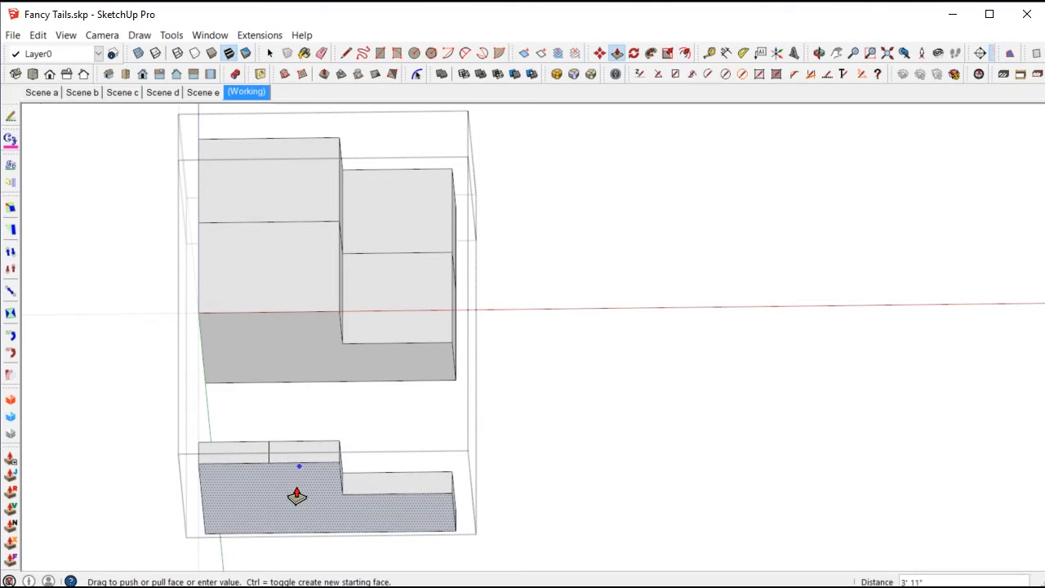
{"action": "left_click", "coordinate": [295, 499]}
{"action": "key", "text": "space"}
{"action": "scroll", "coordinate": [272, 452], "scroll_direction": "up", "scroll_amount": 2}
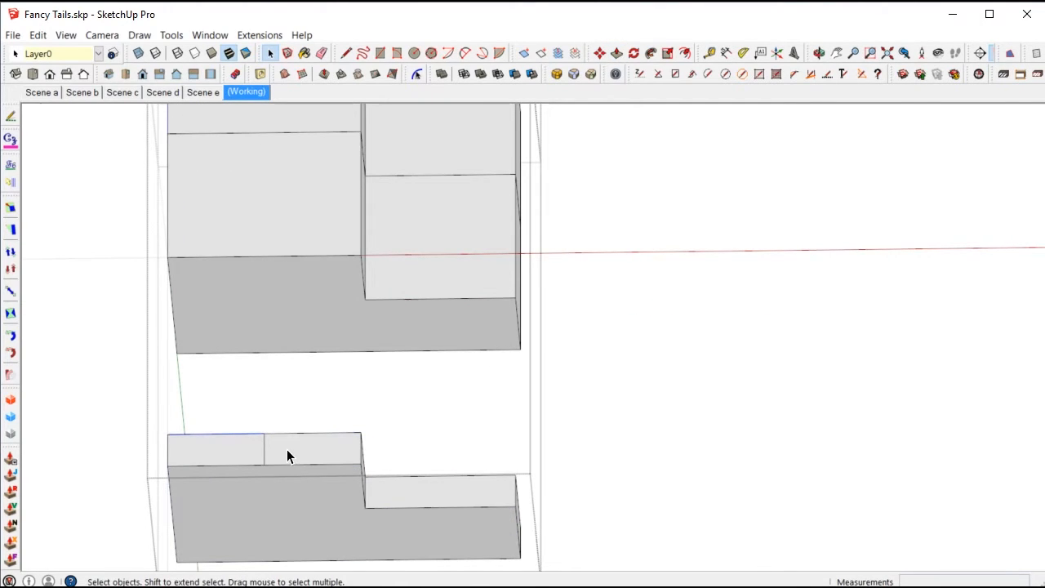
Select all the geometry of the extruded L-shaped slab and make it a group
{"action": "scroll", "coordinate": [545, 358], "scroll_direction": "down", "scroll_amount": 1}
{"action": "middle_click_drag", "start_coordinate": [431, 456], "coordinate": [434, 562]}
{"action": "middle_click_drag", "start_coordinate": [428, 368], "coordinate": [397, 560]}
{"action": "scroll", "coordinate": [432, 357], "scroll_direction": "up", "scroll_amount": 2}
{"action": "triple_click", "coordinate": [430, 355]}
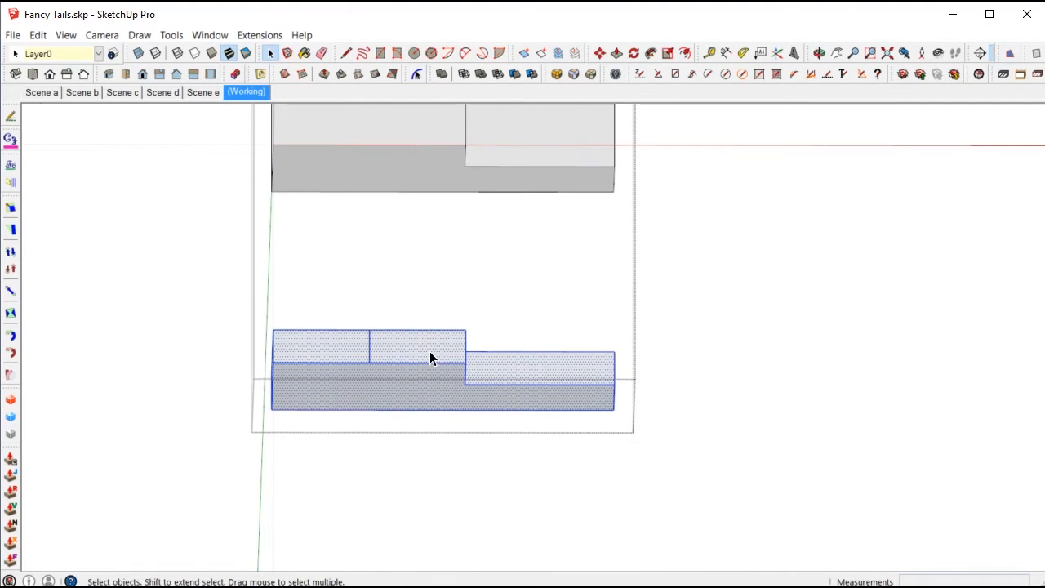
{"action": "scroll", "coordinate": [430, 355], "scroll_direction": "down", "scroll_amount": 1}
{"action": "key", "text": "q"}
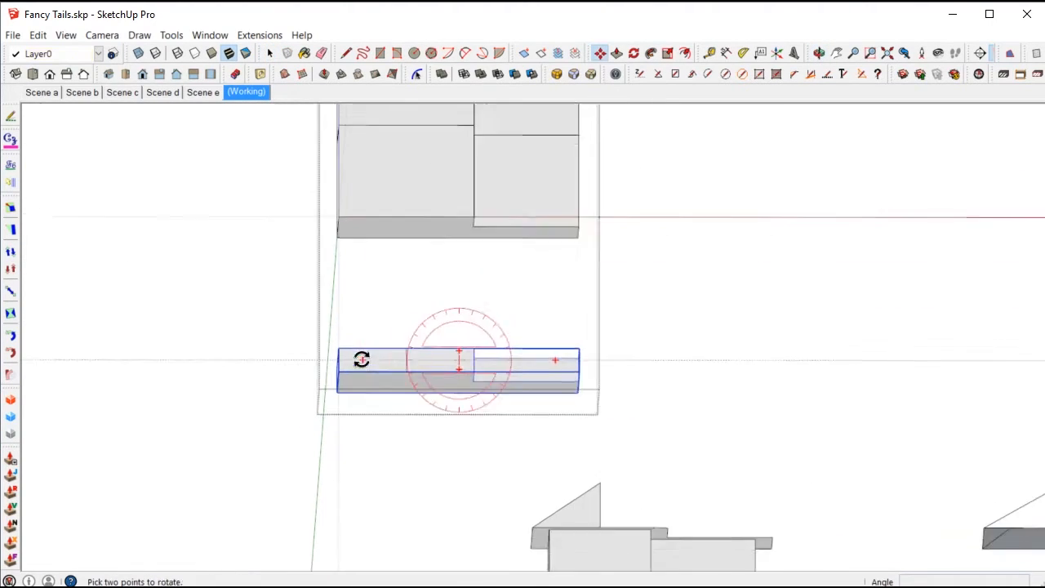
Move the slab group up, aligned to the block's corner edge, so that it straddles the joint between the lower and upper roof volumes
{"action": "key", "text": "m"}
{"action": "left_click", "coordinate": [334, 348]}
{"action": "scroll", "coordinate": [363, 174], "scroll_direction": "up", "scroll_amount": 1}
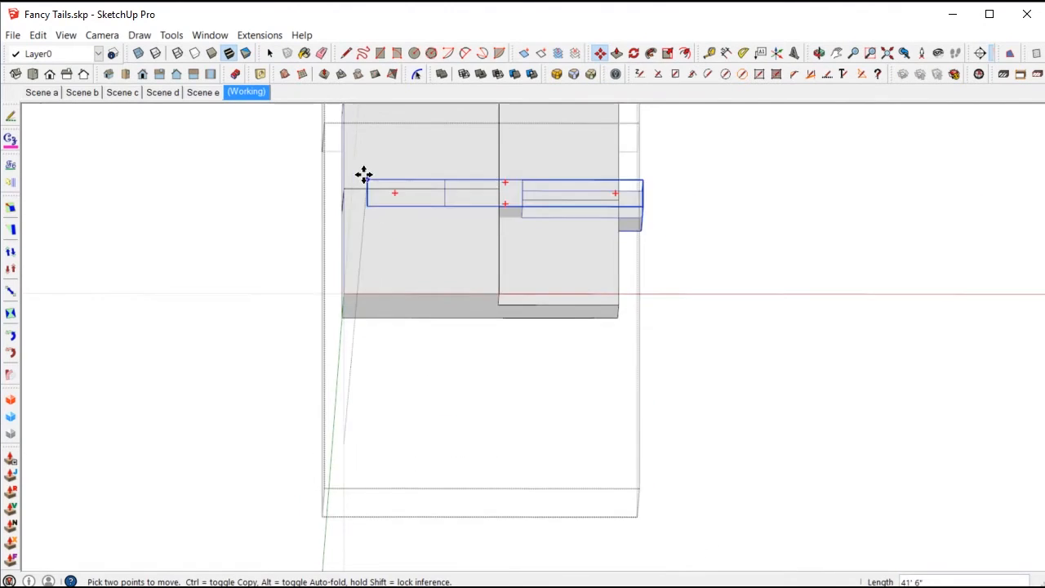
{"action": "scroll", "coordinate": [359, 178], "scroll_direction": "up", "scroll_amount": 2}
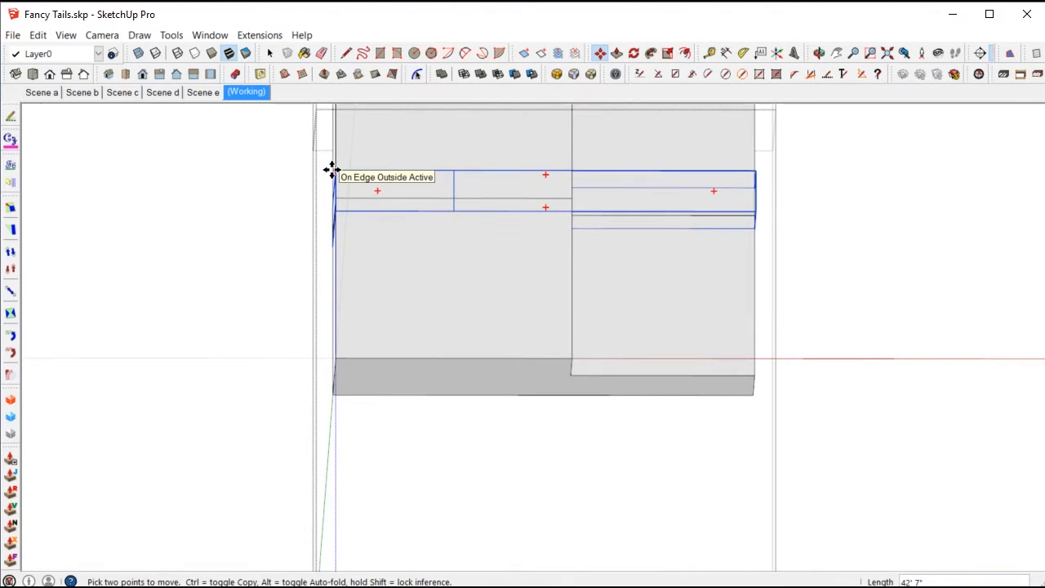
{"action": "middle_click_drag", "start_coordinate": [332, 171], "coordinate": [337, 201]}
{"action": "scroll", "coordinate": [336, 201], "scroll_direction": "up", "scroll_amount": 1}
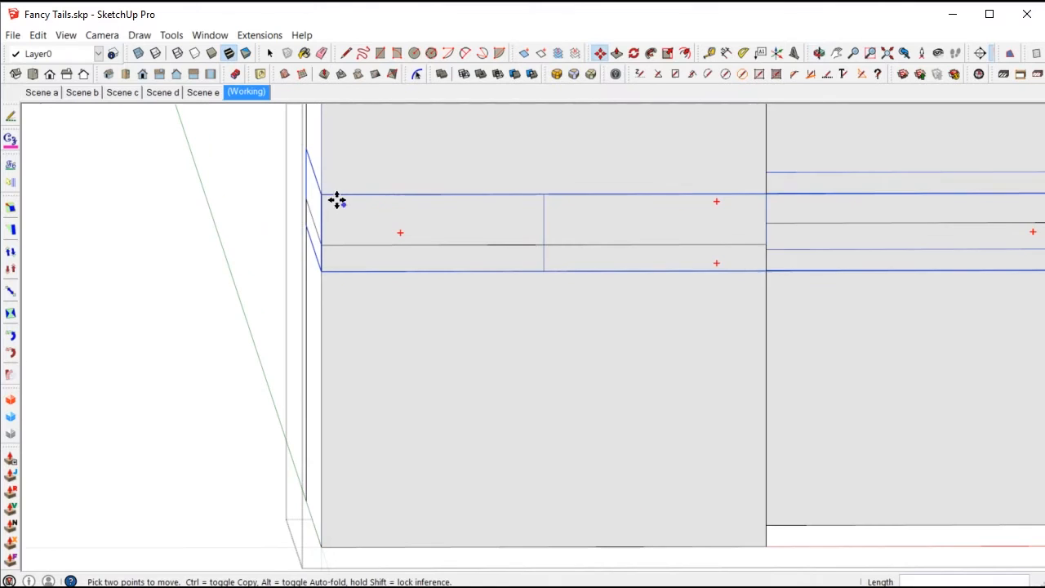
{"action": "left_click", "coordinate": [321, 217]}
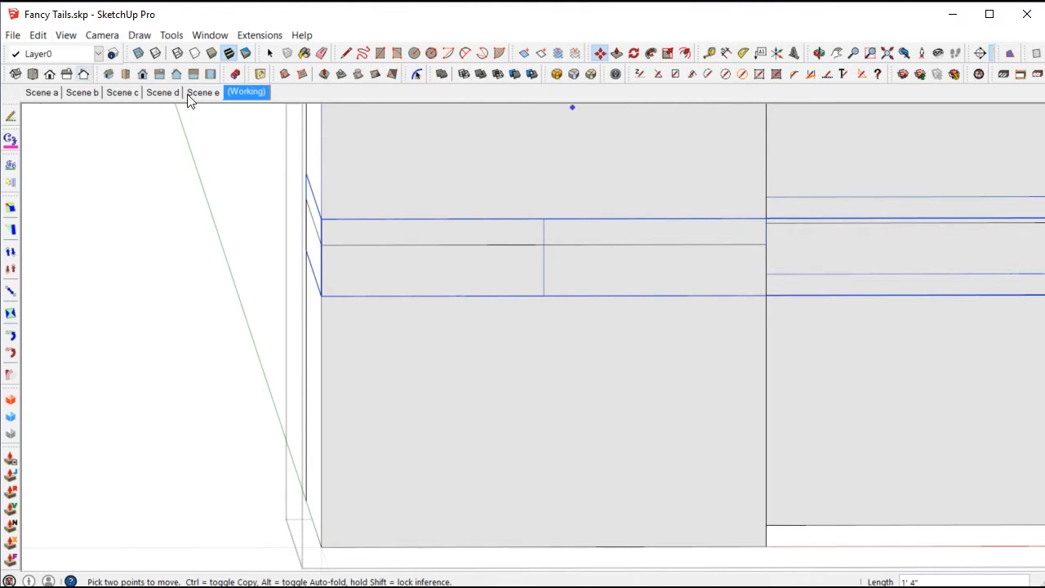
Check the entity details of the slab group, Lower Roof and Upper Roof in the copied group 5 to see whether each is a solid
{"action": "left_click", "coordinate": [139, 53]}
{"action": "middle_click_drag", "start_coordinate": [278, 201], "coordinate": [350, 261]}
{"action": "scroll", "coordinate": [350, 262], "scroll_direction": "up", "scroll_amount": 3}
{"action": "scroll", "coordinate": [371, 273], "scroll_direction": "down", "scroll_amount": 1}
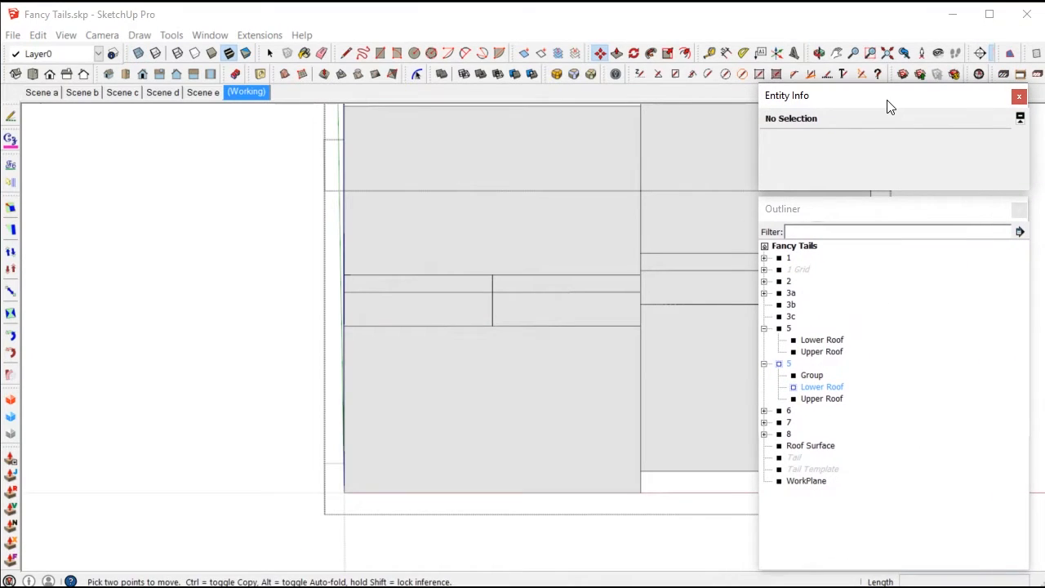
{"action": "left_click", "coordinate": [809, 387]}
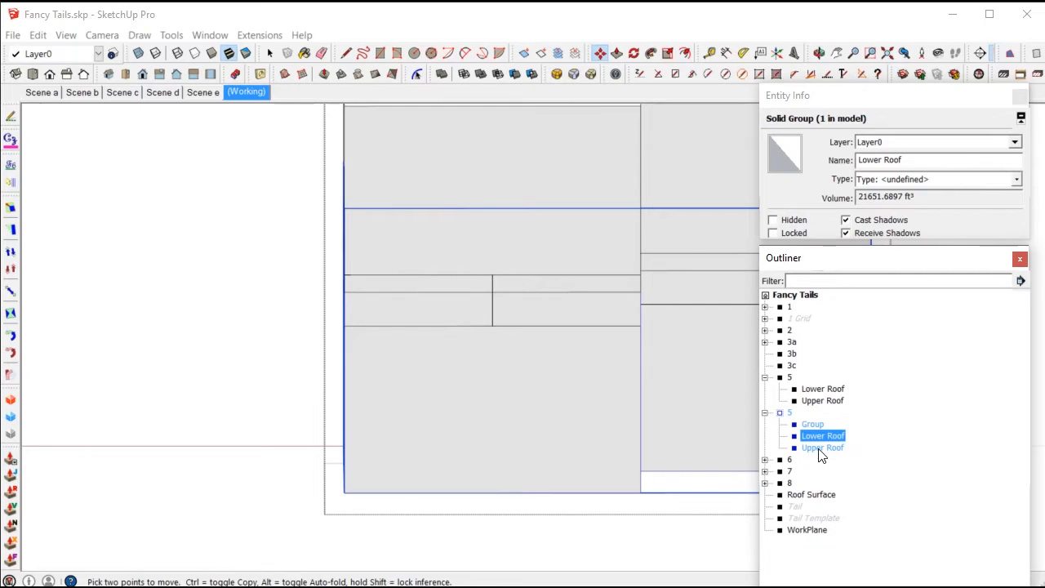
{"action": "left_click", "coordinate": [819, 448]}
{"action": "left_click", "coordinate": [813, 424]}
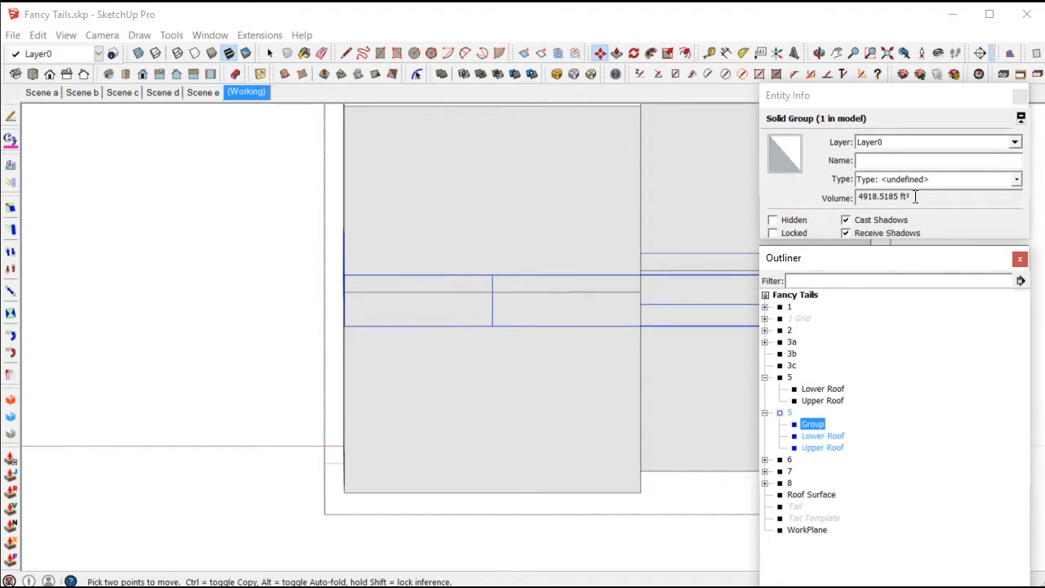
{"action": "left_click", "coordinate": [810, 437]}
{"action": "left_click", "coordinate": [817, 451]}
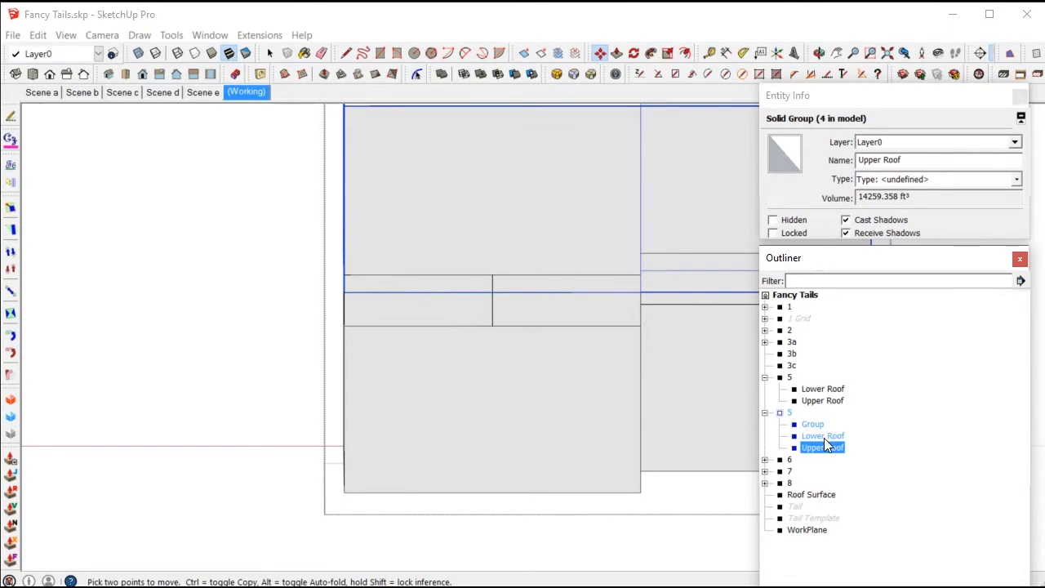
Trim the slab group with the Upper Roof solid and trim it again with the Lower Roof solid
{"action": "left_click", "coordinate": [514, 73]}
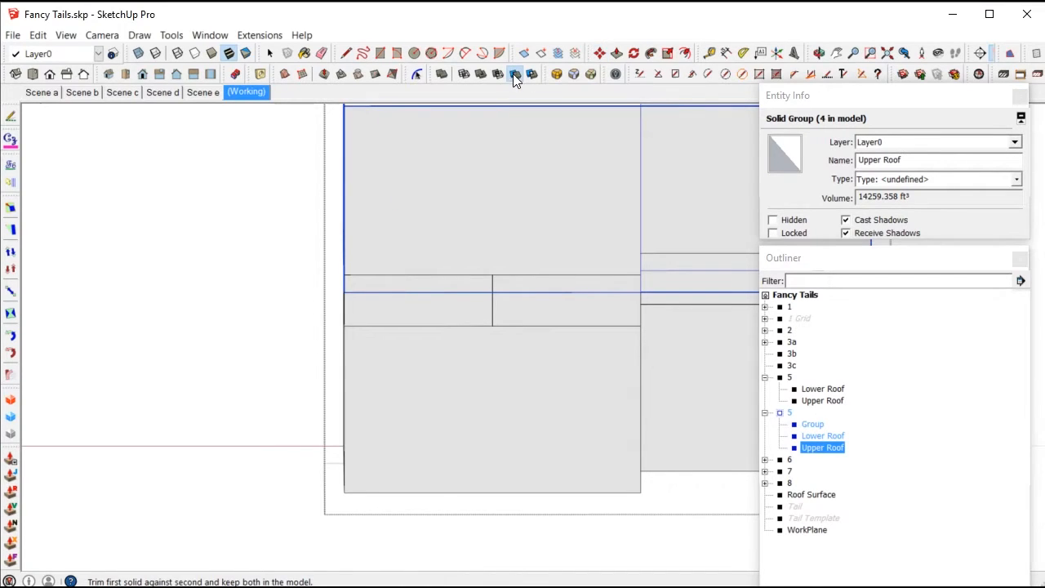
{"action": "left_click", "coordinate": [465, 307]}
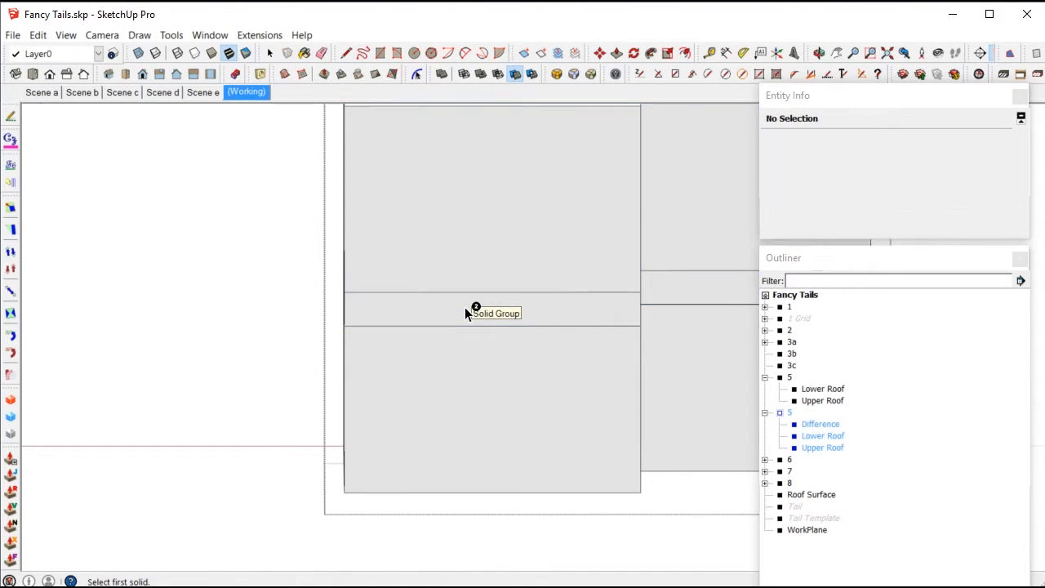
{"action": "left_click", "coordinate": [467, 353]}
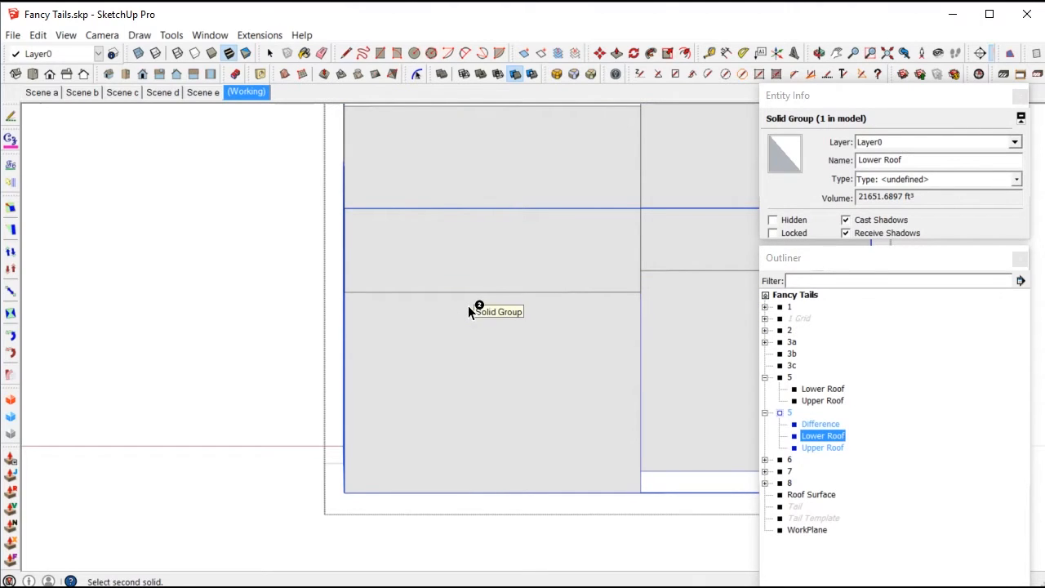
{"action": "key", "text": "space"}
Open the trimmed slab solid inside the copied group 5 and examine its remaining geometry between the roof volumes
{"action": "middle_click_drag", "start_coordinate": [467, 316], "coordinate": [564, 313]}
{"action": "scroll", "coordinate": [506, 311], "scroll_direction": "down", "scroll_amount": 2}
{"action": "middle_click_drag", "start_coordinate": [458, 311], "coordinate": [447, 314]}
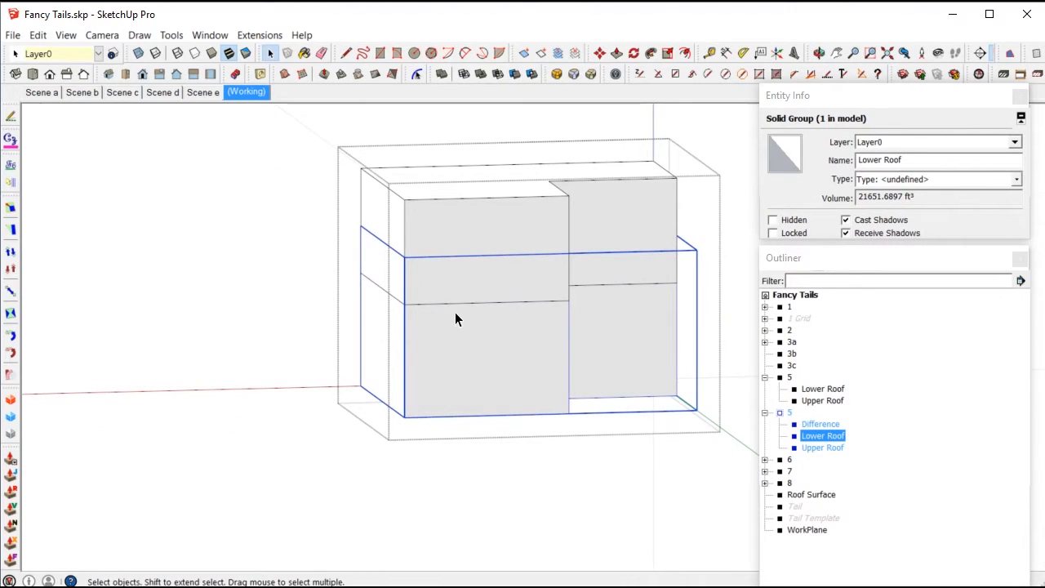
{"action": "left_click", "coordinate": [813, 425]}
{"action": "double_click", "coordinate": [814, 425]}
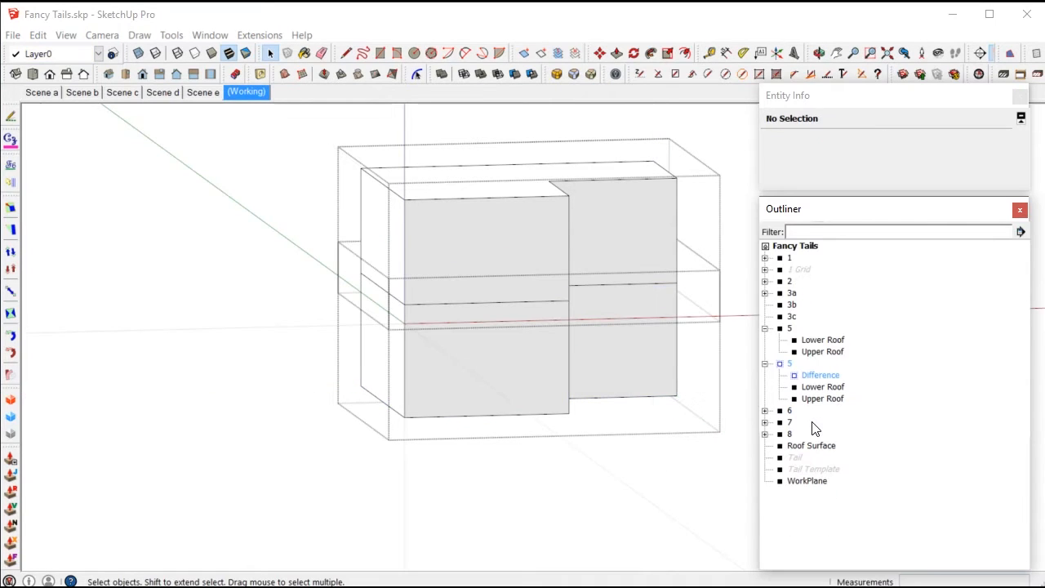
{"action": "scroll", "coordinate": [441, 286], "scroll_direction": "up", "scroll_amount": 5}
{"action": "middle_click_drag", "start_coordinate": [441, 286], "coordinate": [313, 170]}
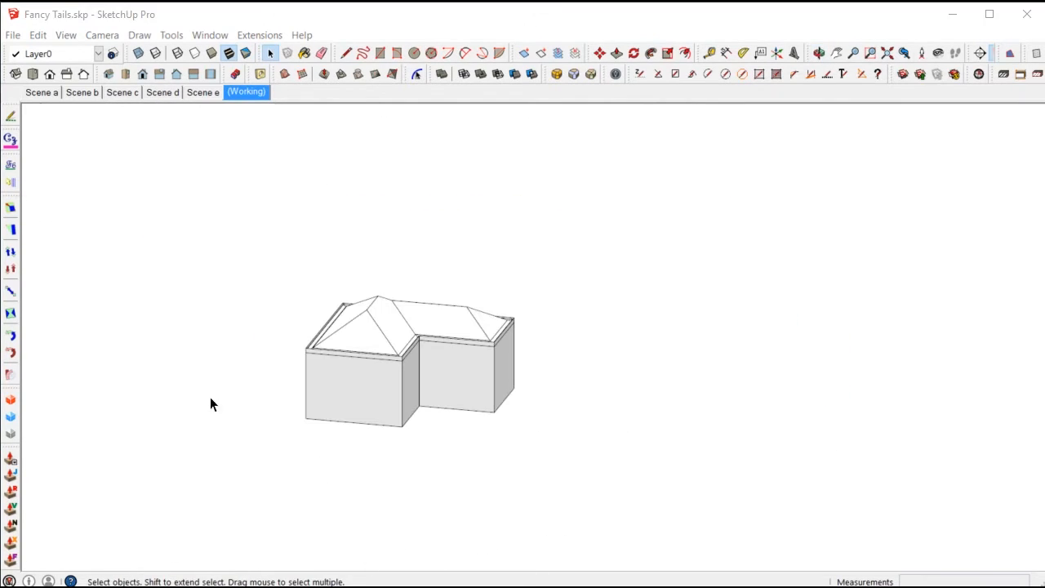
Open the No Sketchup Pro group for editing and select its Roof Surface group
{"action": "scroll", "coordinate": [346, 389], "scroll_direction": "up", "scroll_amount": 4}
{"action": "double_click", "coordinate": [395, 292]}
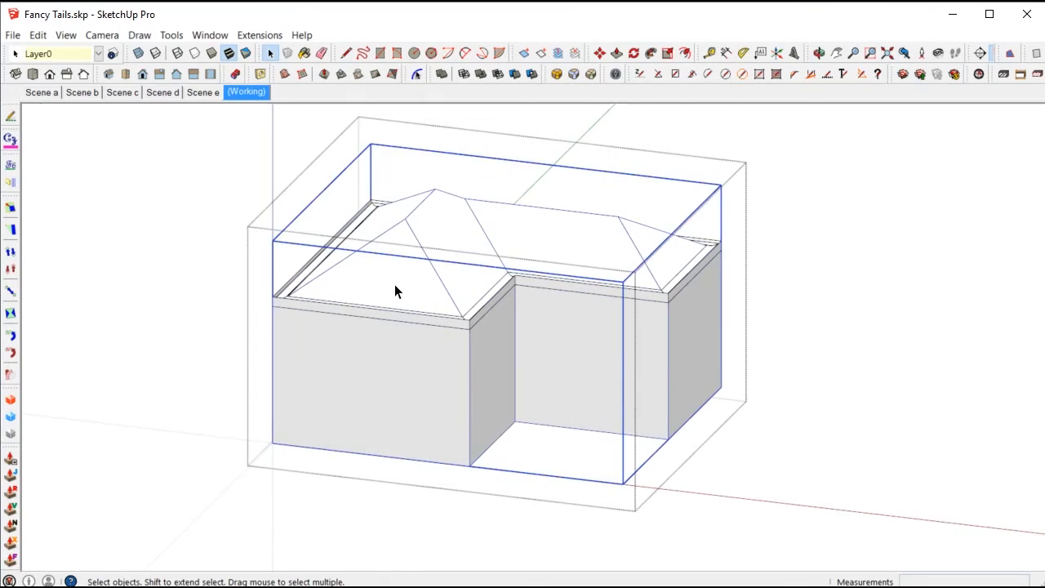
{"action": "left_click", "coordinate": [392, 369]}
{"action": "left_click", "coordinate": [396, 307]}
{"action": "key", "text": "Escape"}
{"action": "left_click", "coordinate": [384, 311]}
{"action": "left_click", "coordinate": [377, 360]}
{"action": "middle_click_drag", "start_coordinate": [377, 361], "coordinate": [451, 333]}
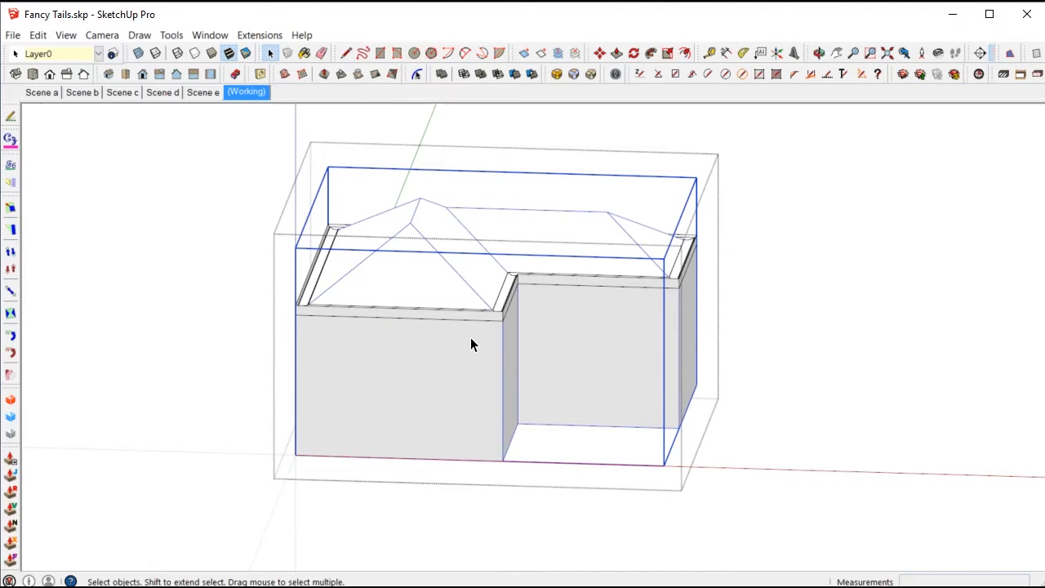
{"action": "middle_click_drag", "start_coordinate": [467, 338], "coordinate": [403, 354]}
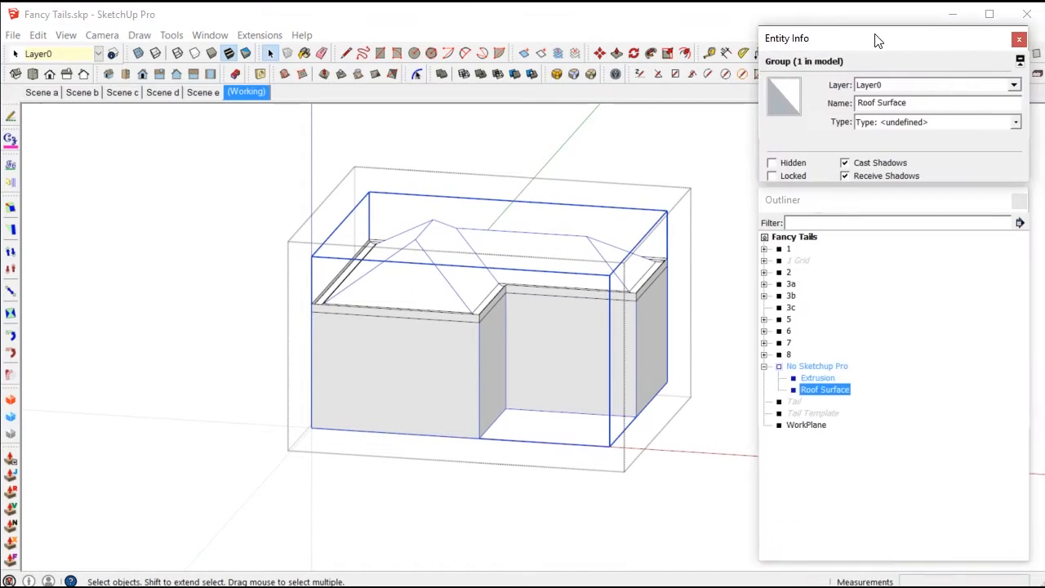
Check the entity details of the No Sketchup Pro group and its nested Extrusion group to see whether each is a solid
{"action": "left_click_drag", "start_coordinate": [878, 41], "coordinate": [873, 42]}
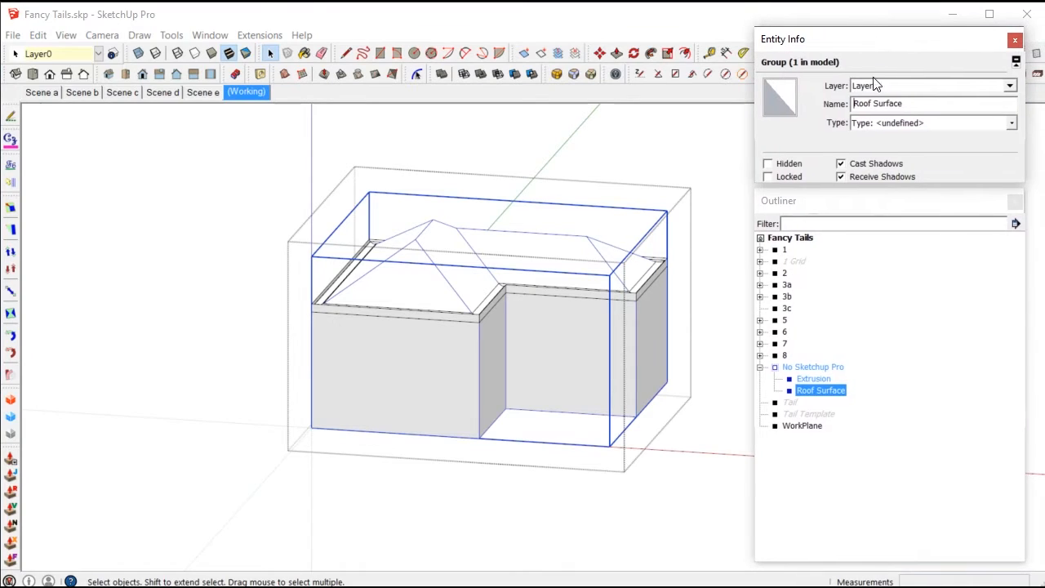
{"action": "left_click", "coordinate": [805, 367]}
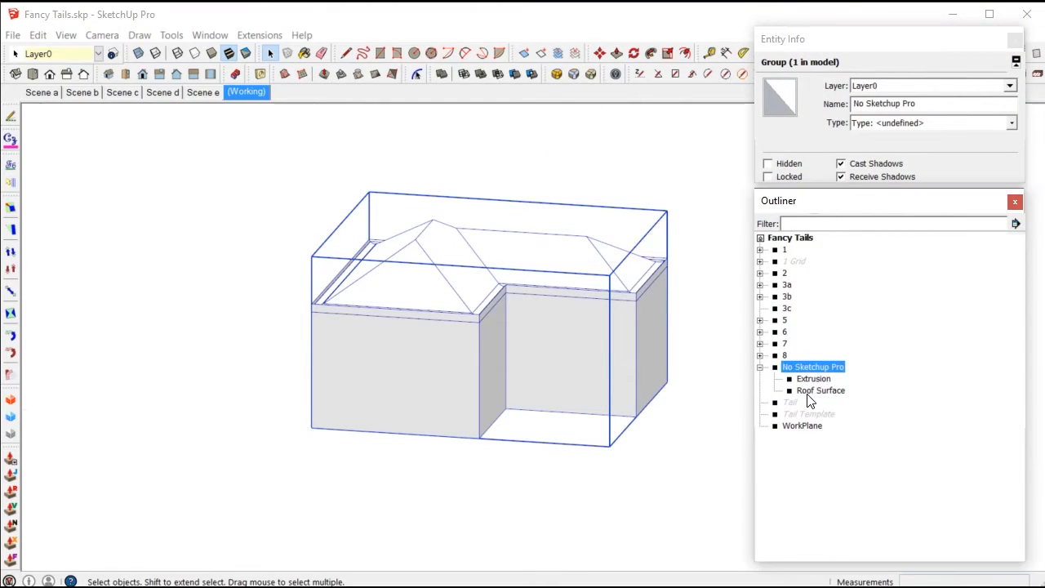
{"action": "middle_click_drag", "start_coordinate": [501, 374], "coordinate": [534, 368]}
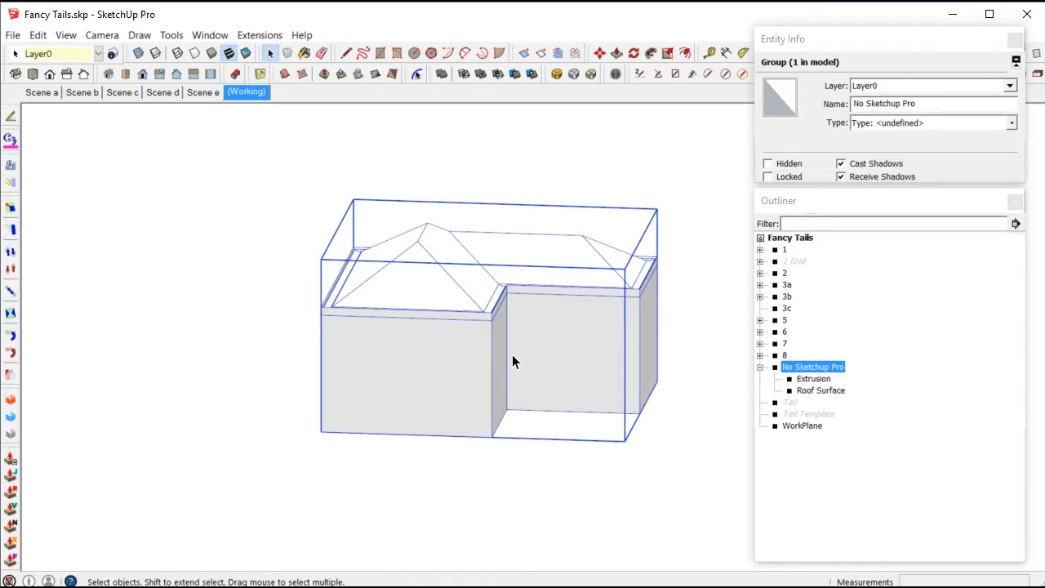
{"action": "left_click", "coordinate": [799, 378]}
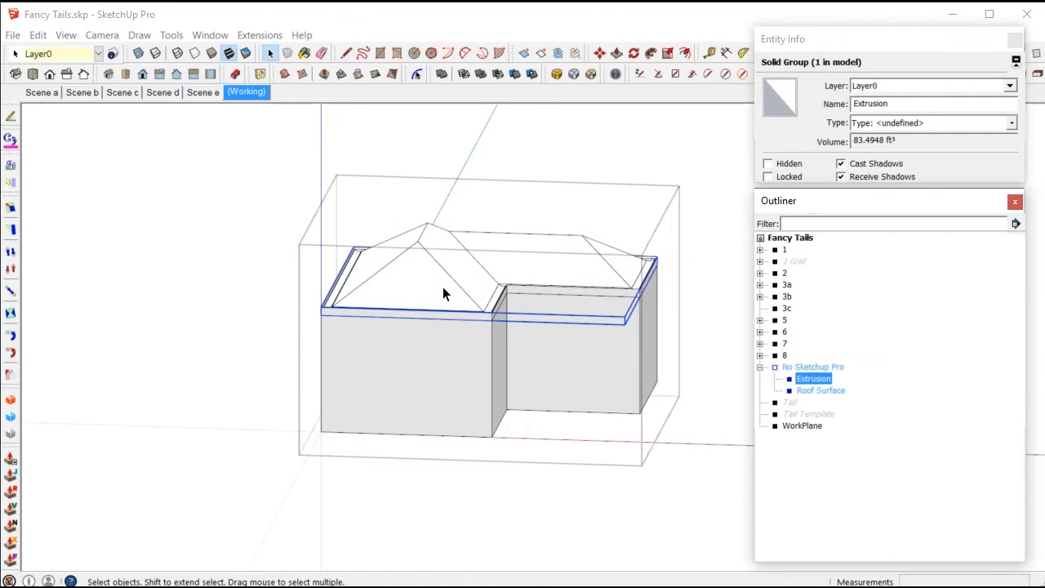
Nest the Extrusion group inside the Roof Surface group and explode it there, so both share the same geometry
{"action": "left_click_drag", "start_coordinate": [823, 387], "coordinate": [821, 394]}
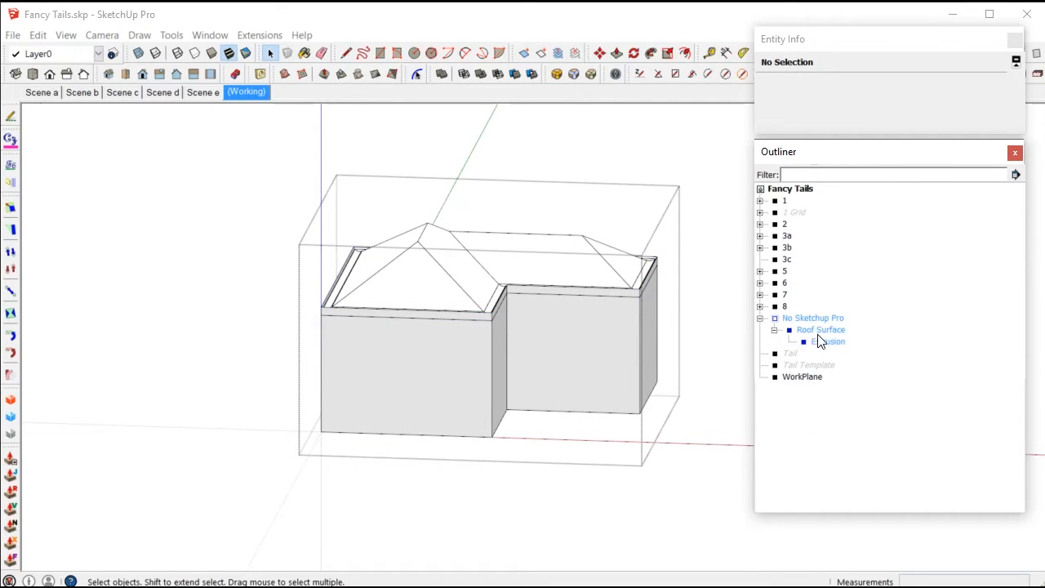
{"action": "right_click", "coordinate": [824, 344]}
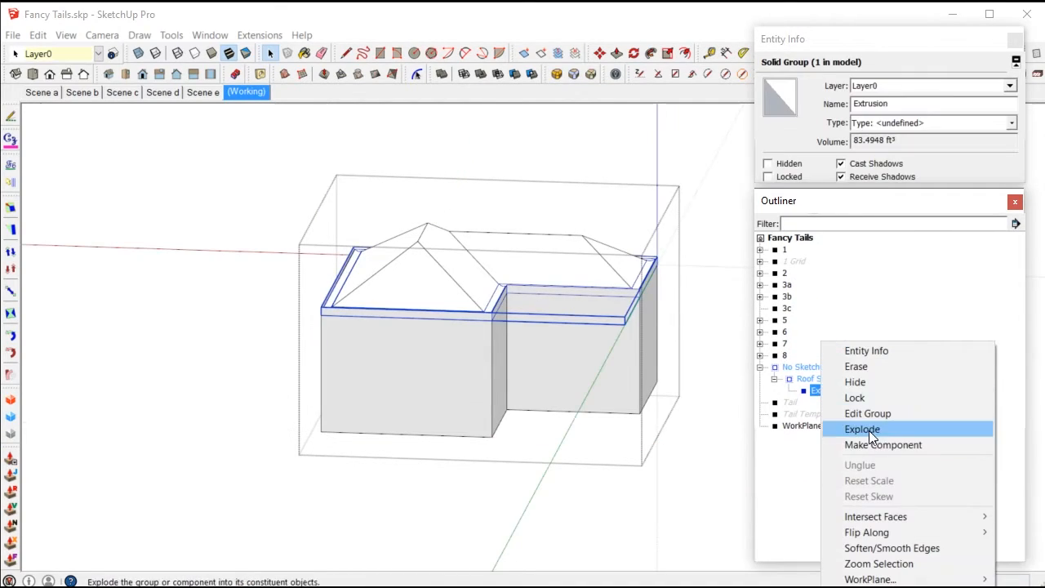
{"action": "left_click", "coordinate": [869, 430]}
{"action": "left_click", "coordinate": [821, 330]}
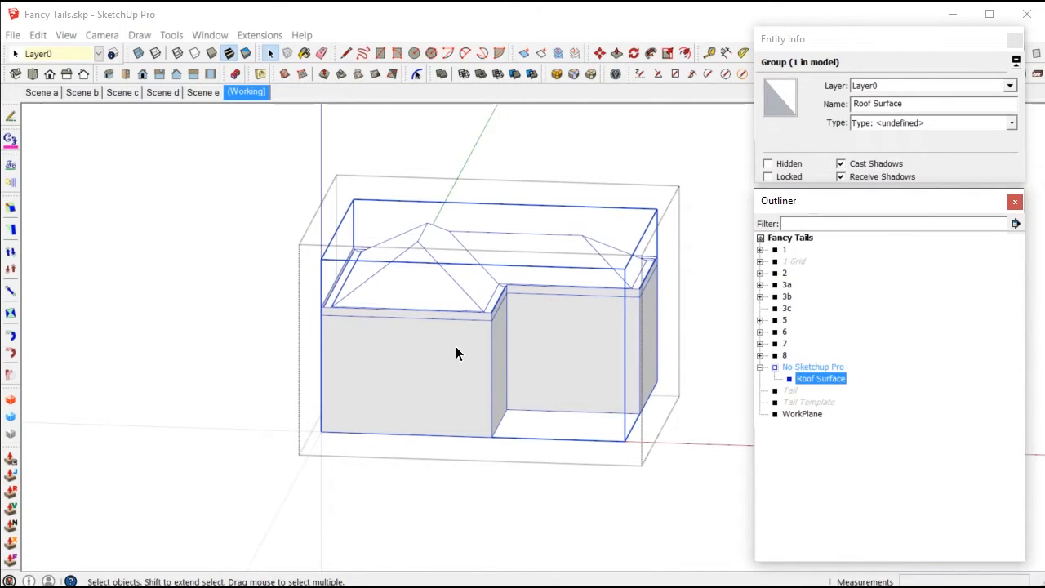
Run fixSolid on the Roof Surface group with the risky fix enabled and Fix coplanar faces set to Yes
{"action": "middle_click_drag", "start_coordinate": [456, 346], "coordinate": [473, 341]}
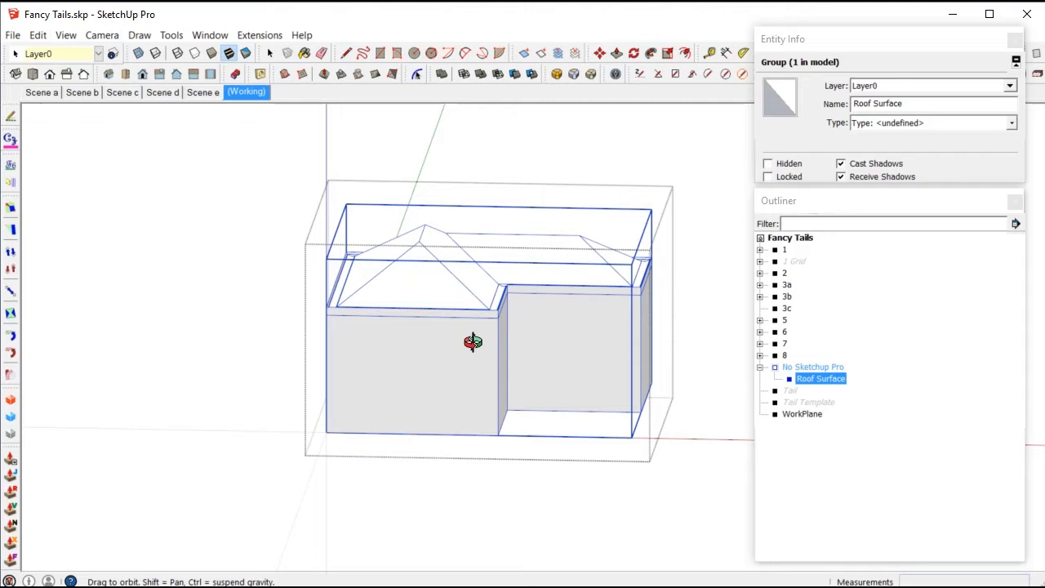
{"action": "scroll", "coordinate": [470, 339], "scroll_direction": "up", "scroll_amount": 5}
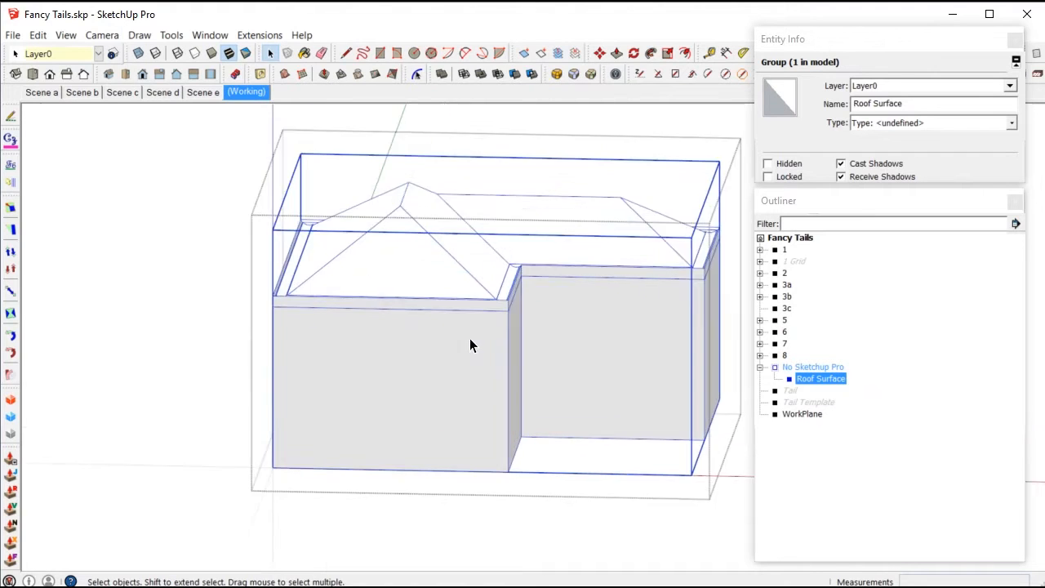
{"action": "scroll", "coordinate": [507, 331], "scroll_direction": "down", "scroll_amount": 5}
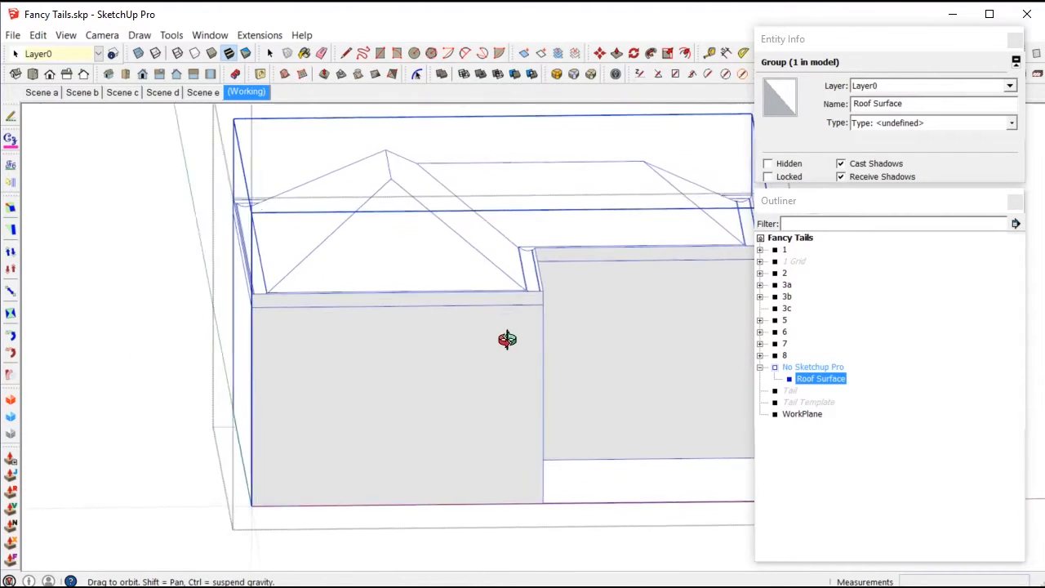
{"action": "scroll", "coordinate": [355, 347], "scroll_direction": "up", "scroll_amount": 2}
{"action": "right_click", "coordinate": [358, 333]}
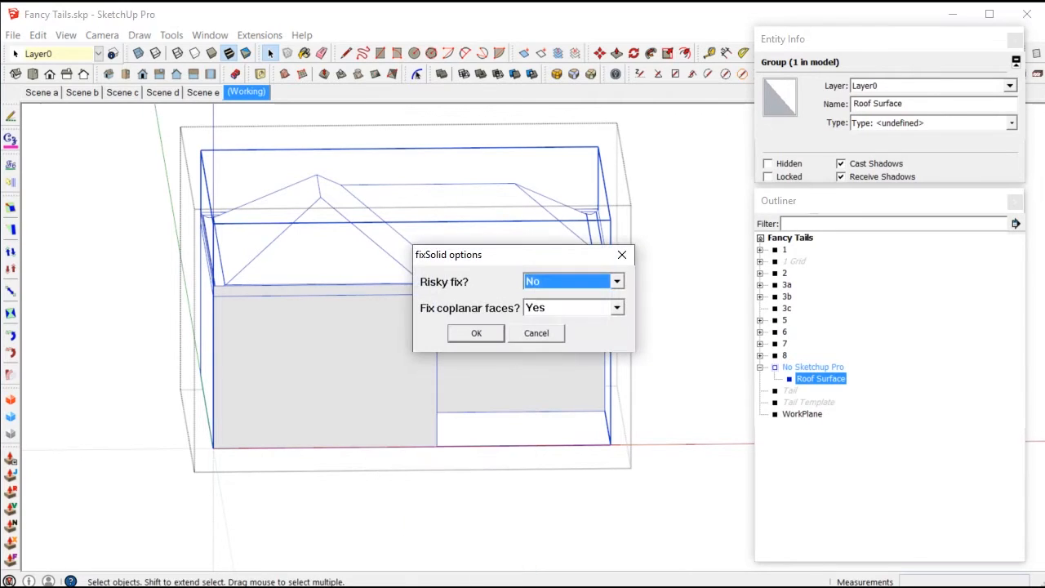
{"action": "left_click", "coordinate": [618, 281]}
{"action": "left_click", "coordinate": [554, 299]}
{"action": "left_click", "coordinate": [481, 334]}
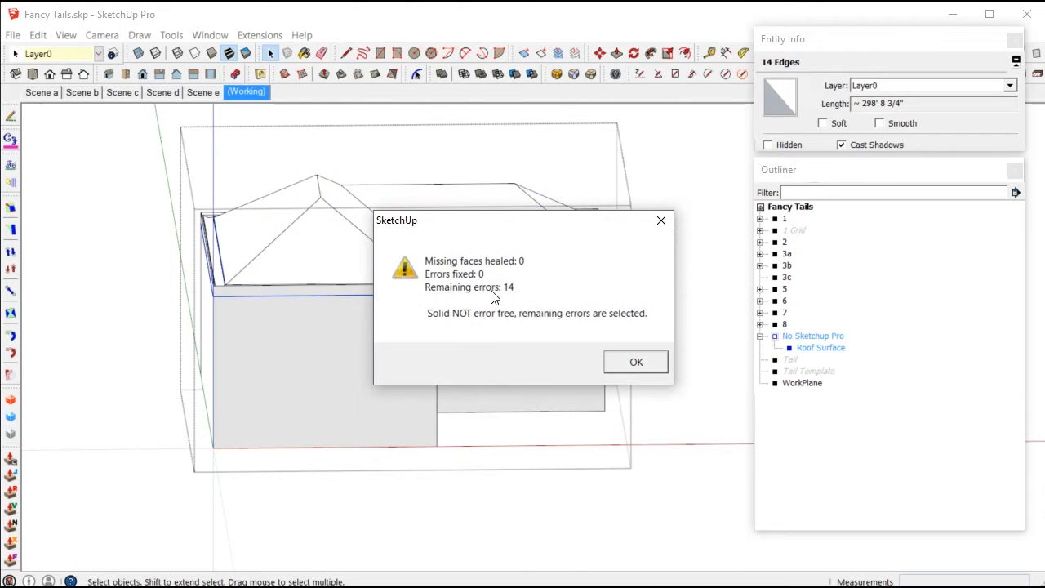
{"action": "left_click", "coordinate": [625, 367]}
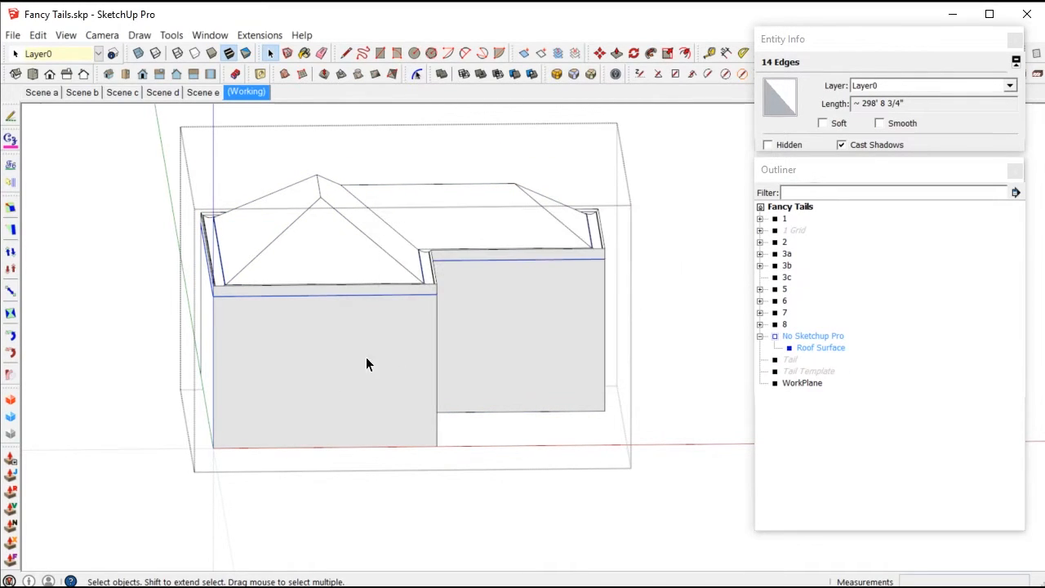
Select the Roof Surface group and run CleanUp³ on it with the last settings
{"action": "left_click", "coordinate": [357, 343]}
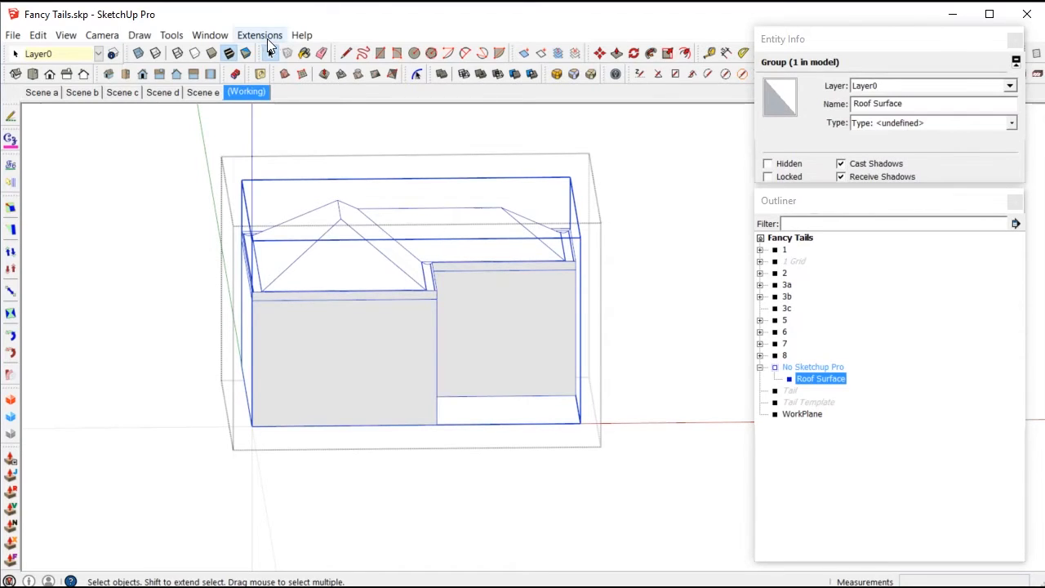
{"action": "left_click", "coordinate": [267, 37]}
{"action": "mouse_move", "coordinate": [300, 412]}
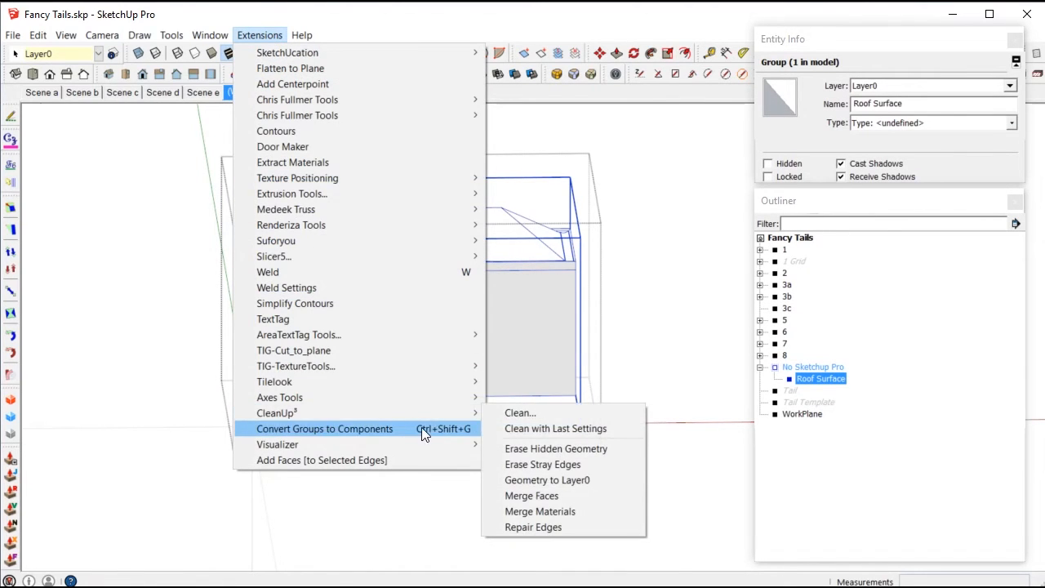
{"action": "left_click", "coordinate": [531, 427]}
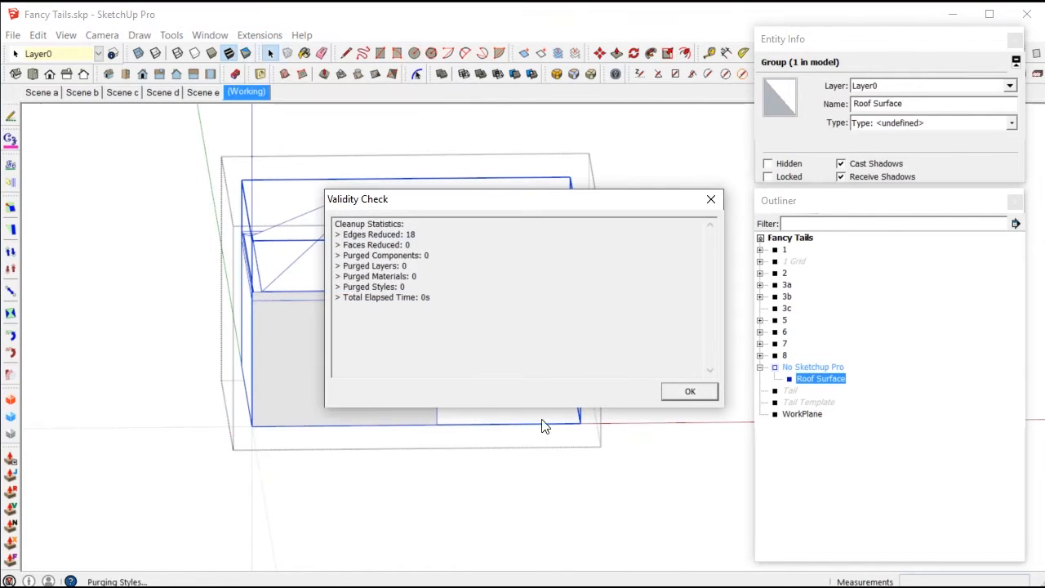
{"action": "left_click", "coordinate": [682, 395]}
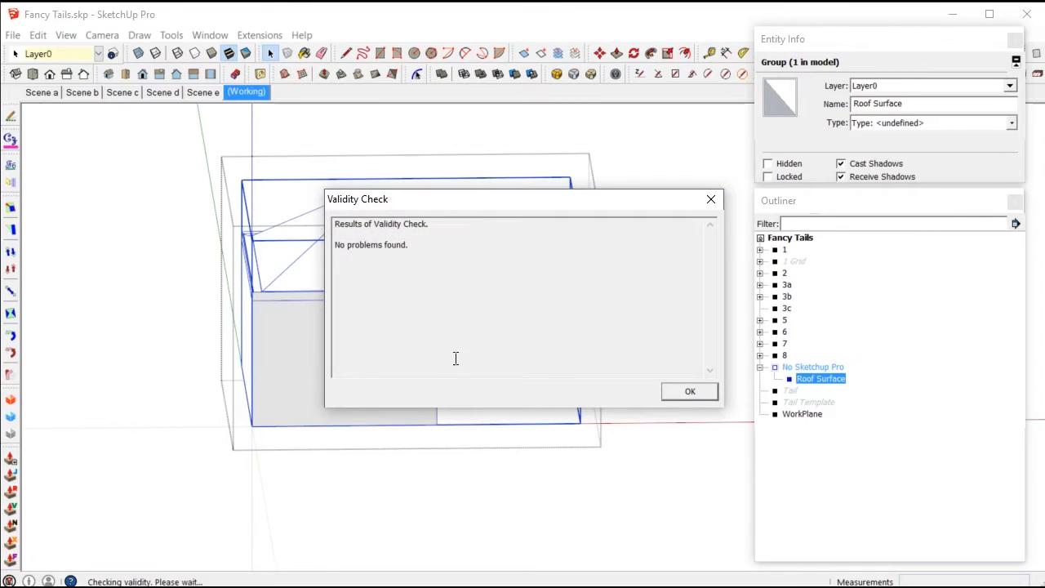
{"action": "left_click", "coordinate": [690, 392]}
Run SolidSolver on the Roof Surface group to repair it into a valid solid
{"action": "middle_click_drag", "start_coordinate": [357, 333], "coordinate": [279, 321]}
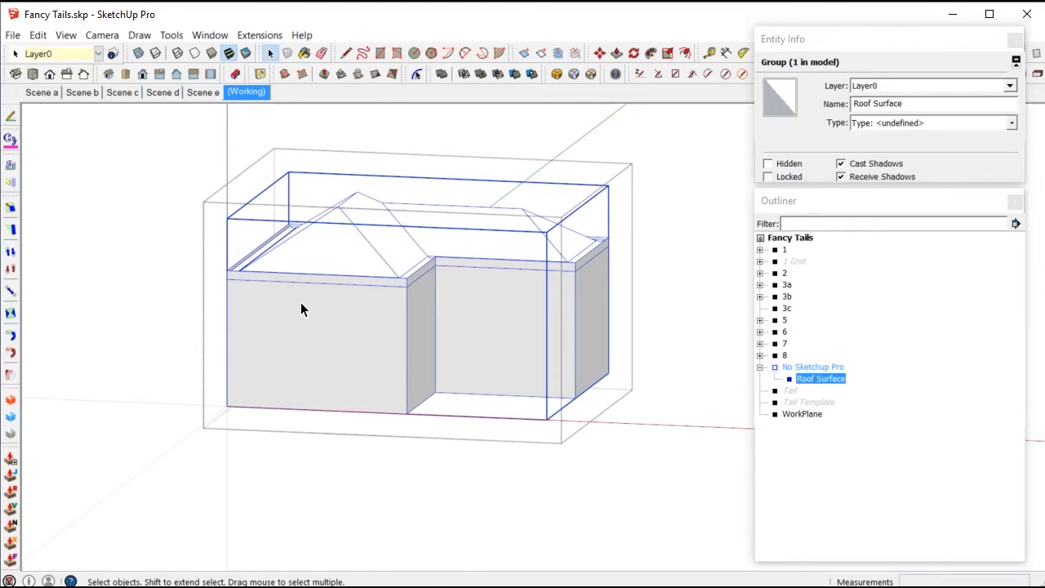
{"action": "right_click", "coordinate": [301, 309]}
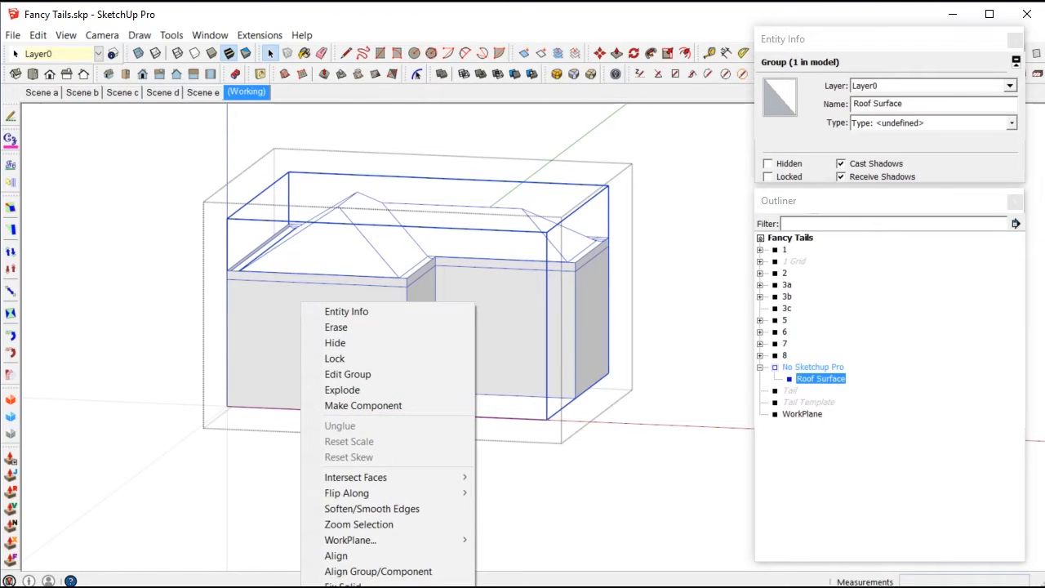
{"action": "left_click", "coordinate": [343, 585]}
{"action": "left_click", "coordinate": [514, 363]}
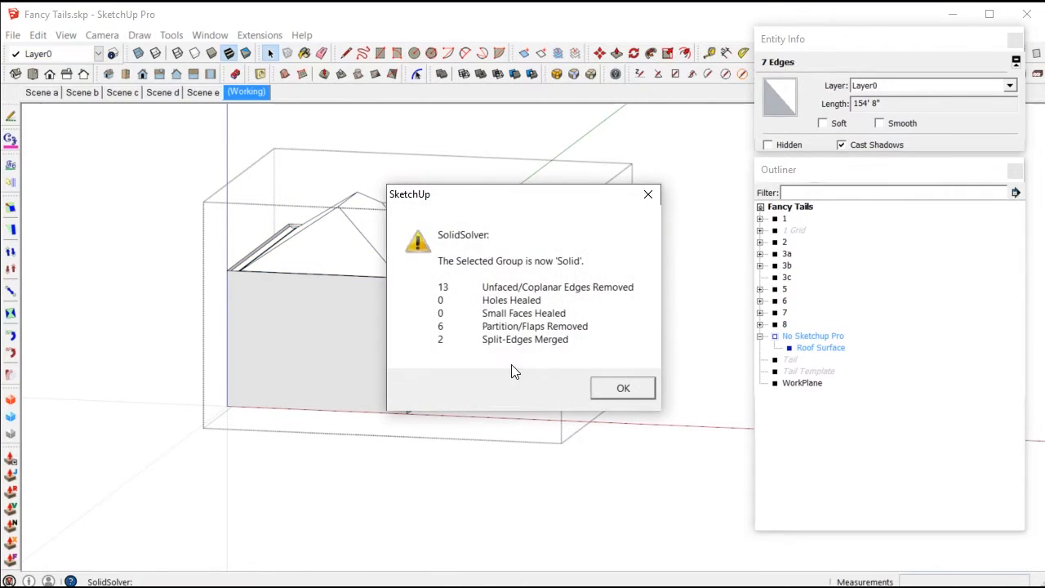
{"action": "left_click", "coordinate": [620, 388]}
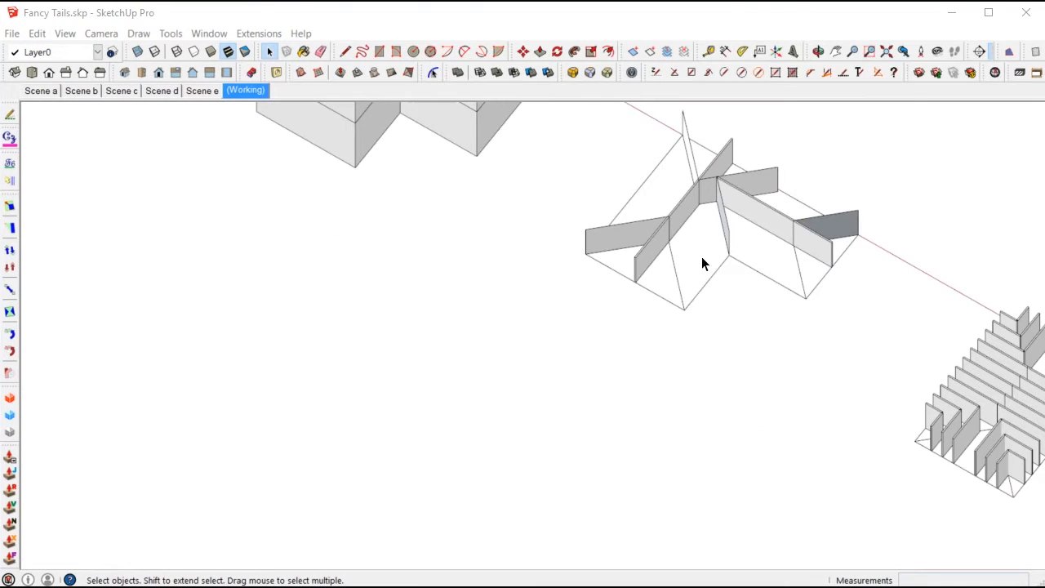
Copy the group of hip and ridge tail boards to the empty area in front of the original
{"action": "middle_click_drag", "start_coordinate": [683, 263], "coordinate": [763, 223]}
{"action": "scroll", "coordinate": [688, 244], "scroll_direction": "up", "scroll_amount": 3}
{"action": "scroll", "coordinate": [603, 281], "scroll_direction": "down", "scroll_amount": 2}
{"action": "scroll", "coordinate": [608, 270], "scroll_direction": "up", "scroll_amount": 2}
{"action": "left_click", "coordinate": [615, 238]}
{"action": "scroll", "coordinate": [474, 278], "scroll_direction": "down", "scroll_amount": 3}
{"action": "middle_click_drag", "start_coordinate": [553, 275], "coordinate": [518, 286]}
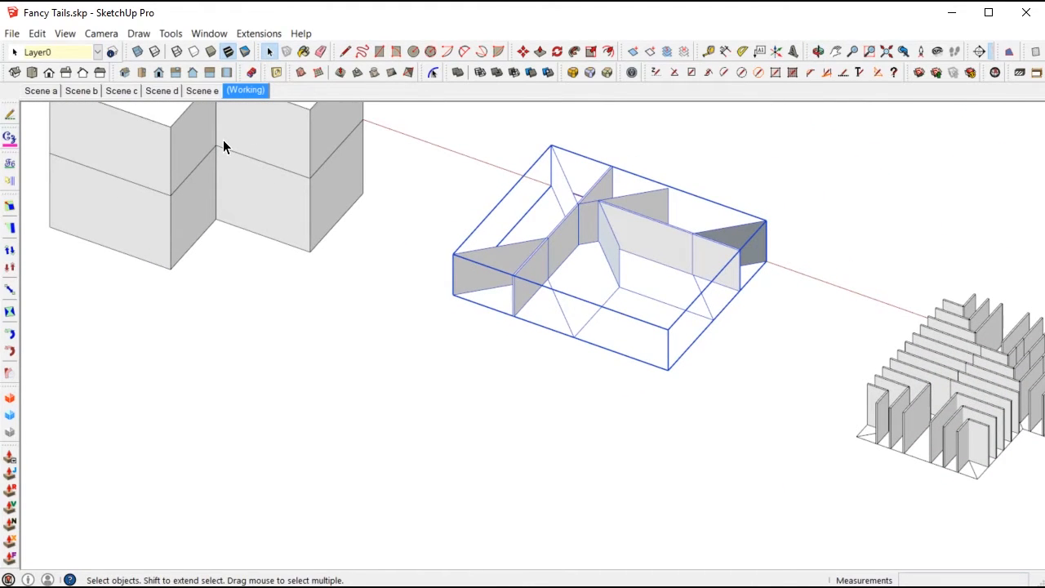
{"action": "middle_click_drag", "start_coordinate": [526, 275], "coordinate": [509, 287]}
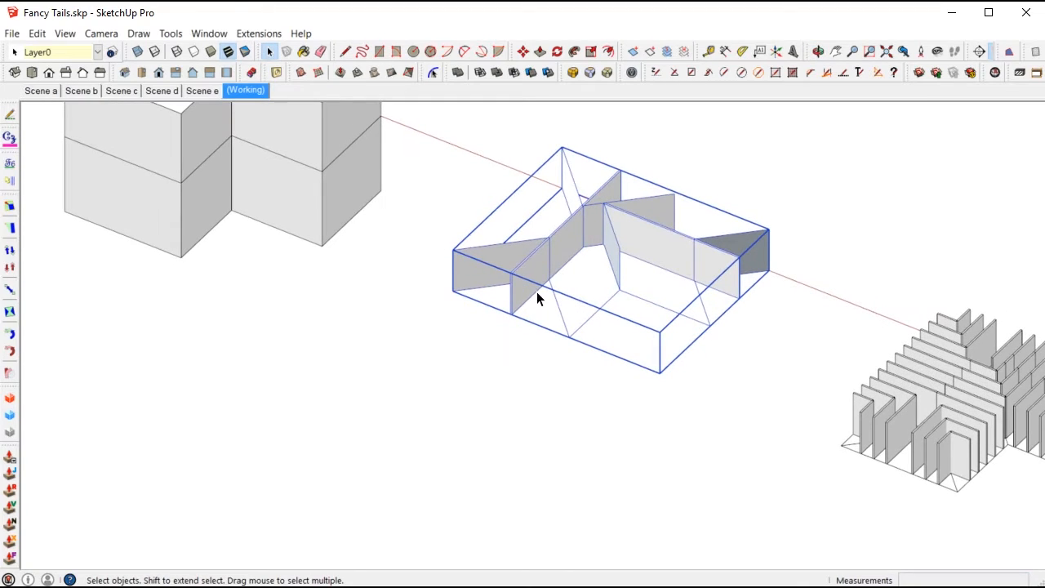
{"action": "key", "text": "m"}
{"action": "key", "text": "ctrl"}
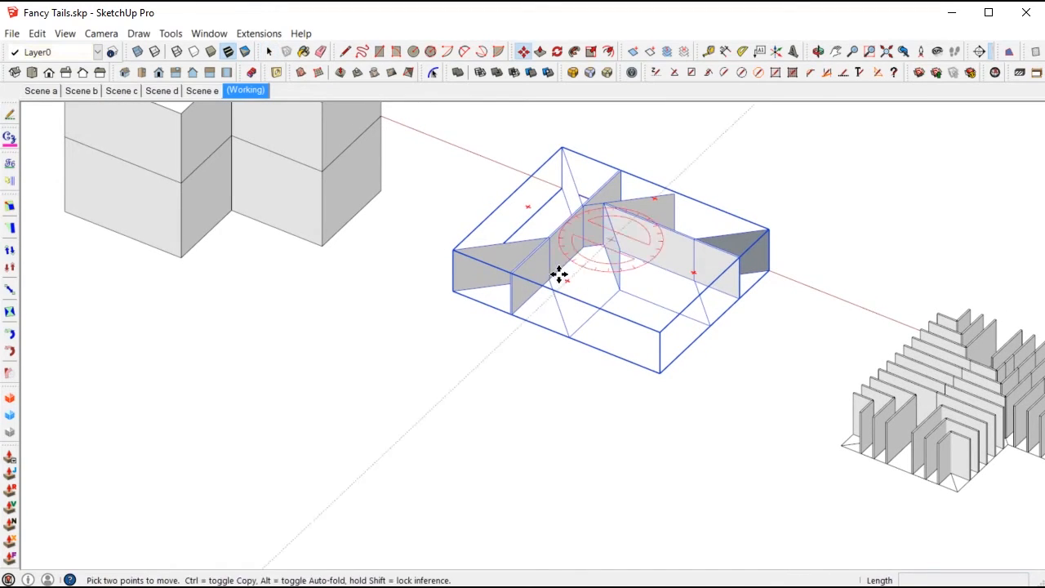
{"action": "left_click", "coordinate": [558, 273]}
{"action": "scroll", "coordinate": [560, 274], "scroll_direction": "down", "scroll_amount": 3}
{"action": "left_click", "coordinate": [408, 429]}
{"action": "key", "text": "space"}
Open the copied group for editing and hide its tail boards, keeping only the roof outline edges
{"action": "scroll", "coordinate": [398, 447], "scroll_direction": "up", "scroll_amount": 2}
{"action": "scroll", "coordinate": [400, 454], "scroll_direction": "up", "scroll_amount": 2}
{"action": "double_click", "coordinate": [403, 416]}
{"action": "scroll", "coordinate": [443, 464], "scroll_direction": "up", "scroll_amount": 2}
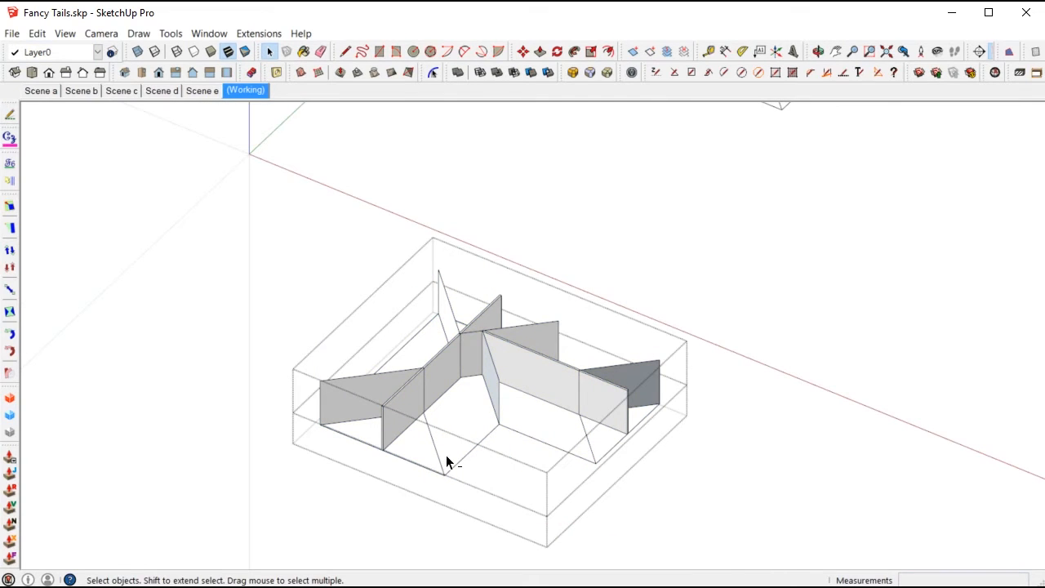
{"action": "key", "text": "h"}
{"action": "scroll", "coordinate": [446, 455], "scroll_direction": "up", "scroll_amount": 2}
{"action": "middle_click_drag", "start_coordinate": [446, 455], "coordinate": [416, 508]}
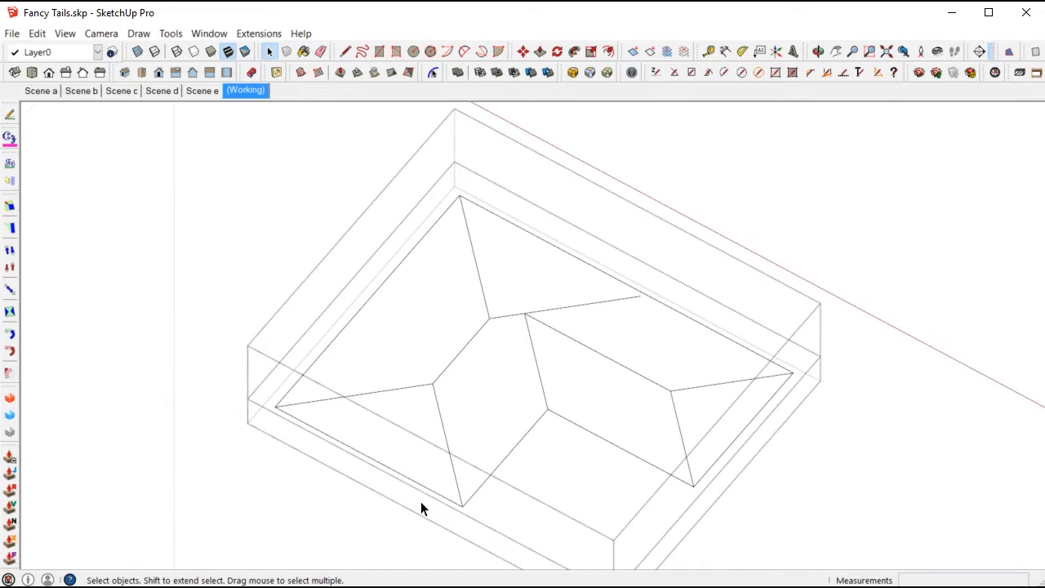
Restore the hidden tail boards in the copied group and delete the board running from the ridge end to the front eave
{"action": "key", "text": "Escape"}
{"action": "double_click", "coordinate": [403, 399]}
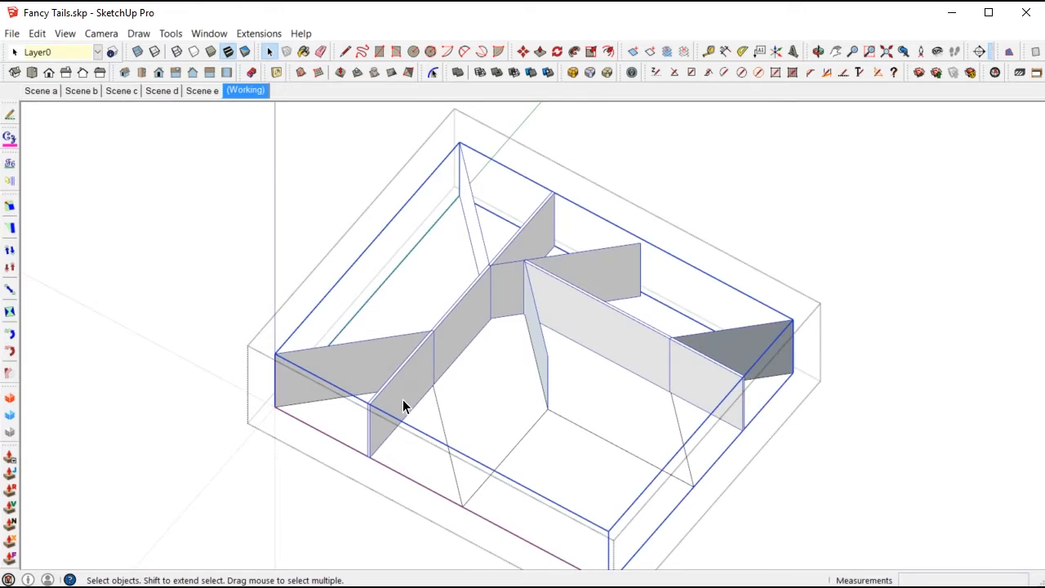
{"action": "left_click", "coordinate": [403, 399]}
{"action": "key", "text": "Delete"}
{"action": "scroll", "coordinate": [403, 401], "scroll_direction": "up", "scroll_amount": 1}
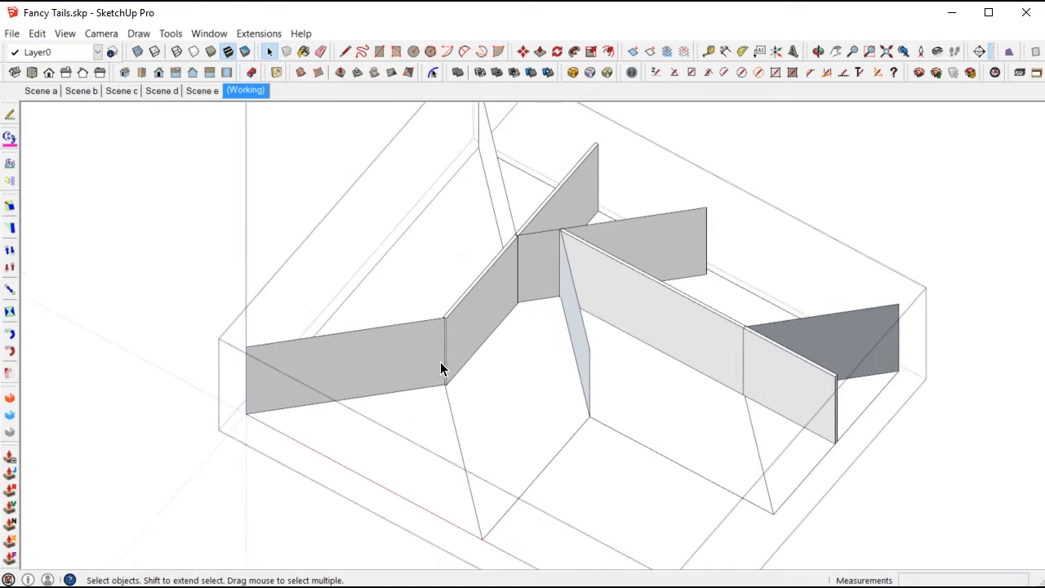
Draw a 3 1/2" wide Double Line from the front eave edge, square to it, up to the end of the ridge
{"action": "middle_click_drag", "start_coordinate": [440, 361], "coordinate": [466, 298]}
{"action": "scroll", "coordinate": [465, 298], "scroll_direction": "down", "scroll_amount": 1}
{"action": "left_click", "coordinate": [139, 34]}
{"action": "left_click", "coordinate": [187, 203]}
{"action": "scroll", "coordinate": [397, 436], "scroll_direction": "up", "scroll_amount": 2}
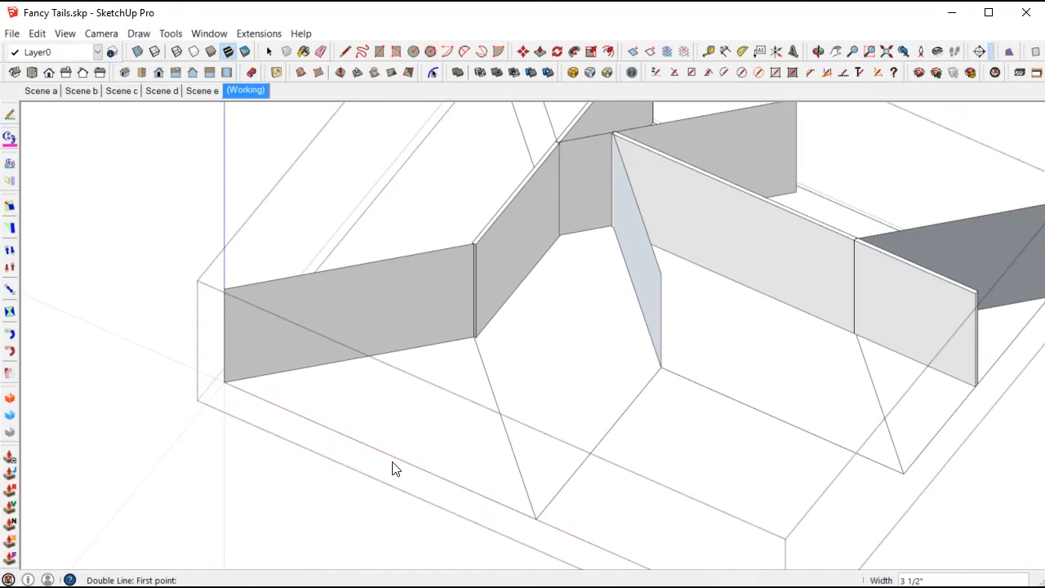
{"action": "left_click", "coordinate": [373, 449]}
{"action": "scroll", "coordinate": [439, 361], "scroll_direction": "up", "scroll_amount": 2}
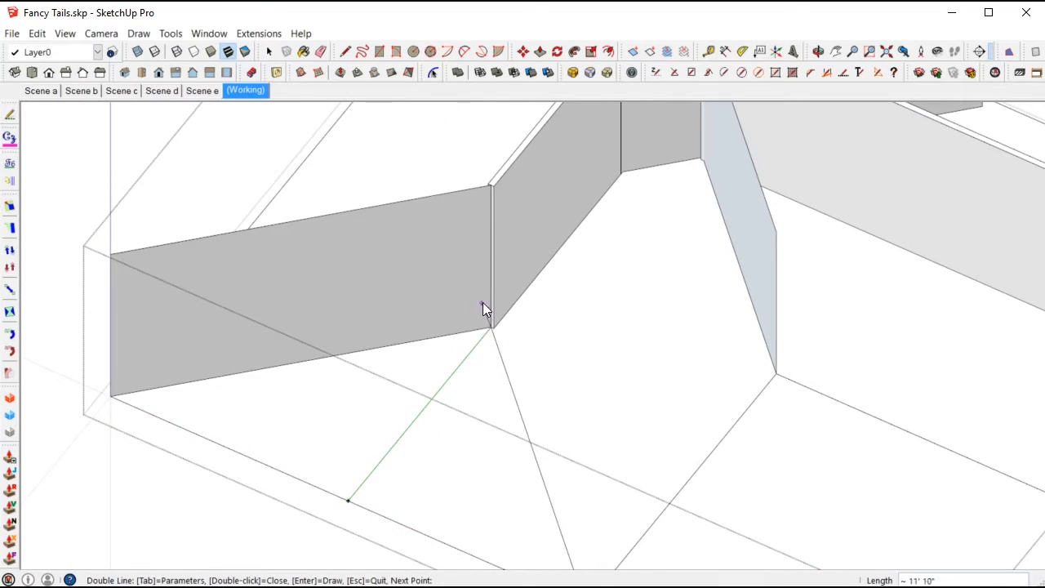
{"action": "left_click", "coordinate": [488, 285]}
{"action": "key", "text": "Return"}
{"action": "scroll", "coordinate": [489, 285], "scroll_direction": "down", "scroll_amount": 2}
{"action": "key", "text": "space"}
{"action": "mouse_move", "coordinate": [470, 304]}
{"action": "middle_mouse_down"}
{"action": "mouse_move", "coordinate": [500, 305]}
{"action": "mouse_move", "coordinate": [334, 327]}
{"action": "mouse_move", "coordinate": [562, 282]}
{"action": "mouse_move", "coordinate": [456, 276]}
{"action": "mouse_move", "coordinate": [534, 294]}
{"action": "middle_mouse_up"}
{"action": "key", "text": "x"}
{"action": "scroll", "coordinate": [520, 315], "scroll_direction": "up", "scroll_amount": 3}
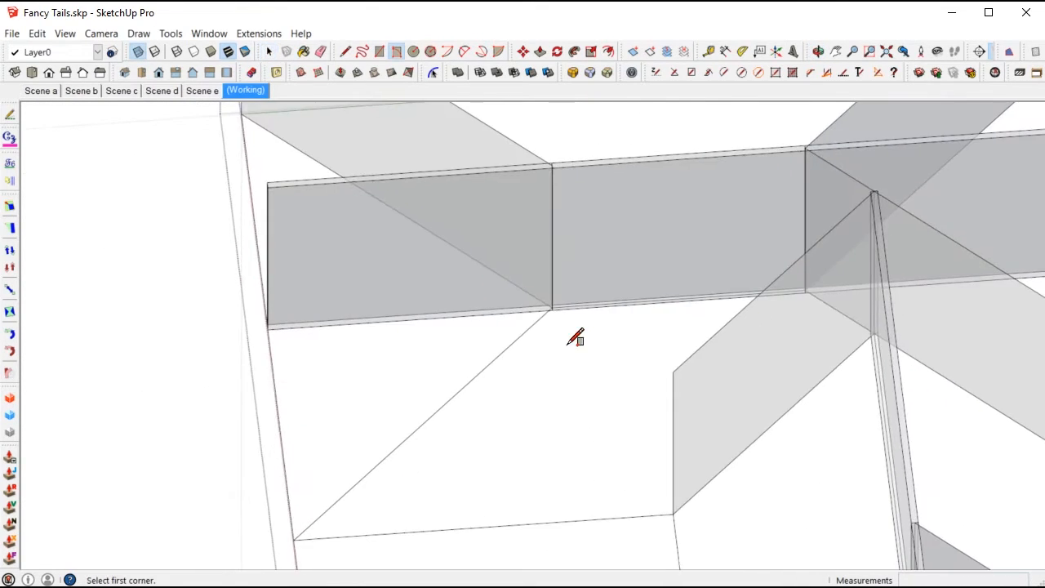
{"action": "key", "text": "r"}
{"action": "scroll", "coordinate": [585, 197], "scroll_direction": "down", "scroll_amount": 1}
{"action": "left_click", "coordinate": [290, 512]}
{"action": "scroll", "coordinate": [562, 254], "scroll_direction": "up", "scroll_amount": 3}
{"action": "left_click", "coordinate": [574, 283]}
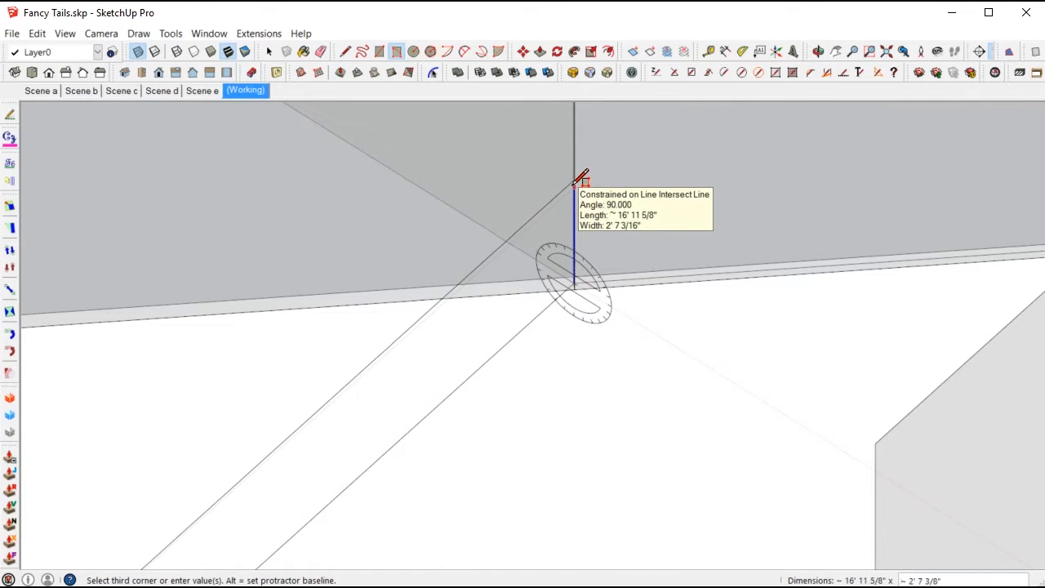
{"action": "scroll", "coordinate": [563, 286], "scroll_direction": "down", "scroll_amount": 3}
{"action": "key", "text": "Escape"}
{"action": "key", "text": "space"}
Copy the two-level roof block and the neighbouring tail board group together to the empty area in front of the originals
{"action": "scroll", "coordinate": [500, 307], "scroll_direction": "down", "scroll_amount": 3}
{"action": "middle_click_drag", "start_coordinate": [338, 279], "coordinate": [547, 345]}
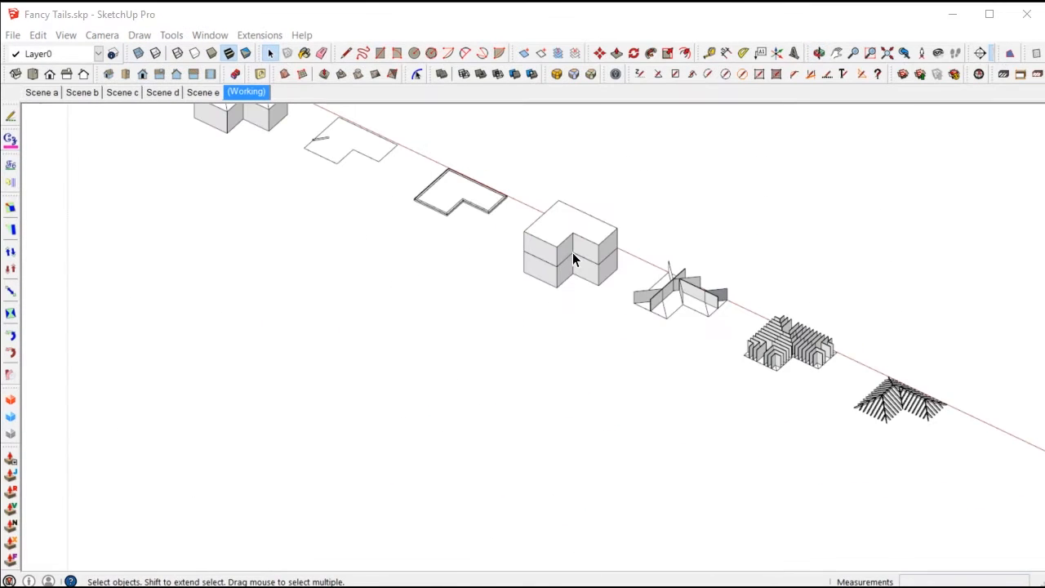
{"action": "left_click", "coordinate": [574, 260]}
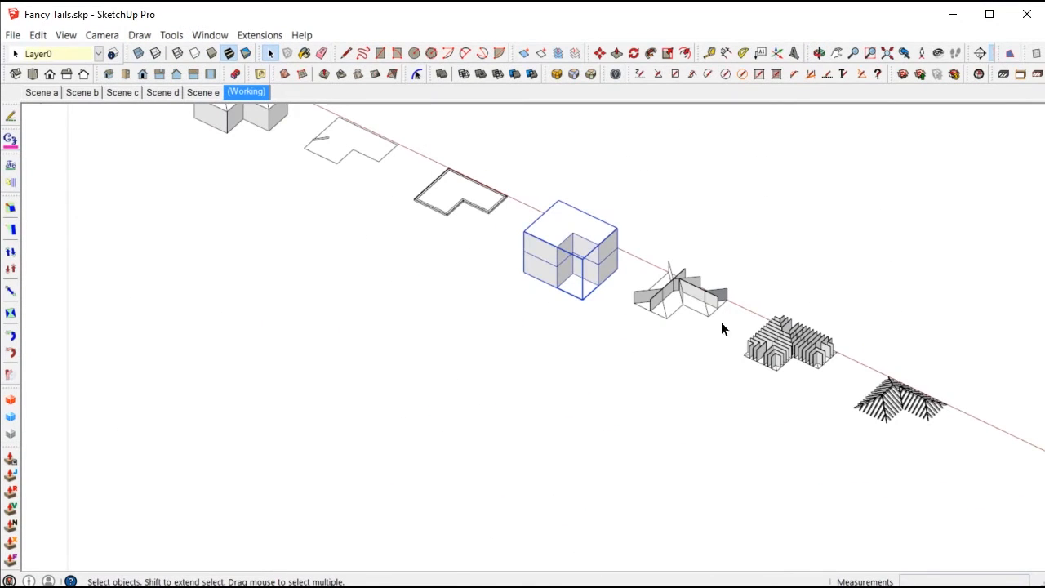
{"action": "left_click", "coordinate": [675, 299], "text": "shift"}
{"action": "middle_click_drag", "start_coordinate": [675, 299], "coordinate": [631, 287]}
{"action": "key", "text": "m"}
{"action": "key", "text": "ctrl"}
{"action": "left_click", "coordinate": [598, 296]}
{"action": "left_click", "coordinate": [406, 405]}
{"action": "key", "text": "space"}
Move the copied board group corner to corner onto the copied roof block and lower it slightly below the block's horizontal seam
{"action": "left_click", "coordinate": [468, 437]}
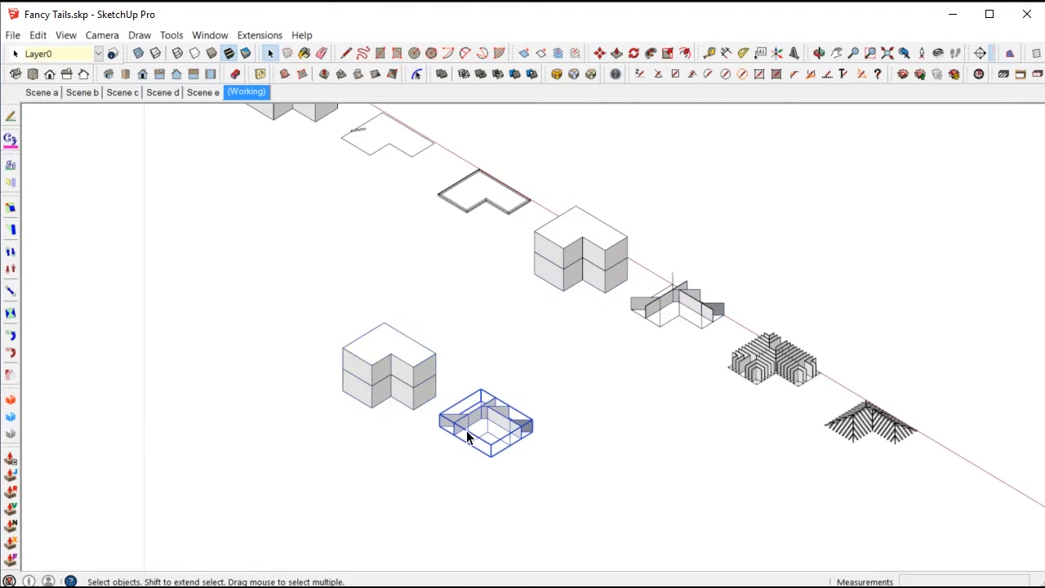
{"action": "key", "text": "m"}
{"action": "scroll", "coordinate": [464, 437], "scroll_direction": "up", "scroll_amount": 4}
{"action": "left_click", "coordinate": [453, 422]}
{"action": "scroll", "coordinate": [453, 423], "scroll_direction": "down", "scroll_amount": 2}
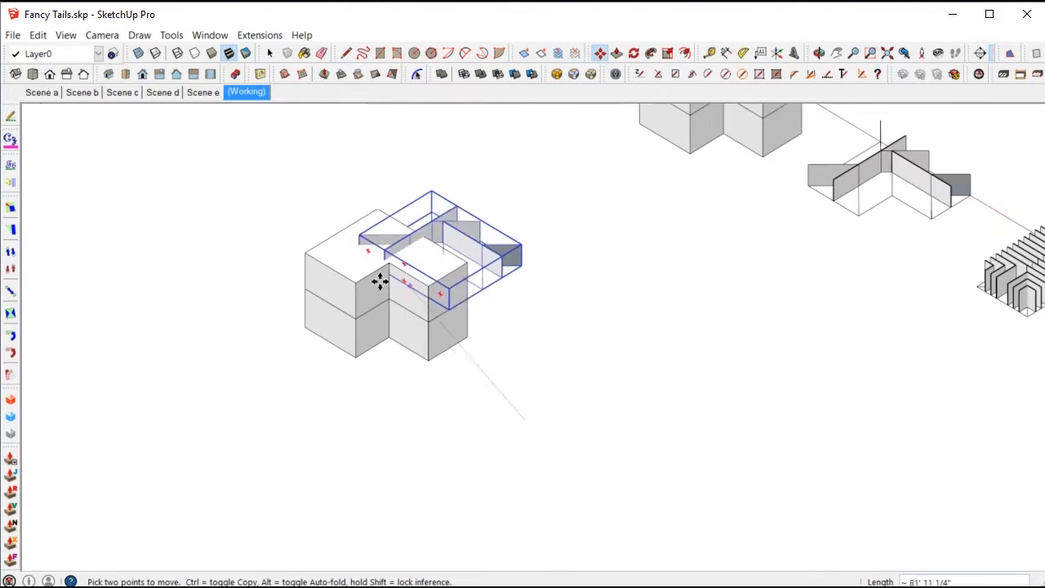
{"action": "scroll", "coordinate": [364, 280], "scroll_direction": "up", "scroll_amount": 3}
{"action": "scroll", "coordinate": [352, 280], "scroll_direction": "up", "scroll_amount": 5}
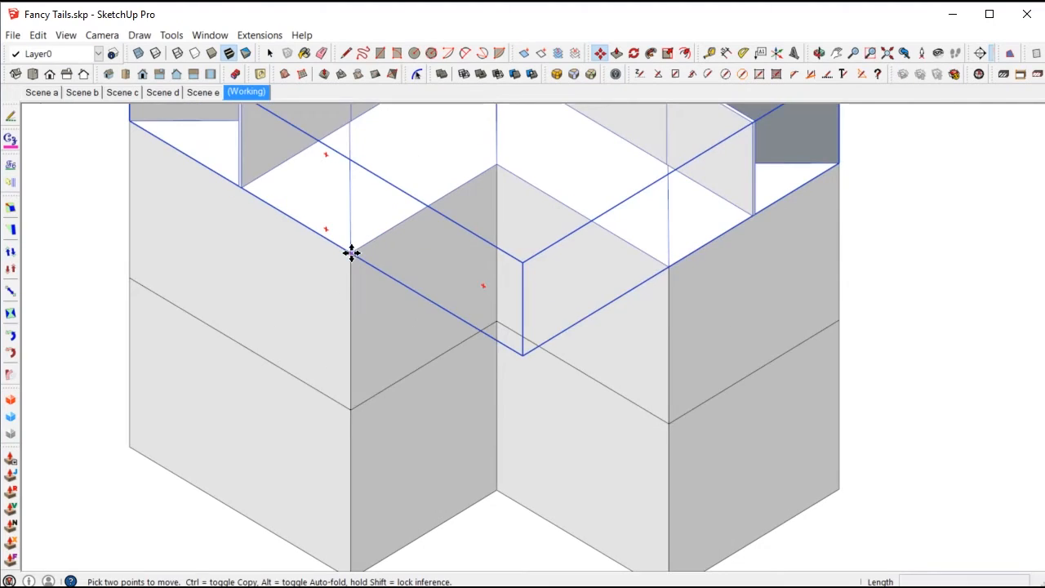
{"action": "left_click", "coordinate": [351, 411]}
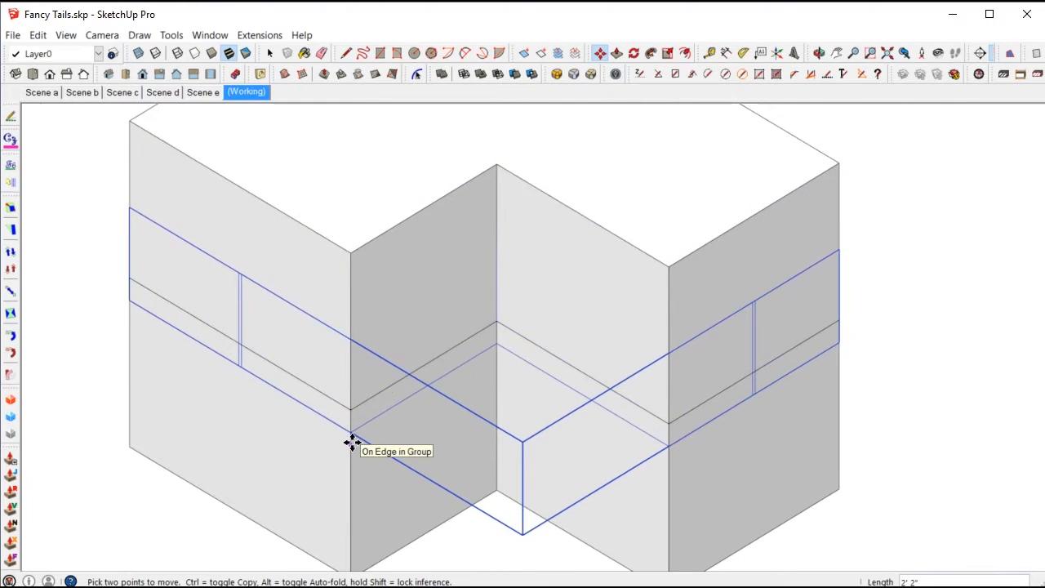
{"action": "left_click", "coordinate": [354, 444]}
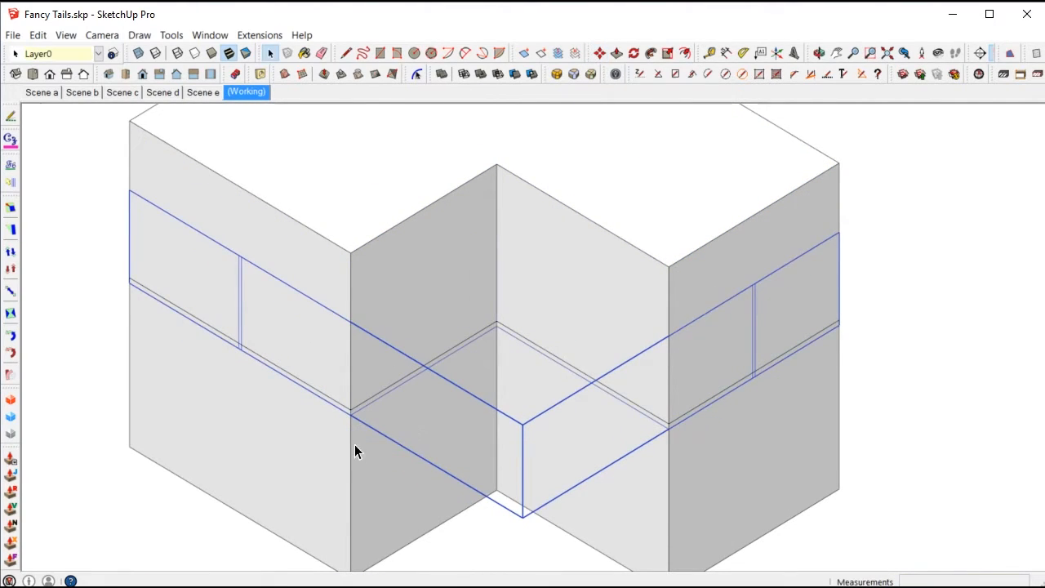
Place a section plane across the roof block to expose the boards and roof surface inside
{"action": "middle_click_drag", "start_coordinate": [355, 445], "coordinate": [418, 274]}
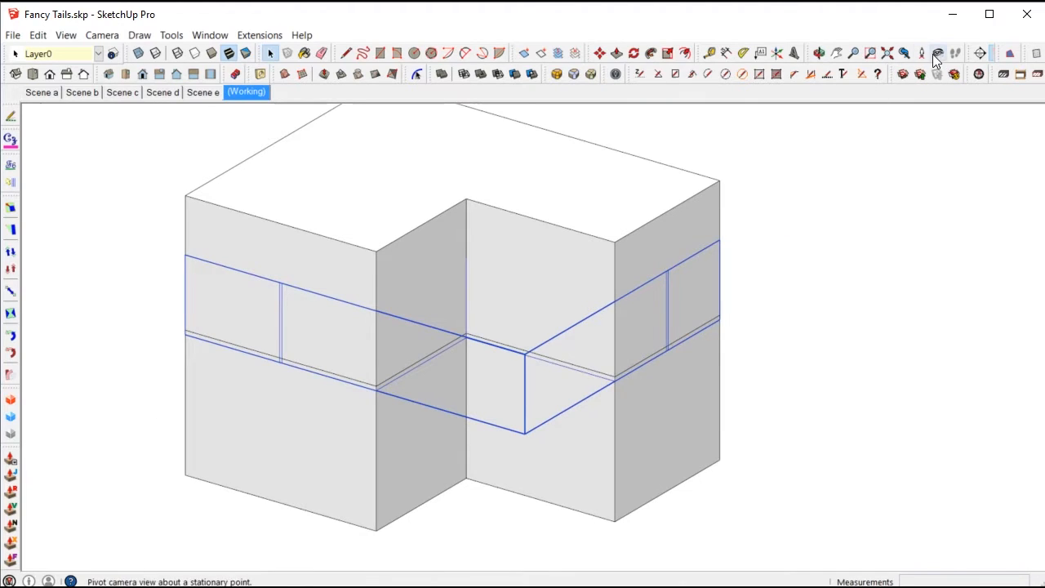
{"action": "left_click", "coordinate": [980, 53]}
{"action": "left_click", "coordinate": [543, 325]}
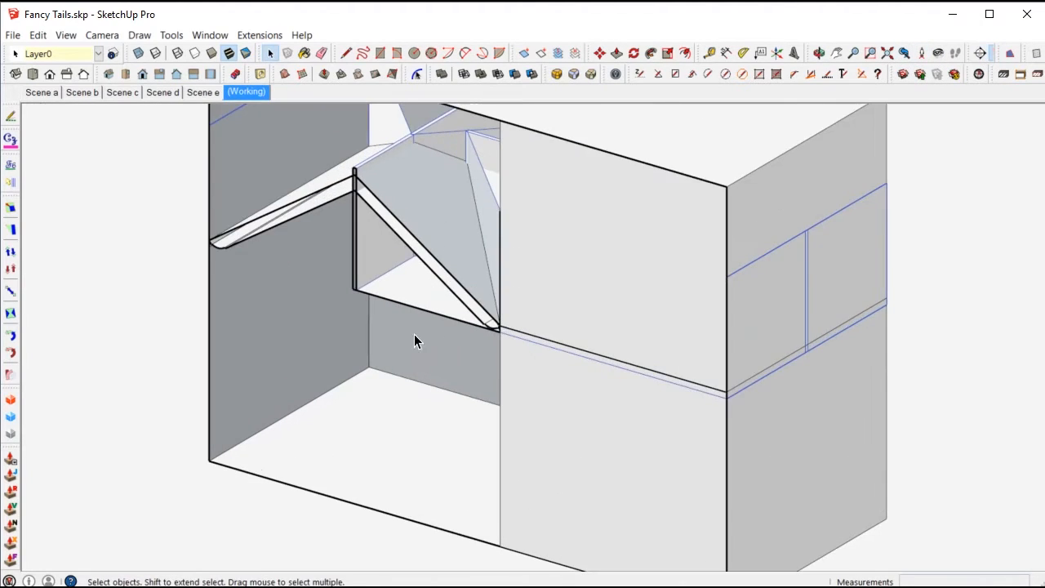
Measure the lower eave end of the roof in the section cut with the Tape Measure
{"action": "key", "text": "t"}
{"action": "left_click", "coordinate": [684, 167]}
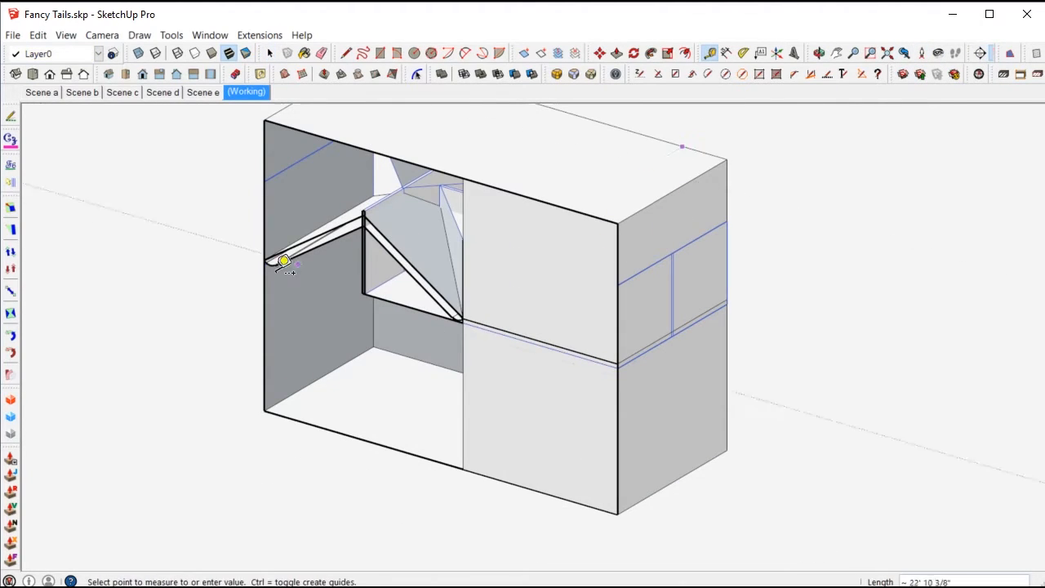
{"action": "scroll", "coordinate": [373, 233], "scroll_direction": "up", "scroll_amount": 6}
{"action": "left_click", "coordinate": [750, 354]}
{"action": "scroll", "coordinate": [620, 416], "scroll_direction": "down", "scroll_amount": 4}
{"action": "middle_click_drag", "start_coordinate": [620, 416], "coordinate": [686, 378]}
{"action": "scroll", "coordinate": [694, 293], "scroll_direction": "up", "scroll_amount": 2}
{"action": "key", "text": "space"}
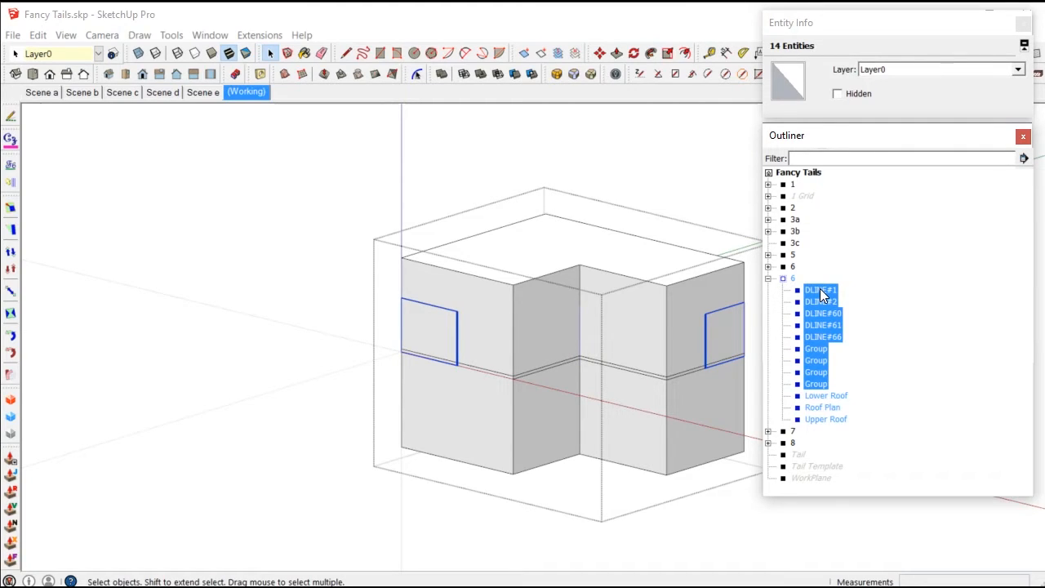
Hide the Upper Roof solid inside the combined group 6
{"action": "left_click", "coordinate": [819, 371]}
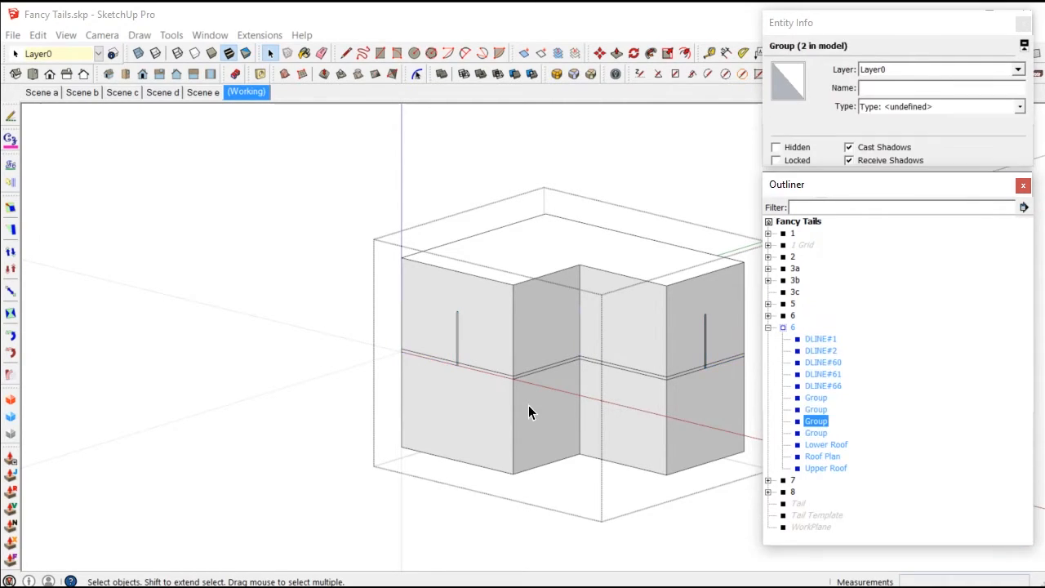
{"action": "scroll", "coordinate": [515, 400], "scroll_direction": "up", "scroll_amount": 2}
{"action": "left_click", "coordinate": [488, 307]}
{"action": "right_click", "coordinate": [487, 305]}
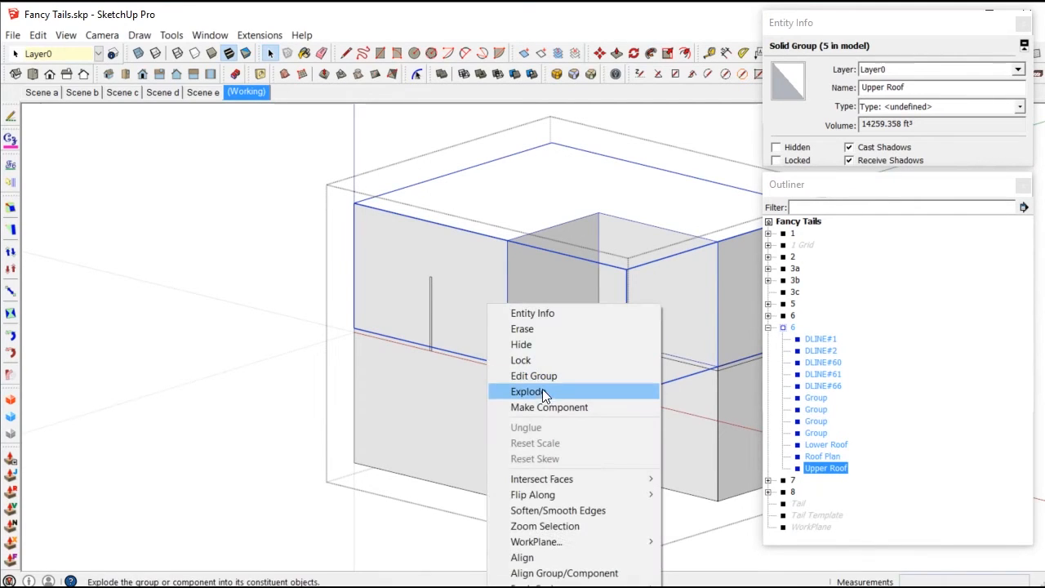
{"action": "left_click", "coordinate": [524, 347]}
Trim the three thick boards that run from the ridge ends to the eaves against the Lower Roof solid
{"action": "left_click", "coordinate": [509, 396]}
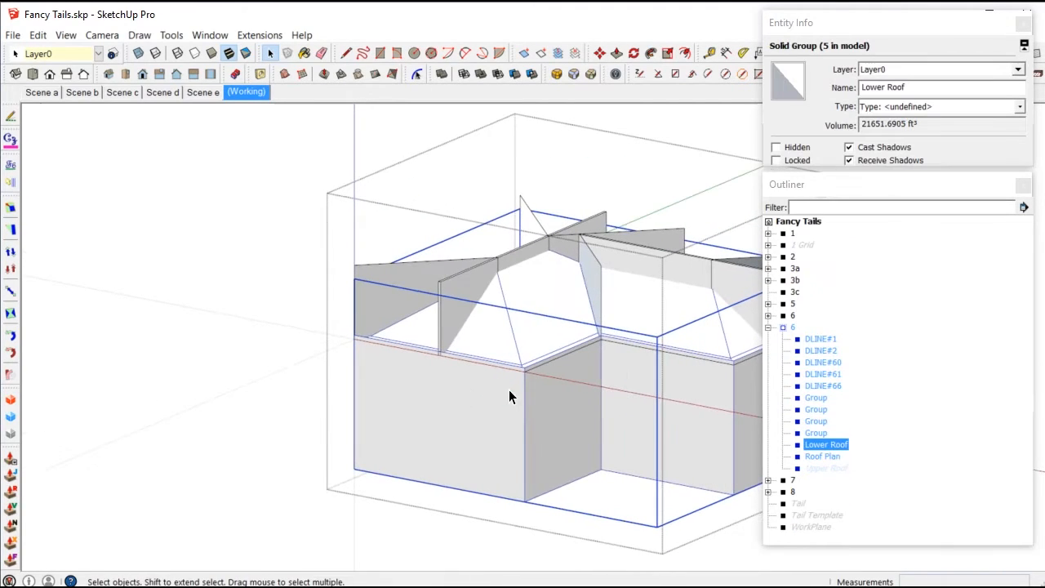
{"action": "left_click", "coordinate": [515, 73]}
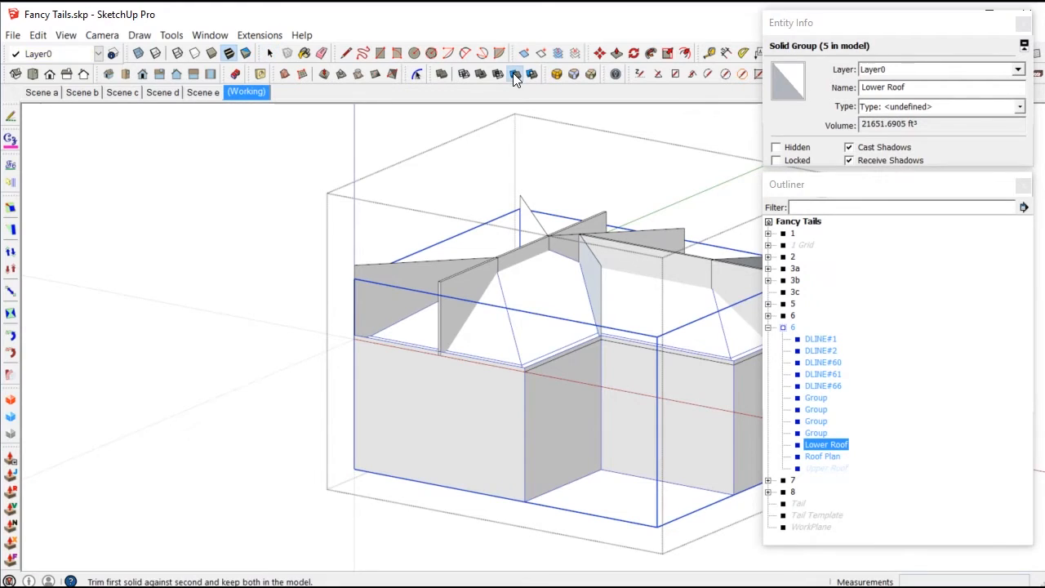
{"action": "scroll", "coordinate": [436, 317], "scroll_direction": "up", "scroll_amount": 5}
{"action": "mouse_move", "coordinate": [436, 318]}
{"action": "middle_mouse_down"}
{"action": "mouse_move", "coordinate": [455, 336]}
{"action": "mouse_move", "coordinate": [450, 310]}
{"action": "middle_mouse_up"}
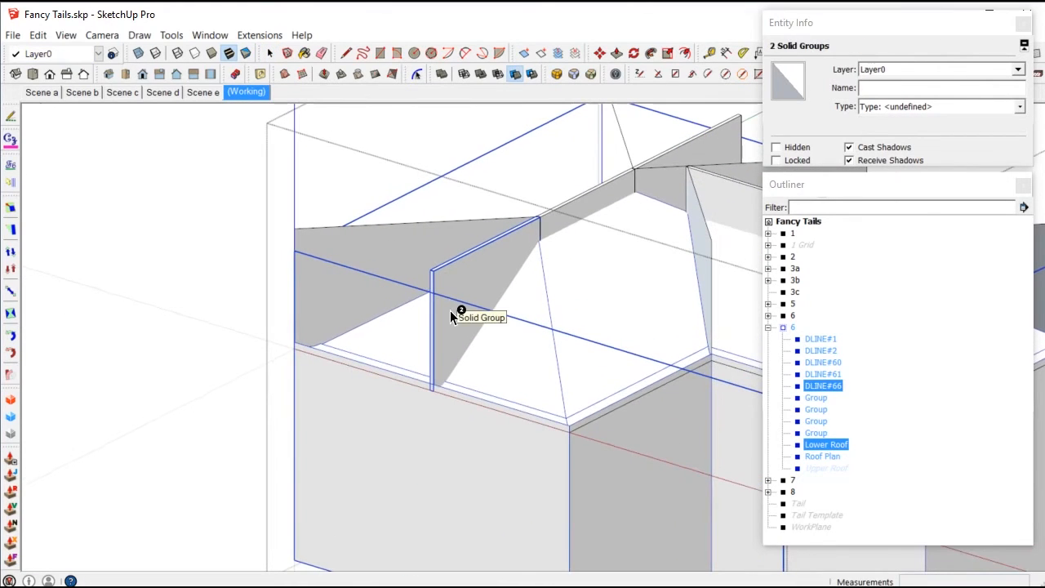
{"action": "left_click", "coordinate": [450, 311]}
{"action": "scroll", "coordinate": [204, 354], "scroll_direction": "down", "scroll_amount": 5}
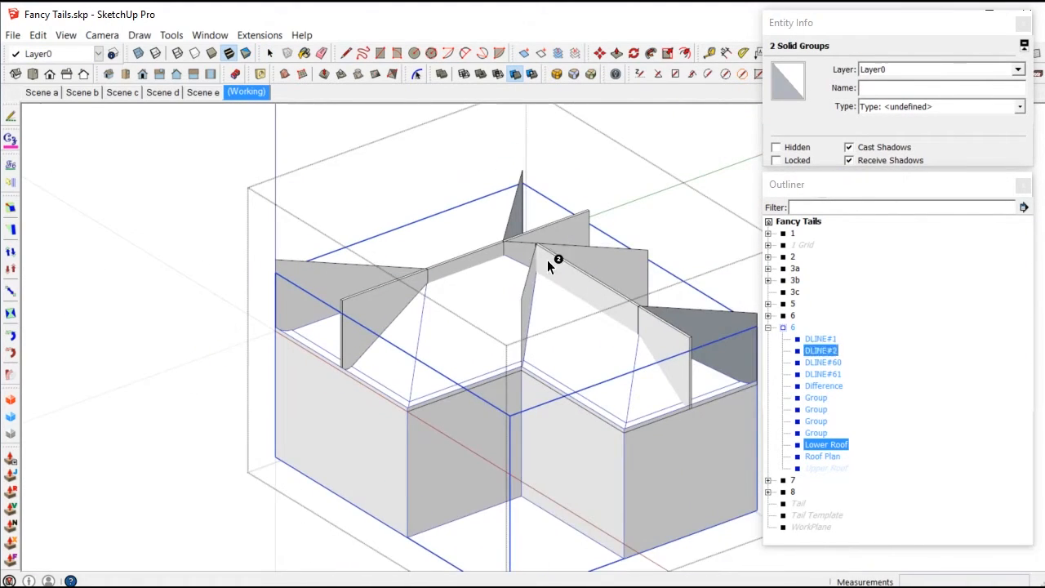
{"action": "scroll", "coordinate": [556, 253], "scroll_direction": "up", "scroll_amount": 3}
{"action": "left_click", "coordinate": [569, 230]}
{"action": "left_click", "coordinate": [727, 381]}
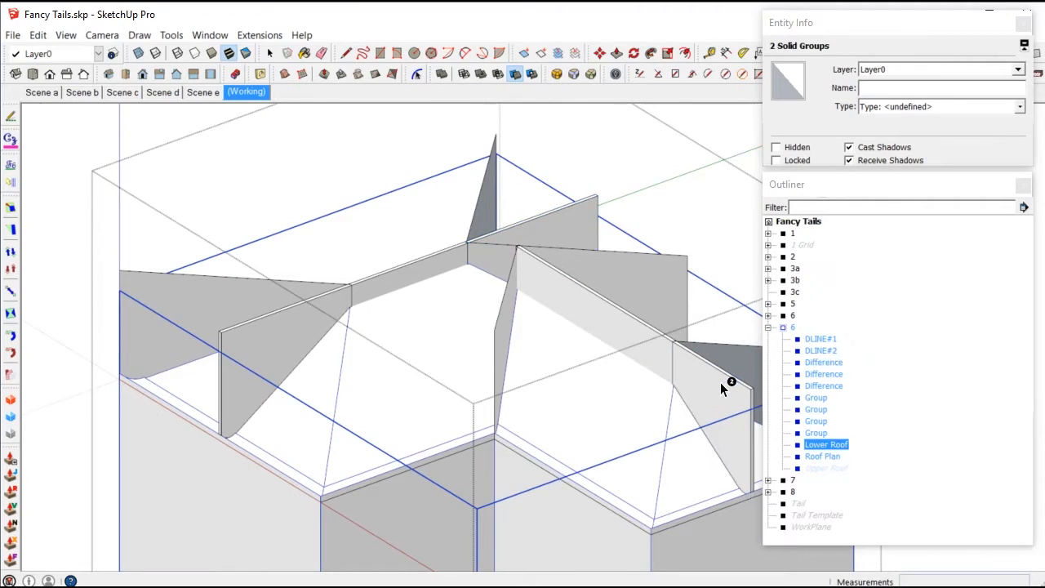
{"action": "scroll", "coordinate": [727, 382], "scroll_direction": "down", "scroll_amount": 2}
{"action": "key", "text": "space"}
Unhide the Upper Roof solid and hide the Lower Roof solid
{"action": "middle_click_drag", "start_coordinate": [397, 359], "coordinate": [461, 351]}
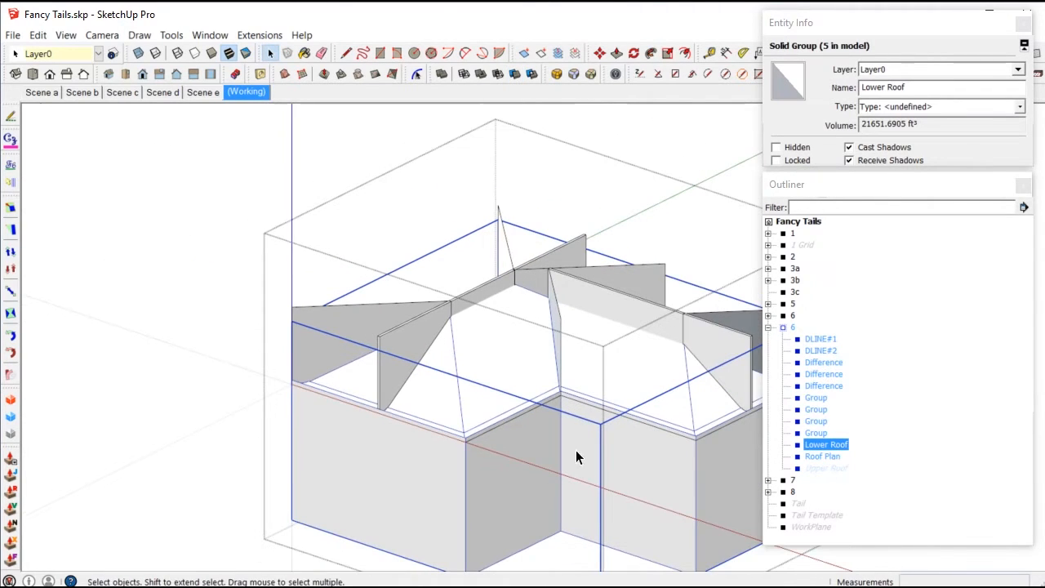
{"action": "right_click", "coordinate": [826, 468]}
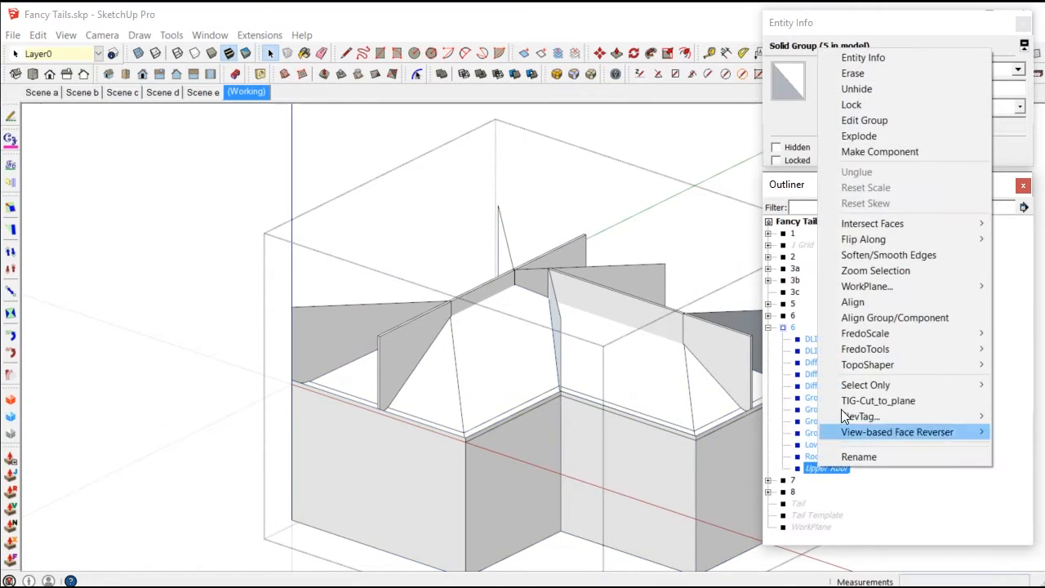
{"action": "left_click", "coordinate": [853, 91]}
{"action": "right_click", "coordinate": [825, 445]}
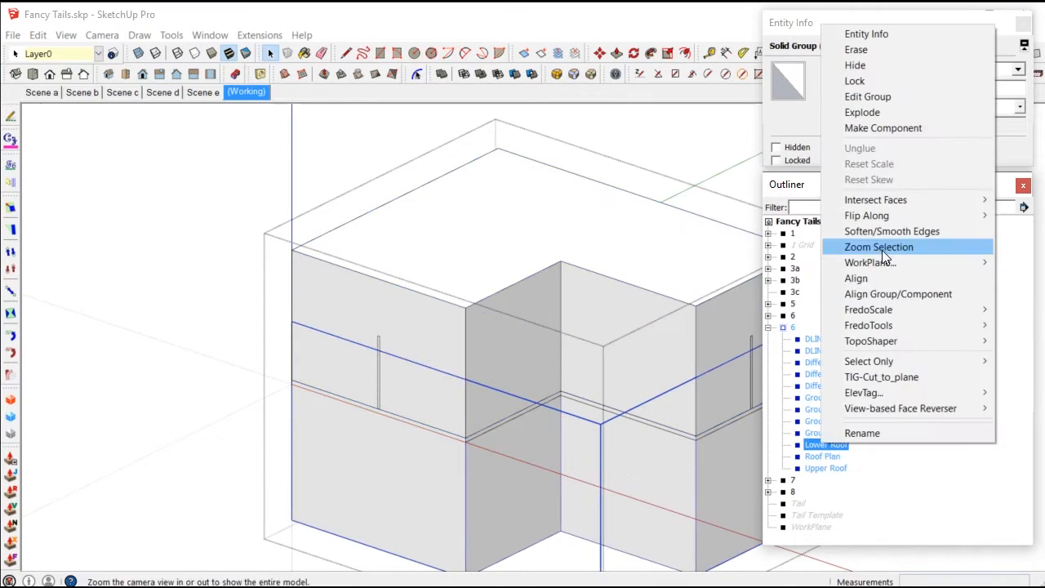
{"action": "left_click", "coordinate": [865, 70]}
Trim the same three ridge-end boards against the Upper Roof solid, working from underneath the block
{"action": "middle_click_drag", "start_coordinate": [491, 384], "coordinate": [560, 143]}
{"action": "scroll", "coordinate": [428, 234], "scroll_direction": "up", "scroll_amount": 2}
{"action": "middle_click_drag", "start_coordinate": [415, 301], "coordinate": [388, 246]}
{"action": "left_click", "coordinate": [403, 247]}
{"action": "left_click", "coordinate": [525, 76]}
{"action": "middle_click_drag", "start_coordinate": [450, 319], "coordinate": [511, 327]}
{"action": "scroll", "coordinate": [685, 355], "scroll_direction": "up", "scroll_amount": 2}
{"action": "scroll", "coordinate": [604, 350], "scroll_direction": "down", "scroll_amount": 2}
{"action": "middle_click_drag", "start_coordinate": [604, 349], "coordinate": [622, 435]}
{"action": "scroll", "coordinate": [692, 374], "scroll_direction": "up", "scroll_amount": 3}
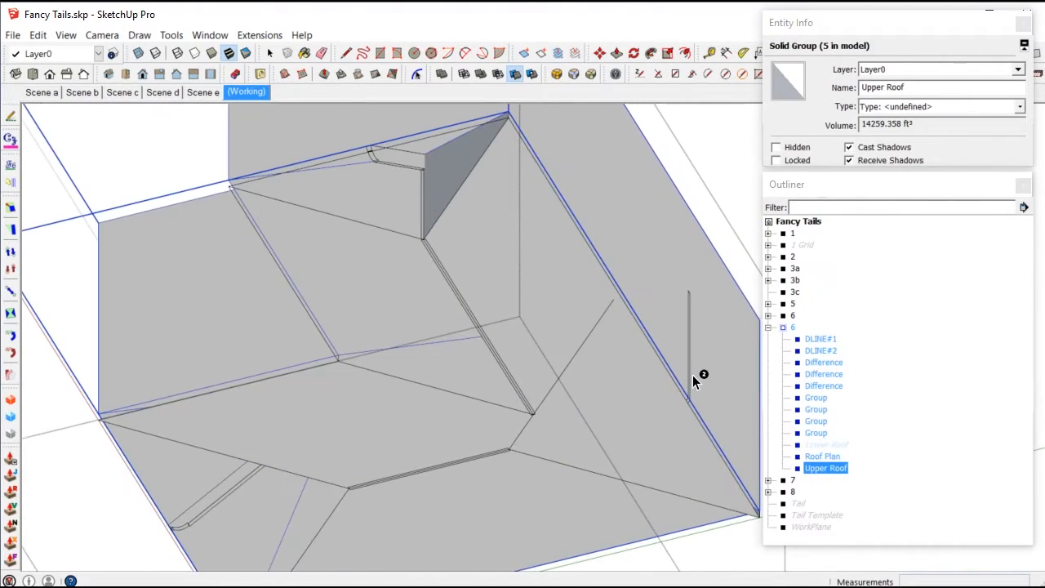
{"action": "scroll", "coordinate": [661, 375], "scroll_direction": "down", "scroll_amount": 3}
{"action": "middle_click_drag", "start_coordinate": [661, 375], "coordinate": [424, 271]}
{"action": "key", "text": "space"}
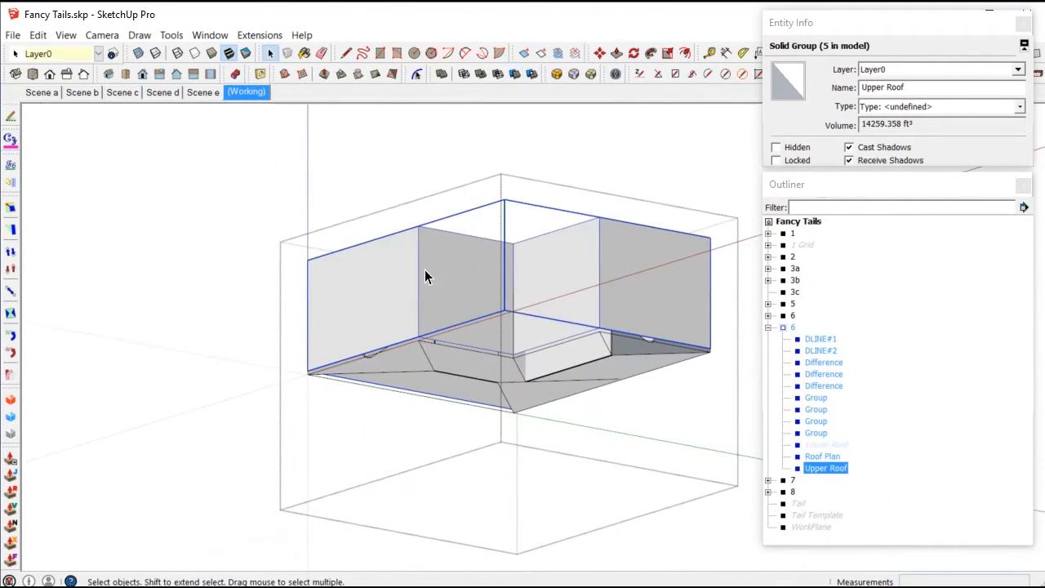
Hide the Upper Roof solid and examine the trimmed tails at the ridge ends up close
{"action": "right_click", "coordinate": [447, 288]}
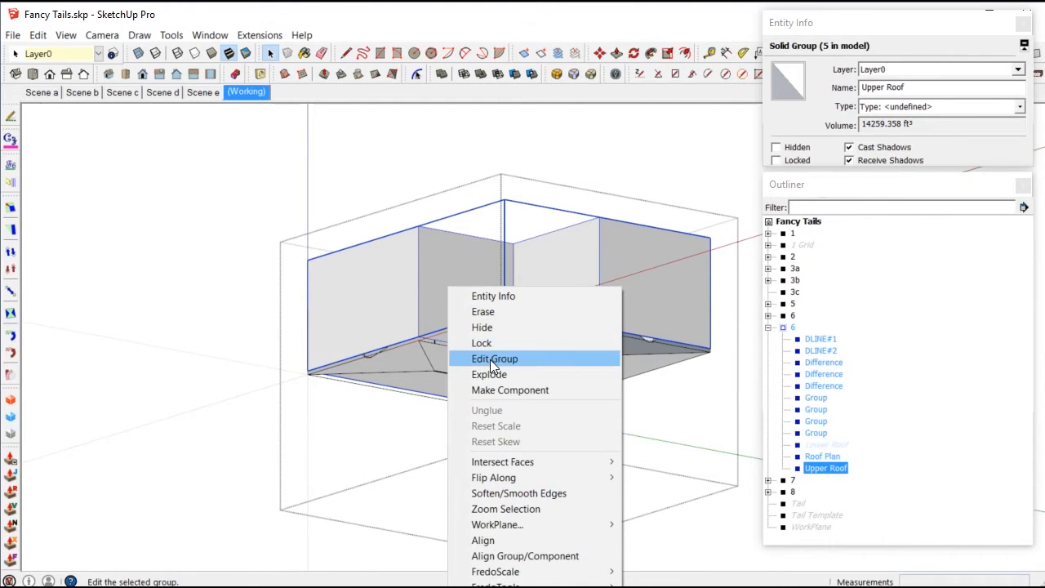
{"action": "left_click", "coordinate": [482, 328]}
{"action": "middle_click_drag", "start_coordinate": [482, 328], "coordinate": [366, 564]}
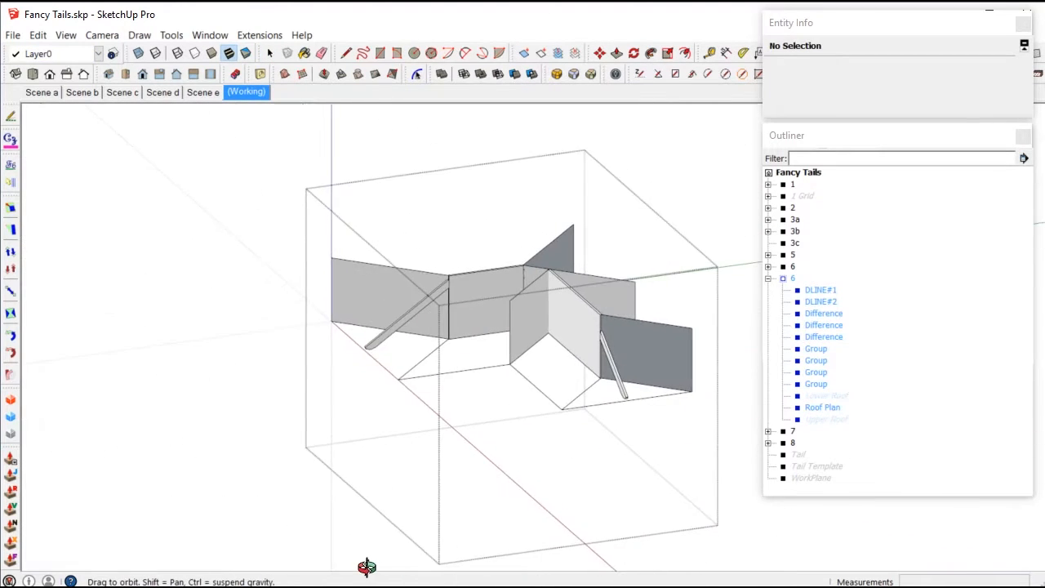
{"action": "scroll", "coordinate": [626, 369], "scroll_direction": "up", "scroll_amount": 5}
{"action": "scroll", "coordinate": [626, 369], "scroll_direction": "up", "scroll_amount": 3}
{"action": "middle_click_drag", "start_coordinate": [642, 408], "coordinate": [658, 317]}
{"action": "scroll", "coordinate": [709, 432], "scroll_direction": "down", "scroll_amount": 8}
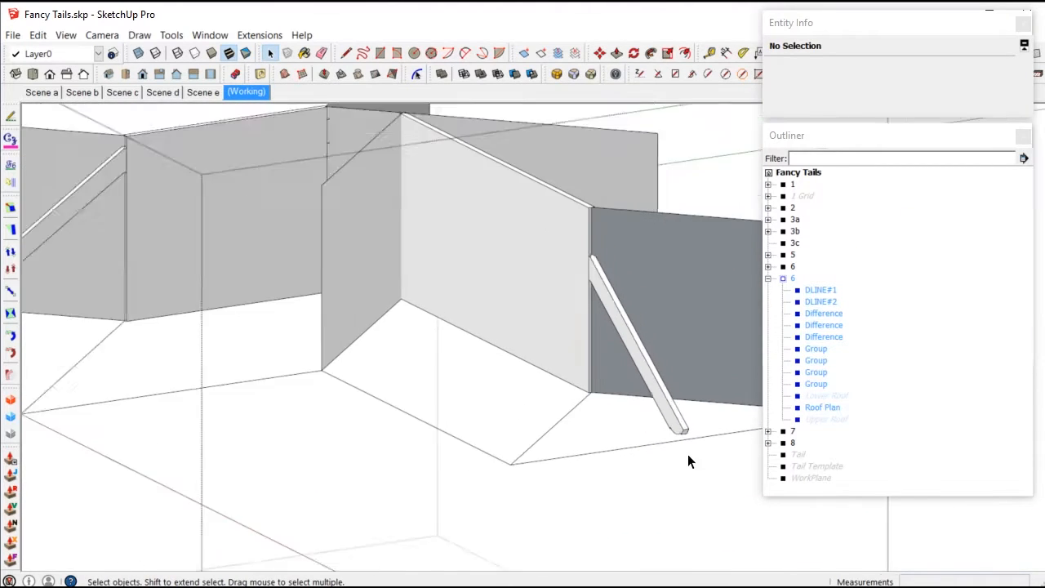
{"action": "middle_click_drag", "start_coordinate": [659, 341], "coordinate": [633, 377]}
{"action": "scroll", "coordinate": [602, 329], "scroll_direction": "up", "scroll_amount": 4}
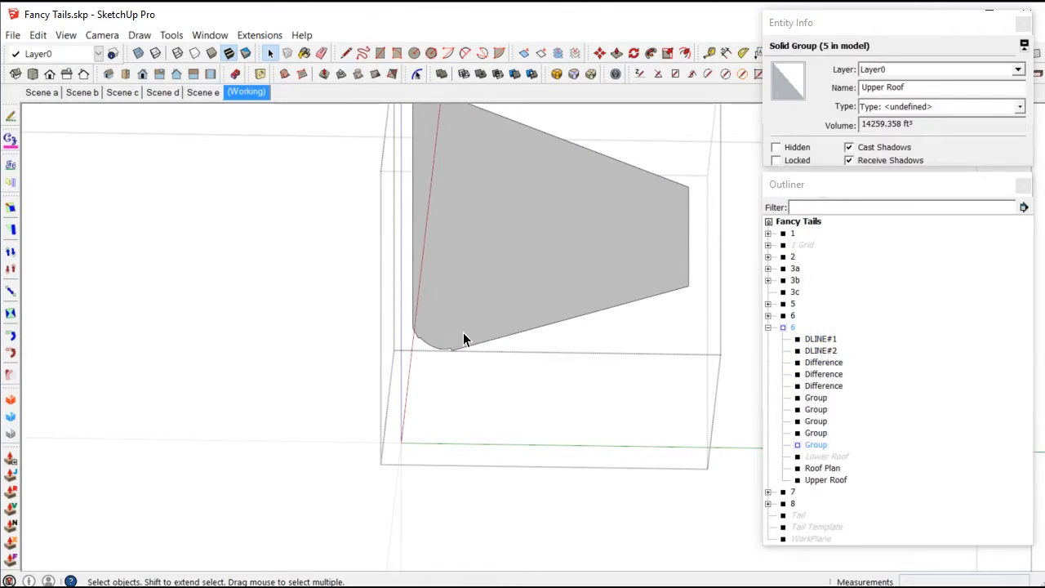
Erase the excess edges around the tail profile in the open face group, leaving only the sloped tail shape
{"action": "double_click", "coordinate": [472, 327]}
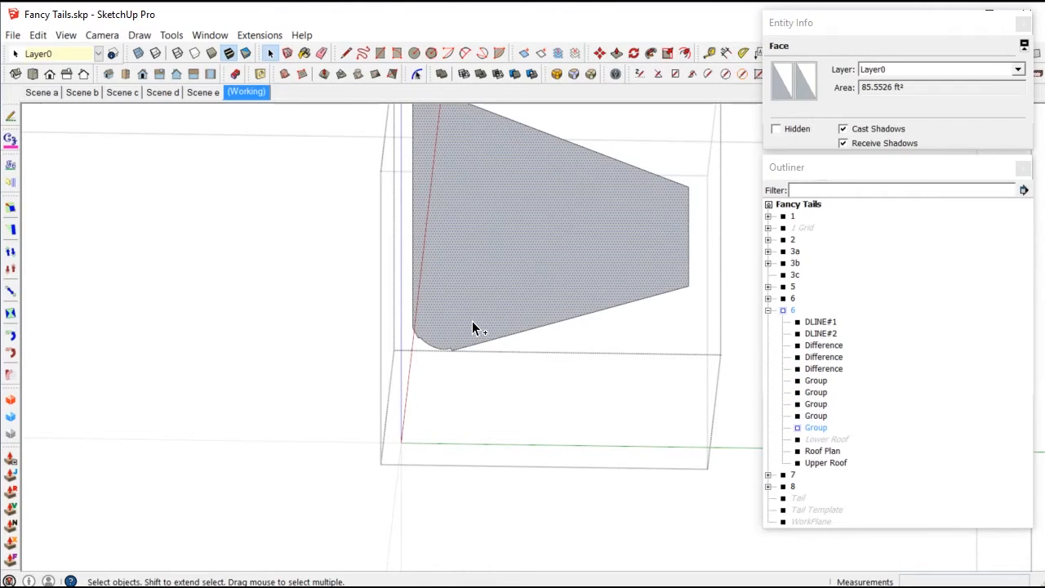
{"action": "key", "text": "Escape"}
{"action": "middle_click_drag", "start_coordinate": [472, 327], "coordinate": [663, 330]}
{"action": "scroll", "coordinate": [664, 326], "scroll_direction": "up", "scroll_amount": 2}
{"action": "key", "text": "e"}
{"action": "left_click_drag", "start_coordinate": [647, 279], "coordinate": [619, 244]}
{"action": "left_click", "coordinate": [637, 269]}
{"action": "left_click", "coordinate": [210, 512]}
{"action": "scroll", "coordinate": [654, 357], "scroll_direction": "down", "scroll_amount": 1}
{"action": "scroll", "coordinate": [642, 401], "scroll_direction": "up", "scroll_amount": 2}
{"action": "left_click", "coordinate": [641, 398]}
{"action": "scroll", "coordinate": [671, 360], "scroll_direction": "down", "scroll_amount": 3}
Select the cleaned tail profile face and inspect its outline down to the rounded eave end
{"action": "key", "text": "space"}
{"action": "left_click", "coordinate": [540, 423]}
{"action": "middle_click_drag", "start_coordinate": [471, 432], "coordinate": [436, 369]}
{"action": "scroll", "coordinate": [522, 444], "scroll_direction": "down", "scroll_amount": 1}
{"action": "scroll", "coordinate": [522, 444], "scroll_direction": "up", "scroll_amount": 3}
{"action": "scroll", "coordinate": [450, 430], "scroll_direction": "up", "scroll_amount": 2}
{"action": "scroll", "coordinate": [367, 446], "scroll_direction": "down", "scroll_amount": 1}
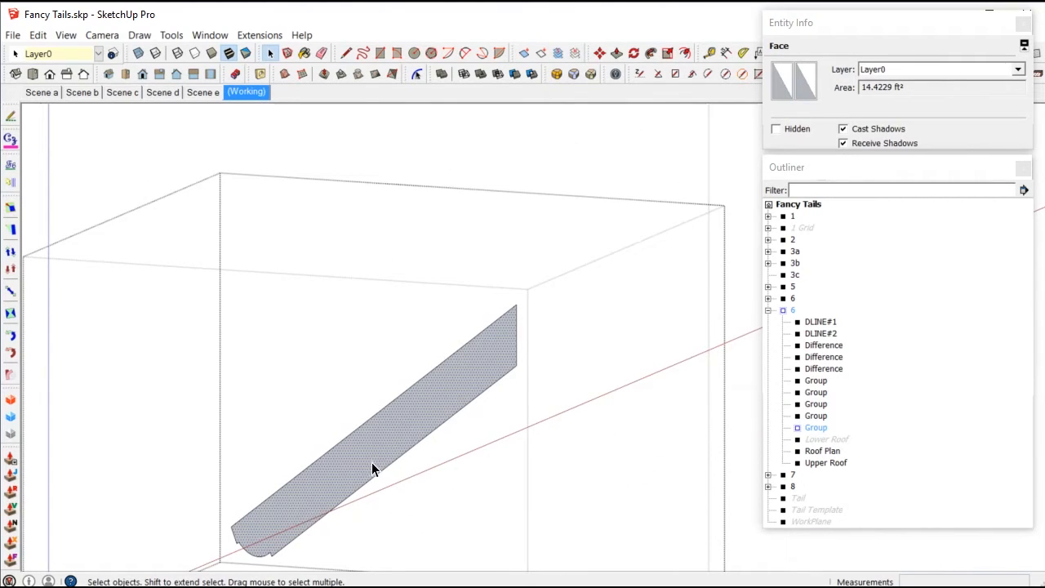
{"action": "scroll", "coordinate": [605, 282], "scroll_direction": "down", "scroll_amount": 1}
{"action": "scroll", "coordinate": [473, 400], "scroll_direction": "up", "scroll_amount": 1}
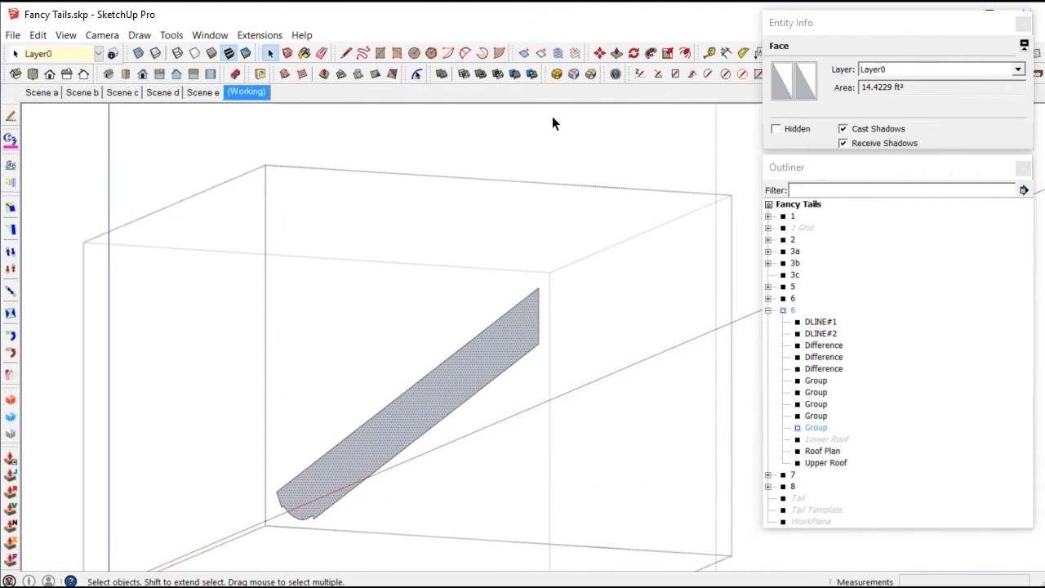
{"action": "left_click", "coordinate": [616, 54]}
{"action": "left_click", "coordinate": [442, 408]}
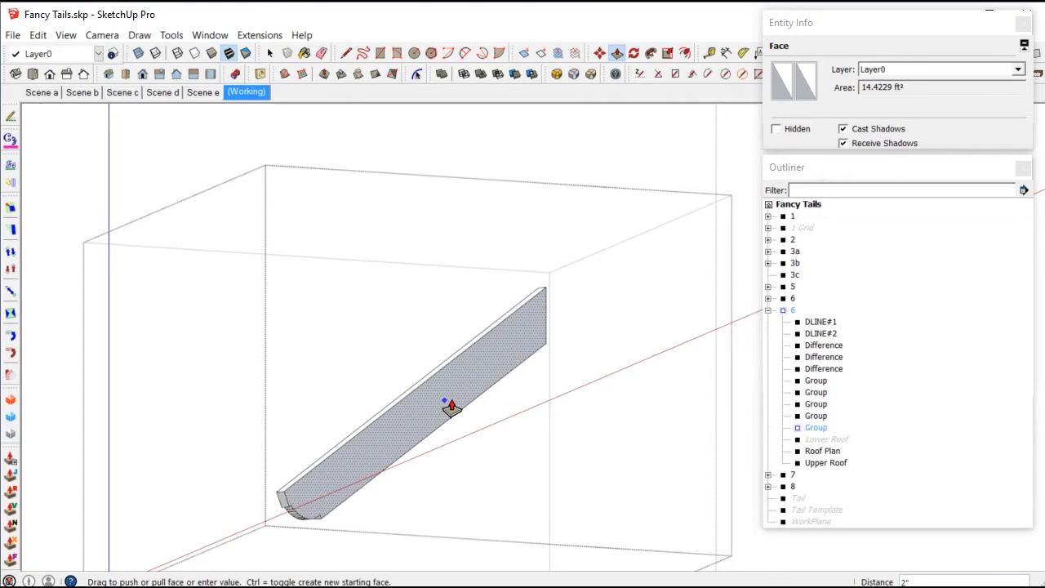
{"action": "key", "text": "Escape"}
{"action": "scroll", "coordinate": [507, 351], "scroll_direction": "down", "scroll_amount": 1}
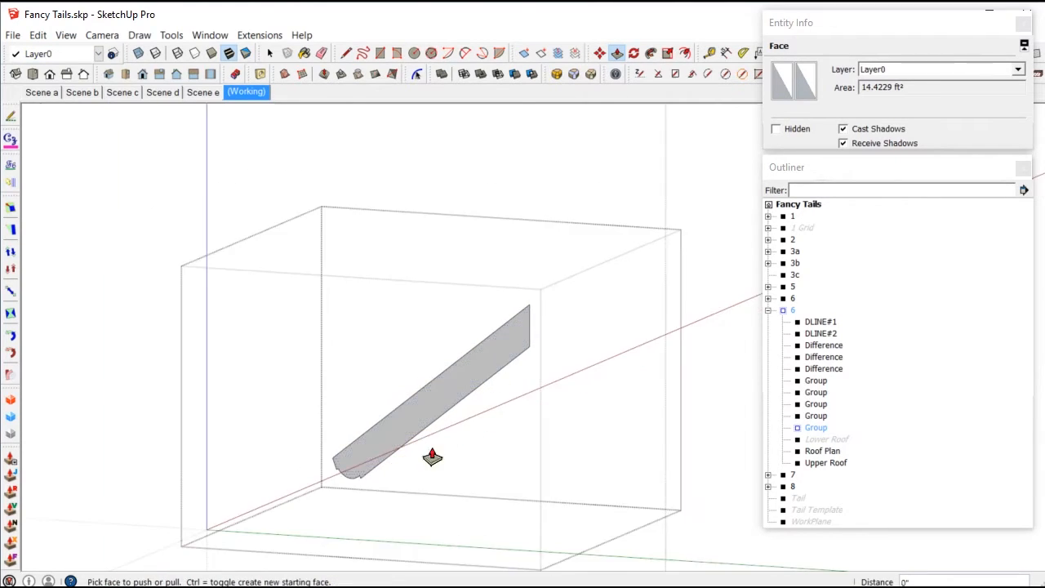
Check the notched edges at the eave end of the tail profile and Push/Pull its face into a solid board
{"action": "scroll", "coordinate": [348, 463], "scroll_direction": "up", "scroll_amount": 3}
{"action": "key", "text": "space"}
{"action": "left_click", "coordinate": [335, 457]}
{"action": "scroll", "coordinate": [335, 457], "scroll_direction": "up", "scroll_amount": 3}
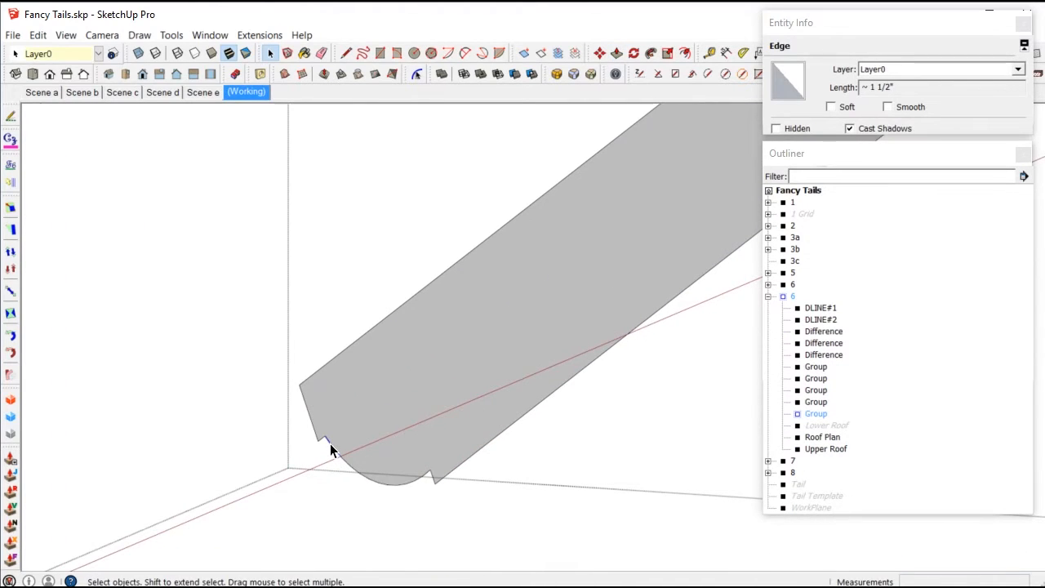
{"action": "mouse_move", "coordinate": [320, 421]}
{"action": "left_mouse_down"}
{"action": "mouse_move", "coordinate": [385, 501]}
{"action": "mouse_move", "coordinate": [434, 511]}
{"action": "left_mouse_up"}
{"action": "left_click", "coordinate": [433, 509]}
{"action": "left_click", "coordinate": [384, 432]}
{"action": "key", "text": "p"}
{"action": "middle_click_drag", "start_coordinate": [384, 432], "coordinate": [588, 465]}
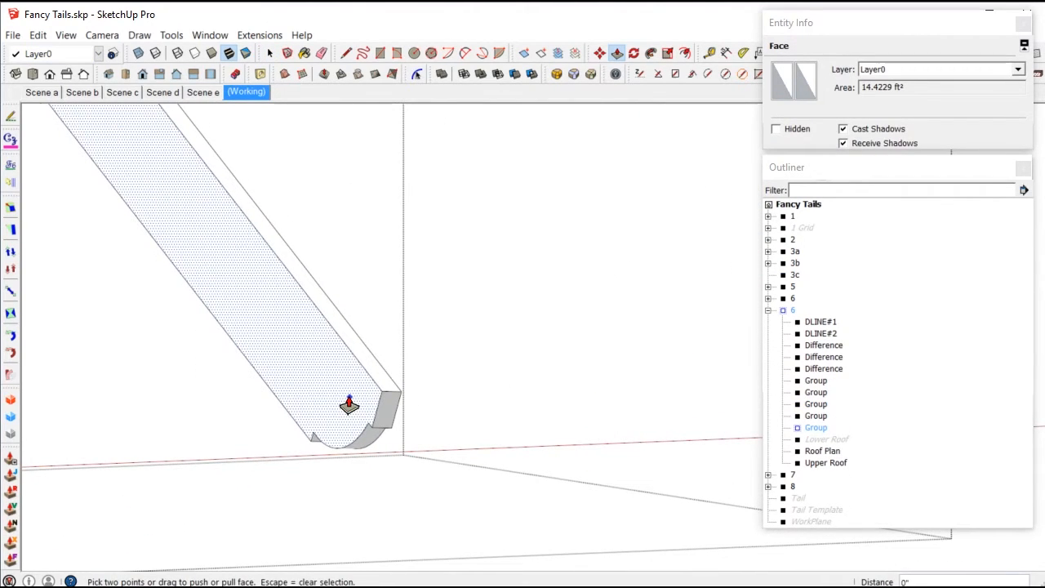
{"action": "left_click_drag", "start_coordinate": [349, 406], "coordinate": [325, 407]}
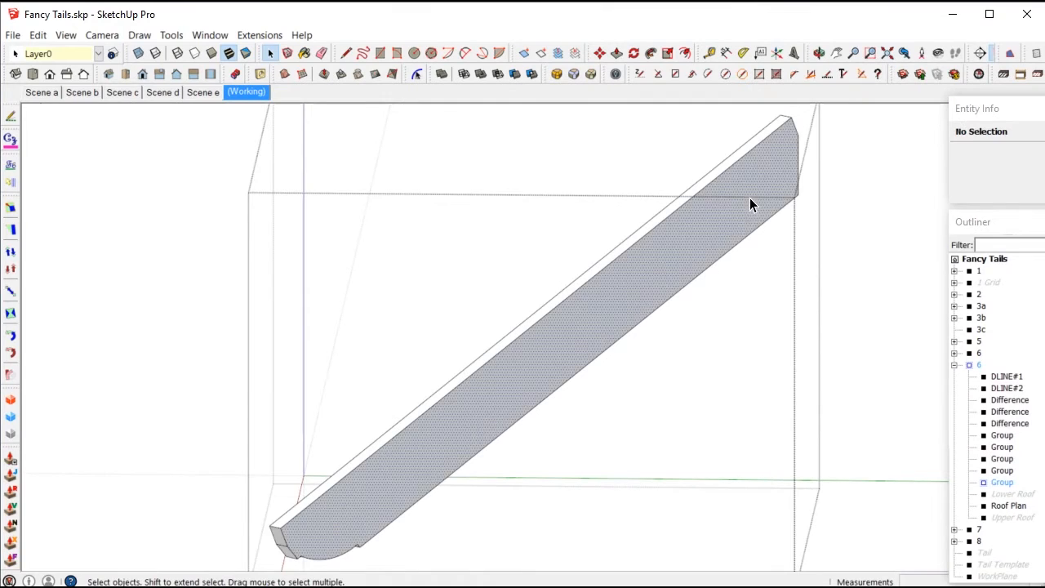
Move the clipped top edge at the tail's upper end outward to square it off, and erase the leftover line on its end face
{"action": "middle_click_drag", "start_coordinate": [751, 204], "coordinate": [343, 261]}
{"action": "scroll", "coordinate": [779, 253], "scroll_direction": "up", "scroll_amount": 3}
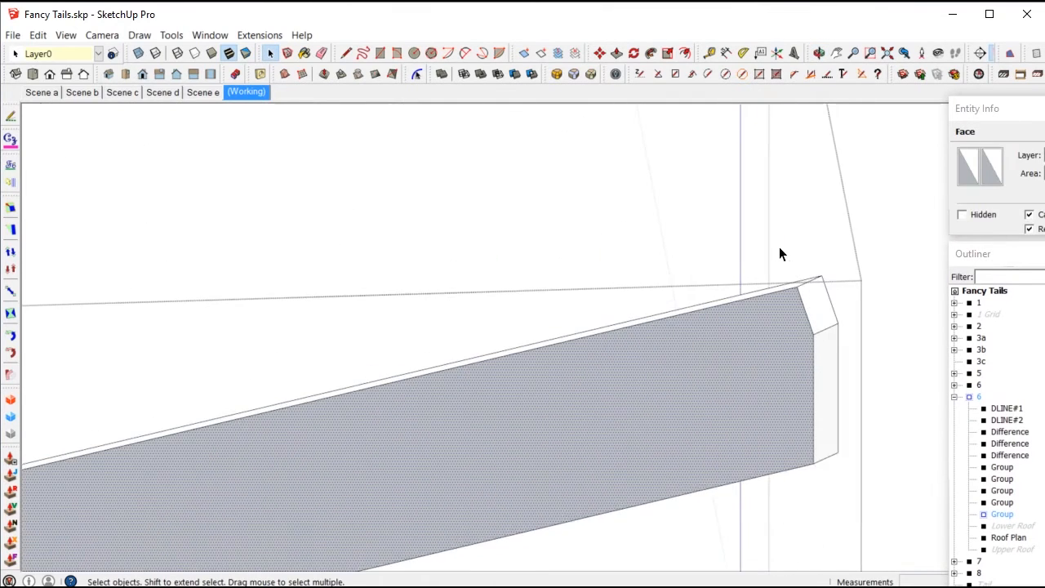
{"action": "left_click", "coordinate": [815, 282]}
{"action": "key", "text": "m"}
{"action": "left_click", "coordinate": [799, 292]}
{"action": "left_click", "coordinate": [818, 287]}
{"action": "key", "text": "e"}
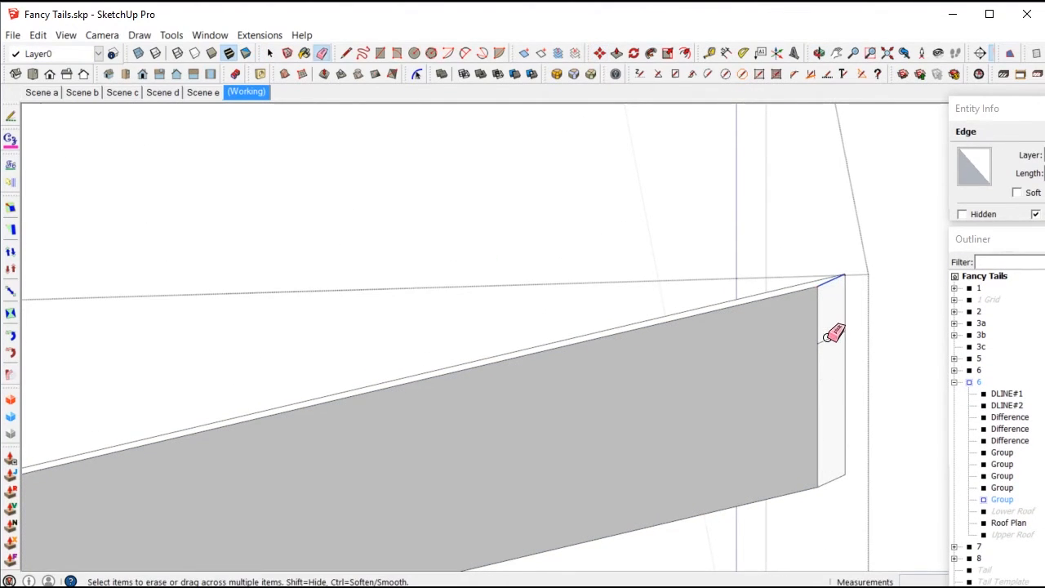
{"action": "left_click", "coordinate": [824, 340]}
{"action": "key", "text": "space"}
{"action": "scroll", "coordinate": [701, 384], "scroll_direction": "down", "scroll_amount": 4}
{"action": "mouse_move", "coordinate": [688, 384]}
{"action": "middle_mouse_down"}
{"action": "mouse_move", "coordinate": [688, 294]}
{"action": "mouse_move", "coordinate": [663, 374]}
{"action": "middle_mouse_up"}
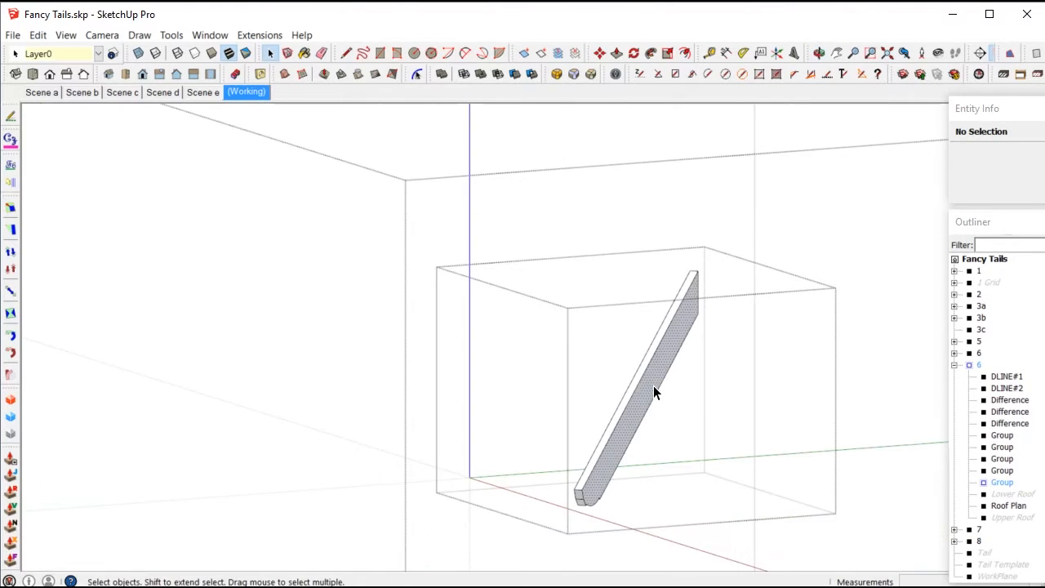
Finish editing the tail group and unhide the Upper Roof solid
{"action": "key", "text": "Escape"}
{"action": "left_click", "coordinate": [655, 386]}
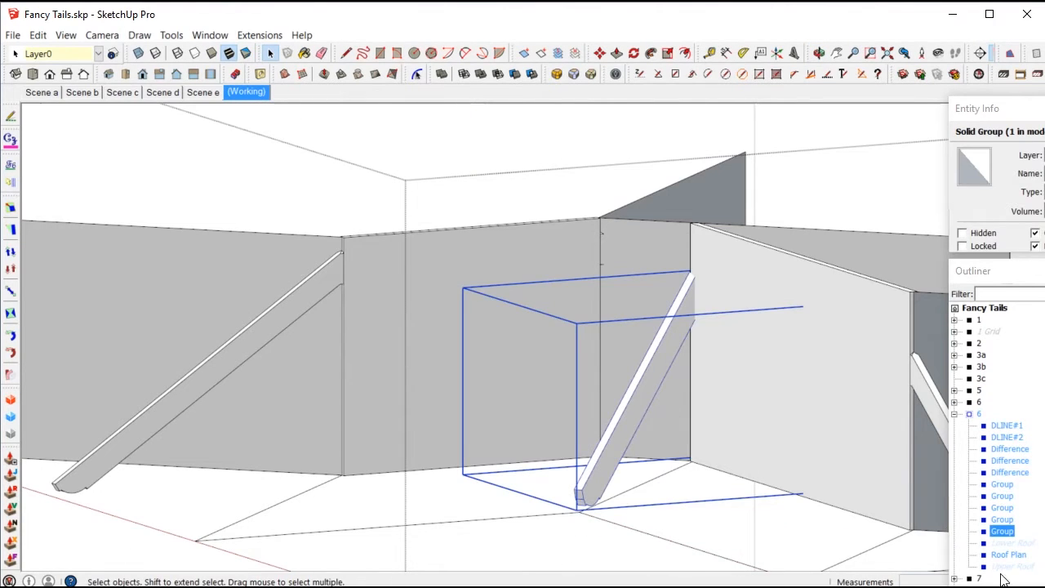
{"action": "left_click", "coordinate": [1004, 567]}
{"action": "right_click", "coordinate": [1004, 567]}
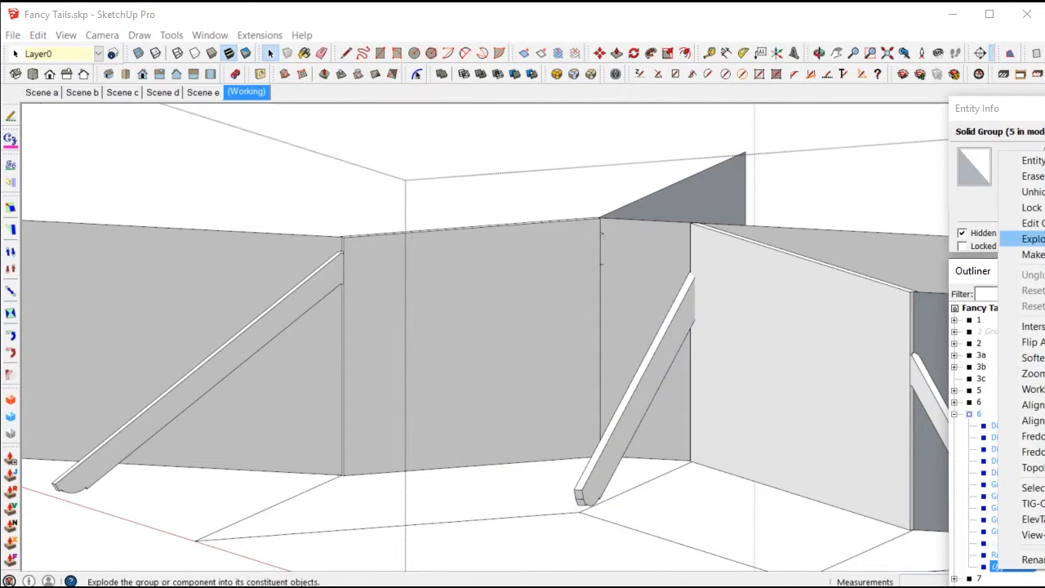
{"action": "left_click", "coordinate": [1035, 192]}
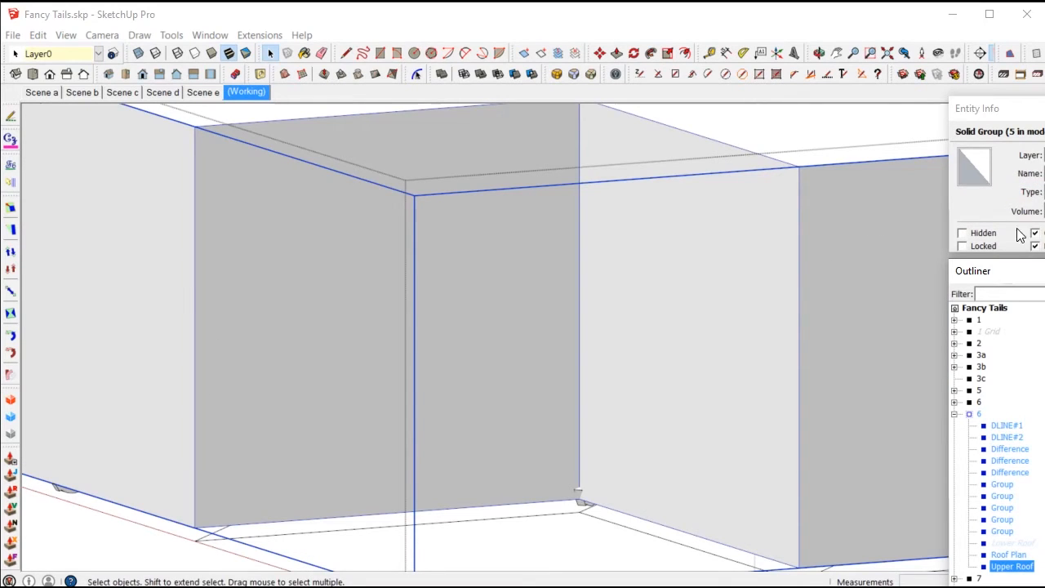
Trim the inside-corner tail against the Upper Roof solid and open the trimmed tail for editing
{"action": "scroll", "coordinate": [487, 296], "scroll_direction": "down", "scroll_amount": 5}
{"action": "middle_click_drag", "start_coordinate": [486, 296], "coordinate": [516, 269]}
{"action": "scroll", "coordinate": [567, 473], "scroll_direction": "up", "scroll_amount": 5}
{"action": "middle_click_drag", "start_coordinate": [567, 473], "coordinate": [511, 406]}
{"action": "left_click", "coordinate": [514, 75]}
{"action": "left_click", "coordinate": [563, 179]}
{"action": "left_click", "coordinate": [631, 425]}
{"action": "double_click", "coordinate": [630, 424]}
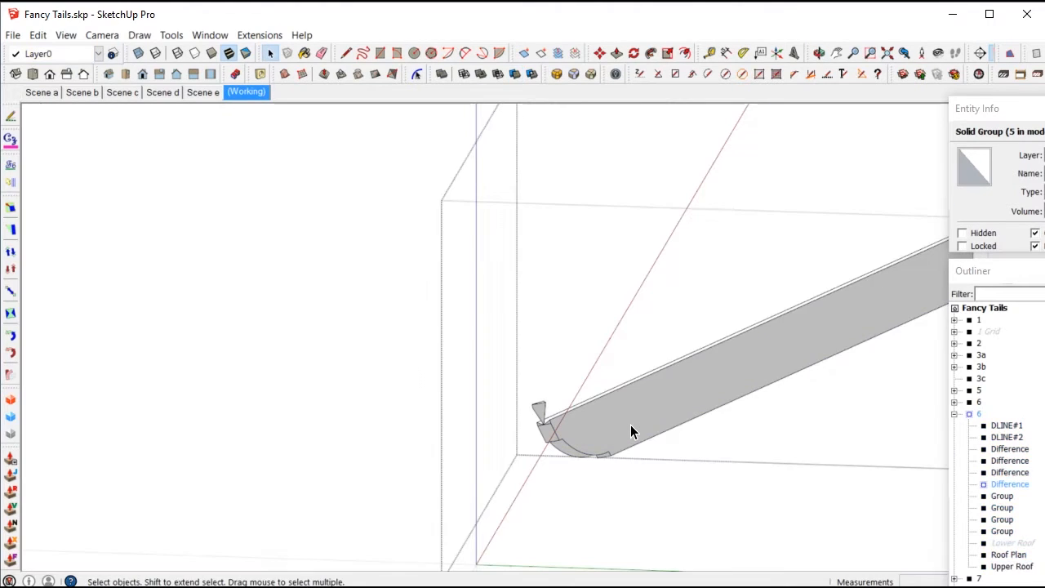
Delete the loose wedge left above the eave end of the trimmed tail
{"action": "scroll", "coordinate": [549, 436], "scroll_direction": "up", "scroll_amount": 3}
{"action": "left_click_drag", "start_coordinate": [488, 390], "coordinate": [488, 390]}
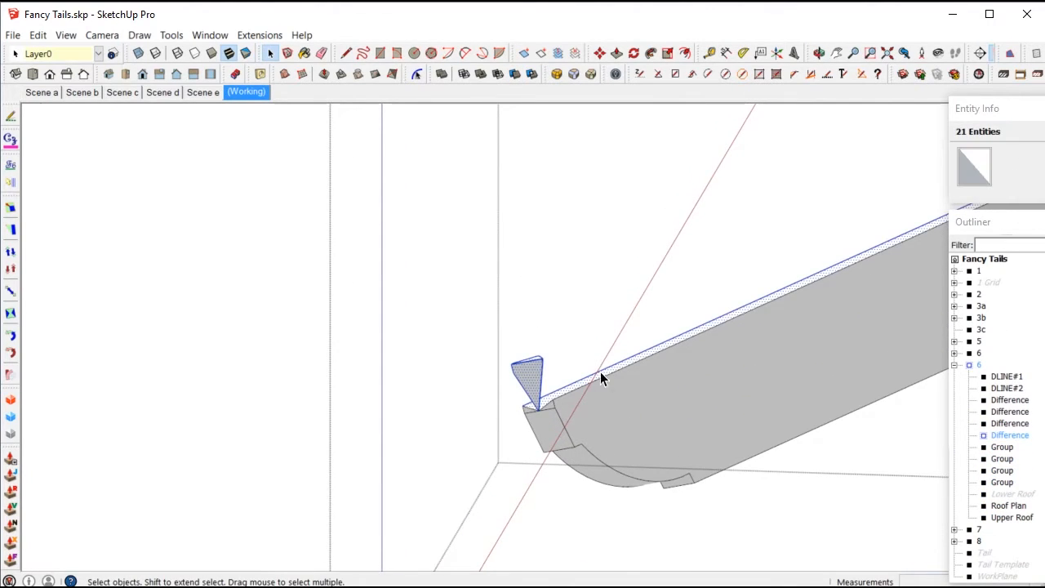
{"action": "left_click", "coordinate": [536, 369]}
{"action": "scroll", "coordinate": [570, 336], "scroll_direction": "up", "scroll_amount": 2}
{"action": "left_click_drag", "start_coordinate": [570, 336], "coordinate": [452, 395]}
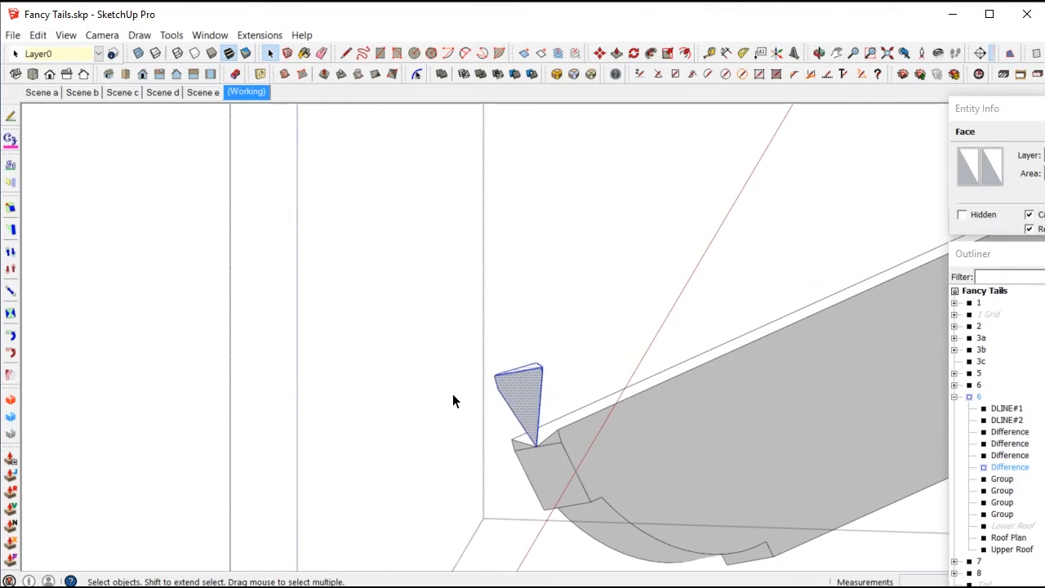
{"action": "key", "text": "Delete"}
Clean up the small triangular facets at the tail's eave end by moving their corners and erasing the leftover edges
{"action": "scroll", "coordinate": [552, 455], "scroll_direction": "up", "scroll_amount": 4}
{"action": "middle_click_drag", "start_coordinate": [550, 449], "coordinate": [553, 477]}
{"action": "scroll", "coordinate": [553, 484], "scroll_direction": "up", "scroll_amount": 2}
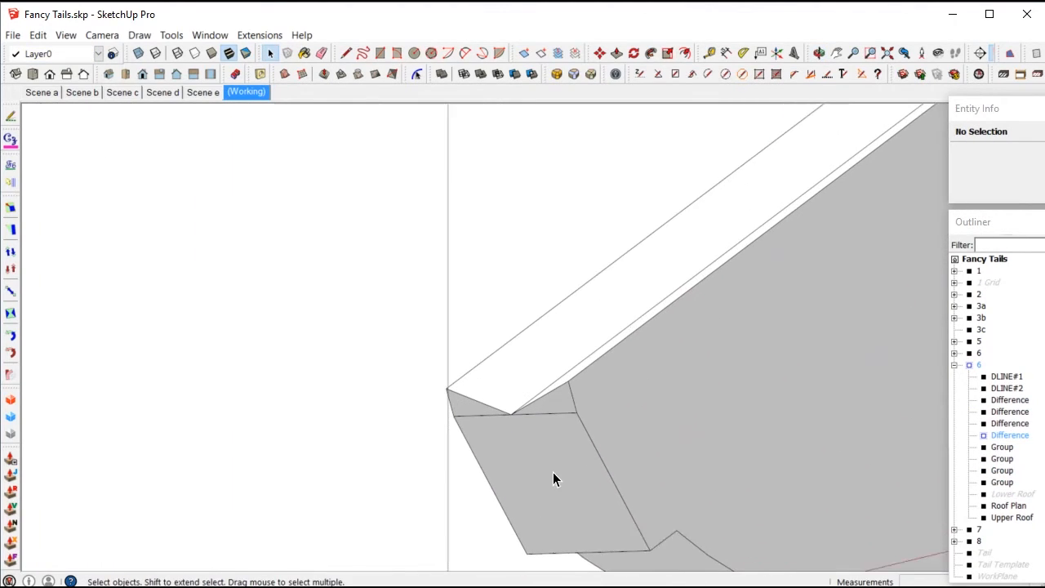
{"action": "left_click", "coordinate": [564, 390]}
{"action": "key", "text": "m"}
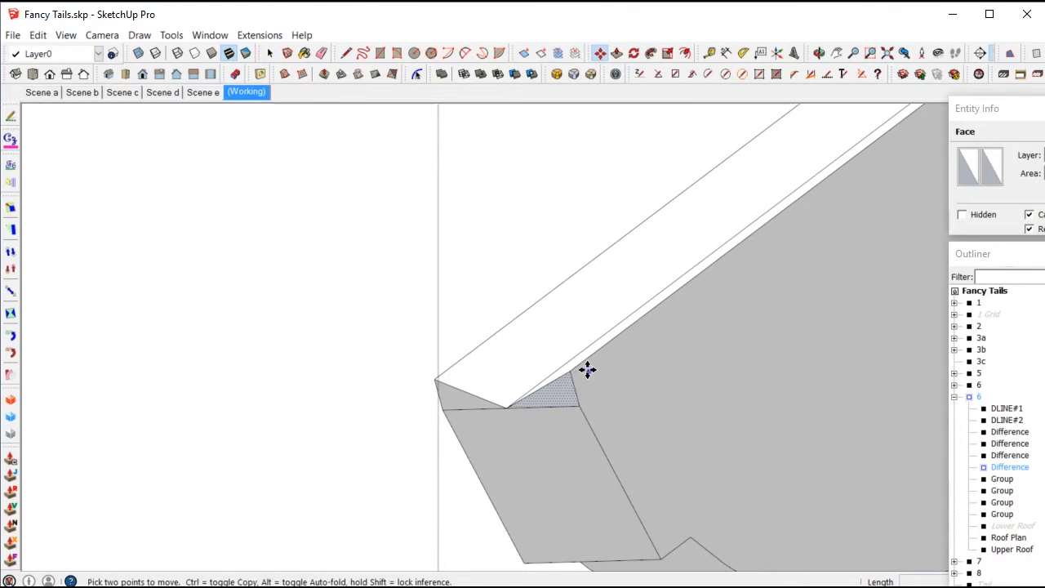
{"action": "key", "text": "ctrl+t"}
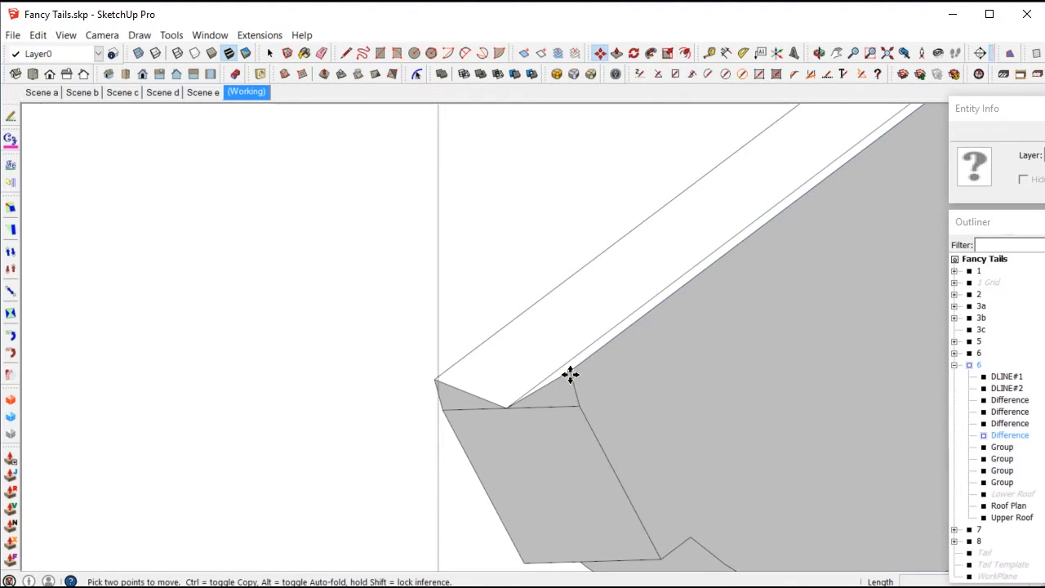
{"action": "middle_click_drag", "start_coordinate": [567, 443], "coordinate": [484, 325]}
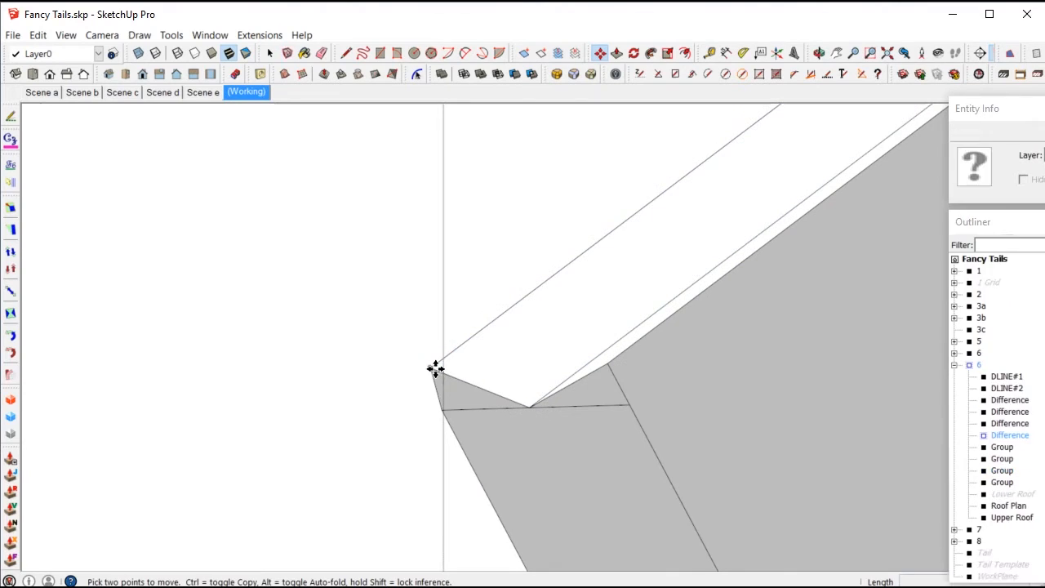
{"action": "scroll", "coordinate": [583, 394], "scroll_direction": "up", "scroll_amount": 3}
{"action": "left_click", "coordinate": [439, 403]}
{"action": "scroll", "coordinate": [568, 397], "scroll_direction": "down", "scroll_amount": 6}
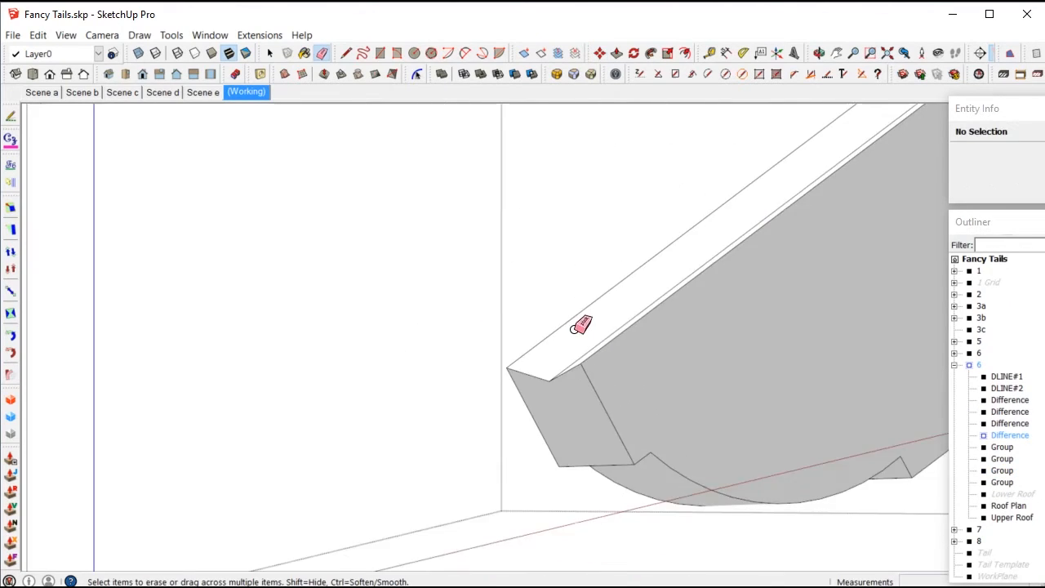
Finish editing the trimmed tail and hide the Upper Roof solid
{"action": "key", "text": "space"}
{"action": "key", "text": "Escape"}
{"action": "scroll", "coordinate": [632, 379], "scroll_direction": "down", "scroll_amount": 3}
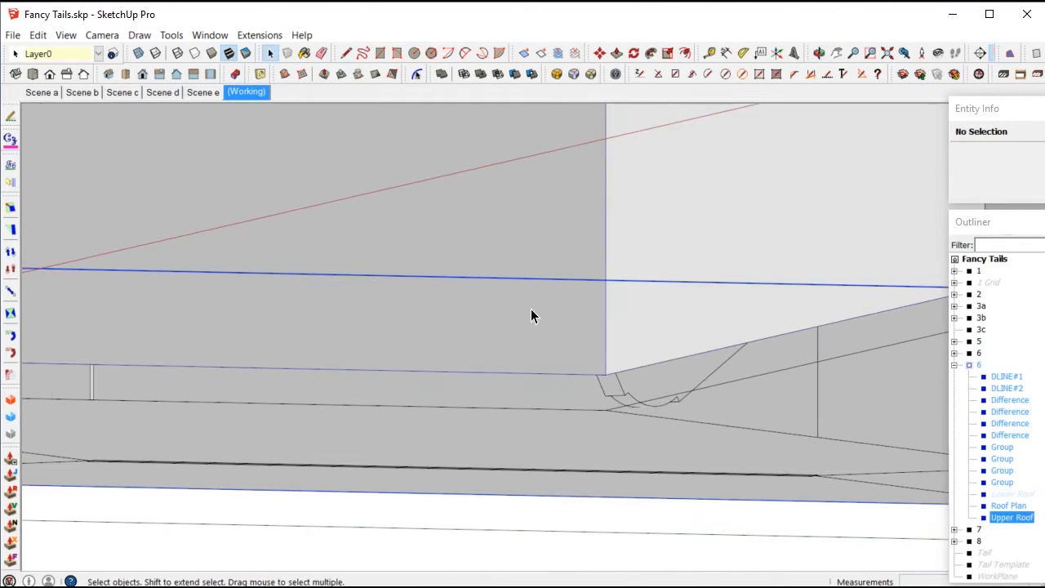
{"action": "right_click", "coordinate": [531, 309]}
{"action": "left_click", "coordinate": [572, 347]}
{"action": "scroll", "coordinate": [576, 384], "scroll_direction": "down", "scroll_amount": 3}
{"action": "middle_click_drag", "start_coordinate": [579, 403], "coordinate": [306, 256]}
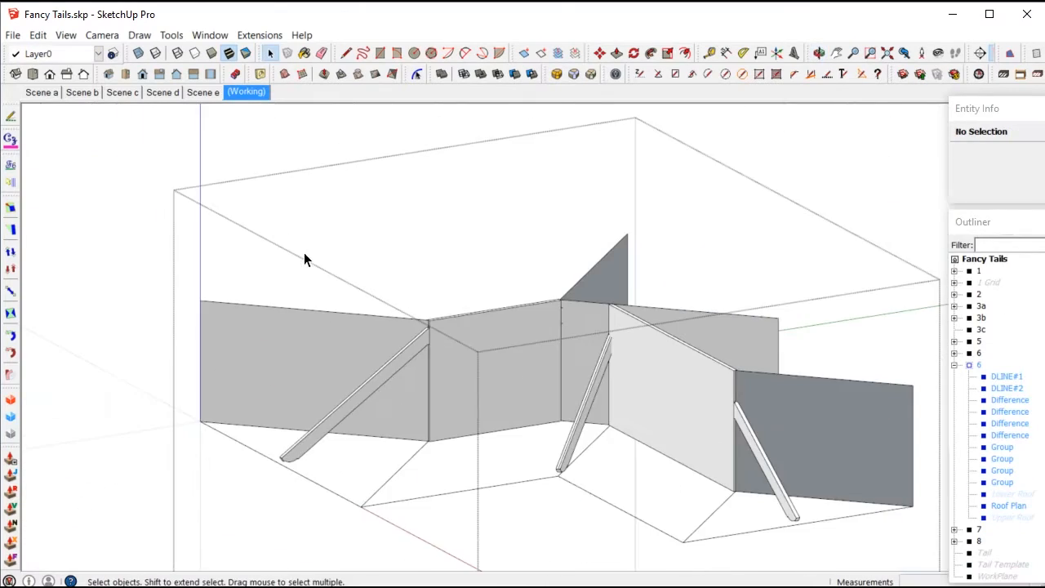
Inspect the trimmed tail at the inside corner and unhide the Lower Roof solid
{"action": "scroll", "coordinate": [306, 257], "scroll_direction": "down", "scroll_amount": 2}
{"action": "scroll", "coordinate": [555, 446], "scroll_direction": "up", "scroll_amount": 8}
{"action": "middle_click_drag", "start_coordinate": [517, 470], "coordinate": [549, 376]}
{"action": "scroll", "coordinate": [549, 374], "scroll_direction": "down", "scroll_amount": 5}
{"action": "key", "text": "Escape"}
{"action": "triple_click", "coordinate": [477, 379]}
{"action": "left_click", "coordinate": [1013, 544]}
{"action": "right_click", "coordinate": [999, 547]}
{"action": "left_click", "coordinate": [1036, 170]}
Delete the waste face below the tail outline in the first face group and erase the stray edges at its eave end
{"action": "triple_click", "coordinate": [491, 357]}
{"action": "key", "text": "Delete"}
{"action": "key", "text": "e"}
{"action": "scroll", "coordinate": [458, 407], "scroll_direction": "up", "scroll_amount": 3}
{"action": "left_click", "coordinate": [360, 449]}
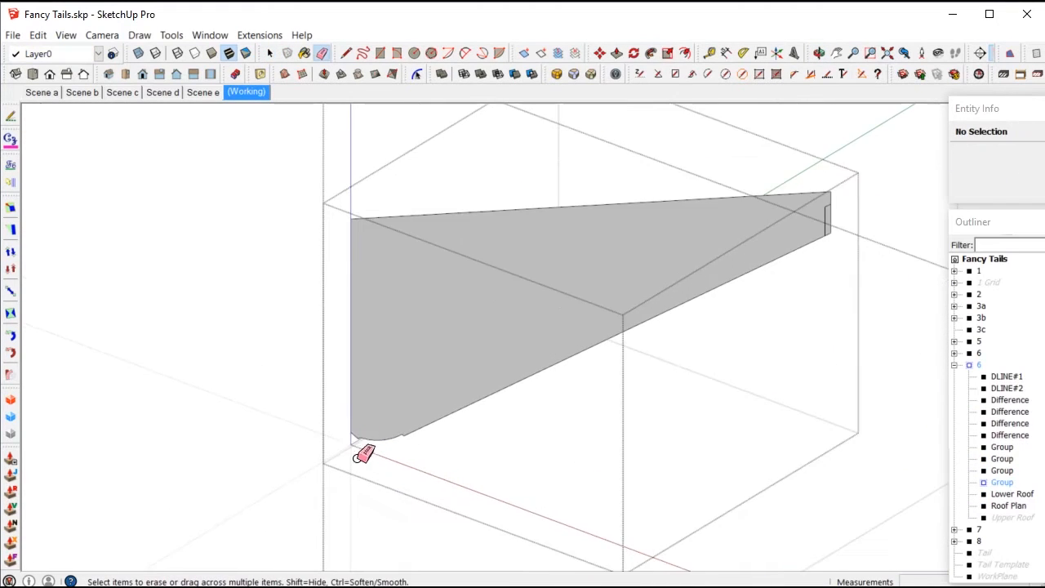
Delete the waste face in the face group on the other side of the block and erase its leftover edges
{"action": "scroll", "coordinate": [662, 260], "scroll_direction": "down", "scroll_amount": 2}
{"action": "key", "text": "space"}
{"action": "middle_click_drag", "start_coordinate": [572, 343], "coordinate": [981, 409]}
{"action": "left_click", "coordinate": [388, 210]}
{"action": "triple_click", "coordinate": [397, 202]}
{"action": "key", "text": "Delete"}
{"action": "scroll", "coordinate": [582, 175], "scroll_direction": "up", "scroll_amount": 5}
{"action": "key", "text": "e"}
{"action": "left_click_drag", "start_coordinate": [564, 441], "coordinate": [621, 409]}
{"action": "scroll", "coordinate": [939, 340], "scroll_direction": "down", "scroll_amount": 2}
{"action": "key", "text": "space"}
Open another face group and erase the excess edges around its tail outline
{"action": "left_click", "coordinate": [850, 335]}
{"action": "scroll", "coordinate": [424, 319], "scroll_direction": "down", "scroll_amount": 3}
{"action": "double_click", "coordinate": [572, 319]}
{"action": "scroll", "coordinate": [580, 319], "scroll_direction": "up", "scroll_amount": 5}
{"action": "key", "text": "e"}
{"action": "left_click", "coordinate": [588, 306]}
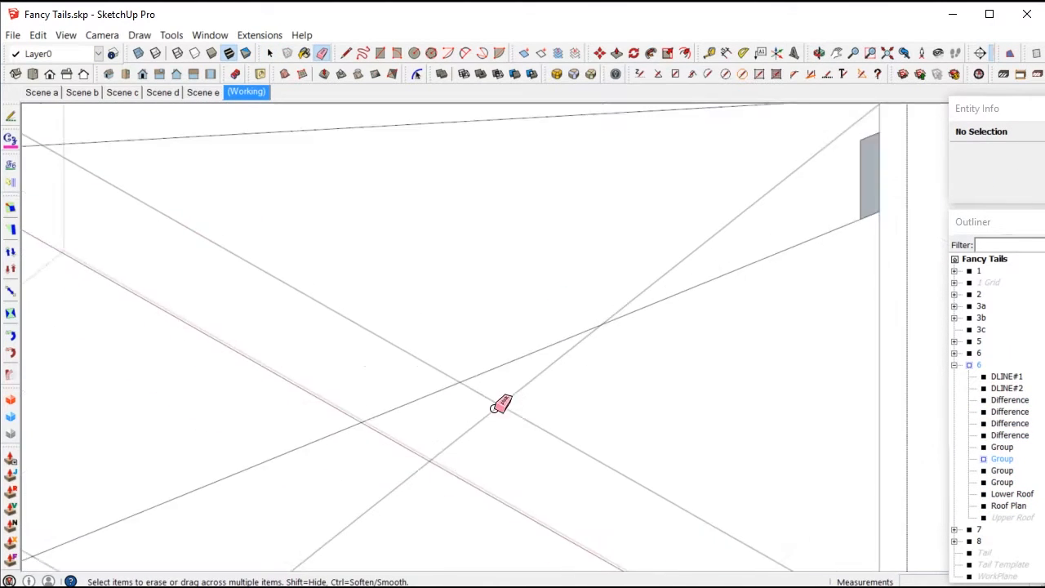
{"action": "scroll", "coordinate": [877, 221], "scroll_direction": "down", "scroll_amount": 5}
{"action": "scroll", "coordinate": [406, 410], "scroll_direction": "up", "scroll_amount": 5}
{"action": "left_click", "coordinate": [427, 374]}
{"action": "scroll", "coordinate": [473, 355], "scroll_direction": "down", "scroll_amount": 4}
Draw a vertical line across the face in the opened face group and finish editing the group
{"action": "key", "text": "space"}
{"action": "left_click", "coordinate": [548, 340]}
{"action": "triple_click", "coordinate": [527, 224]}
{"action": "key", "text": "l"}
{"action": "left_click", "coordinate": [464, 404]}
{"action": "left_click", "coordinate": [464, 226]}
{"action": "key", "text": "space"}
{"action": "key", "text": "Escape"}
{"action": "scroll", "coordinate": [479, 416], "scroll_direction": "down", "scroll_amount": 3}
{"action": "middle_click_drag", "start_coordinate": [479, 416], "coordinate": [519, 416]}
Erase the excess edge in the remaining face group and return to viewing the whole block
{"action": "scroll", "coordinate": [347, 379], "scroll_direction": "up", "scroll_amount": 4}
{"action": "triple_click", "coordinate": [343, 377]}
{"action": "key", "text": "i"}
{"action": "scroll", "coordinate": [537, 231], "scroll_direction": "up", "scroll_amount": 5}
{"action": "key", "text": "e"}
{"action": "scroll", "coordinate": [558, 131], "scroll_direction": "down", "scroll_amount": 5}
{"action": "scroll", "coordinate": [384, 441], "scroll_direction": "up", "scroll_amount": 5}
{"action": "left_click", "coordinate": [433, 474]}
{"action": "scroll", "coordinate": [416, 368], "scroll_direction": "down", "scroll_amount": 5}
{"action": "mouse_move", "coordinate": [411, 270]}
{"action": "middle_mouse_down"}
{"action": "mouse_move", "coordinate": [534, 254]}
{"action": "mouse_move", "coordinate": [488, 162]}
{"action": "middle_mouse_up"}
{"action": "scroll", "coordinate": [488, 162], "scroll_direction": "down", "scroll_amount": 3}
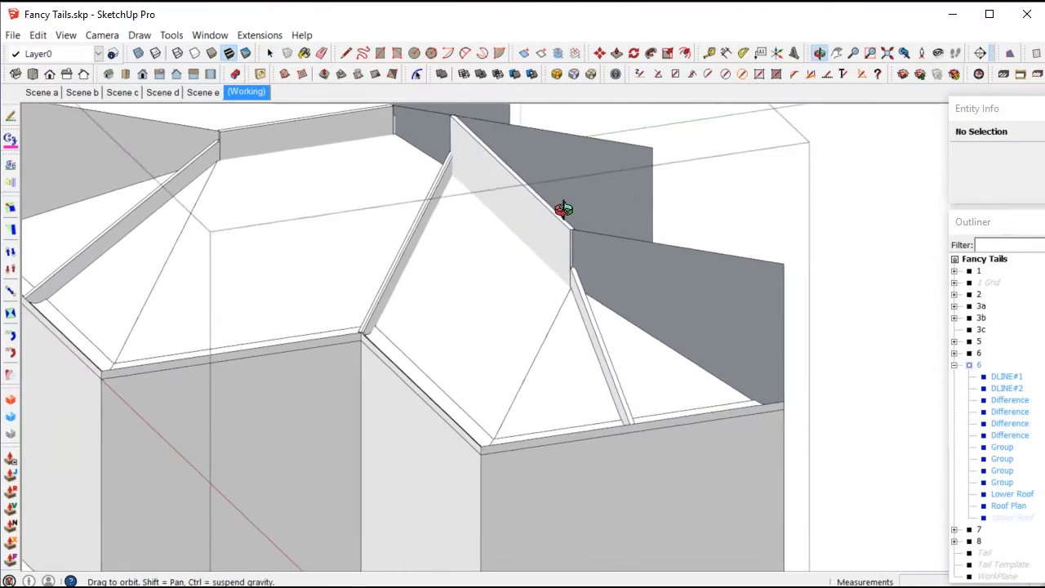
Hide the Lower Roof solid and unhide the Upper Roof solid
{"action": "middle_click_drag", "start_coordinate": [563, 207], "coordinate": [450, 306]}
{"action": "scroll", "coordinate": [202, 286], "scroll_direction": "up", "scroll_amount": 3}
{"action": "scroll", "coordinate": [302, 417], "scroll_direction": "down", "scroll_amount": 2}
{"action": "right_click", "coordinate": [321, 455]}
{"action": "left_click", "coordinate": [351, 102]}
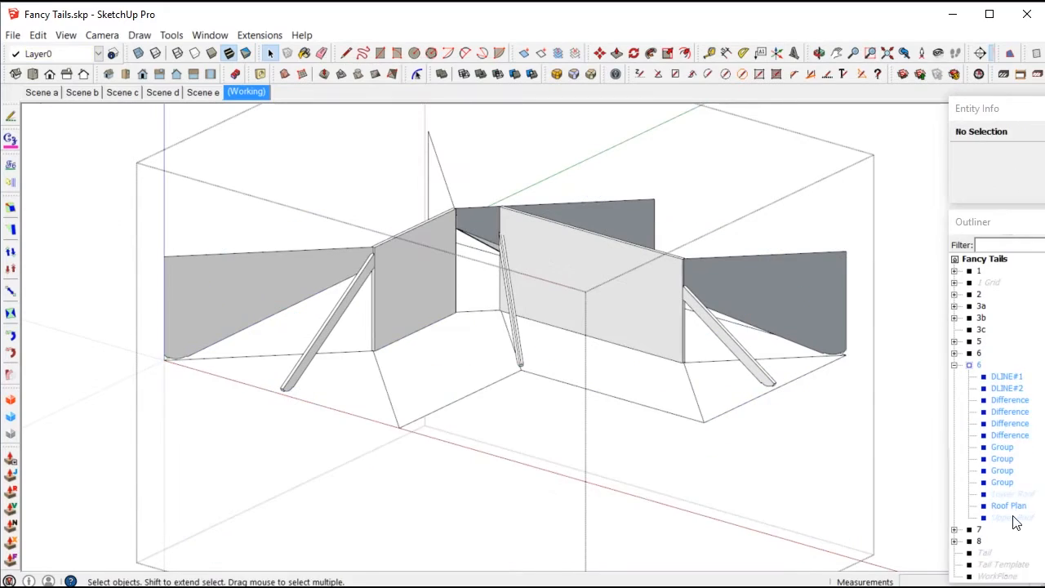
{"action": "left_click", "coordinate": [1009, 517]}
{"action": "right_click", "coordinate": [996, 566]}
{"action": "left_click", "coordinate": [1017, 193]}
{"action": "left_click_drag", "start_coordinate": [1044, 113], "coordinate": [1028, 98]}
Delete the Roof Plan group from beneath the roof solids
{"action": "scroll", "coordinate": [334, 285], "scroll_direction": "down", "scroll_amount": 2}
{"action": "middle_click_drag", "start_coordinate": [319, 401], "coordinate": [318, 285]}
{"action": "double_click", "coordinate": [325, 228]}
{"action": "left_click", "coordinate": [325, 229]}
{"action": "key", "text": "Escape"}
{"action": "left_click", "coordinate": [438, 371]}
{"action": "middle_click_drag", "start_coordinate": [325, 229], "coordinate": [424, 369]}
{"action": "key", "text": "Delete"}
Open the end face group and remove the waste above the tail outline, leaving only the sloped tail band
{"action": "scroll", "coordinate": [424, 370], "scroll_direction": "up", "scroll_amount": 2}
{"action": "triple_click", "coordinate": [423, 369]}
{"action": "key", "text": "Escape"}
{"action": "scroll", "coordinate": [424, 370], "scroll_direction": "down", "scroll_amount": 2}
{"action": "scroll", "coordinate": [327, 352], "scroll_direction": "up", "scroll_amount": 3}
{"action": "double_click", "coordinate": [327, 352]}
{"action": "triple_click", "coordinate": [316, 351]}
{"action": "key", "text": "ctrl+t"}
{"action": "scroll", "coordinate": [244, 392], "scroll_direction": "up", "scroll_amount": 3}
{"action": "left_click", "coordinate": [316, 315]}
{"action": "key", "text": "e"}
{"action": "scroll", "coordinate": [616, 203], "scroll_direction": "up", "scroll_amount": 3}
{"action": "left_click_drag", "start_coordinate": [546, 186], "coordinate": [576, 198]}
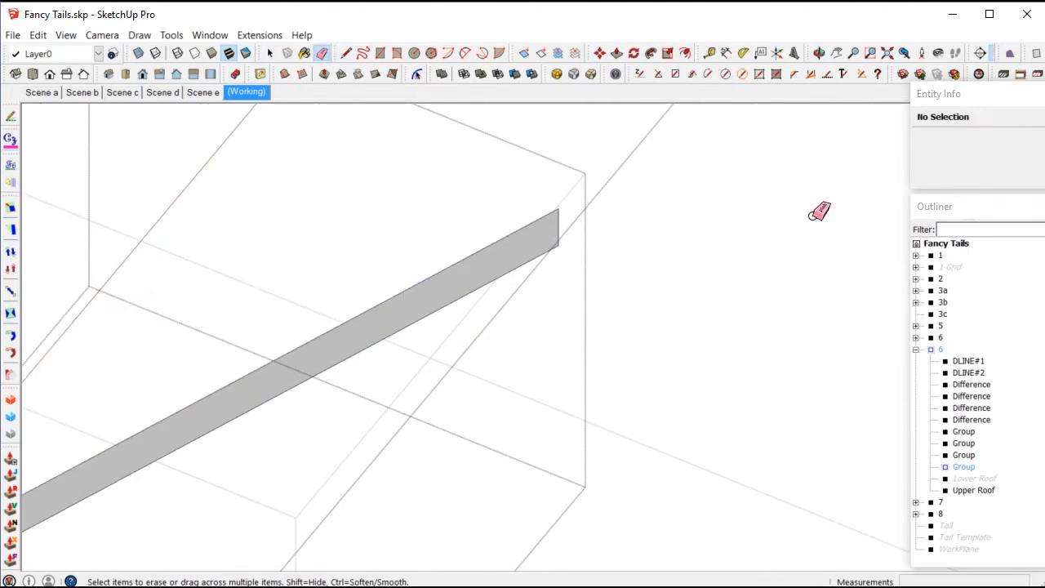
Open the next hip board group and erase the waste above its tail outline, then close the group
{"action": "scroll", "coordinate": [762, 215], "scroll_direction": "down", "scroll_amount": 3}
{"action": "key", "text": "space"}
{"action": "mouse_move", "coordinate": [262, 428]}
{"action": "middle_mouse_down"}
{"action": "mouse_move", "coordinate": [469, 435]}
{"action": "mouse_move", "coordinate": [622, 376]}
{"action": "middle_mouse_up"}
{"action": "double_click", "coordinate": [622, 376]}
{"action": "scroll", "coordinate": [103, 427], "scroll_direction": "down", "scroll_amount": 2}
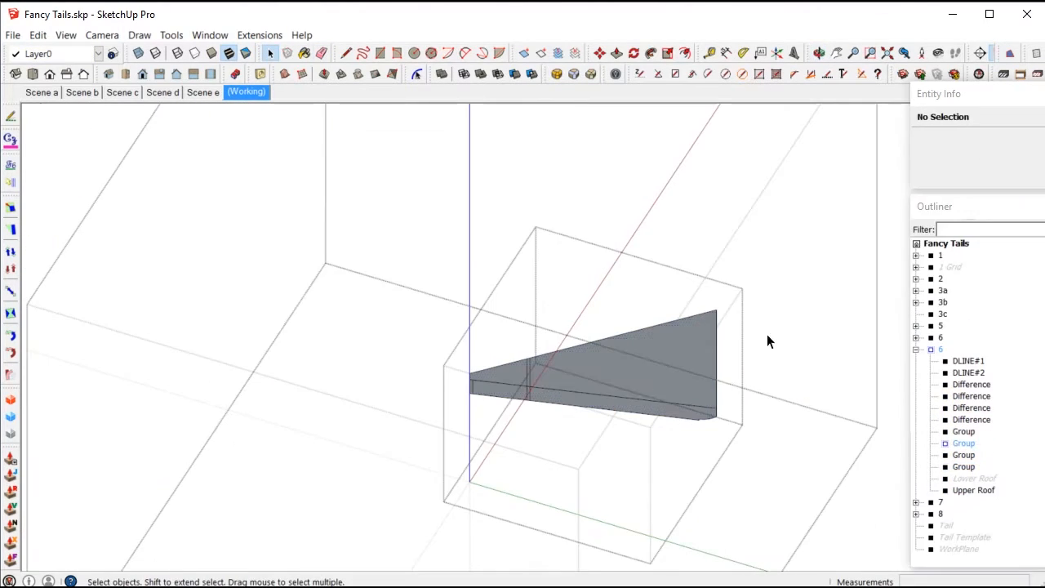
{"action": "key", "text": "e"}
{"action": "left_click_drag", "start_coordinate": [637, 319], "coordinate": [506, 371]}
{"action": "scroll", "coordinate": [504, 374], "scroll_direction": "up", "scroll_amount": 4}
{"action": "scroll", "coordinate": [457, 367], "scroll_direction": "down", "scroll_amount": 2}
{"action": "key", "text": "space"}
{"action": "scroll", "coordinate": [544, 406], "scroll_direction": "down", "scroll_amount": 7}
{"action": "left_click", "coordinate": [664, 400]}
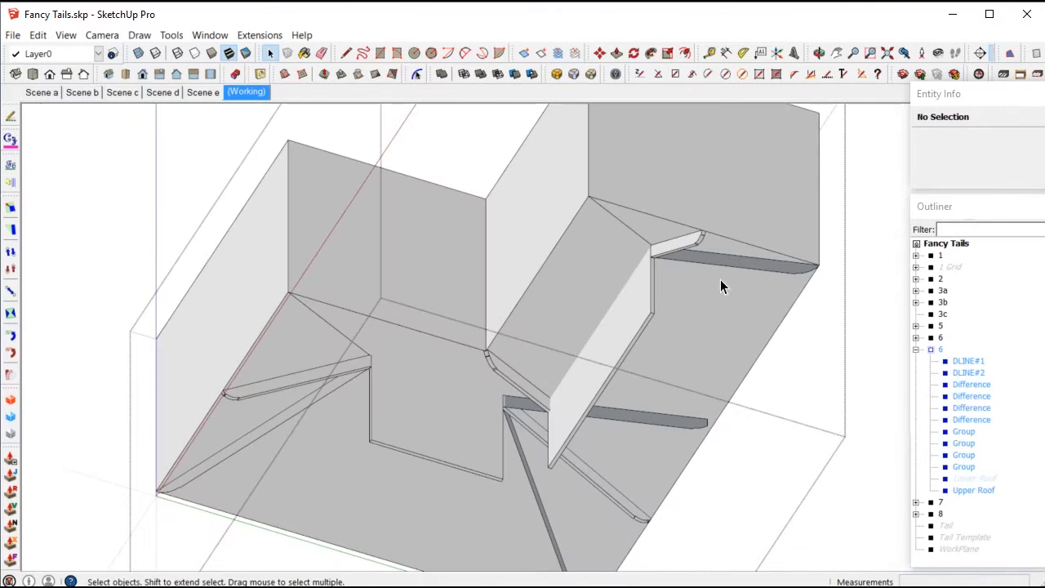
Open the hip board group at the far roof corner, delete the waste above its tail band and close it
{"action": "double_click", "coordinate": [719, 251]}
{"action": "left_click", "coordinate": [710, 250]}
{"action": "scroll", "coordinate": [846, 167], "scroll_direction": "up", "scroll_amount": 1}
{"action": "left_click_drag", "start_coordinate": [845, 150], "coordinate": [578, 248]}
{"action": "key", "text": "Delete"}
{"action": "scroll", "coordinate": [616, 260], "scroll_direction": "up", "scroll_amount": 3}
{"action": "key", "text": "e"}
{"action": "scroll", "coordinate": [621, 269], "scroll_direction": "down", "scroll_amount": 6}
{"action": "key", "text": "space"}
Open the remaining hip board group, delete its waste and stray edge so only the sloped tail band stays, and close it
{"action": "middle_click_drag", "start_coordinate": [620, 269], "coordinate": [472, 457]}
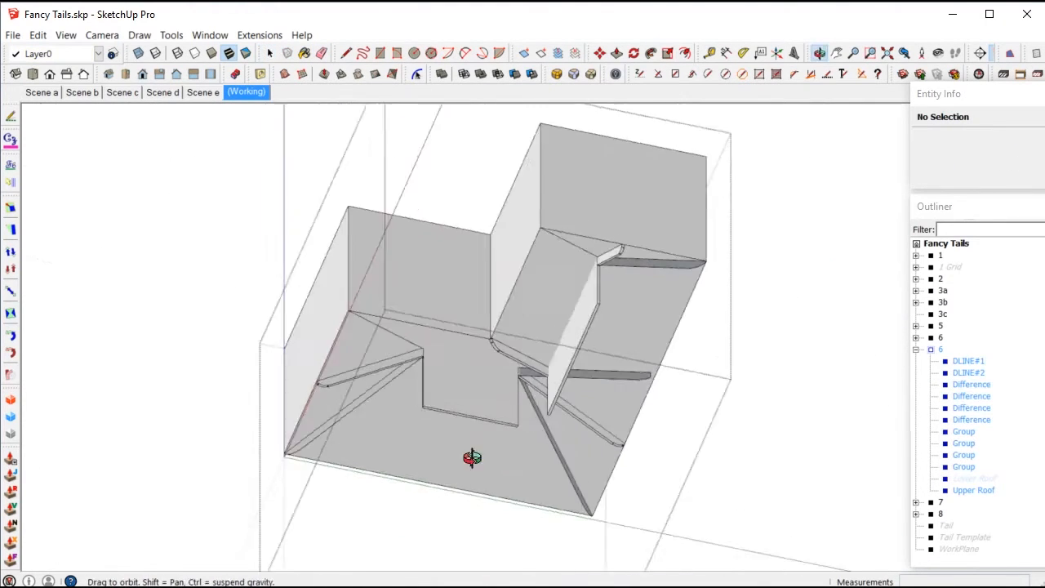
{"action": "double_click", "coordinate": [606, 446]}
{"action": "left_click", "coordinate": [614, 435], "text": "ctrl"}
{"action": "key", "text": "Delete"}
{"action": "middle_click_drag", "start_coordinate": [614, 434], "coordinate": [507, 306]}
{"action": "key", "text": "e"}
{"action": "left_click", "coordinate": [504, 321]}
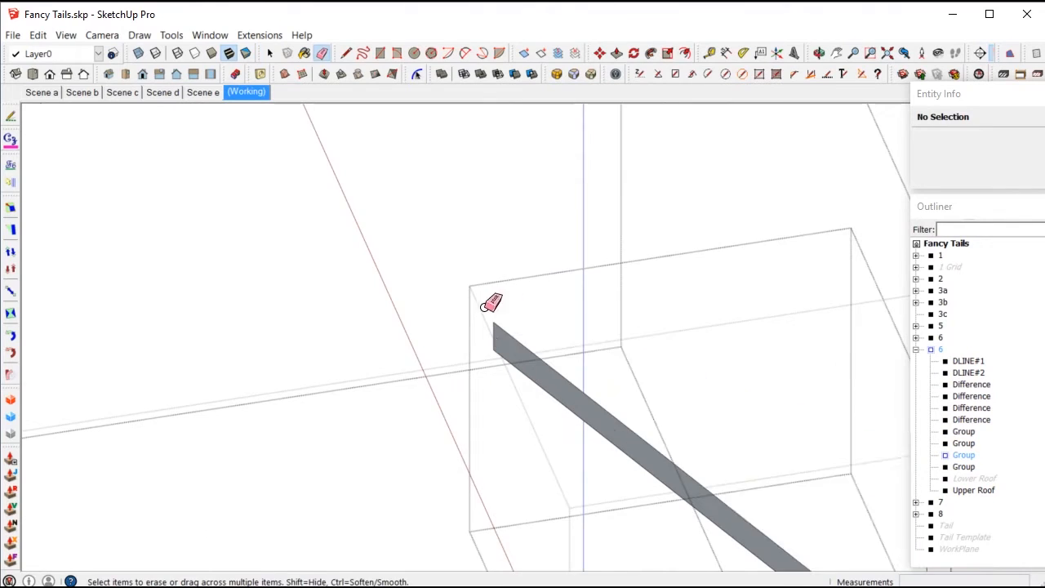
{"action": "key", "text": "space"}
{"action": "scroll", "coordinate": [504, 320], "scroll_direction": "down", "scroll_amount": 6}
{"action": "left_click", "coordinate": [646, 423]}
{"action": "mouse_move", "coordinate": [646, 423]}
{"action": "middle_mouse_down"}
{"action": "mouse_move", "coordinate": [633, 584]}
{"action": "mouse_move", "coordinate": [424, 303]}
{"action": "mouse_move", "coordinate": [303, 109]}
{"action": "middle_mouse_up"}
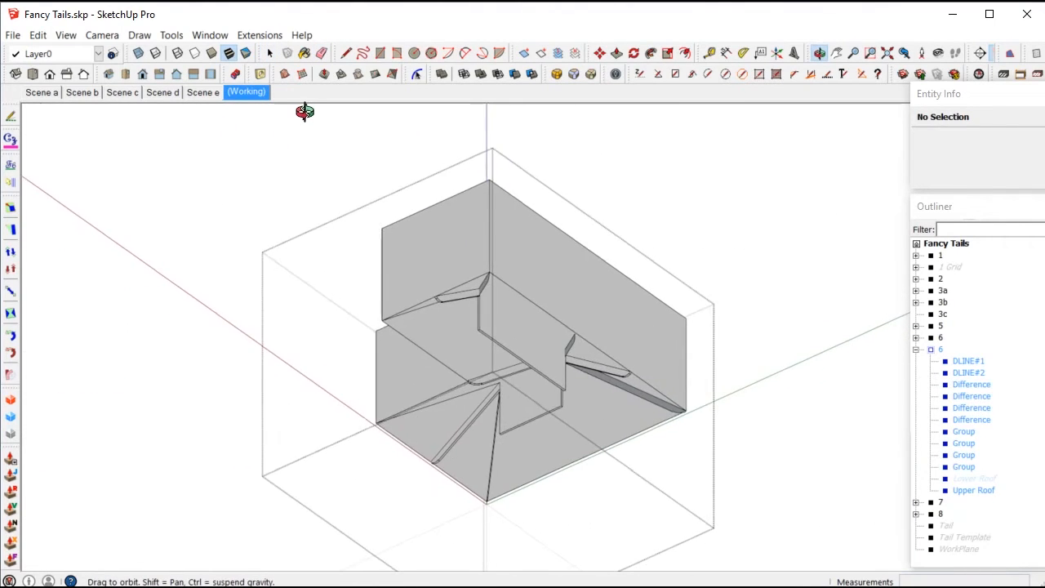
Trim the ridge boards against the Upper Roof solid and hide the Upper Roof
{"action": "scroll", "coordinate": [572, 308], "scroll_direction": "up", "scroll_amount": 3}
{"action": "left_click", "coordinate": [599, 299]}
{"action": "middle_click_drag", "start_coordinate": [598, 298], "coordinate": [572, 303]}
{"action": "left_click", "coordinate": [513, 74]}
{"action": "left_click", "coordinate": [526, 370]}
{"action": "middle_click_drag", "start_coordinate": [553, 474], "coordinate": [591, 309]}
{"action": "right_click", "coordinate": [591, 310]}
{"action": "left_click", "coordinate": [618, 348]}
Examine the cleaned tail bands and how deep they sit where they meet the ridge board
{"action": "middle_click_drag", "start_coordinate": [546, 415], "coordinate": [641, 464]}
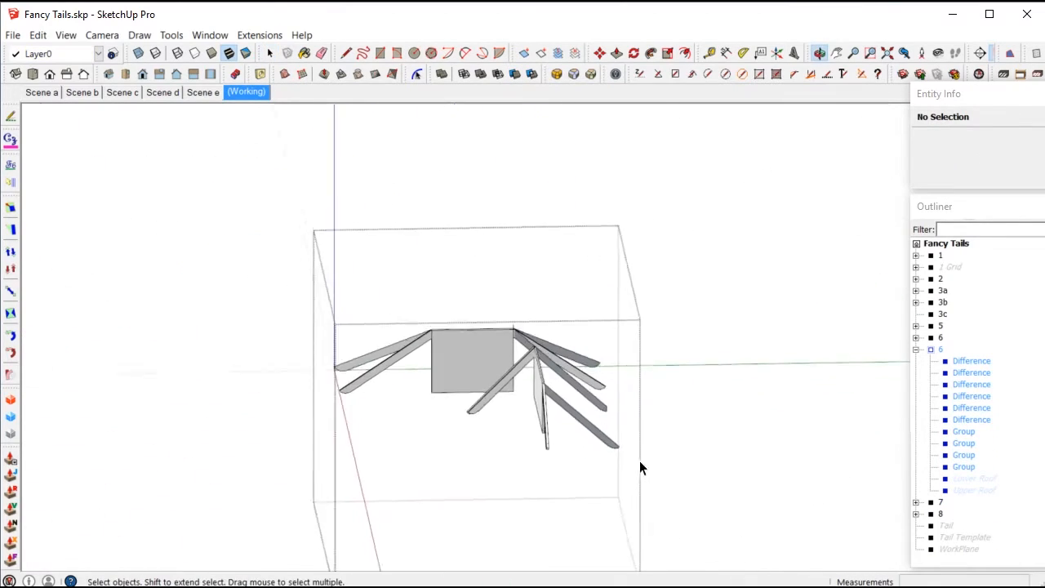
{"action": "scroll", "coordinate": [530, 375], "scroll_direction": "up", "scroll_amount": 10}
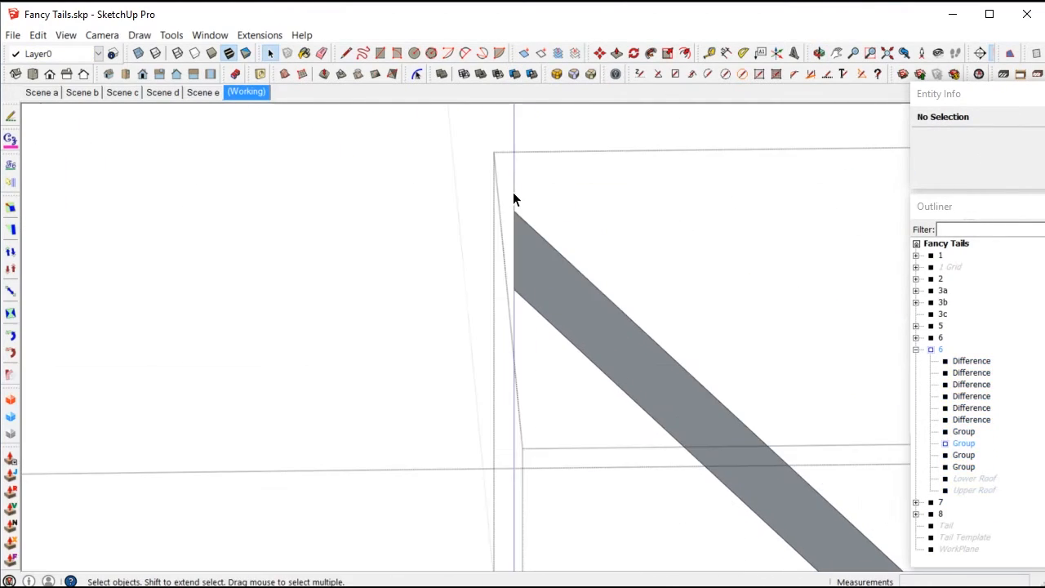
{"action": "scroll", "coordinate": [572, 252], "scroll_direction": "down", "scroll_amount": 6}
{"action": "scroll", "coordinate": [659, 226], "scroll_direction": "up", "scroll_amount": 6}
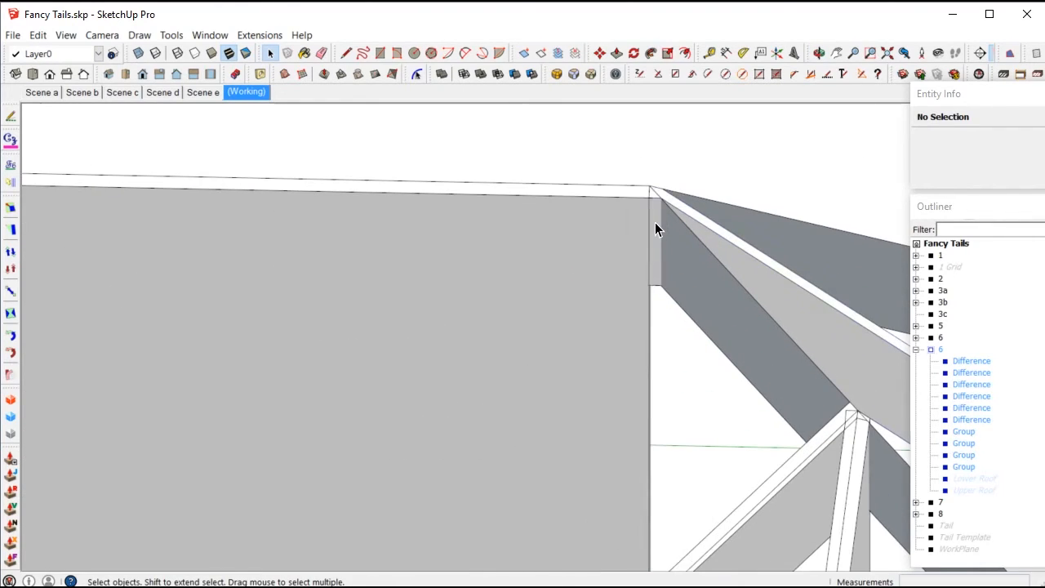
{"action": "left_click", "coordinate": [654, 228]}
{"action": "key", "text": "Escape"}
Open the first ridge board and push its underside up to reduce the board's depth to suit the adjoining tails
{"action": "scroll", "coordinate": [613, 278], "scroll_direction": "down", "scroll_amount": 5}
{"action": "middle_click_drag", "start_coordinate": [570, 277], "coordinate": [572, 62]}
{"action": "scroll", "coordinate": [422, 412], "scroll_direction": "up", "scroll_amount": 3}
{"action": "left_click", "coordinate": [426, 408]}
{"action": "scroll", "coordinate": [433, 490], "scroll_direction": "up", "scroll_amount": 4}
{"action": "triple_click", "coordinate": [444, 502]}
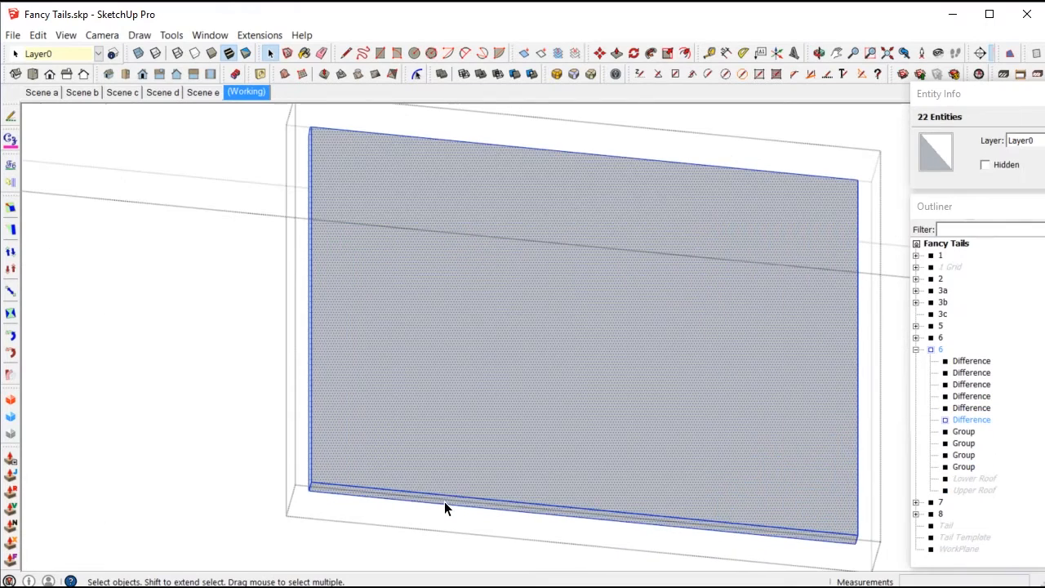
{"action": "left_click", "coordinate": [441, 498]}
{"action": "key", "text": "p"}
{"action": "left_click_drag", "start_coordinate": [441, 494], "coordinate": [350, 270]}
{"action": "key", "text": "Escape"}
{"action": "scroll", "coordinate": [350, 310], "scroll_direction": "down", "scroll_amount": 5}
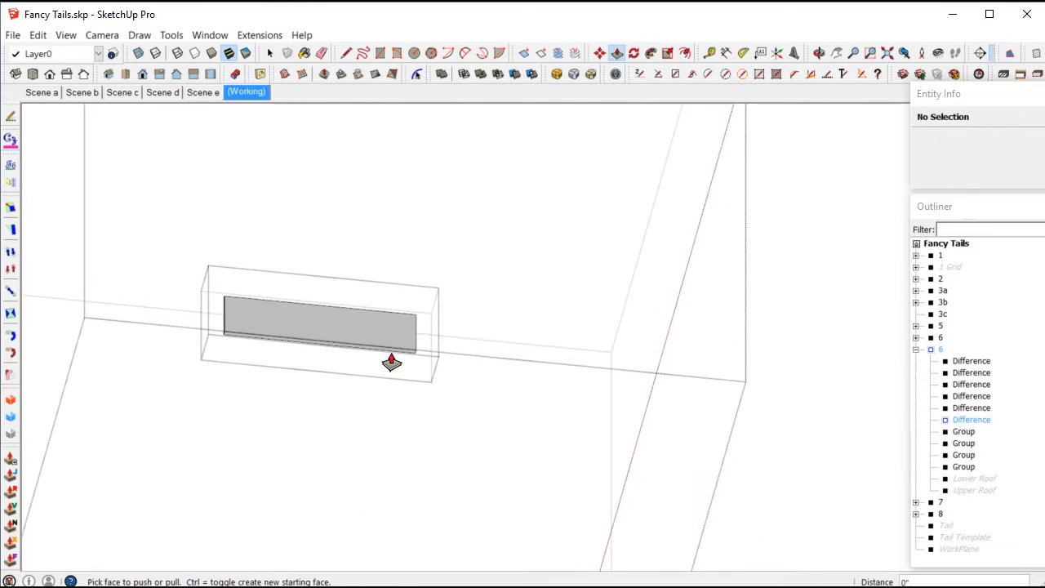
{"action": "key", "text": "space"}
{"action": "key", "text": "Escape"}
Open the second ridge board and raise its bottom face to the depth of the neighbouring tails
{"action": "middle_click_drag", "start_coordinate": [367, 349], "coordinate": [426, 259]}
{"action": "left_click", "coordinate": [427, 258]}
{"action": "triple_click", "coordinate": [409, 288]}
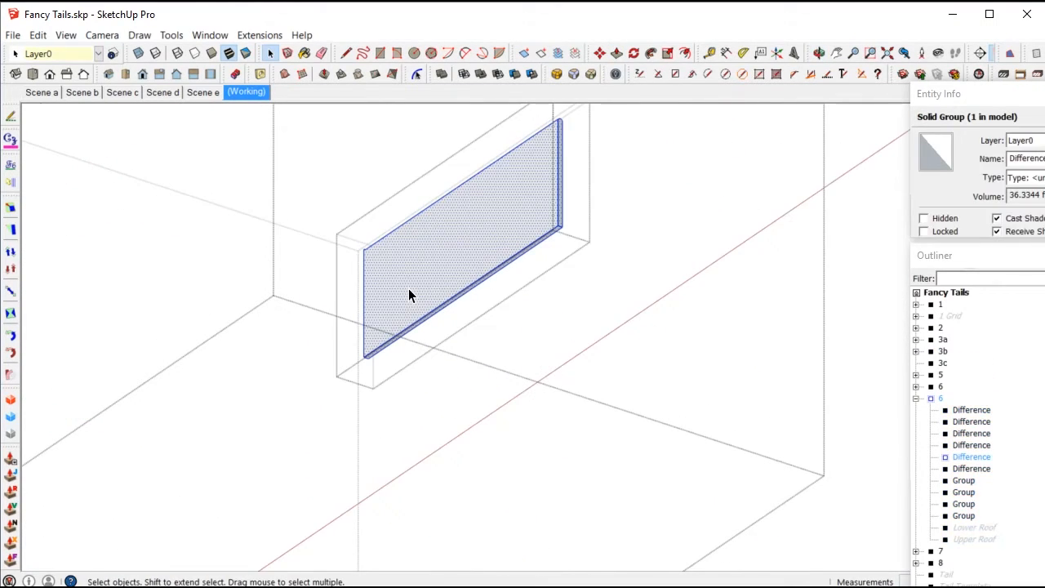
{"action": "scroll", "coordinate": [368, 343], "scroll_direction": "up", "scroll_amount": 5}
{"action": "key", "text": "p"}
{"action": "scroll", "coordinate": [364, 329], "scroll_direction": "down", "scroll_amount": 8}
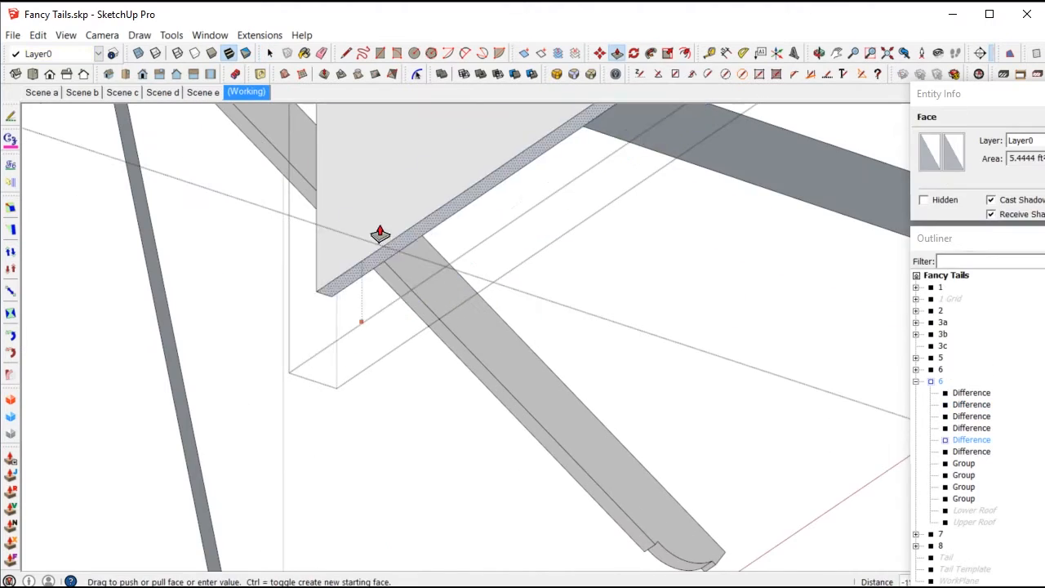
{"action": "key", "text": "space"}
{"action": "middle_click_drag", "start_coordinate": [336, 194], "coordinate": [318, 496]}
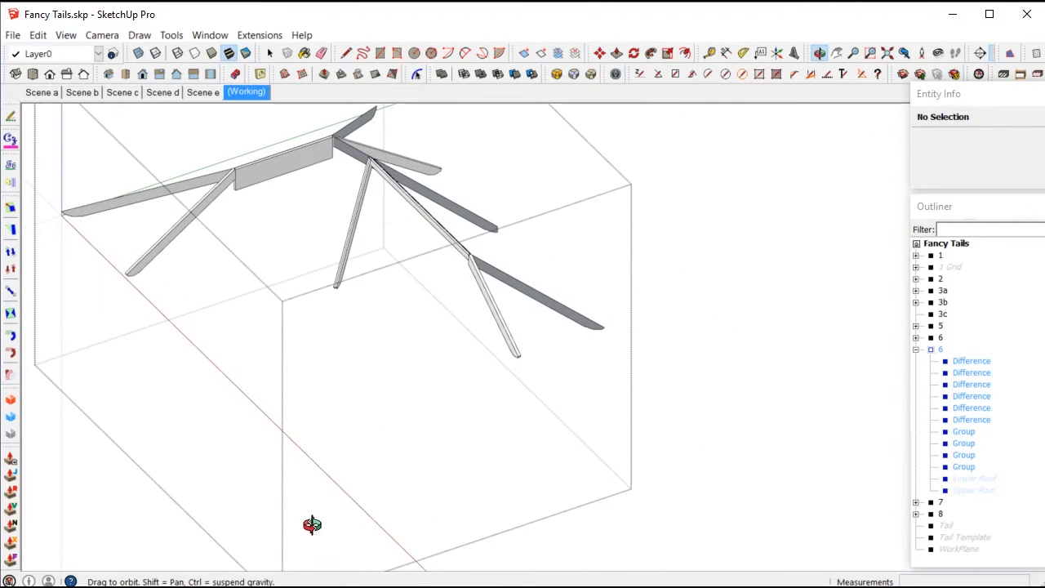
{"action": "scroll", "coordinate": [246, 173], "scroll_direction": "up", "scroll_amount": 3}
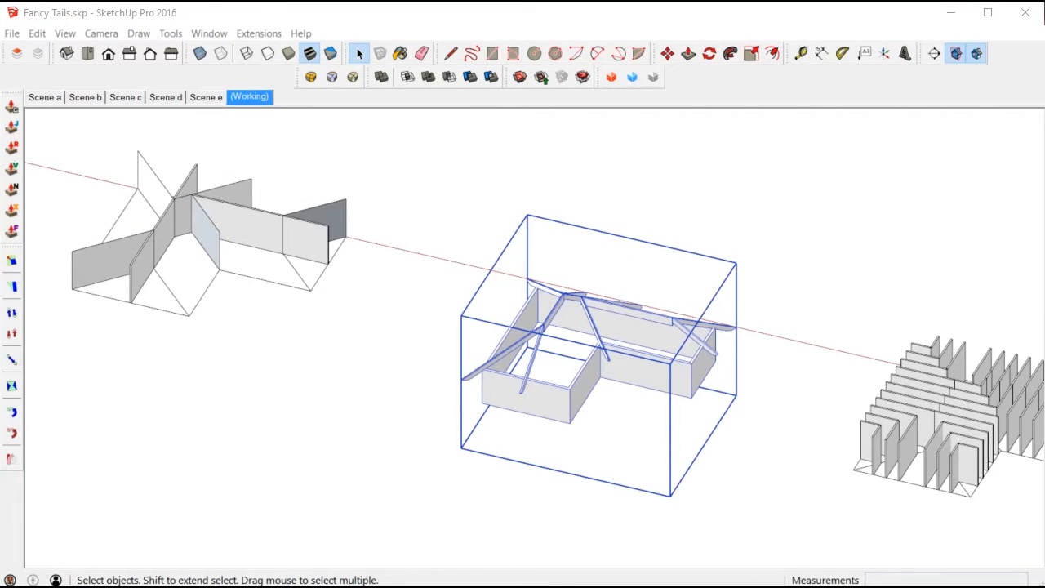
Copy the group of walls and tails about 910' away from the row of models and hide the walls in the copy
{"action": "scroll", "coordinate": [620, 314], "scroll_direction": "down", "scroll_amount": 5}
{"action": "key", "text": "m"}
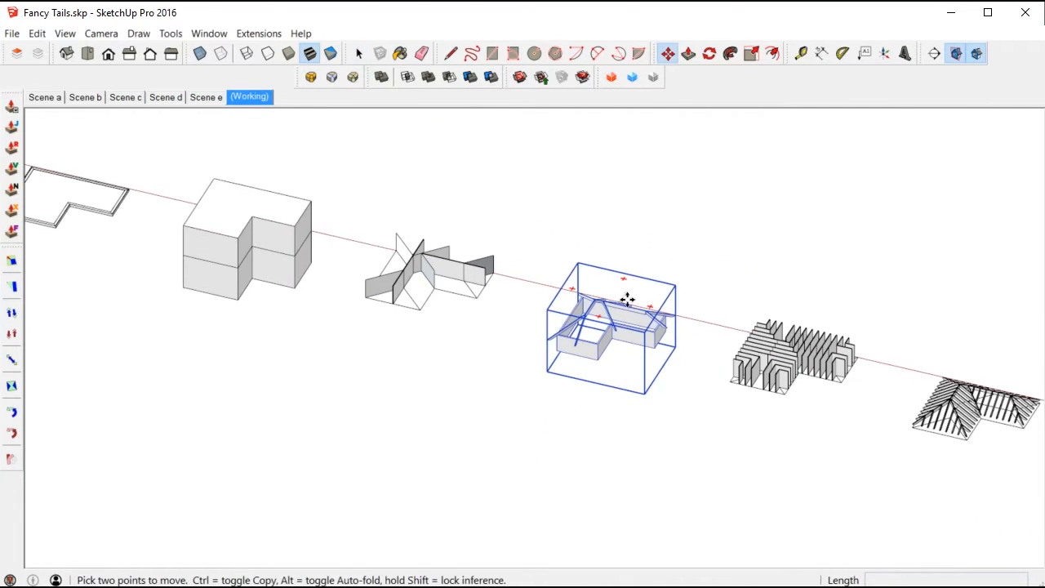
{"action": "key", "text": "ctrl"}
{"action": "left_click", "coordinate": [626, 298]}
{"action": "scroll", "coordinate": [704, 237], "scroll_direction": "down", "scroll_amount": 8}
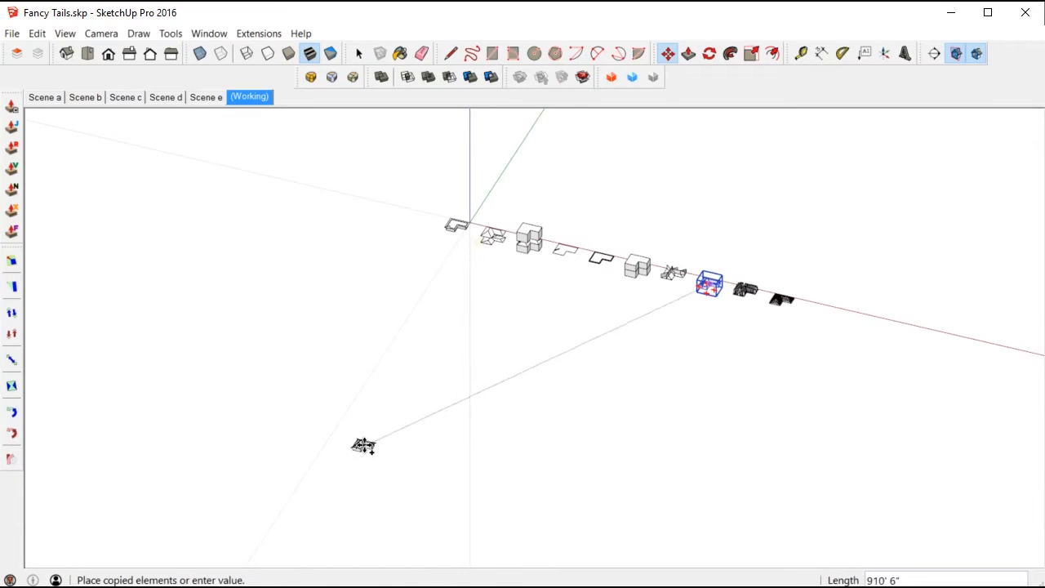
{"action": "scroll", "coordinate": [359, 447], "scroll_direction": "up", "scroll_amount": 10}
{"action": "key", "text": "space"}
{"action": "right_click", "coordinate": [367, 426]}
{"action": "left_click", "coordinate": [401, 462]}
Copy the tail at the end of the ridge about 1' 1 7/16" sideways along the ridge board
{"action": "scroll", "coordinate": [467, 249], "scroll_direction": "up", "scroll_amount": 3}
{"action": "middle_click_drag", "start_coordinate": [675, 254], "coordinate": [227, 243]}
{"action": "scroll", "coordinate": [415, 241], "scroll_direction": "up", "scroll_amount": 3}
{"action": "middle_click_drag", "start_coordinate": [415, 241], "coordinate": [471, 153]}
{"action": "scroll", "coordinate": [402, 271], "scroll_direction": "up", "scroll_amount": 2}
{"action": "middle_click_drag", "start_coordinate": [458, 307], "coordinate": [486, 301]}
{"action": "key", "text": "m"}
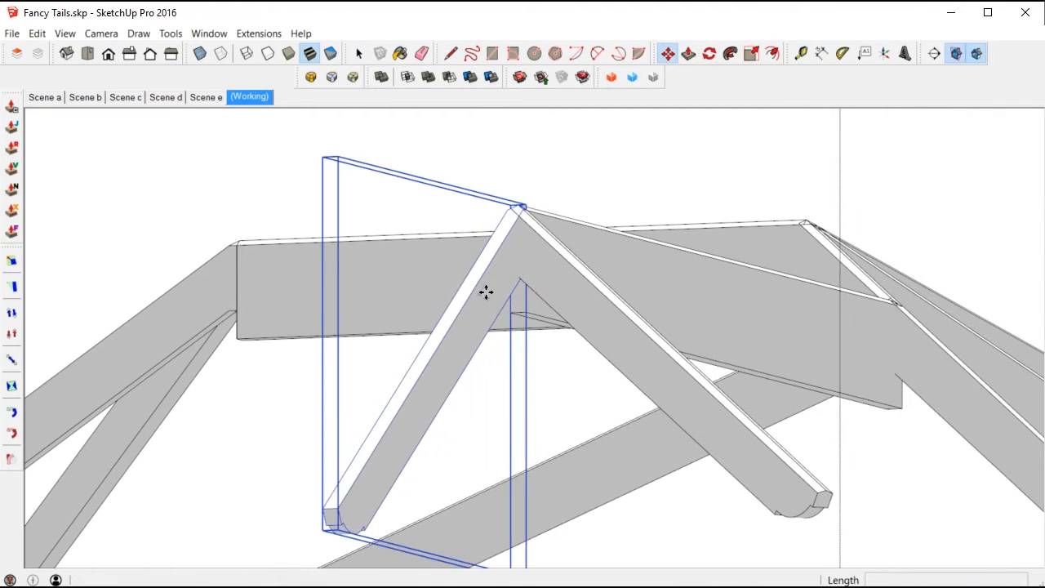
{"action": "left_click", "coordinate": [537, 259]}
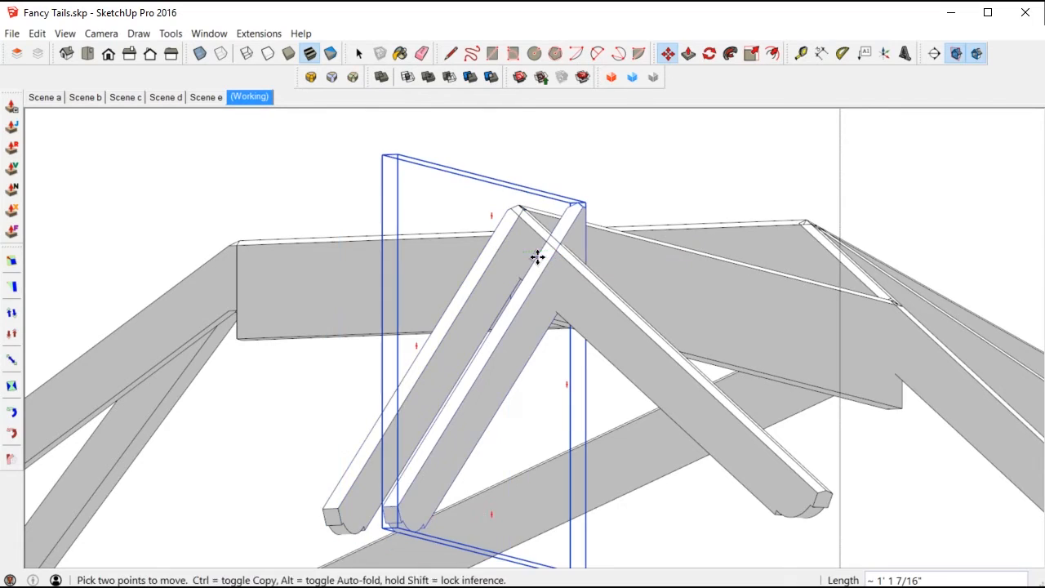
Extend the underside of the ridge board downward by 1" to the tail's lower corner
{"action": "key", "text": "space"}
{"action": "scroll", "coordinate": [578, 316], "scroll_direction": "up", "scroll_amount": 3}
{"action": "mouse_move", "coordinate": [578, 316]}
{"action": "middle_mouse_down"}
{"action": "mouse_move", "coordinate": [692, 147]}
{"action": "mouse_move", "coordinate": [488, 349]}
{"action": "mouse_move", "coordinate": [449, 374]}
{"action": "middle_mouse_up"}
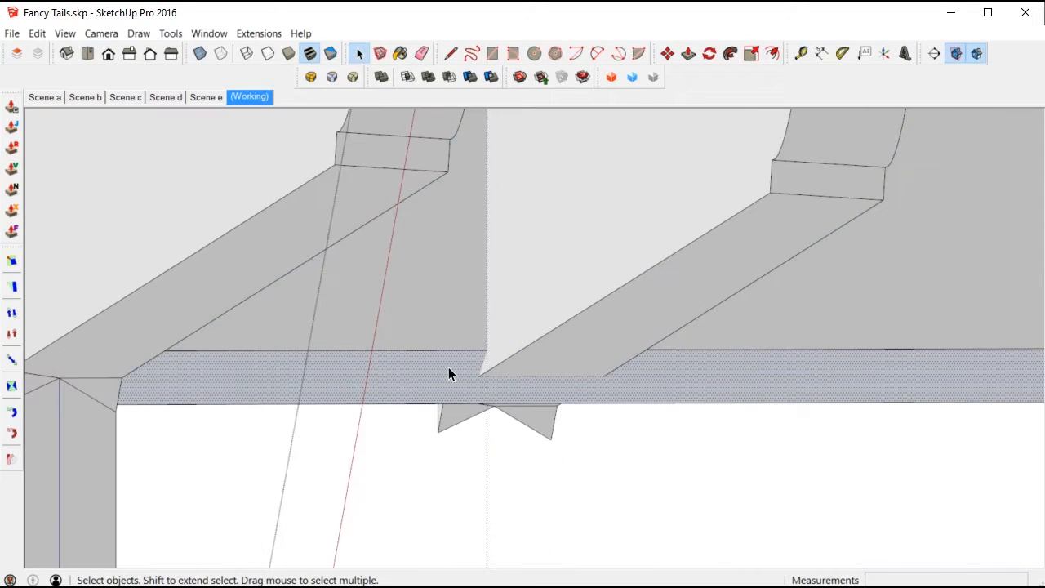
{"action": "key", "text": "p"}
{"action": "left_click", "coordinate": [485, 373]}
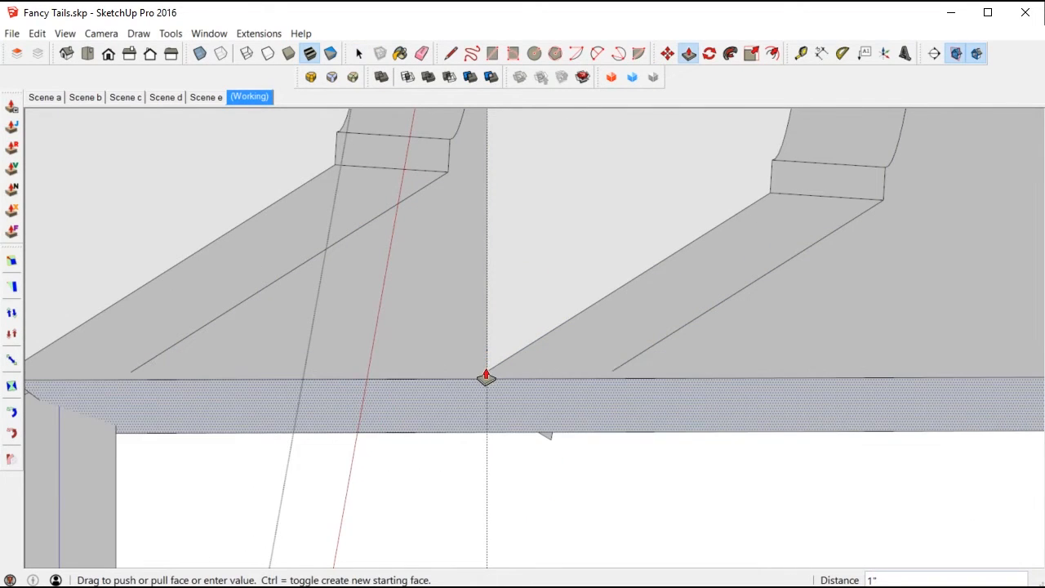
{"action": "left_click", "coordinate": [486, 380]}
{"action": "mouse_move", "coordinate": [486, 380]}
{"action": "middle_mouse_down"}
{"action": "mouse_move", "coordinate": [471, 385]}
{"action": "mouse_move", "coordinate": [499, 374]}
{"action": "middle_mouse_up"}
{"action": "key", "text": "space"}
{"action": "mouse_move", "coordinate": [488, 459]}
{"action": "middle_mouse_down"}
{"action": "mouse_move", "coordinate": [604, 374]}
{"action": "mouse_move", "coordinate": [506, 381]}
{"action": "mouse_move", "coordinate": [563, 306]}
{"action": "mouse_move", "coordinate": [520, 240]}
{"action": "middle_mouse_up"}
{"action": "key", "text": "space"}
{"action": "left_click", "coordinate": [498, 377]}
{"action": "key", "text": "Escape"}
Extend the ridge board's end face outward by 5" past the adjoining tails
{"action": "scroll", "coordinate": [559, 360], "scroll_direction": "up", "scroll_amount": 3}
{"action": "middle_click_drag", "start_coordinate": [558, 360], "coordinate": [513, 360]}
{"action": "left_click", "coordinate": [578, 447]}
{"action": "key", "text": "p"}
{"action": "left_click_drag", "start_coordinate": [578, 444], "coordinate": [508, 427]}
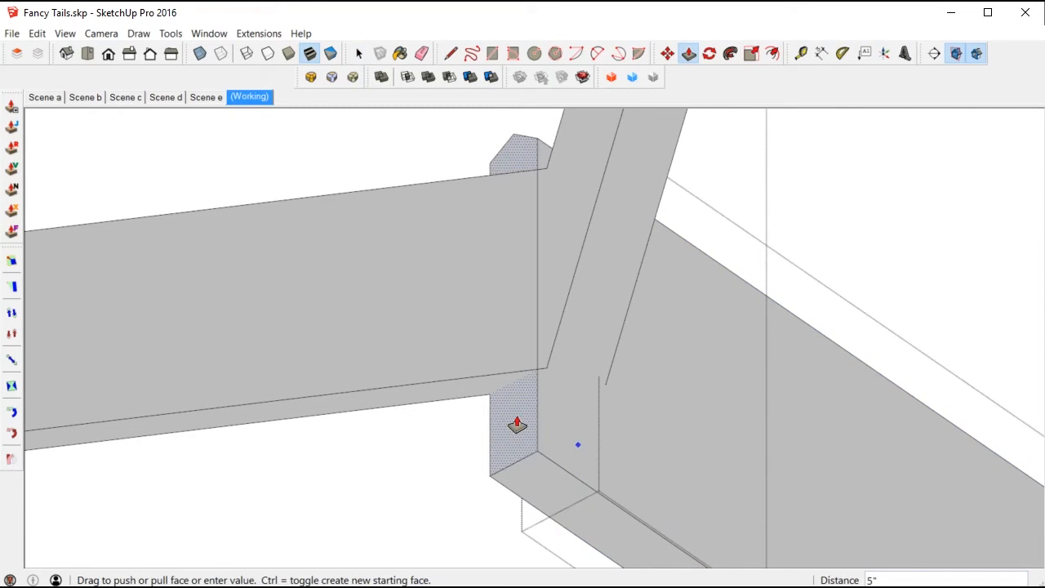
{"action": "left_click", "coordinate": [517, 425]}
{"action": "mouse_move", "coordinate": [642, 378]}
{"action": "middle_mouse_down"}
{"action": "mouse_move", "coordinate": [637, 392]}
{"action": "mouse_move", "coordinate": [519, 365]}
{"action": "mouse_move", "coordinate": [596, 375]}
{"action": "mouse_move", "coordinate": [637, 332]}
{"action": "mouse_move", "coordinate": [576, 402]}
{"action": "mouse_move", "coordinate": [593, 394]}
{"action": "middle_mouse_up"}
Hide the tail in front of the ridge end and raise the ridge board's underside 6" to the remaining tail's lower corner
{"action": "key", "text": "space"}
{"action": "left_click", "coordinate": [506, 347]}
{"action": "right_click", "coordinate": [510, 343]}
{"action": "left_click", "coordinate": [556, 366]}
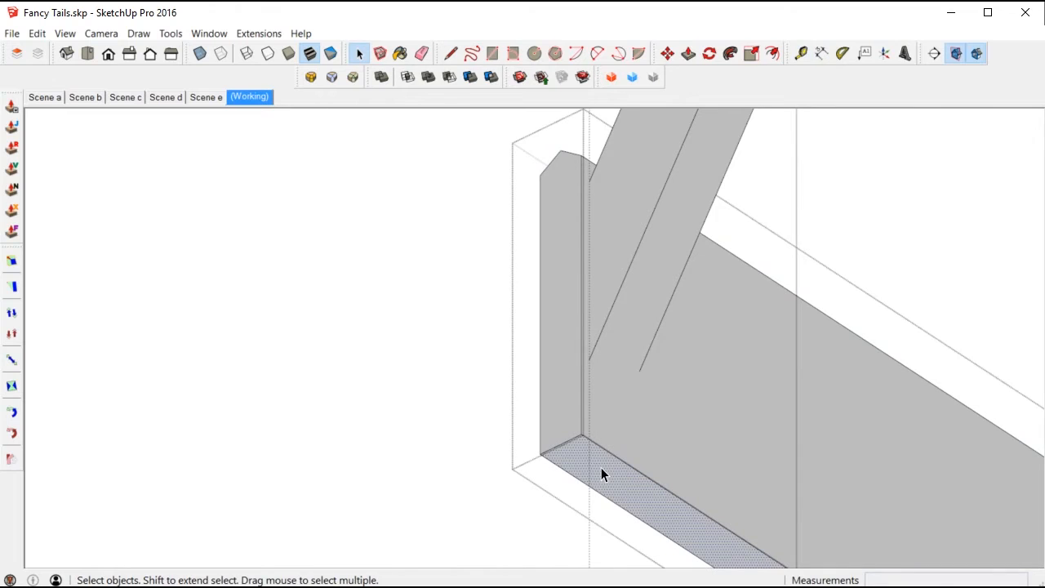
{"action": "key", "text": "p"}
{"action": "scroll", "coordinate": [601, 474], "scroll_direction": "up", "scroll_amount": 2}
{"action": "left_click", "coordinate": [587, 433]}
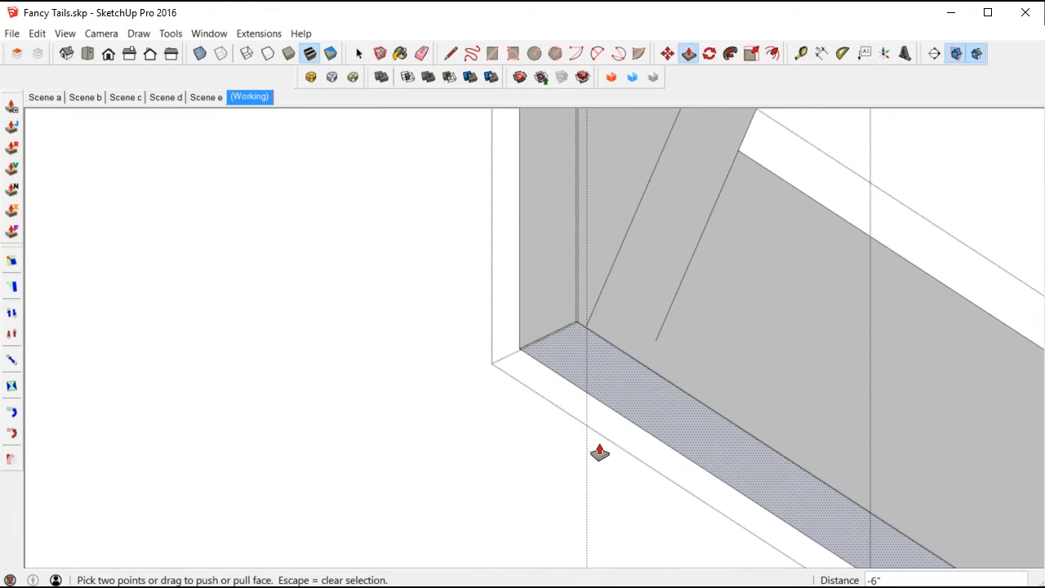
{"action": "key", "text": "space"}
{"action": "mouse_move", "coordinate": [588, 464]}
{"action": "middle_mouse_down"}
{"action": "mouse_move", "coordinate": [631, 431]}
{"action": "mouse_move", "coordinate": [656, 444]}
{"action": "mouse_move", "coordinate": [658, 461]}
{"action": "middle_mouse_up"}
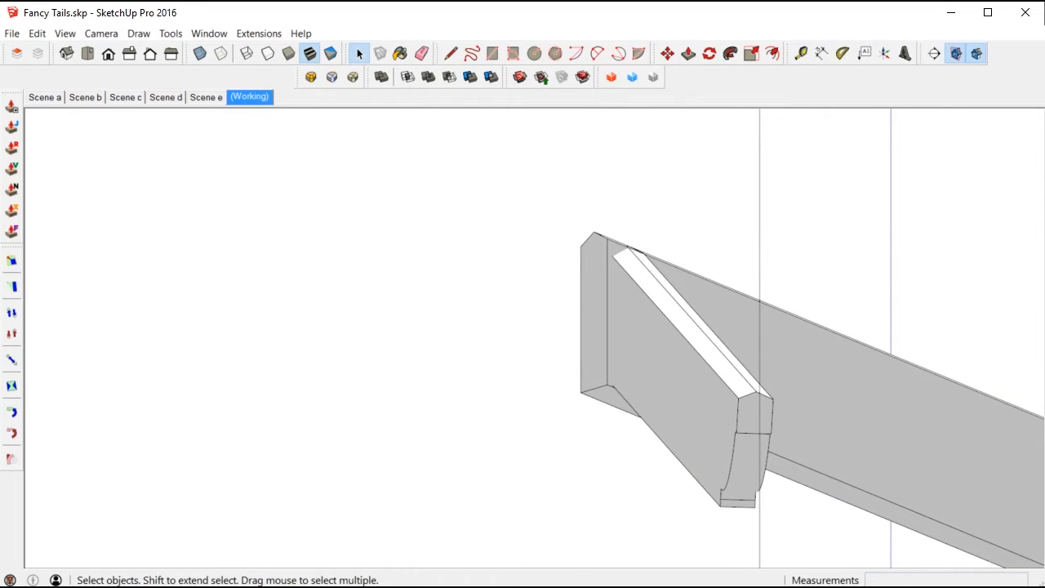
Draw a circle around the ridge board's end in the plane of the tail tops and intersect it with the board
{"action": "middle_click_drag", "start_coordinate": [659, 461], "coordinate": [697, 213]}
{"action": "scroll", "coordinate": [682, 220], "scroll_direction": "up", "scroll_amount": 3}
{"action": "key", "text": "p"}
{"action": "middle_click_drag", "start_coordinate": [677, 227], "coordinate": [712, 415]}
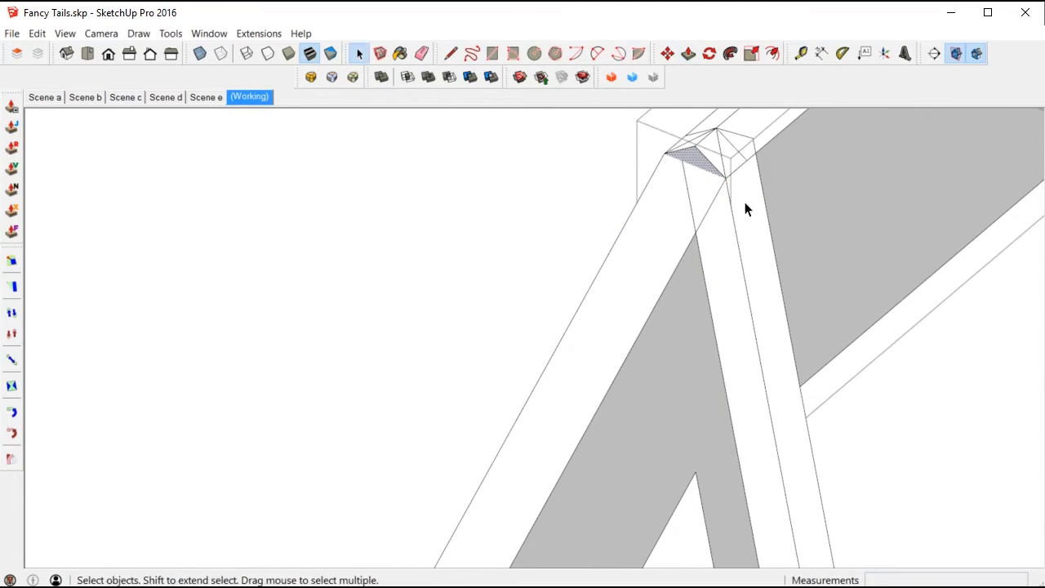
{"action": "middle_click_drag", "start_coordinate": [739, 207], "coordinate": [713, 201]}
{"action": "left_click", "coordinate": [770, 186]}
{"action": "middle_click_drag", "start_coordinate": [770, 186], "coordinate": [781, 327]}
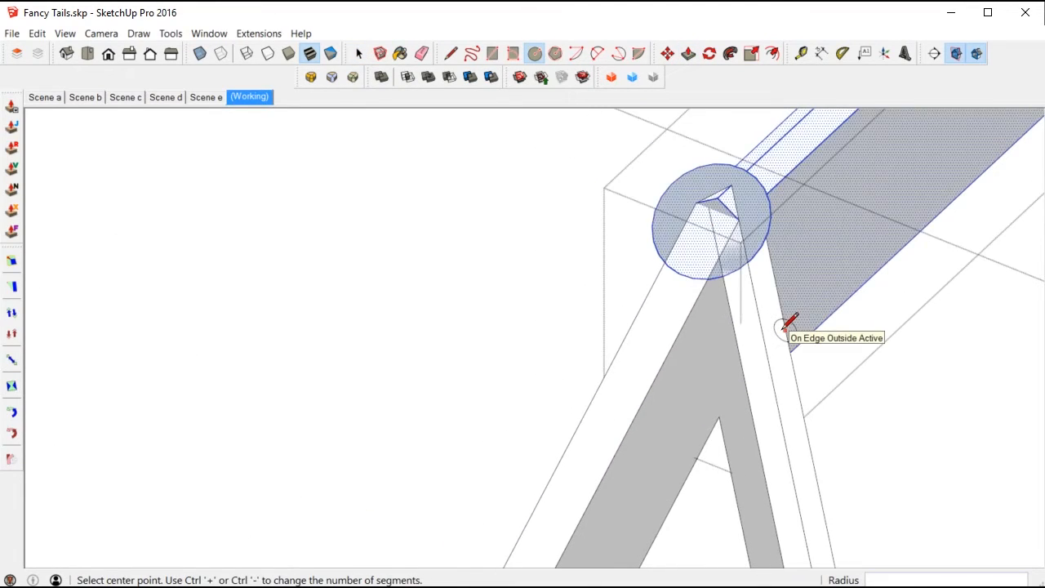
Hide the rest of the model, remove the circle's waste to leave a sloped facet on the ridge end, and show the rest again
{"action": "key", "text": "ctrl+t"}
{"action": "key", "text": "h"}
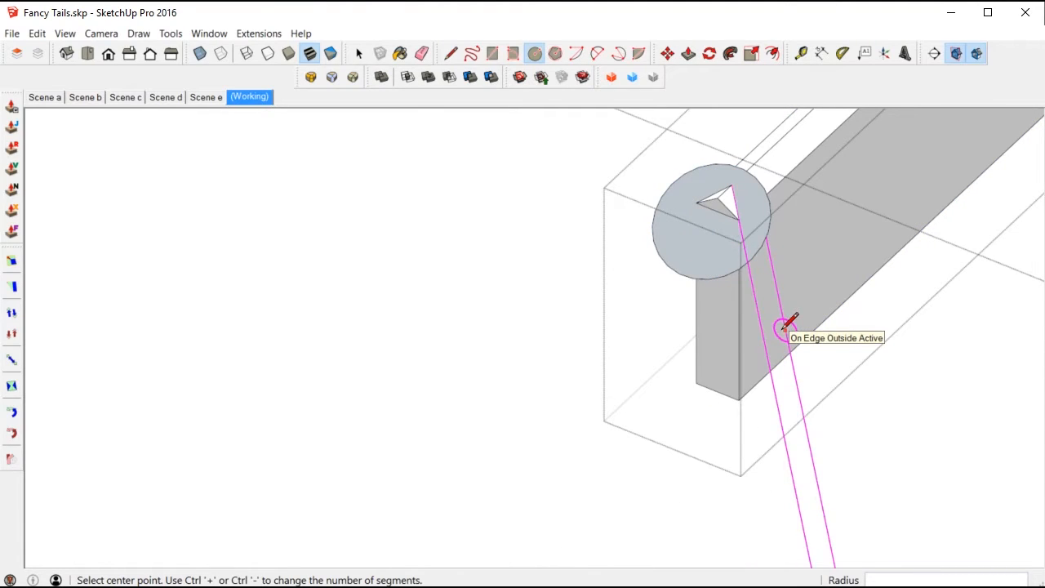
{"action": "key", "text": "space"}
{"action": "scroll", "coordinate": [702, 199], "scroll_direction": "up", "scroll_amount": 2}
{"action": "left_click", "coordinate": [692, 150]}
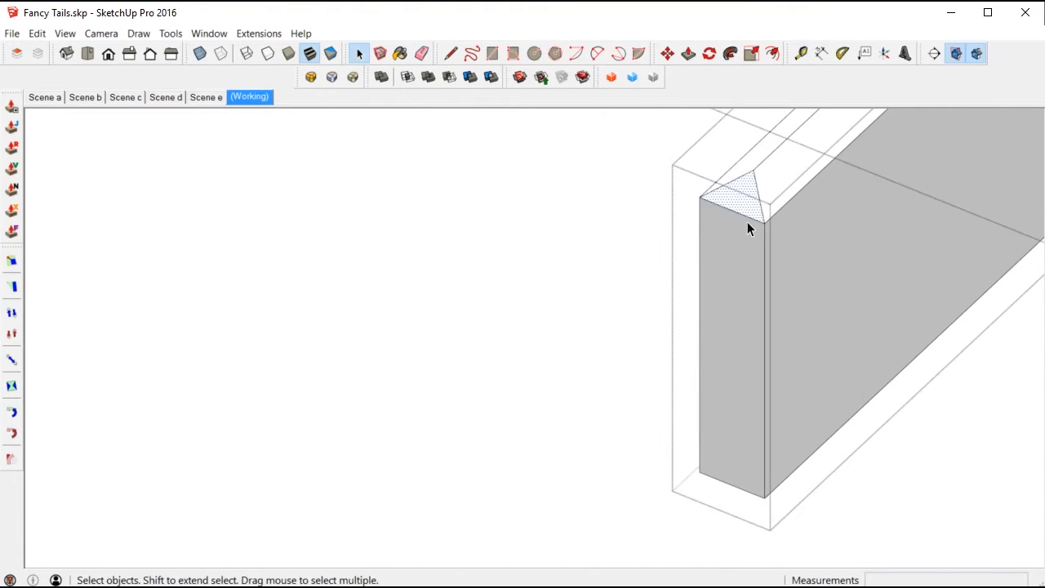
{"action": "middle_click_drag", "start_coordinate": [746, 205], "coordinate": [723, 173]}
{"action": "key", "text": "ctrl+shift+h"}
{"action": "scroll", "coordinate": [771, 204], "scroll_direction": "down", "scroll_amount": 2}
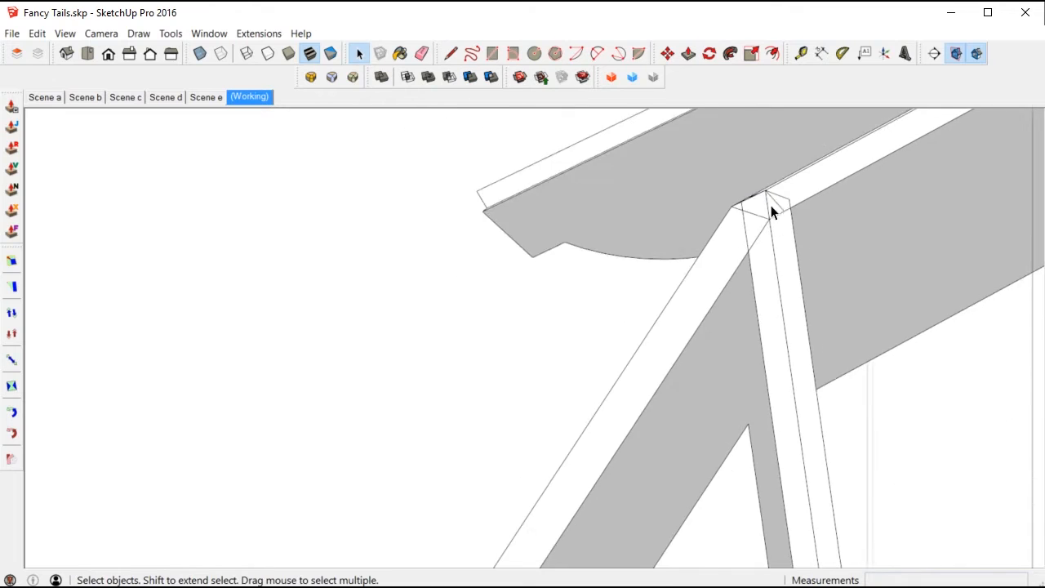
Trim the adjoining hip tail against the ridge board, keeping both solids
{"action": "middle_click_drag", "start_coordinate": [771, 204], "coordinate": [768, 288]}
{"action": "scroll", "coordinate": [896, 357], "scroll_direction": "down", "scroll_amount": 2}
{"action": "scroll", "coordinate": [477, 196], "scroll_direction": "down", "scroll_amount": 2}
{"action": "scroll", "coordinate": [624, 270], "scroll_direction": "up", "scroll_amount": 4}
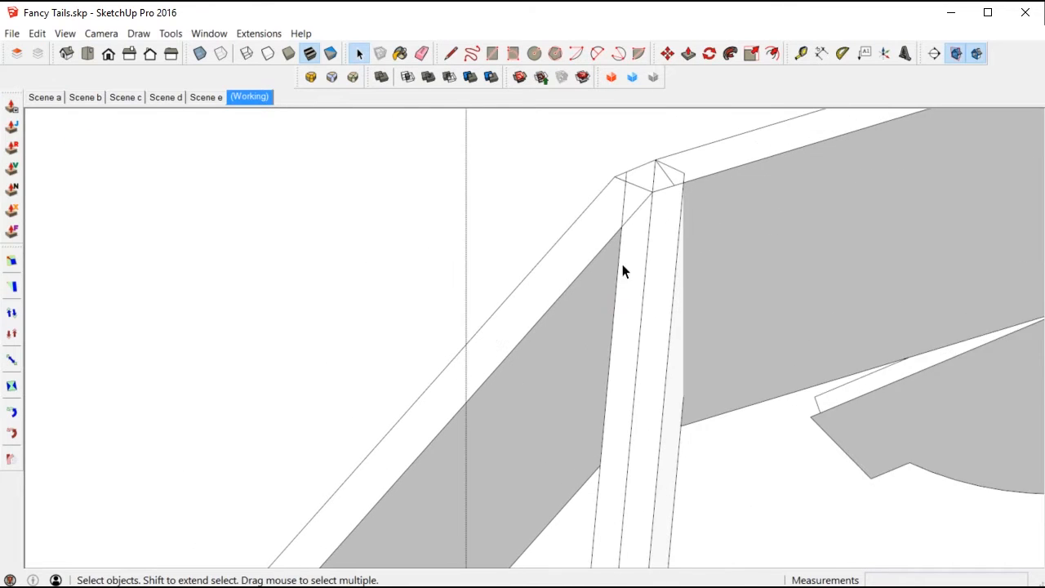
{"action": "middle_click_drag", "start_coordinate": [651, 305], "coordinate": [601, 294]}
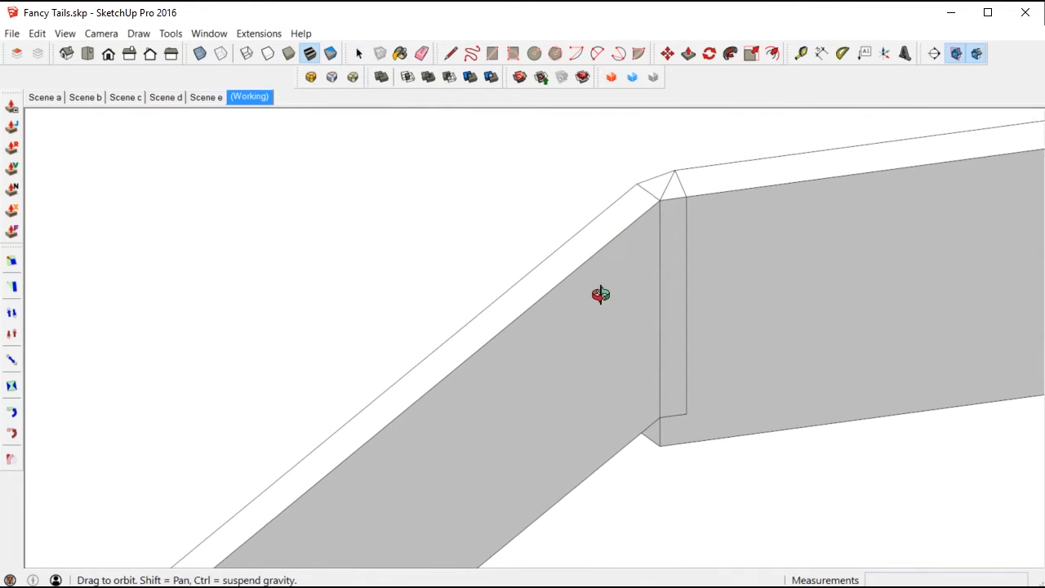
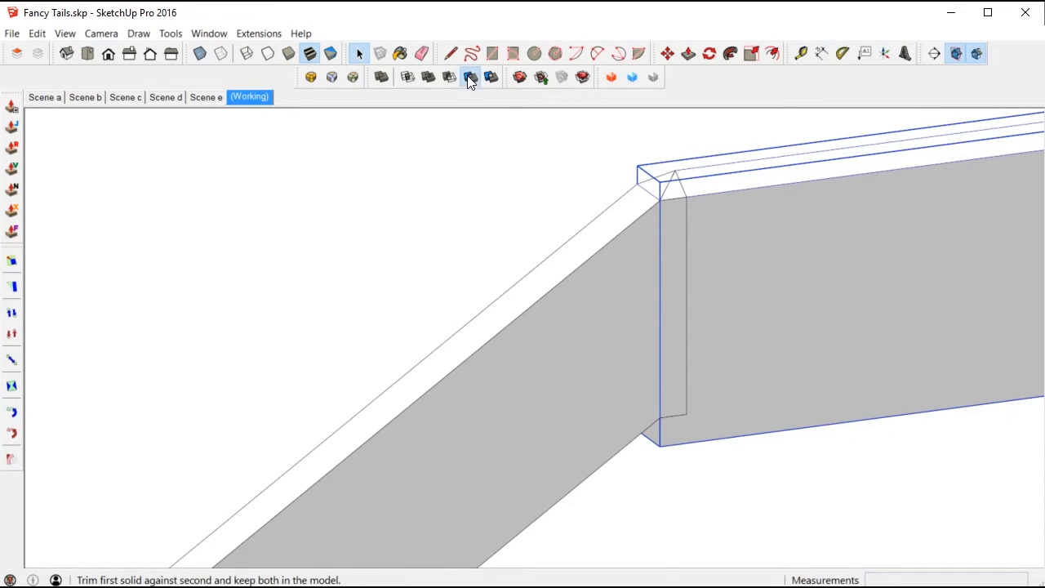
{"action": "left_click", "coordinate": [629, 332]}
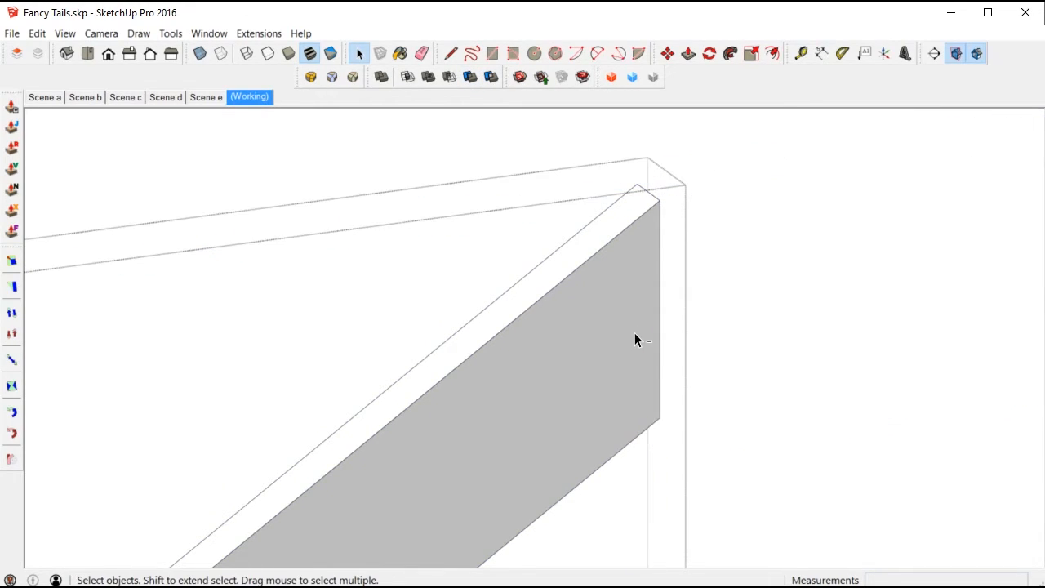
Draw a line across the ridge board's end face and pull the part below it outward under the adjoining hip tail
{"action": "middle_click_drag", "start_coordinate": [637, 332], "coordinate": [726, 365]}
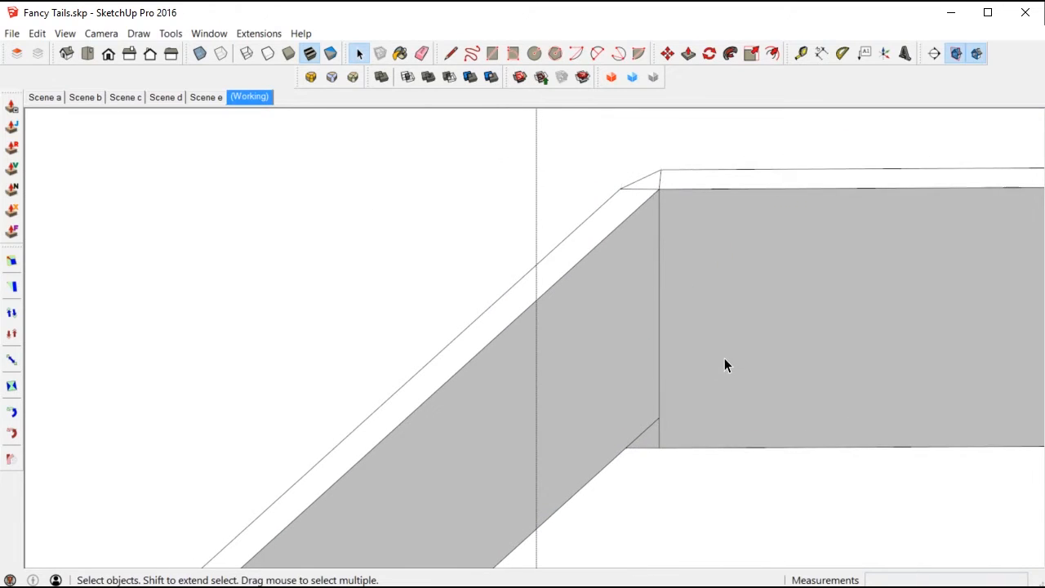
{"action": "scroll", "coordinate": [704, 364], "scroll_direction": "up", "scroll_amount": 2}
{"action": "left_click", "coordinate": [664, 379]}
{"action": "key", "text": "l"}
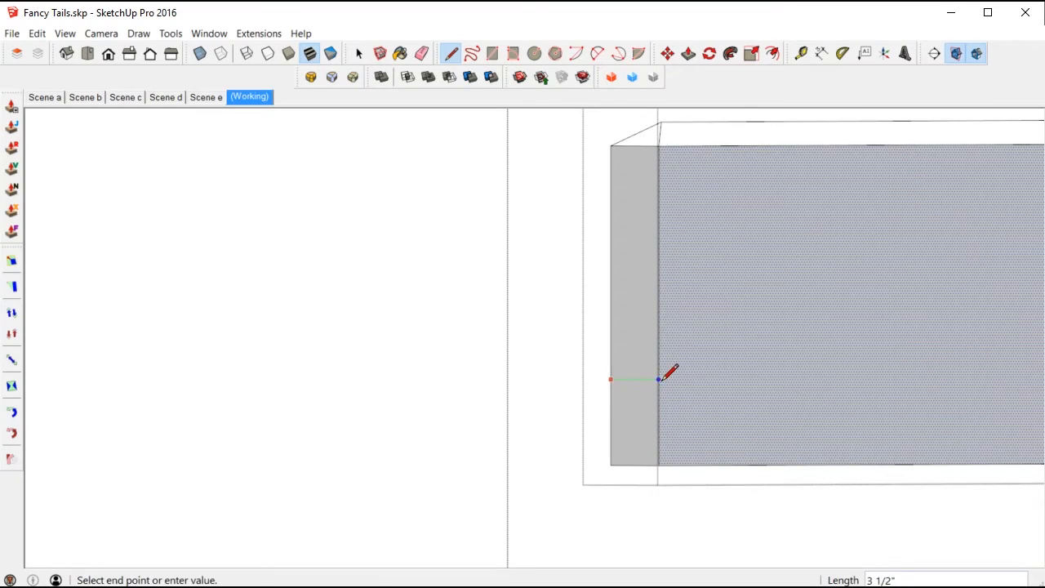
{"action": "left_click", "coordinate": [659, 379]}
{"action": "key", "text": "space"}
{"action": "key", "text": "p"}
{"action": "left_click", "coordinate": [633, 400]}
{"action": "left_click", "coordinate": [573, 403]}
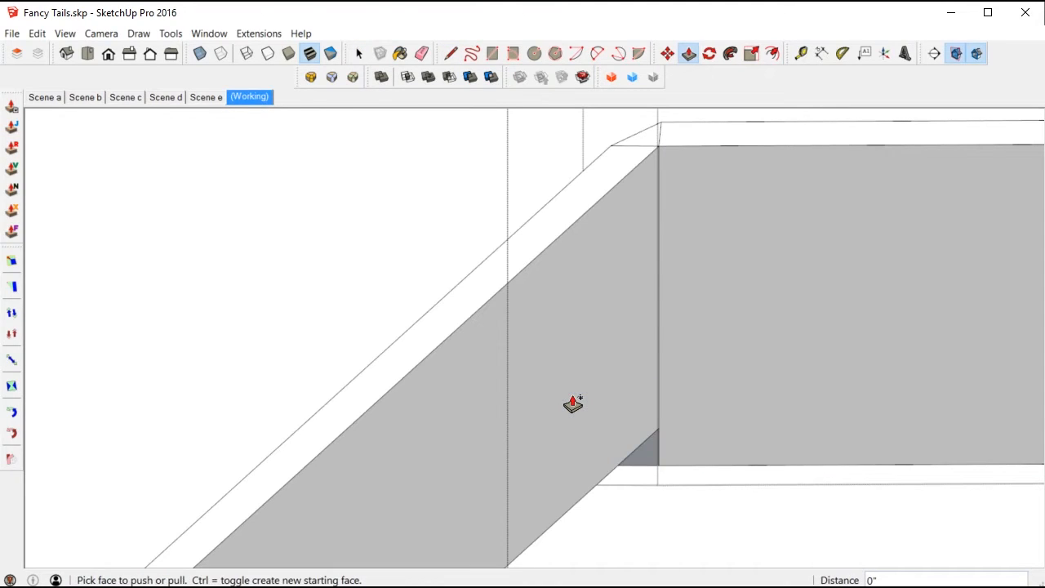
Trim the extended lower part of the ridge end against the hip tail, keeping both solids, and inspect the cut
{"action": "key", "text": "space"}
{"action": "left_click", "coordinate": [595, 347]}
{"action": "middle_click_drag", "start_coordinate": [596, 346], "coordinate": [570, 102]}
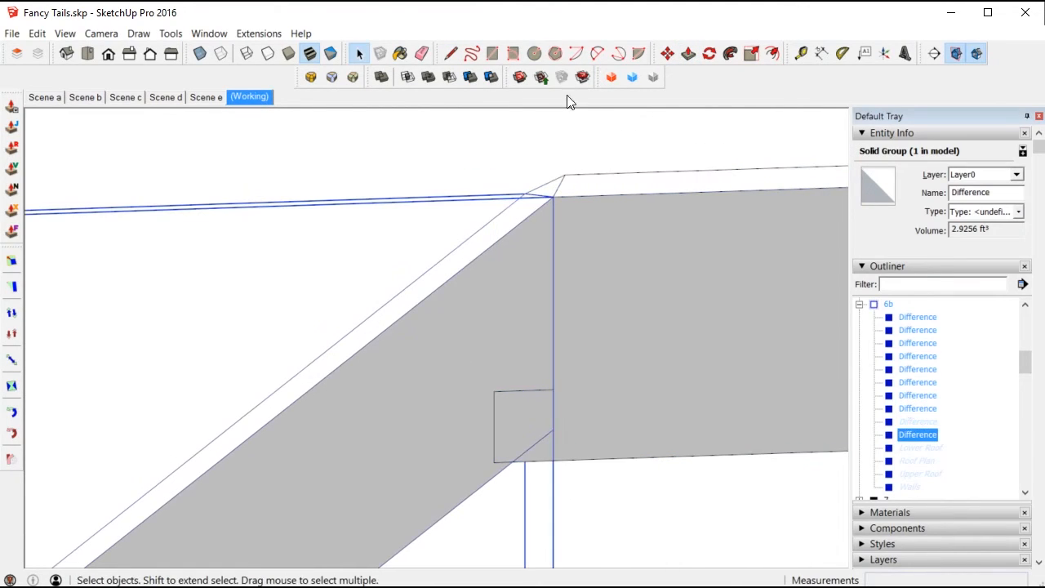
{"action": "double_click", "coordinate": [636, 301]}
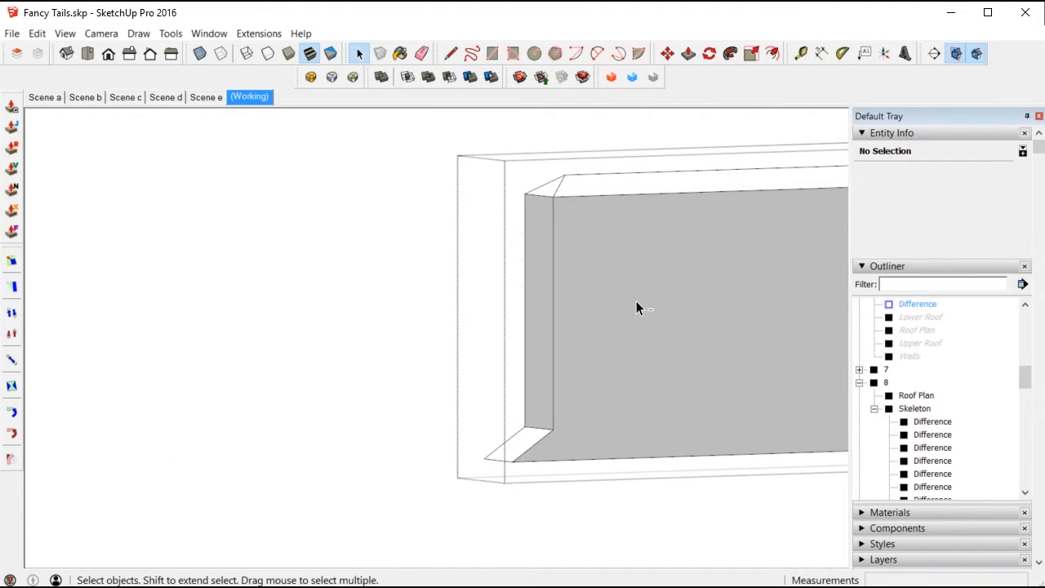
{"action": "key", "text": "Escape"}
Unhide the tail in front of the ridge end and select the ridge board
{"action": "scroll", "coordinate": [583, 286], "scroll_direction": "down", "scroll_amount": 4}
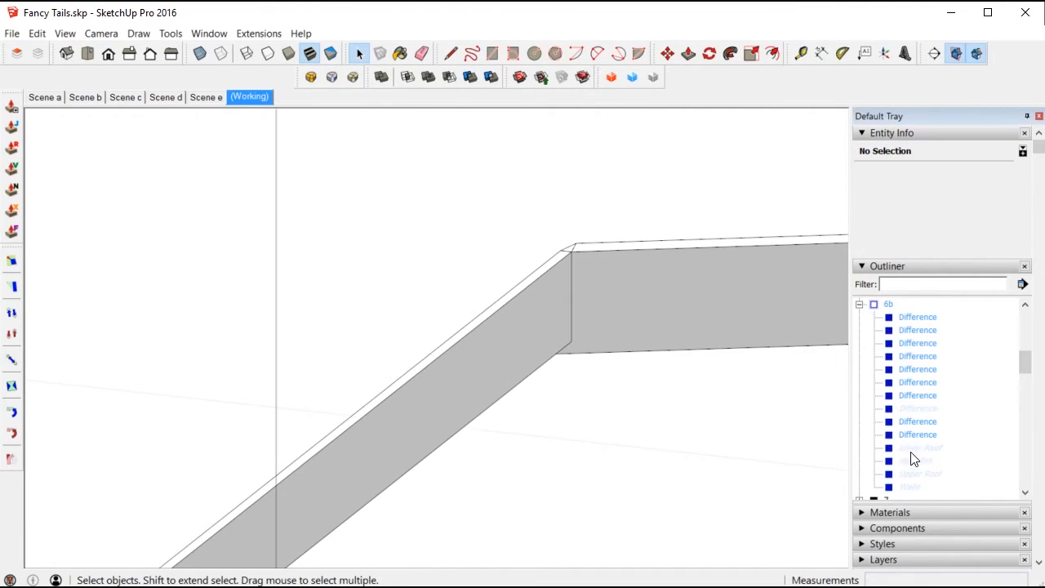
{"action": "right_click", "coordinate": [914, 415]}
{"action": "left_click", "coordinate": [961, 448]}
{"action": "middle_click_drag", "start_coordinate": [768, 373], "coordinate": [476, 304]}
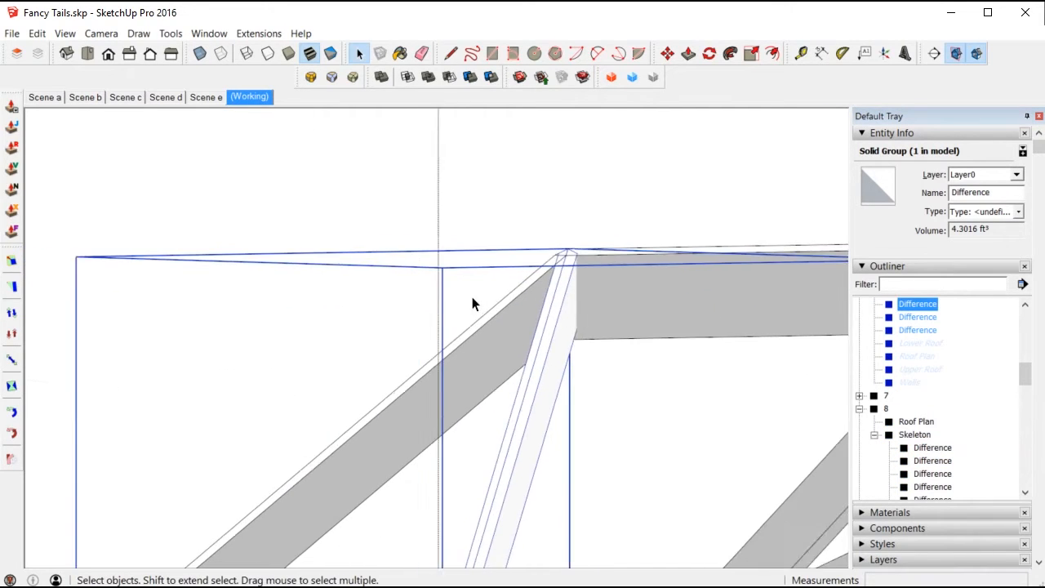
{"action": "scroll", "coordinate": [498, 305], "scroll_direction": "down", "scroll_amount": 3}
{"action": "scroll", "coordinate": [531, 302], "scroll_direction": "up", "scroll_amount": 4}
{"action": "left_click", "coordinate": [553, 303]}
{"action": "middle_click_drag", "start_coordinate": [553, 303], "coordinate": [553, 258]}
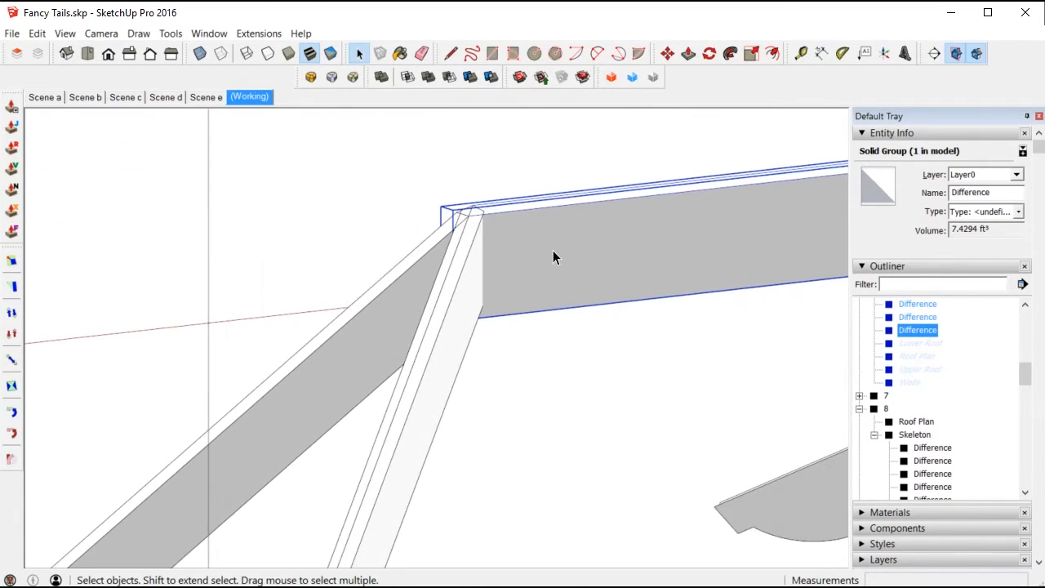
{"action": "double_click", "coordinate": [455, 311]}
{"action": "middle_click_drag", "start_coordinate": [447, 349], "coordinate": [436, 387]}
{"action": "left_click", "coordinate": [436, 386]}
{"action": "right_click", "coordinate": [436, 386]}
{"action": "left_click", "coordinate": [481, 544]}
{"action": "key", "text": "Escape"}
Open the rafter group at the joint for editing and draw circles over its two angled end faces, the first about 1' 3" in radius
{"action": "scroll", "coordinate": [465, 327], "scroll_direction": "down", "scroll_amount": 2}
{"action": "middle_click_drag", "start_coordinate": [465, 328], "coordinate": [467, 364]}
{"action": "scroll", "coordinate": [389, 362], "scroll_direction": "down", "scroll_amount": 3}
{"action": "scroll", "coordinate": [390, 363], "scroll_direction": "down", "scroll_amount": 2}
{"action": "left_click", "coordinate": [707, 286]}
{"action": "scroll", "coordinate": [721, 289], "scroll_direction": "up", "scroll_amount": 5}
{"action": "middle_click_drag", "start_coordinate": [721, 289], "coordinate": [691, 439]}
{"action": "middle_click_drag", "start_coordinate": [649, 246], "coordinate": [750, 340]}
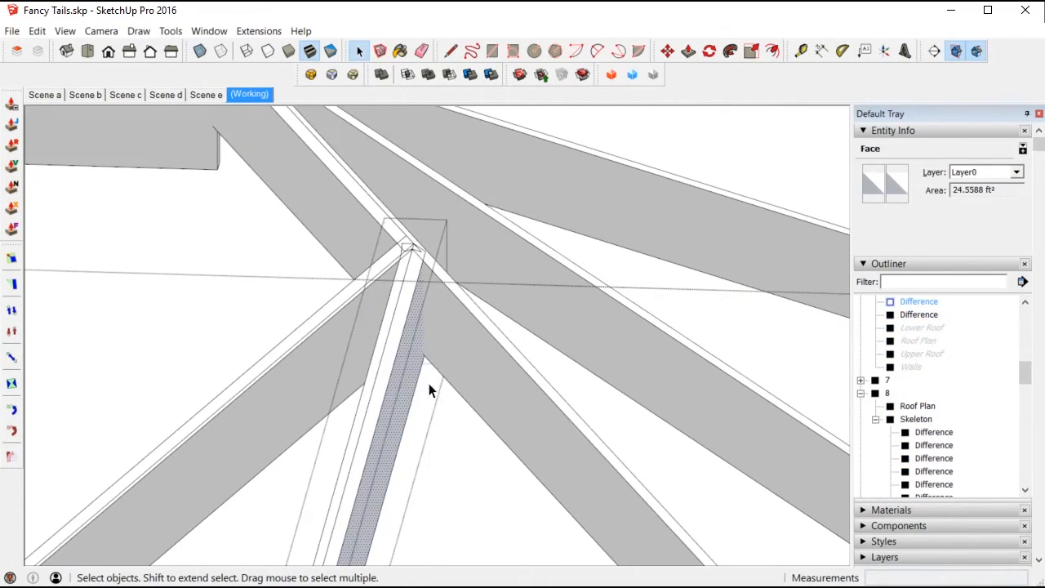
{"action": "key", "text": "c"}
{"action": "left_click", "coordinate": [494, 335]}
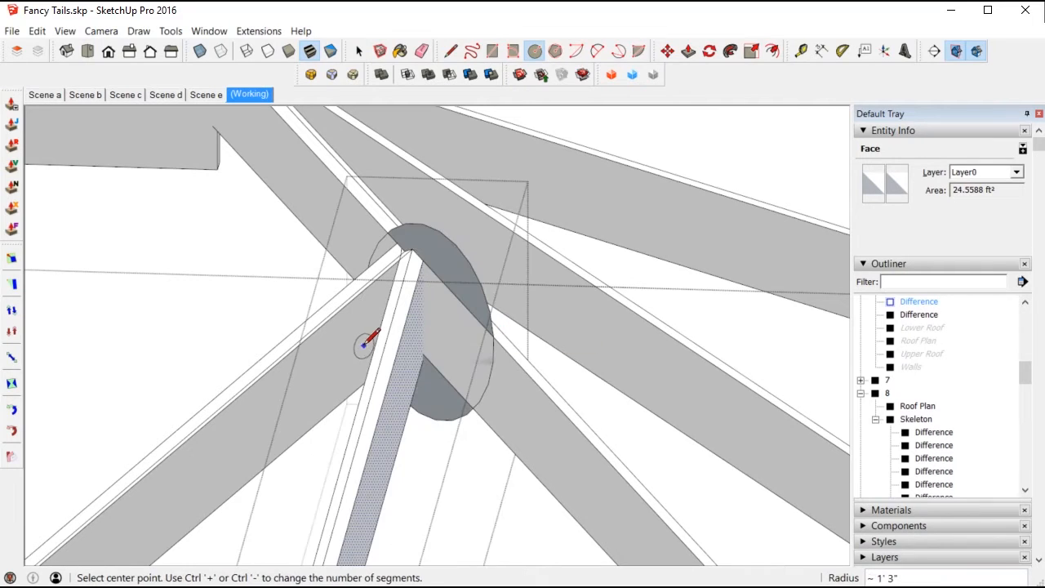
{"action": "left_click", "coordinate": [269, 404]}
{"action": "middle_click_drag", "start_coordinate": [268, 404], "coordinate": [465, 397]}
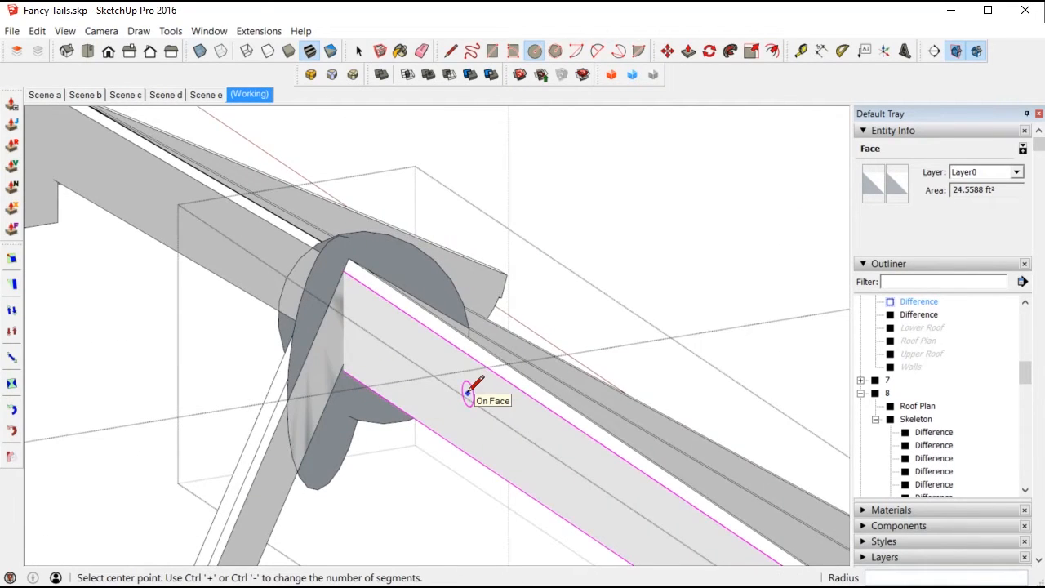
Isolate the open rafter and intersect the faces of the rafter and its two circles with each other
{"action": "key", "text": "h"}
{"action": "key", "text": "space"}
{"action": "triple_click", "coordinate": [513, 380]}
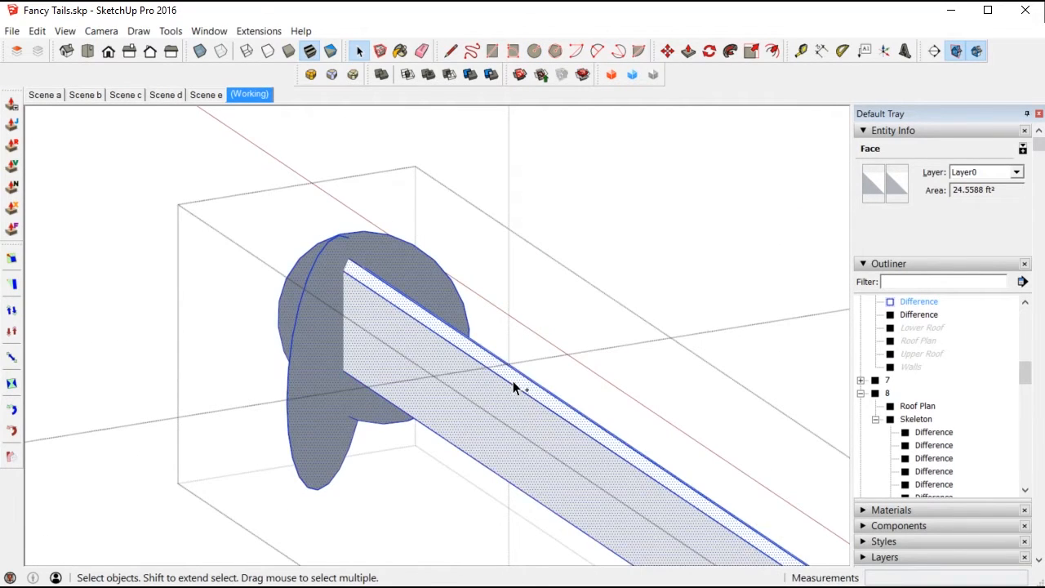
{"action": "right_click", "coordinate": [447, 357]}
{"action": "mouse_move", "coordinate": [563, 496]}
{"action": "left_click", "coordinate": [662, 527]}
Delete the excess circle geometry around the rafter's end and close the group
{"action": "middle_click_drag", "start_coordinate": [397, 376], "coordinate": [446, 283]}
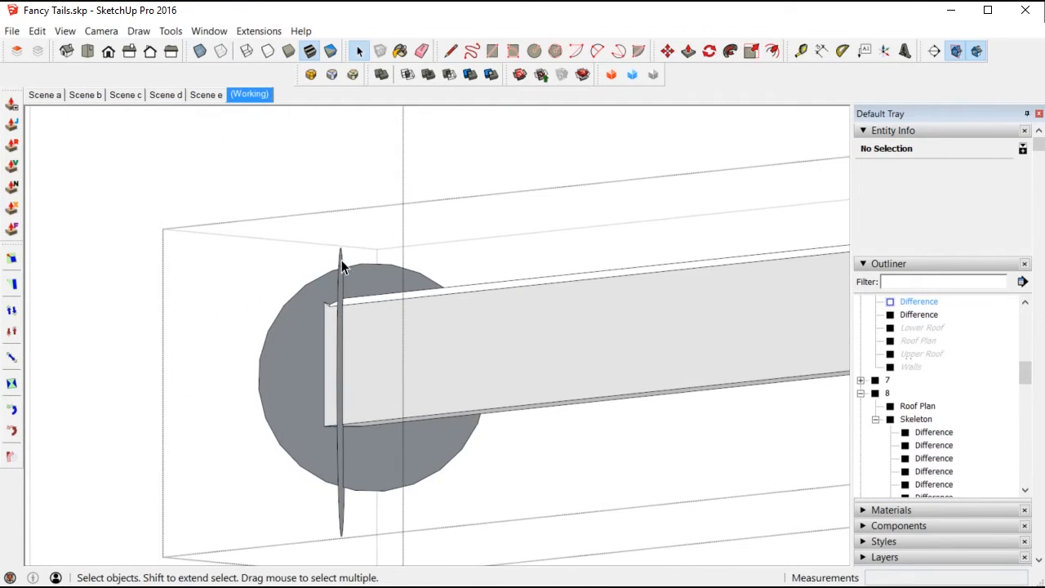
{"action": "key", "text": "Delete"}
{"action": "middle_click_drag", "start_coordinate": [369, 460], "coordinate": [549, 417]}
{"action": "key", "text": "Delete"}
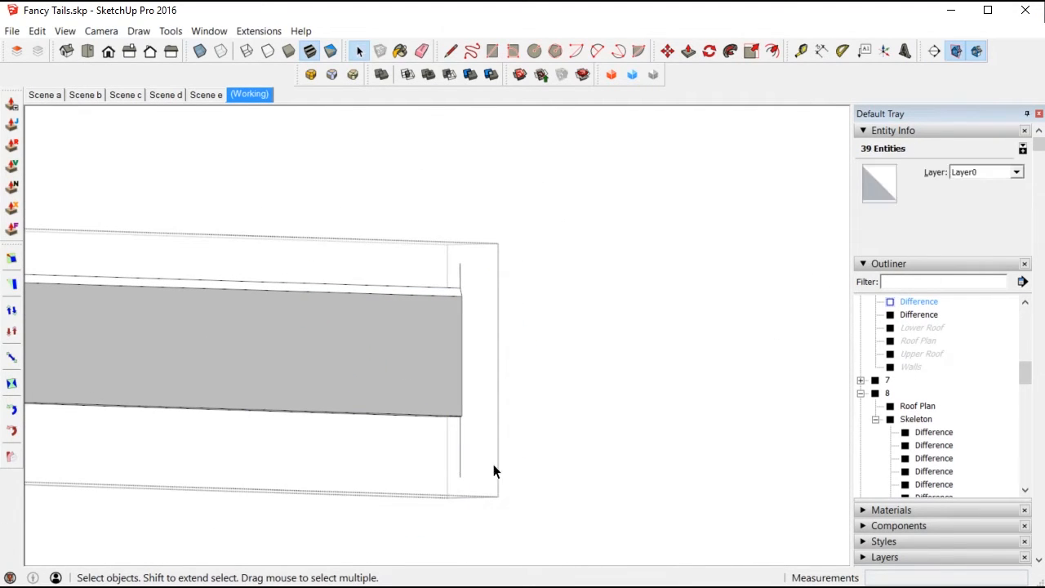
{"action": "left_click", "coordinate": [459, 446]}
{"action": "left_click", "coordinate": [461, 276]}
{"action": "key", "text": "space"}
{"action": "scroll", "coordinate": [432, 338], "scroll_direction": "up", "scroll_amount": 2}
{"action": "mouse_move", "coordinate": [435, 343]}
{"action": "middle_mouse_down"}
{"action": "mouse_move", "coordinate": [231, 321]}
{"action": "mouse_move", "coordinate": [427, 310]}
{"action": "mouse_move", "coordinate": [91, 185]}
{"action": "mouse_move", "coordinate": [707, 423]}
{"action": "mouse_move", "coordinate": [411, 395]}
{"action": "mouse_move", "coordinate": [557, 431]}
{"action": "middle_mouse_up"}
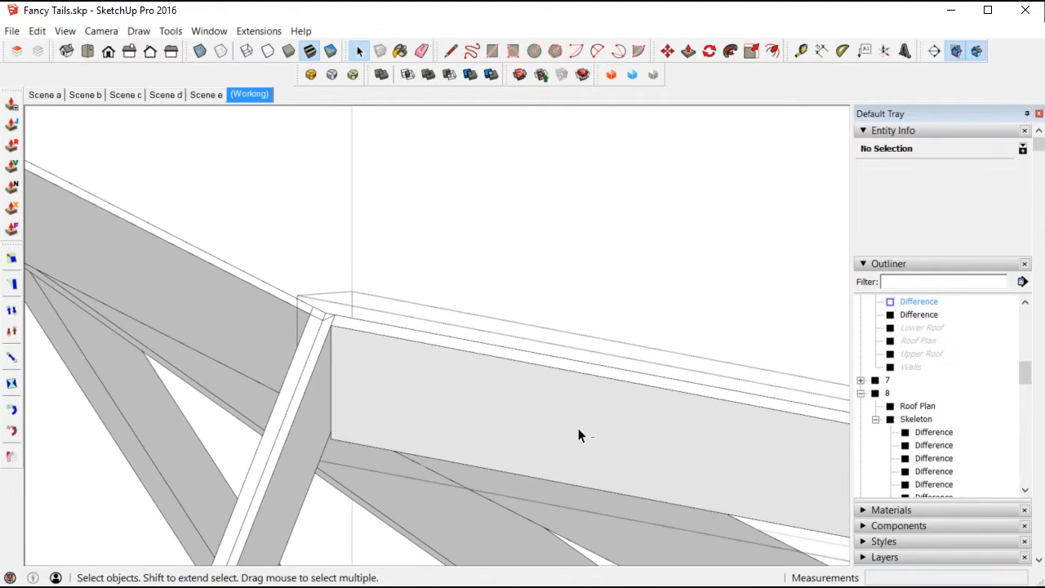
{"action": "left_click", "coordinate": [578, 428]}
Open the rafter on the other side of the joint and Push/Pull its underside down about 1 15/16"
{"action": "middle_click_drag", "start_coordinate": [315, 417], "coordinate": [483, 236]}
{"action": "left_click", "coordinate": [286, 393]}
{"action": "middle_click_drag", "start_coordinate": [294, 396], "coordinate": [299, 359]}
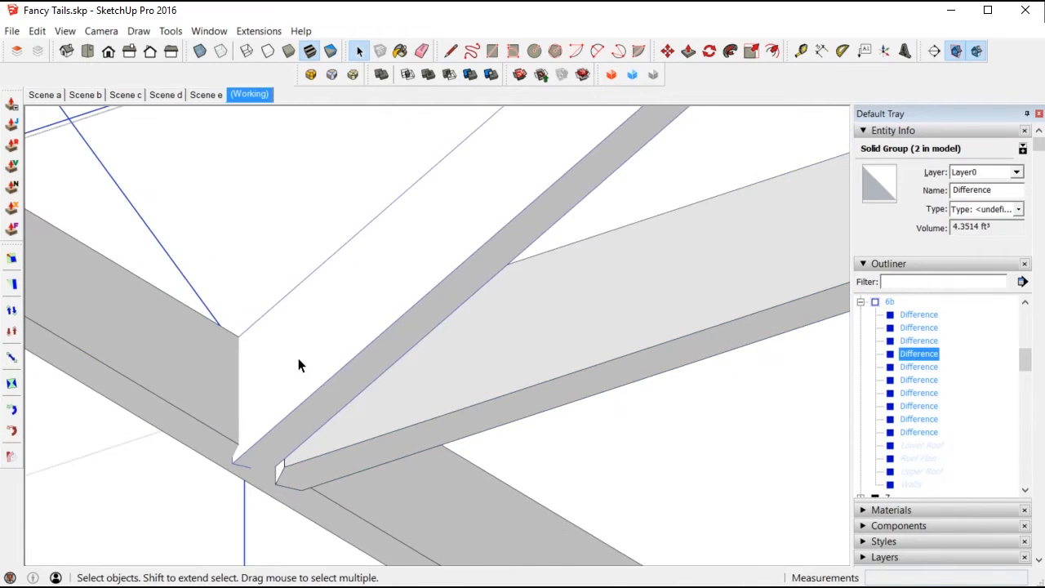
{"action": "scroll", "coordinate": [287, 384], "scroll_direction": "up", "scroll_amount": 2}
{"action": "left_click", "coordinate": [277, 392]}
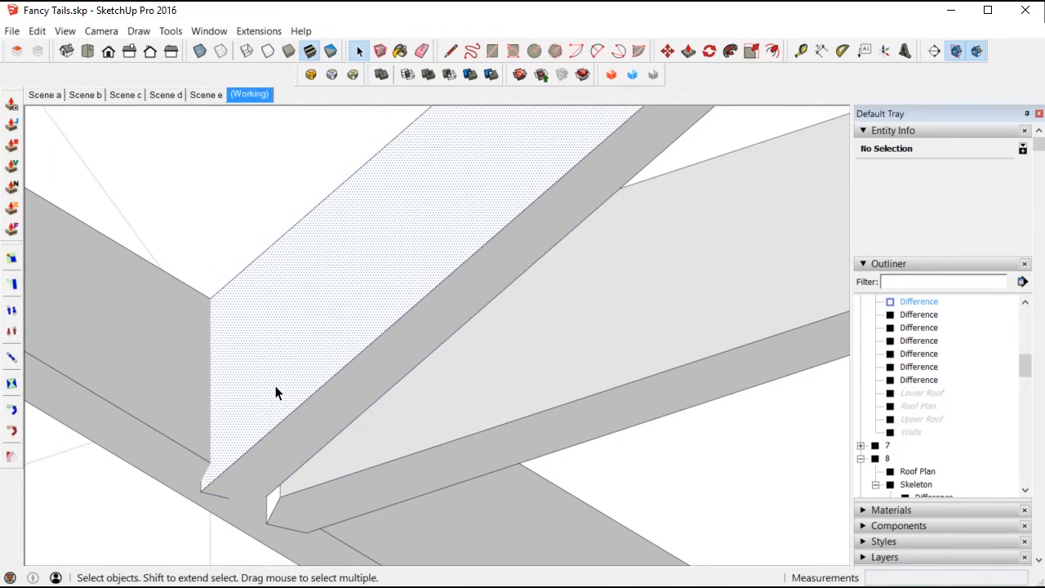
{"action": "left_click", "coordinate": [286, 449]}
{"action": "key", "text": "p"}
{"action": "middle_click_drag", "start_coordinate": [287, 455], "coordinate": [287, 480]}
{"action": "left_click_drag", "start_coordinate": [274, 500], "coordinate": [269, 534]}
{"action": "middle_click_drag", "start_coordinate": [269, 534], "coordinate": [348, 387]}
{"action": "key", "text": "space"}
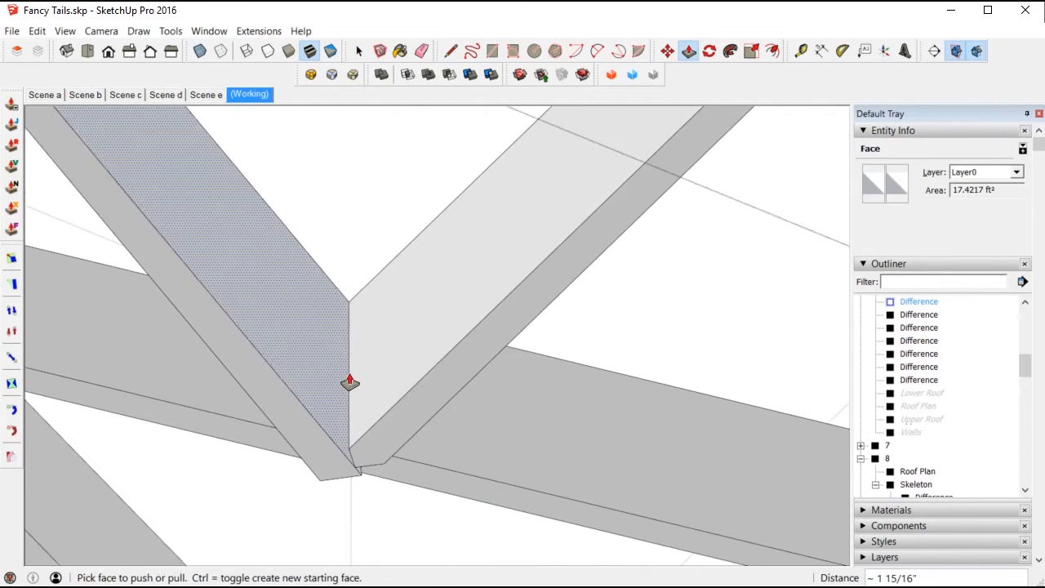
{"action": "key", "text": "ctrl+t"}
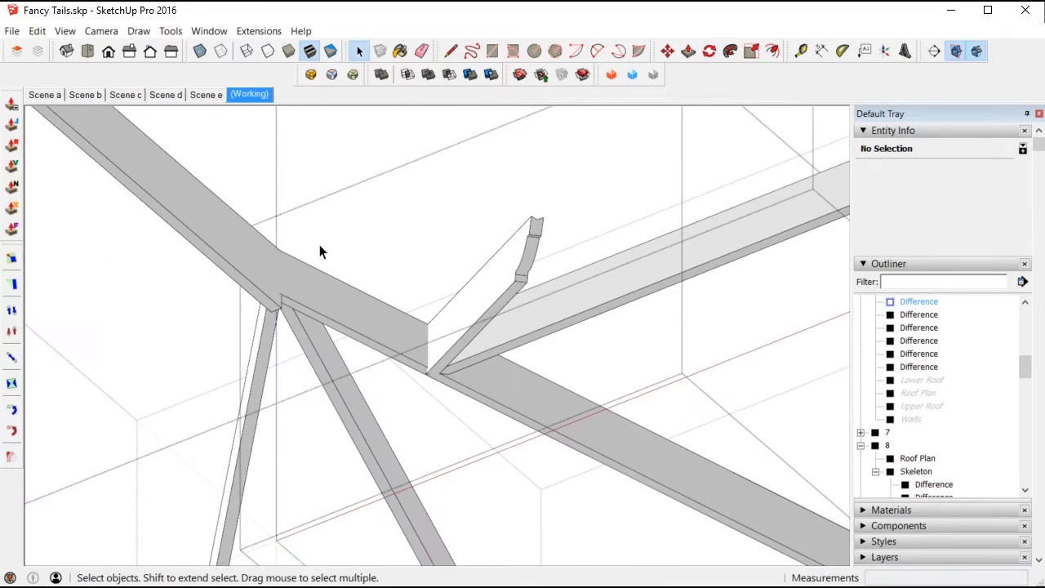
Push/Pull the long underside of the next rafter down to fill the notch at the joint, and close the group
{"action": "key", "text": "t"}
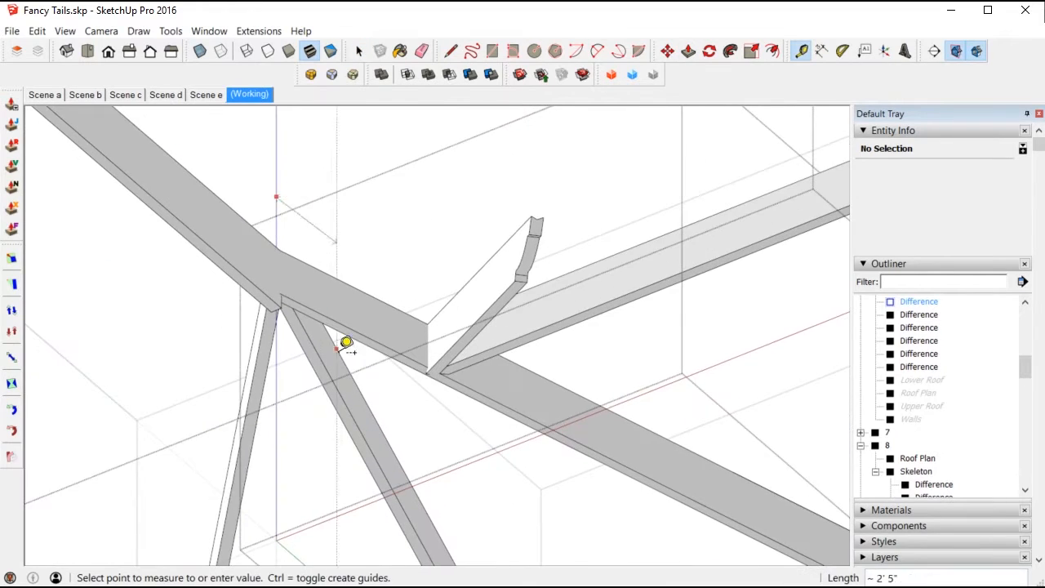
{"action": "scroll", "coordinate": [411, 366], "scroll_direction": "up", "scroll_amount": 5}
{"action": "middle_click_drag", "start_coordinate": [476, 372], "coordinate": [564, 368]}
{"action": "scroll", "coordinate": [492, 380], "scroll_direction": "up", "scroll_amount": 2}
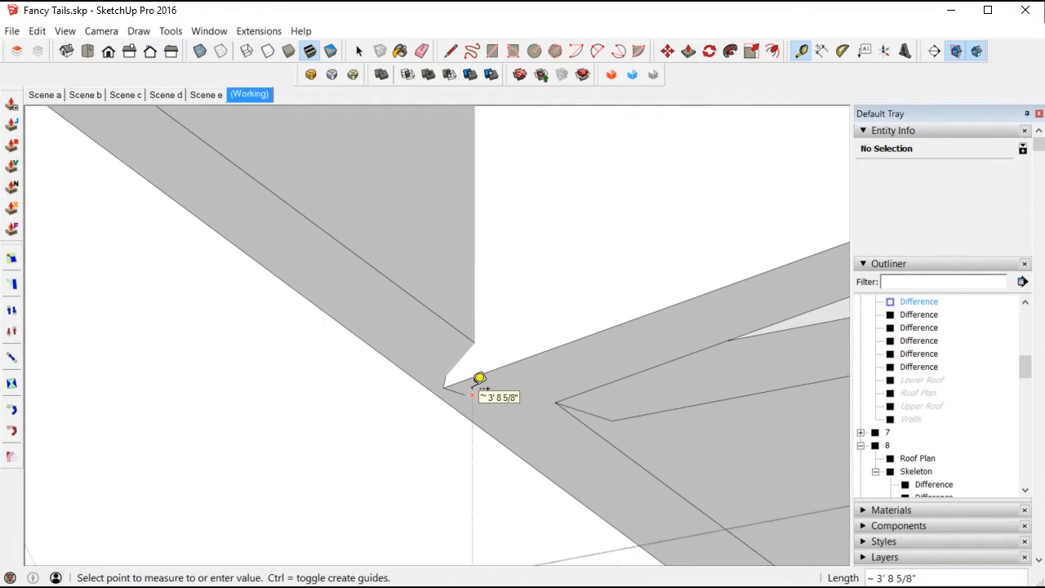
{"action": "key", "text": "space"}
{"action": "left_click", "coordinate": [431, 346]}
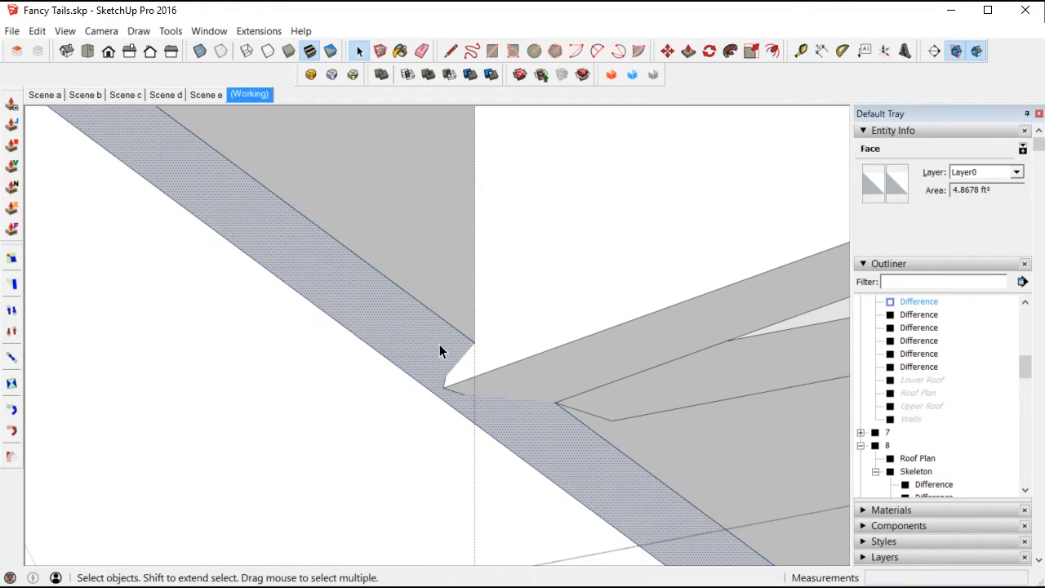
{"action": "left_click_drag", "start_coordinate": [477, 354], "coordinate": [472, 383]}
{"action": "key", "text": "space"}
{"action": "scroll", "coordinate": [472, 384], "scroll_direction": "down", "scroll_amount": 2}
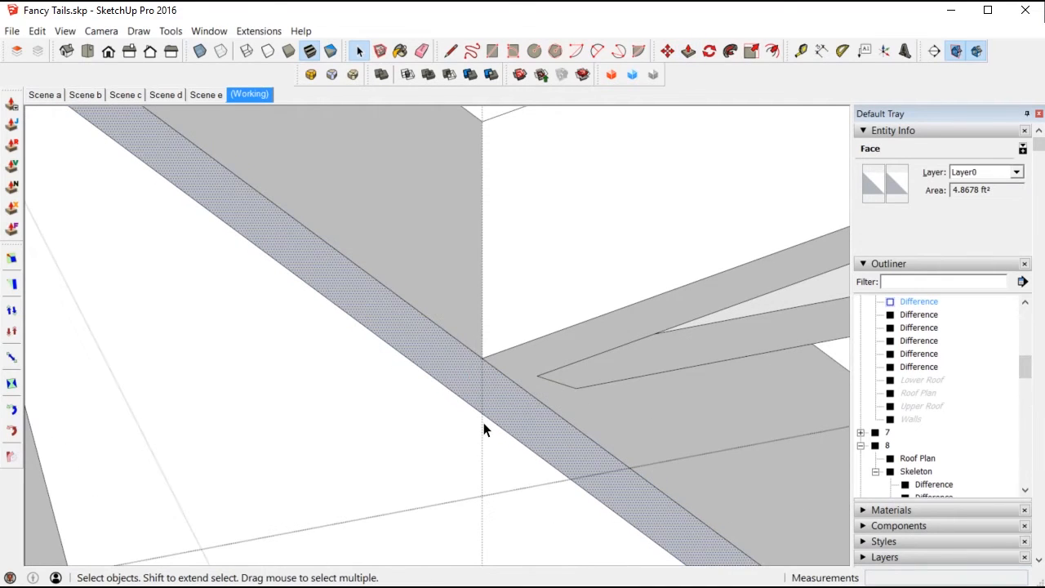
{"action": "left_click", "coordinate": [485, 432]}
{"action": "key", "text": "alt+e"}
{"action": "key", "text": "Escape"}
Trim the rafter running down from the joint with the Trim solid tool, using the rafter it meets as the cutting solid
{"action": "middle_click_drag", "start_coordinate": [542, 457], "coordinate": [301, 346]}
{"action": "scroll", "coordinate": [511, 376], "scroll_direction": "up", "scroll_amount": 3}
{"action": "scroll", "coordinate": [490, 392], "scroll_direction": "down", "scroll_amount": 2}
{"action": "middle_click_drag", "start_coordinate": [498, 425], "coordinate": [553, 429]}
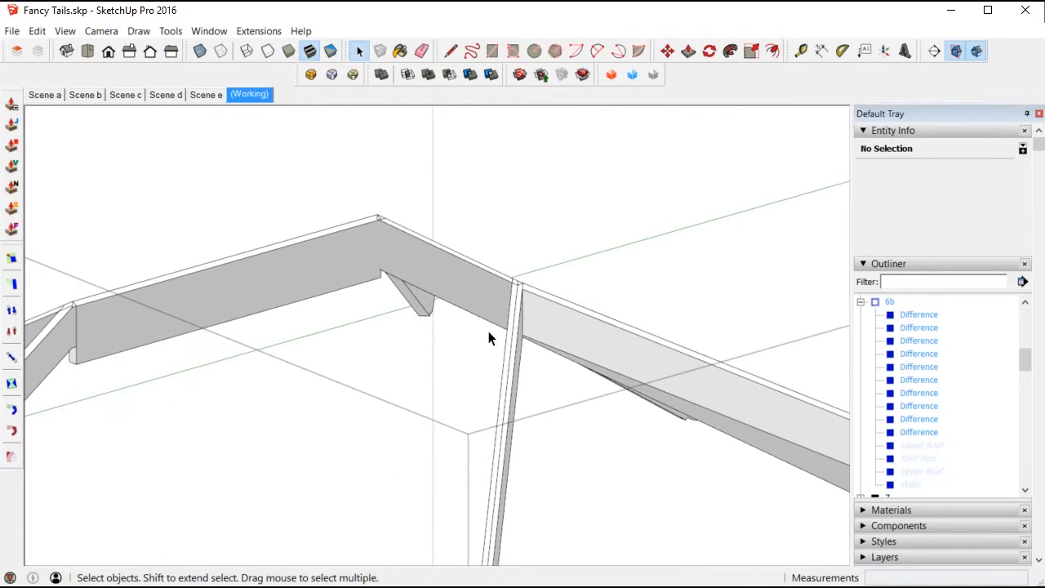
{"action": "left_click", "coordinate": [474, 298]}
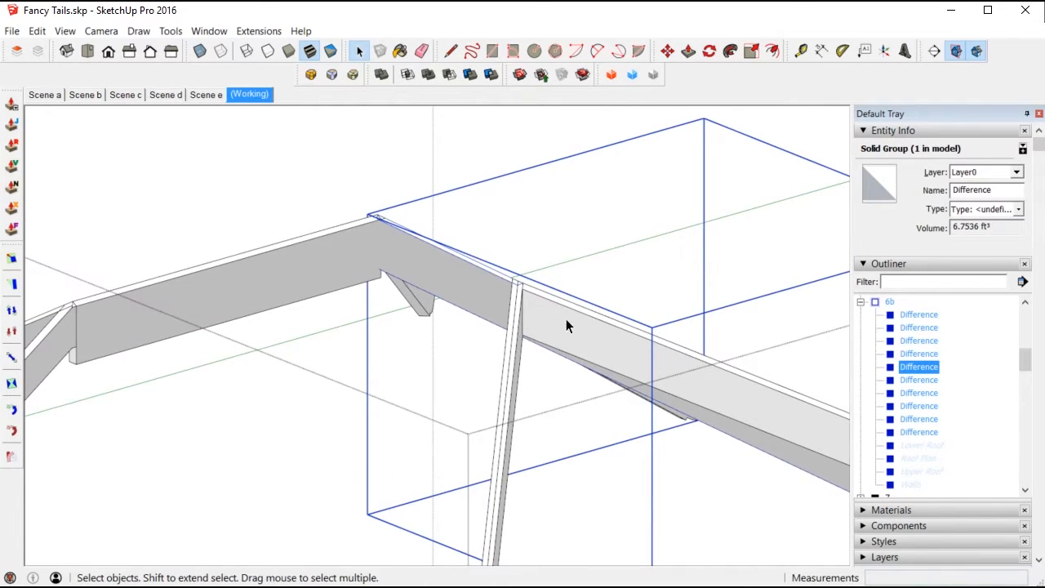
{"action": "middle_click_drag", "start_coordinate": [566, 326], "coordinate": [694, 364]}
{"action": "left_click", "coordinate": [694, 364]}
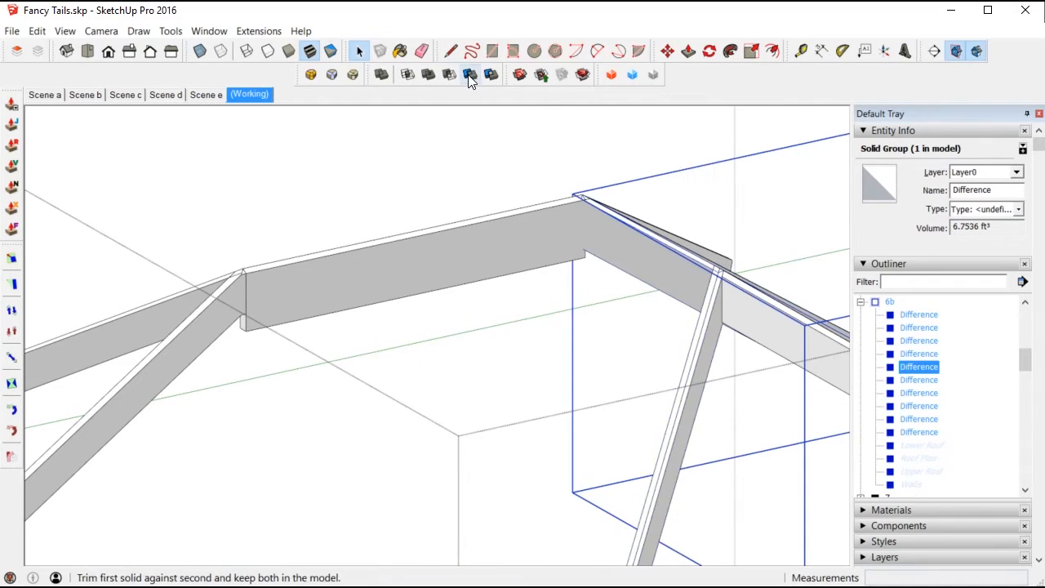
{"action": "left_click", "coordinate": [470, 79]}
{"action": "left_click", "coordinate": [703, 368]}
{"action": "middle_click_drag", "start_coordinate": [718, 289], "coordinate": [730, 308]}
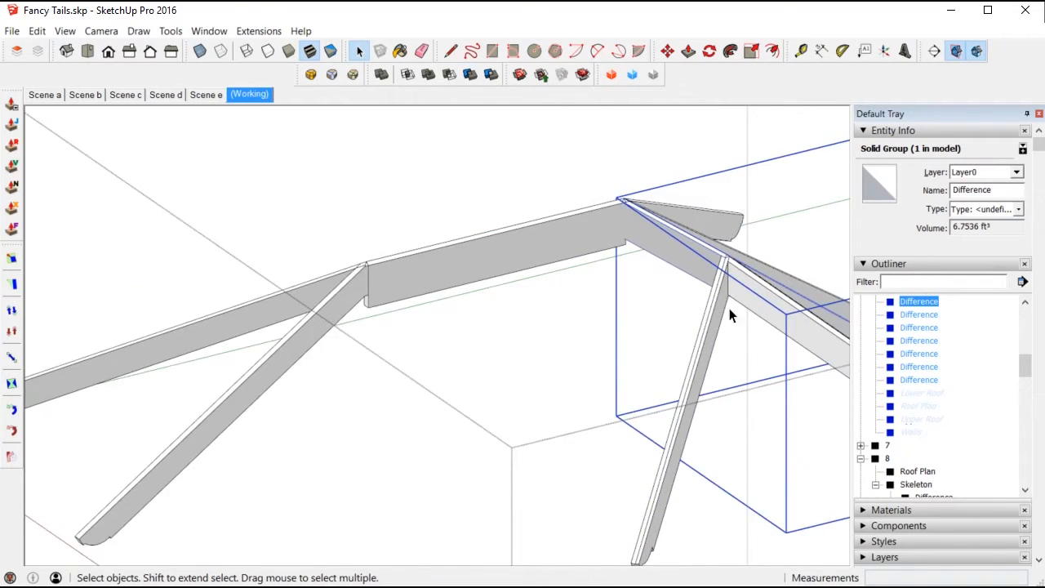
Examine the trimmed rafter joints from several angles and check where the neighbouring rafters meet
{"action": "scroll", "coordinate": [723, 274], "scroll_direction": "up", "scroll_amount": 5}
{"action": "middle_click_drag", "start_coordinate": [707, 256], "coordinate": [630, 380]}
{"action": "double_click", "coordinate": [667, 356]}
{"action": "key", "text": "ctrl+shift+h"}
{"action": "key", "text": "ctrl+shift+h"}
{"action": "mouse_move", "coordinate": [675, 354]}
{"action": "middle_mouse_down"}
{"action": "mouse_move", "coordinate": [689, 334]}
{"action": "mouse_move", "coordinate": [666, 339]}
{"action": "mouse_move", "coordinate": [682, 335]}
{"action": "middle_mouse_up"}
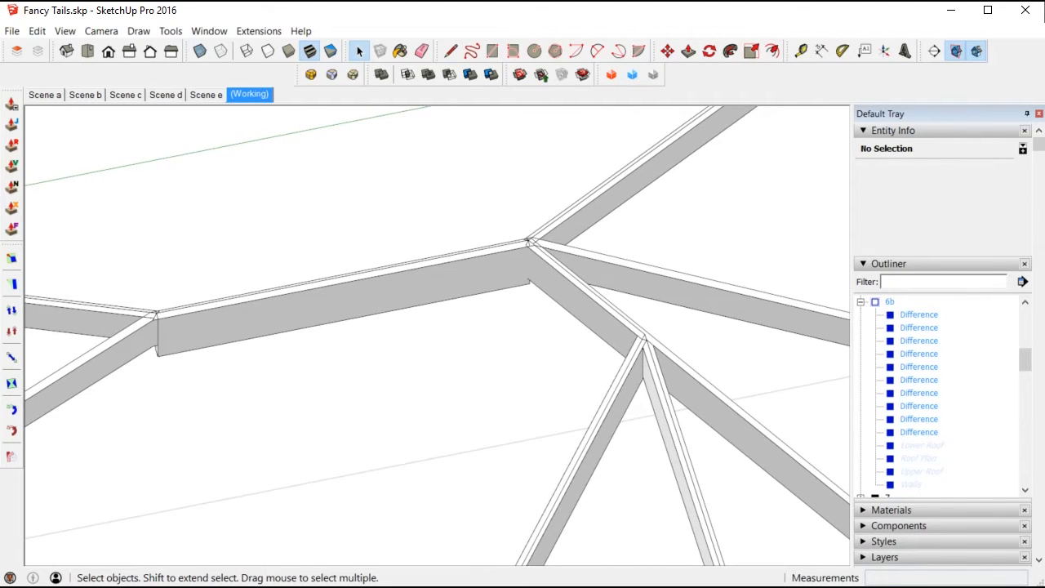
{"action": "left_click", "coordinate": [739, 428]}
{"action": "middle_click_drag", "start_coordinate": [739, 428], "coordinate": [498, 412]}
{"action": "scroll", "coordinate": [719, 469], "scroll_direction": "down", "scroll_amount": 3}
{"action": "scroll", "coordinate": [295, 273], "scroll_direction": "up", "scroll_amount": 5}
{"action": "middle_click_drag", "start_coordinate": [350, 282], "coordinate": [408, 192]}
{"action": "key", "text": "t"}
{"action": "left_click", "coordinate": [421, 206]}
{"action": "key", "text": "space"}
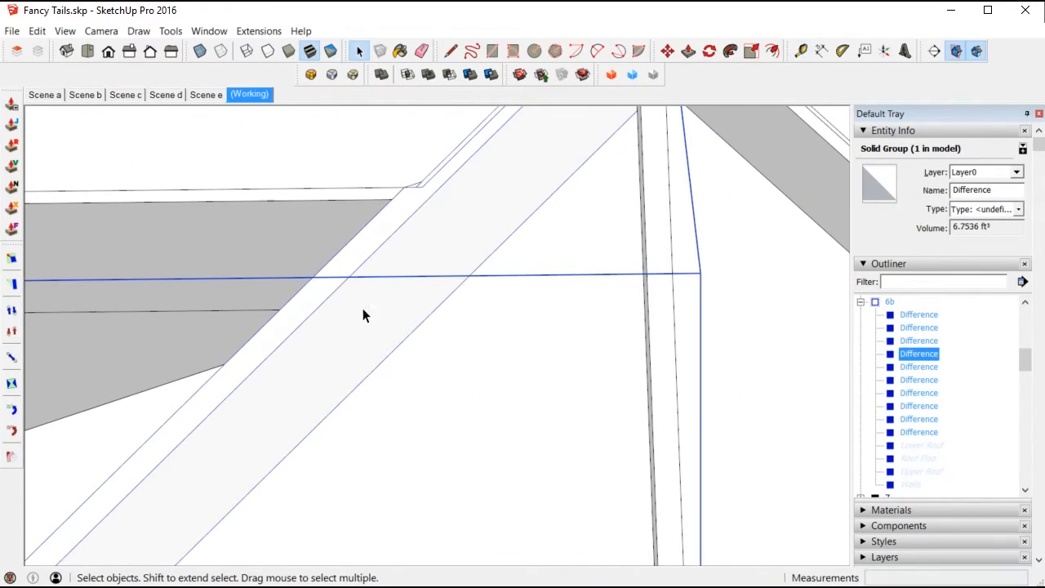
Open the long sloping rafter and place a guide 1'3" from the top edge of its side face
{"action": "middle_click_drag", "start_coordinate": [362, 313], "coordinate": [647, 345]}
{"action": "left_click", "coordinate": [603, 325]}
{"action": "double_click", "coordinate": [647, 345]}
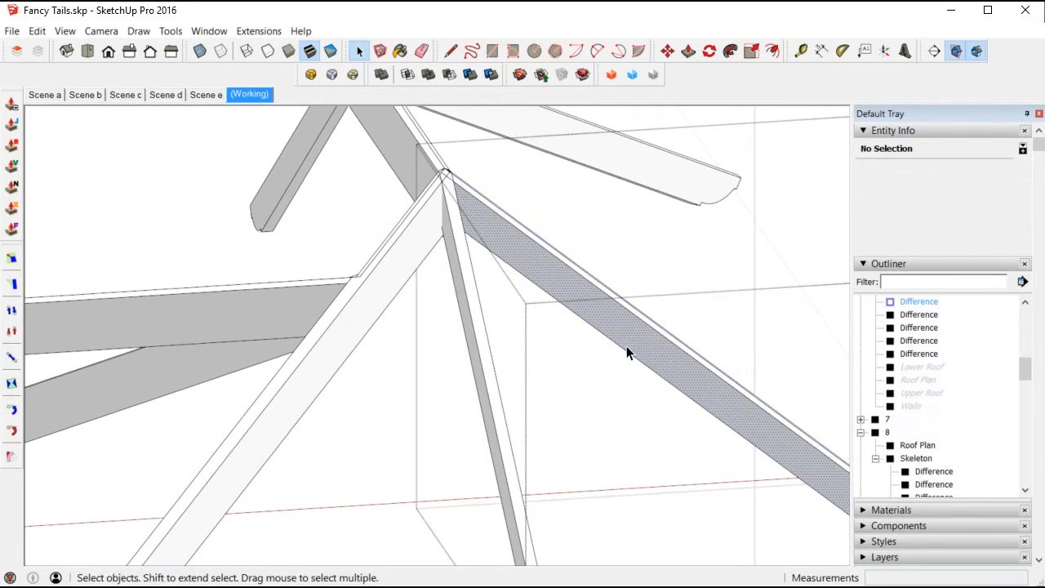
{"action": "scroll", "coordinate": [641, 327], "scroll_direction": "up", "scroll_amount": 3}
{"action": "left_click", "coordinate": [656, 296]}
{"action": "key", "text": "t"}
{"action": "left_click", "coordinate": [647, 309]}
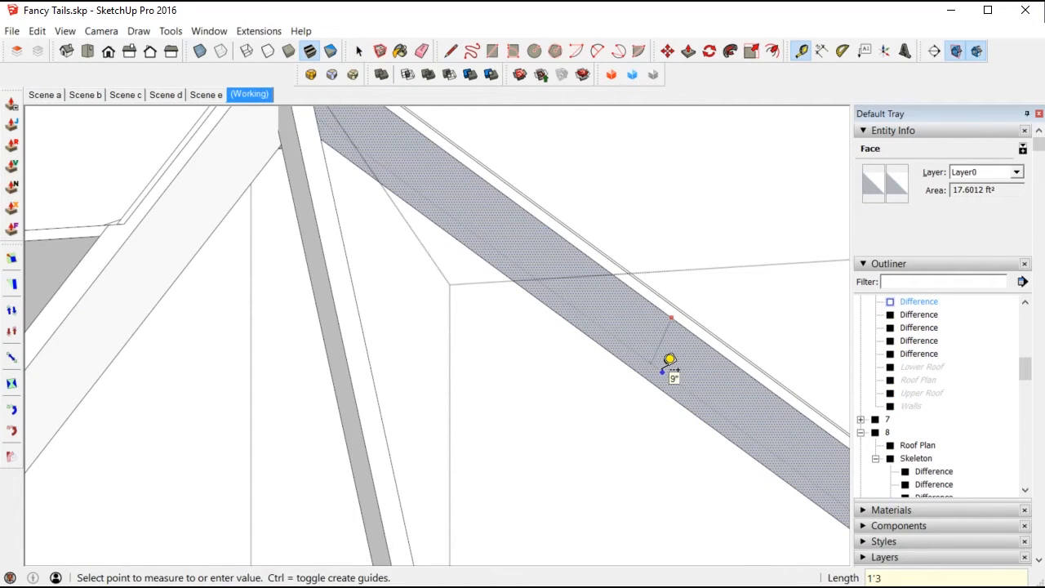
{"action": "key", "text": "space"}
Push/Pull the rafter's underside down to the guide line and close the group
{"action": "middle_click_drag", "start_coordinate": [661, 371], "coordinate": [637, 371]}
{"action": "left_click", "coordinate": [634, 375]}
{"action": "key", "text": "p"}
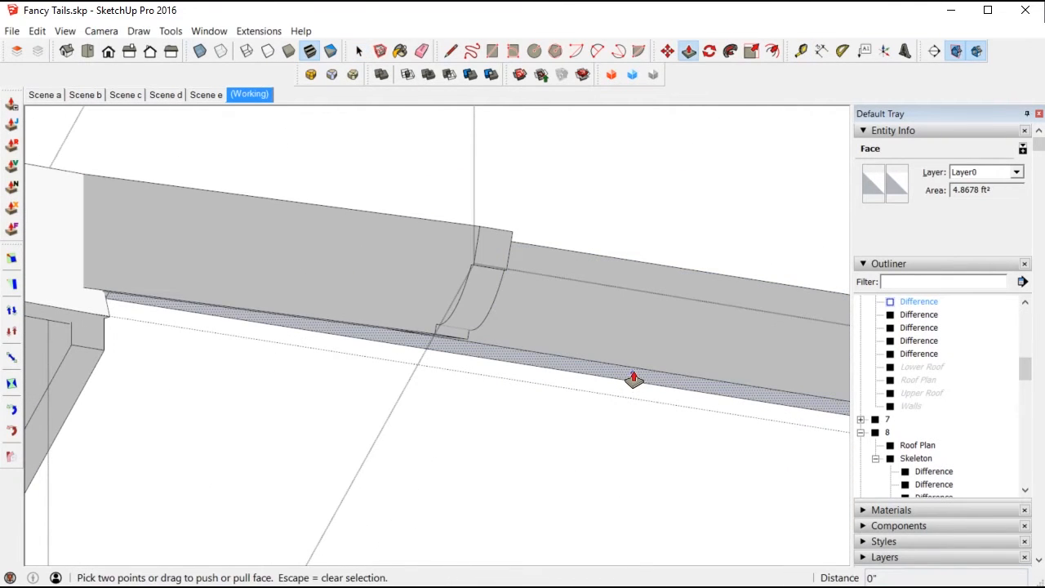
{"action": "left_click", "coordinate": [634, 380]}
{"action": "left_click", "coordinate": [626, 399]}
{"action": "key", "text": "space"}
{"action": "middle_click_drag", "start_coordinate": [626, 400], "coordinate": [704, 508]}
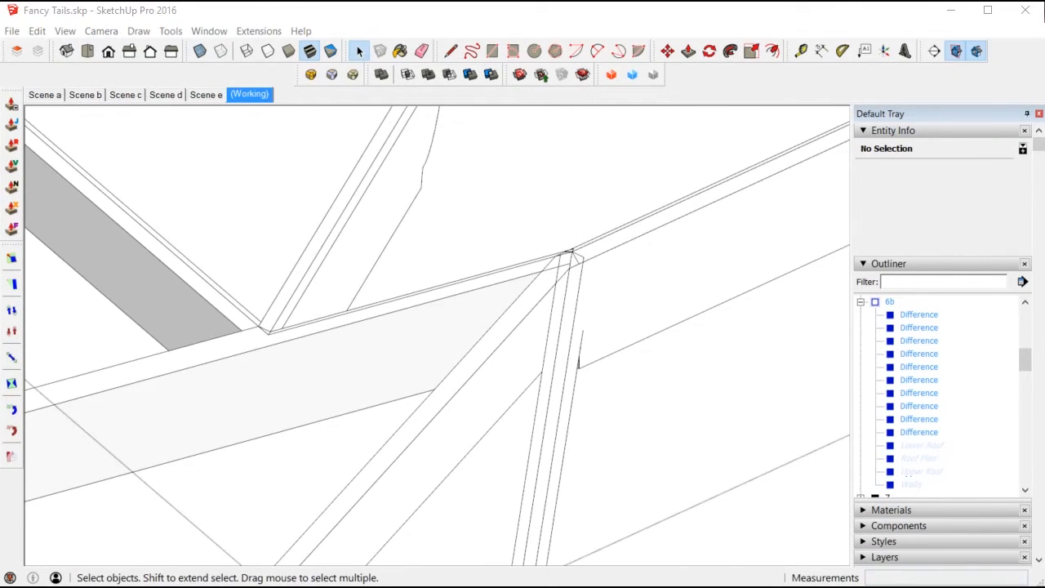
Open the rafter running beyond the joint and try to Push/Pull its faces next to the joint
{"action": "middle_click_drag", "start_coordinate": [493, 316], "coordinate": [465, 292]}
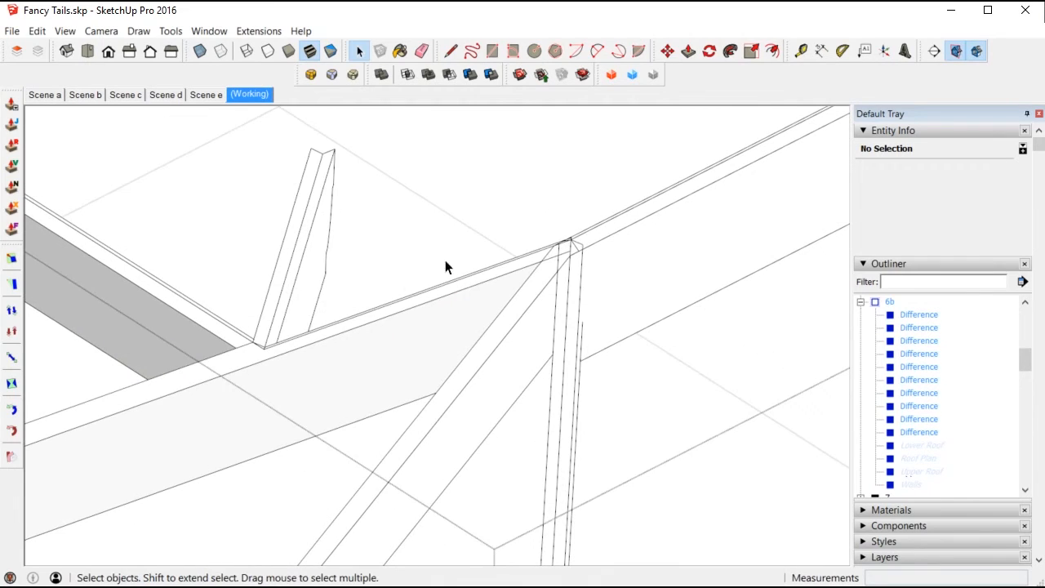
{"action": "key", "text": "t"}
{"action": "scroll", "coordinate": [610, 352], "scroll_direction": "up", "scroll_amount": 1}
{"action": "middle_click_drag", "start_coordinate": [610, 352], "coordinate": [644, 33]}
{"action": "left_click", "coordinate": [683, 410]}
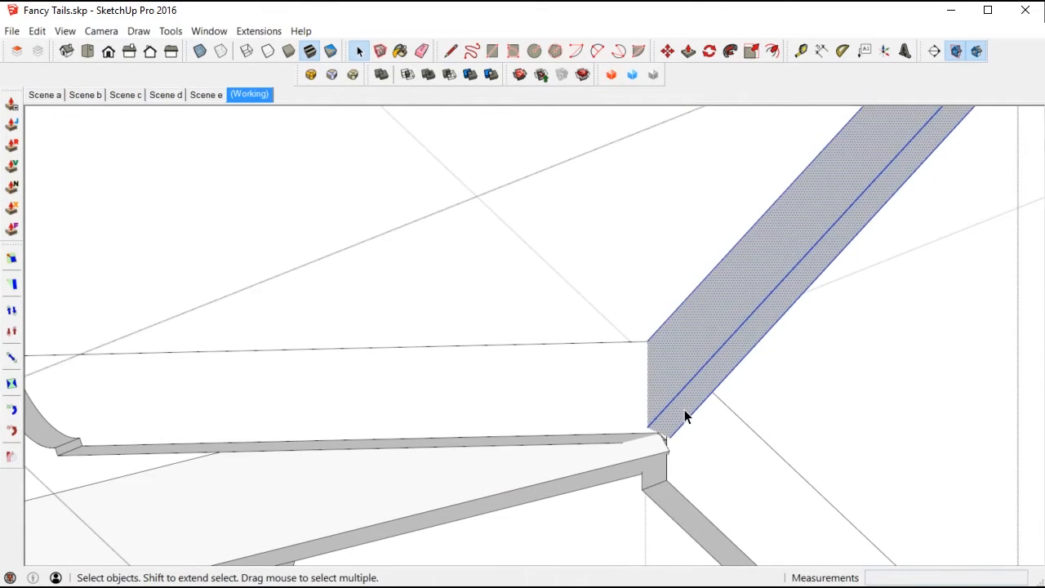
{"action": "key", "text": "p"}
{"action": "key", "text": "Escape"}
{"action": "key", "text": "space"}
{"action": "middle_click_drag", "start_coordinate": [682, 420], "coordinate": [520, 545]}
Push/Pull the small end face of the rafter at the joint by 1 3/4"
{"action": "left_click", "coordinate": [699, 493]}
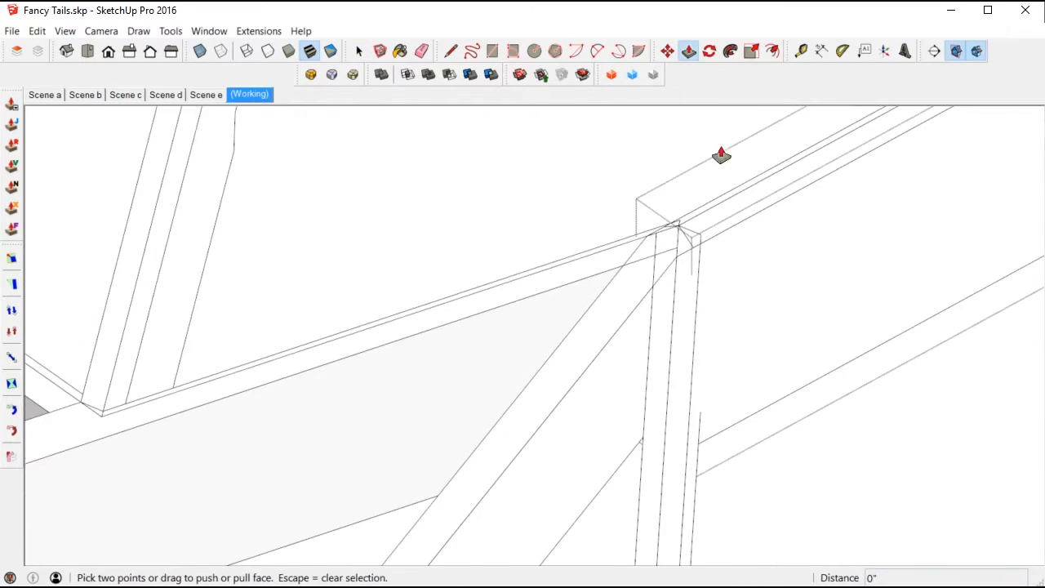
{"action": "scroll", "coordinate": [722, 155], "scroll_direction": "up", "scroll_amount": 2}
{"action": "left_click", "coordinate": [679, 297]}
{"action": "mouse_move", "coordinate": [671, 318]}
{"action": "middle_mouse_down"}
{"action": "mouse_move", "coordinate": [498, 327]}
{"action": "mouse_move", "coordinate": [875, 233]}
{"action": "mouse_move", "coordinate": [681, 299]}
{"action": "middle_mouse_up"}
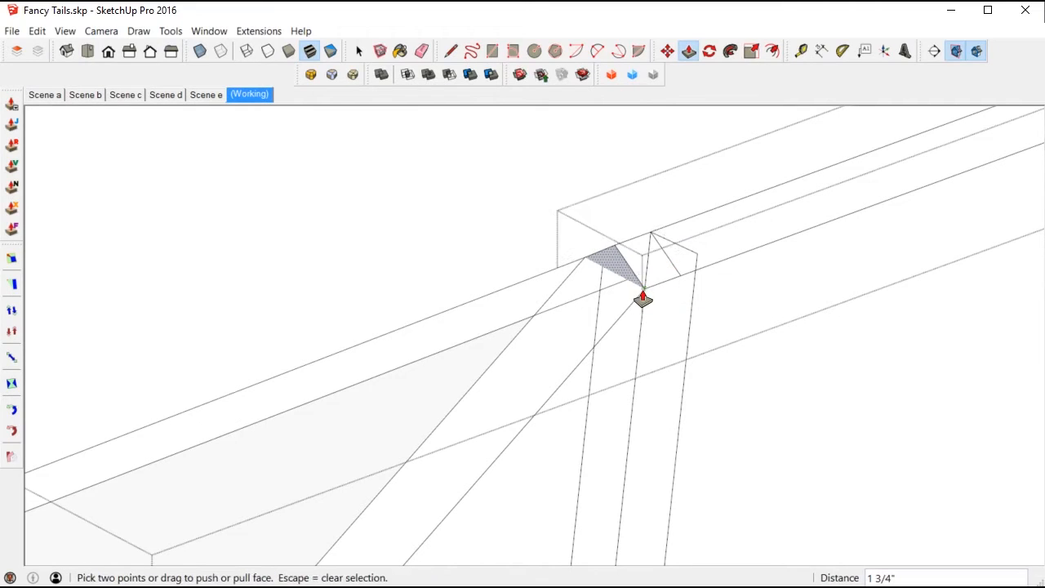
Draw a circle about 3 7/8" in radius over the rafter's end at the joint, isolate the rafter and erase the excess geometry
{"action": "left_click", "coordinate": [600, 288]}
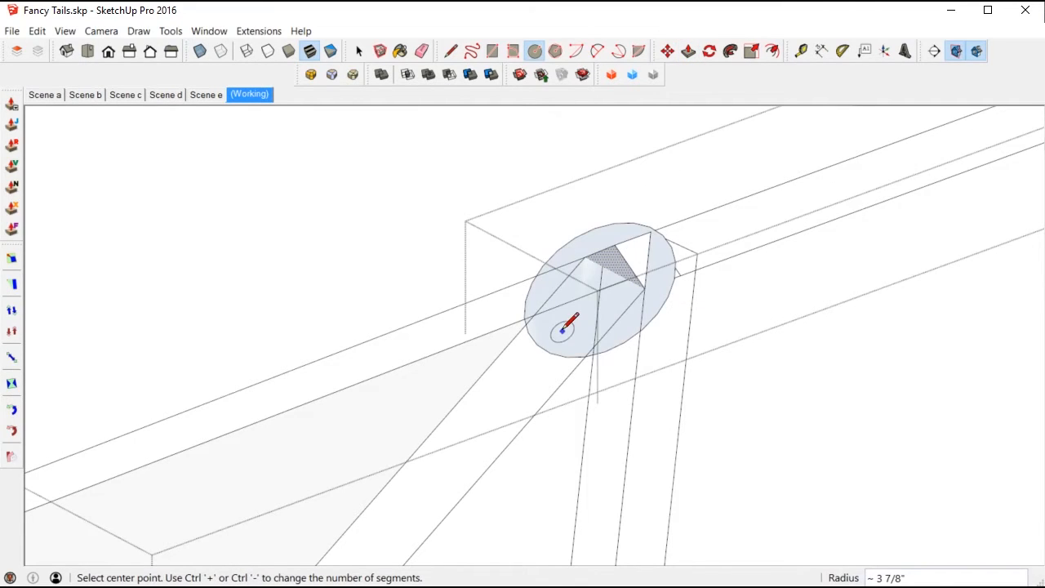
{"action": "key", "text": "h"}
{"action": "mouse_move", "coordinate": [583, 318]}
{"action": "middle_mouse_down"}
{"action": "mouse_move", "coordinate": [618, 273]}
{"action": "mouse_move", "coordinate": [598, 442]}
{"action": "middle_mouse_up"}
{"action": "scroll", "coordinate": [598, 441], "scroll_direction": "down", "scroll_amount": 2}
{"action": "key", "text": "e"}
{"action": "left_click", "coordinate": [744, 225]}
{"action": "scroll", "coordinate": [734, 245], "scroll_direction": "up", "scroll_amount": 2}
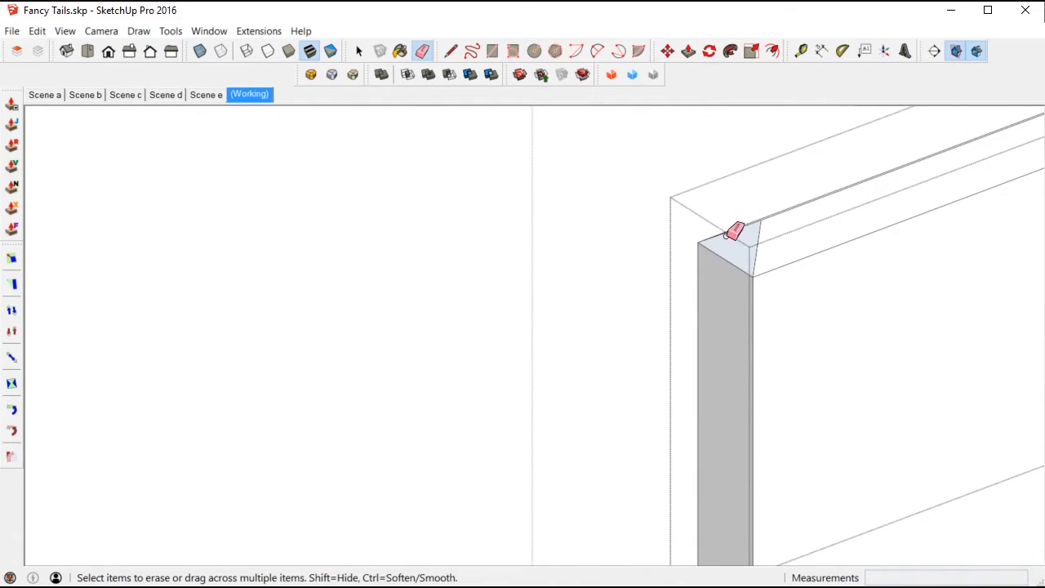
{"action": "scroll", "coordinate": [753, 260], "scroll_direction": "down", "scroll_amount": 2}
{"action": "key", "text": "h"}
{"action": "scroll", "coordinate": [753, 261], "scroll_direction": "down", "scroll_amount": 2}
{"action": "middle_click_drag", "start_coordinate": [786, 330], "coordinate": [805, 310]}
{"action": "scroll", "coordinate": [804, 314], "scroll_direction": "up", "scroll_amount": 3}
{"action": "middle_click_drag", "start_coordinate": [828, 247], "coordinate": [776, 225]}
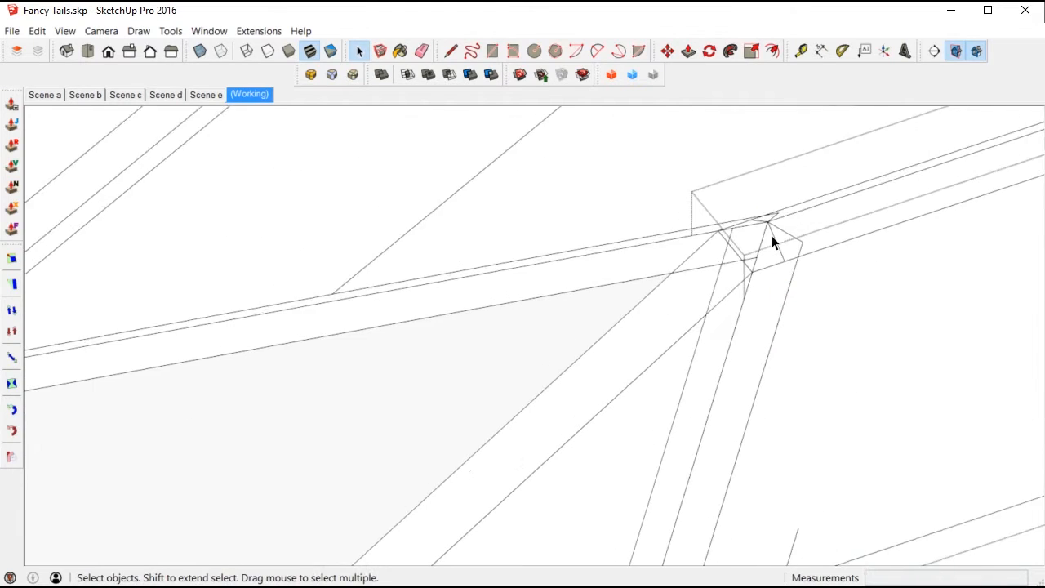
Trim the middle rafter with the ridge board at the joint
{"action": "left_click", "coordinate": [697, 344]}
{"action": "double_click", "coordinate": [698, 331]}
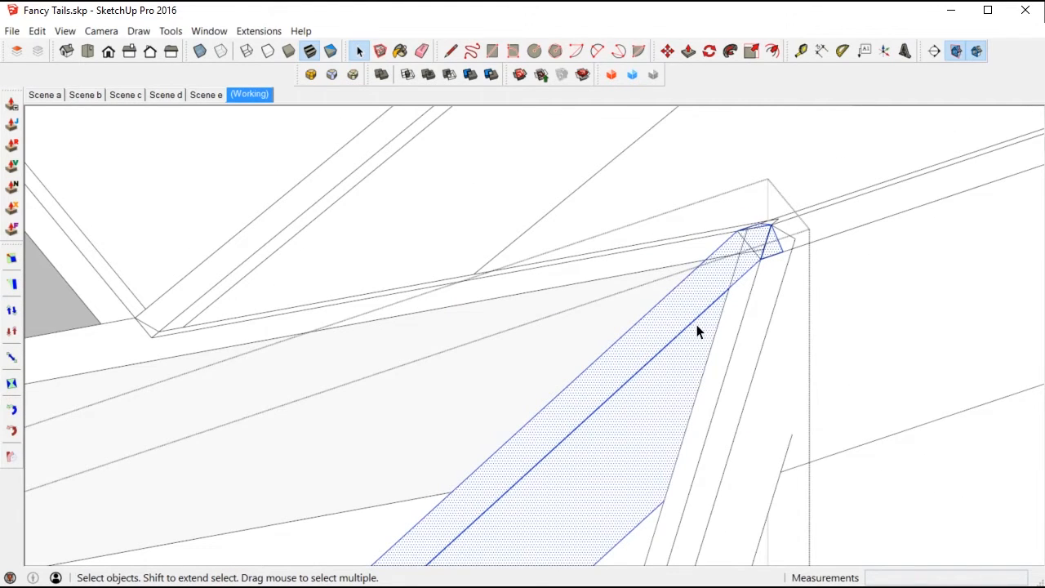
{"action": "key", "text": "Escape"}
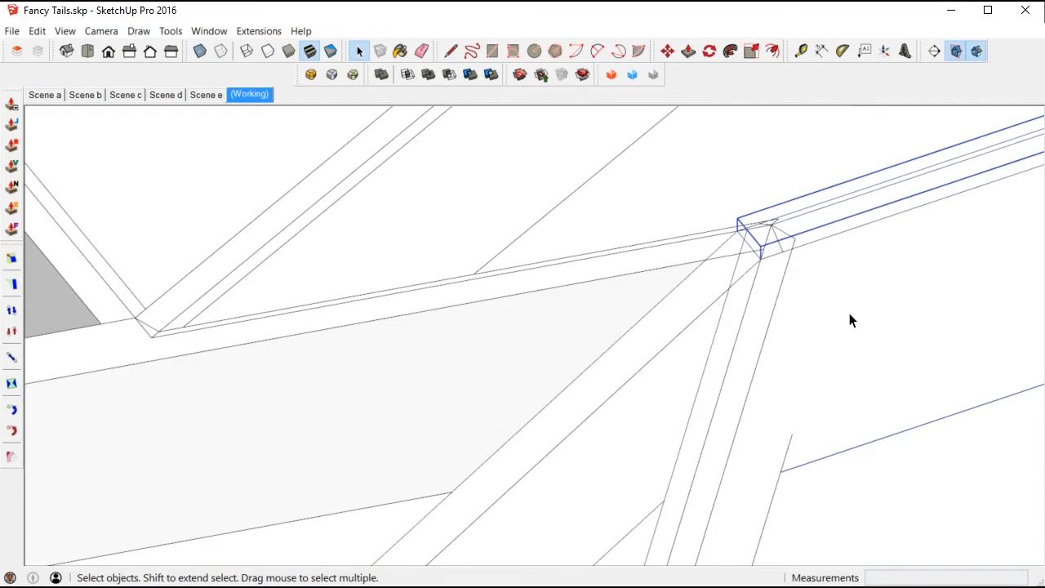
{"action": "left_click", "coordinate": [470, 74]}
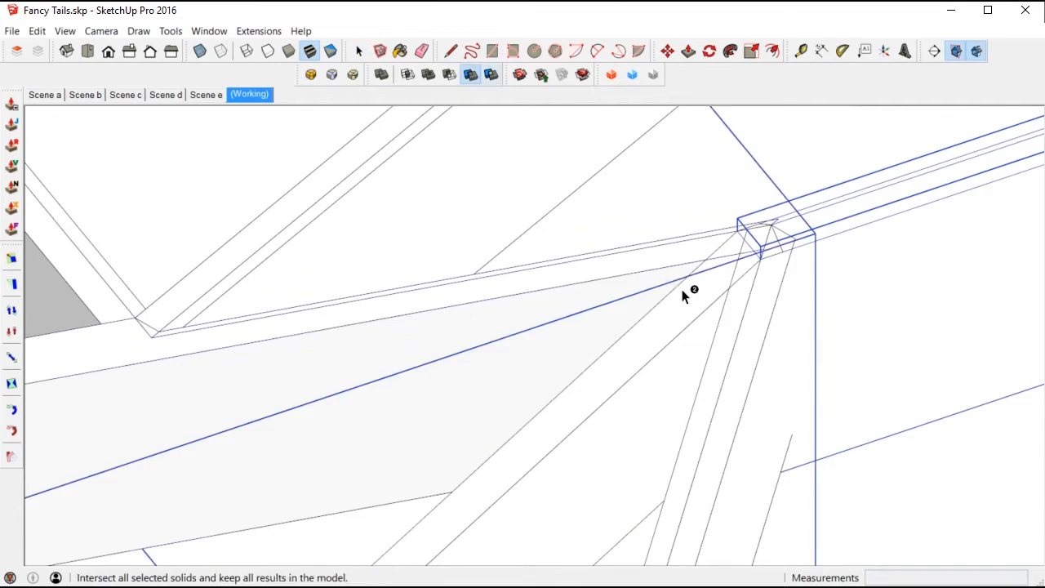
{"action": "left_click", "coordinate": [689, 356]}
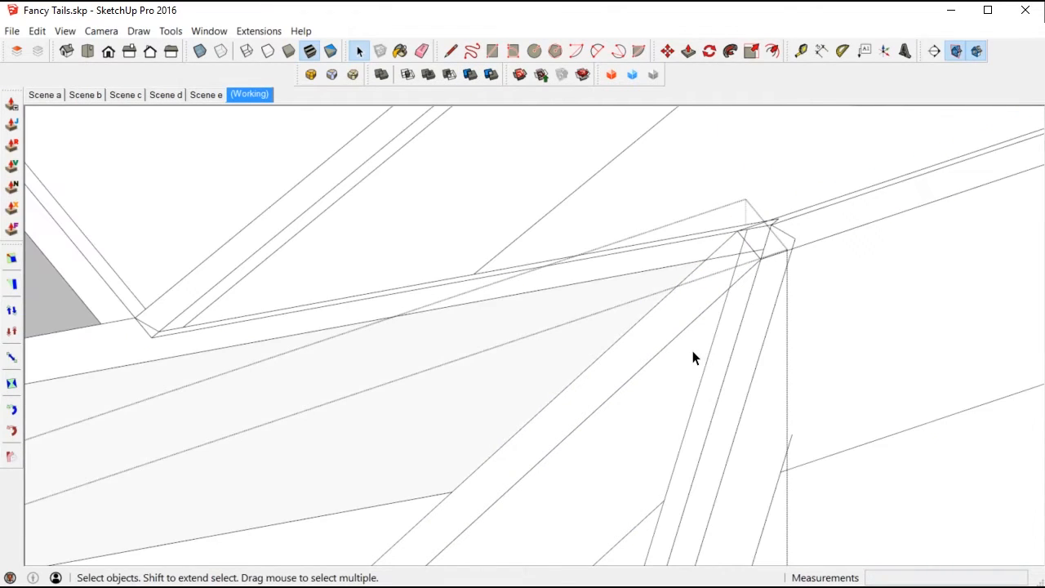
Isolate the ridge board and draw a line across its end face at the joint to split off the lower part
{"action": "middle_click_drag", "start_coordinate": [732, 378], "coordinate": [746, 298]}
{"action": "double_click", "coordinate": [826, 418]}
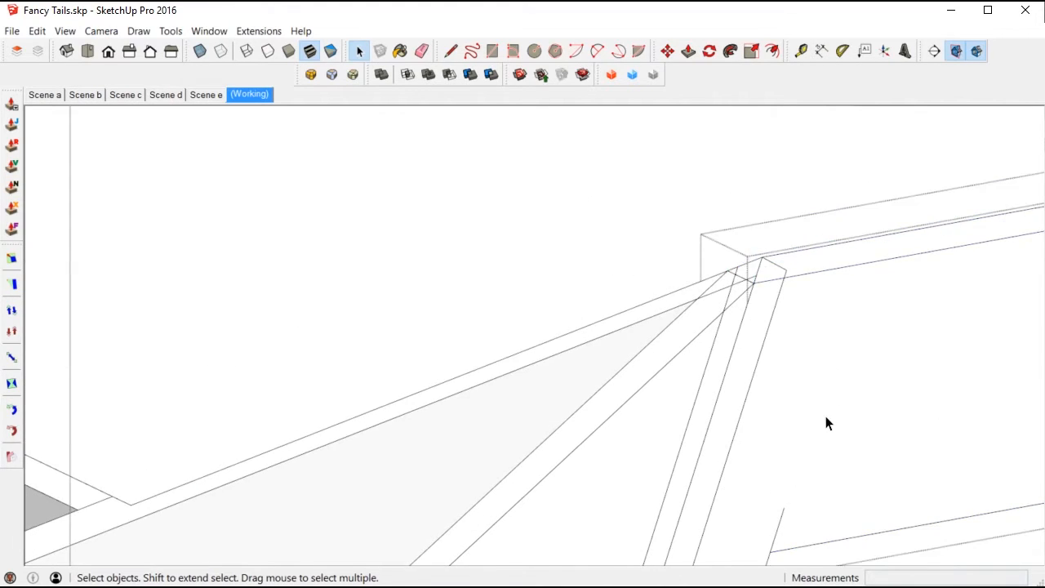
{"action": "scroll", "coordinate": [826, 418], "scroll_direction": "down", "scroll_amount": 2}
{"action": "left_click", "coordinate": [783, 464]}
{"action": "key", "text": "h"}
{"action": "scroll", "coordinate": [773, 458], "scroll_direction": "up", "scroll_amount": 2}
{"action": "scroll", "coordinate": [774, 458], "scroll_direction": "up", "scroll_amount": 1}
{"action": "key", "text": "l"}
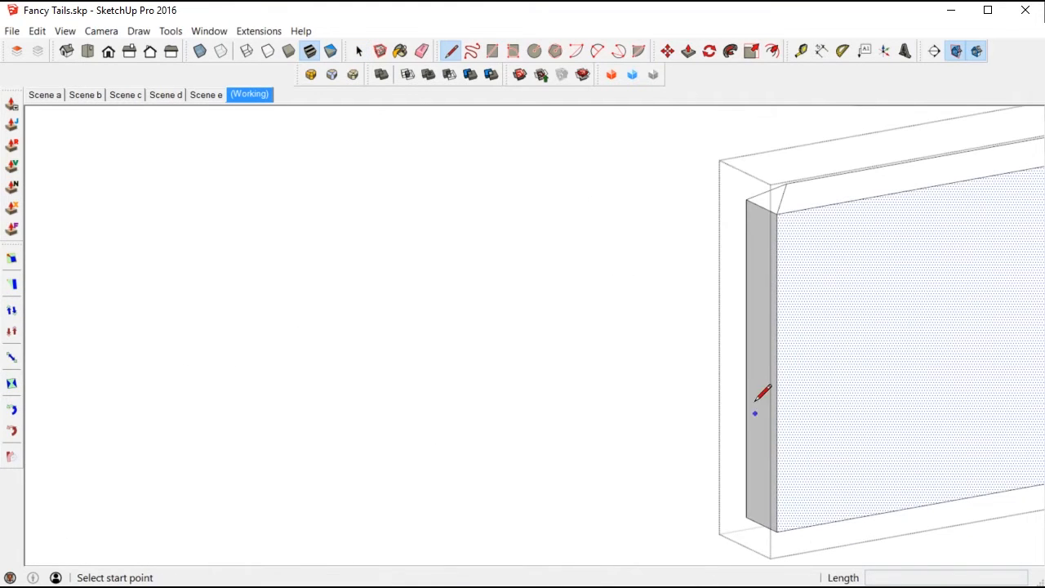
{"action": "left_click", "coordinate": [777, 398]}
Push/Pull the lower part of the ridge board's end face outward by 8"
{"action": "key", "text": "space"}
{"action": "left_click", "coordinate": [766, 421]}
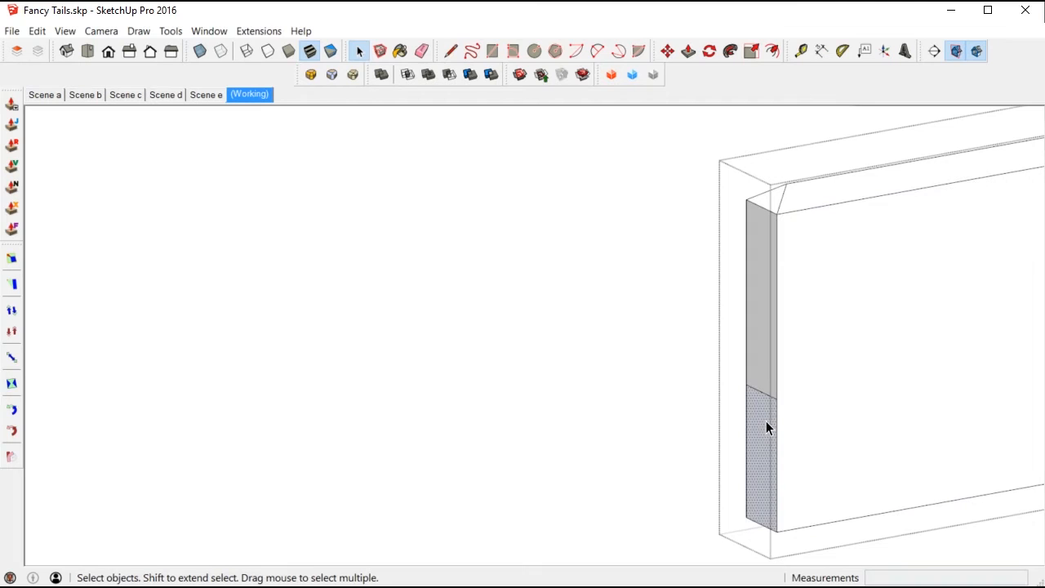
{"action": "key", "text": "ctrl+shift+h"}
{"action": "key", "text": "ctrl+shift+h"}
{"action": "key", "text": "p"}
{"action": "left_click", "coordinate": [771, 443]}
{"action": "left_click", "coordinate": [671, 452]}
{"action": "key", "text": "ctrl+shift+h"}
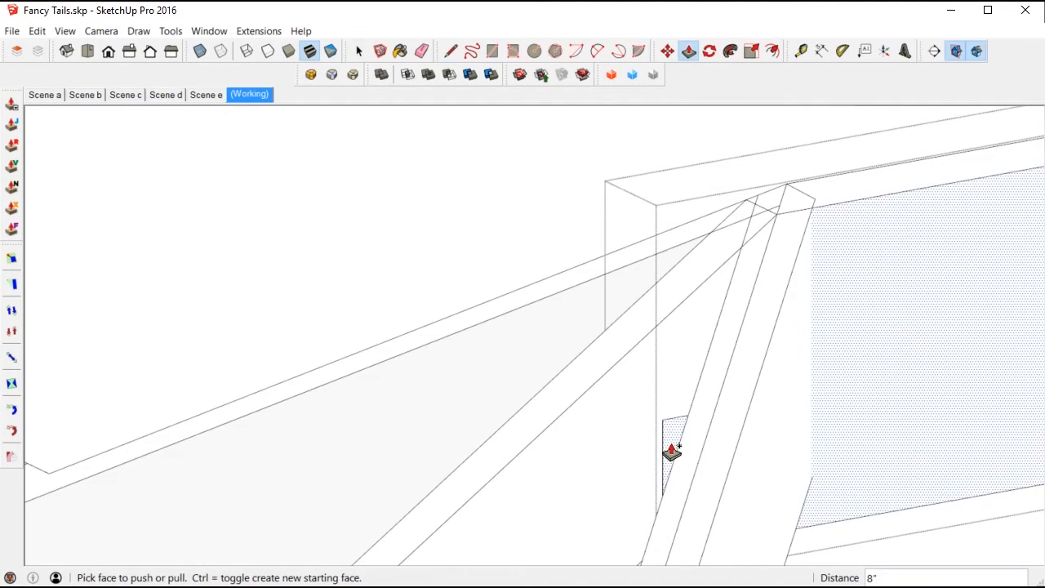
Close the ridge board group and hide the rafter in front of the joint
{"action": "key", "text": "space"}
{"action": "scroll", "coordinate": [753, 331], "scroll_direction": "down", "scroll_amount": 3}
{"action": "left_click", "coordinate": [753, 420]}
{"action": "key", "text": "Escape"}
{"action": "left_click", "coordinate": [749, 421]}
{"action": "right_click", "coordinate": [750, 421]}
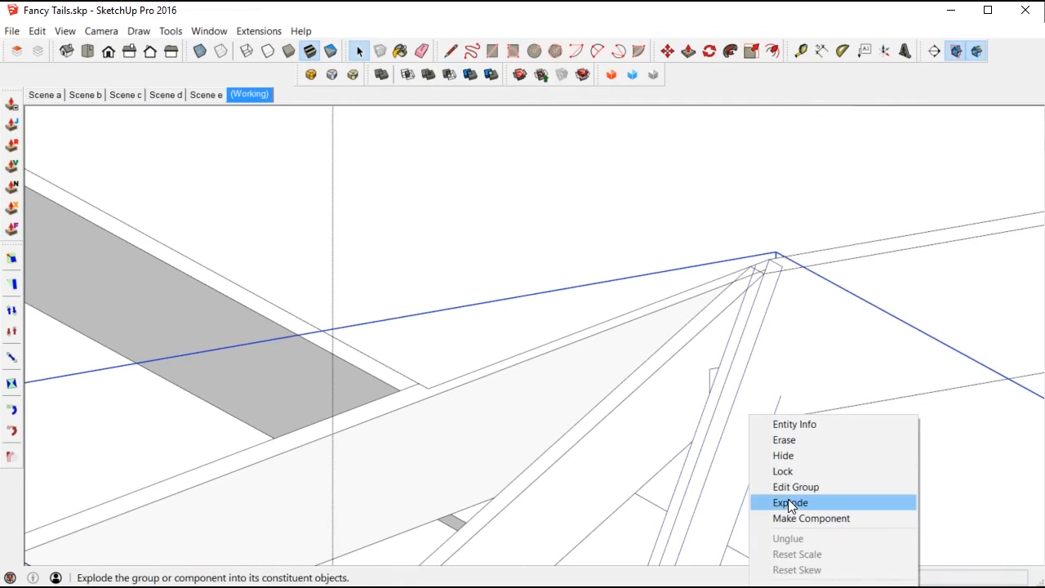
{"action": "left_click", "coordinate": [784, 455]}
Open the ridge board and Push/Pull its extended lower end outward by about 2"
{"action": "middle_click_drag", "start_coordinate": [757, 381], "coordinate": [758, 301]}
{"action": "key", "text": "space"}
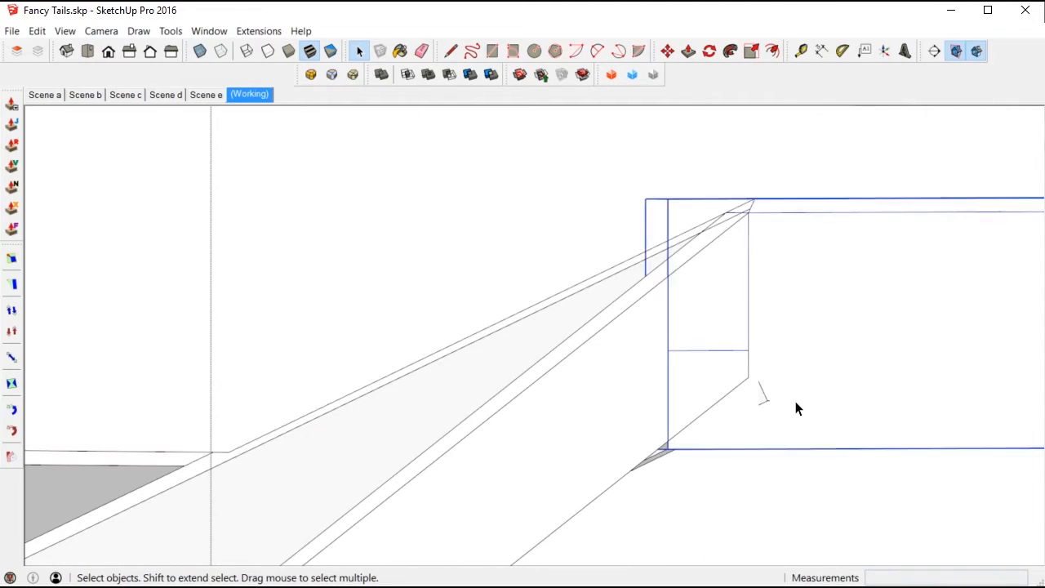
{"action": "left_click", "coordinate": [795, 406]}
{"action": "scroll", "coordinate": [689, 471], "scroll_direction": "up", "scroll_amount": 5}
{"action": "left_click", "coordinate": [664, 443]}
{"action": "key", "text": "p"}
{"action": "left_click", "coordinate": [664, 442]}
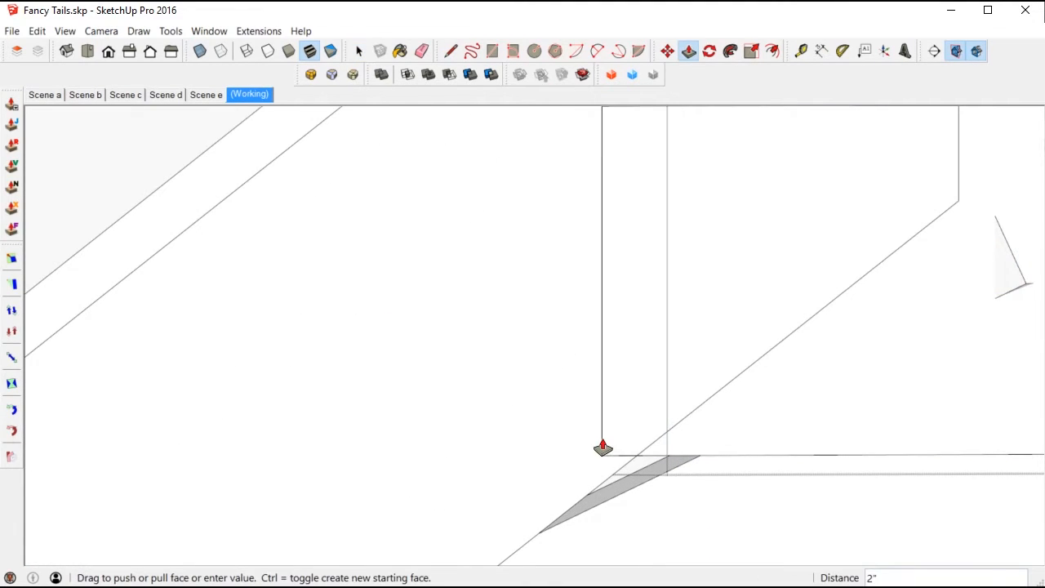
{"action": "left_click", "coordinate": [598, 449]}
{"action": "key", "text": "space"}
Trim the extended ridge board with the middle rafter and inspect the cut end in isolation
{"action": "scroll", "coordinate": [753, 448], "scroll_direction": "down", "scroll_amount": 3}
{"action": "middle_click_drag", "start_coordinate": [752, 447], "coordinate": [784, 445]}
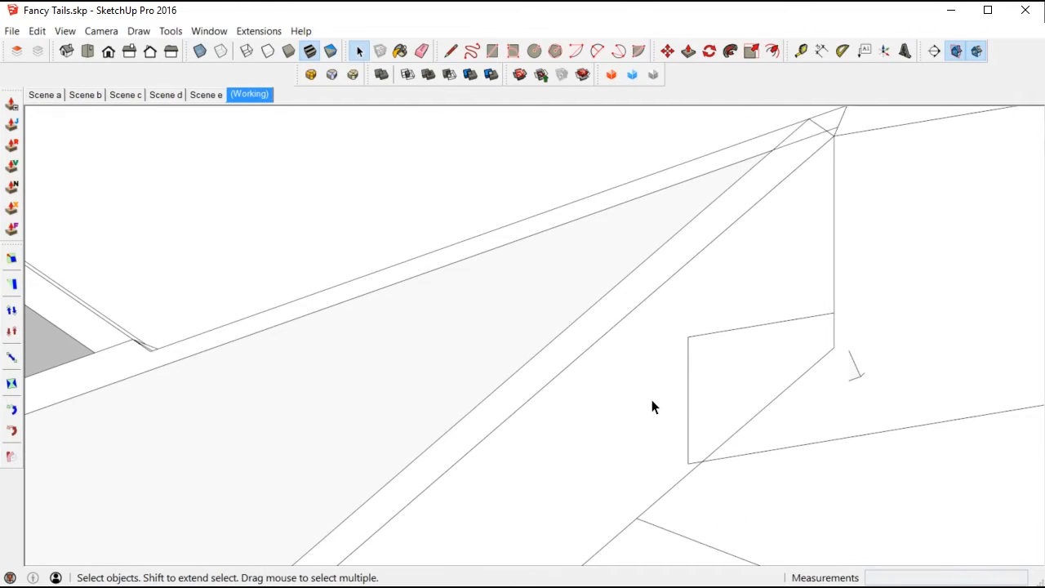
{"action": "middle_click_drag", "start_coordinate": [686, 355], "coordinate": [660, 379]}
{"action": "key", "text": "u"}
{"action": "left_click", "coordinate": [471, 75]}
{"action": "left_click", "coordinate": [760, 253]}
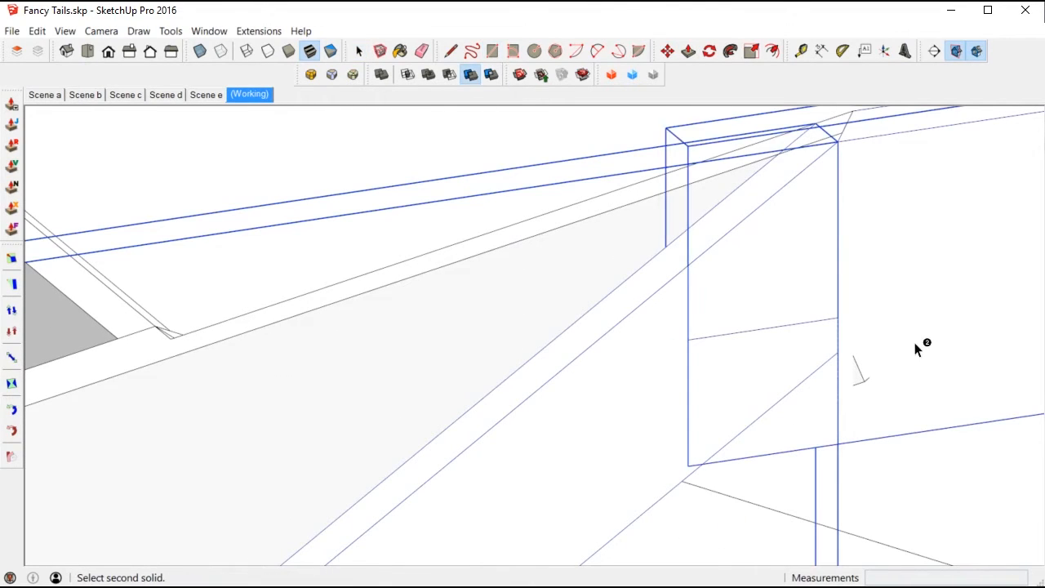
{"action": "double_click", "coordinate": [909, 349]}
{"action": "key", "text": "ctrl+h"}
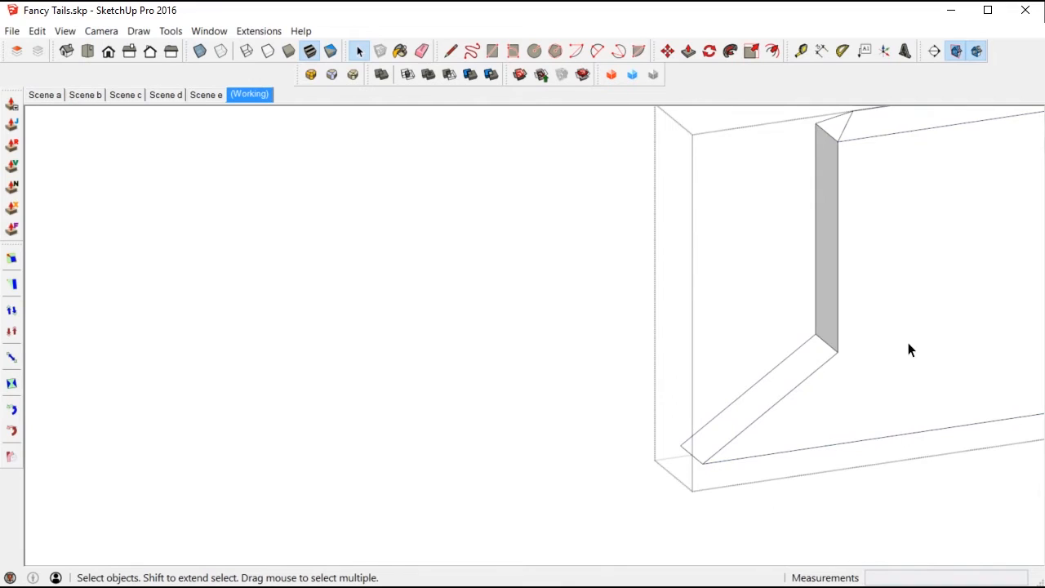
{"action": "scroll", "coordinate": [740, 381], "scroll_direction": "down", "scroll_amount": 2}
{"action": "key", "text": "ctrl+h"}
{"action": "middle_click_drag", "start_coordinate": [761, 372], "coordinate": [821, 257]}
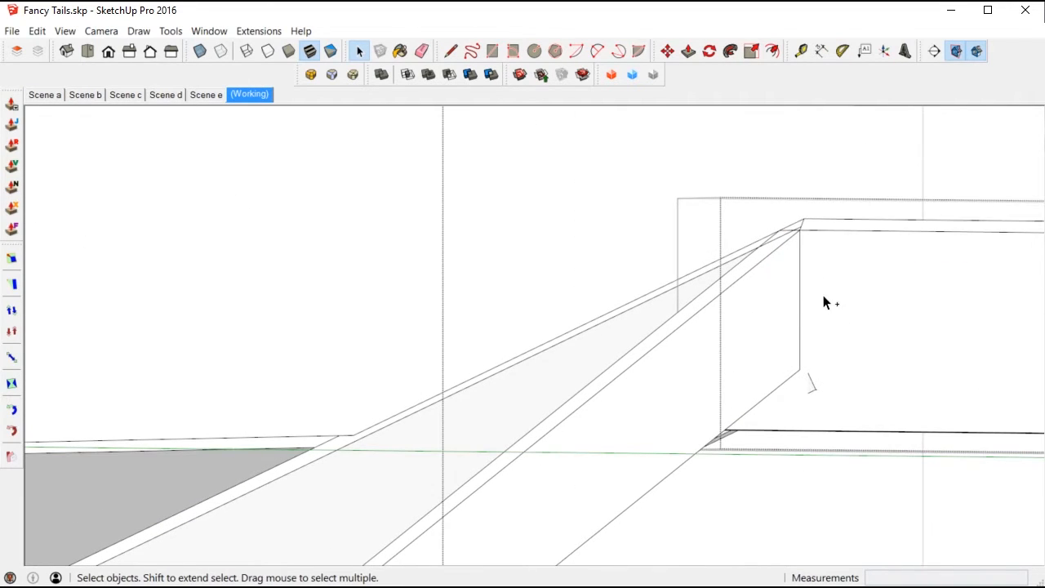
Unhide the hidden rafter, the greyed-out Difference group inside 6b
{"action": "key", "text": "alt+t"}
{"action": "left_click_drag", "start_coordinate": [1027, 384], "coordinate": [1027, 364]}
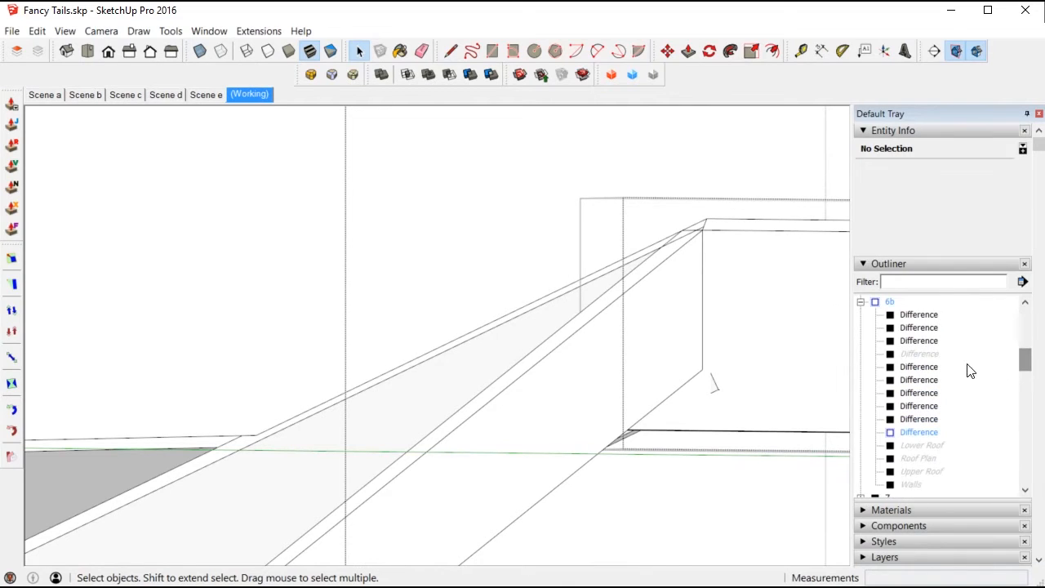
{"action": "right_click", "coordinate": [926, 352]}
{"action": "left_click", "coordinate": [974, 397]}
{"action": "key", "text": "alt+t"}
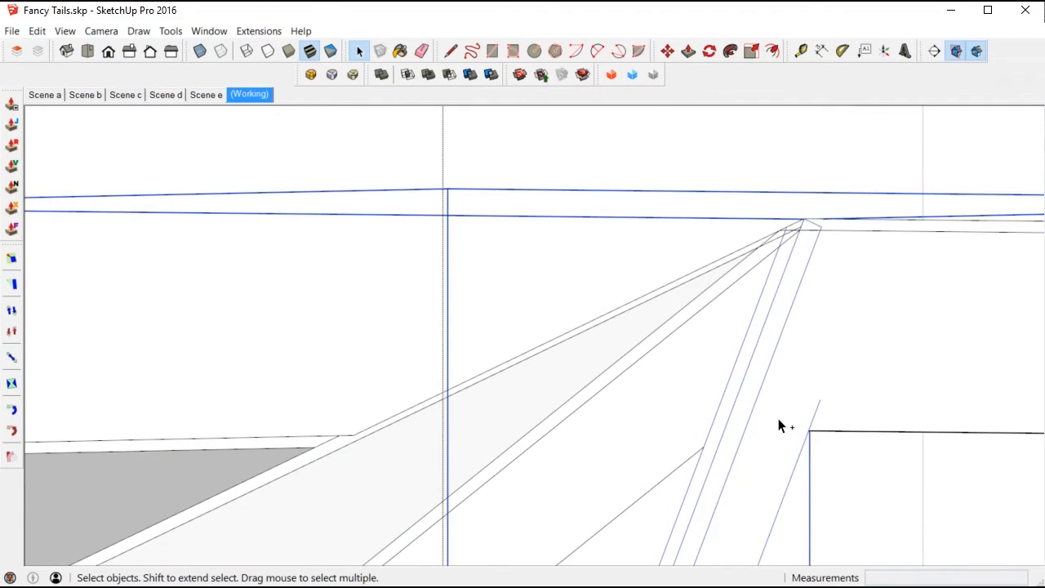
Trim the unhidden front rafter with the ridge board at the joint
{"action": "scroll", "coordinate": [763, 376], "scroll_direction": "down", "scroll_amount": 2}
{"action": "middle_click_drag", "start_coordinate": [795, 354], "coordinate": [834, 343]}
{"action": "left_click", "coordinate": [834, 320]}
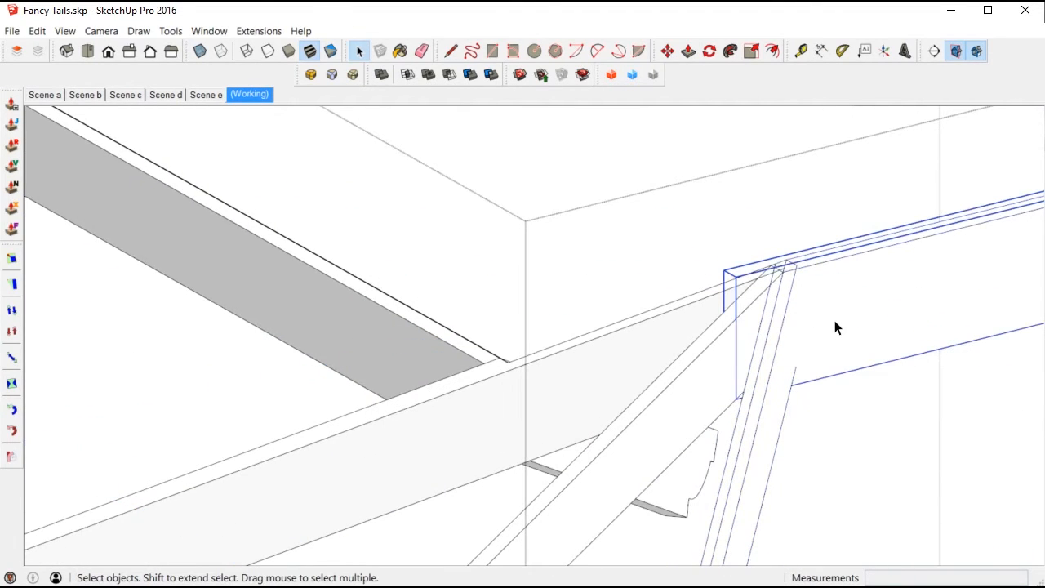
{"action": "left_click", "coordinate": [470, 74]}
{"action": "left_click", "coordinate": [791, 363]}
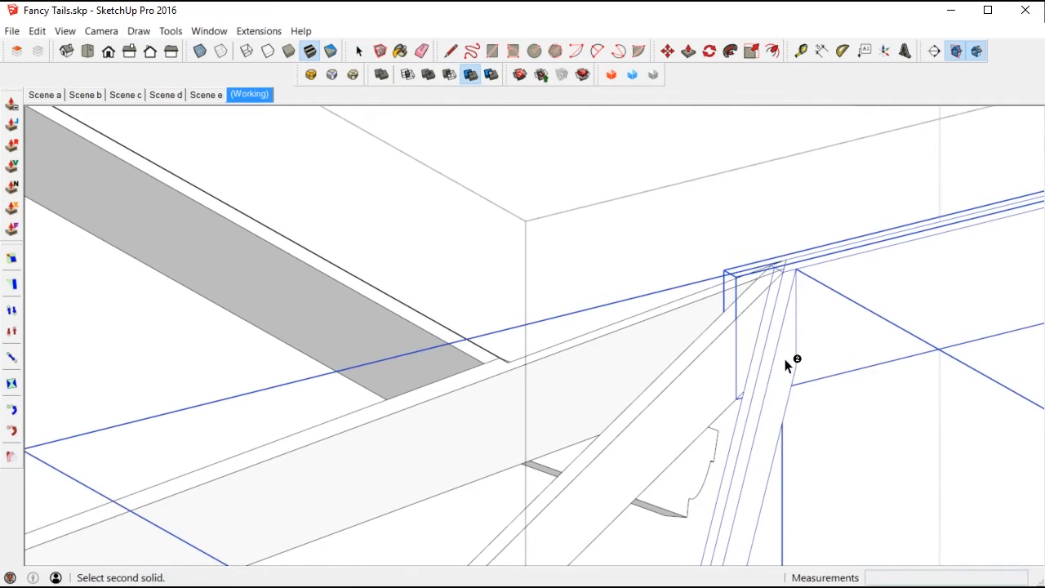
{"action": "left_click", "coordinate": [739, 367]}
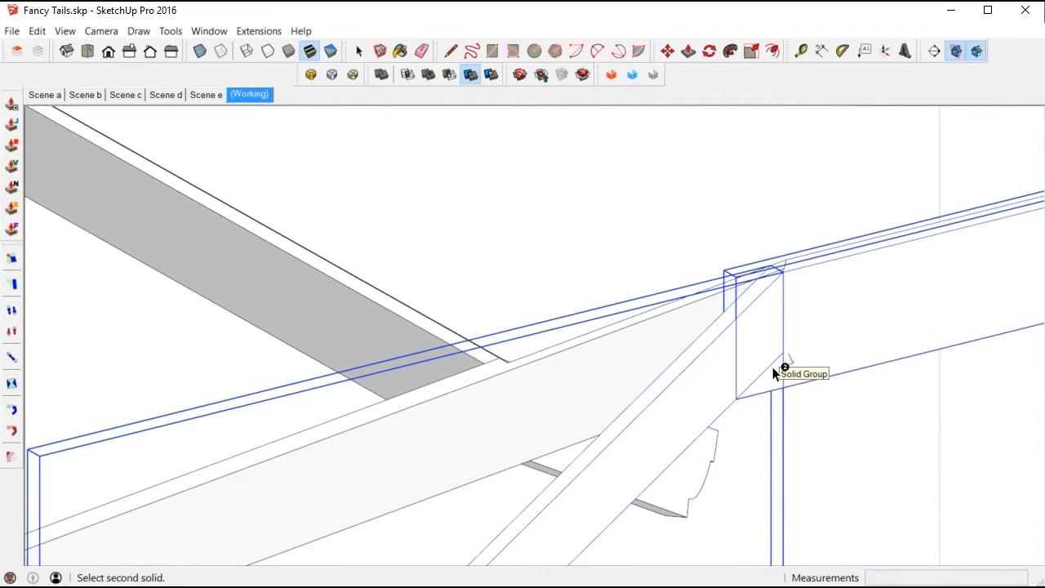
{"action": "left_click", "coordinate": [774, 374]}
{"action": "key", "text": "space"}
{"action": "left_click", "coordinate": [776, 370]}
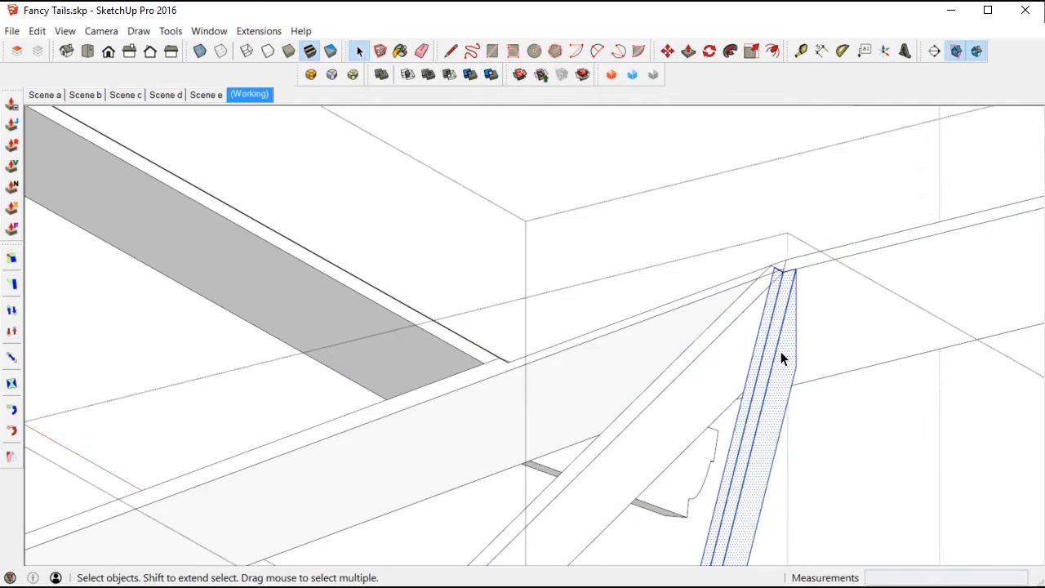
Delete the leftover sliver beside the trimmed rafter's end and close the group
{"action": "scroll", "coordinate": [781, 352], "scroll_direction": "down", "scroll_amount": 3}
{"action": "middle_click_drag", "start_coordinate": [781, 351], "coordinate": [833, 539]}
{"action": "left_click", "coordinate": [833, 539]}
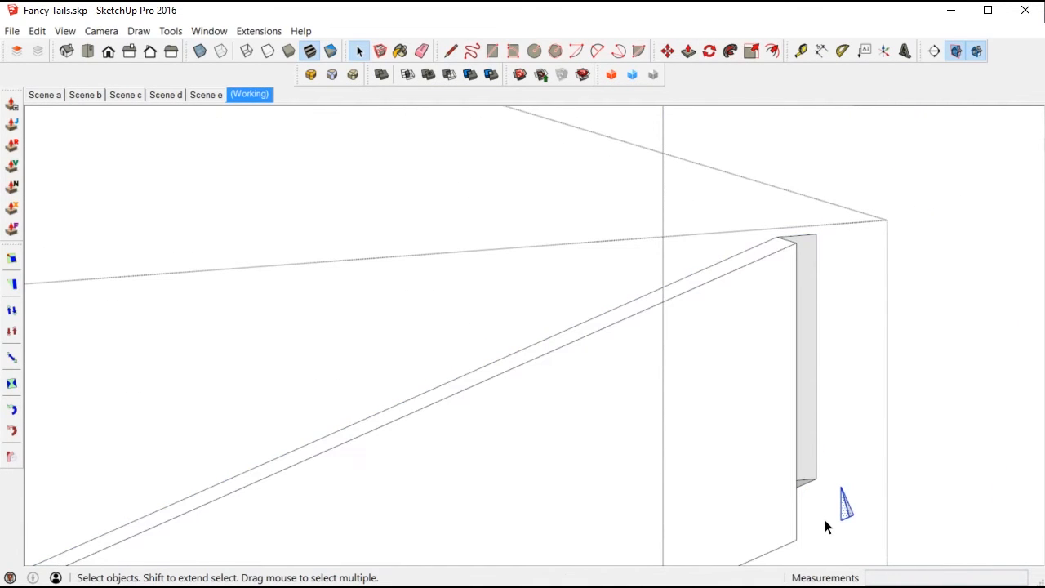
{"action": "scroll", "coordinate": [714, 422], "scroll_direction": "down", "scroll_amount": 5}
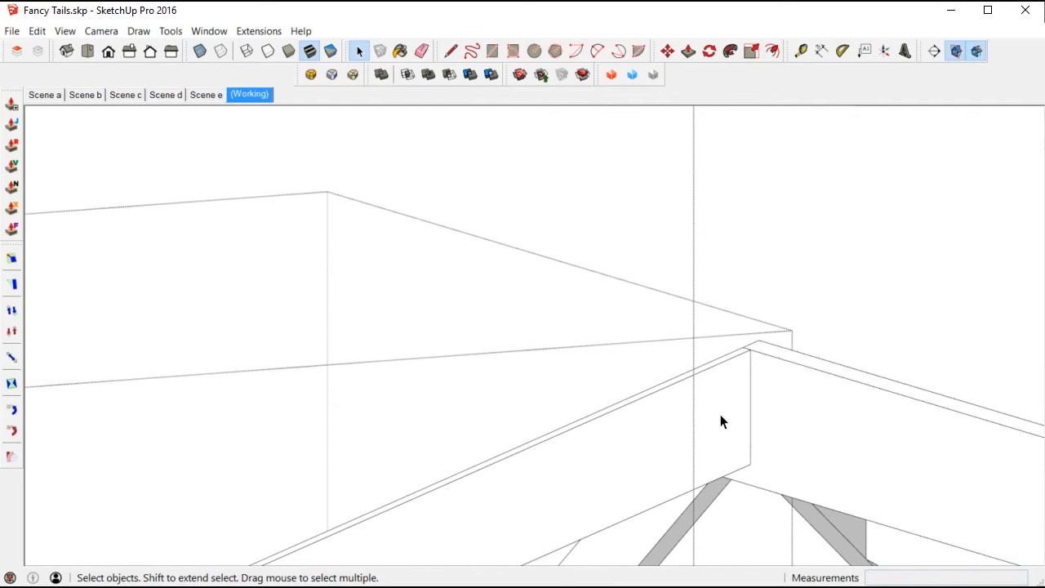
{"action": "middle_click_drag", "start_coordinate": [688, 429], "coordinate": [393, 432]}
{"action": "scroll", "coordinate": [952, 341], "scroll_direction": "down", "scroll_amount": 3}
{"action": "key", "text": "Escape"}
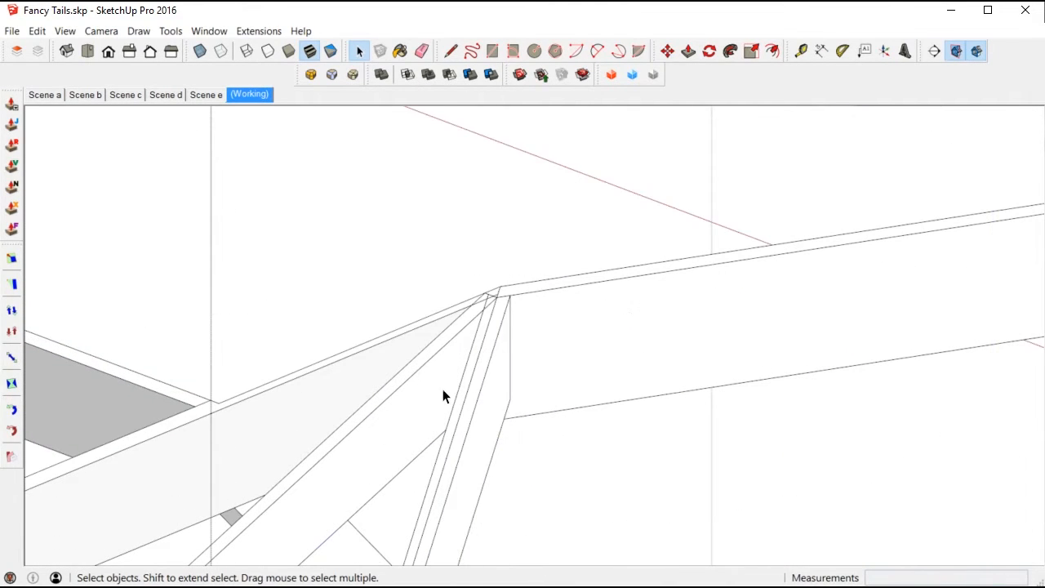
Cut the front rafter where it overlaps the middle rafter
{"action": "left_click", "coordinate": [491, 74]}
{"action": "left_click", "coordinate": [494, 408]}
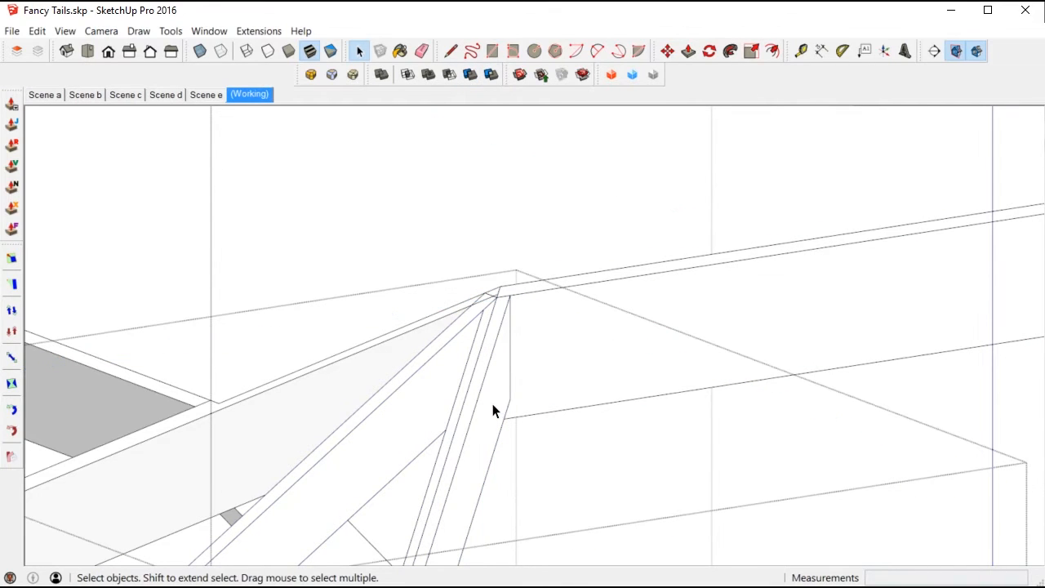
{"action": "middle_click_drag", "start_coordinate": [493, 413], "coordinate": [365, 285]}
{"action": "right_click", "coordinate": [478, 426]}
{"action": "key", "text": "Escape"}
Trim the rafter on the opposite side of the ridge board so it ends flush at the joint
{"action": "scroll", "coordinate": [475, 398], "scroll_direction": "up", "scroll_amount": 3}
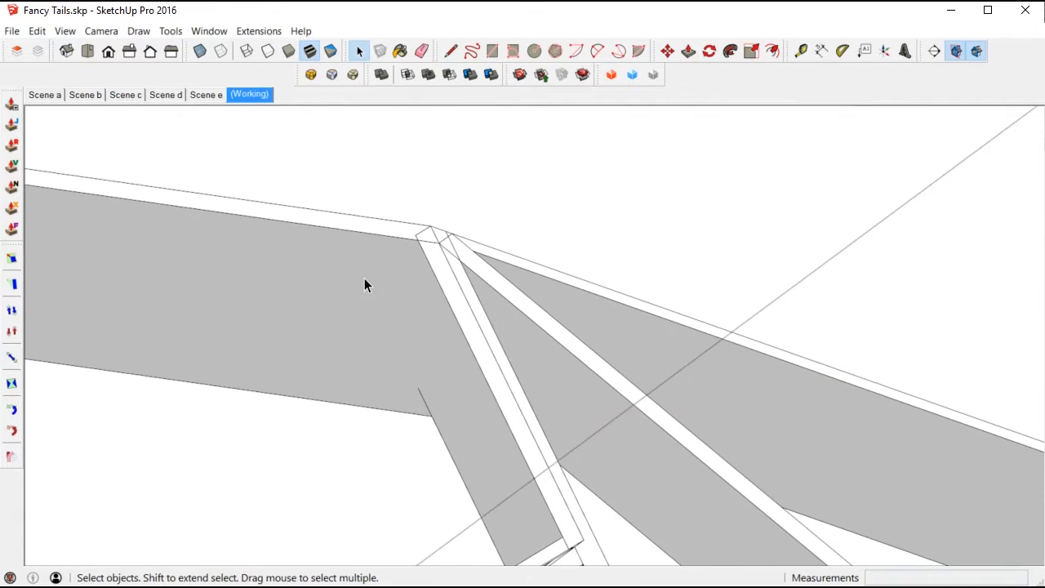
{"action": "left_click", "coordinate": [473, 77]}
{"action": "middle_click_drag", "start_coordinate": [464, 381], "coordinate": [439, 389]}
{"action": "left_click", "coordinate": [439, 390]}
{"action": "left_click", "coordinate": [530, 338]}
{"action": "key", "text": "space"}
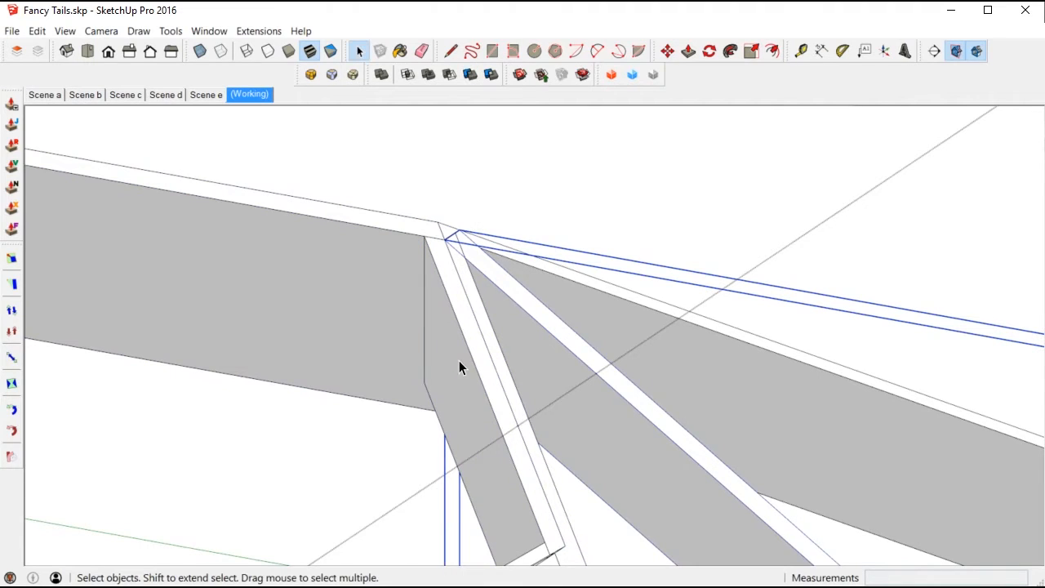
Open the trimmed rafter on the opposite side and check it for leftover geometry at the joint
{"action": "double_click", "coordinate": [457, 364]}
{"action": "left_click", "coordinate": [455, 364]}
{"action": "key", "text": "i"}
{"action": "middle_click_drag", "start_coordinate": [454, 365], "coordinate": [380, 392]}
{"action": "middle_click_drag", "start_coordinate": [390, 459], "coordinate": [729, 402]}
Trim the remaining overlap between the rafters at the joint and clean up the cut rafter
{"action": "left_click", "coordinate": [470, 74]}
{"action": "left_click", "coordinate": [658, 373]}
{"action": "key", "text": "space"}
{"action": "double_click", "coordinate": [658, 373]}
{"action": "middle_click_drag", "start_coordinate": [657, 373], "coordinate": [287, 196]}
{"action": "right_click", "coordinate": [605, 432]}
{"action": "left_click", "coordinate": [653, 583]}
{"action": "middle_click_drag", "start_coordinate": [151, 364], "coordinate": [102, 356]}
{"action": "scroll", "coordinate": [104, 347], "scroll_direction": "down", "scroll_amount": 3}
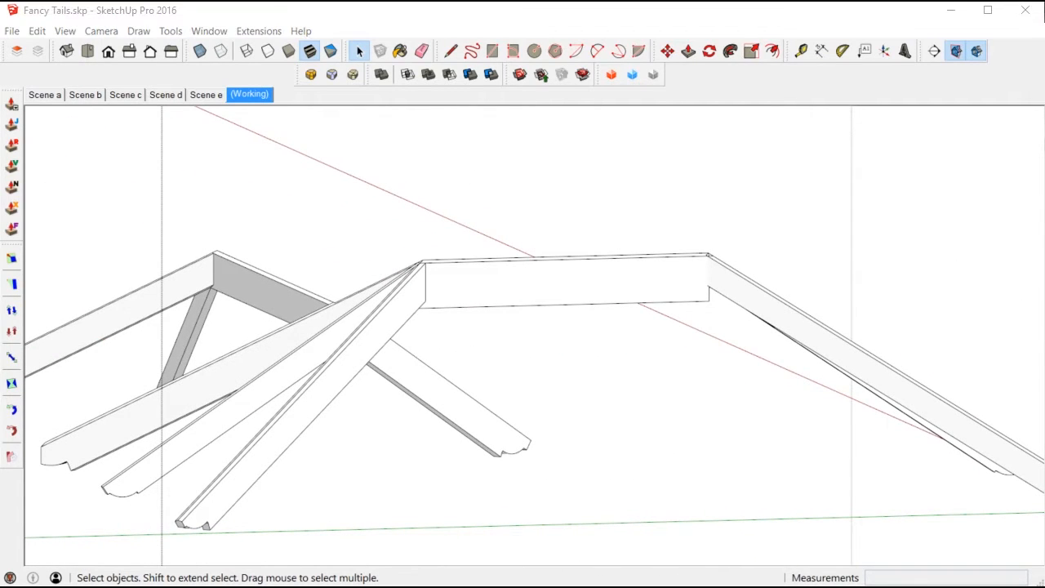
Copy the ridge board straight up above the roof
{"action": "middle_click_drag", "start_coordinate": [456, 296], "coordinate": [446, 306]}
{"action": "key", "text": "m"}
{"action": "key", "text": "ctrl"}
{"action": "left_click", "coordinate": [458, 294]}
{"action": "left_click", "coordinate": [502, 201]}
{"action": "middle_click_drag", "start_coordinate": [502, 201], "coordinate": [539, 208]}
Mirror the copied ridge board along the green axis with a scale of -1
{"action": "key", "text": "s"}
{"action": "scroll", "coordinate": [411, 193], "scroll_direction": "up", "scroll_amount": 5}
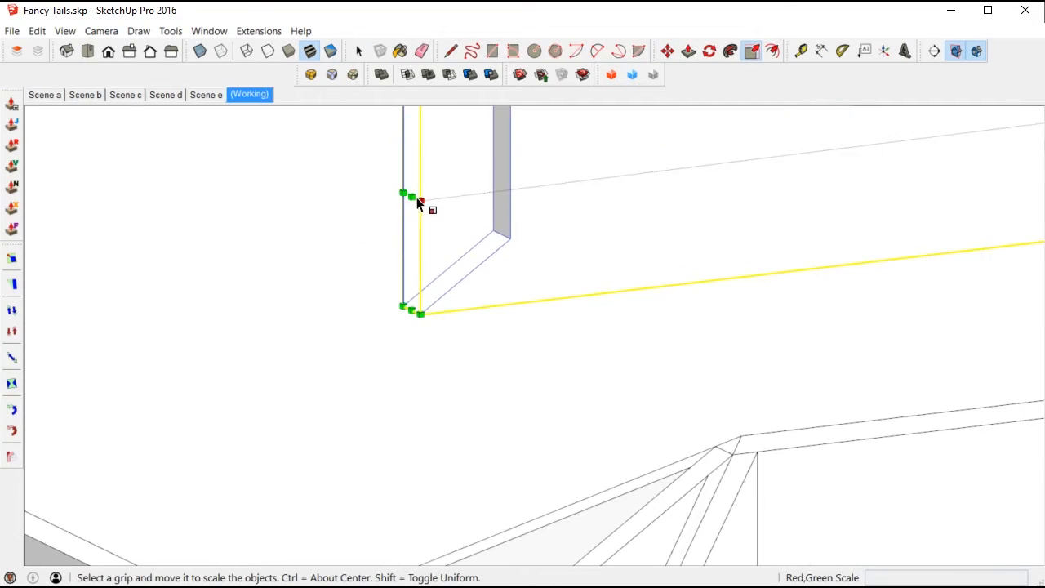
{"action": "left_click", "coordinate": [412, 195]}
{"action": "left_click", "coordinate": [516, 194]}
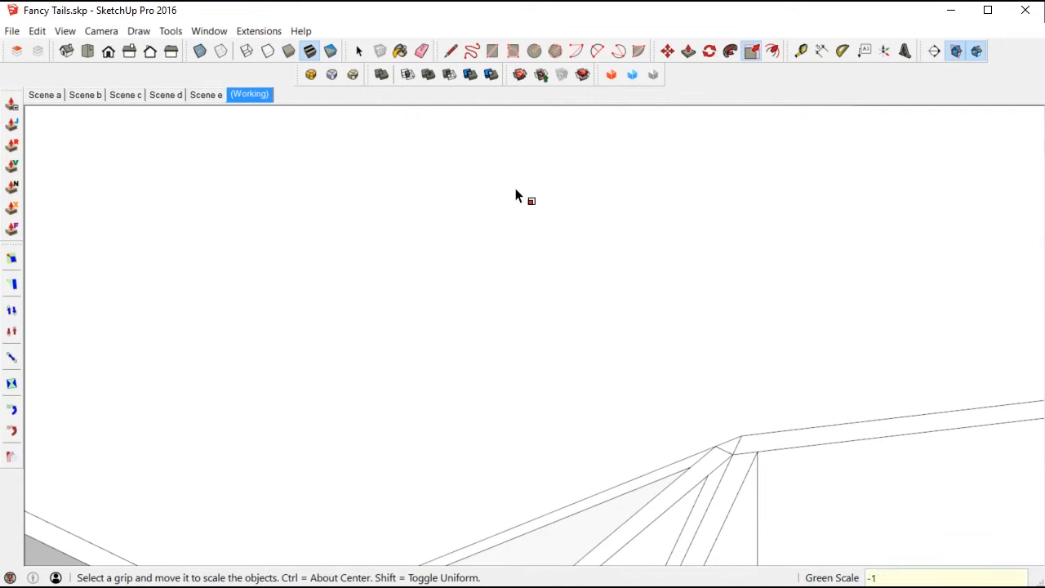
Move the mirrored ridge board from the peak point of its notched end onto the peak point of the opposite rafter joint
{"action": "key", "text": "space"}
{"action": "scroll", "coordinate": [455, 203], "scroll_direction": "down", "scroll_amount": 5}
{"action": "scroll", "coordinate": [842, 285], "scroll_direction": "up", "scroll_amount": 2}
{"action": "middle_click_drag", "start_coordinate": [842, 285], "coordinate": [579, 466]}
{"action": "key", "text": "m"}
{"action": "scroll", "coordinate": [915, 404], "scroll_direction": "up", "scroll_amount": 4}
{"action": "scroll", "coordinate": [910, 403], "scroll_direction": "up", "scroll_amount": 4}
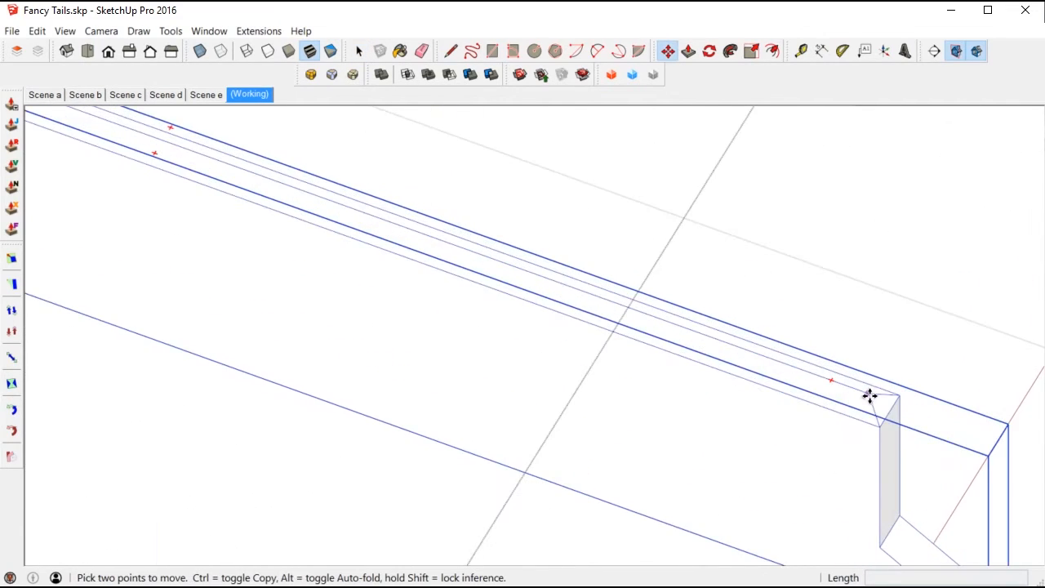
{"action": "left_click", "coordinate": [871, 397]}
{"action": "scroll", "coordinate": [961, 336], "scroll_direction": "down", "scroll_amount": 9}
{"action": "scroll", "coordinate": [572, 391], "scroll_direction": "up", "scroll_amount": 7}
{"action": "scroll", "coordinate": [621, 343], "scroll_direction": "up", "scroll_amount": 3}
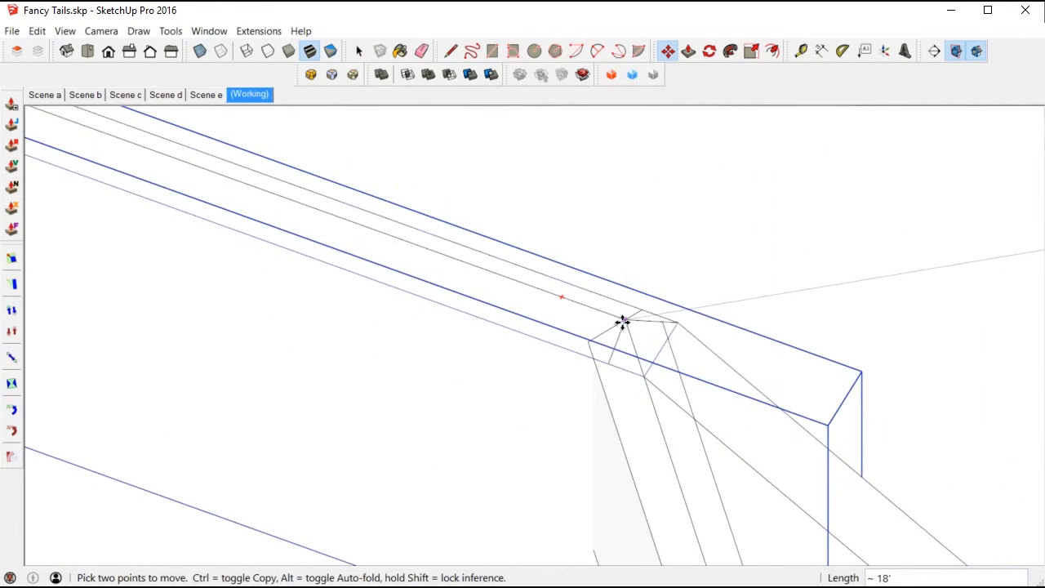
{"action": "left_click", "coordinate": [624, 322]}
Group the original ridge board together with its mirrored copy
{"action": "key", "text": "space"}
{"action": "scroll", "coordinate": [754, 366], "scroll_direction": "down", "scroll_amount": 5}
{"action": "middle_click_drag", "start_coordinate": [751, 367], "coordinate": [714, 301]}
{"action": "scroll", "coordinate": [708, 303], "scroll_direction": "down", "scroll_amount": 2}
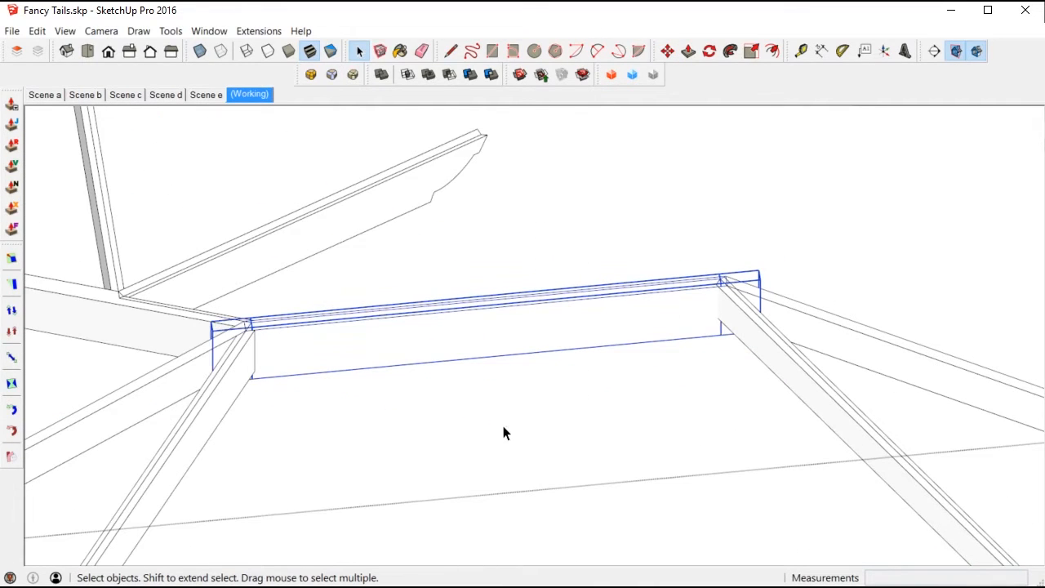
{"action": "right_click", "coordinate": [521, 336]}
{"action": "left_click", "coordinate": [570, 471]}
Merge the two overlapping ridge boards inside their group into one solid with Union
{"action": "scroll", "coordinate": [493, 346], "scroll_direction": "up", "scroll_amount": 3}
{"action": "scroll", "coordinate": [282, 348], "scroll_direction": "up", "scroll_amount": 2}
{"action": "middle_click_drag", "start_coordinate": [283, 348], "coordinate": [136, 257]}
{"action": "scroll", "coordinate": [135, 262], "scroll_direction": "down", "scroll_amount": 3}
{"action": "scroll", "coordinate": [179, 327], "scroll_direction": "down", "scroll_amount": 2}
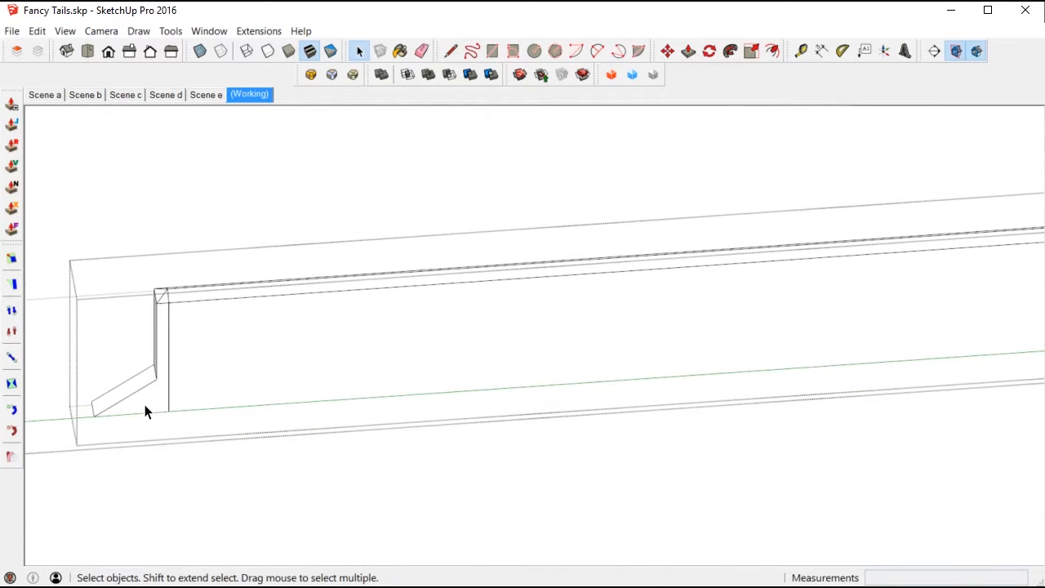
{"action": "left_click", "coordinate": [146, 403]}
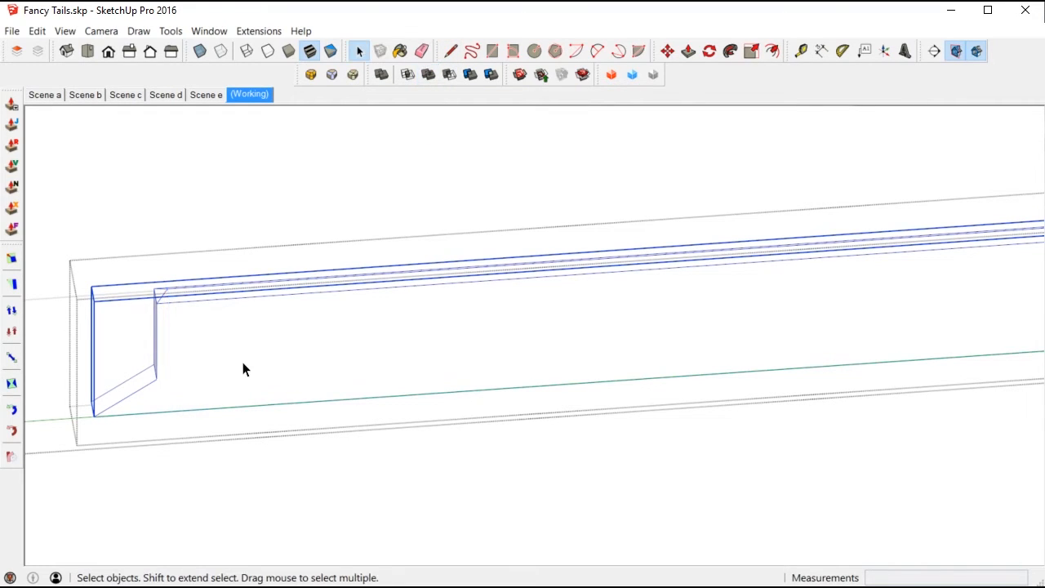
Try to trim the rafters at the far joint with the grouped ridge board
{"action": "scroll", "coordinate": [457, 378], "scroll_direction": "down", "scroll_amount": 3}
{"action": "scroll", "coordinate": [566, 355], "scroll_direction": "up", "scroll_amount": 4}
{"action": "middle_click_drag", "start_coordinate": [566, 355], "coordinate": [636, 417]}
{"action": "left_click", "coordinate": [553, 328]}
{"action": "left_click", "coordinate": [472, 74]}
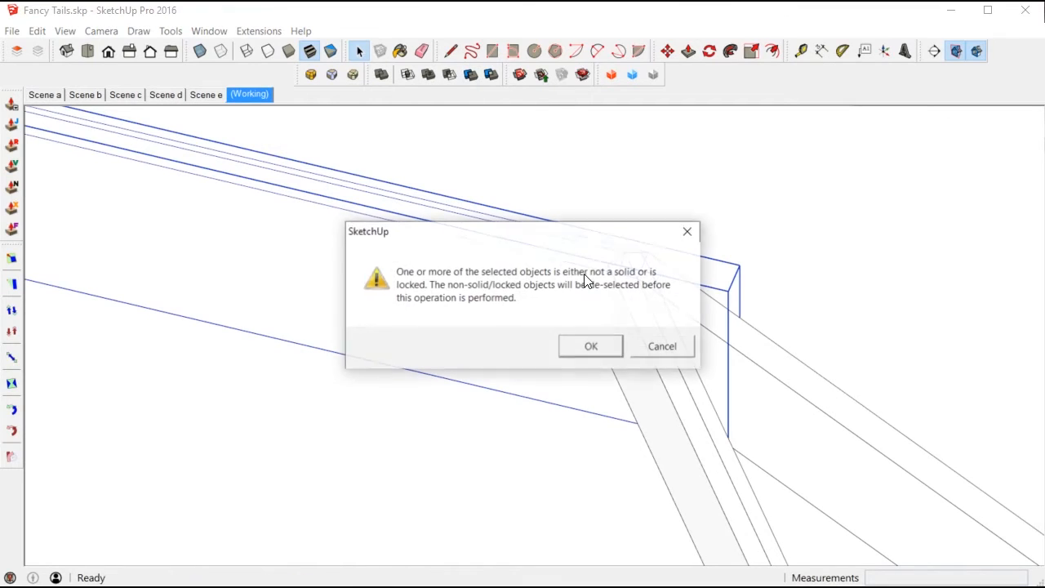
{"action": "left_click", "coordinate": [592, 344]}
{"action": "left_click", "coordinate": [492, 298]}
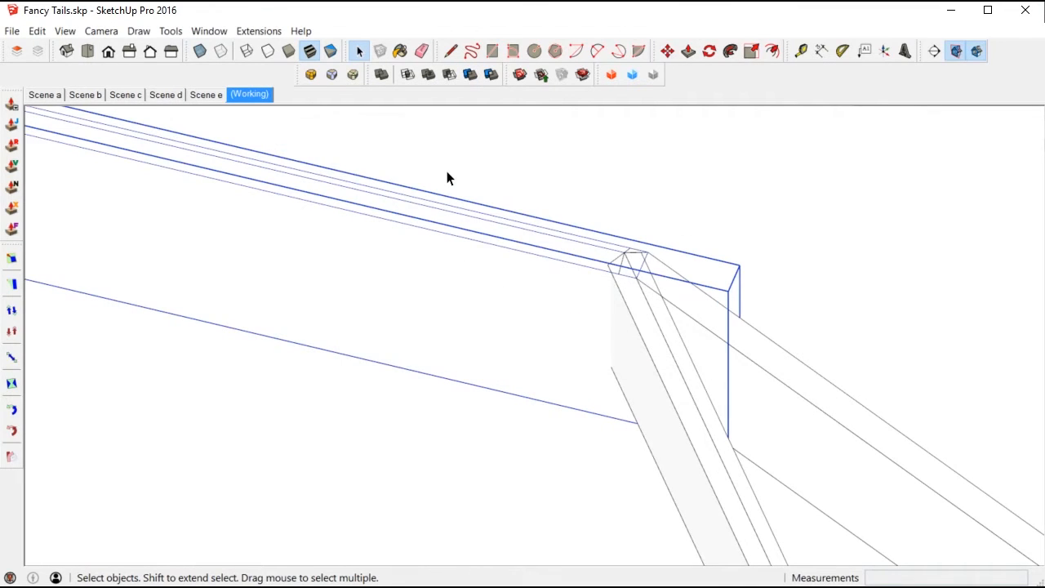
Show the entity information and run SolidSolver on the ridge group, exploding its nested group
{"action": "key", "text": "ctrl+i"}
{"action": "right_click", "coordinate": [369, 281]}
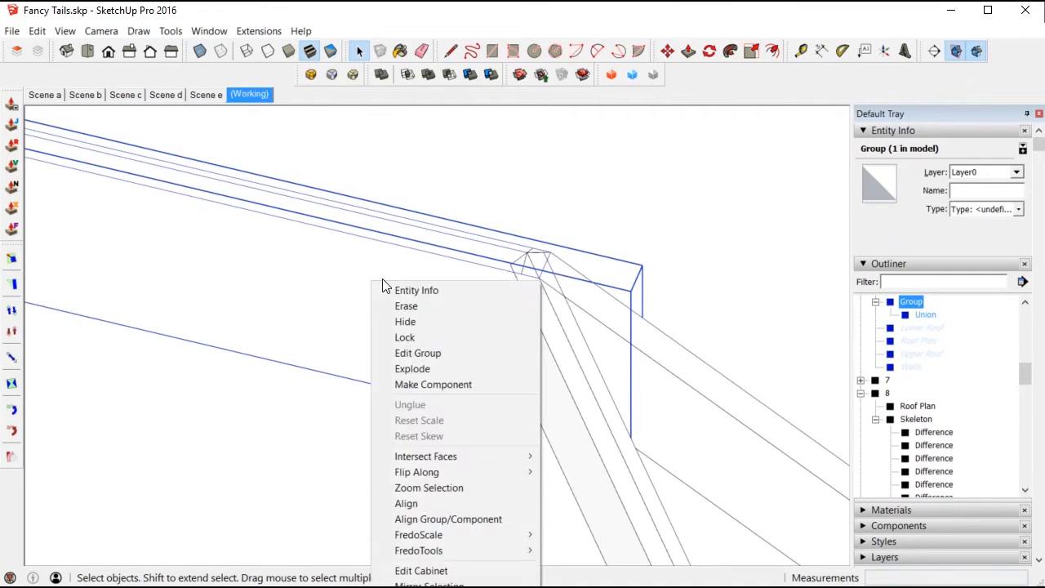
{"action": "left_click", "coordinate": [408, 576]}
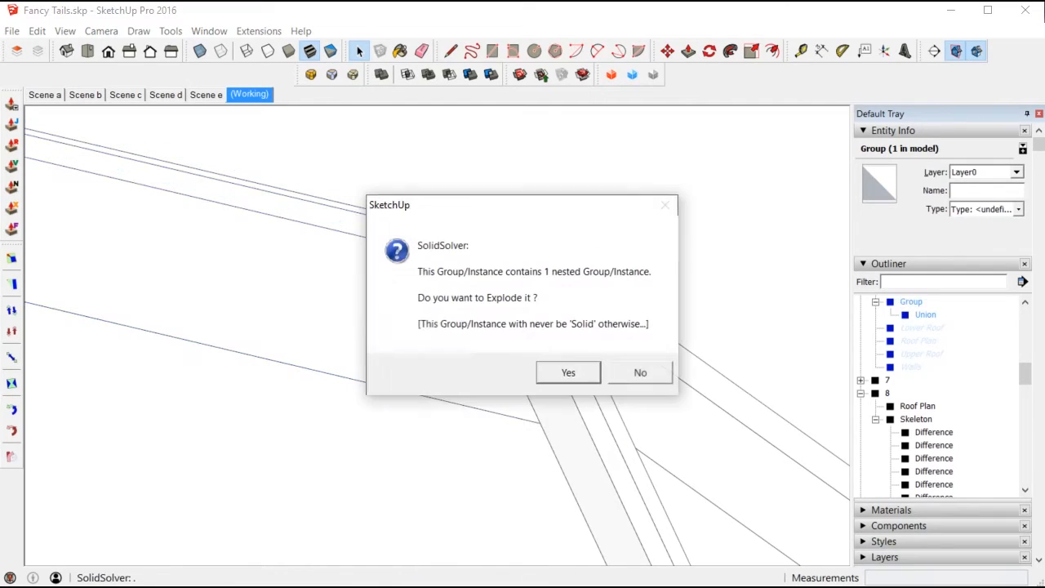
{"action": "left_click", "coordinate": [569, 372]}
{"action": "left_click", "coordinate": [628, 346]}
{"action": "middle_click_drag", "start_coordinate": [460, 338], "coordinate": [496, 311]}
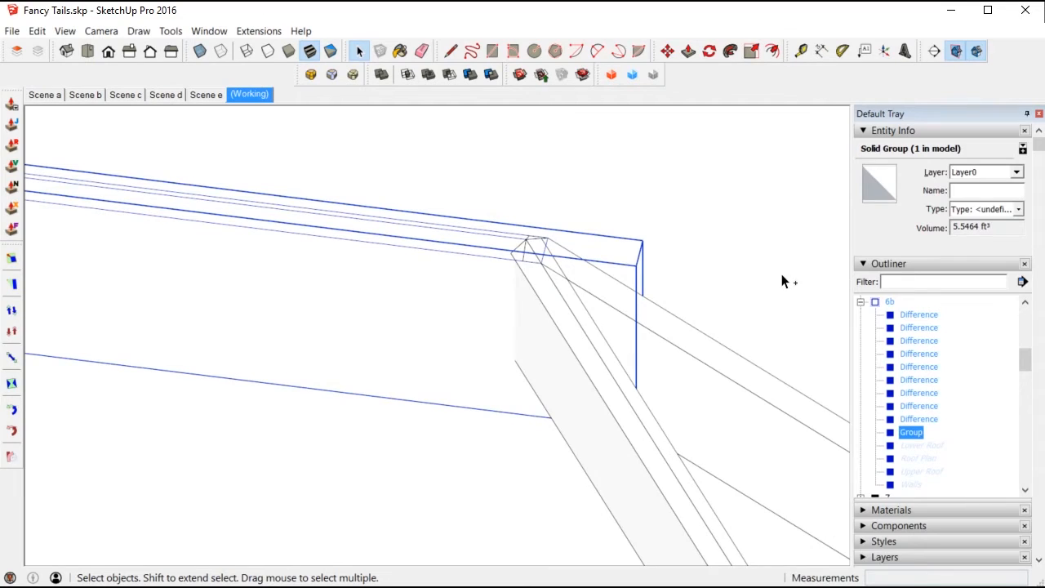
Trim the rafter running away from the far ridge joint using the solid ridge board as cutter
{"action": "left_click", "coordinate": [471, 74]}
{"action": "left_click", "coordinate": [648, 374]}
{"action": "middle_click_drag", "start_coordinate": [649, 374], "coordinate": [743, 361]}
{"action": "key", "text": "space"}
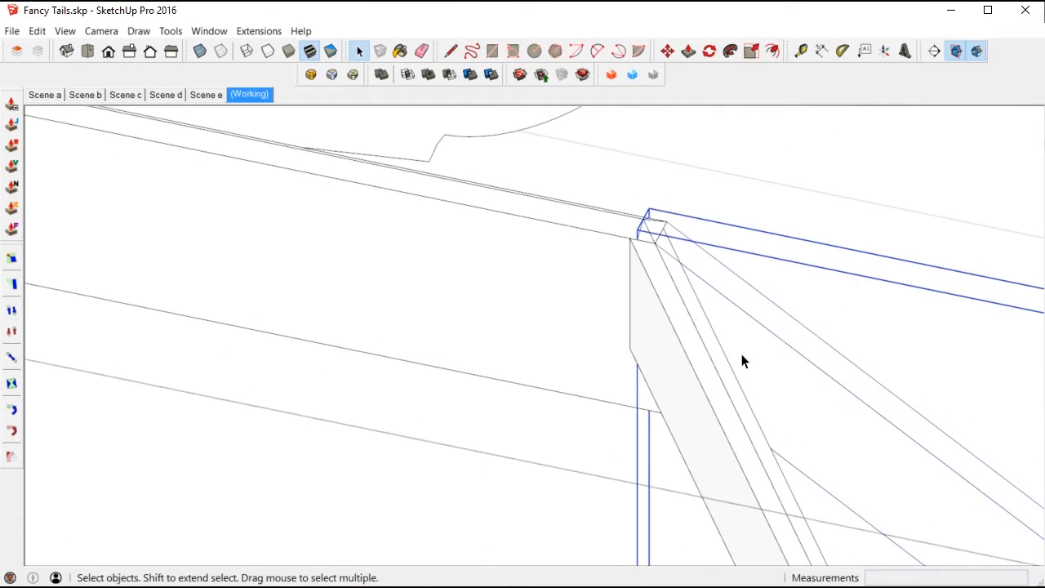
Trim the adjoining gray-sided rafter at the same ridge joint with the Trim solid tool
{"action": "left_click", "coordinate": [469, 78]}
{"action": "left_click", "coordinate": [674, 373]}
{"action": "key", "text": "space"}
{"action": "middle_click_drag", "start_coordinate": [674, 373], "coordinate": [572, 374]}
Orient the faces inside the adjoining rafter's group consistently
{"action": "right_click", "coordinate": [661, 350]}
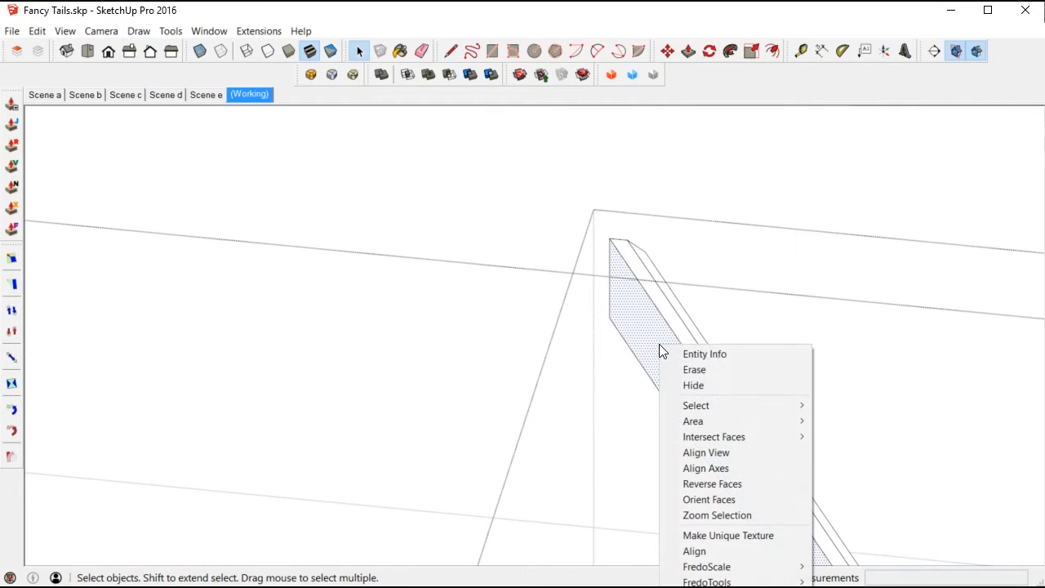
{"action": "left_click", "coordinate": [705, 502]}
{"action": "middle_click_drag", "start_coordinate": [706, 502], "coordinate": [687, 375]}
{"action": "double_click", "coordinate": [688, 375]}
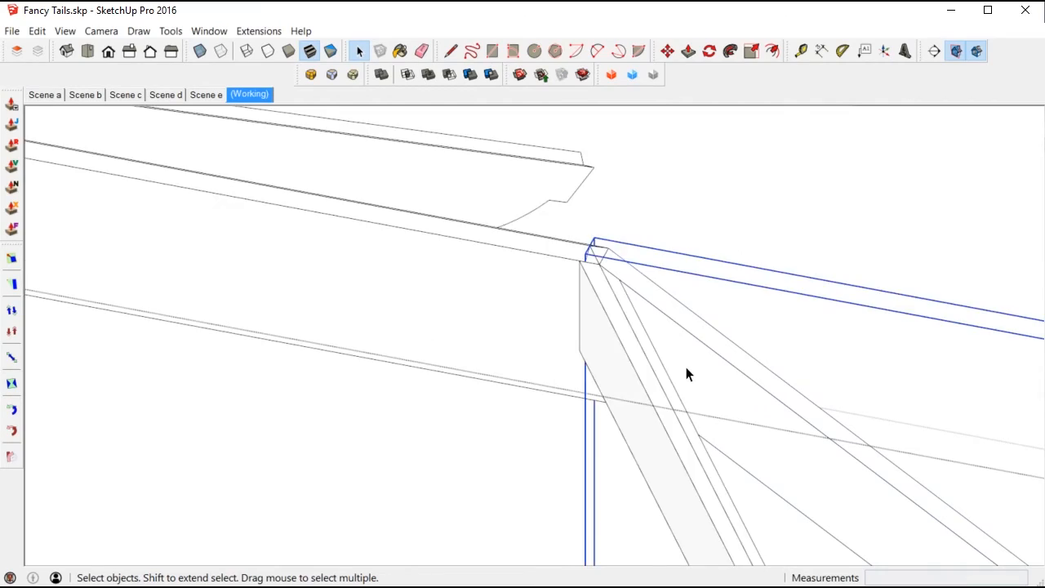
Draw a circle from the upper inner corner of the rafter's V-shaped end as a cutting face
{"action": "left_click", "coordinate": [686, 374]}
{"action": "middle_click_drag", "start_coordinate": [687, 368], "coordinate": [683, 338]}
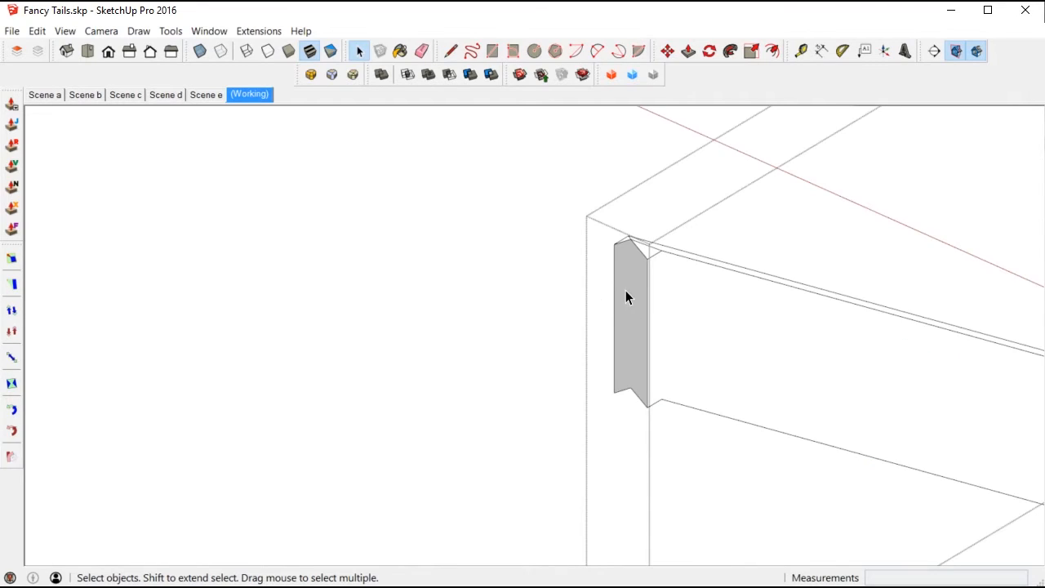
{"action": "key", "text": "c"}
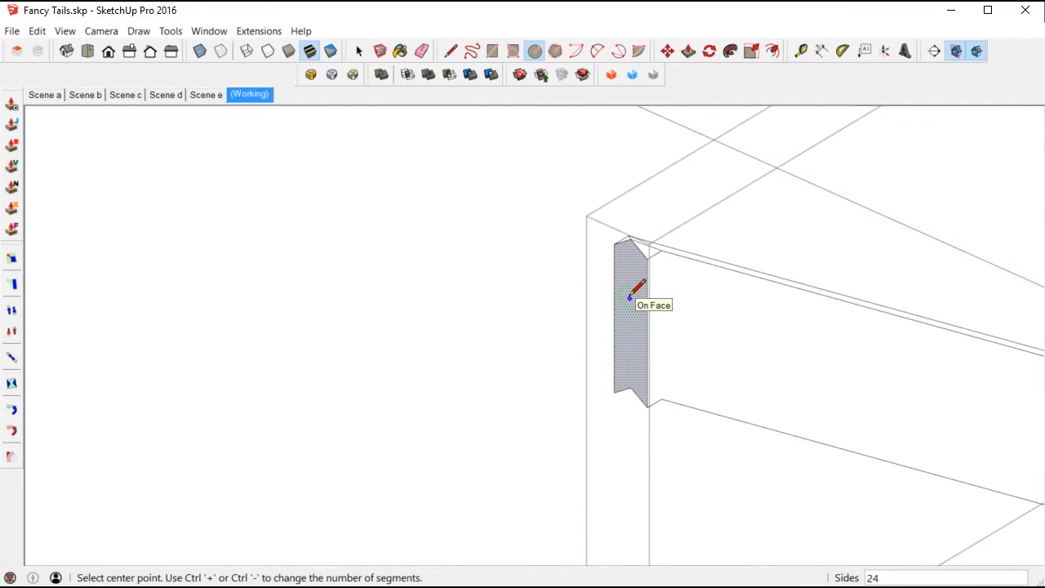
{"action": "scroll", "coordinate": [663, 280], "scroll_direction": "up", "scroll_amount": 2}
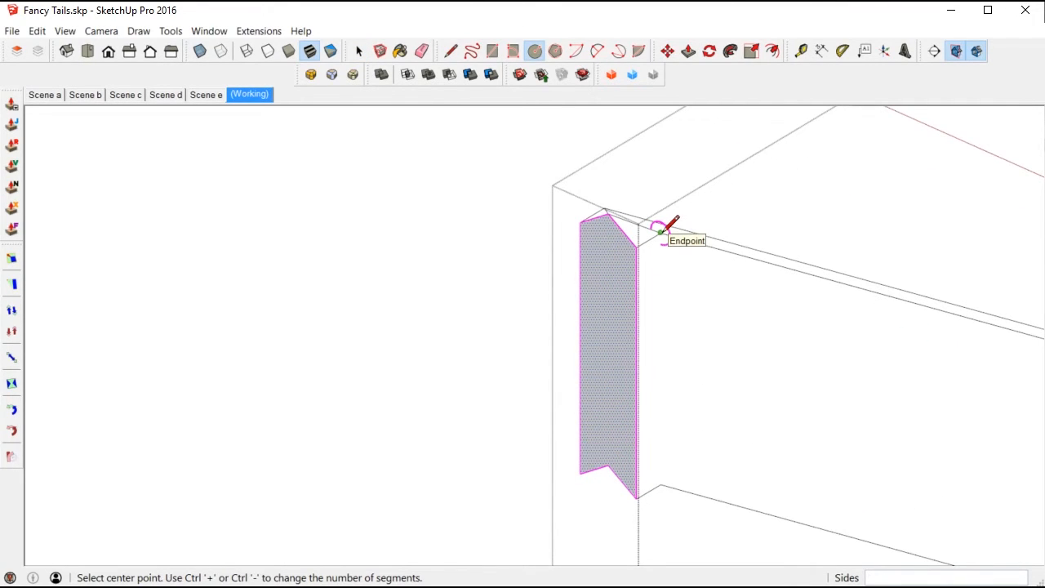
{"action": "middle_click_drag", "start_coordinate": [660, 233], "coordinate": [665, 243]}
{"action": "left_click", "coordinate": [659, 233]}
{"action": "left_click", "coordinate": [861, 424]}
Intersect the circle with the rafter and remove the excess at its upper end
{"action": "middle_click_drag", "start_coordinate": [861, 424], "coordinate": [719, 311]}
{"action": "key", "text": "space"}
{"action": "middle_click_drag", "start_coordinate": [820, 377], "coordinate": [770, 422]}
{"action": "right_click", "coordinate": [777, 400]}
{"action": "middle_click_drag", "start_coordinate": [836, 519], "coordinate": [601, 327]}
Measure the depth of two rafters from top edge to bottom edge for comparison
{"action": "scroll", "coordinate": [601, 326], "scroll_direction": "up", "scroll_amount": 3}
{"action": "key", "text": "t"}
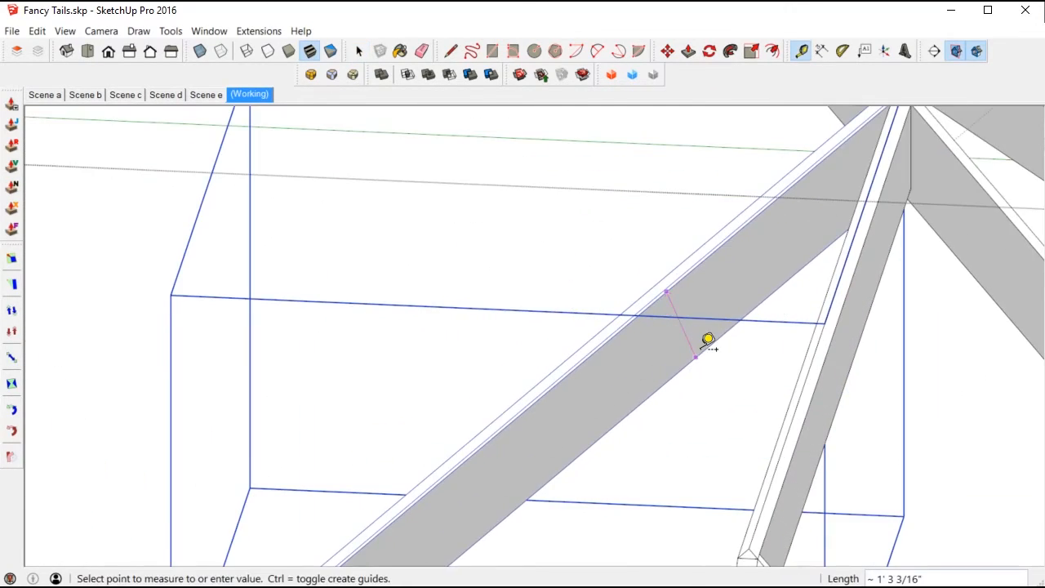
{"action": "key", "text": "space"}
{"action": "scroll", "coordinate": [730, 345], "scroll_direction": "down", "scroll_amount": 5}
{"action": "middle_click_drag", "start_coordinate": [730, 346], "coordinate": [670, 434]}
{"action": "scroll", "coordinate": [470, 429], "scroll_direction": "down", "scroll_amount": 4}
{"action": "scroll", "coordinate": [952, 352], "scroll_direction": "up", "scroll_amount": 6}
{"action": "middle_click_drag", "start_coordinate": [941, 352], "coordinate": [938, 374]}
{"action": "key", "text": "t"}
{"action": "left_click", "coordinate": [925, 364]}
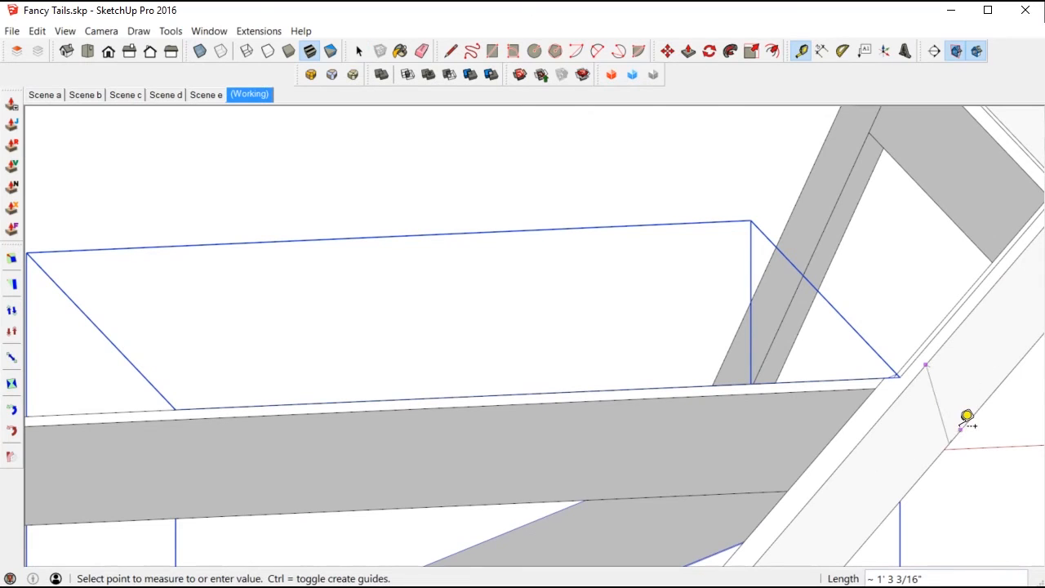
{"action": "key", "text": "space"}
Measure the depth of the gray rafter on the other side of the joint
{"action": "scroll", "coordinate": [990, 374], "scroll_direction": "down", "scroll_amount": 4}
{"action": "scroll", "coordinate": [970, 392], "scroll_direction": "up", "scroll_amount": 4}
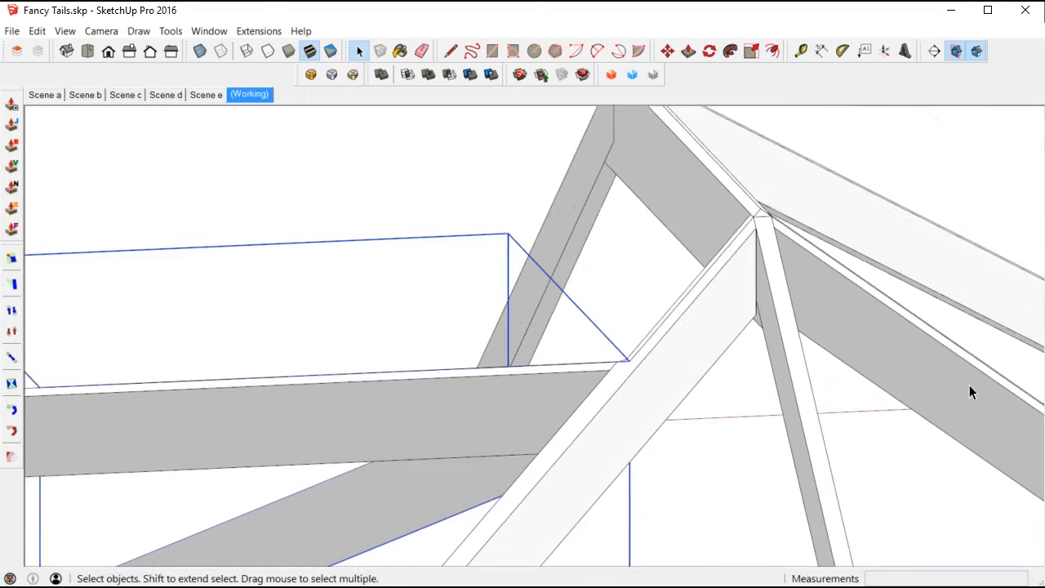
{"action": "key", "text": "t"}
{"action": "left_click", "coordinate": [972, 363]}
{"action": "key", "text": "space"}
Place a guide line parallel to the upper edge of the white-faced rafter to mark its depth
{"action": "middle_click_drag", "start_coordinate": [934, 436], "coordinate": [754, 260]}
{"action": "key", "text": "t"}
{"action": "left_click", "coordinate": [753, 243]}
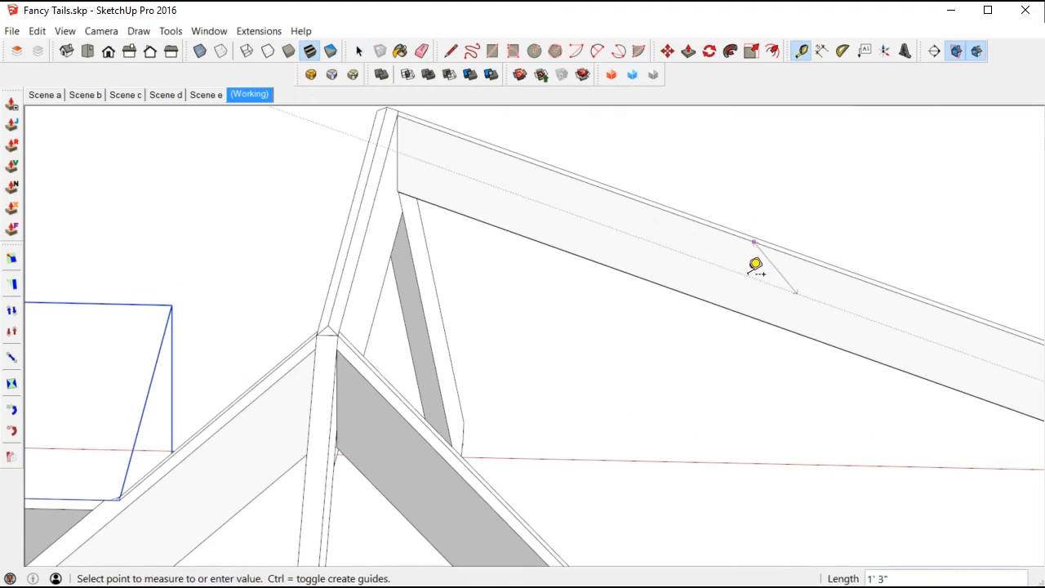
{"action": "left_click", "coordinate": [490, 177]}
{"action": "key", "text": "space"}
Push/pull the underside of the white-faced rafter down to the guide line
{"action": "left_click", "coordinate": [504, 210]}
{"action": "double_click", "coordinate": [508, 214]}
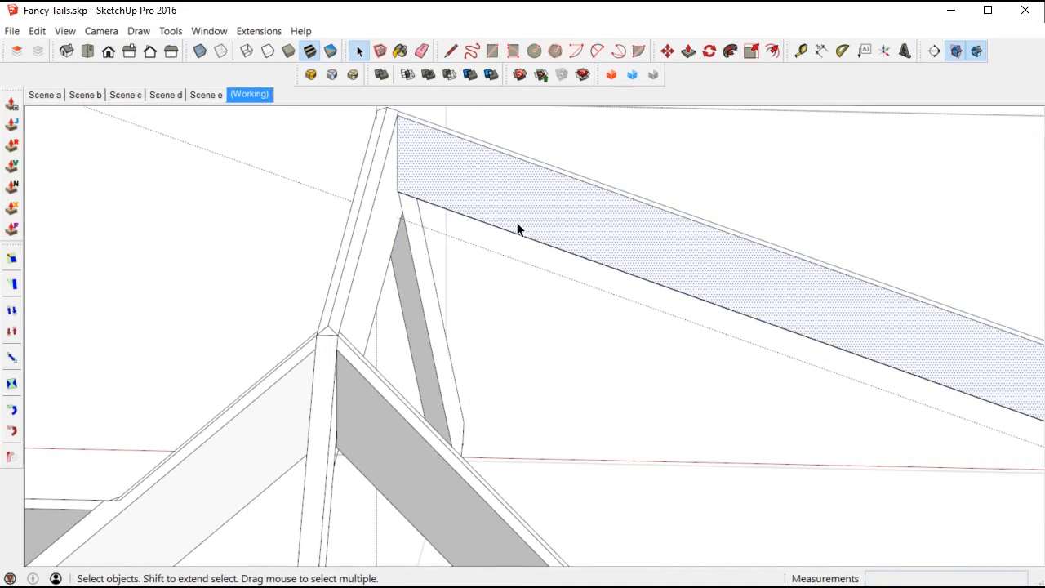
{"action": "middle_click_drag", "start_coordinate": [508, 214], "coordinate": [425, 40]}
{"action": "scroll", "coordinate": [400, 156], "scroll_direction": "up", "scroll_amount": 4}
{"action": "left_click", "coordinate": [425, 180]}
{"action": "key", "text": "p"}
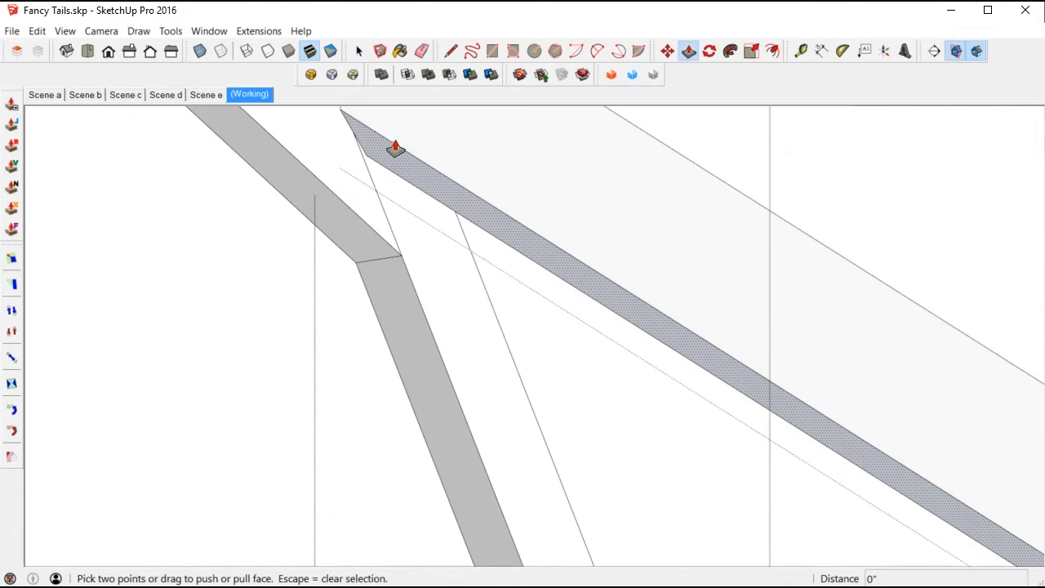
{"action": "left_click", "coordinate": [394, 150]}
{"action": "left_click", "coordinate": [356, 186]}
{"action": "key", "text": "space"}
Draw a circle of about 1' 8 3/4" radius across the rafter's upper end as a cutting face
{"action": "scroll", "coordinate": [462, 205], "scroll_direction": "down", "scroll_amount": 4}
{"action": "middle_click_drag", "start_coordinate": [463, 205], "coordinate": [496, 205]}
{"action": "left_click", "coordinate": [504, 293]}
{"action": "key", "text": "c"}
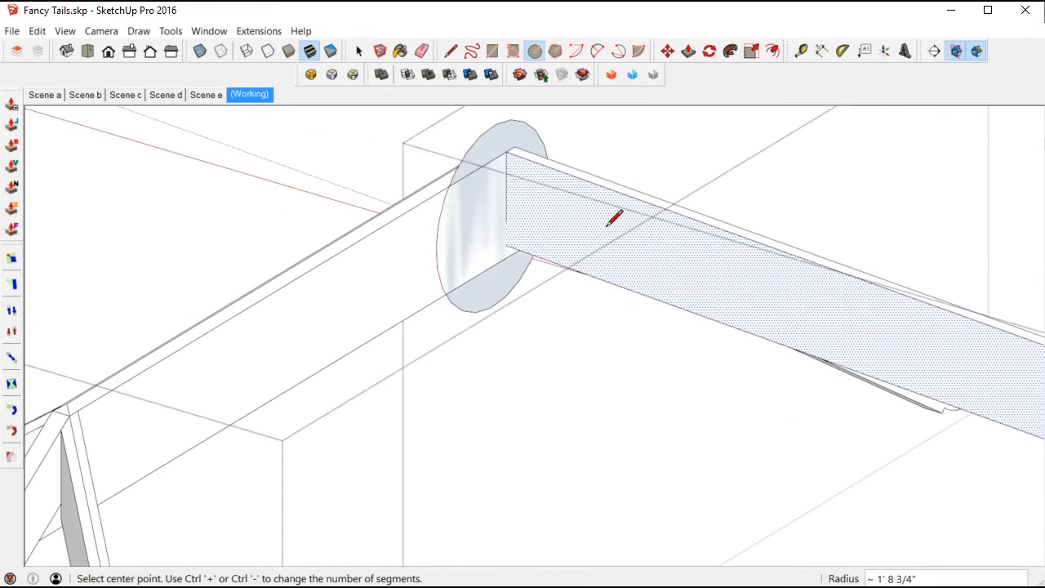
{"action": "key", "text": "space"}
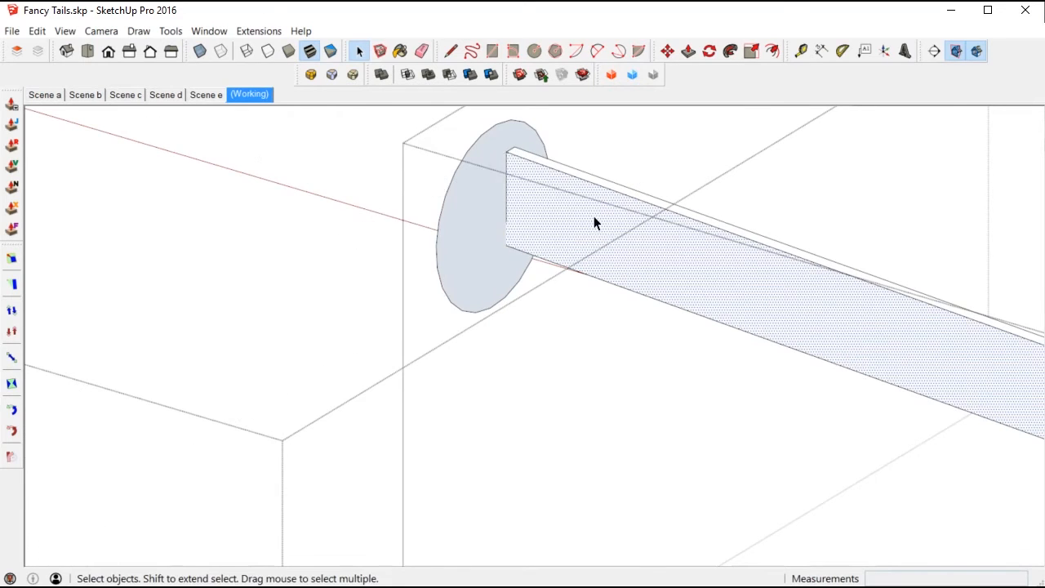
Intersect the faces of the circle with the rafter at its upper end
{"action": "middle_click_drag", "start_coordinate": [606, 226], "coordinate": [1036, 442]}
{"action": "scroll", "coordinate": [446, 324], "scroll_direction": "up", "scroll_amount": 5}
{"action": "left_click", "coordinate": [448, 324], "text": "shift"}
{"action": "right_click", "coordinate": [494, 319]}
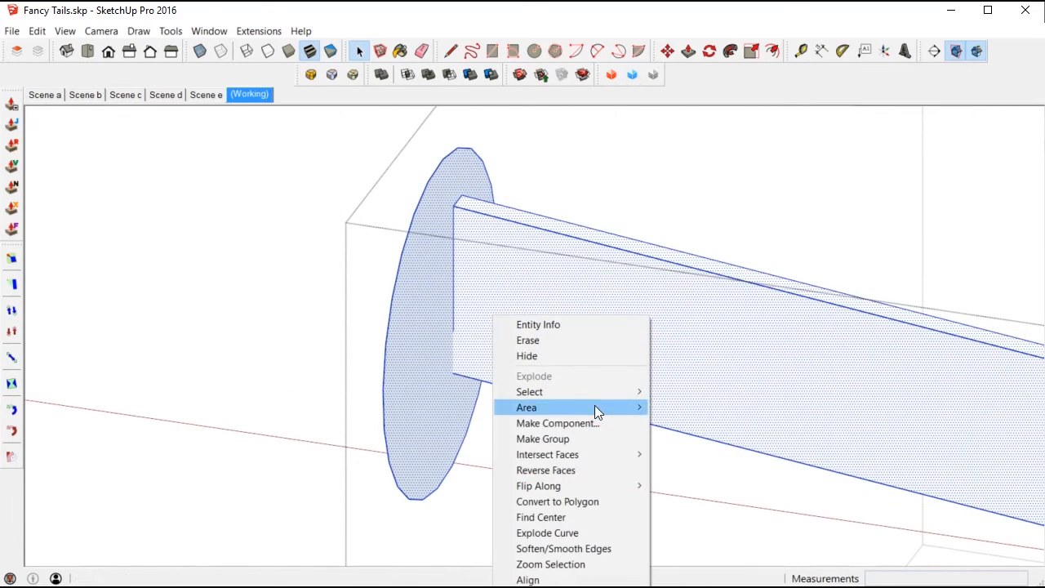
{"action": "mouse_move", "coordinate": [572, 454]}
{"action": "left_click", "coordinate": [700, 466]}
Delete the circle and the small wedge projecting past it at the rafter's upper end
{"action": "middle_click_drag", "start_coordinate": [511, 329], "coordinate": [460, 384]}
{"action": "scroll", "coordinate": [449, 298], "scroll_direction": "up", "scroll_amount": 2}
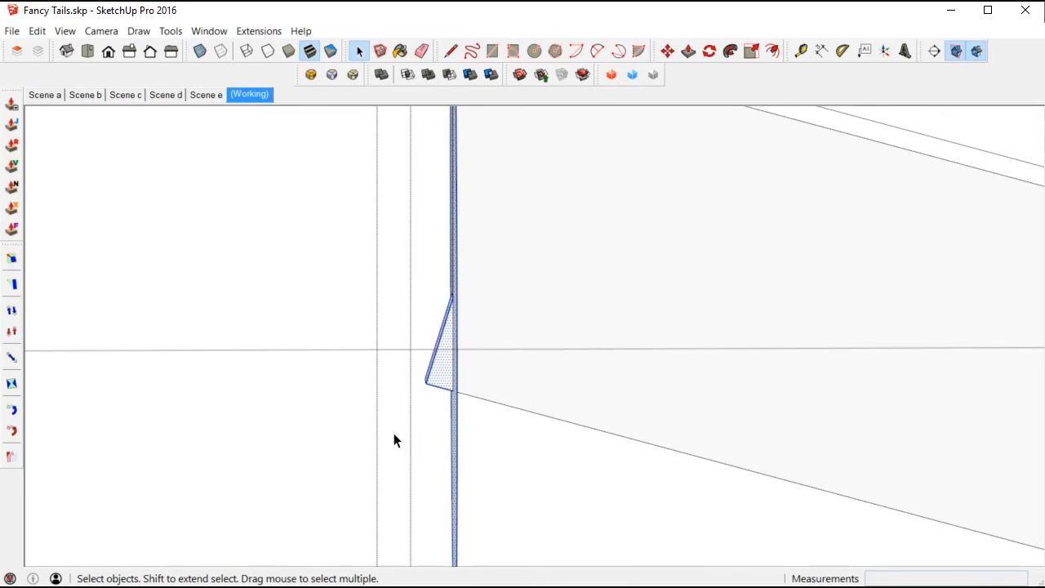
{"action": "key", "text": "Delete"}
{"action": "left_click_drag", "start_coordinate": [477, 466], "coordinate": [416, 534]}
{"action": "key", "text": "Delete"}
{"action": "scroll", "coordinate": [415, 534], "scroll_direction": "down", "scroll_amount": 5}
Unhide the walls beneath the roof skeleton
{"action": "middle_click_drag", "start_coordinate": [441, 458], "coordinate": [423, 352]}
{"action": "scroll", "coordinate": [352, 311], "scroll_direction": "down", "scroll_amount": 3}
{"action": "scroll", "coordinate": [336, 273], "scroll_direction": "down", "scroll_amount": 5}
{"action": "middle_click_drag", "start_coordinate": [336, 272], "coordinate": [751, 384]}
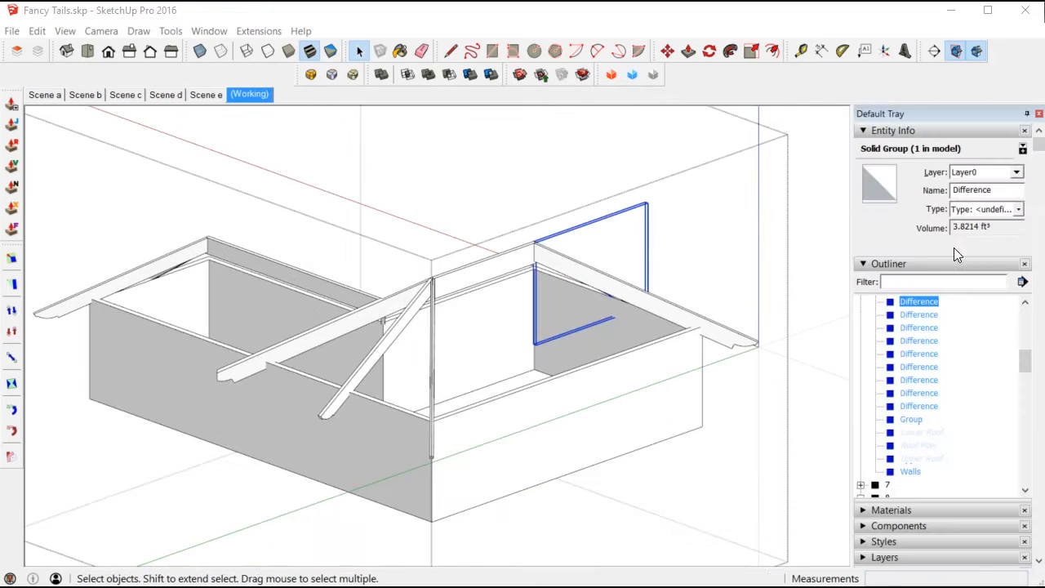
Trim each rafter with the walls to cut the notches where they rest on the wall tops
{"action": "left_click", "coordinate": [156, 366]}
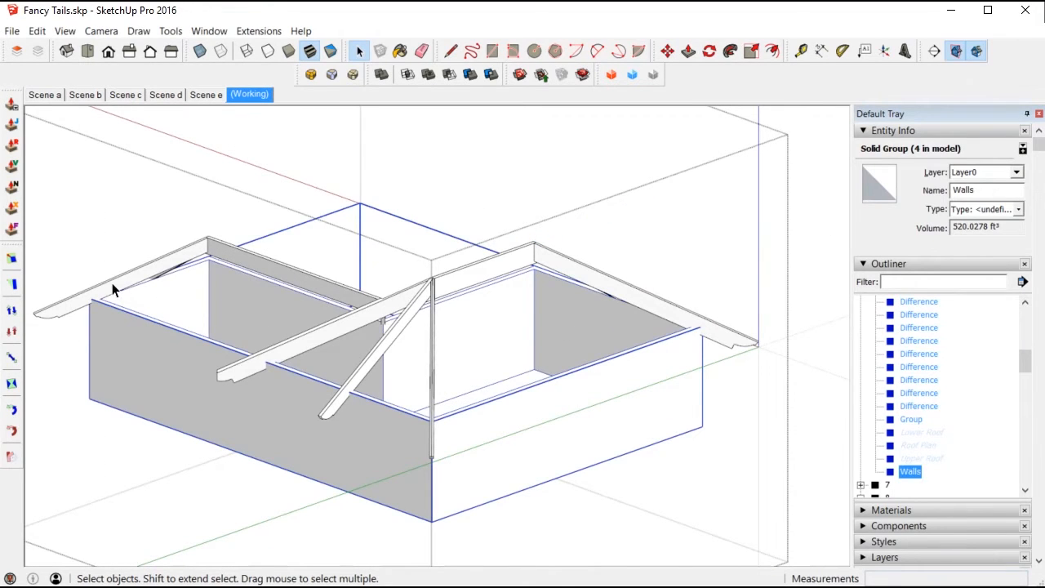
{"action": "left_click", "coordinate": [113, 290]}
{"action": "left_click", "coordinate": [172, 380]}
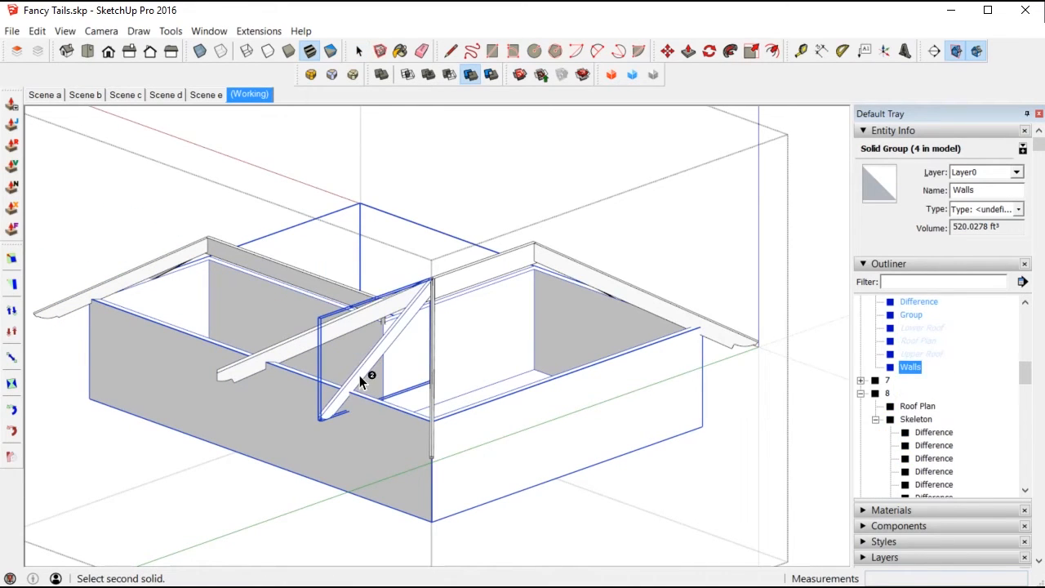
{"action": "left_click", "coordinate": [725, 334]}
{"action": "middle_click_drag", "start_coordinate": [725, 334], "coordinate": [339, 397]}
{"action": "middle_click_drag", "start_coordinate": [557, 406], "coordinate": [233, 420]}
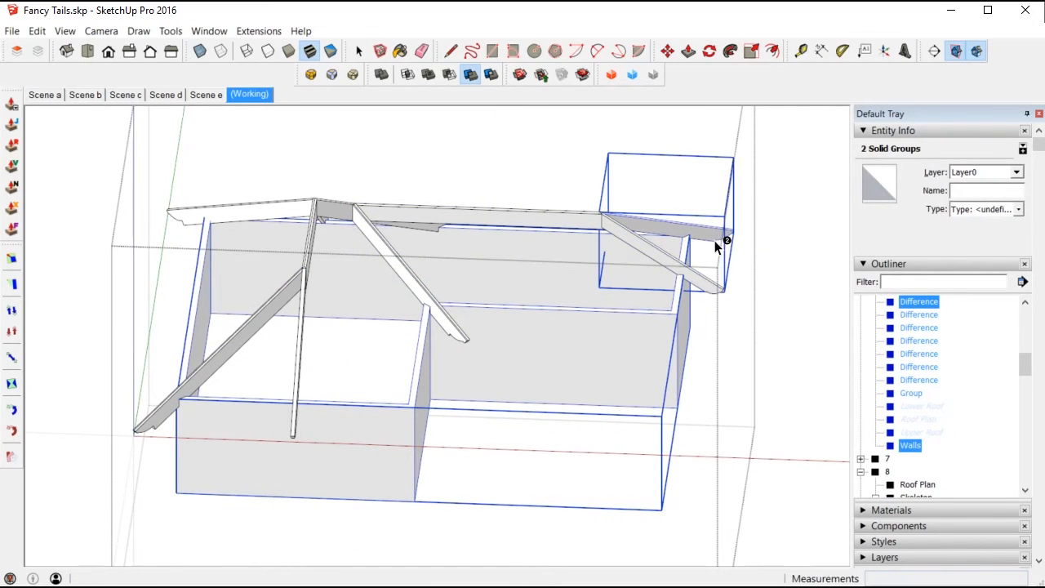
{"action": "scroll", "coordinate": [711, 239], "scroll_direction": "up", "scroll_amount": 6}
{"action": "middle_click_drag", "start_coordinate": [698, 234], "coordinate": [651, 199]}
{"action": "scroll", "coordinate": [557, 272], "scroll_direction": "down", "scroll_amount": 4}
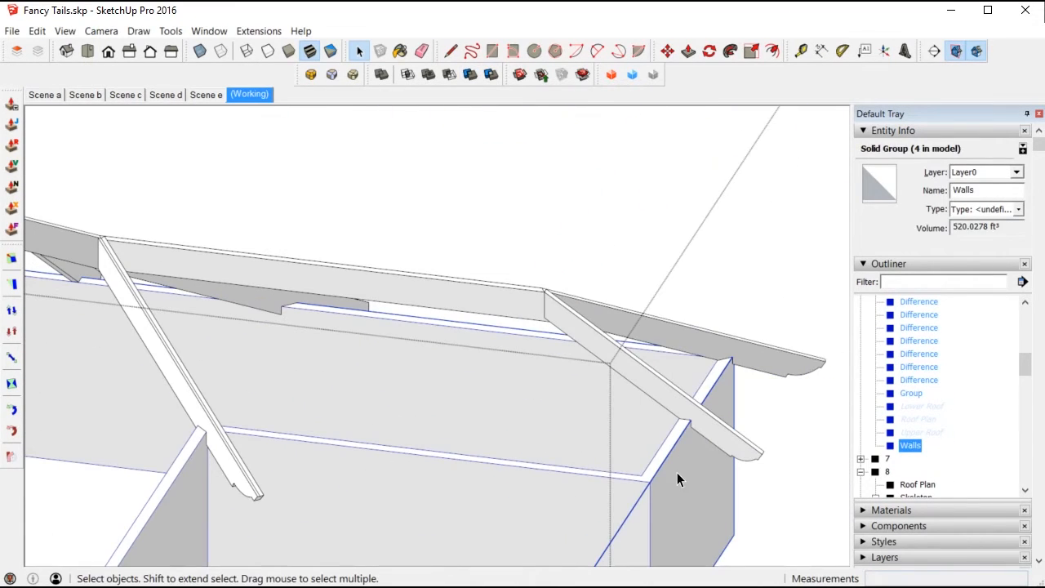
Hide the walls again
{"action": "left_click", "coordinate": [776, 338]}
{"action": "scroll", "coordinate": [769, 346], "scroll_direction": "down", "scroll_amount": 2}
{"action": "scroll", "coordinate": [500, 498], "scroll_direction": "up", "scroll_amount": 2}
{"action": "triple_click", "coordinate": [548, 486]}
{"action": "right_click", "coordinate": [548, 486]}
{"action": "left_click", "coordinate": [645, 181]}
Open a notched rafter and try to push its tail underside up toward the decorative profile's corner
{"action": "middle_click_drag", "start_coordinate": [593, 343], "coordinate": [204, 226]}
{"action": "scroll", "coordinate": [187, 392], "scroll_direction": "up", "scroll_amount": 6}
{"action": "middle_click_drag", "start_coordinate": [222, 382], "coordinate": [188, 476]}
{"action": "scroll", "coordinate": [245, 368], "scroll_direction": "up", "scroll_amount": 5}
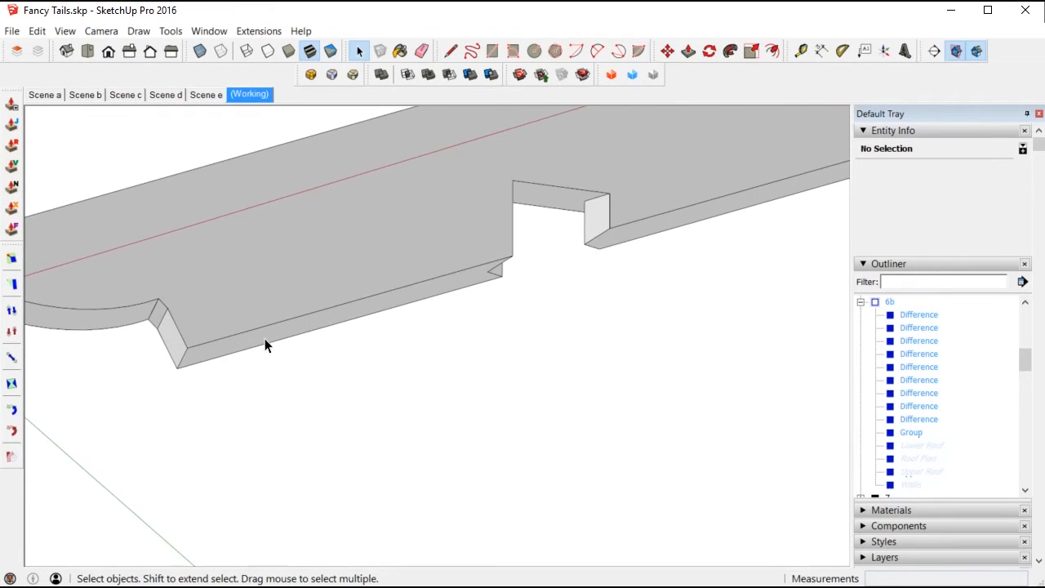
{"action": "double_click", "coordinate": [262, 337]}
{"action": "double_click", "coordinate": [255, 340]}
{"action": "key", "text": "p"}
{"action": "left_click_drag", "start_coordinate": [257, 345], "coordinate": [156, 327]}
{"action": "key", "text": "space"}
Try to copy the pushed underside face along the rafter toward the wall notch
{"action": "left_click", "coordinate": [395, 259]}
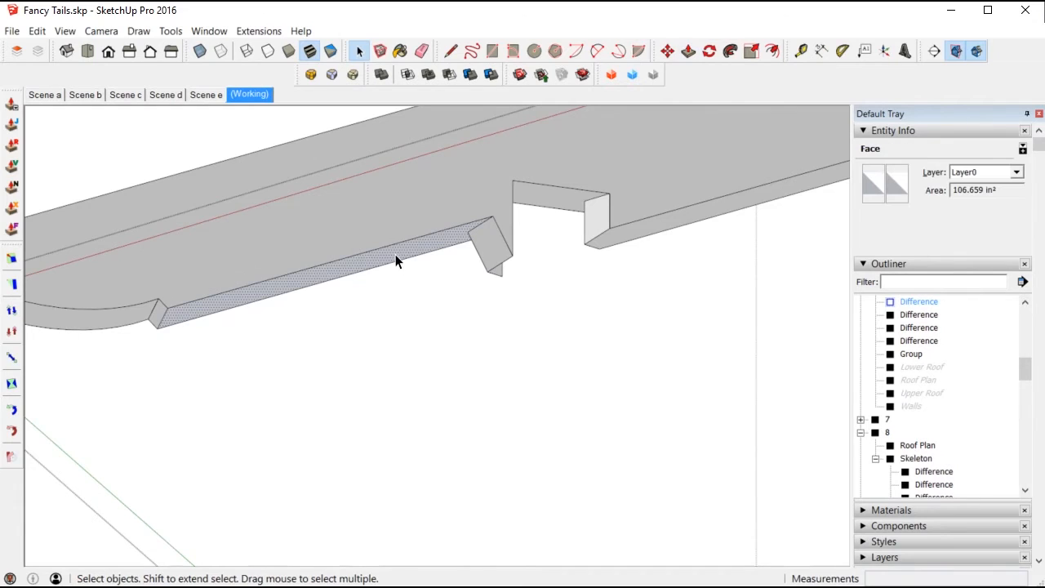
{"action": "key", "text": "m"}
{"action": "left_click", "coordinate": [350, 256]}
{"action": "key", "text": "ctrl"}
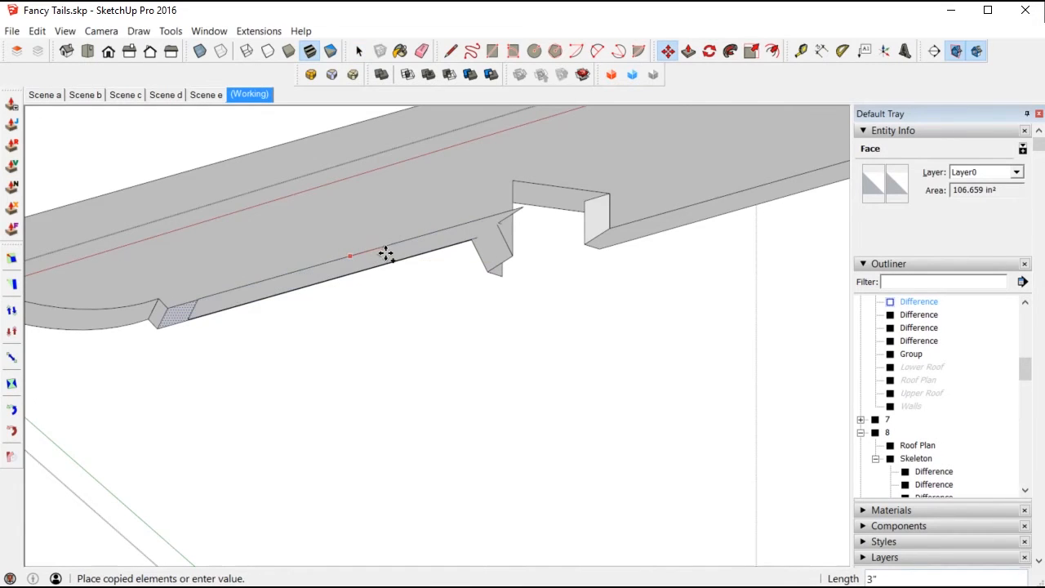
{"action": "scroll", "coordinate": [364, 265], "scroll_direction": "up", "scroll_amount": 2}
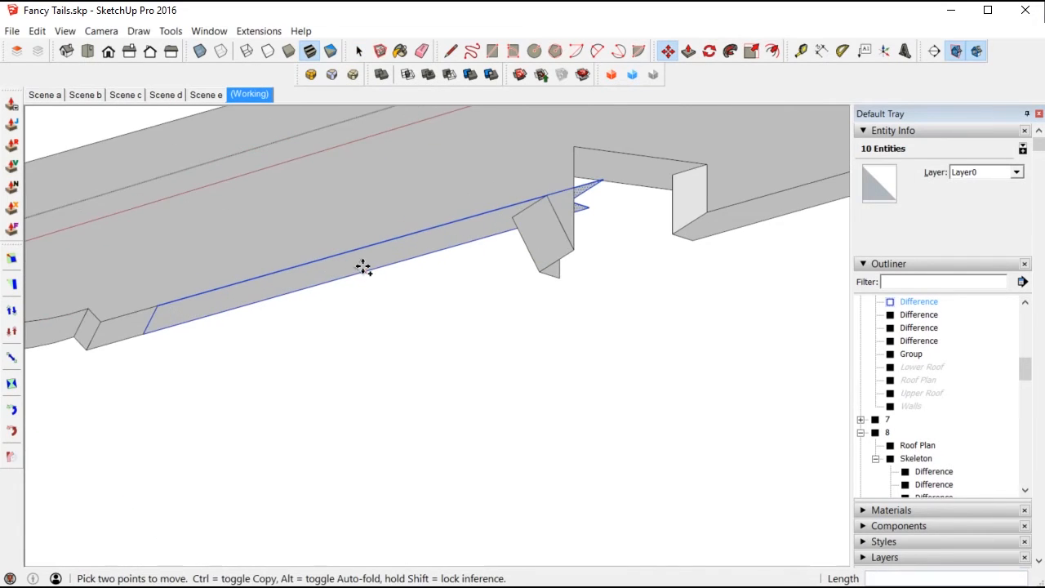
{"action": "key", "text": "Escape"}
Try to erase the leftover edges on the rafter's underside beside the wall notch
{"action": "key", "text": "e"}
{"action": "mouse_move", "coordinate": [418, 280]}
{"action": "middle_mouse_down"}
{"action": "mouse_move", "coordinate": [185, 351]}
{"action": "mouse_move", "coordinate": [836, 308]}
{"action": "mouse_move", "coordinate": [721, 308]}
{"action": "middle_mouse_up"}
{"action": "key", "text": "space"}
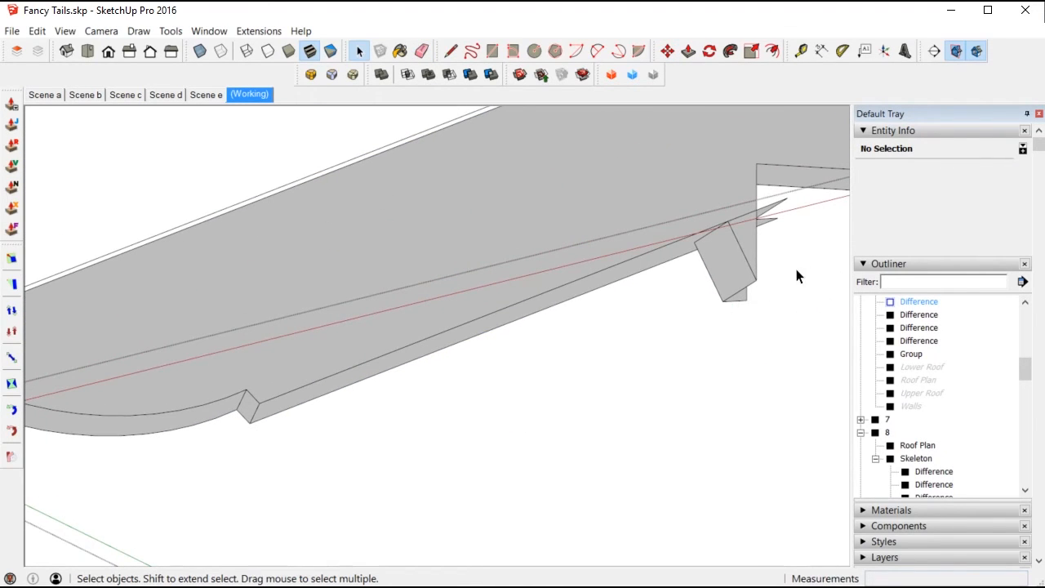
{"action": "key", "text": "Escape"}
{"action": "scroll", "coordinate": [725, 212], "scroll_direction": "up", "scroll_amount": 2}
{"action": "mouse_move", "coordinate": [725, 212]}
{"action": "middle_mouse_down"}
{"action": "mouse_move", "coordinate": [646, 188]}
{"action": "mouse_move", "coordinate": [823, 138]}
{"action": "middle_mouse_up"}
{"action": "key", "text": "e"}
{"action": "left_click_drag", "start_coordinate": [669, 245], "coordinate": [663, 243]}
{"action": "key", "text": "space"}
Leave the rafter group and examine the tail and wall notch from below
{"action": "scroll", "coordinate": [647, 258], "scroll_direction": "down", "scroll_amount": 8}
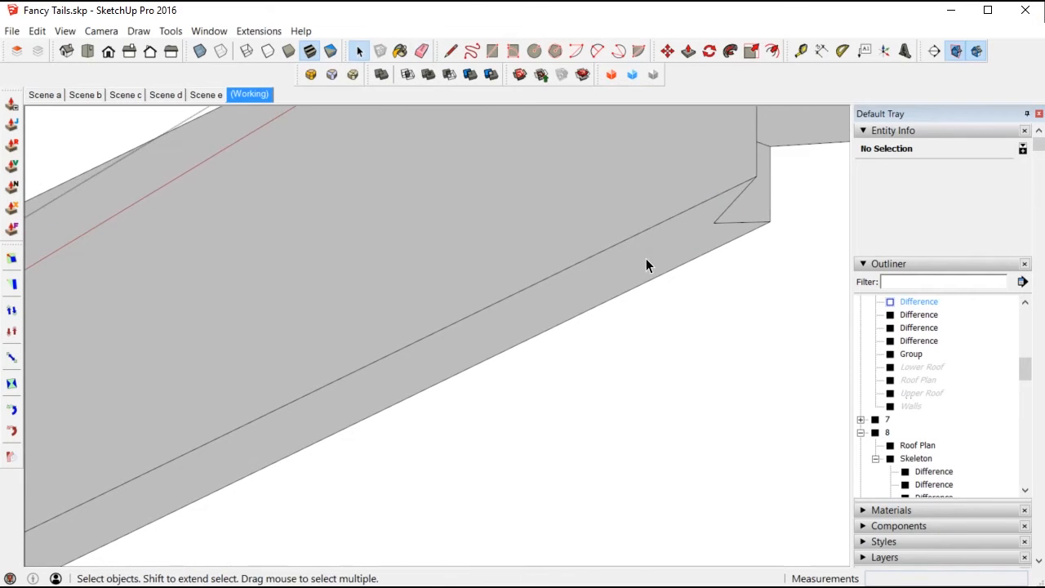
{"action": "left_click", "coordinate": [524, 312]}
{"action": "mouse_move", "coordinate": [523, 312]}
{"action": "middle_mouse_down"}
{"action": "mouse_move", "coordinate": [513, 429]}
{"action": "mouse_move", "coordinate": [420, 412]}
{"action": "middle_mouse_up"}
{"action": "left_click", "coordinate": [420, 412]}
{"action": "scroll", "coordinate": [578, 490], "scroll_direction": "down", "scroll_amount": 3}
{"action": "middle_click_drag", "start_coordinate": [579, 490], "coordinate": [563, 384]}
{"action": "scroll", "coordinate": [606, 520], "scroll_direction": "up", "scroll_amount": 3}
{"action": "middle_click_drag", "start_coordinate": [606, 520], "coordinate": [406, 522]}
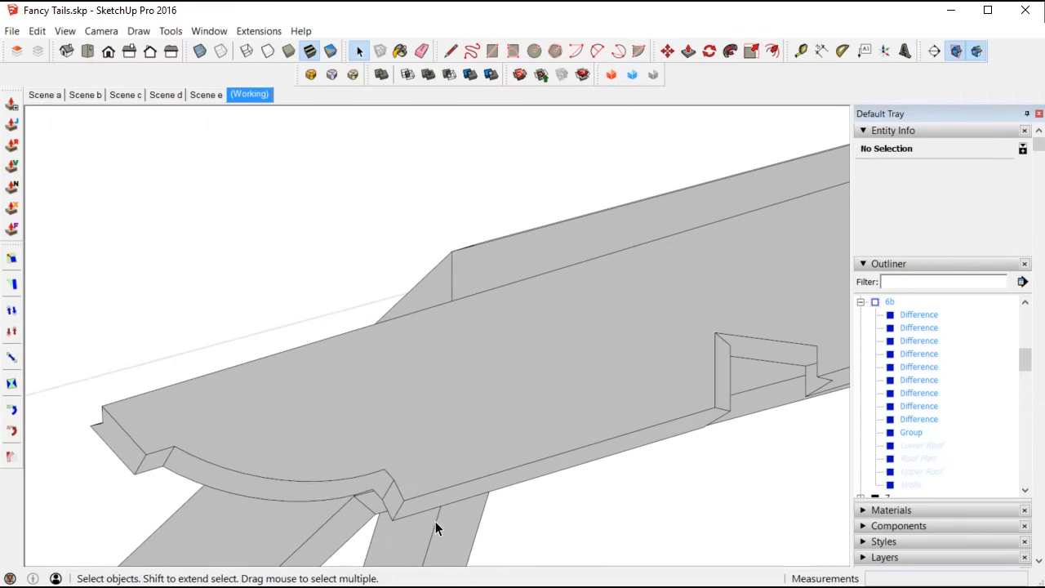
Open the notched rafter and push its tail underside up to the corner of the decorative profile
{"action": "left_click", "coordinate": [445, 495]}
{"action": "double_click", "coordinate": [444, 494]}
{"action": "left_click", "coordinate": [443, 494]}
{"action": "middle_click_drag", "start_coordinate": [444, 494], "coordinate": [450, 485]}
{"action": "key", "text": "p"}
{"action": "left_click", "coordinate": [401, 502]}
{"action": "left_click", "coordinate": [394, 495]}
Copy the pushed underside face along the rafter past the wall notch and intersect the rafter's faces
{"action": "key", "text": "space"}
{"action": "middle_click_drag", "start_coordinate": [420, 486], "coordinate": [657, 405]}
{"action": "left_click", "coordinate": [657, 404]}
{"action": "key", "text": "m"}
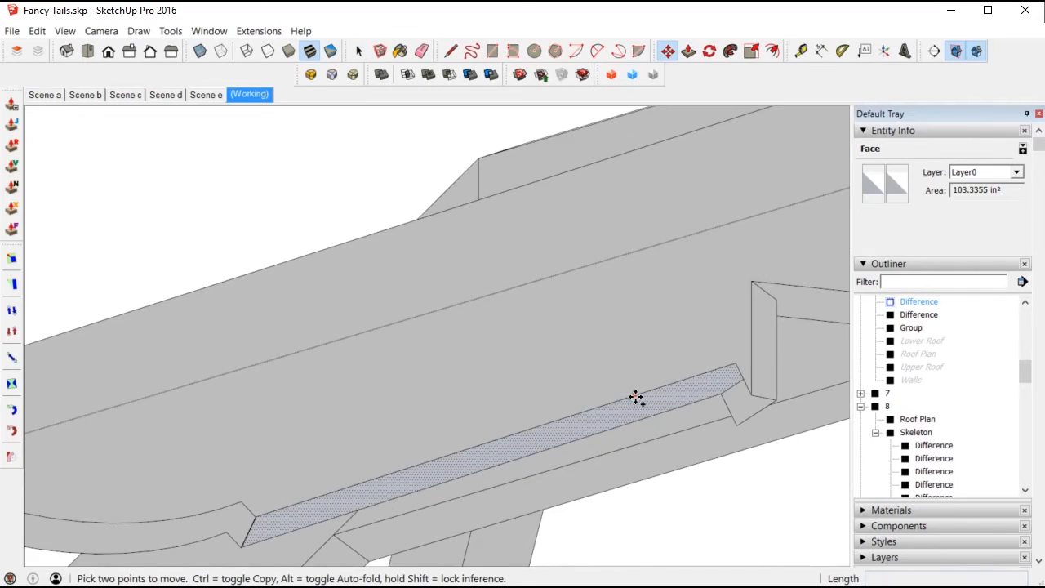
{"action": "key", "text": "ctrl"}
{"action": "left_click", "coordinate": [634, 395]}
{"action": "left_click", "coordinate": [685, 381]}
{"action": "key", "text": "ctrl+a"}
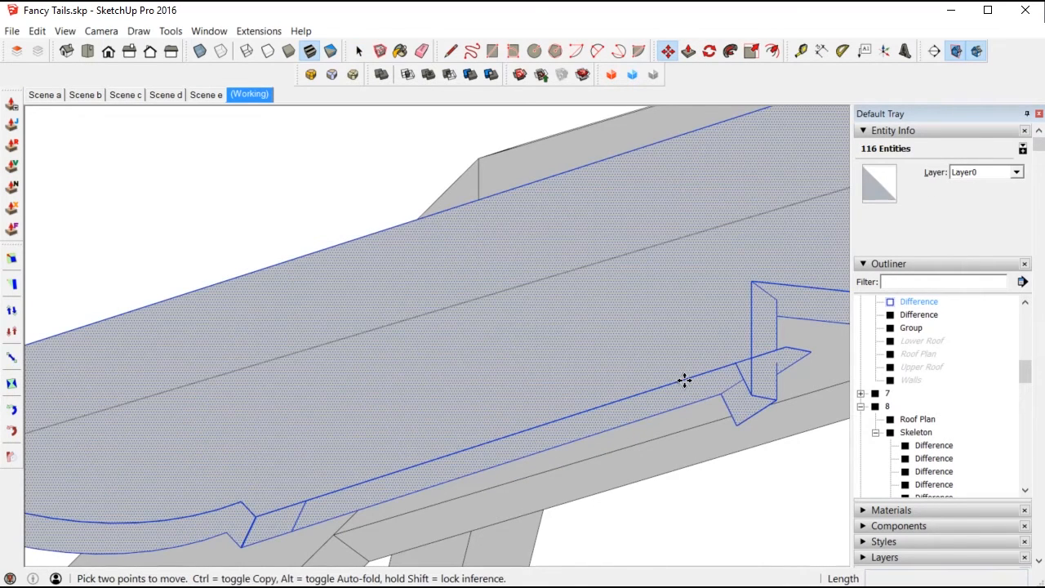
{"action": "key", "text": "ctrl+t"}
Erase the leftover edges and surplus face pieces on the underside beside the wall notch, and leave the rafter
{"action": "key", "text": "space"}
{"action": "scroll", "coordinate": [894, 449], "scroll_direction": "down", "scroll_amount": 3}
{"action": "scroll", "coordinate": [713, 409], "scroll_direction": "down", "scroll_amount": 1}
{"action": "scroll", "coordinate": [746, 364], "scroll_direction": "up", "scroll_amount": 2}
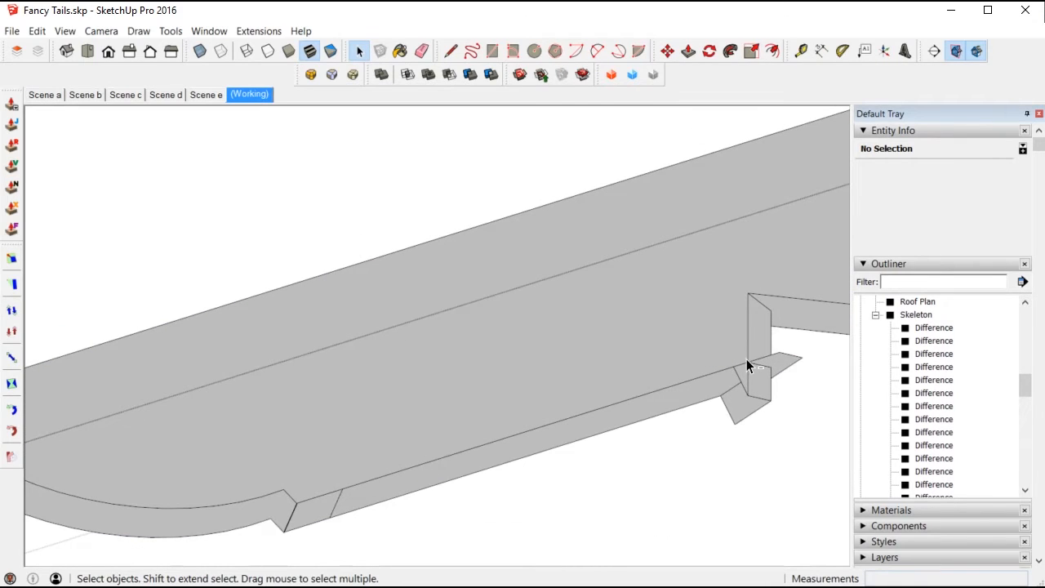
{"action": "left_click", "coordinate": [335, 508]}
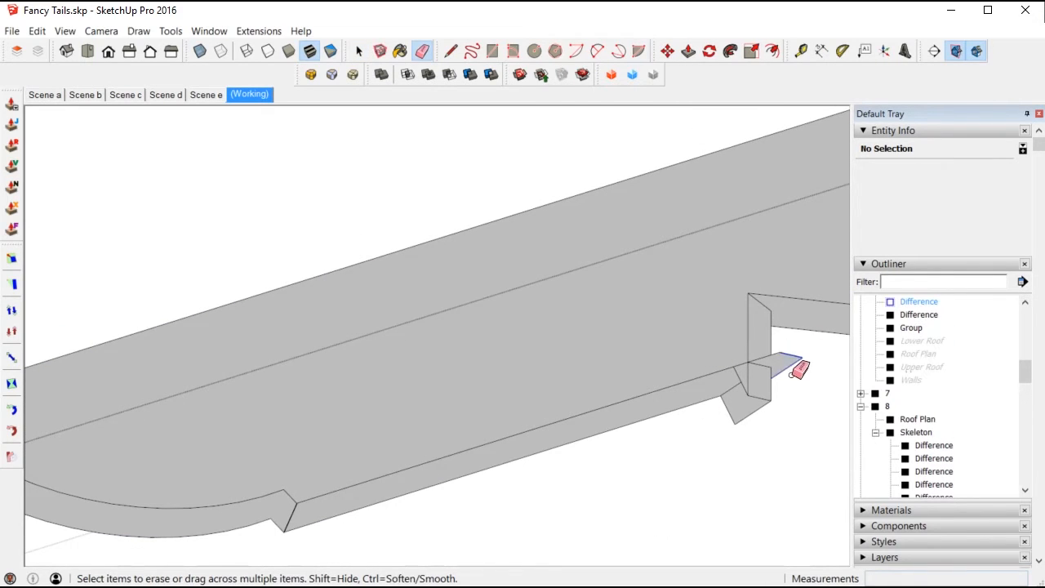
{"action": "scroll", "coordinate": [794, 371], "scroll_direction": "up", "scroll_amount": 3}
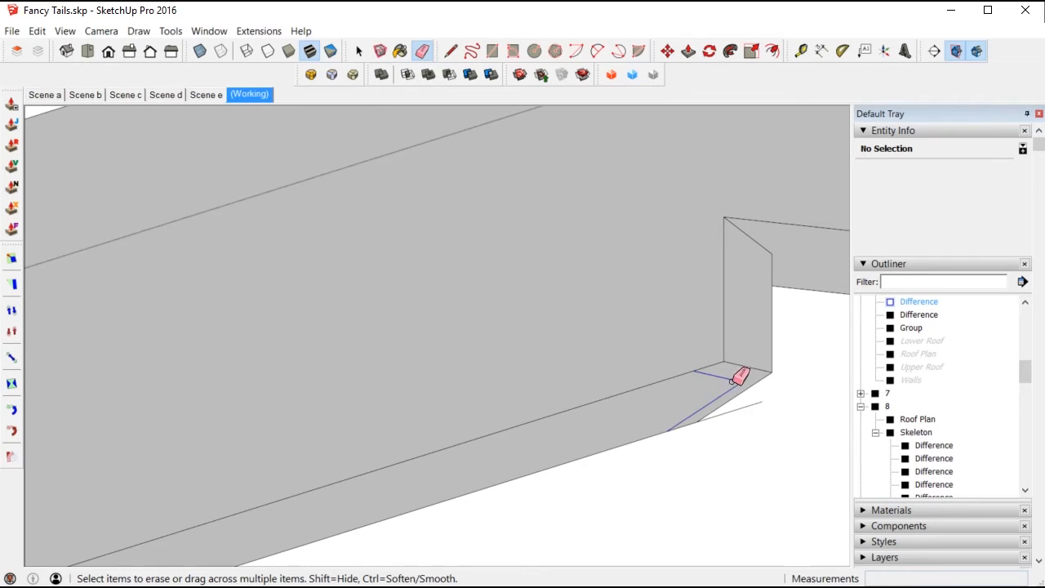
{"action": "key", "text": "space"}
{"action": "scroll", "coordinate": [485, 374], "scroll_direction": "down", "scroll_amount": 5}
{"action": "mouse_move", "coordinate": [485, 374]}
{"action": "middle_mouse_down"}
{"action": "mouse_move", "coordinate": [550, 406]}
{"action": "mouse_move", "coordinate": [506, 366]}
{"action": "middle_mouse_up"}
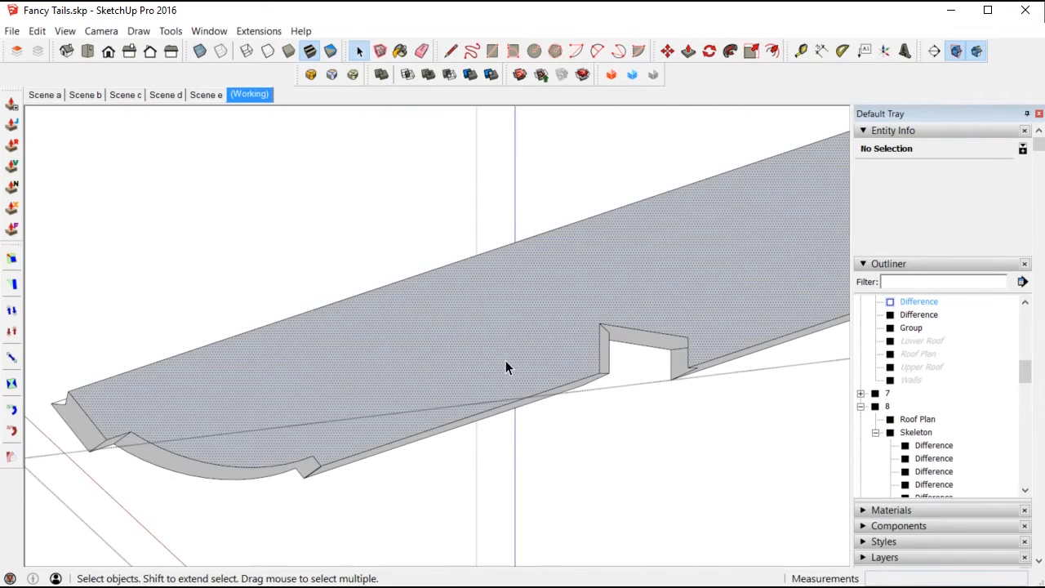
{"action": "left_click", "coordinate": [505, 369]}
{"action": "scroll", "coordinate": [383, 424], "scroll_direction": "down", "scroll_amount": 4}
Open the next notched rafter and push its tail underside up about 3/4" to the decorative profile's corner
{"action": "middle_click_drag", "start_coordinate": [384, 424], "coordinate": [458, 425]}
{"action": "scroll", "coordinate": [669, 300], "scroll_direction": "up", "scroll_amount": 5}
{"action": "double_click", "coordinate": [670, 300]}
{"action": "triple_click", "coordinate": [670, 303]}
{"action": "middle_click_drag", "start_coordinate": [670, 303], "coordinate": [804, 275]}
{"action": "scroll", "coordinate": [750, 244], "scroll_direction": "up", "scroll_amount": 5}
{"action": "middle_click_drag", "start_coordinate": [490, 261], "coordinate": [436, 194]}
{"action": "scroll", "coordinate": [256, 249], "scroll_direction": "up", "scroll_amount": 2}
{"action": "left_click", "coordinate": [245, 248]}
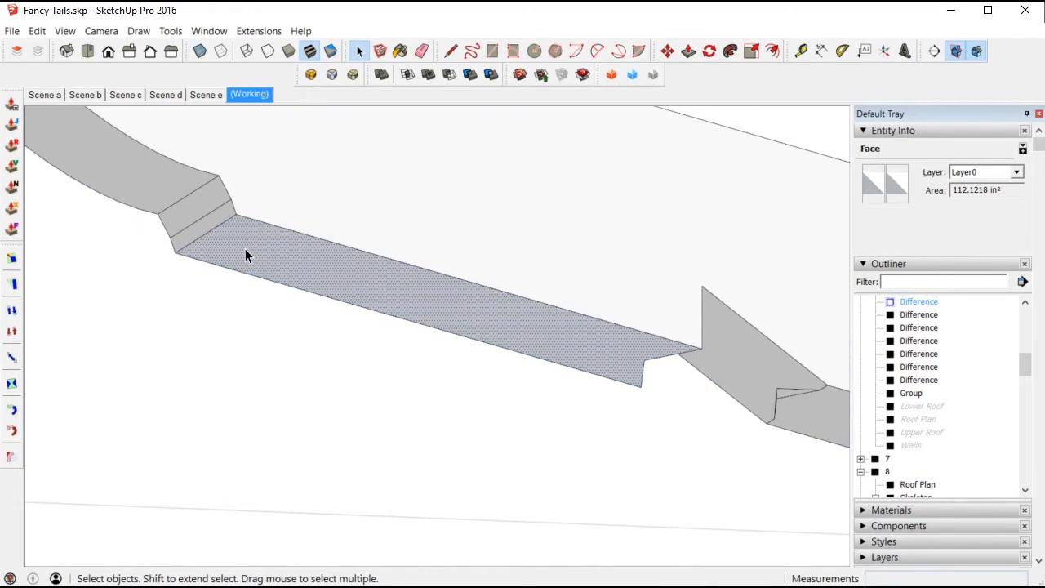
{"action": "key", "text": "p"}
{"action": "left_click", "coordinate": [233, 219]}
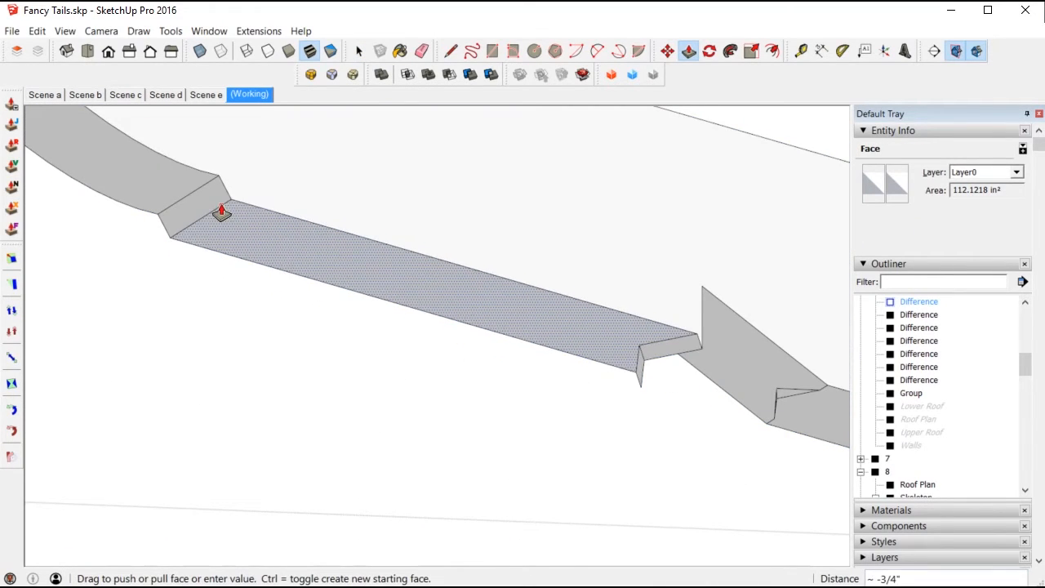
{"action": "left_click", "coordinate": [221, 210]}
Copy the second rafter's underside face toward the wall notch and erase the pieces projecting past it
{"action": "key", "text": "space"}
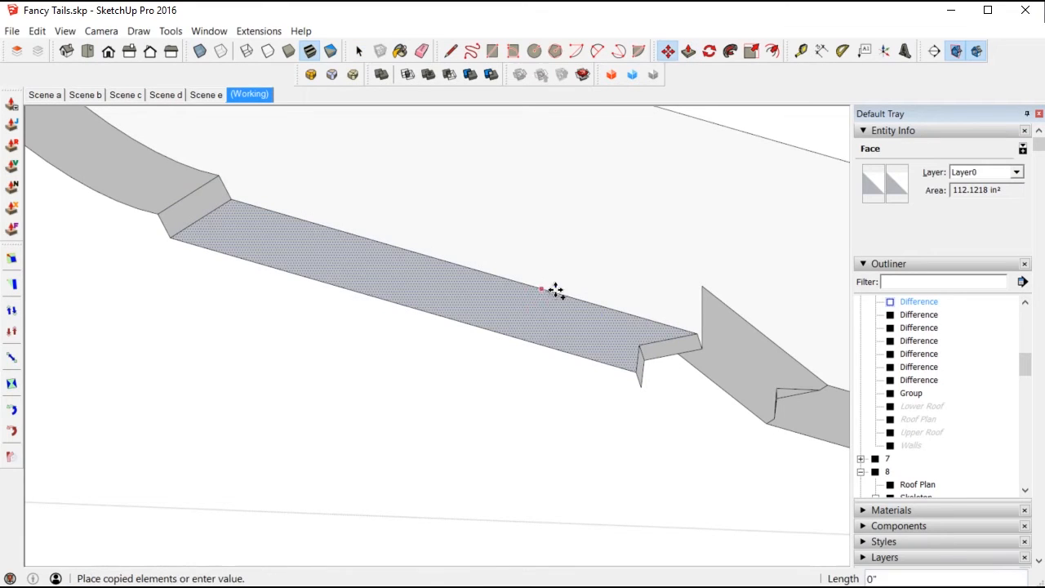
{"action": "left_click", "coordinate": [583, 297]}
{"action": "middle_click_drag", "start_coordinate": [667, 335], "coordinate": [593, 247]}
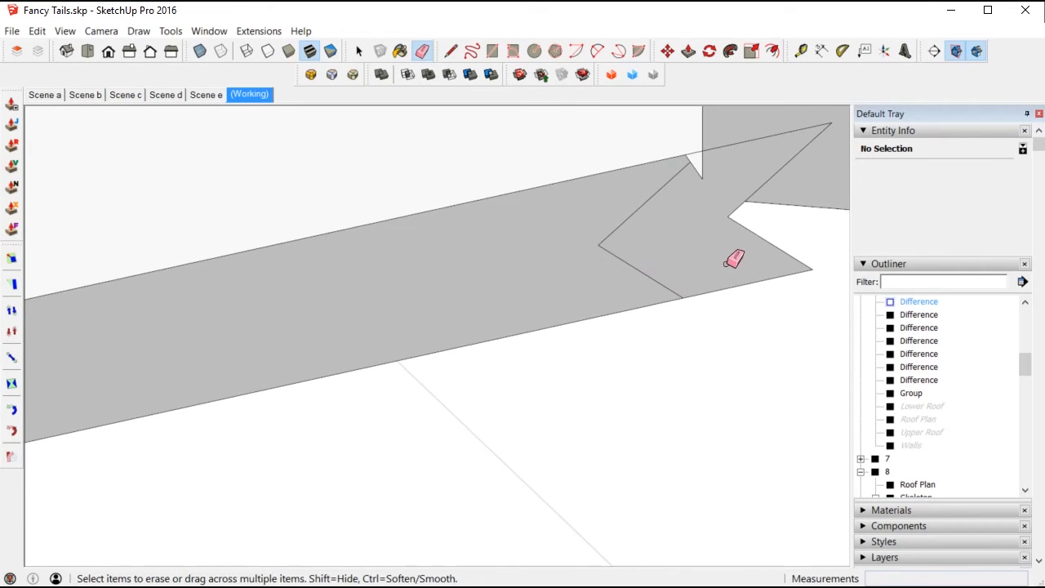
{"action": "left_click_drag", "start_coordinate": [773, 245], "coordinate": [800, 152]}
{"action": "left_click", "coordinate": [570, 251]}
{"action": "middle_click_drag", "start_coordinate": [569, 251], "coordinate": [616, 359]}
{"action": "scroll", "coordinate": [621, 352], "scroll_direction": "down", "scroll_amount": 3}
{"action": "left_click", "coordinate": [621, 352]}
{"action": "scroll", "coordinate": [488, 310], "scroll_direction": "down", "scroll_amount": 3}
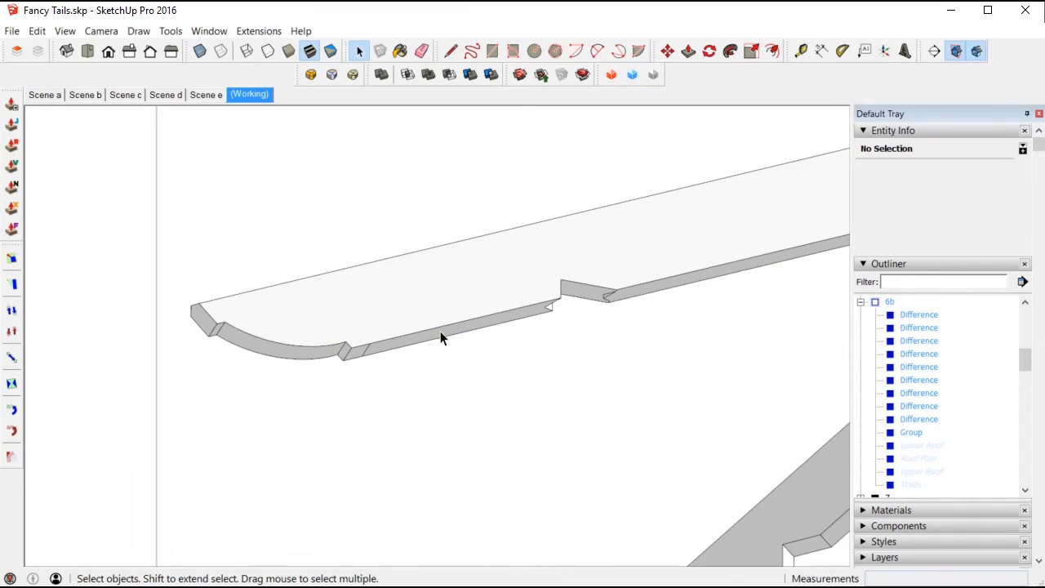
Reopen the rafter, delete the stray edge across its underside near the decorative profile, and leave the group
{"action": "scroll", "coordinate": [384, 329], "scroll_direction": "up", "scroll_amount": 4}
{"action": "triple_click", "coordinate": [384, 329]}
{"action": "scroll", "coordinate": [383, 329], "scroll_direction": "up", "scroll_amount": 1}
{"action": "left_click", "coordinate": [364, 353]}
{"action": "key", "text": "Escape"}
{"action": "scroll", "coordinate": [342, 352], "scroll_direction": "down", "scroll_amount": 10}
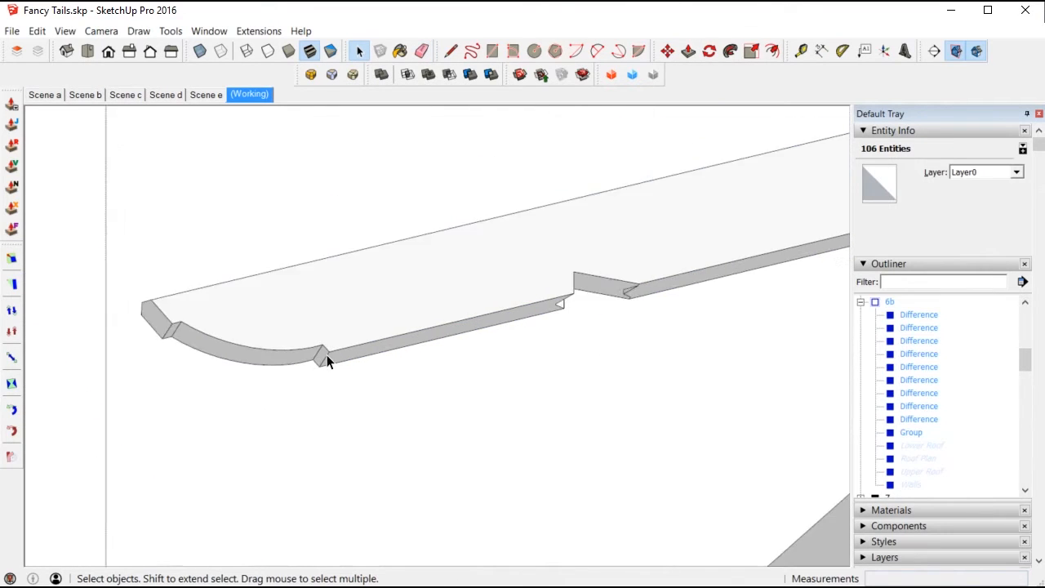
Open the rafter with the segmented curved tail and push its tail underside up to the profile's corner
{"action": "scroll", "coordinate": [657, 298], "scroll_direction": "up", "scroll_amount": 3}
{"action": "scroll", "coordinate": [621, 298], "scroll_direction": "up", "scroll_amount": 3}
{"action": "middle_click_drag", "start_coordinate": [593, 294], "coordinate": [497, 323]}
{"action": "double_click", "coordinate": [495, 315]}
{"action": "left_click", "coordinate": [480, 311]}
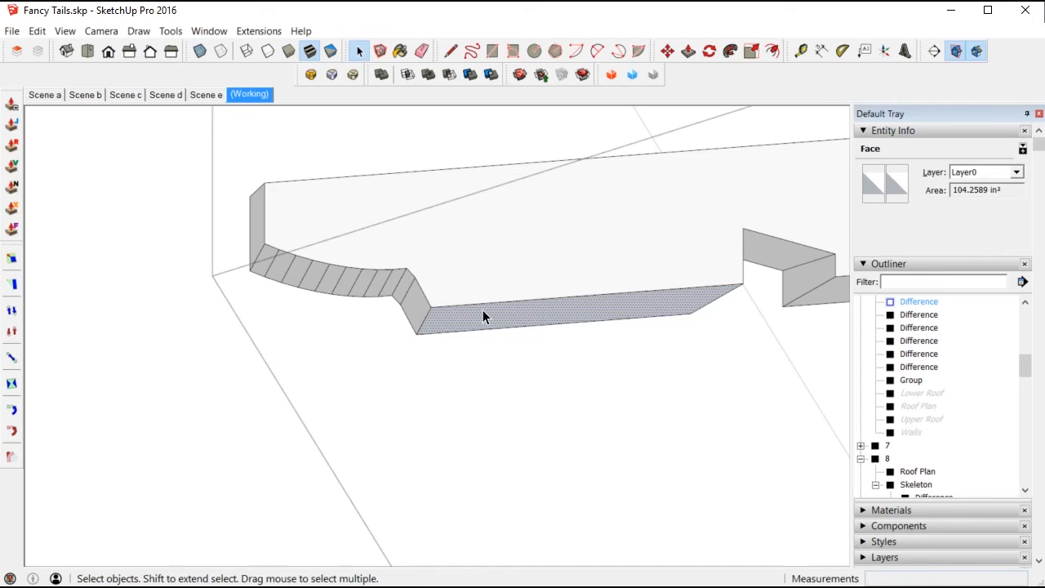
{"action": "key", "text": "p"}
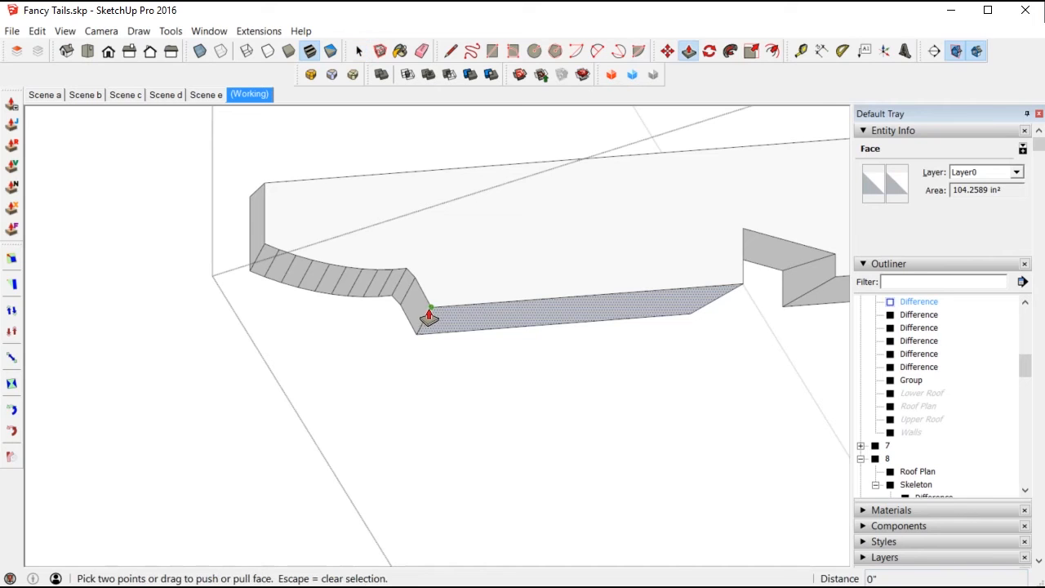
{"action": "left_click_drag", "start_coordinate": [431, 308], "coordinate": [415, 278]}
Copy the pushed underside face 5" along this rafter past the wall notch and intersect all its faces
{"action": "scroll", "coordinate": [425, 275], "scroll_direction": "up", "scroll_amount": 4}
{"action": "scroll", "coordinate": [240, 390], "scroll_direction": "down", "scroll_amount": 3}
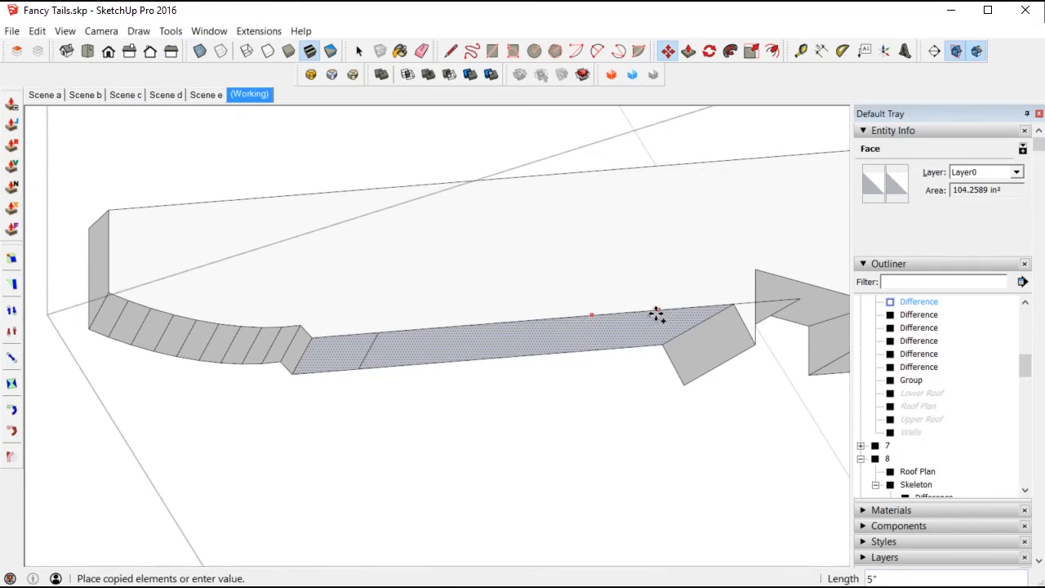
{"action": "key", "text": "ctrl+a"}
{"action": "key", "text": "ctrl+t"}
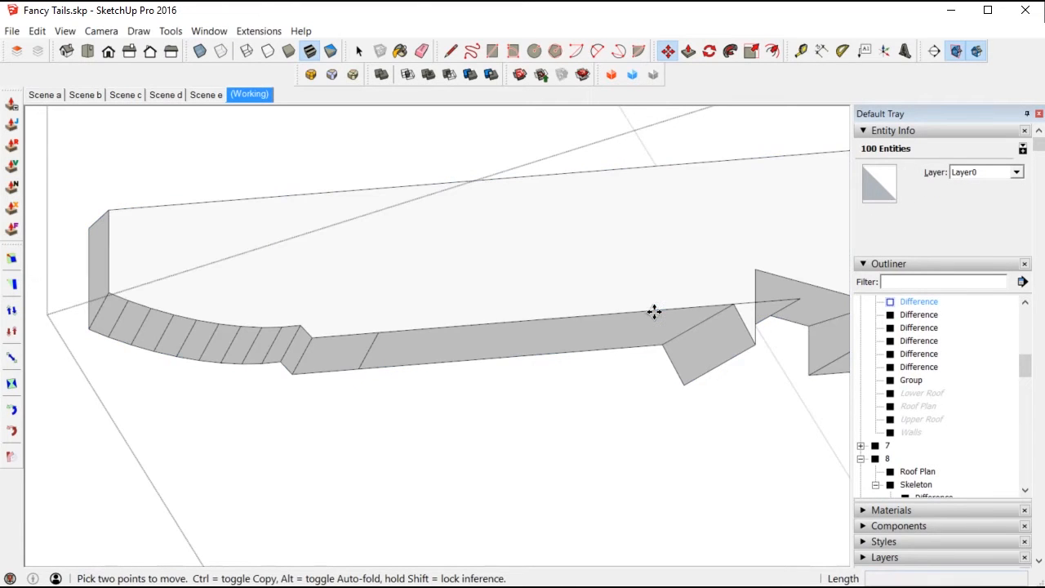
Erase the overhanging face and leftover edges around the wall notch of the rafter with the segmented tail
{"action": "mouse_move", "coordinate": [727, 383]}
{"action": "middle_mouse_down"}
{"action": "mouse_move", "coordinate": [663, 346]}
{"action": "mouse_move", "coordinate": [531, 488]}
{"action": "mouse_move", "coordinate": [712, 262]}
{"action": "mouse_move", "coordinate": [675, 343]}
{"action": "mouse_move", "coordinate": [610, 198]}
{"action": "middle_mouse_up"}
{"action": "key", "text": "space"}
{"action": "scroll", "coordinate": [718, 230], "scroll_direction": "up", "scroll_amount": 6}
{"action": "key", "text": "e"}
{"action": "left_click_drag", "start_coordinate": [773, 170], "coordinate": [763, 246]}
{"action": "left_click", "coordinate": [665, 289]}
{"action": "scroll", "coordinate": [581, 361], "scroll_direction": "down", "scroll_amount": 6}
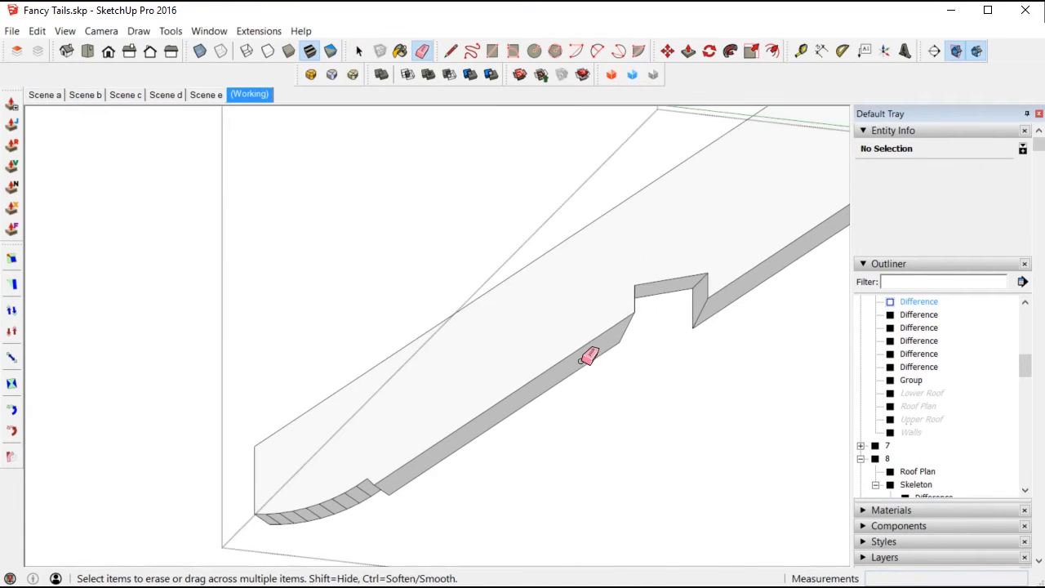
{"action": "key", "text": "space"}
{"action": "scroll", "coordinate": [564, 352], "scroll_direction": "down", "scroll_amount": 6}
Open the rafter without a wall notch and push its long underside up about 3 7/16" toward the decorative profile
{"action": "mouse_move", "coordinate": [560, 347]}
{"action": "middle_mouse_down"}
{"action": "mouse_move", "coordinate": [553, 389]}
{"action": "mouse_move", "coordinate": [685, 311]}
{"action": "mouse_move", "coordinate": [760, 241]}
{"action": "middle_mouse_up"}
{"action": "scroll", "coordinate": [684, 310], "scroll_direction": "up", "scroll_amount": 4}
{"action": "scroll", "coordinate": [761, 242], "scroll_direction": "up", "scroll_amount": 3}
{"action": "left_click", "coordinate": [760, 242]}
{"action": "scroll", "coordinate": [354, 356], "scroll_direction": "down", "scroll_amount": 3}
{"action": "scroll", "coordinate": [593, 267], "scroll_direction": "up", "scroll_amount": 4}
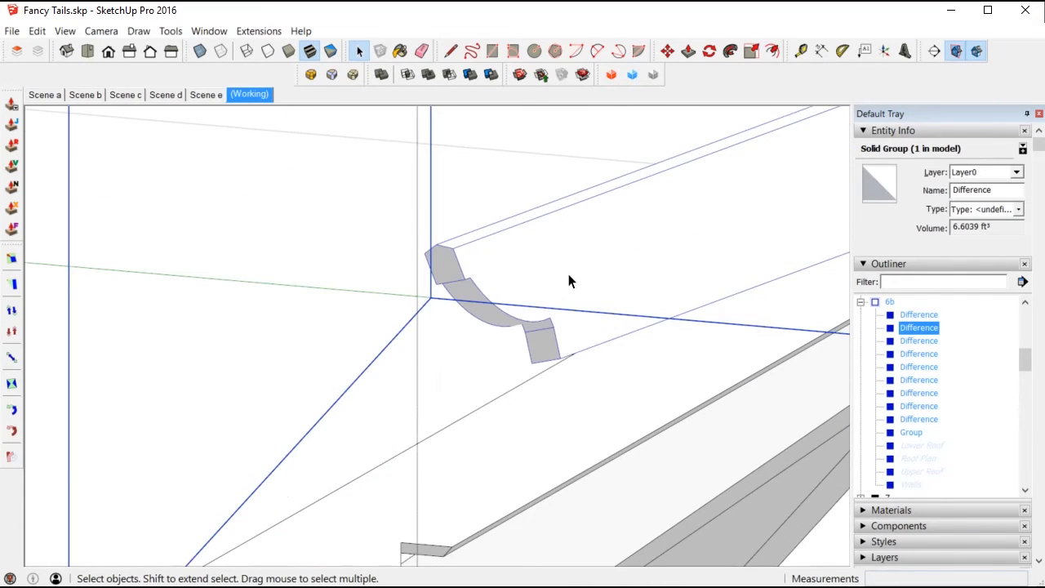
{"action": "triple_click", "coordinate": [569, 280]}
{"action": "middle_click_drag", "start_coordinate": [569, 284], "coordinate": [420, 231]}
{"action": "scroll", "coordinate": [531, 298], "scroll_direction": "up", "scroll_amount": 3}
{"action": "left_click", "coordinate": [531, 298]}
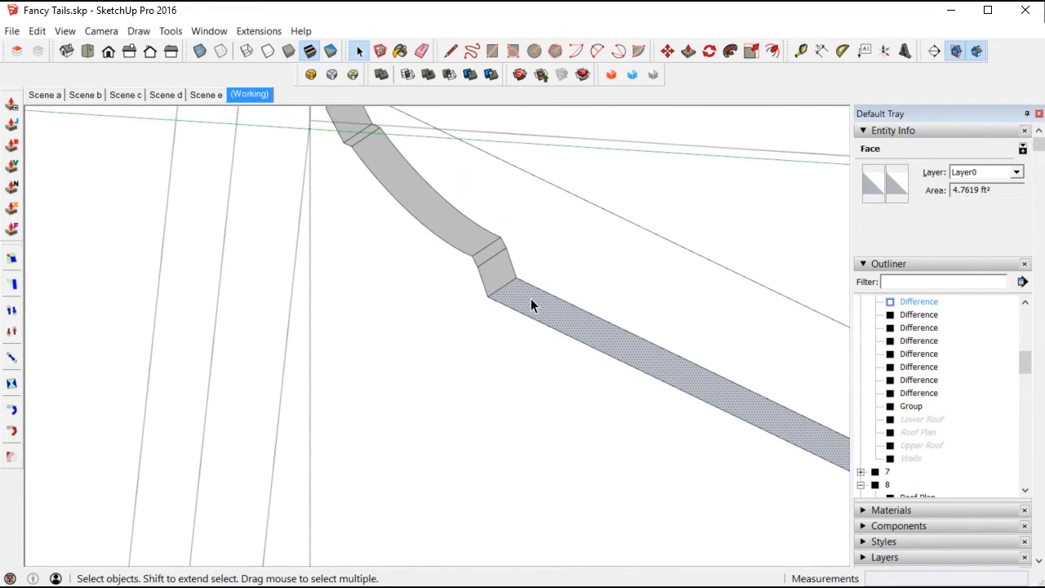
{"action": "scroll", "coordinate": [531, 298], "scroll_direction": "up", "scroll_amount": 2}
{"action": "key", "text": "p"}
{"action": "left_click", "coordinate": [511, 284]}
{"action": "left_click", "coordinate": [490, 239]}
Draw a 7" radius circle over the gap at the rafter's upper end and erase the surplus around the underside
{"action": "scroll", "coordinate": [338, 286], "scroll_direction": "down", "scroll_amount": 2}
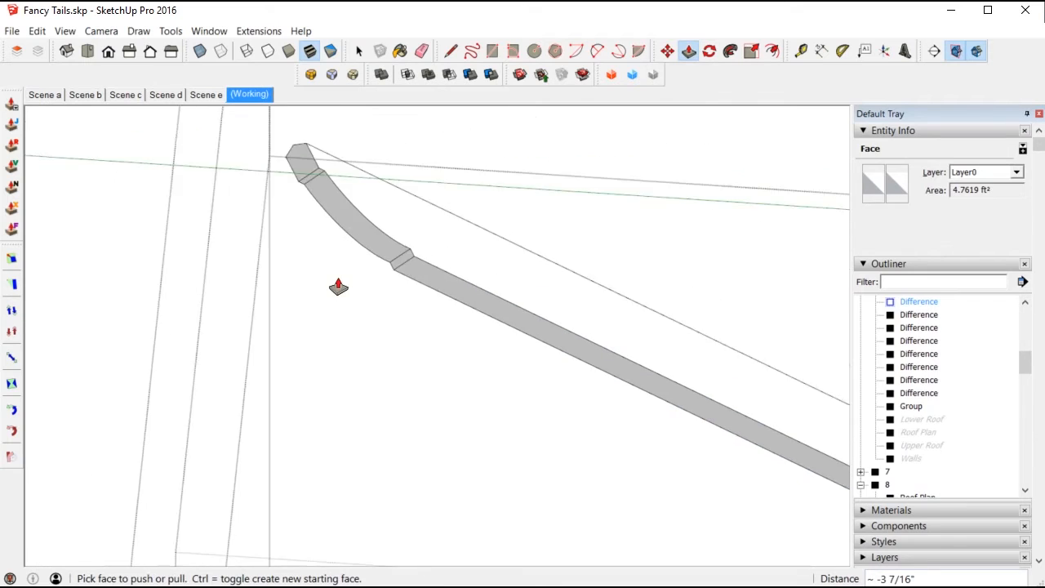
{"action": "scroll", "coordinate": [351, 287], "scroll_direction": "down", "scroll_amount": 3}
{"action": "scroll", "coordinate": [687, 432], "scroll_direction": "up", "scroll_amount": 4}
{"action": "middle_click_drag", "start_coordinate": [686, 432], "coordinate": [564, 297]}
{"action": "key", "text": "space"}
{"action": "scroll", "coordinate": [721, 397], "scroll_direction": "up", "scroll_amount": 2}
{"action": "left_click", "coordinate": [729, 418]}
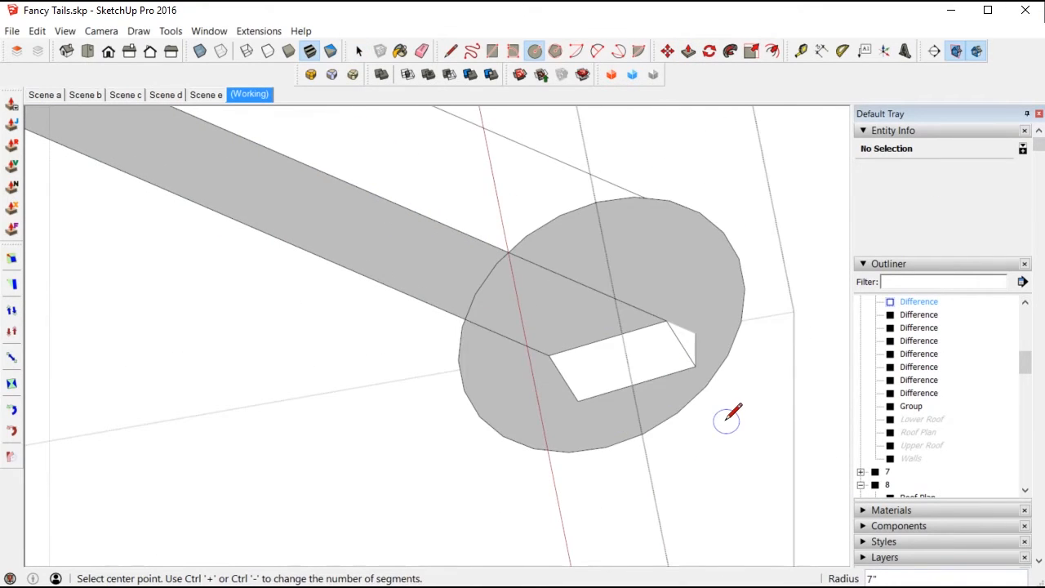
{"action": "key", "text": "e"}
{"action": "key", "text": "ctrl+z"}
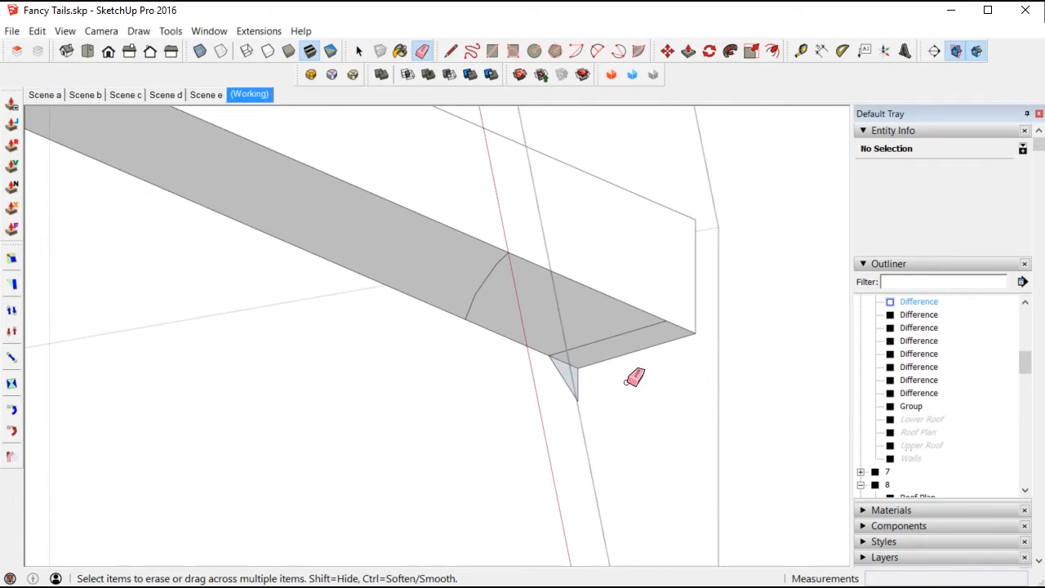
{"action": "key", "text": "space"}
{"action": "scroll", "coordinate": [610, 326], "scroll_direction": "down", "scroll_amount": 5}
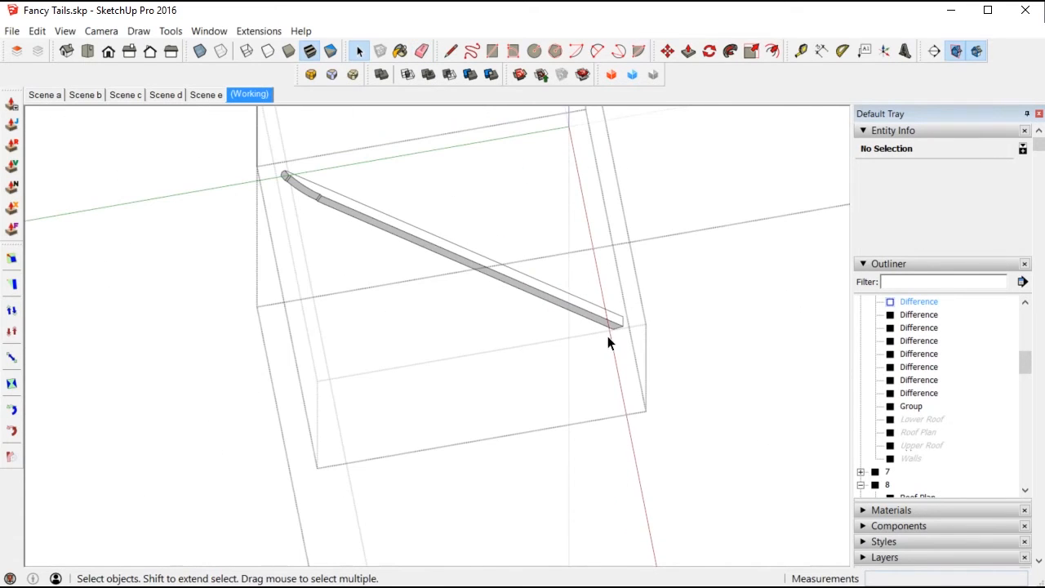
Copy a finished rafter from the lower ridge-end joint into the open space beside the skeleton
{"action": "mouse_move", "coordinate": [534, 291]}
{"action": "middle_mouse_down"}
{"action": "mouse_move", "coordinate": [534, 416]}
{"action": "mouse_move", "coordinate": [133, 224]}
{"action": "middle_mouse_up"}
{"action": "scroll", "coordinate": [436, 327], "scroll_direction": "up", "scroll_amount": 5}
{"action": "left_click", "coordinate": [446, 320]}
{"action": "key", "text": "m"}
{"action": "scroll", "coordinate": [416, 290], "scroll_direction": "up", "scroll_amount": 2}
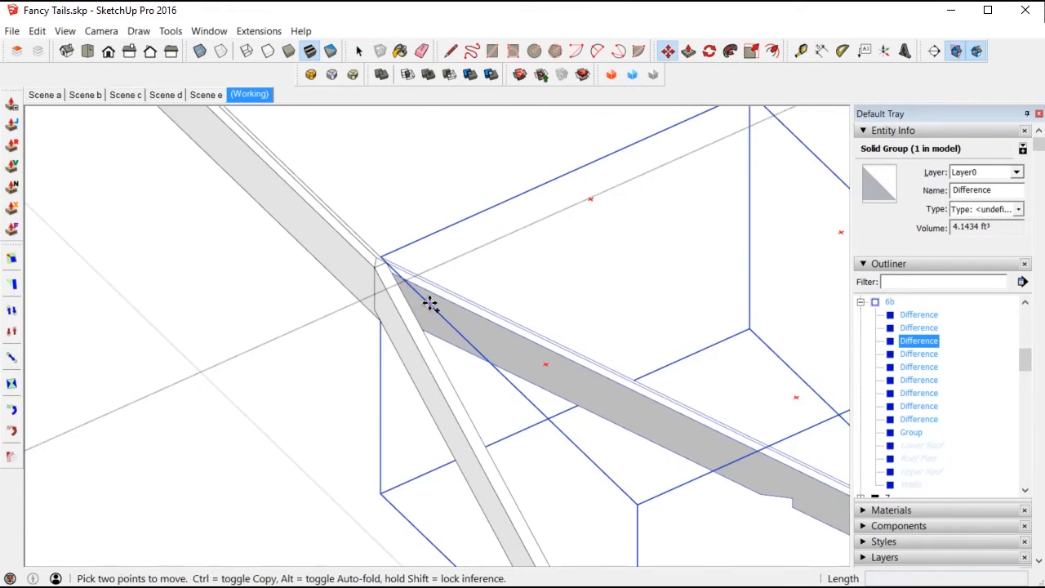
{"action": "left_click", "coordinate": [430, 303]}
{"action": "key", "text": "ctrl"}
{"action": "scroll", "coordinate": [686, 278], "scroll_direction": "down", "scroll_amount": 5}
{"action": "middle_click_drag", "start_coordinate": [430, 369], "coordinate": [470, 466]}
{"action": "key", "text": "space"}
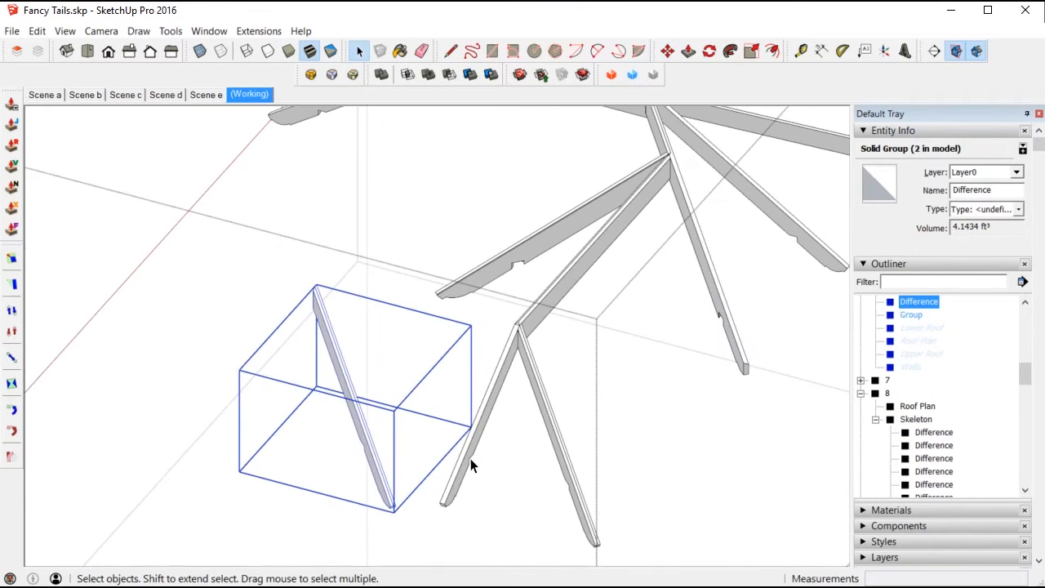
Mirror the copied rafter with a green scale of -1 and move its top corner to the lower ridge-end joint
{"action": "key", "text": "s"}
{"action": "left_click_drag", "start_coordinate": [435, 418], "coordinate": [381, 435]}
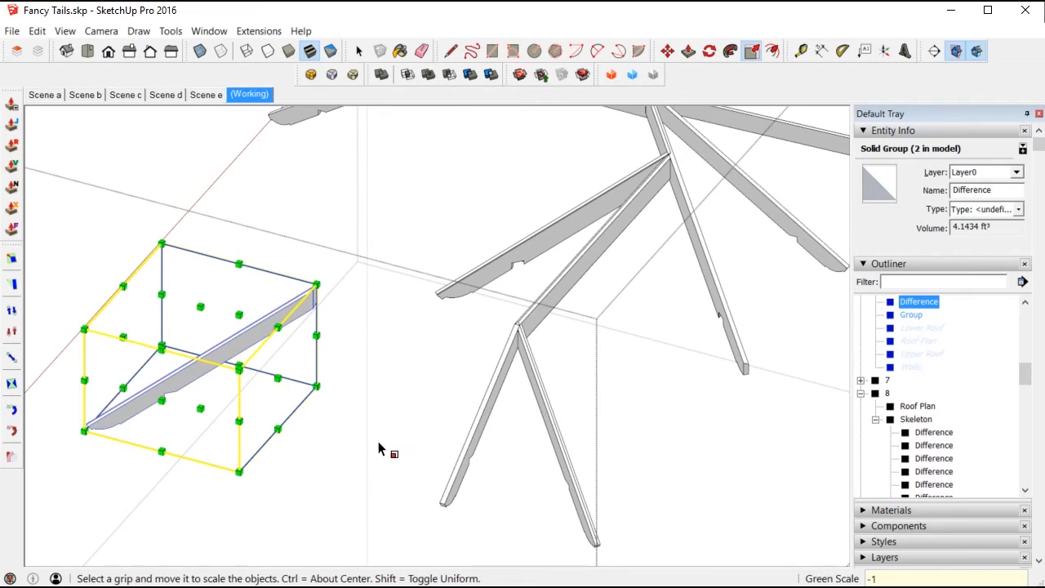
{"action": "key", "text": "m"}
{"action": "scroll", "coordinate": [333, 282], "scroll_direction": "up", "scroll_amount": 5}
{"action": "left_click", "coordinate": [218, 330]}
{"action": "scroll", "coordinate": [51, 413], "scroll_direction": "down", "scroll_amount": 4}
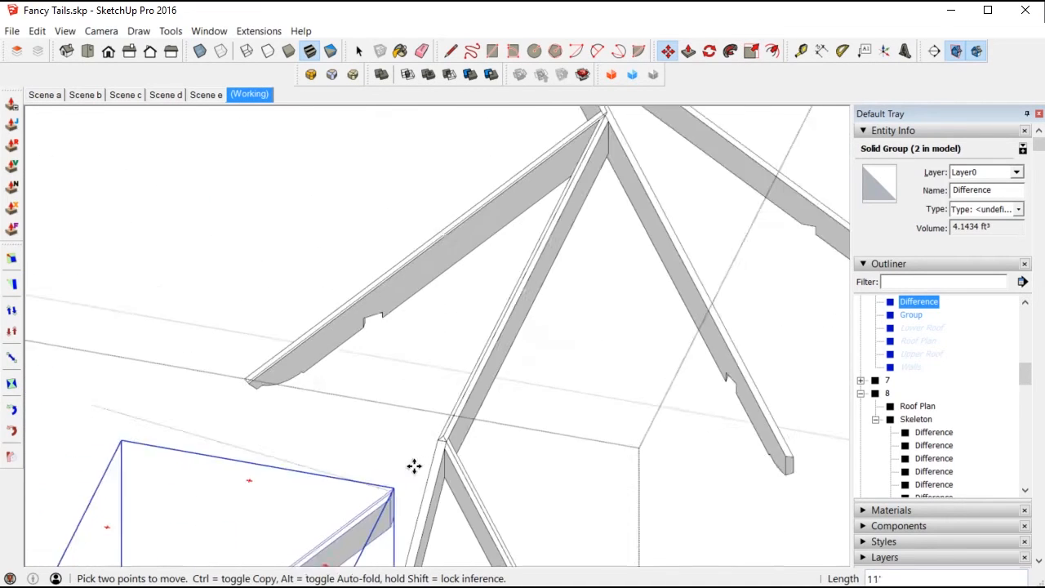
{"action": "scroll", "coordinate": [414, 465], "scroll_direction": "up", "scroll_amount": 3}
{"action": "left_click", "coordinate": [488, 401]}
{"action": "middle_click_drag", "start_coordinate": [488, 401], "coordinate": [636, 497]}
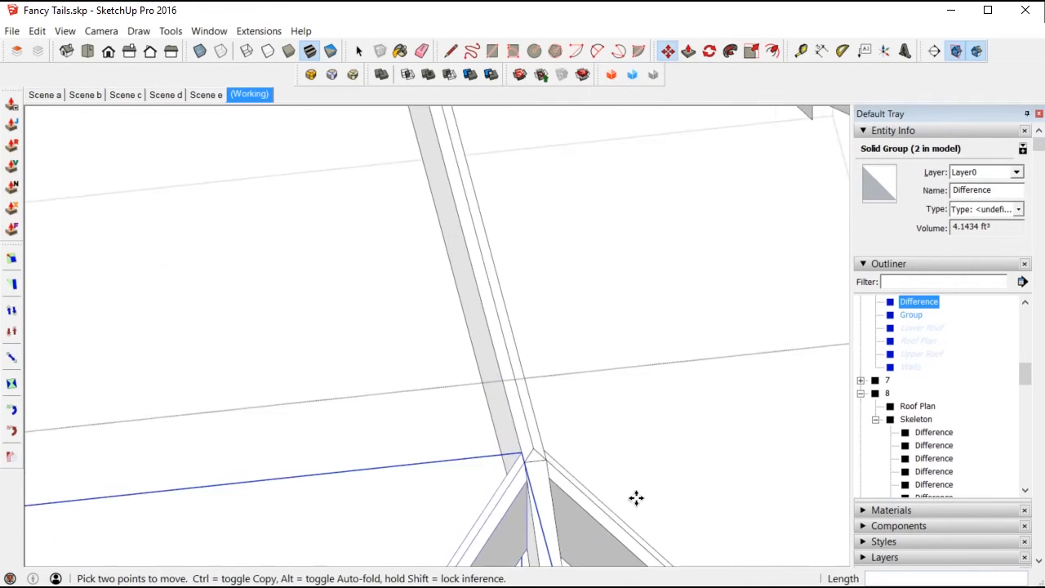
Copy the notched rafter at the far end of the upper ridge into the open space beside the skeleton
{"action": "scroll", "coordinate": [711, 432], "scroll_direction": "down", "scroll_amount": 5}
{"action": "scroll", "coordinate": [231, 296], "scroll_direction": "up", "scroll_amount": 5}
{"action": "key", "text": "space"}
{"action": "left_click", "coordinate": [231, 280]}
{"action": "key", "text": "m"}
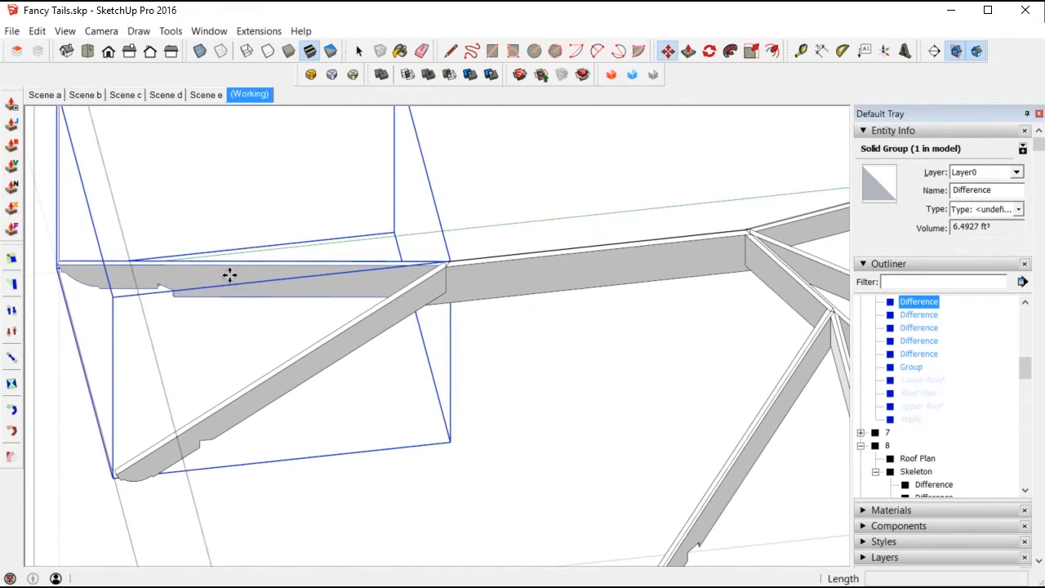
{"action": "key", "text": "ctrl"}
{"action": "left_click", "coordinate": [229, 275]}
{"action": "scroll", "coordinate": [275, 441], "scroll_direction": "down", "scroll_amount": 3}
{"action": "left_click", "coordinate": [275, 441]}
Mirror the new rafter copy along the red axis with a scale of -1
{"action": "key", "text": "s"}
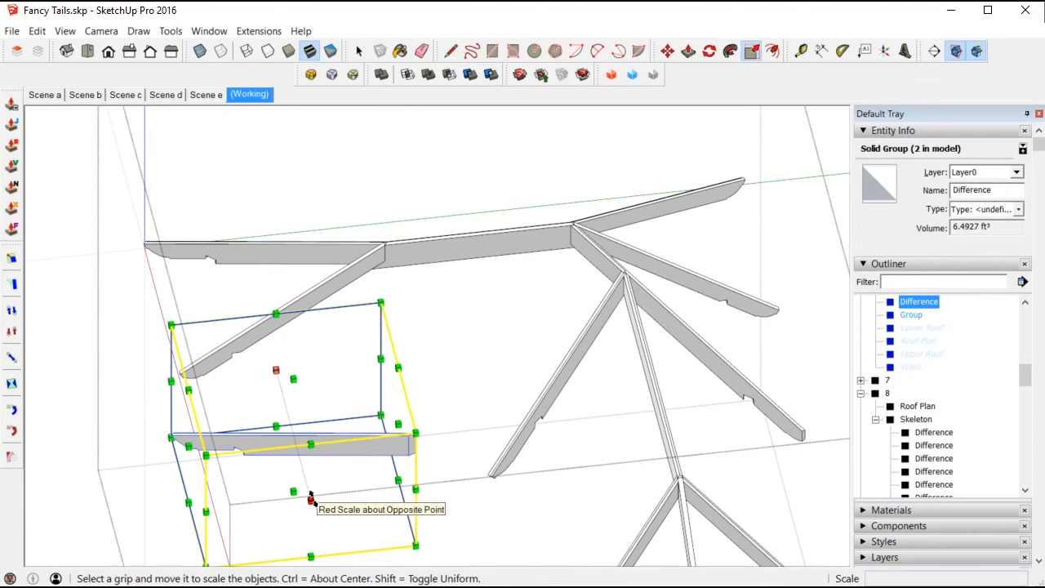
{"action": "left_click_drag", "start_coordinate": [311, 499], "coordinate": [272, 494]}
{"action": "type", "text": "-1"}
{"action": "key", "text": "Return"}
Move the mirrored rafter's top corner onto the joint at the end of the upper ridge
{"action": "key", "text": "m"}
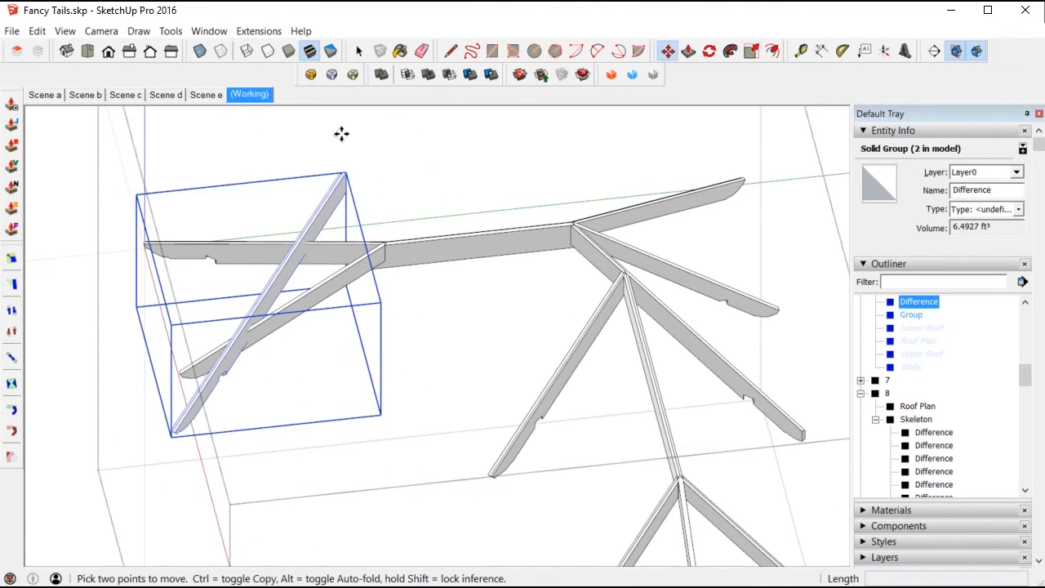
{"action": "scroll", "coordinate": [343, 159], "scroll_direction": "up", "scroll_amount": 5}
{"action": "left_click", "coordinate": [346, 215]}
{"action": "scroll", "coordinate": [259, 217], "scroll_direction": "down", "scroll_amount": 2}
{"action": "scroll", "coordinate": [259, 218], "scroll_direction": "down", "scroll_amount": 2}
{"action": "scroll", "coordinate": [406, 397], "scroll_direction": "up", "scroll_amount": 3}
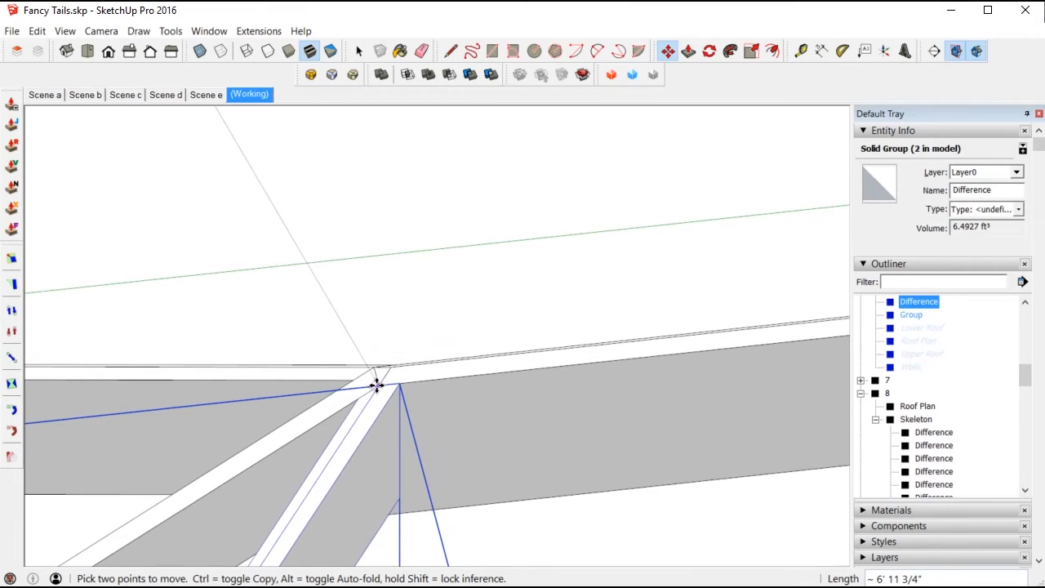
{"action": "left_click", "coordinate": [375, 384]}
{"action": "key", "text": "space"}
{"action": "scroll", "coordinate": [410, 256], "scroll_direction": "down", "scroll_amount": 6}
{"action": "middle_click_drag", "start_coordinate": [412, 363], "coordinate": [334, 257]}
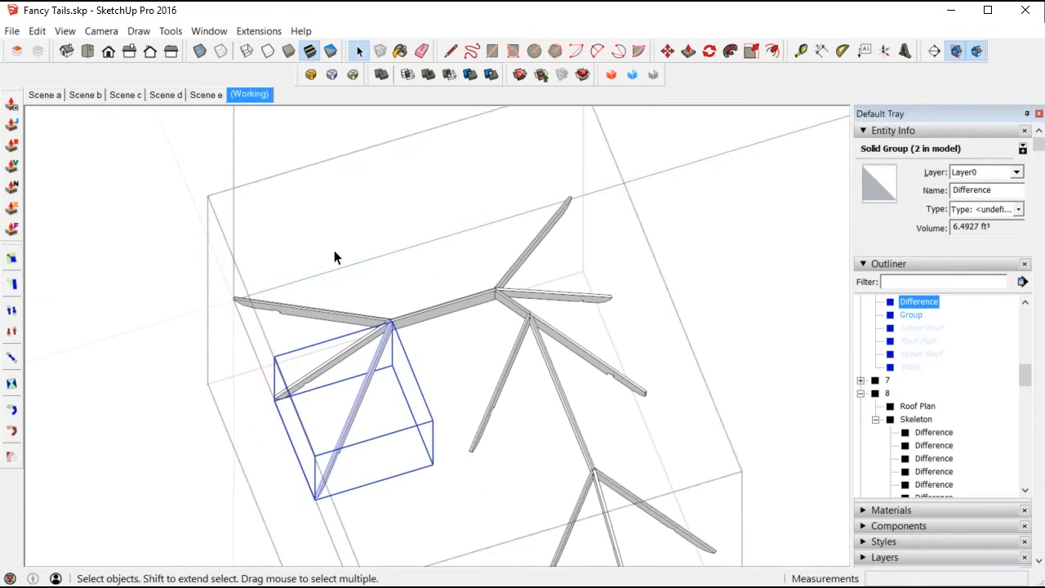
{"action": "scroll", "coordinate": [471, 462], "scroll_direction": "down", "scroll_amount": 2}
{"action": "left_click", "coordinate": [435, 443]}
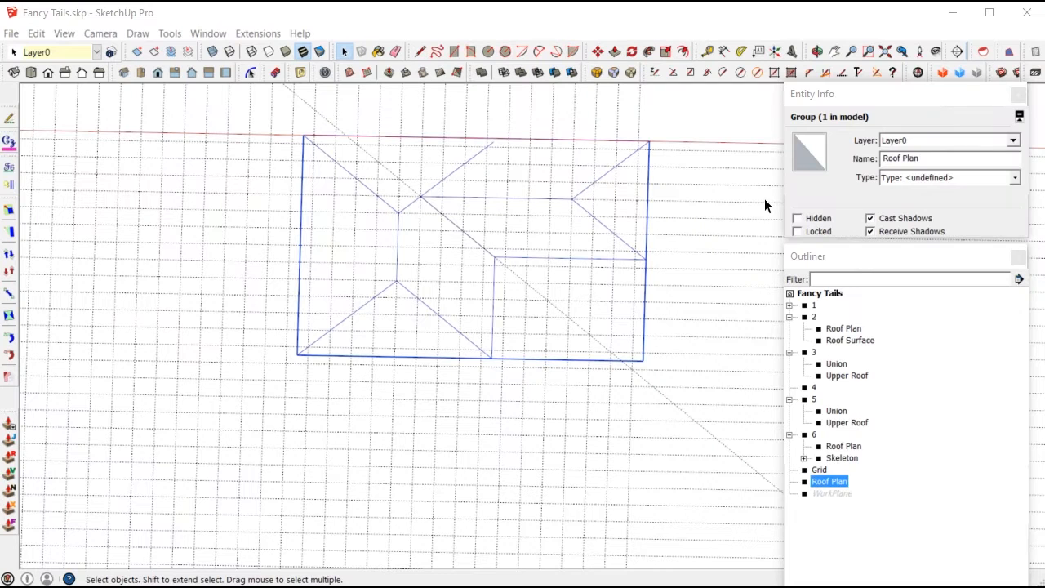
{"action": "scroll", "coordinate": [550, 298], "scroll_direction": "up", "scroll_amount": 3}
{"action": "scroll", "coordinate": [571, 229], "scroll_direction": "down", "scroll_amount": 1}
{"action": "mouse_move", "coordinate": [583, 195]}
{"action": "middle_mouse_down"}
{"action": "mouse_move", "coordinate": [565, 191]}
{"action": "mouse_move", "coordinate": [571, 180]}
{"action": "middle_mouse_up"}
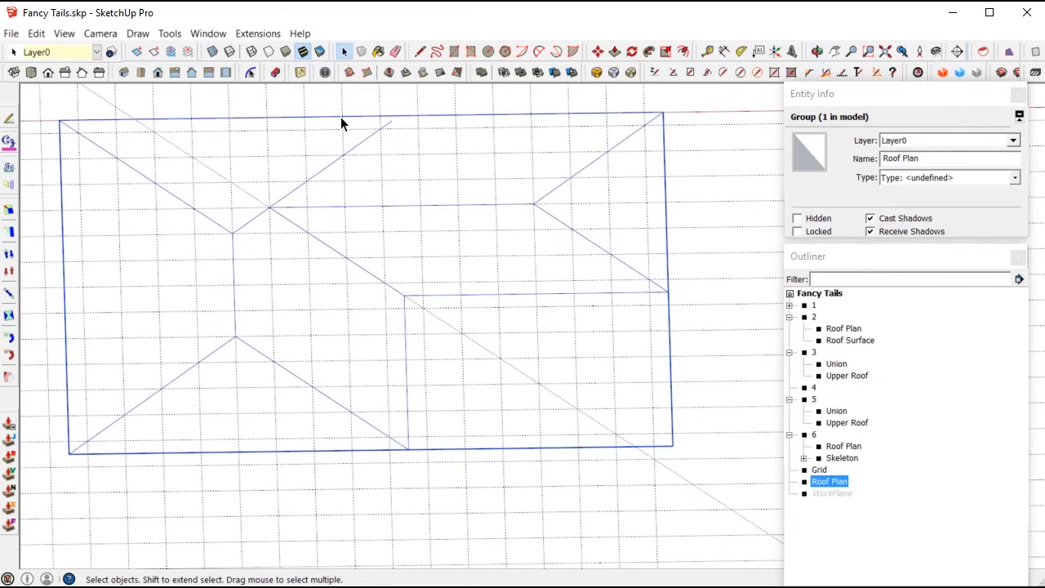
Set up the Double Line tool with center justification, both caps, faces and grouping on, width 3 1/2" and height 9'
{"action": "left_click", "coordinate": [139, 33]}
{"action": "left_click", "coordinate": [181, 203]}
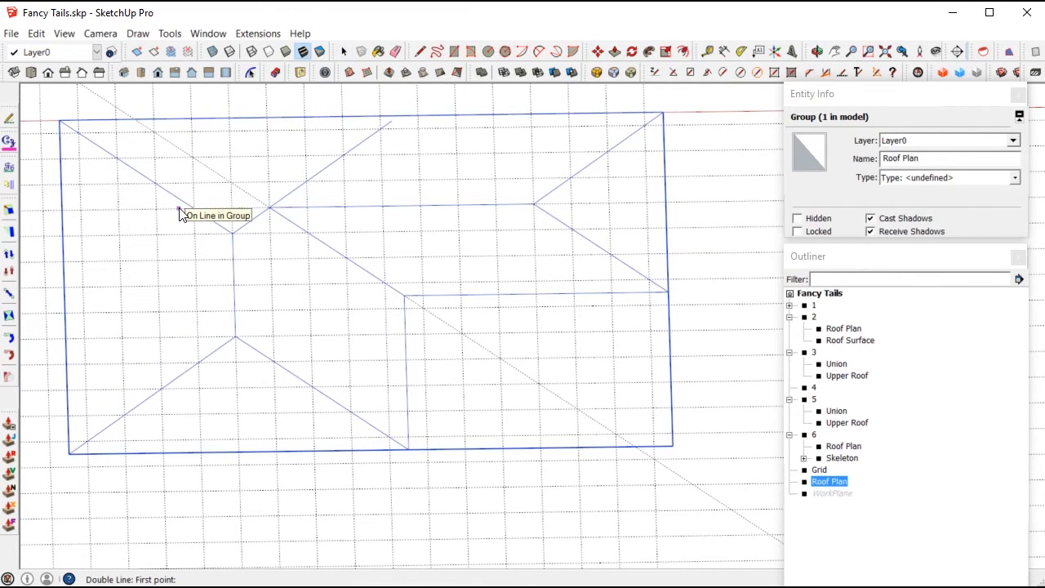
{"action": "key", "text": "Tab"}
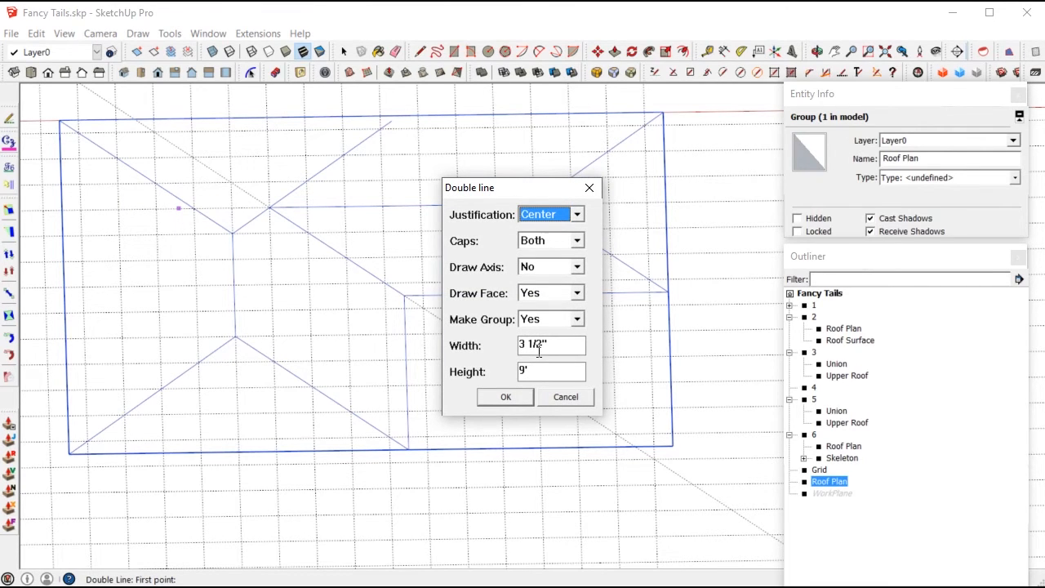
{"action": "left_click", "coordinate": [511, 400]}
Draw double-line rafter panels on the grid lines from the long eave to the corner hip and the upper ridge
{"action": "middle_click_drag", "start_coordinate": [645, 189], "coordinate": [551, 233]}
{"action": "scroll", "coordinate": [616, 198], "scroll_direction": "up", "scroll_amount": 3}
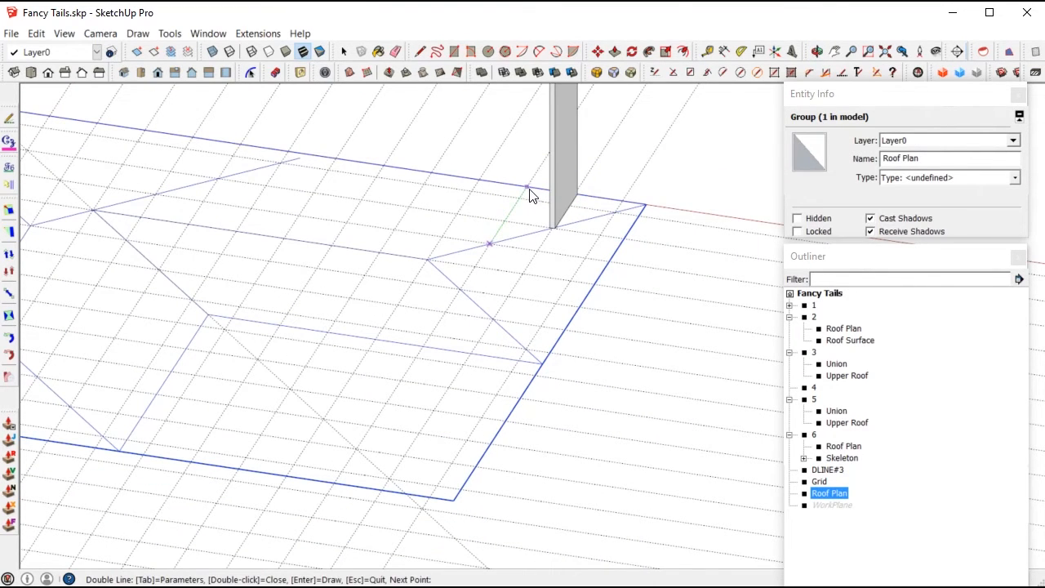
{"action": "key", "text": "Return"}
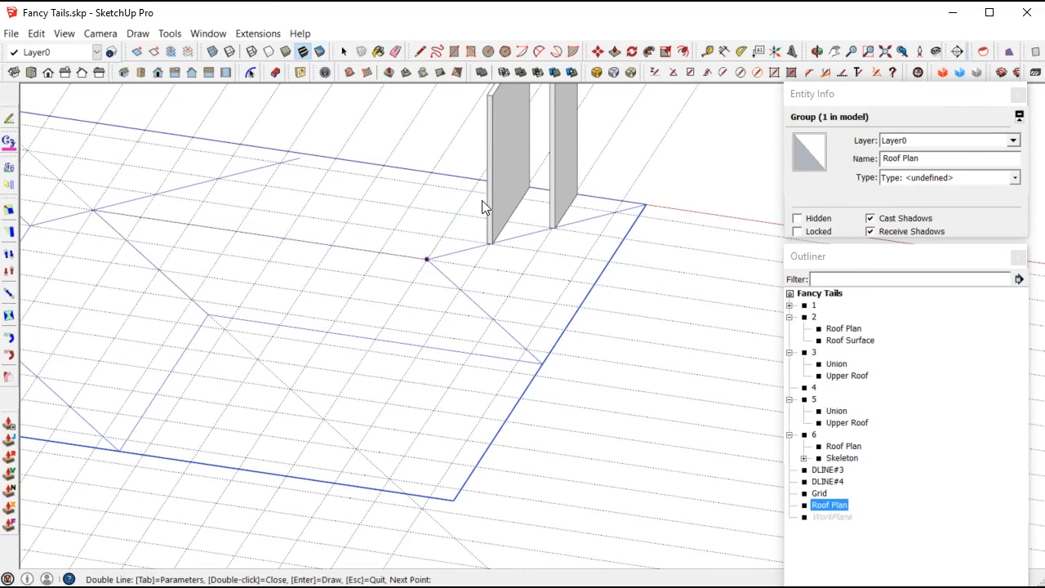
{"action": "key", "text": "Return"}
{"action": "middle_click_drag", "start_coordinate": [478, 151], "coordinate": [419, 330]}
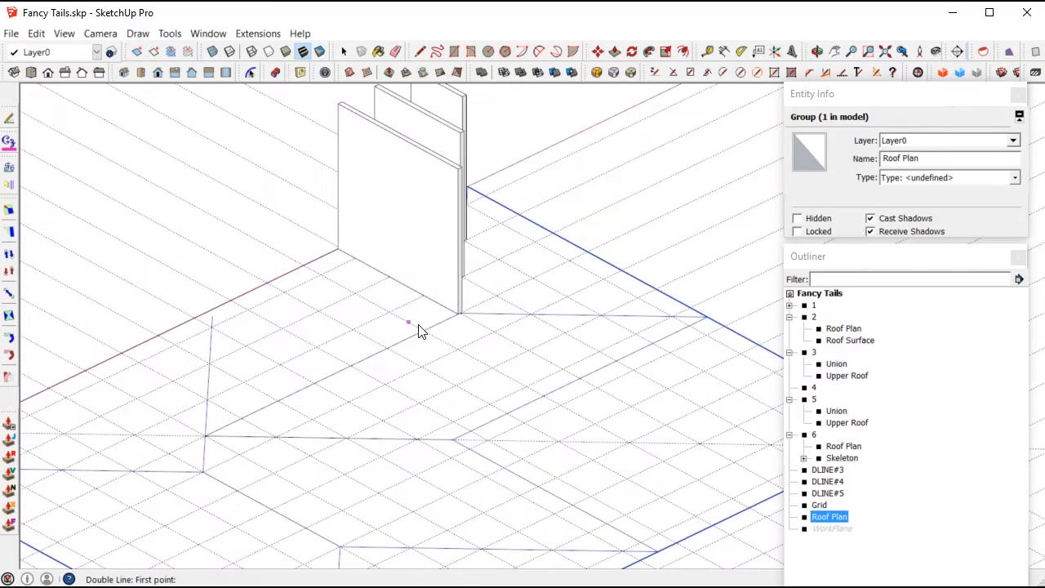
{"action": "key", "text": "Return"}
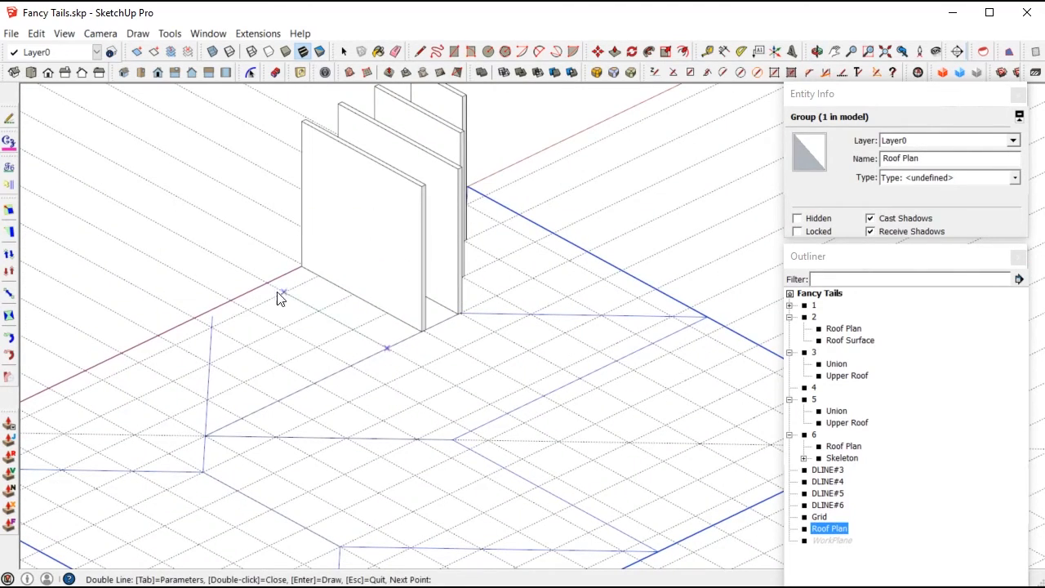
{"action": "left_click", "coordinate": [236, 249]}
{"action": "key", "text": "Return"}
{"action": "left_click", "coordinate": [384, 385]}
{"action": "key", "text": "Return"}
{"action": "key", "text": "Return"}
Continue the rafter panels along the long eave, past the ridge junction, up to the hip at the opposite corner
{"action": "middle_click_drag", "start_coordinate": [278, 327], "coordinate": [560, 428]}
{"action": "scroll", "coordinate": [549, 430], "scroll_direction": "up", "scroll_amount": 3}
{"action": "left_click", "coordinate": [301, 518]}
{"action": "left_click", "coordinate": [590, 408]}
{"action": "key", "text": "Return"}
{"action": "scroll", "coordinate": [590, 385], "scroll_direction": "down", "scroll_amount": 3}
{"action": "left_click", "coordinate": [602, 444]}
{"action": "scroll", "coordinate": [546, 335], "scroll_direction": "down", "scroll_amount": 2}
{"action": "left_click", "coordinate": [703, 416]}
{"action": "scroll", "coordinate": [474, 343], "scroll_direction": "down", "scroll_amount": 2}
{"action": "left_click", "coordinate": [612, 422]}
{"action": "left_click", "coordinate": [497, 495]}
{"action": "left_click", "coordinate": [604, 457]}
{"action": "key", "text": "Return"}
{"action": "middle_click_drag", "start_coordinate": [579, 507], "coordinate": [198, 479]}
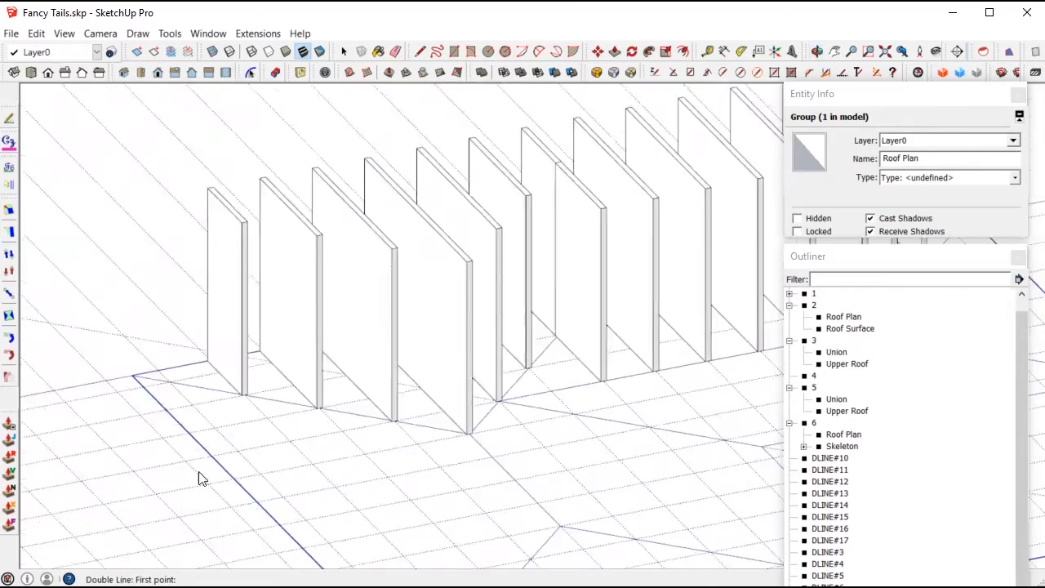
Draw the missing short rafter panel between the diagonal roof line and the upper ridge beside the ridge junction
{"action": "scroll", "coordinate": [531, 376], "scroll_direction": "up", "scroll_amount": 3}
{"action": "left_click", "coordinate": [518, 381]}
{"action": "key", "text": "Return"}
{"action": "key", "text": "space"}
{"action": "scroll", "coordinate": [503, 353], "scroll_direction": "up", "scroll_amount": 1}
{"action": "key", "text": "d"}
{"action": "scroll", "coordinate": [455, 336], "scroll_direction": "up", "scroll_amount": 2}
{"action": "left_click", "coordinate": [455, 335]}
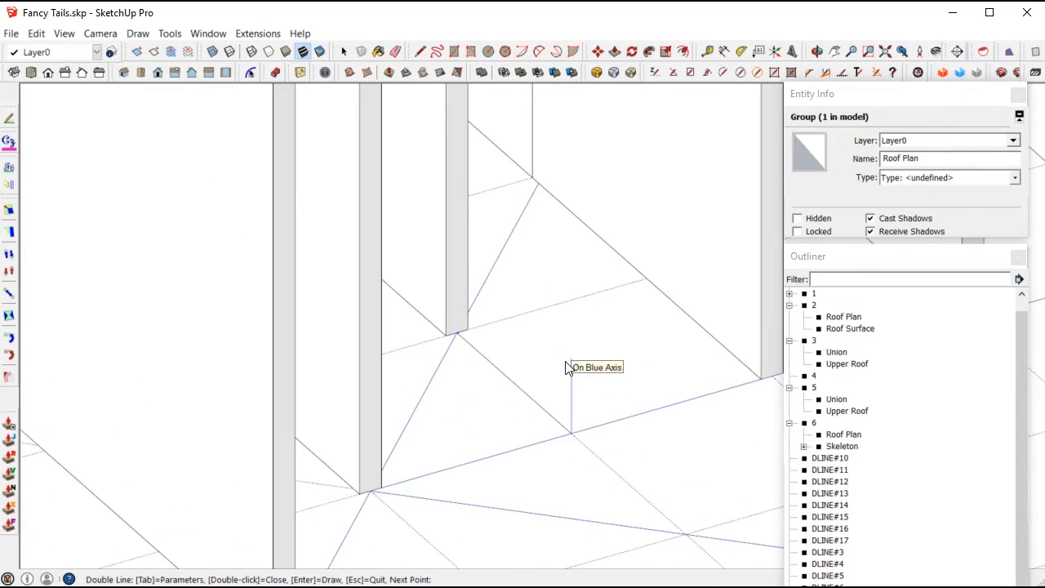
{"action": "left_click", "coordinate": [568, 365]}
{"action": "key", "text": "Return"}
{"action": "scroll", "coordinate": [425, 428], "scroll_direction": "down", "scroll_amount": 5}
{"action": "scroll", "coordinate": [474, 404], "scroll_direction": "up", "scroll_amount": 3}
{"action": "scroll", "coordinate": [590, 397], "scroll_direction": "down", "scroll_amount": 2}
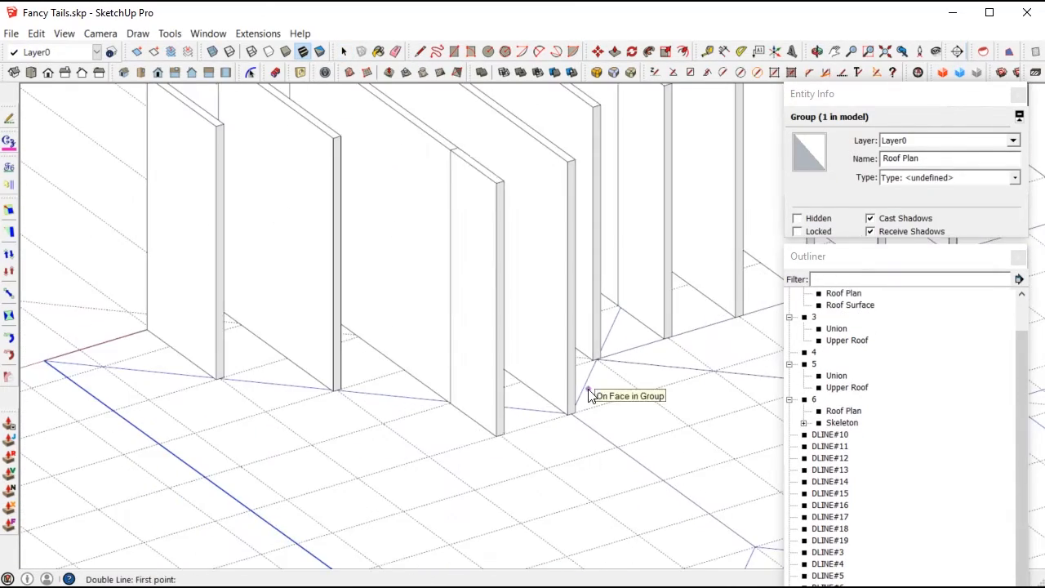
Draw rafter panels from the adjacent side eave to the hip, meeting the ends of the existing hip panels
{"action": "scroll", "coordinate": [180, 399], "scroll_direction": "up", "scroll_amount": 3}
{"action": "scroll", "coordinate": [229, 376], "scroll_direction": "up", "scroll_amount": 2}
{"action": "left_click", "coordinate": [247, 373]}
{"action": "key", "text": "Return"}
{"action": "left_click", "coordinate": [575, 369]}
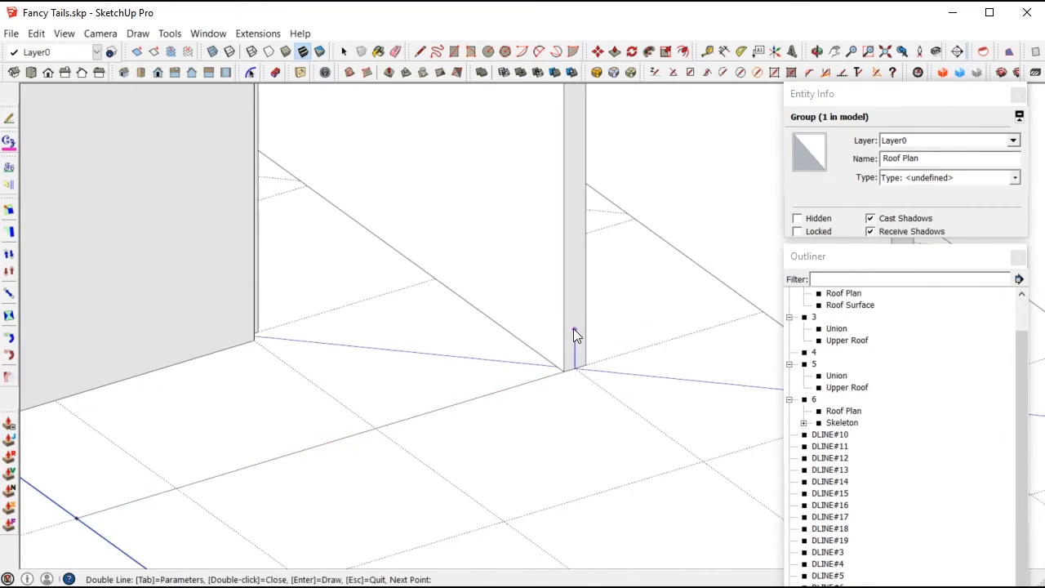
{"action": "key", "text": "Return"}
{"action": "scroll", "coordinate": [362, 304], "scroll_direction": "down", "scroll_amount": 2}
{"action": "left_click", "coordinate": [228, 532]}
{"action": "left_click", "coordinate": [752, 373]}
{"action": "key", "text": "Return"}
{"action": "scroll", "coordinate": [49, 343], "scroll_direction": "down", "scroll_amount": 3}
{"action": "scroll", "coordinate": [500, 436], "scroll_direction": "down", "scroll_amount": 2}
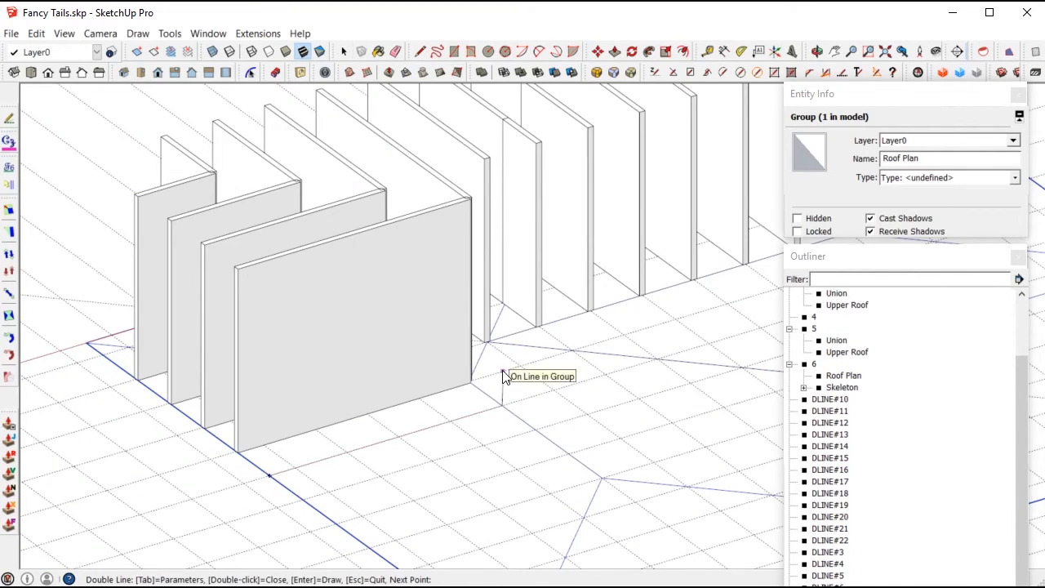
Continue the side-eave rafter panels along the grid lines to the lower ridge
{"action": "scroll", "coordinate": [242, 459], "scroll_direction": "up", "scroll_amount": 3}
{"action": "scroll", "coordinate": [409, 457], "scroll_direction": "down", "scroll_amount": 1}
{"action": "left_click", "coordinate": [579, 401]}
{"action": "key", "text": "Return"}
{"action": "left_click", "coordinate": [330, 517]}
{"action": "left_click", "coordinate": [621, 430]}
{"action": "key", "text": "Return"}
{"action": "left_click", "coordinate": [371, 545]}
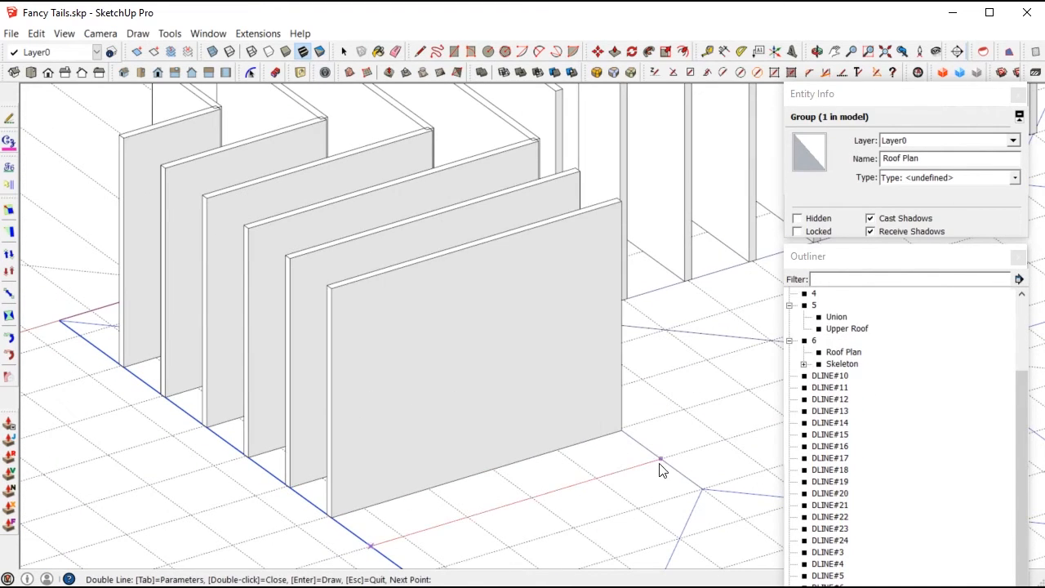
{"action": "scroll", "coordinate": [579, 422], "scroll_direction": "down", "scroll_amount": 4}
{"action": "scroll", "coordinate": [552, 485], "scroll_direction": "up", "scroll_amount": 3}
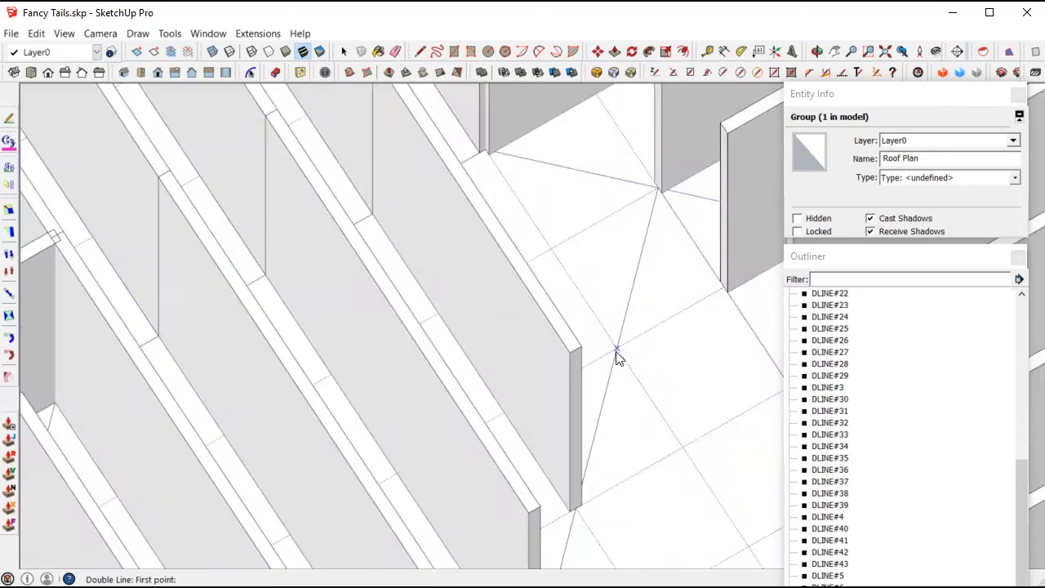
Draw rafter panels across the inner valley, from the valley line to the lower ridge
{"action": "left_click", "coordinate": [616, 351]}
{"action": "key", "text": "Return"}
{"action": "mouse_move", "coordinate": [617, 351]}
{"action": "middle_mouse_down"}
{"action": "mouse_move", "coordinate": [516, 242]}
{"action": "mouse_move", "coordinate": [556, 360]}
{"action": "middle_mouse_up"}
{"action": "left_click", "coordinate": [555, 385]}
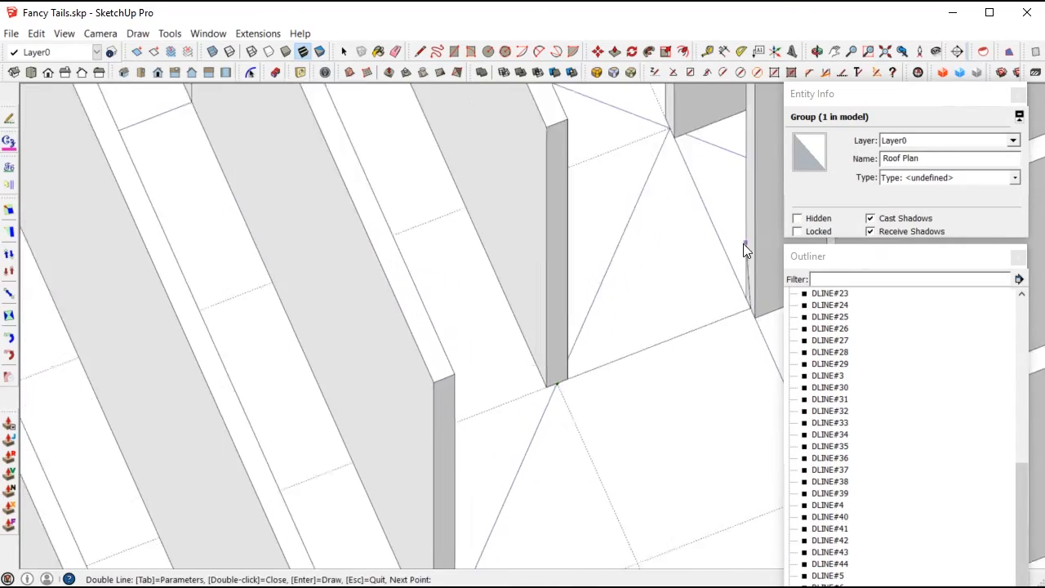
{"action": "left_click", "coordinate": [744, 245]}
{"action": "key", "text": "Return"}
{"action": "left_click", "coordinate": [506, 501]}
{"action": "left_click", "coordinate": [715, 390]}
{"action": "key", "text": "Return"}
{"action": "scroll", "coordinate": [543, 286], "scroll_direction": "down", "scroll_amount": 4}
{"action": "scroll", "coordinate": [461, 495], "scroll_direction": "up", "scroll_amount": 4}
{"action": "scroll", "coordinate": [384, 326], "scroll_direction": "down", "scroll_amount": 3}
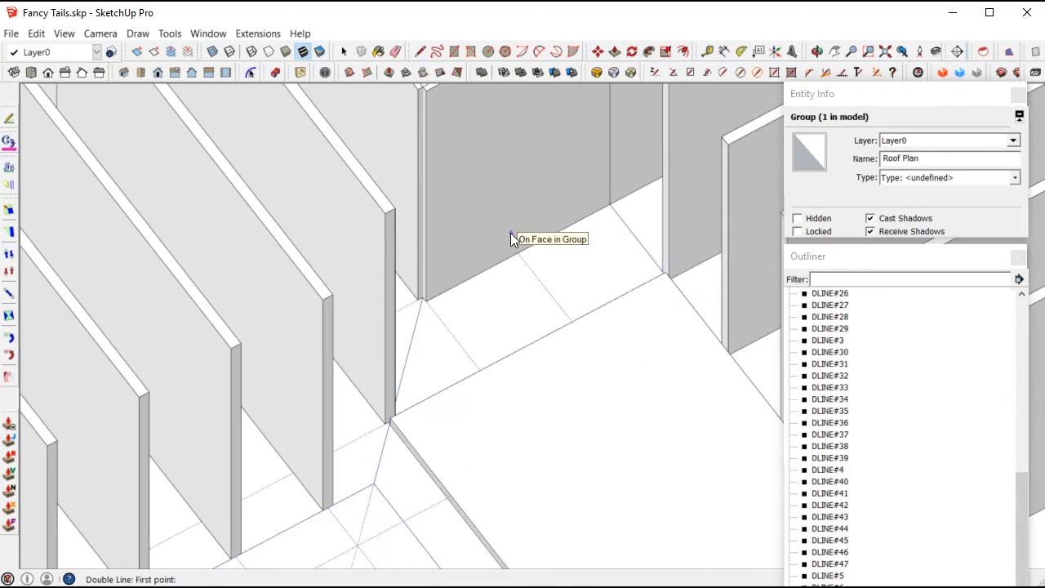
Draw the last valley rafter panel, next to the inner roof corner, from the valley line to the lower ridge
{"action": "scroll", "coordinate": [674, 273], "scroll_direction": "up", "scroll_amount": 4}
{"action": "left_click", "coordinate": [678, 269]}
{"action": "scroll", "coordinate": [677, 268], "scroll_direction": "down", "scroll_amount": 3}
{"action": "scroll", "coordinate": [424, 409], "scroll_direction": "up", "scroll_amount": 2}
{"action": "left_click", "coordinate": [334, 372]}
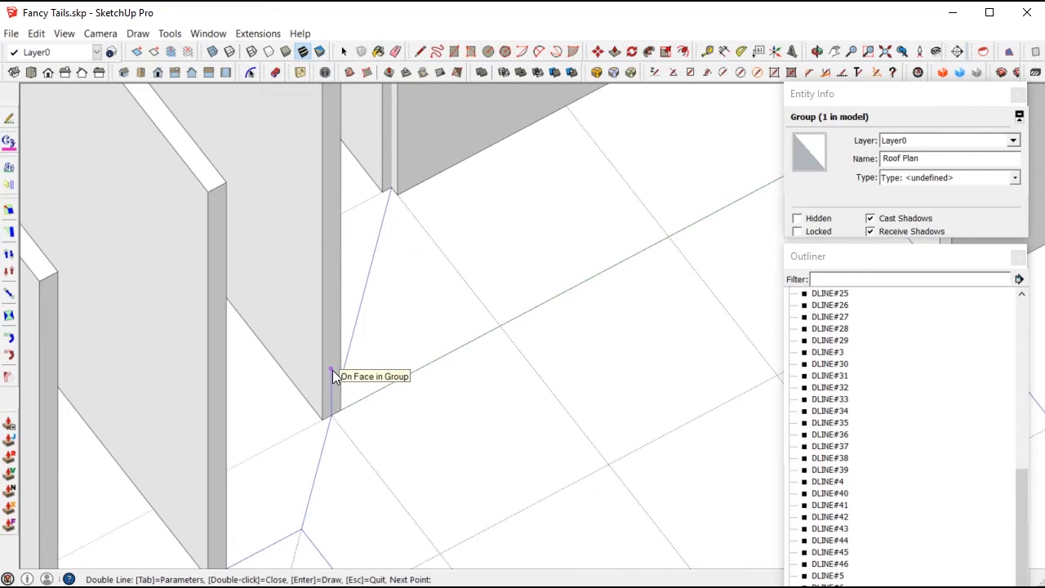
{"action": "scroll", "coordinate": [334, 372], "scroll_direction": "down", "scroll_amount": 2}
{"action": "scroll", "coordinate": [736, 197], "scroll_direction": "up", "scroll_amount": 3}
{"action": "left_click", "coordinate": [635, 174]}
{"action": "key", "text": "Return"}
Draw rafter panels from the inner eave of the lower wing to the lower ridge, starting beside the inner corner
{"action": "middle_click_drag", "start_coordinate": [634, 175], "coordinate": [302, 267]}
{"action": "scroll", "coordinate": [303, 266], "scroll_direction": "down", "scroll_amount": 4}
{"action": "left_click", "coordinate": [289, 313]}
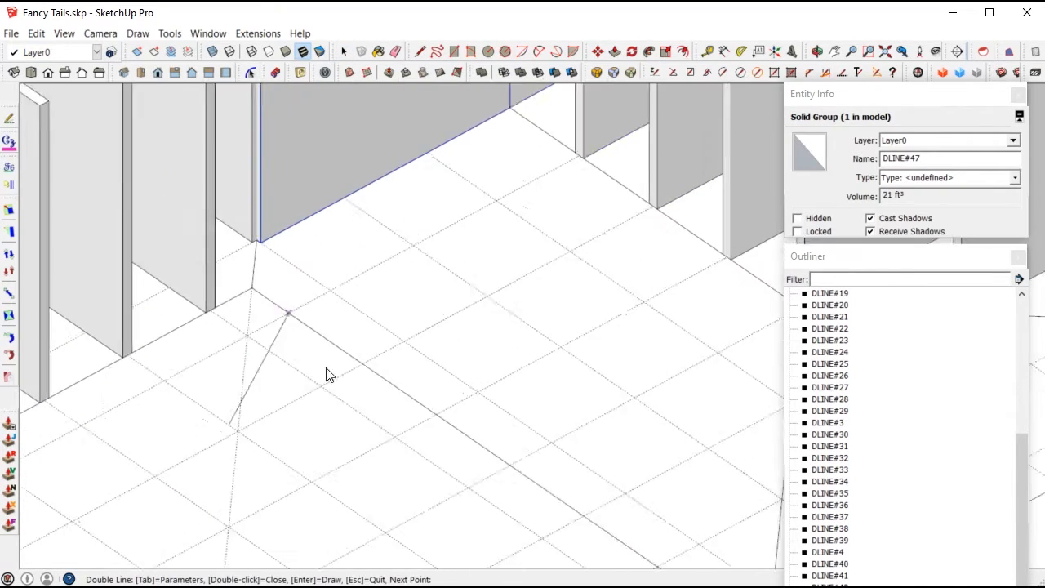
{"action": "left_click", "coordinate": [469, 231]}
{"action": "key", "text": "Return"}
{"action": "left_click", "coordinate": [334, 351]}
{"action": "left_click", "coordinate": [566, 167]}
{"action": "key", "text": "Return"}
{"action": "scroll", "coordinate": [377, 315], "scroll_direction": "up", "scroll_amount": 1}
{"action": "scroll", "coordinate": [305, 253], "scroll_direction": "down", "scroll_amount": 3}
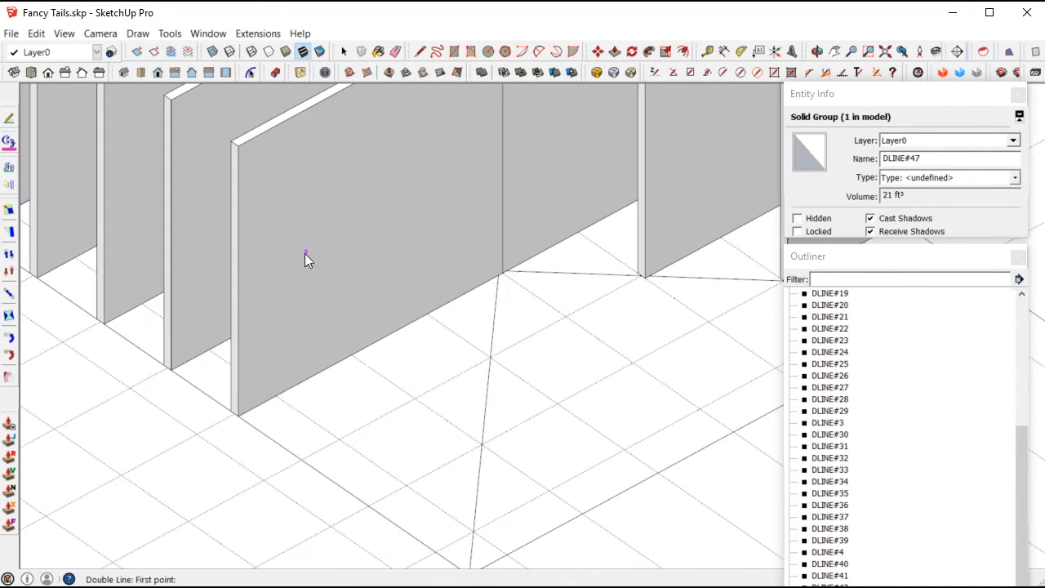
{"action": "left_click", "coordinate": [306, 462]}
{"action": "left_click", "coordinate": [484, 304]}
{"action": "key", "text": "Return"}
Draw the remaining inner-eave rafter panels up to the hip line at the end of the lower wing
{"action": "left_click", "coordinate": [375, 510]}
{"action": "left_click", "coordinate": [762, 355]}
{"action": "scroll", "coordinate": [729, 301], "scroll_direction": "up", "scroll_amount": 4}
{"action": "left_click", "coordinate": [522, 311]}
{"action": "key", "text": "Return"}
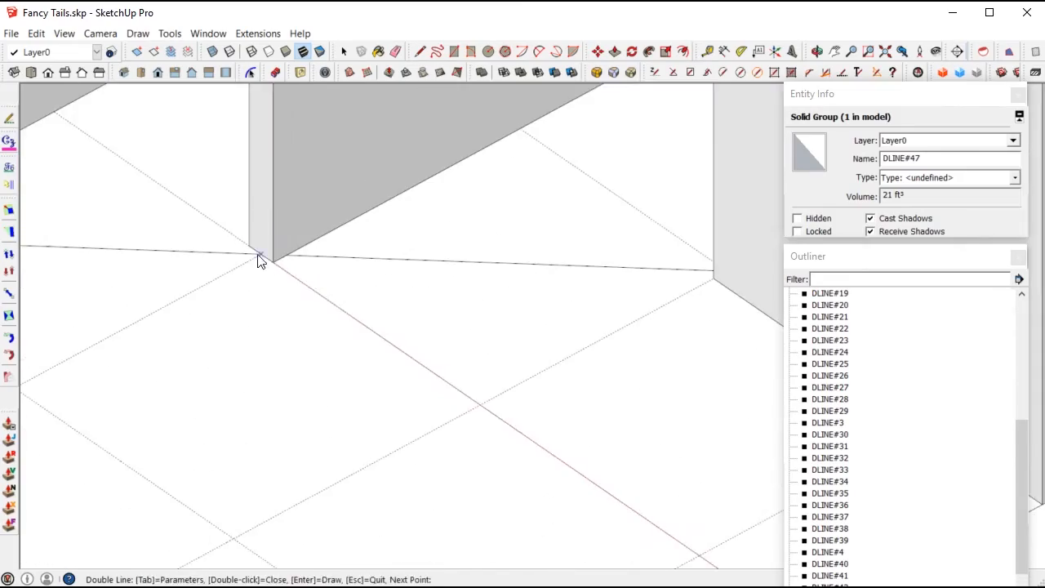
{"action": "left_click", "coordinate": [259, 254]}
{"action": "key", "text": "Return"}
{"action": "left_click", "coordinate": [269, 355]}
{"action": "key", "text": "Return"}
Draw rafter panels from the lower wing's end eave to the hip lines and leave the Double Line tool
{"action": "middle_click_drag", "start_coordinate": [399, 245], "coordinate": [555, 270]}
{"action": "left_click", "coordinate": [395, 325]}
{"action": "scroll", "coordinate": [394, 325], "scroll_direction": "down", "scroll_amount": 2}
{"action": "left_click", "coordinate": [305, 499]}
{"action": "key", "text": "Return"}
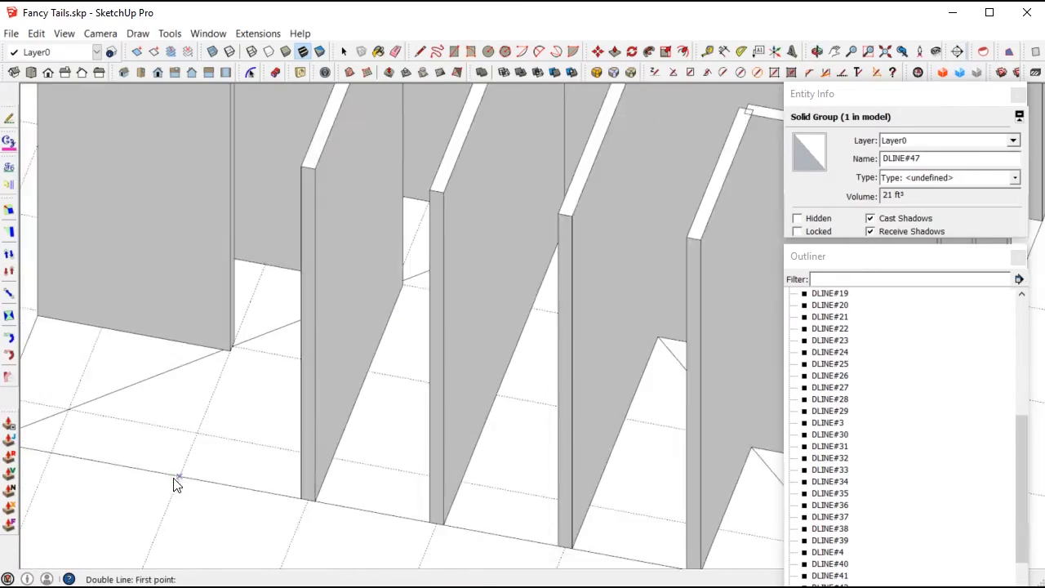
{"action": "scroll", "coordinate": [177, 485], "scroll_direction": "down", "scroll_amount": 5}
{"action": "middle_click_drag", "start_coordinate": [297, 310], "coordinate": [620, 449]}
{"action": "middle_click_drag", "start_coordinate": [560, 345], "coordinate": [547, 222]}
{"action": "key", "text": "space"}
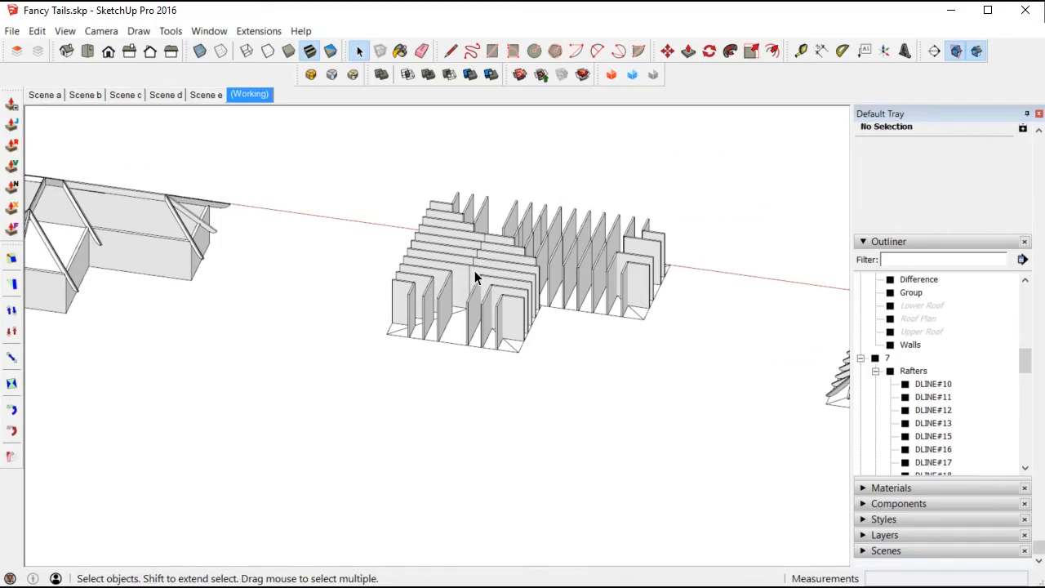
Copy group 7, holding the rafter panels and roof plan, into the open space in front of the original
{"action": "left_click", "coordinate": [477, 278]}
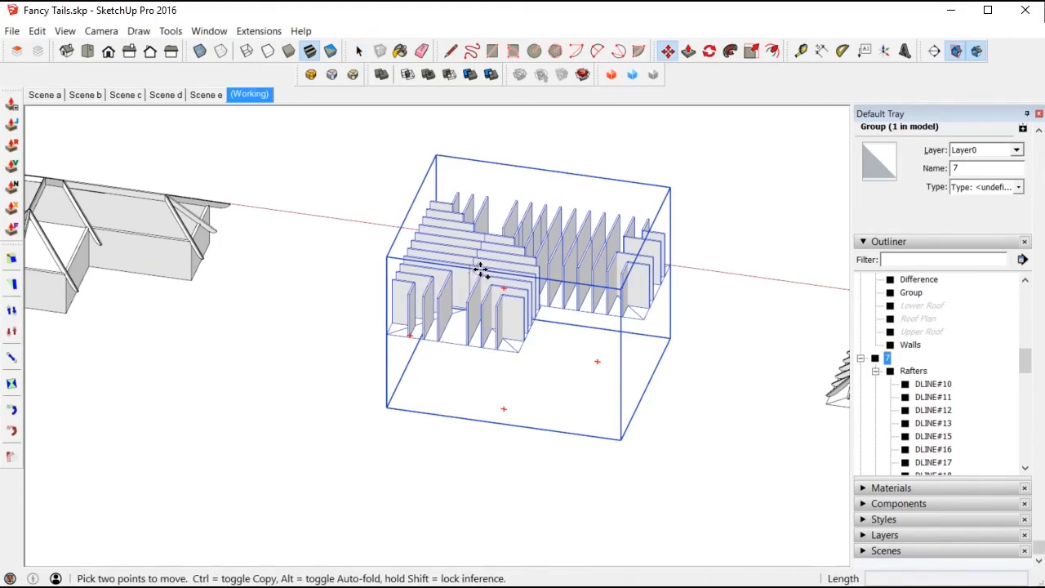
{"action": "left_click", "coordinate": [477, 272]}
{"action": "key", "text": "ctrl"}
{"action": "scroll", "coordinate": [490, 327], "scroll_direction": "down", "scroll_amount": 6}
{"action": "left_click", "coordinate": [416, 477]}
{"action": "scroll", "coordinate": [412, 466], "scroll_direction": "up", "scroll_amount": 8}
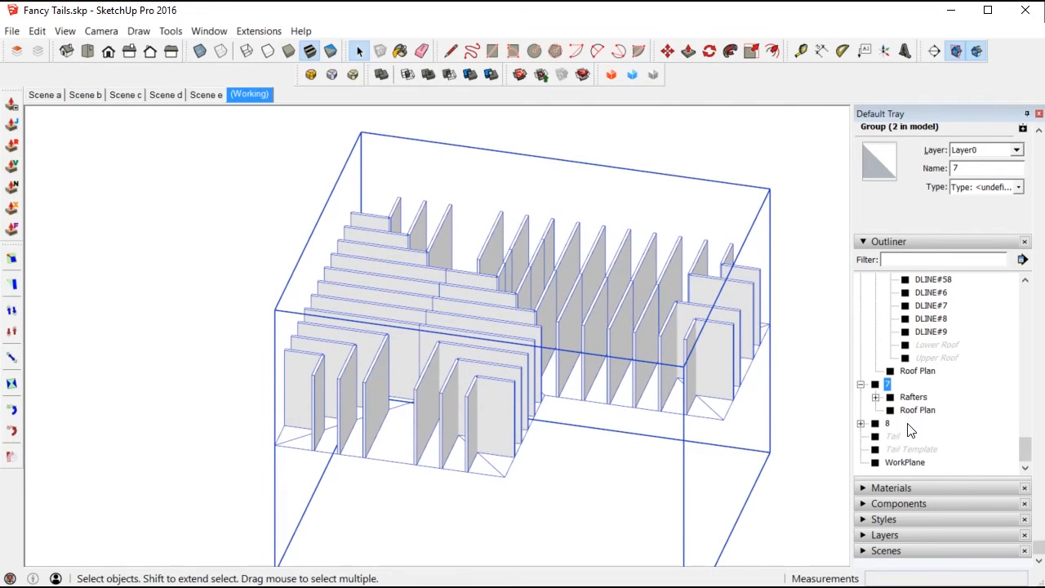
Unhide the Lower Roof solid inside the Rafters group of the copied model
{"action": "left_click", "coordinate": [875, 397]}
{"action": "left_click_drag", "start_coordinate": [1026, 405], "coordinate": [1019, 456]}
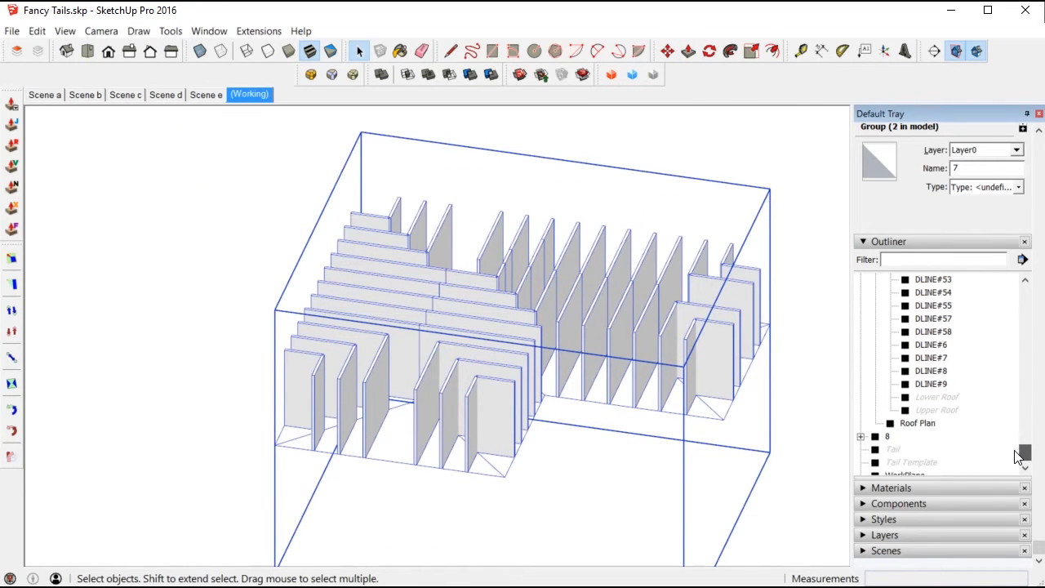
{"action": "left_click", "coordinate": [930, 399]}
{"action": "right_click", "coordinate": [929, 398]}
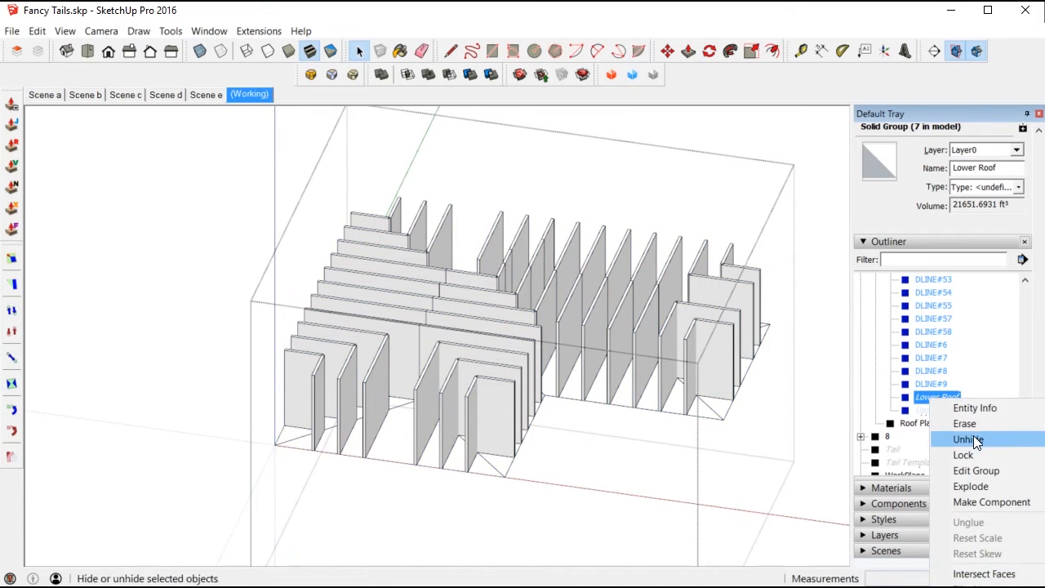
{"action": "left_click", "coordinate": [973, 436]}
{"action": "scroll", "coordinate": [474, 438], "scroll_direction": "up", "scroll_amount": 3}
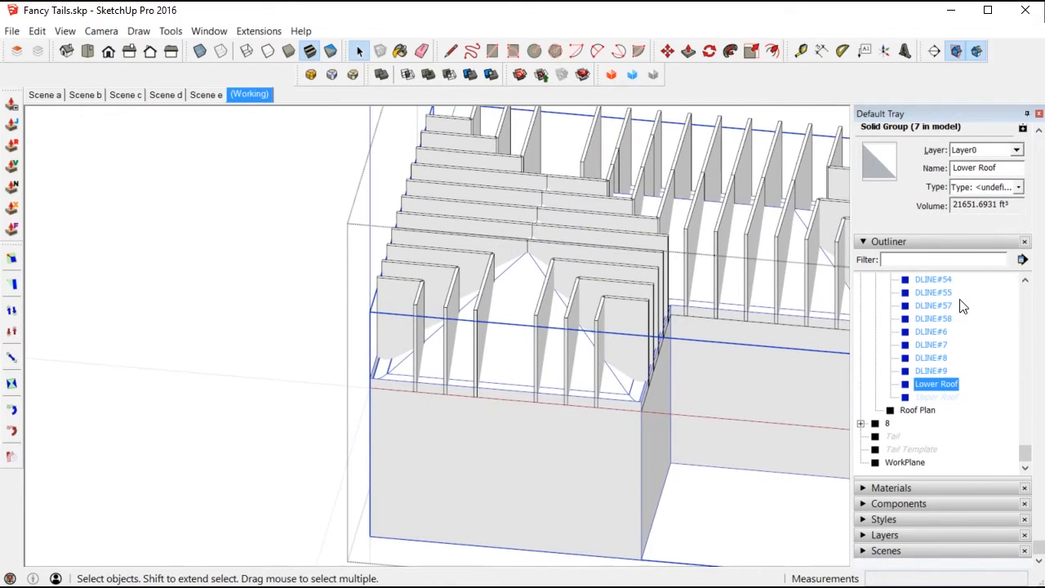
Trim the rafter panels around the roof one after another with the Lower Roof solid
{"action": "middle_click_drag", "start_coordinate": [392, 400], "coordinate": [357, 395]}
{"action": "scroll", "coordinate": [358, 395], "scroll_direction": "up", "scroll_amount": 3}
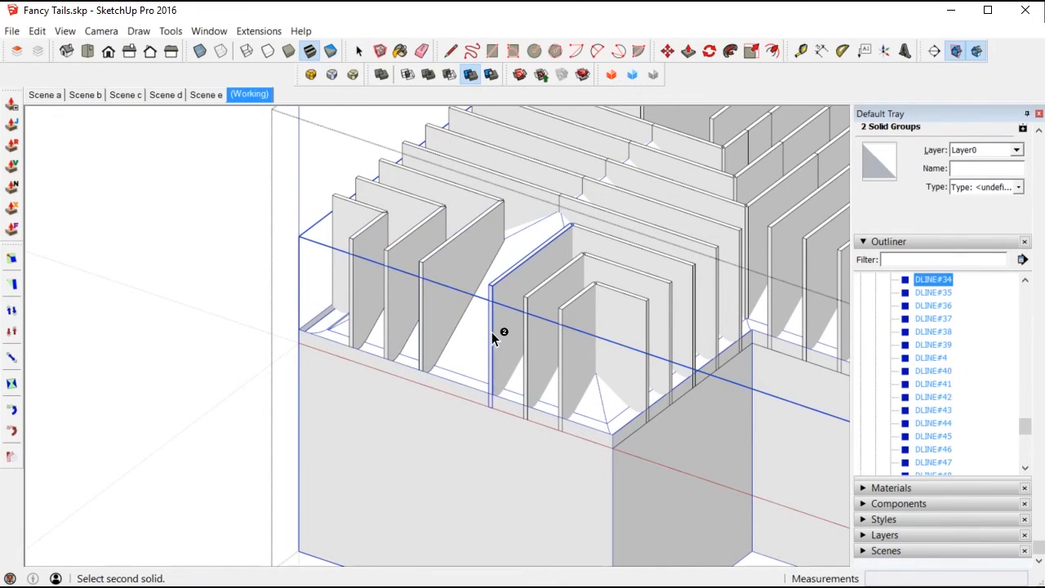
{"action": "left_click", "coordinate": [733, 289]}
{"action": "middle_click_drag", "start_coordinate": [733, 289], "coordinate": [694, 319]}
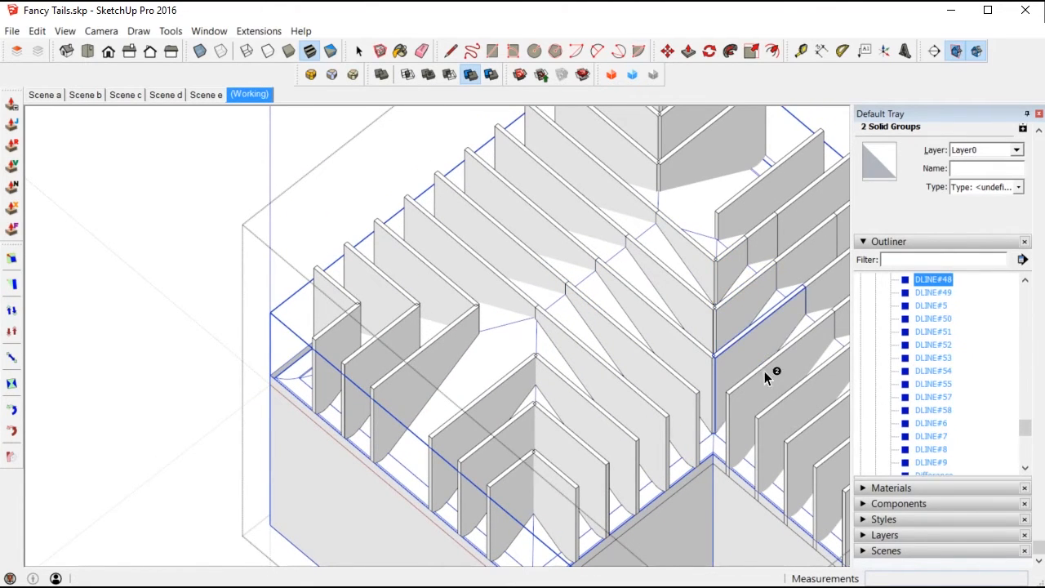
{"action": "middle_click_drag", "start_coordinate": [822, 478], "coordinate": [671, 391]}
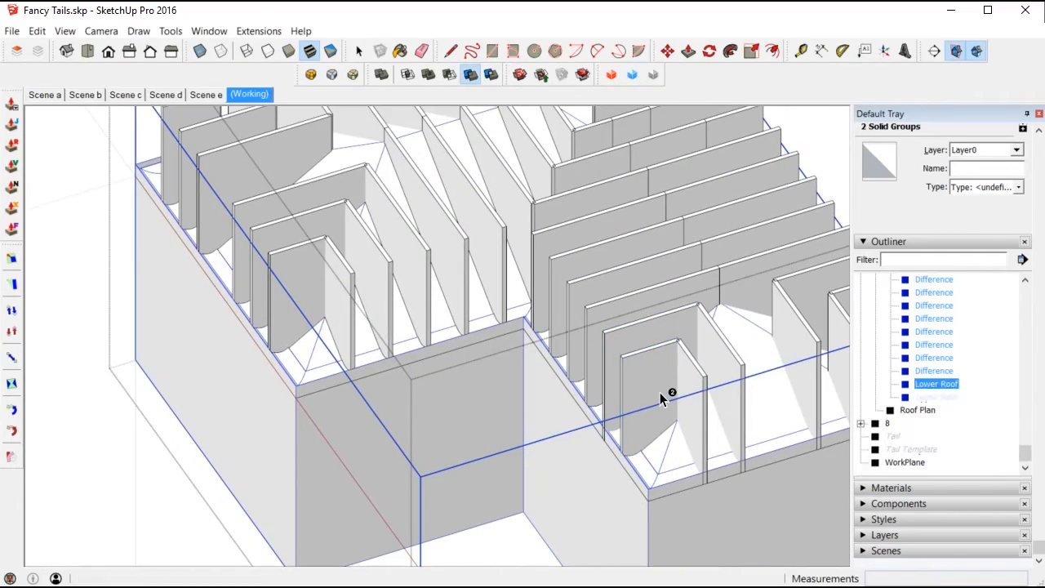
{"action": "middle_click_drag", "start_coordinate": [740, 409], "coordinate": [646, 373]}
{"action": "middle_click_drag", "start_coordinate": [630, 339], "coordinate": [360, 415]}
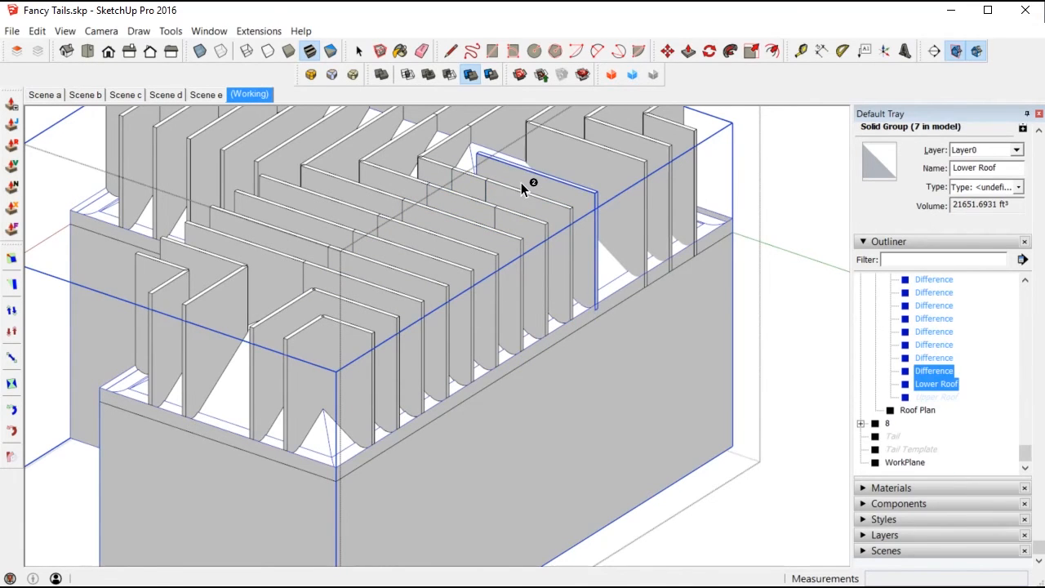
{"action": "middle_click_drag", "start_coordinate": [523, 182], "coordinate": [504, 387]}
{"action": "middle_click_drag", "start_coordinate": [630, 343], "coordinate": [373, 448]}
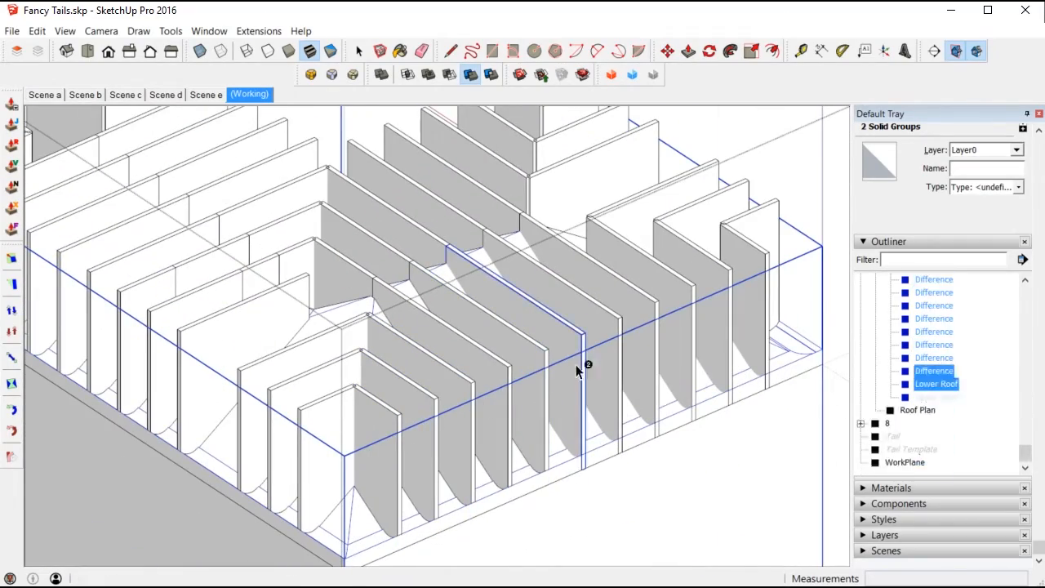
{"action": "middle_click_drag", "start_coordinate": [752, 299], "coordinate": [269, 204], "text": "shift"}
Check the trimmed rafters from several sides in X-ray display and hide the Lower Roof solid
{"action": "left_click", "coordinate": [199, 50]}
{"action": "middle_click_drag", "start_coordinate": [462, 223], "coordinate": [583, 528]}
{"action": "scroll", "coordinate": [604, 457], "scroll_direction": "up", "scroll_amount": 3}
{"action": "left_click", "coordinate": [108, 51]}
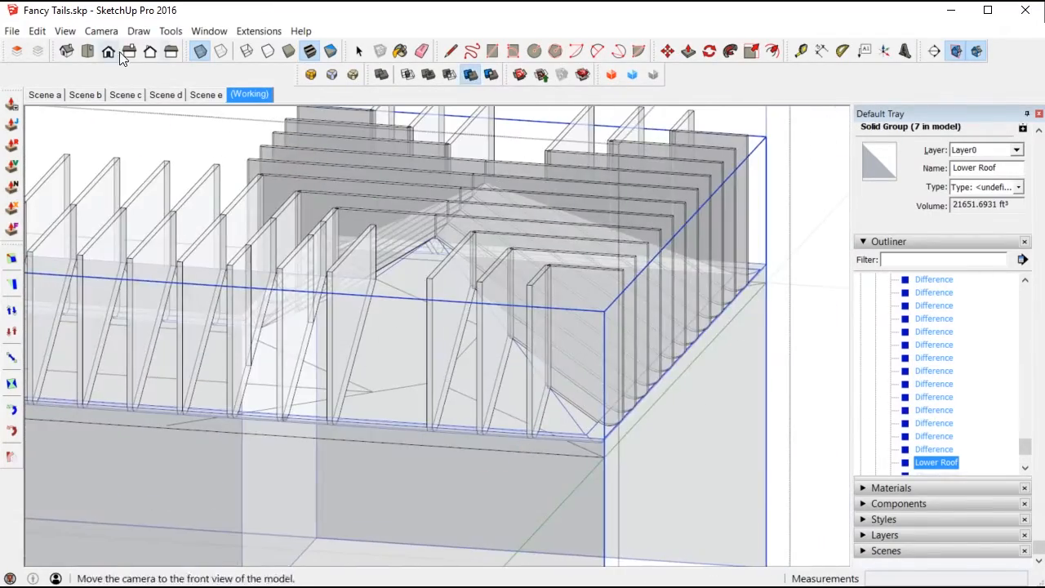
{"action": "scroll", "coordinate": [485, 403], "scroll_direction": "down", "scroll_amount": 3}
{"action": "right_click", "coordinate": [485, 403]}
{"action": "left_click", "coordinate": [519, 443]}
{"action": "middle_click_drag", "start_coordinate": [495, 338], "coordinate": [565, 418]}
{"action": "scroll", "coordinate": [565, 418], "scroll_direction": "up", "scroll_amount": 3}
{"action": "key", "text": "Escape"}
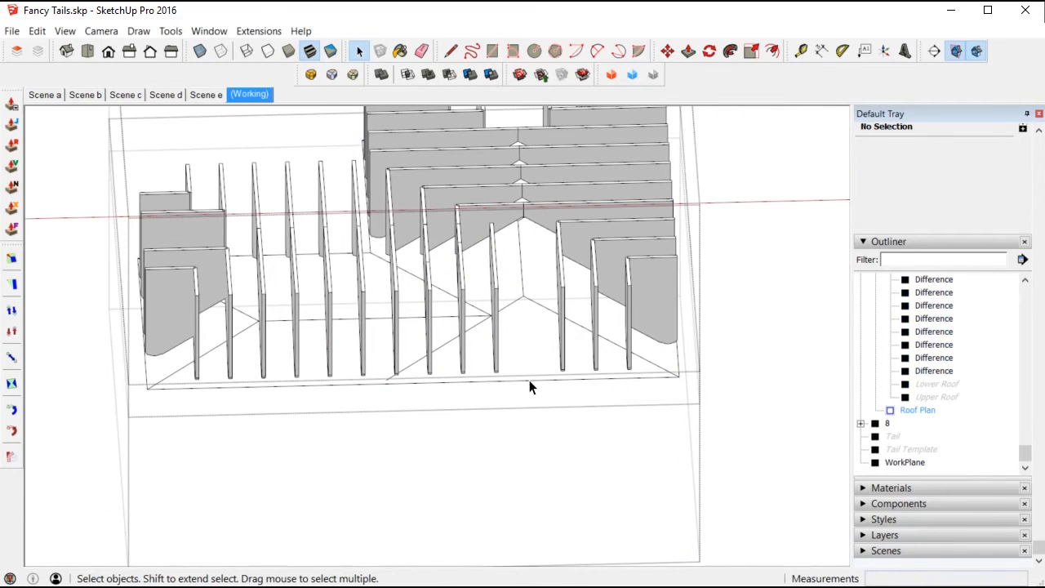
Hide the Roof Plan group and unhide the Upper Roof solid inside the Rafters group
{"action": "left_click", "coordinate": [529, 386]}
{"action": "right_click", "coordinate": [532, 382]}
{"action": "middle_click_drag", "start_coordinate": [532, 383], "coordinate": [214, 364]}
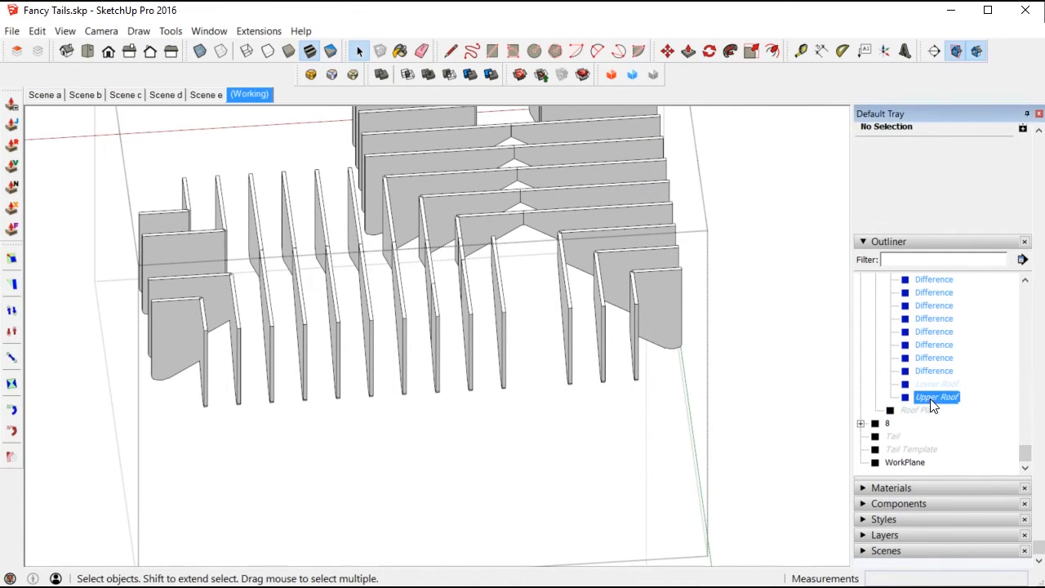
{"action": "right_click", "coordinate": [932, 400]}
{"action": "left_click", "coordinate": [966, 440]}
{"action": "middle_click_drag", "start_coordinate": [552, 277], "coordinate": [613, 59]}
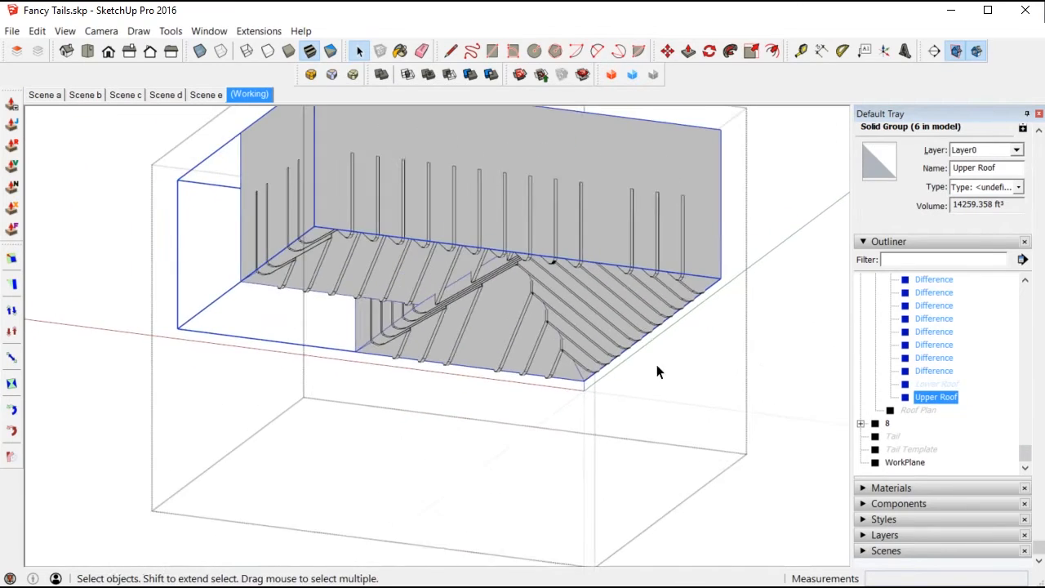
Trim the rafter panels on all sides of the roof one after another with the Upper Roof solid
{"action": "scroll", "coordinate": [342, 243], "scroll_direction": "up", "scroll_amount": 5}
{"action": "middle_click_drag", "start_coordinate": [343, 242], "coordinate": [515, 156]}
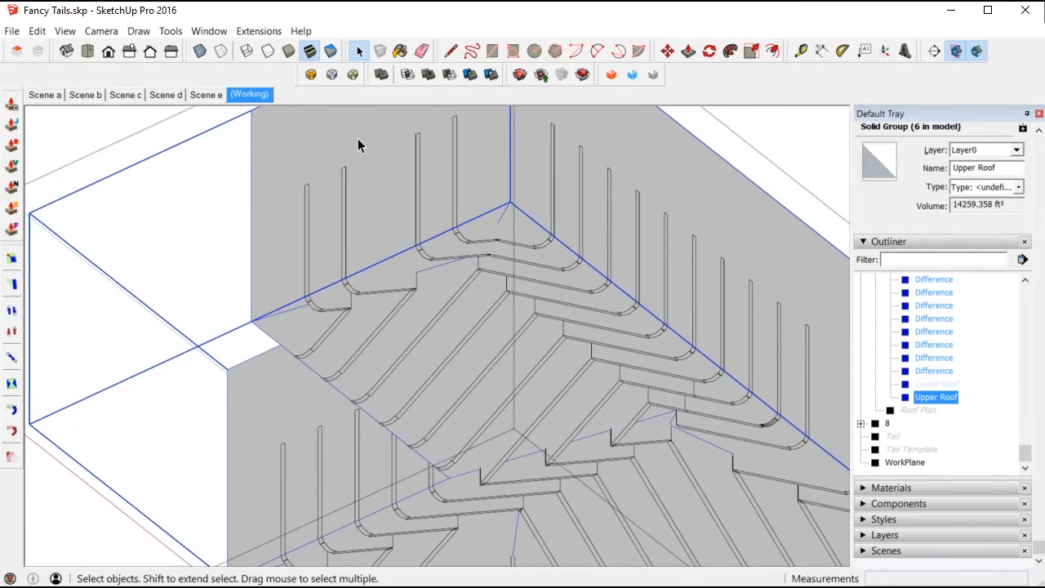
{"action": "left_click", "coordinate": [470, 74]}
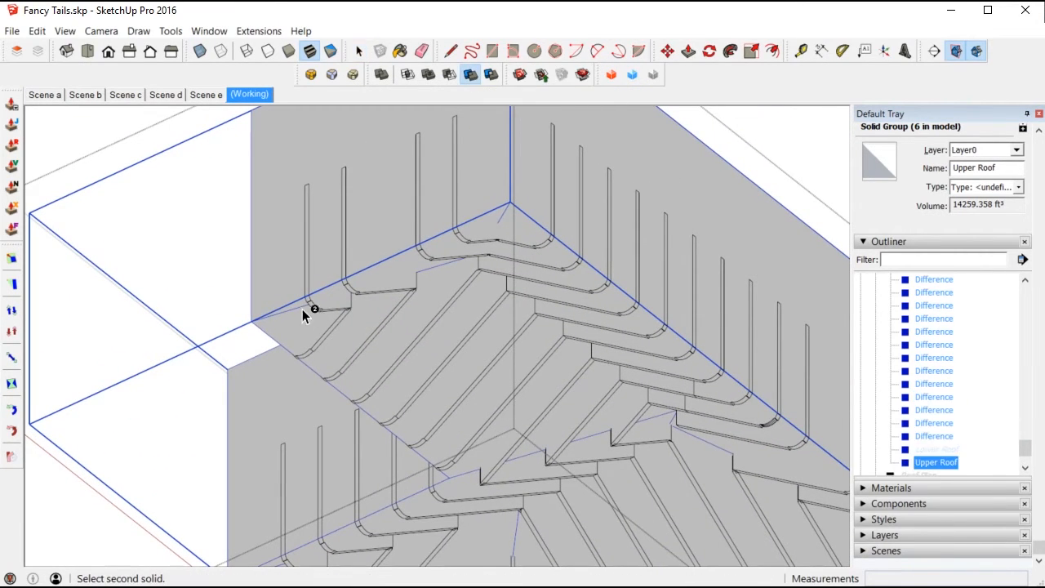
{"action": "left_click", "coordinate": [351, 283]}
{"action": "left_click", "coordinate": [417, 247]}
{"action": "left_click", "coordinate": [456, 229]}
{"action": "left_click", "coordinate": [554, 213]}
{"action": "left_click", "coordinate": [629, 304]}
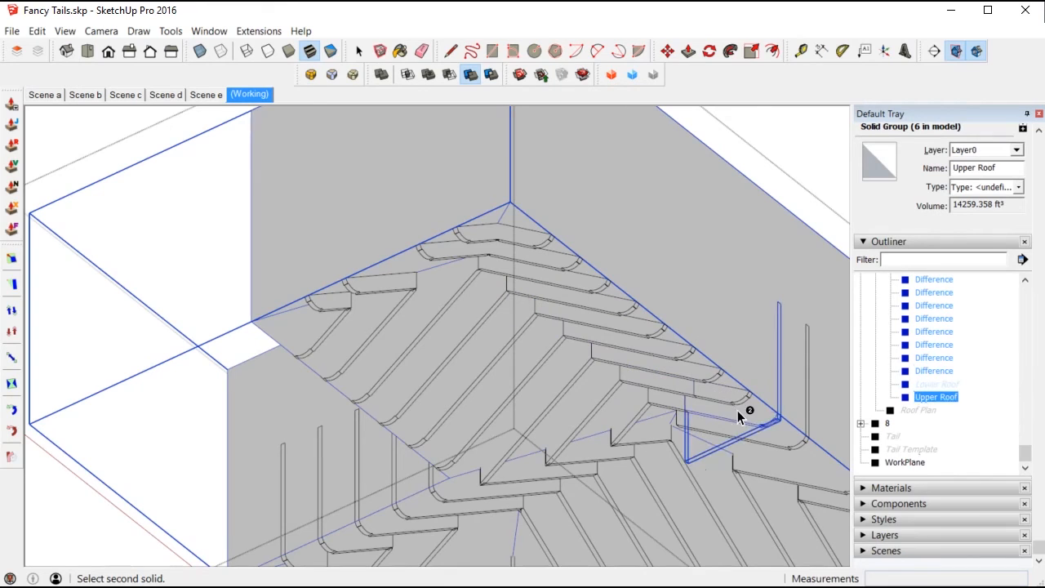
{"action": "middle_click_drag", "start_coordinate": [779, 442], "coordinate": [550, 308], "text": "shift"}
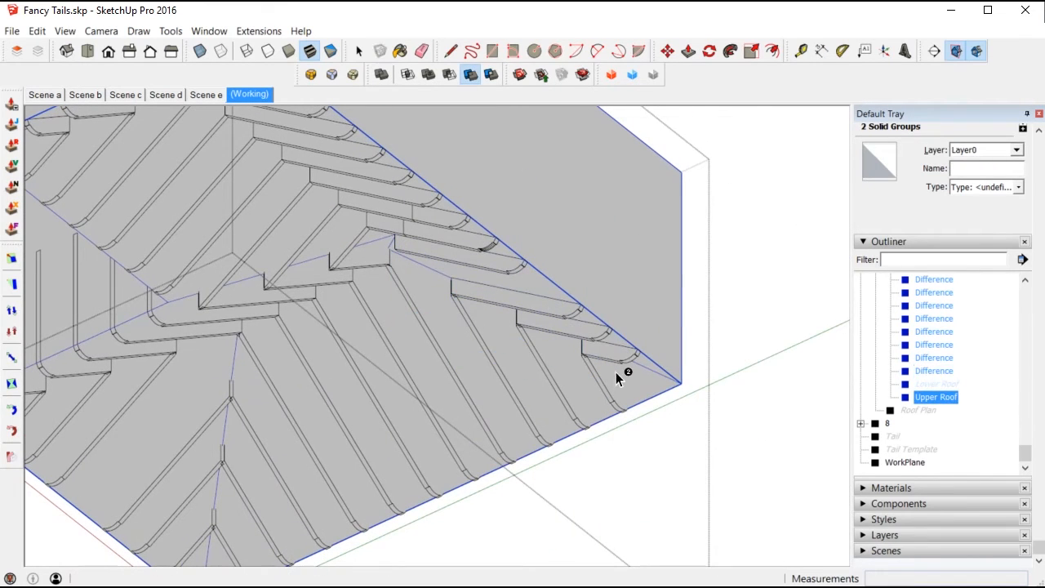
{"action": "left_click", "coordinate": [494, 428]}
{"action": "left_click", "coordinate": [380, 481]}
{"action": "middle_click_drag", "start_coordinate": [379, 481], "coordinate": [601, 363], "text": "shift"}
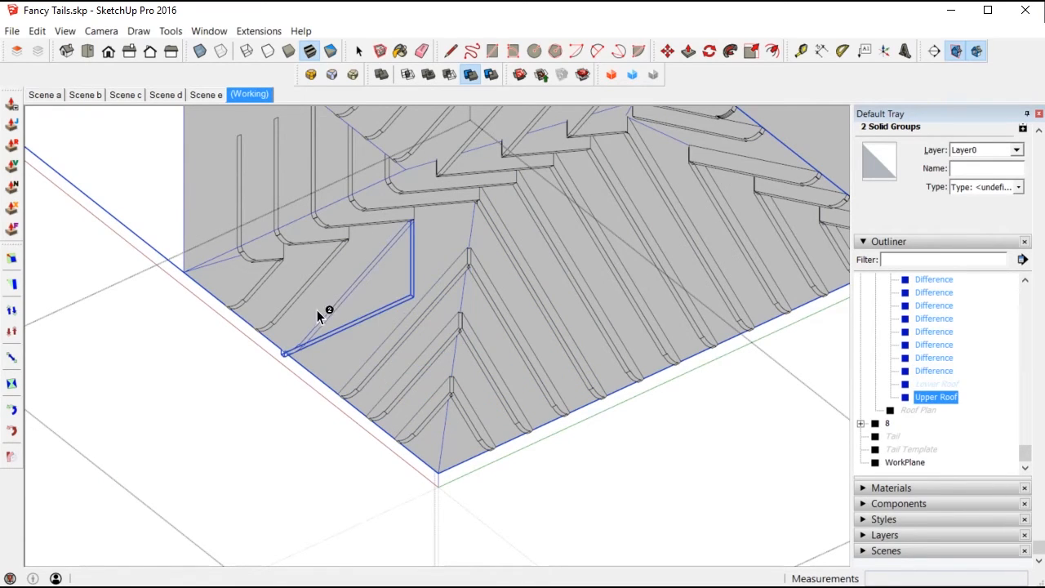
{"action": "middle_click_drag", "start_coordinate": [351, 221], "coordinate": [392, 264]}
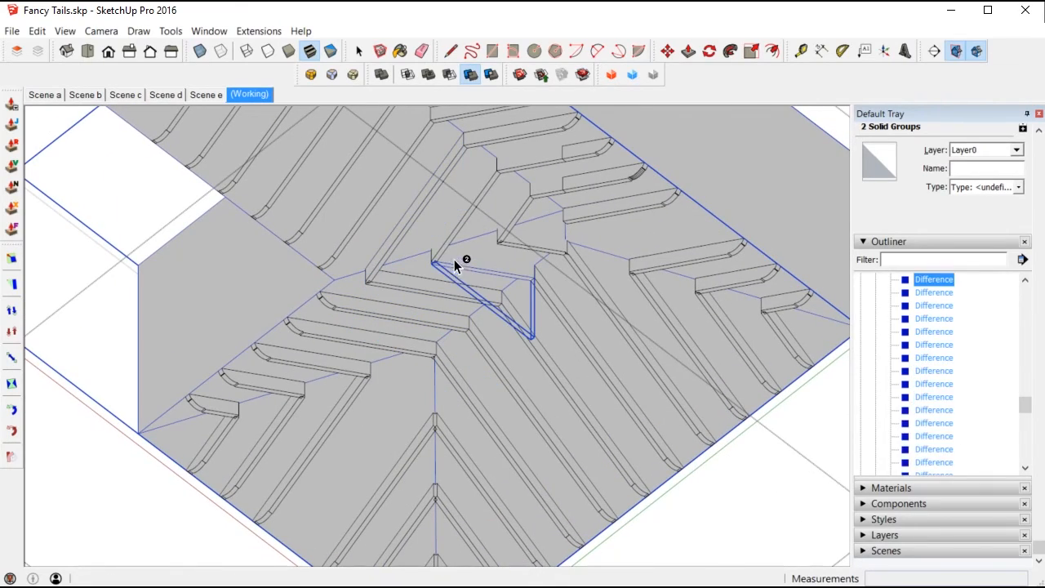
{"action": "middle_click_drag", "start_coordinate": [523, 232], "coordinate": [509, 342]}
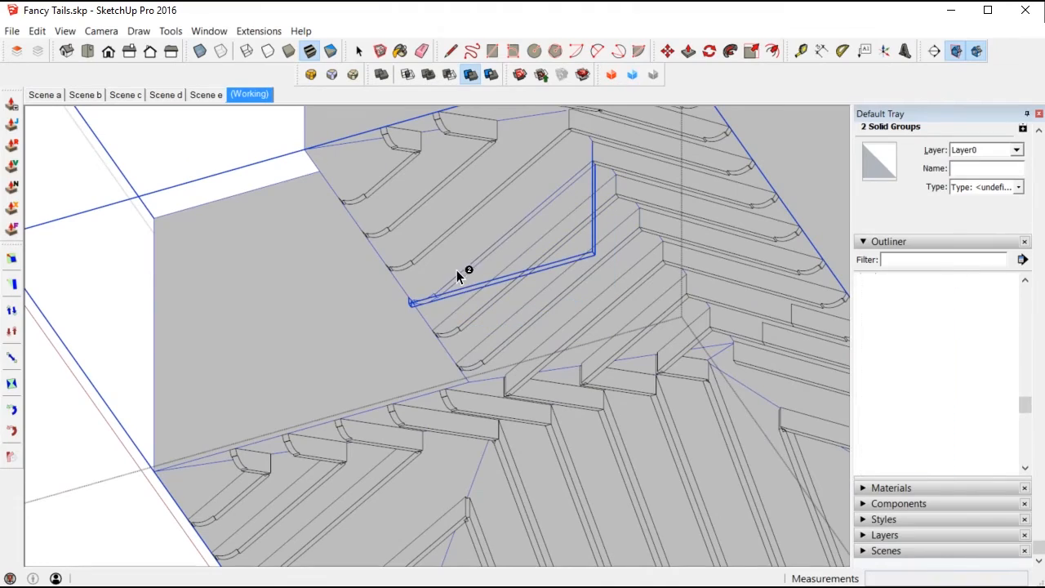
{"action": "middle_click_drag", "start_coordinate": [412, 218], "coordinate": [565, 350]}
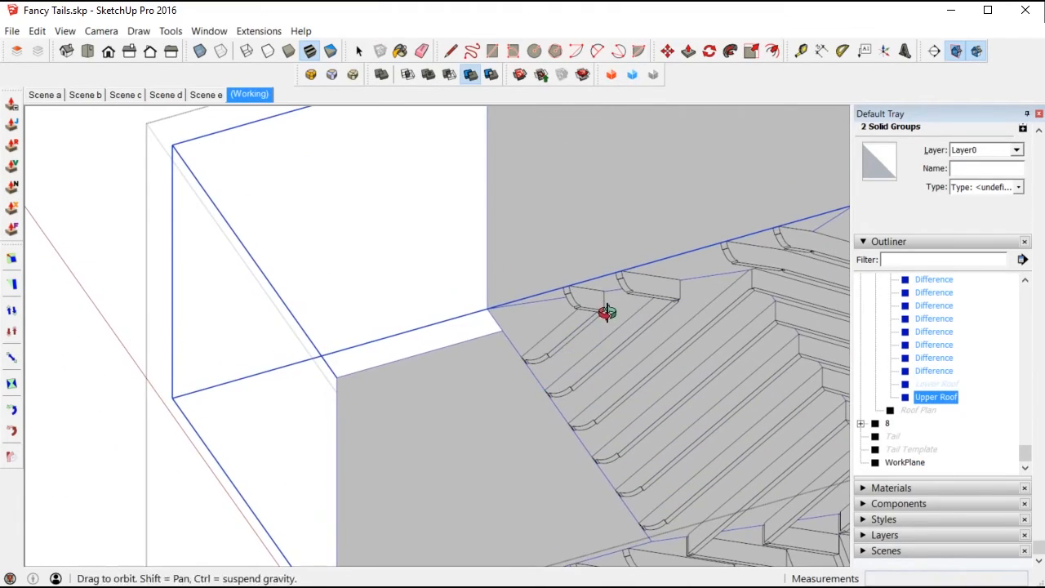
Find the rafter panels still projecting above the roof in X-ray display and trim them with the Upper Roof solid
{"action": "scroll", "coordinate": [411, 248], "scroll_direction": "down", "scroll_amount": 3}
{"action": "middle_click_drag", "start_coordinate": [564, 284], "coordinate": [719, 551]}
{"action": "left_click", "coordinate": [200, 51]}
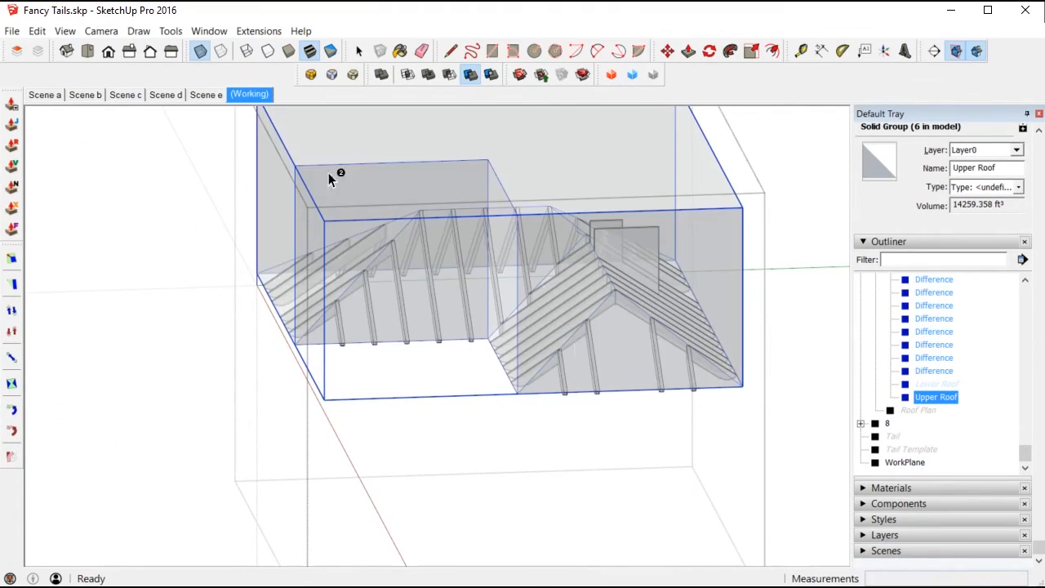
{"action": "scroll", "coordinate": [582, 344], "scroll_direction": "up", "scroll_amount": 3}
{"action": "middle_click_drag", "start_coordinate": [631, 336], "coordinate": [301, 164]}
{"action": "scroll", "coordinate": [509, 329], "scroll_direction": "down", "scroll_amount": 2}
{"action": "scroll", "coordinate": [457, 167], "scroll_direction": "up", "scroll_amount": 3}
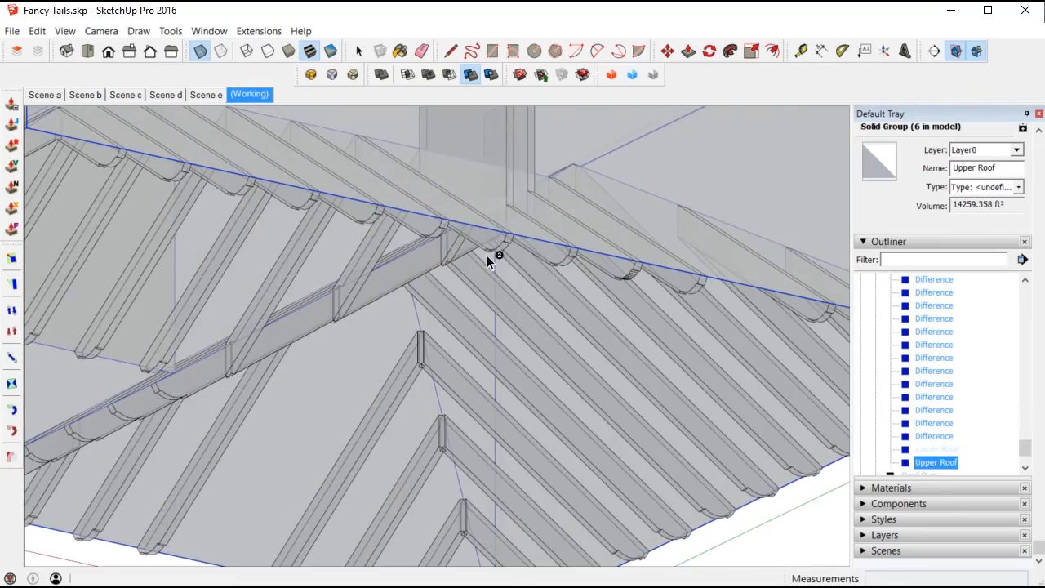
{"action": "middle_click_drag", "start_coordinate": [560, 264], "coordinate": [466, 362]}
{"action": "scroll", "coordinate": [466, 362], "scroll_direction": "up", "scroll_amount": 3}
{"action": "scroll", "coordinate": [490, 356], "scroll_direction": "down", "scroll_amount": 3}
{"action": "scroll", "coordinate": [543, 350], "scroll_direction": "up", "scroll_amount": 2}
{"action": "middle_click_drag", "start_coordinate": [543, 349], "coordinate": [492, 290]}
{"action": "scroll", "coordinate": [497, 511], "scroll_direction": "down", "scroll_amount": 2}
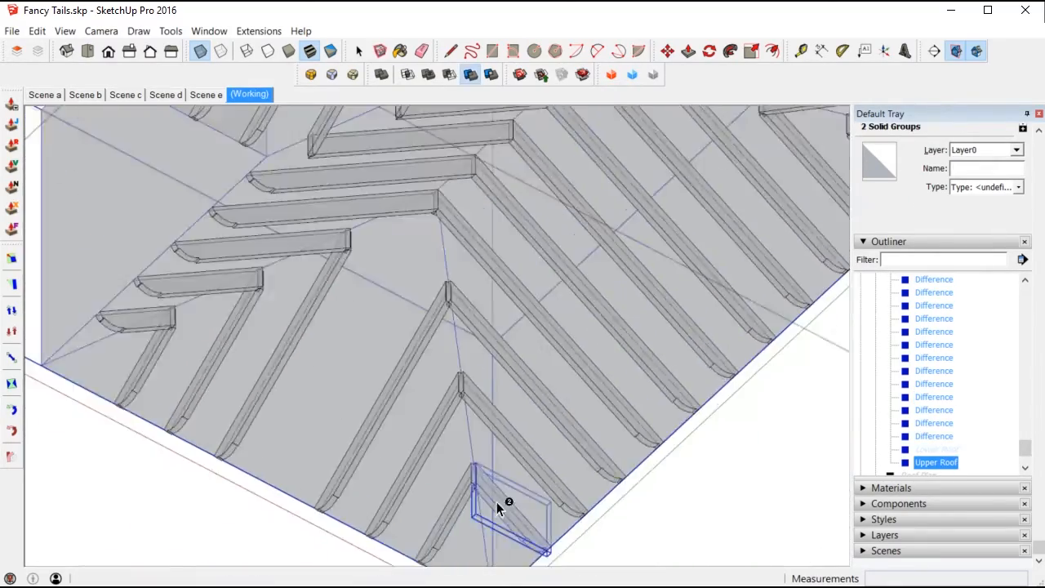
{"action": "scroll", "coordinate": [560, 217], "scroll_direction": "up", "scroll_amount": 2}
{"action": "middle_click_drag", "start_coordinate": [560, 217], "coordinate": [563, 300]}
{"action": "scroll", "coordinate": [486, 202], "scroll_direction": "up", "scroll_amount": 3}
{"action": "middle_click_drag", "start_coordinate": [486, 202], "coordinate": [482, 122]}
{"action": "scroll", "coordinate": [462, 175], "scroll_direction": "down", "scroll_amount": 2}
{"action": "middle_click_drag", "start_coordinate": [462, 175], "coordinate": [506, 287], "text": "shift"}
{"action": "scroll", "coordinate": [449, 195], "scroll_direction": "up", "scroll_amount": 2}
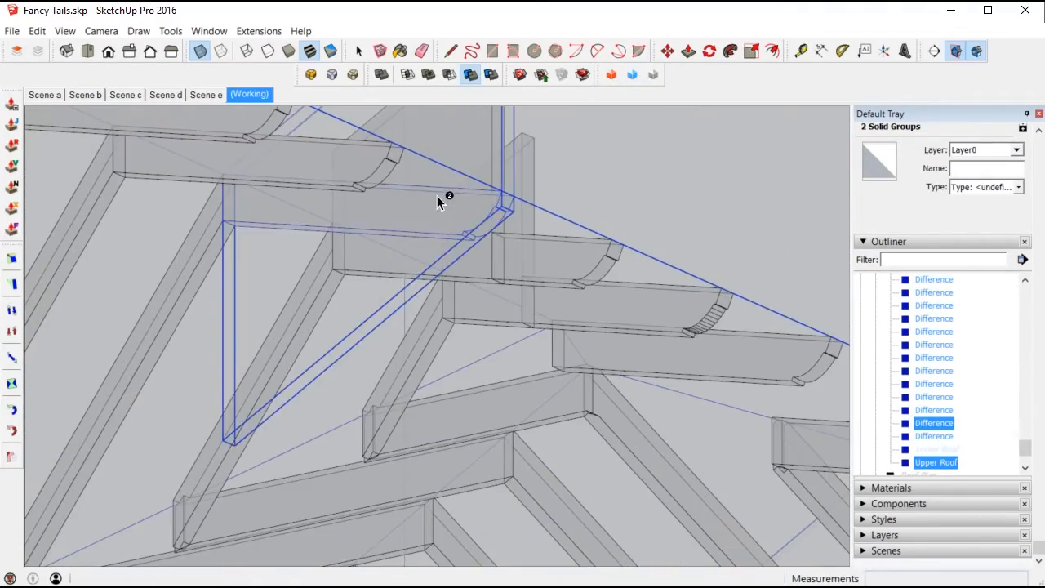
{"action": "scroll", "coordinate": [433, 203], "scroll_direction": "down", "scroll_amount": 2}
{"action": "scroll", "coordinate": [505, 253], "scroll_direction": "down", "scroll_amount": 2}
{"action": "scroll", "coordinate": [505, 243], "scroll_direction": "down", "scroll_amount": 3}
{"action": "middle_click_drag", "start_coordinate": [497, 280], "coordinate": [440, 456]}
{"action": "left_click", "coordinate": [204, 56]}
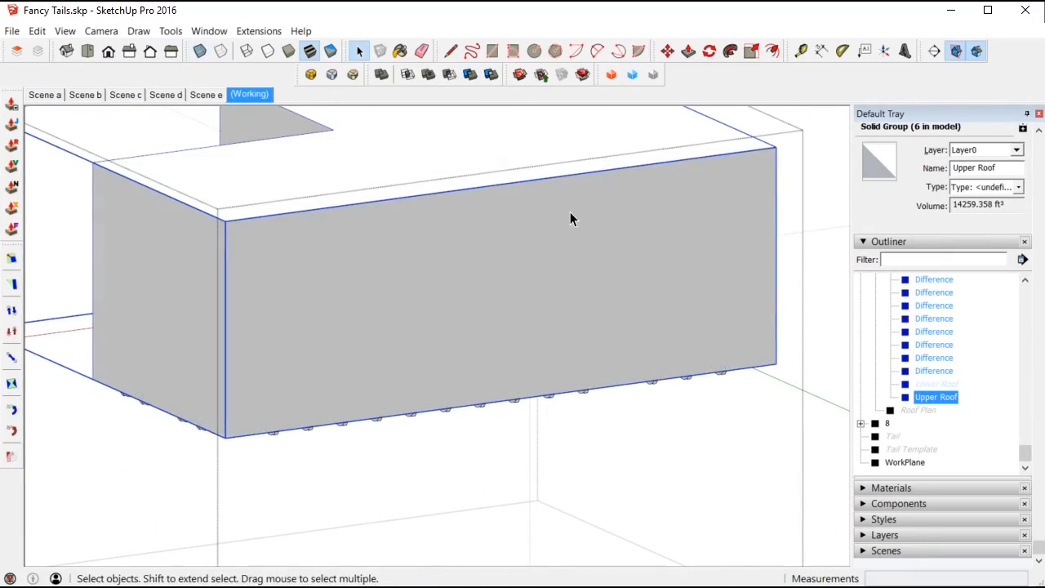
Hide the Upper Roof solid
{"action": "right_click", "coordinate": [577, 219]}
{"action": "left_click", "coordinate": [619, 259]}
{"action": "middle_click_drag", "start_coordinate": [618, 269], "coordinate": [768, 450]}
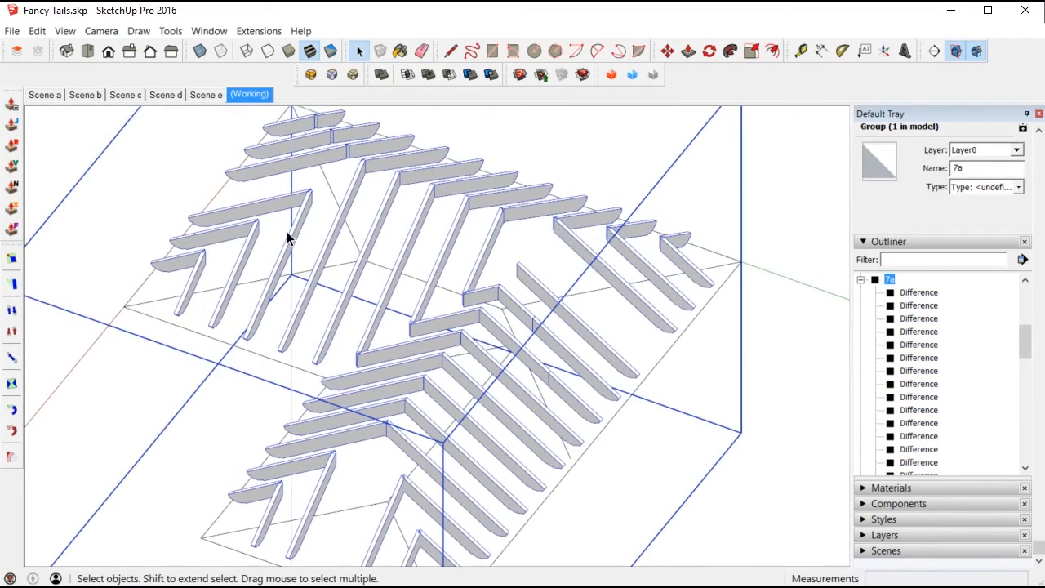
Copy the Skeleton group from group 6c onto the trimmed rafters of group 7a, aligning it at the ridge end
{"action": "left_click", "coordinate": [101, 31]}
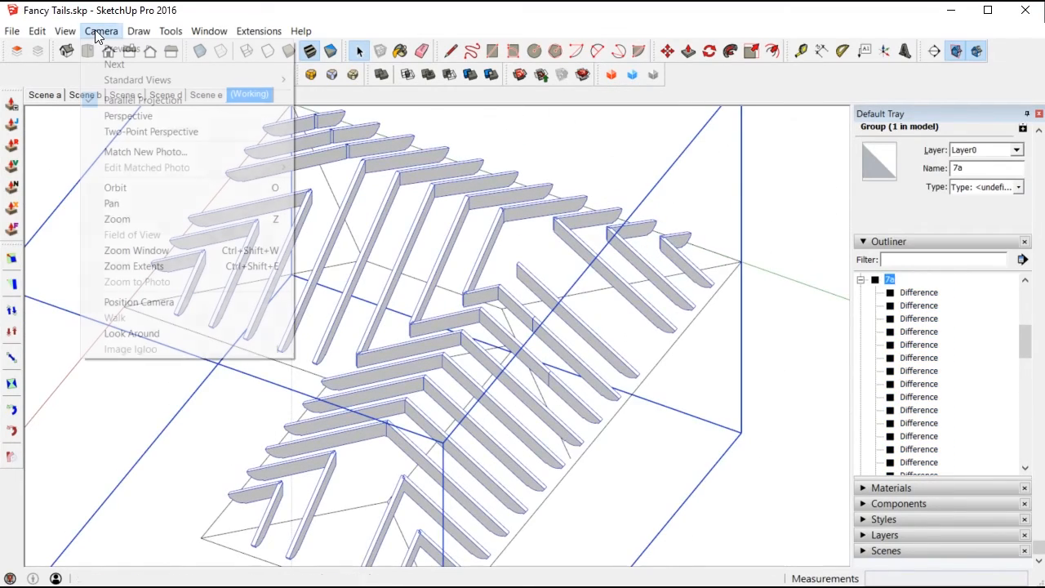
{"action": "left_click", "coordinate": [148, 267]}
{"action": "middle_click_drag", "start_coordinate": [473, 433], "coordinate": [679, 315]}
{"action": "scroll", "coordinate": [679, 315], "scroll_direction": "up", "scroll_amount": 4}
{"action": "left_click", "coordinate": [657, 296]}
{"action": "scroll", "coordinate": [658, 298], "scroll_direction": "up", "scroll_amount": 5}
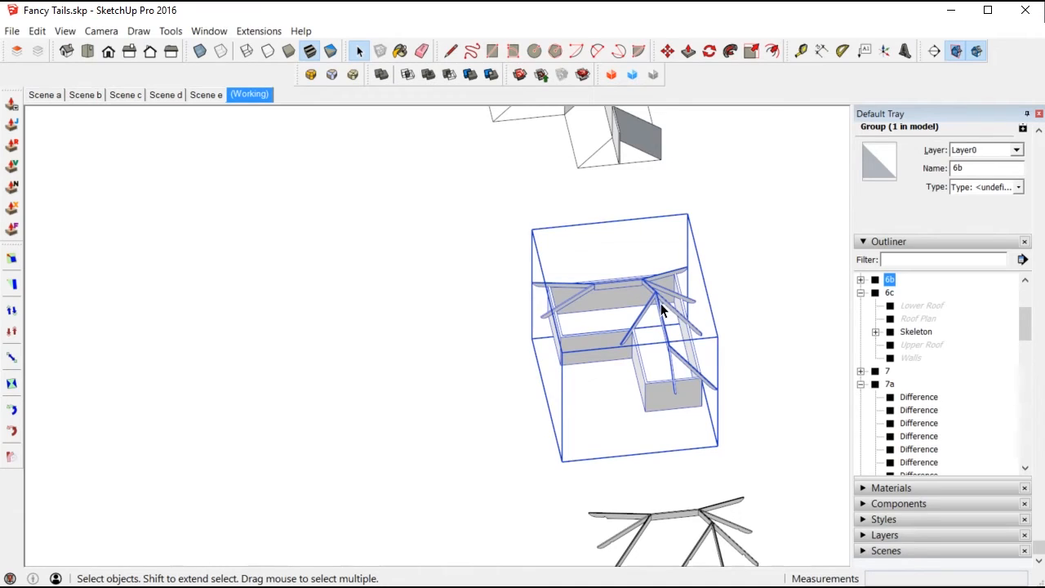
{"action": "scroll", "coordinate": [637, 301], "scroll_direction": "down", "scroll_amount": 1}
{"action": "left_click", "coordinate": [916, 331]}
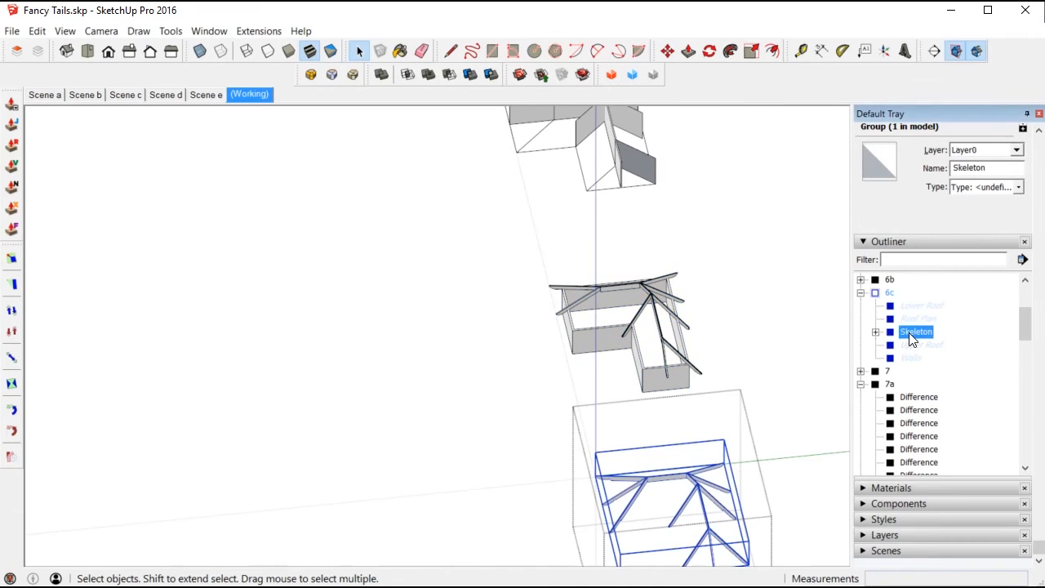
{"action": "scroll", "coordinate": [547, 225], "scroll_direction": "down", "scroll_amount": 1}
{"action": "scroll", "coordinate": [650, 439], "scroll_direction": "up", "scroll_amount": 3}
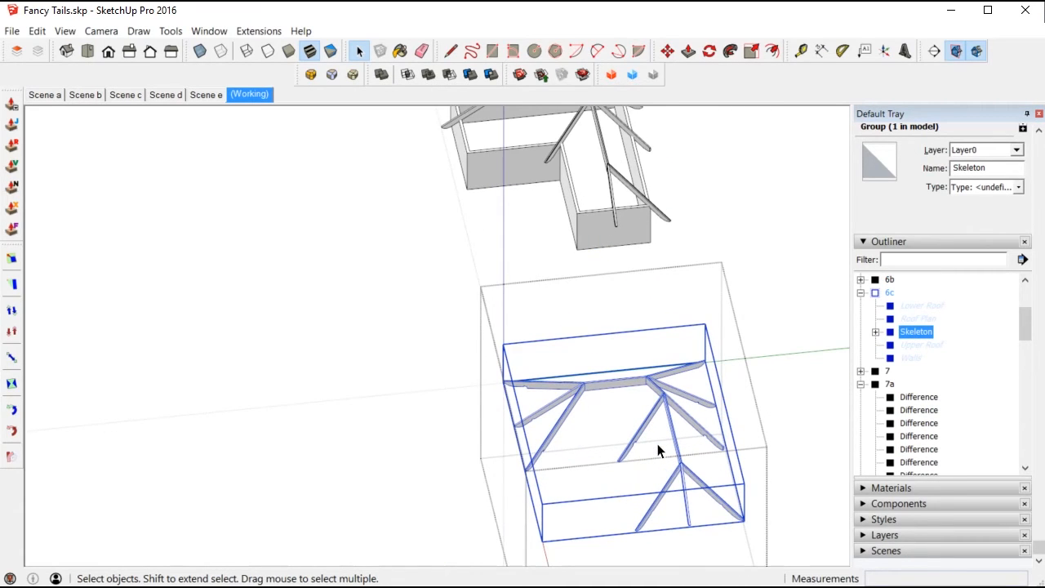
{"action": "scroll", "coordinate": [582, 418], "scroll_direction": "up", "scroll_amount": 2}
{"action": "scroll", "coordinate": [579, 366], "scroll_direction": "up", "scroll_amount": 9}
{"action": "middle_click_drag", "start_coordinate": [583, 355], "coordinate": [646, 240]}
{"action": "left_click", "coordinate": [654, 236]}
{"action": "key", "text": "ctrl"}
{"action": "scroll", "coordinate": [710, 204], "scroll_direction": "down", "scroll_amount": 12}
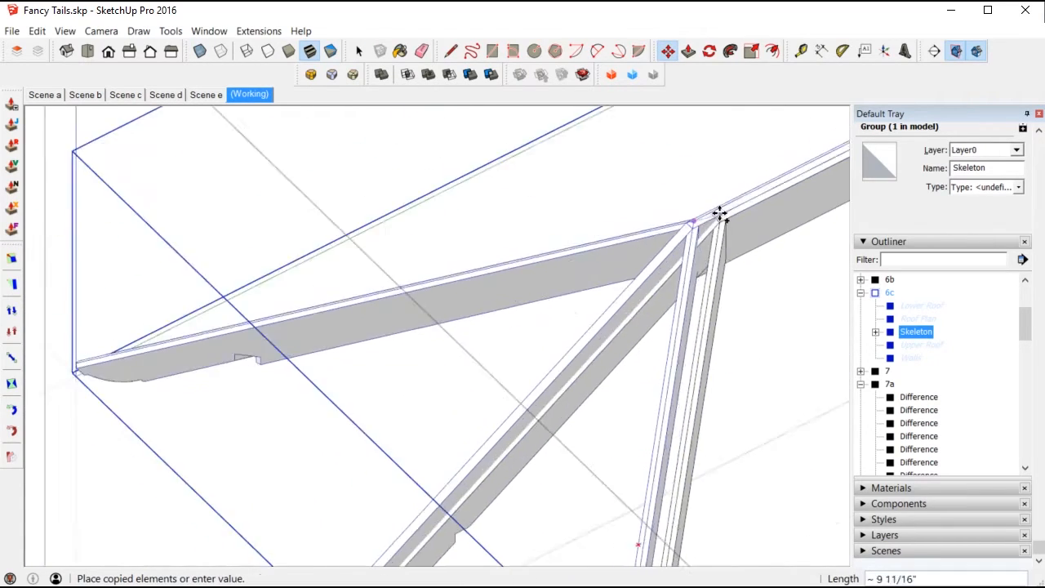
{"action": "scroll", "coordinate": [367, 441], "scroll_direction": "up", "scroll_amount": 10}
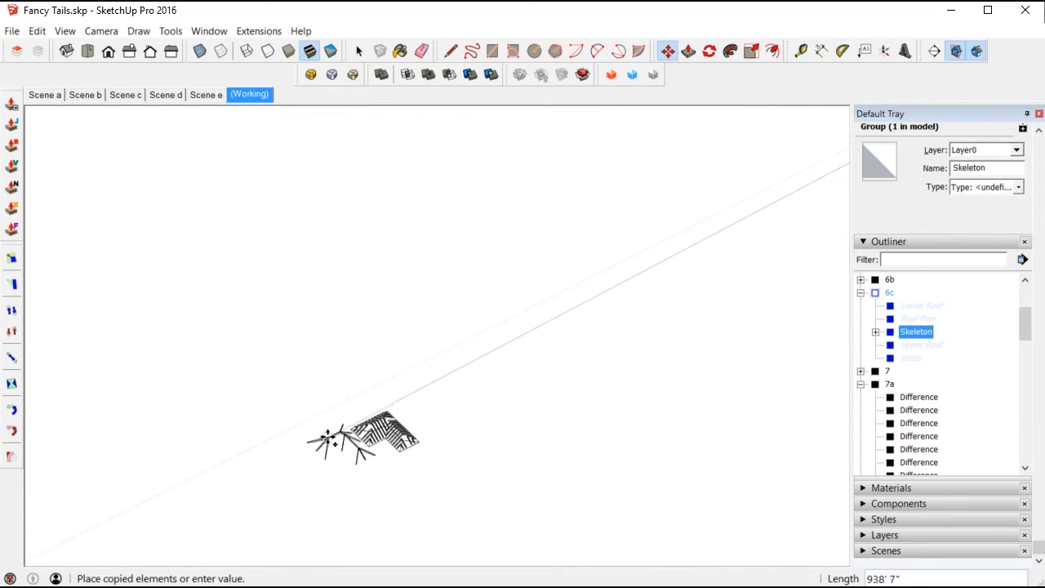
{"action": "scroll", "coordinate": [554, 327], "scroll_direction": "up", "scroll_amount": 10}
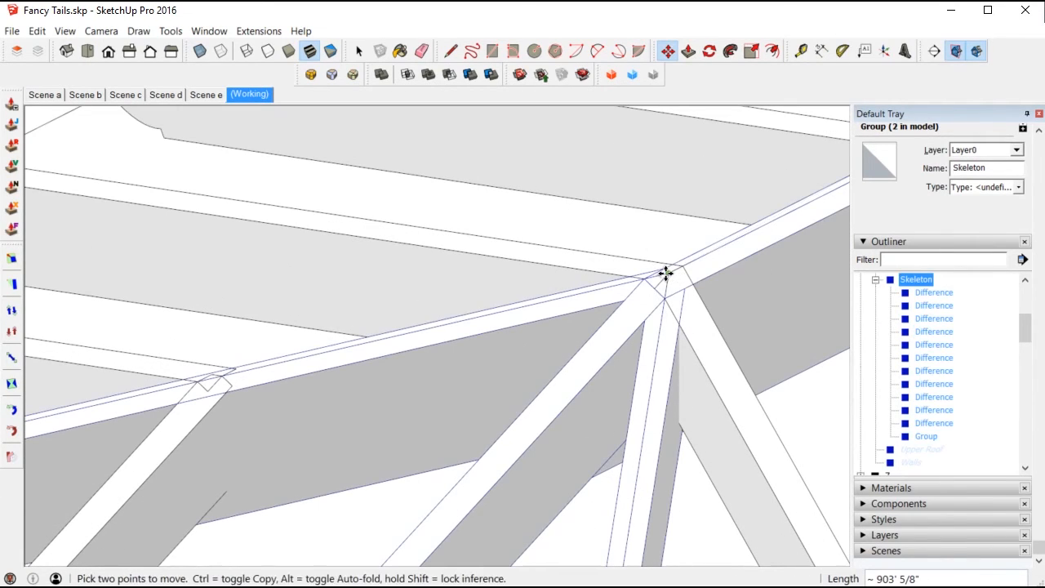
Move the copied Skeleton group into group 7a and explode it there
{"action": "key", "text": "space"}
{"action": "left_click", "coordinate": [875, 280]}
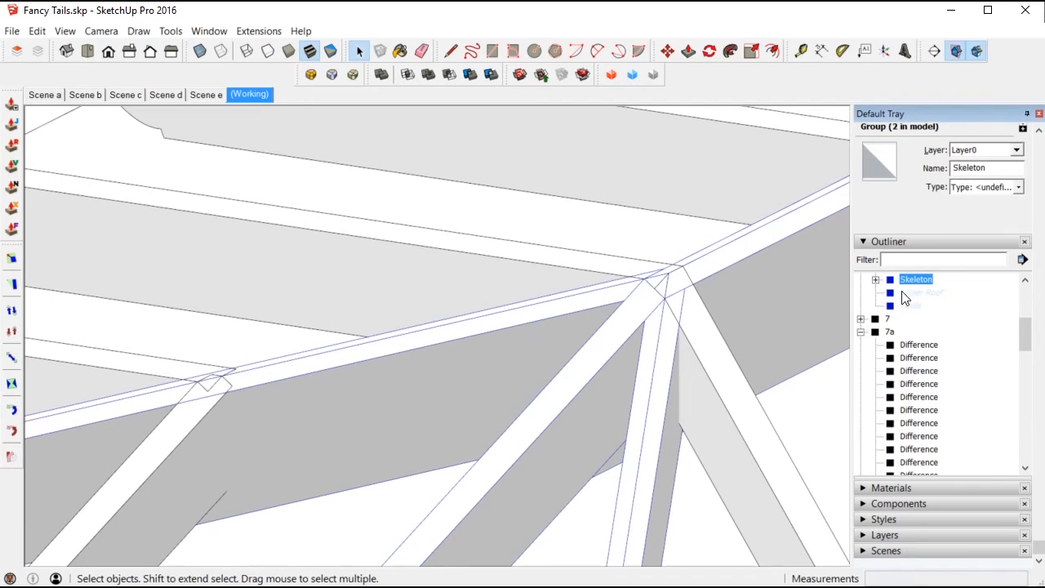
{"action": "left_click", "coordinate": [766, 473]}
{"action": "left_click", "coordinate": [901, 332]}
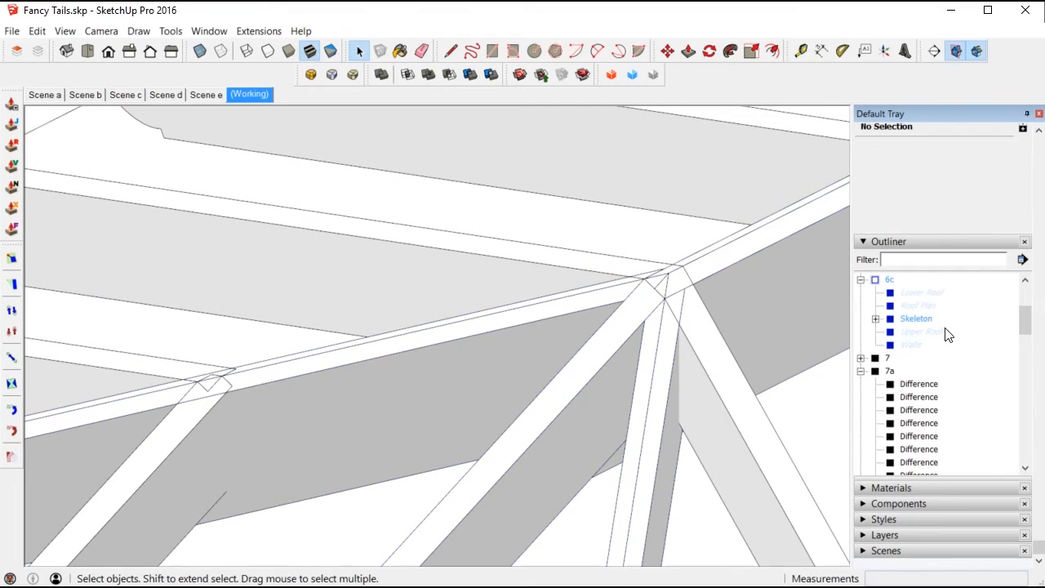
{"action": "left_click", "coordinate": [731, 406]}
{"action": "left_click", "coordinate": [687, 318]}
{"action": "left_click", "coordinate": [640, 310]}
{"action": "right_click", "coordinate": [913, 460]}
{"action": "left_click", "coordinate": [947, 547]}
{"action": "left_click", "coordinate": [630, 356]}
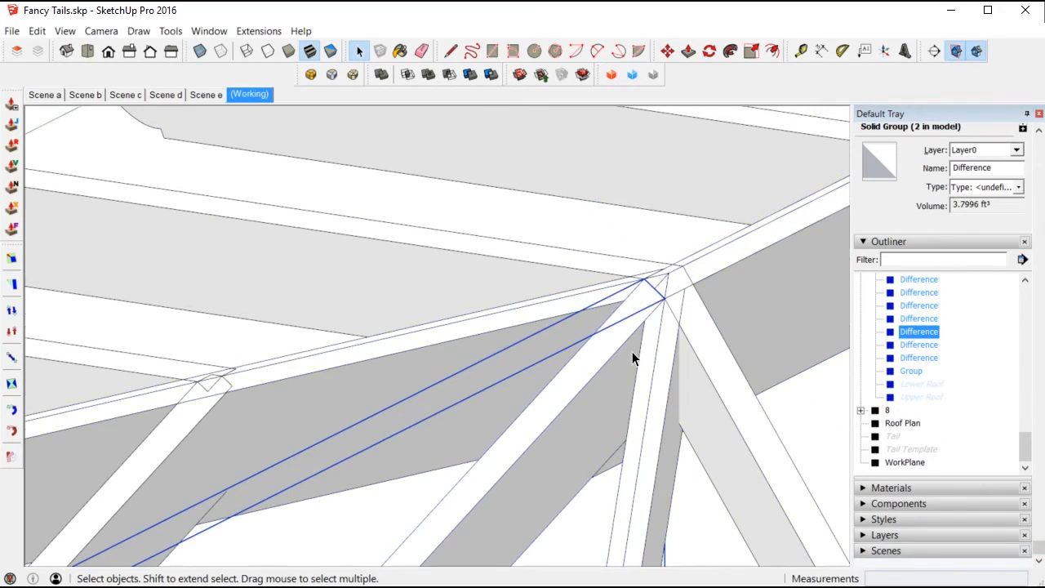
Trim the jack rafters along the outer hip one after another with the hip rafter
{"action": "scroll", "coordinate": [632, 344], "scroll_direction": "down", "scroll_amount": 6}
{"action": "key", "text": "ctrl+a"}
{"action": "left_click", "coordinate": [919, 397]}
{"action": "middle_click_drag", "start_coordinate": [735, 408], "coordinate": [470, 431]}
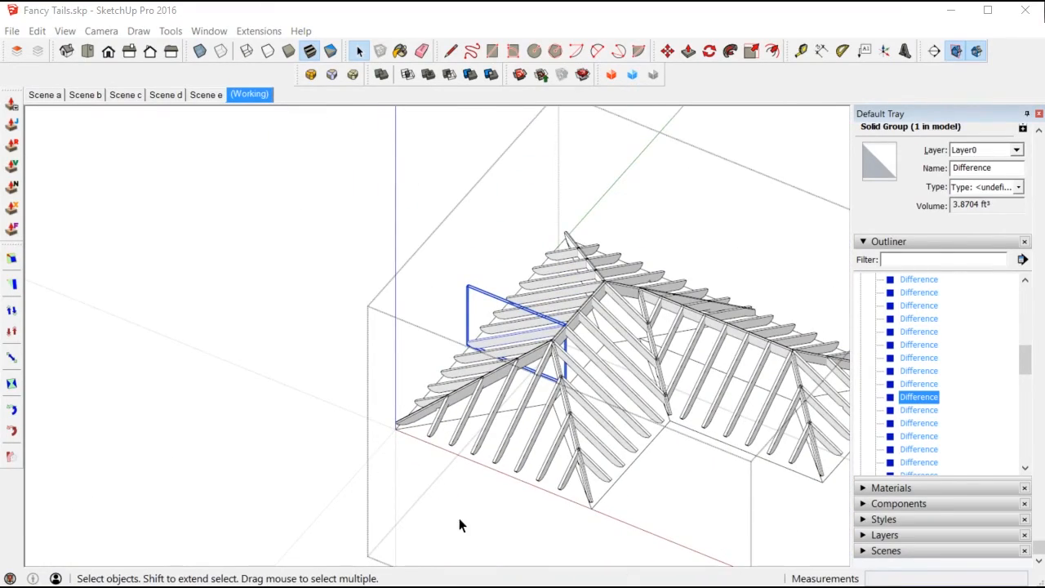
{"action": "scroll", "coordinate": [459, 517], "scroll_direction": "up", "scroll_amount": 6}
{"action": "left_click", "coordinate": [478, 385]}
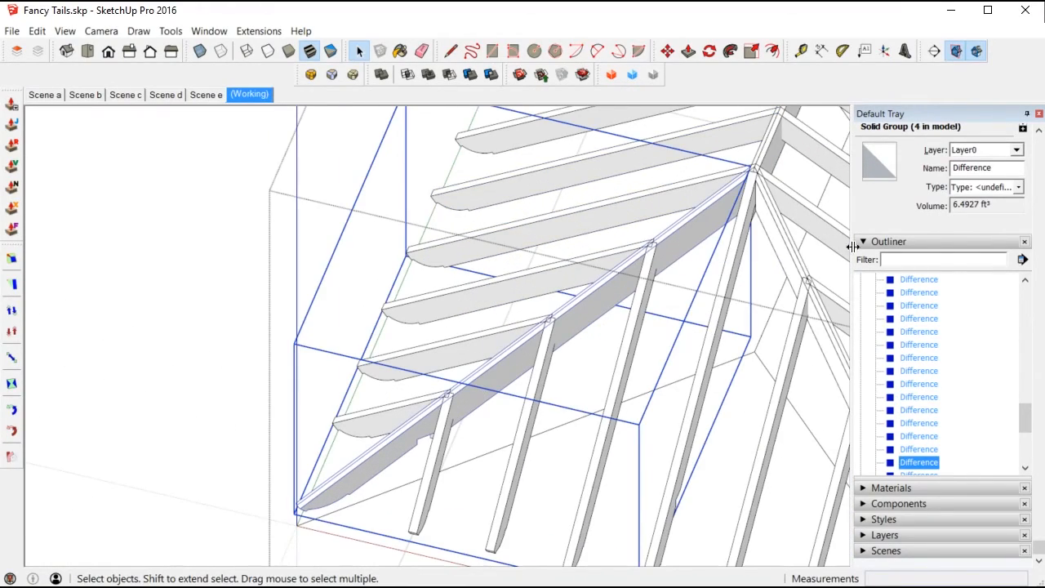
{"action": "left_click", "coordinate": [471, 74]}
{"action": "scroll", "coordinate": [445, 405], "scroll_direction": "up", "scroll_amount": 4}
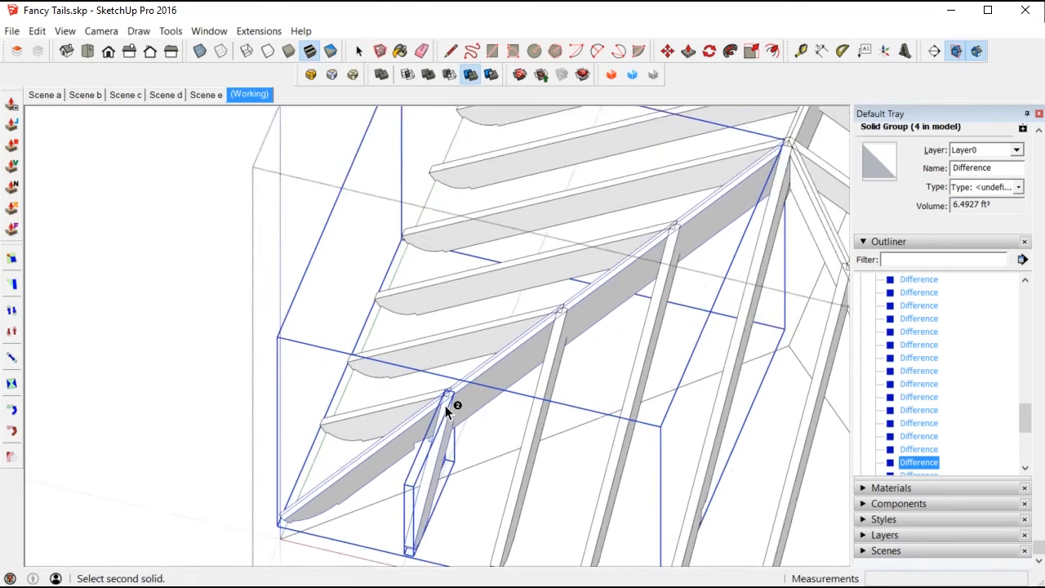
{"action": "left_click", "coordinate": [395, 401]}
{"action": "left_click", "coordinate": [576, 351]}
{"action": "left_click", "coordinate": [671, 215]}
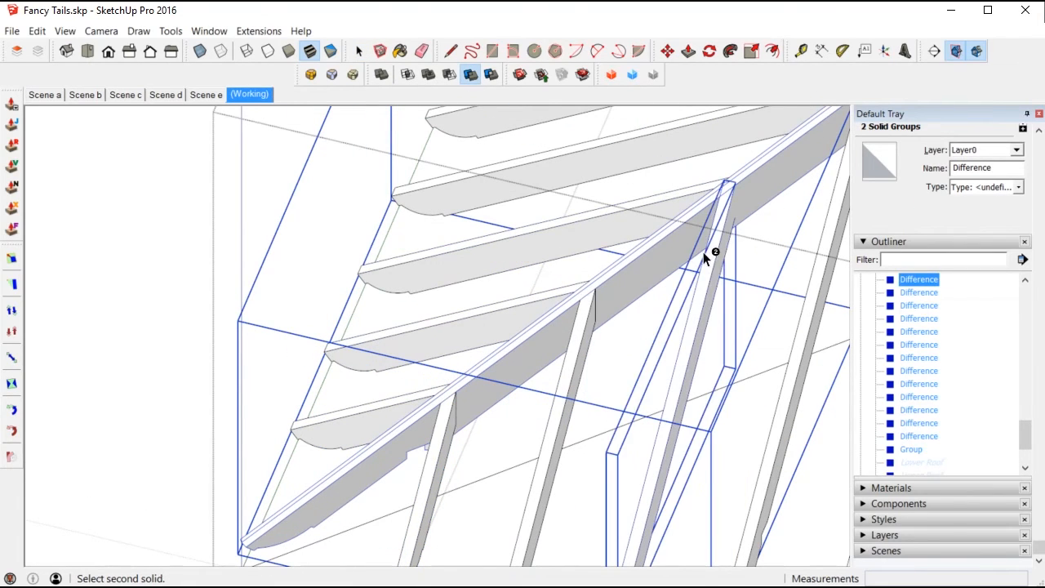
{"action": "left_click", "coordinate": [707, 258]}
{"action": "scroll", "coordinate": [450, 398], "scroll_direction": "down", "scroll_amount": 2}
{"action": "scroll", "coordinate": [711, 172], "scroll_direction": "up", "scroll_amount": 1}
{"action": "left_click", "coordinate": [711, 169]}
{"action": "middle_click_drag", "start_coordinate": [767, 189], "coordinate": [476, 242]}
{"action": "left_click", "coordinate": [704, 191]}
{"action": "left_click", "coordinate": [616, 230]}
{"action": "left_click", "coordinate": [476, 242]}
Trim the common rafters along the ridge with the ridge board solid
{"action": "scroll", "coordinate": [612, 315], "scroll_direction": "down", "scroll_amount": 3}
{"action": "left_click", "coordinate": [585, 352]}
{"action": "scroll", "coordinate": [494, 412], "scroll_direction": "down", "scroll_amount": 3}
{"action": "middle_click_drag", "start_coordinate": [494, 412], "coordinate": [490, 443]}
{"action": "scroll", "coordinate": [232, 254], "scroll_direction": "up", "scroll_amount": 5}
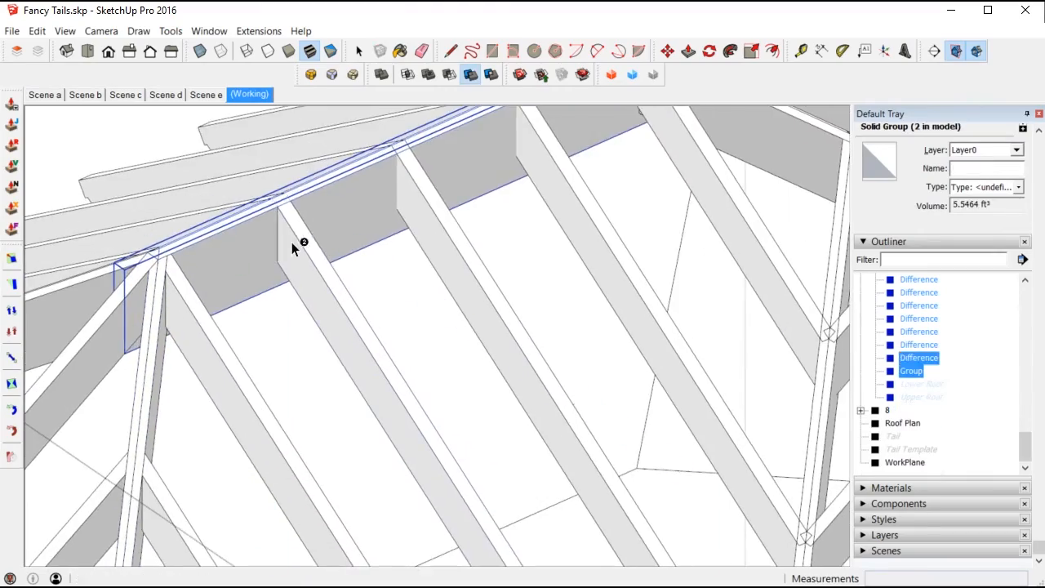
{"action": "middle_click_drag", "start_coordinate": [288, 244], "coordinate": [218, 397], "text": "shift"}
{"action": "left_click", "coordinate": [333, 310]}
{"action": "middle_click_drag", "start_coordinate": [402, 338], "coordinate": [330, 462]}
{"action": "scroll", "coordinate": [331, 463], "scroll_direction": "up", "scroll_amount": 5}
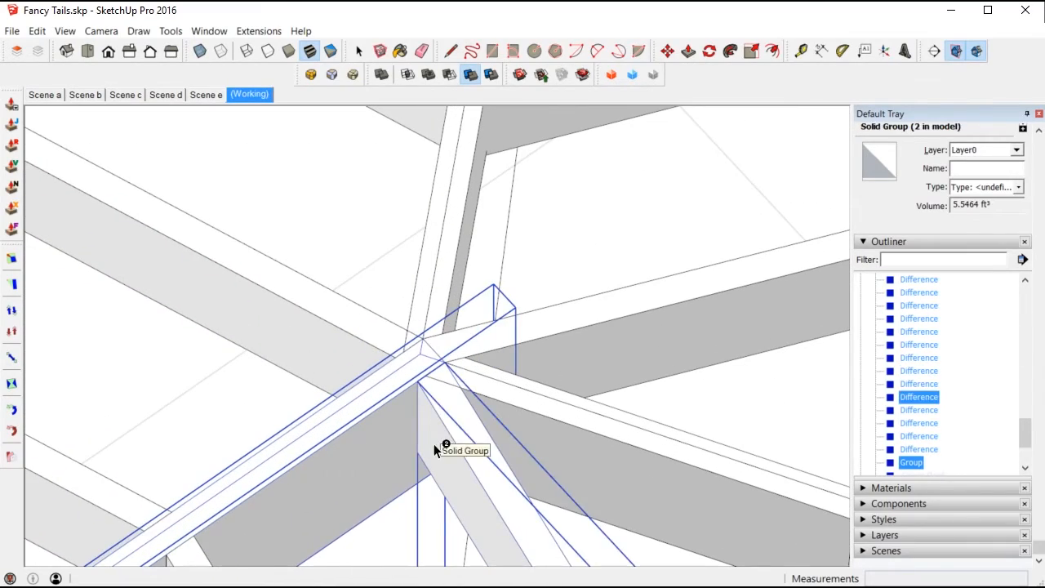
{"action": "left_click", "coordinate": [433, 444]}
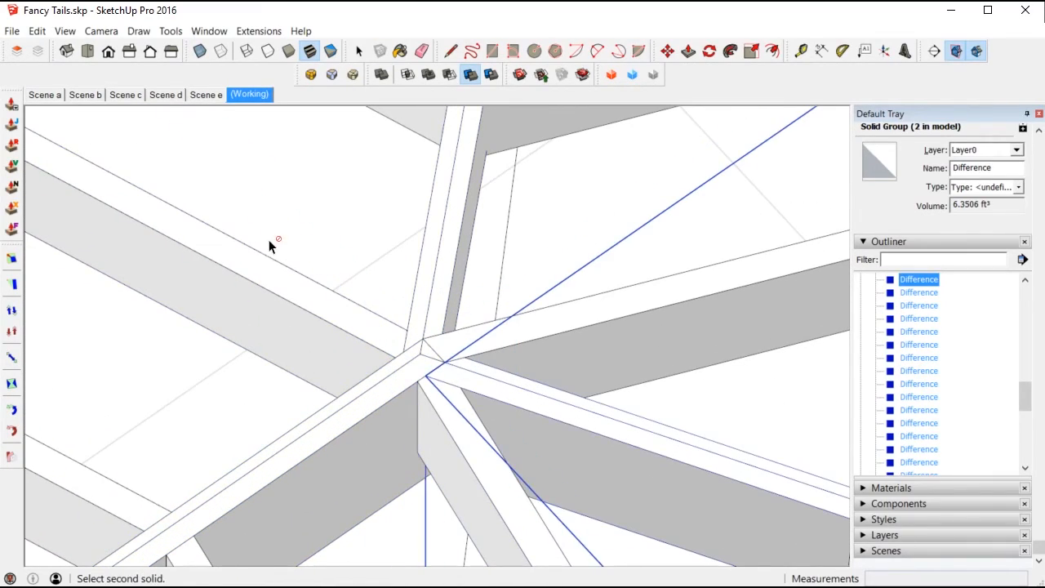
Trim the jack rafters meeting the hip at the ridge's far end with that hip rafter
{"action": "scroll", "coordinate": [269, 245], "scroll_direction": "down", "scroll_amount": 3}
{"action": "middle_click_drag", "start_coordinate": [458, 351], "coordinate": [420, 285]}
{"action": "middle_click_drag", "start_coordinate": [490, 383], "coordinate": [441, 318]}
{"action": "scroll", "coordinate": [457, 243], "scroll_direction": "down", "scroll_amount": 1}
{"action": "left_click", "coordinate": [507, 363]}
{"action": "left_click", "coordinate": [651, 471]}
{"action": "middle_click_drag", "start_coordinate": [637, 366], "coordinate": [316, 241], "text": "shift"}
Open the hip rafter at the outer roof corner for editing and check the face on the underside of its tail
{"action": "key", "text": "space"}
{"action": "middle_click_drag", "start_coordinate": [482, 383], "coordinate": [310, 220]}
{"action": "left_click", "coordinate": [439, 351]}
{"action": "scroll", "coordinate": [436, 347], "scroll_direction": "up", "scroll_amount": 3}
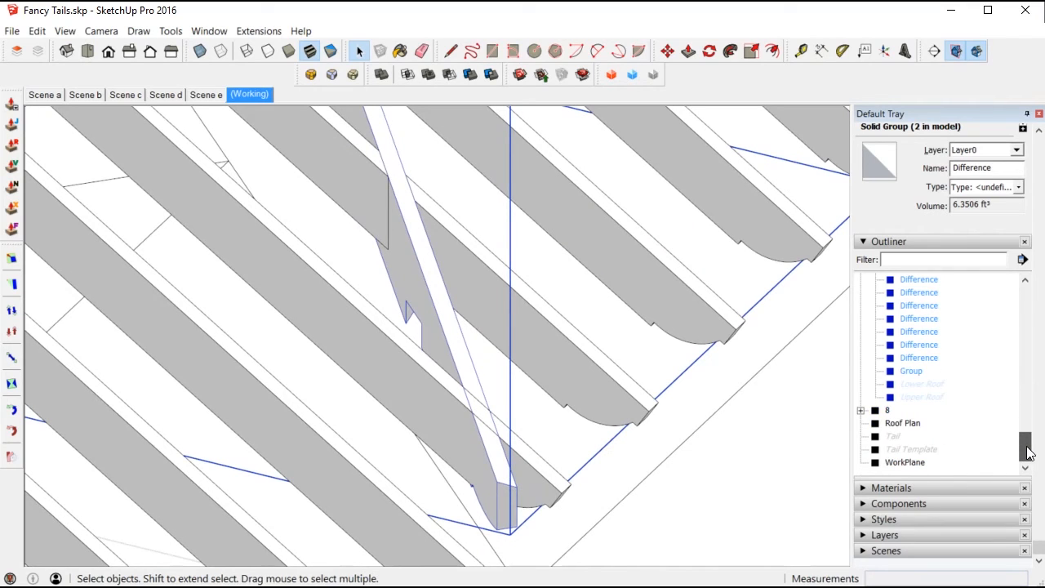
{"action": "middle_click_drag", "start_coordinate": [446, 346], "coordinate": [324, 9]}
{"action": "scroll", "coordinate": [499, 478], "scroll_direction": "up", "scroll_amount": 4}
{"action": "double_click", "coordinate": [435, 479]}
{"action": "left_click", "coordinate": [425, 468]}
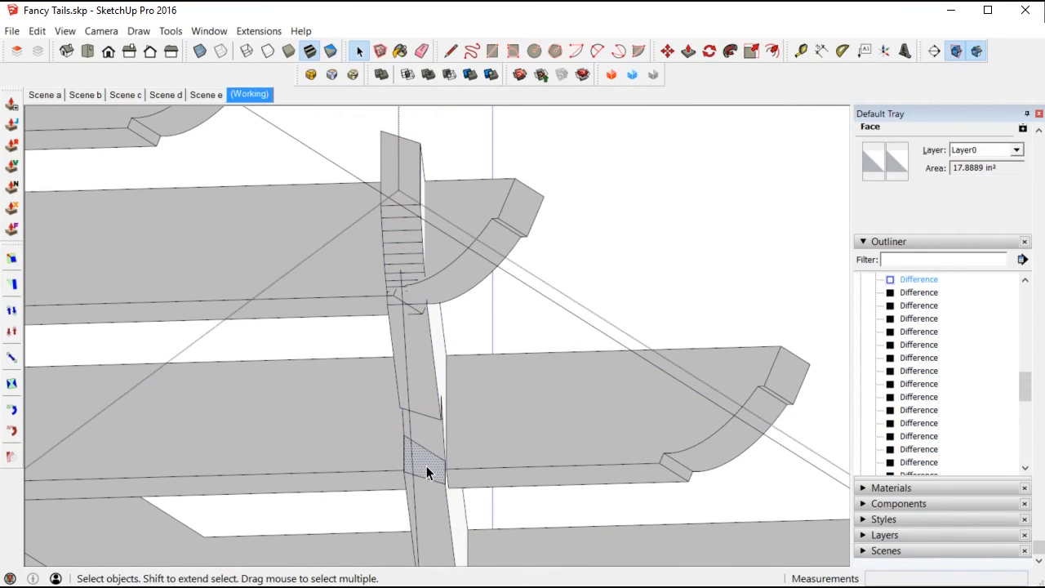
Leave the hip rafter's group and inspect its end where the neighbouring jack rafters pass it
{"action": "key", "text": "c"}
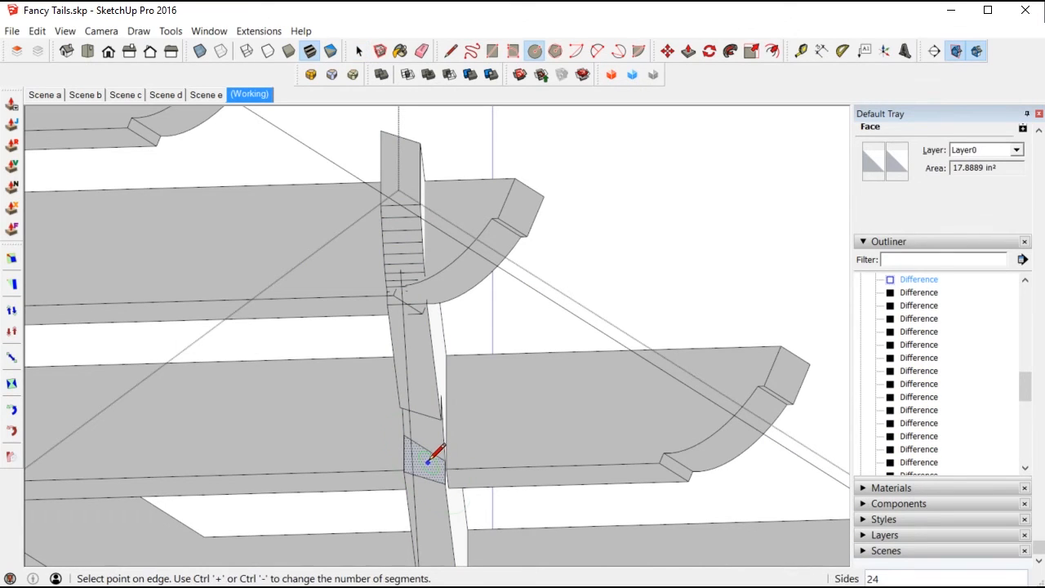
{"action": "left_click", "coordinate": [558, 546]}
{"action": "key", "text": "ctrl+a"}
{"action": "key", "text": "ctrl+t"}
{"action": "key", "text": "h"}
{"action": "key", "text": "space"}
{"action": "scroll", "coordinate": [394, 437], "scroll_direction": "down", "scroll_amount": 2}
{"action": "middle_click_drag", "start_coordinate": [411, 446], "coordinate": [617, 424]}
{"action": "left_click", "coordinate": [397, 553]}
{"action": "key", "text": "h"}
{"action": "middle_click_drag", "start_coordinate": [362, 561], "coordinate": [356, 271]}
{"action": "key", "text": "h"}
{"action": "key", "text": "Escape"}
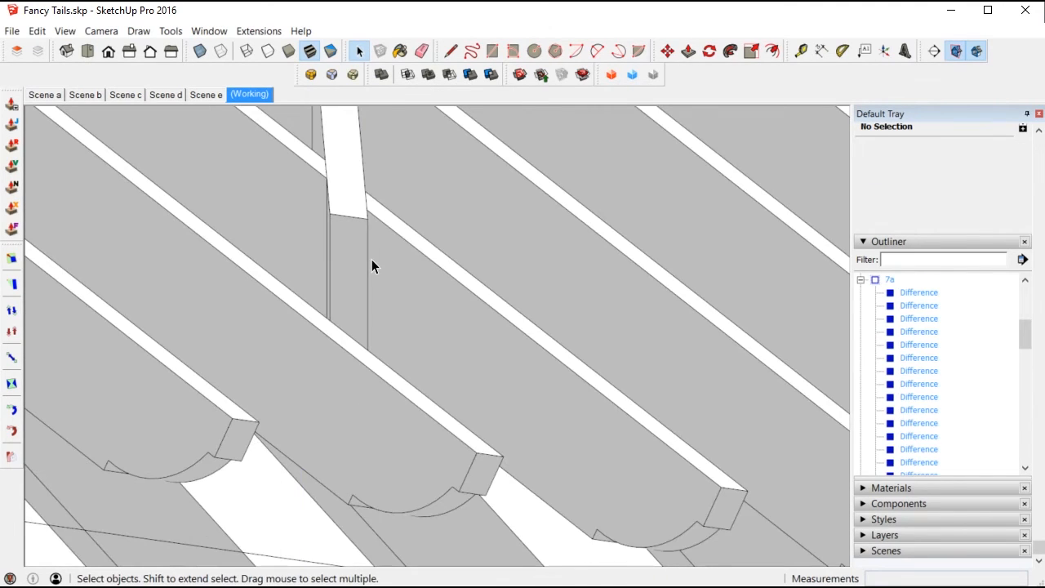
Hide the Roof Plan group beneath the rafters
{"action": "scroll", "coordinate": [370, 327], "scroll_direction": "down", "scroll_amount": 3}
{"action": "middle_click_drag", "start_coordinate": [367, 339], "coordinate": [457, 476]}
{"action": "scroll", "coordinate": [579, 415], "scroll_direction": "down", "scroll_amount": 2}
{"action": "scroll", "coordinate": [595, 446], "scroll_direction": "down", "scroll_amount": 2}
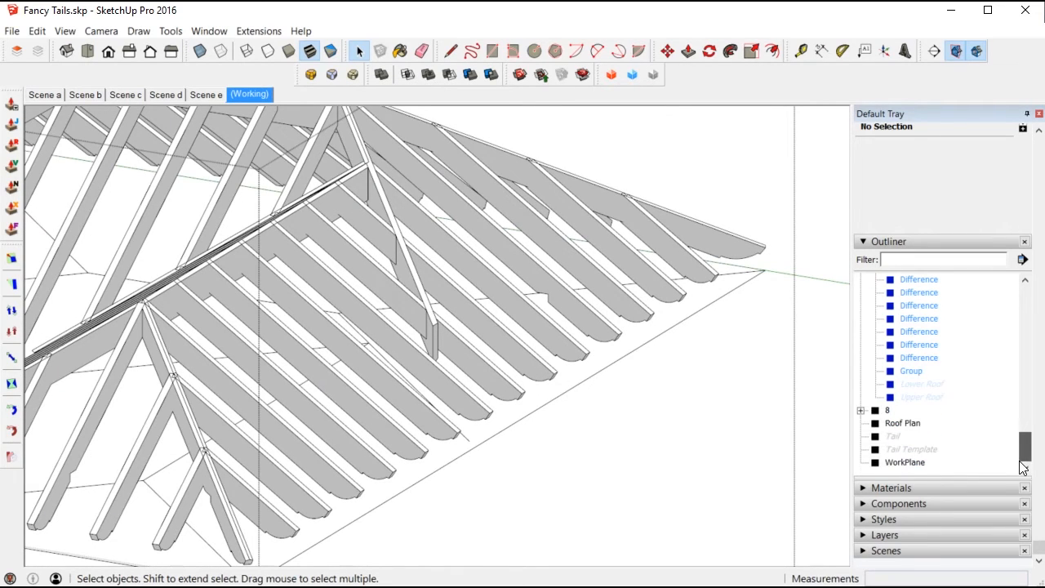
{"action": "left_click", "coordinate": [402, 376]}
{"action": "scroll", "coordinate": [415, 479], "scroll_direction": "down", "scroll_amount": 5}
{"action": "scroll", "coordinate": [408, 465], "scroll_direction": "up", "scroll_amount": 3}
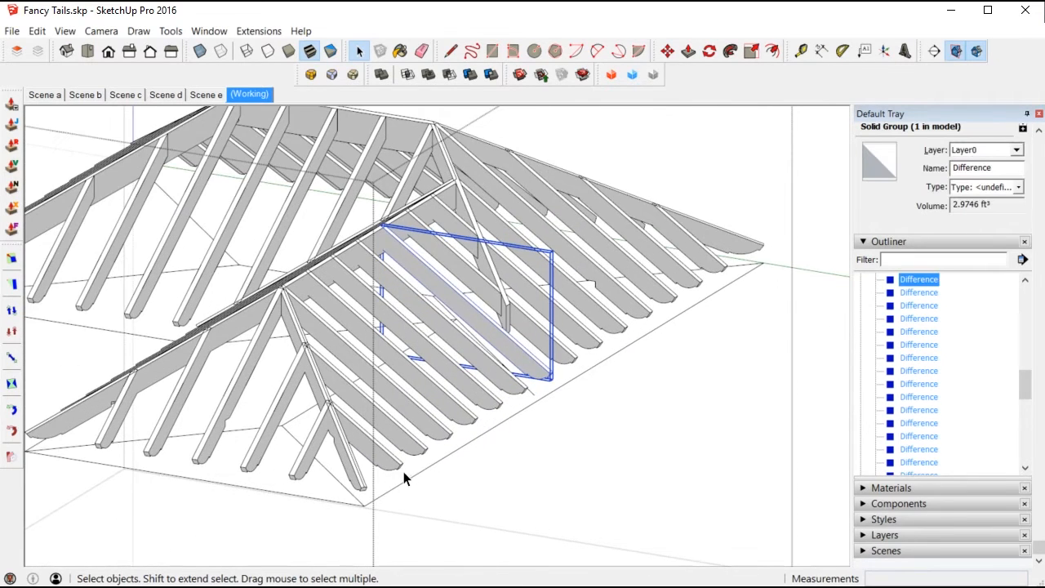
{"action": "left_click", "coordinate": [386, 500]}
{"action": "left_click", "coordinate": [384, 497]}
{"action": "right_click", "coordinate": [432, 193]}
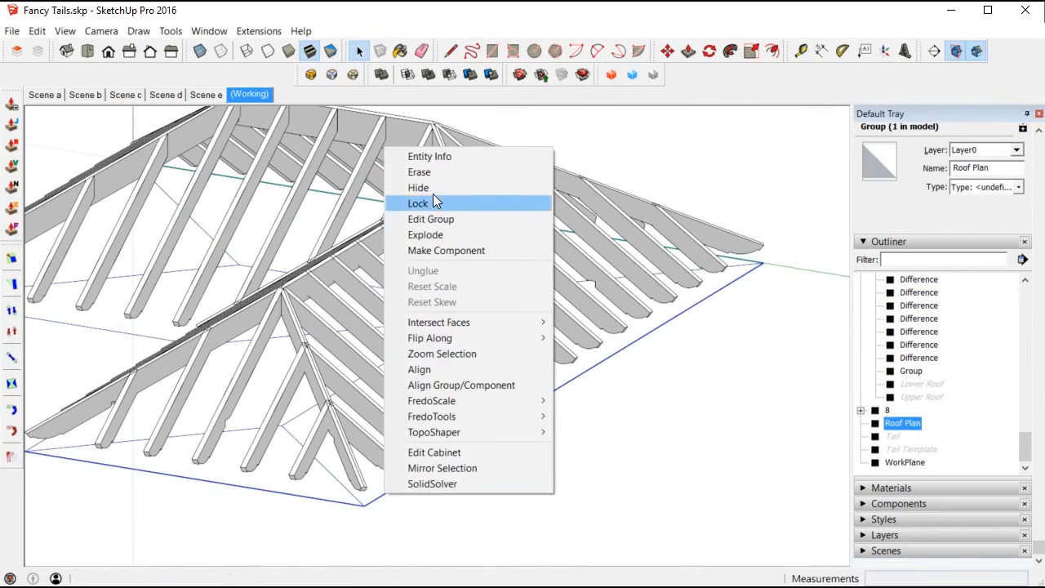
{"action": "left_click", "coordinate": [432, 187]}
Trim the common rafters along the lower wing's ridge with its ridge board, up to the hips at the near end
{"action": "scroll", "coordinate": [478, 294], "scroll_direction": "up", "scroll_amount": 5}
{"action": "middle_click_drag", "start_coordinate": [495, 304], "coordinate": [574, 346]}
{"action": "scroll", "coordinate": [359, 143], "scroll_direction": "up", "scroll_amount": 3}
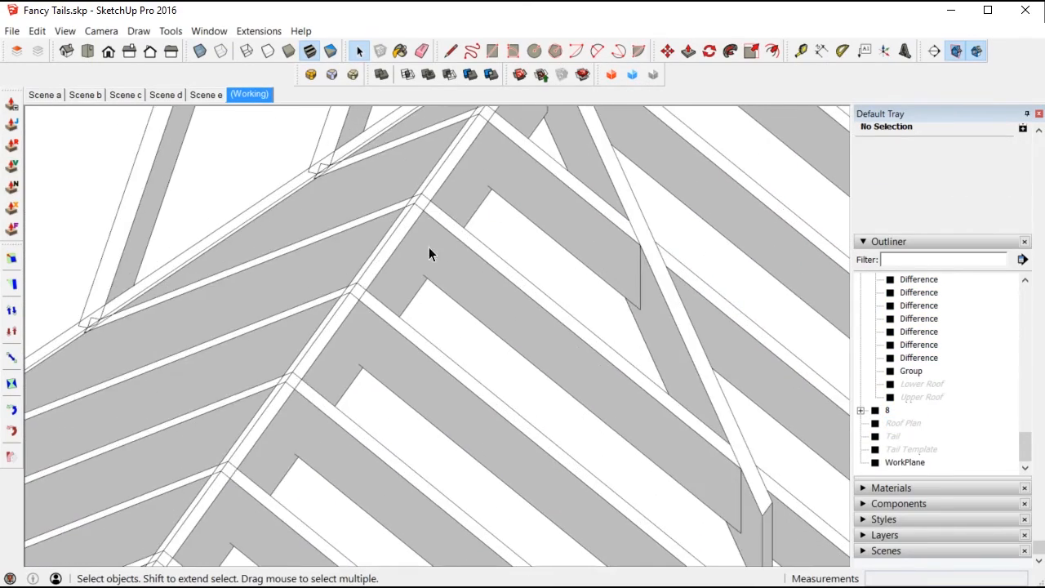
{"action": "scroll", "coordinate": [449, 415], "scroll_direction": "down", "scroll_amount": 2}
{"action": "middle_click_drag", "start_coordinate": [502, 143], "coordinate": [488, 259]}
{"action": "left_click", "coordinate": [531, 316]}
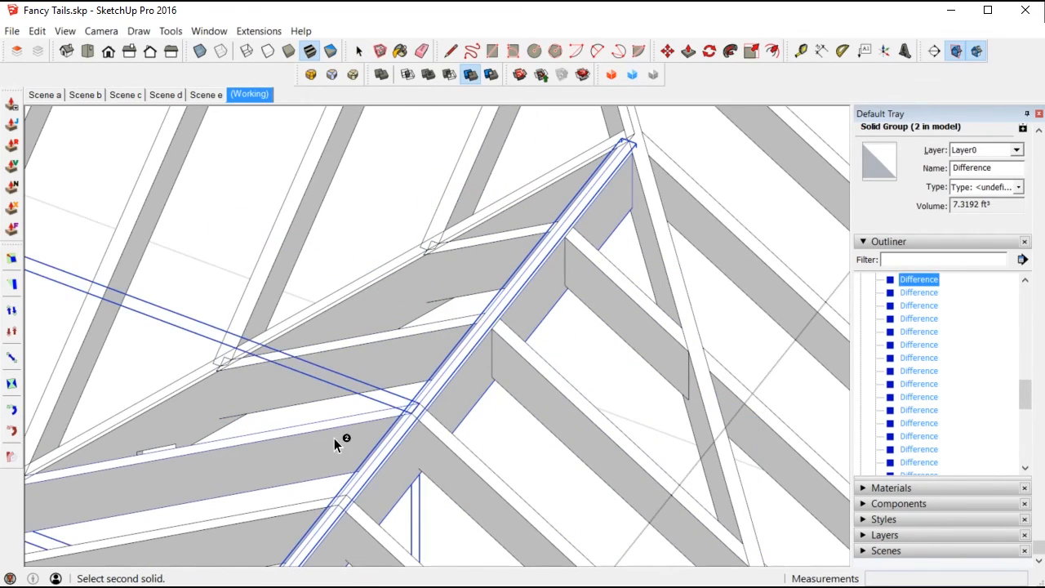
{"action": "middle_click_drag", "start_coordinate": [443, 463], "coordinate": [499, 393]}
{"action": "middle_click_drag", "start_coordinate": [419, 500], "coordinate": [537, 374]}
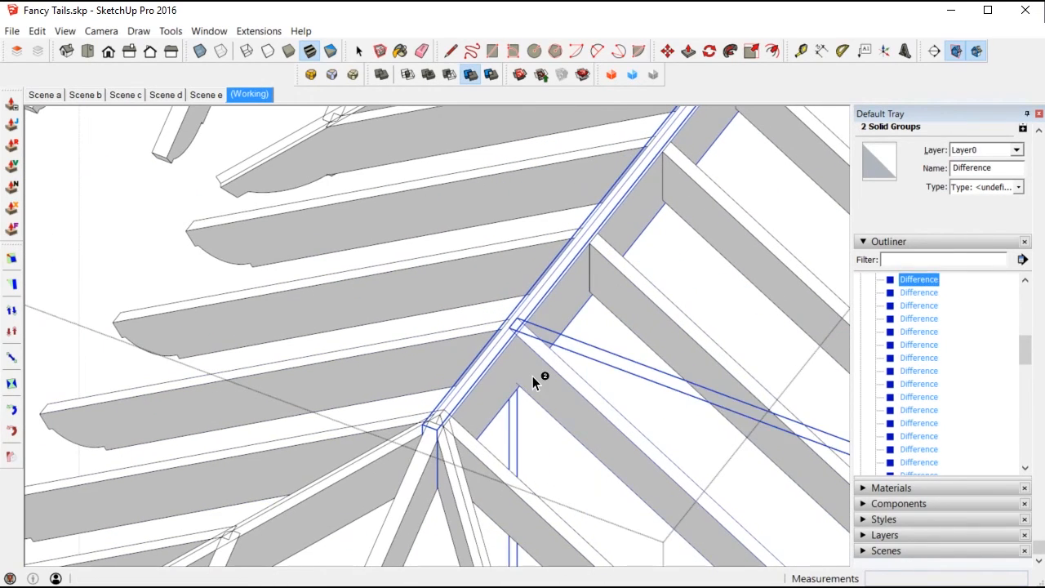
{"action": "left_click", "coordinate": [472, 471]}
{"action": "middle_click_drag", "start_coordinate": [471, 471], "coordinate": [469, 369]}
Trim the rafters meeting one of the two hips at the near end of the lower wing's ridge with that hip rafter
{"action": "left_click", "coordinate": [414, 342]}
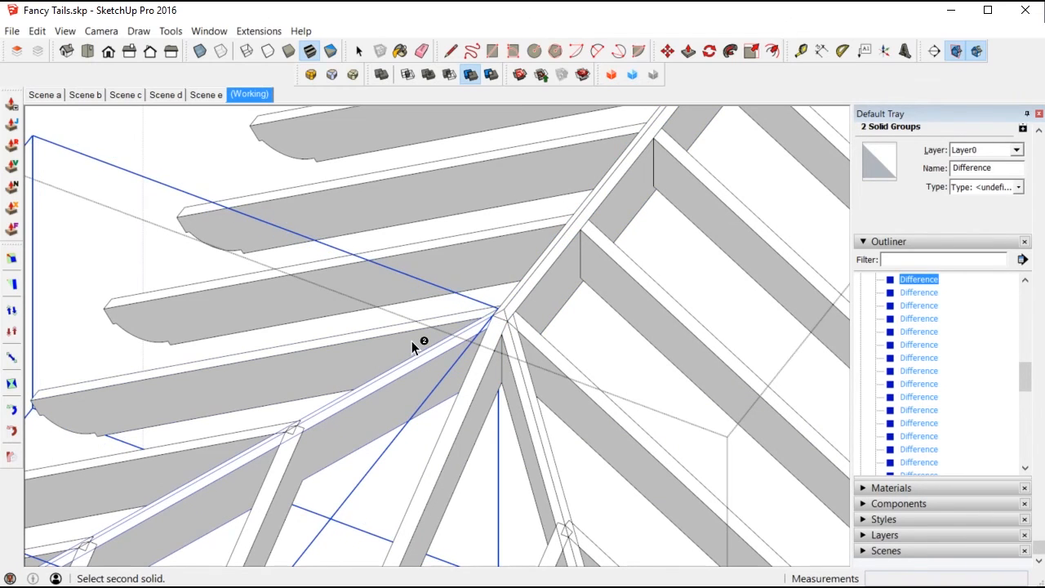
{"action": "left_click", "coordinate": [525, 398]}
{"action": "left_click", "coordinate": [565, 385]}
{"action": "middle_click_drag", "start_coordinate": [547, 371], "coordinate": [566, 423]}
{"action": "scroll", "coordinate": [566, 423], "scroll_direction": "up", "scroll_amount": 5}
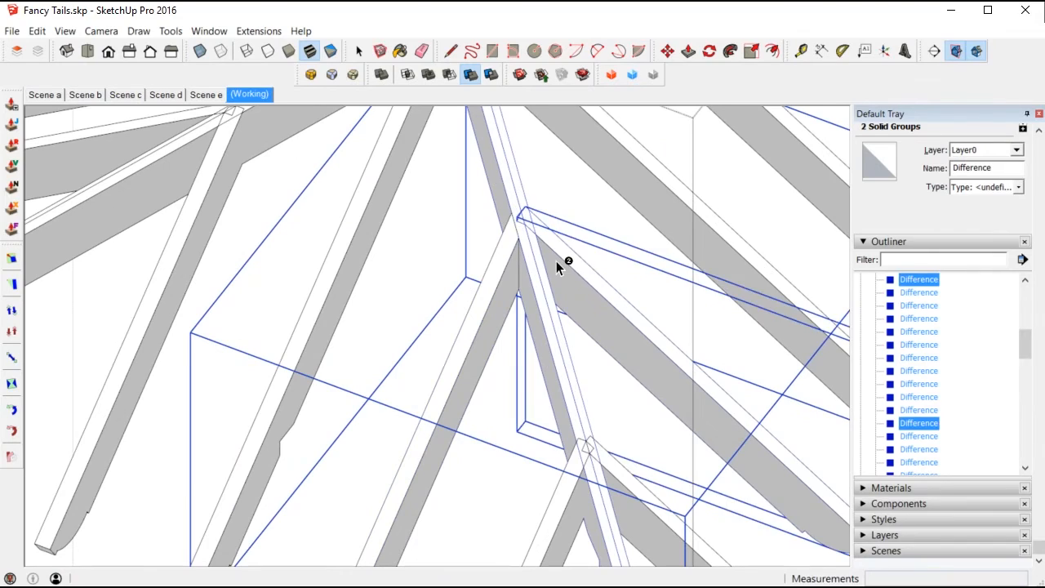
{"action": "middle_click_drag", "start_coordinate": [611, 486], "coordinate": [417, 211]}
{"action": "left_click", "coordinate": [417, 211]}
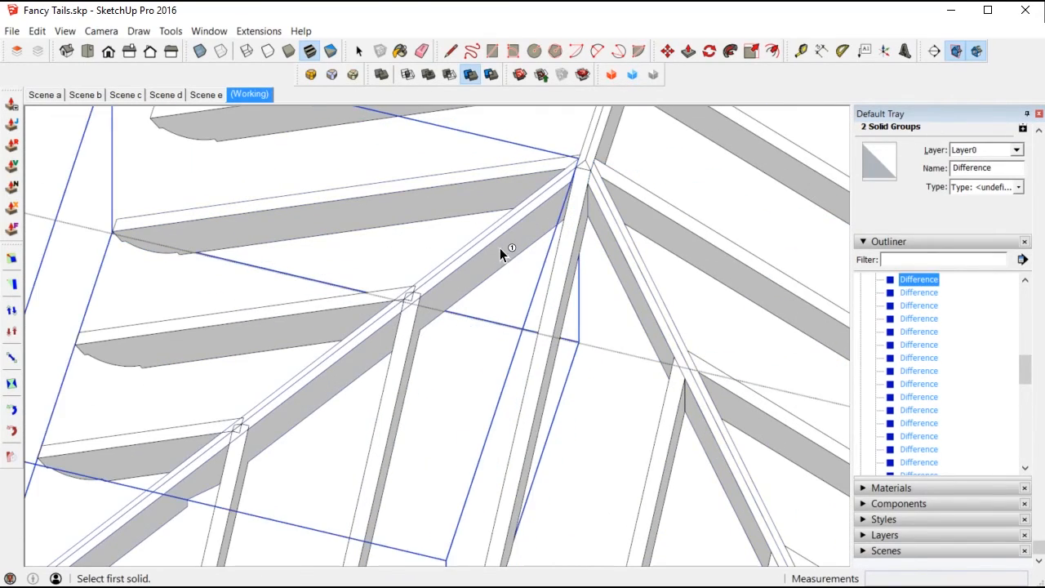
Trim the jack rafters running into the other hip at the same ridge end with that hip rafter
{"action": "scroll", "coordinate": [421, 302], "scroll_direction": "up", "scroll_amount": 2}
{"action": "left_click", "coordinate": [330, 315]}
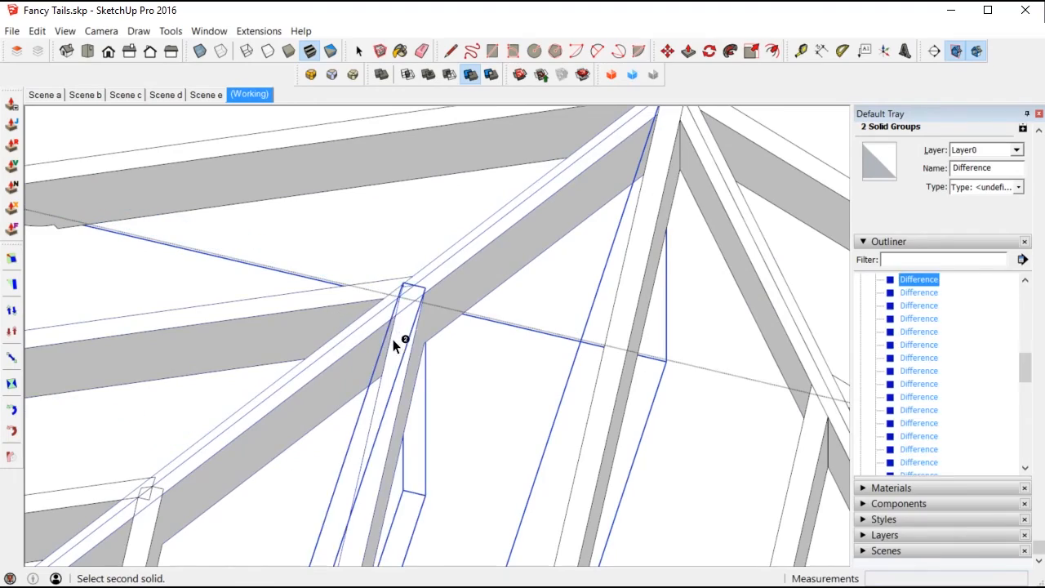
{"action": "left_click", "coordinate": [394, 343]}
{"action": "middle_click_drag", "start_coordinate": [233, 430], "coordinate": [507, 323], "text": "shift"}
{"action": "left_click", "coordinate": [343, 423]}
{"action": "left_click", "coordinate": [412, 445]}
{"action": "middle_click_drag", "start_coordinate": [400, 448], "coordinate": [373, 563], "text": "shift"}
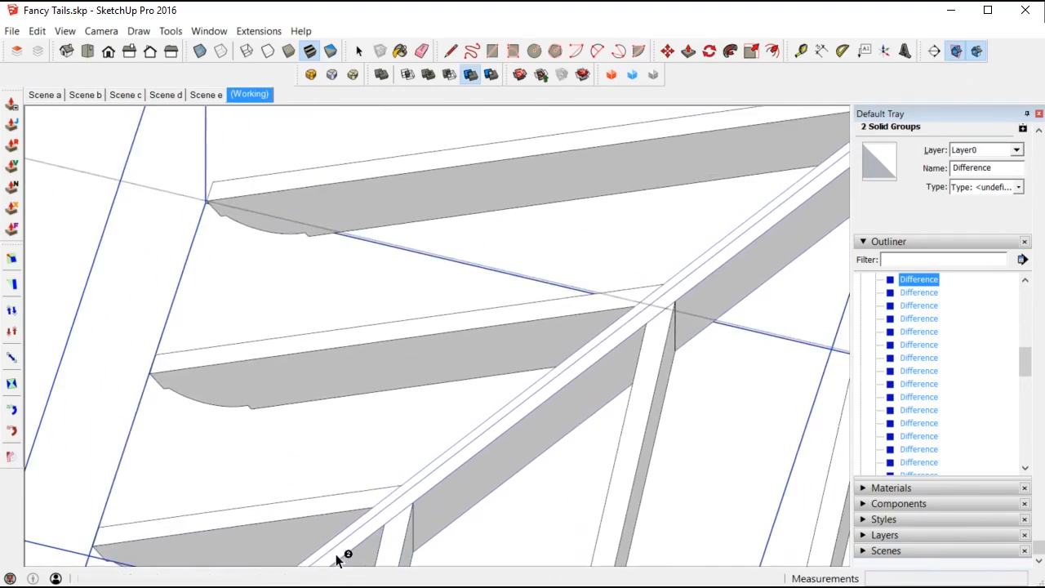
{"action": "scroll", "coordinate": [243, 539], "scroll_direction": "down", "scroll_amount": 3}
{"action": "scroll", "coordinate": [298, 326], "scroll_direction": "down", "scroll_amount": 2}
{"action": "key", "text": "space"}
Trim the jack rafters meeting the hip that runs to the outer corner where the two wings join
{"action": "scroll", "coordinate": [364, 433], "scroll_direction": "down", "scroll_amount": 4}
{"action": "scroll", "coordinate": [536, 397], "scroll_direction": "up", "scroll_amount": 5}
{"action": "middle_click_drag", "start_coordinate": [513, 275], "coordinate": [576, 278], "text": "shift"}
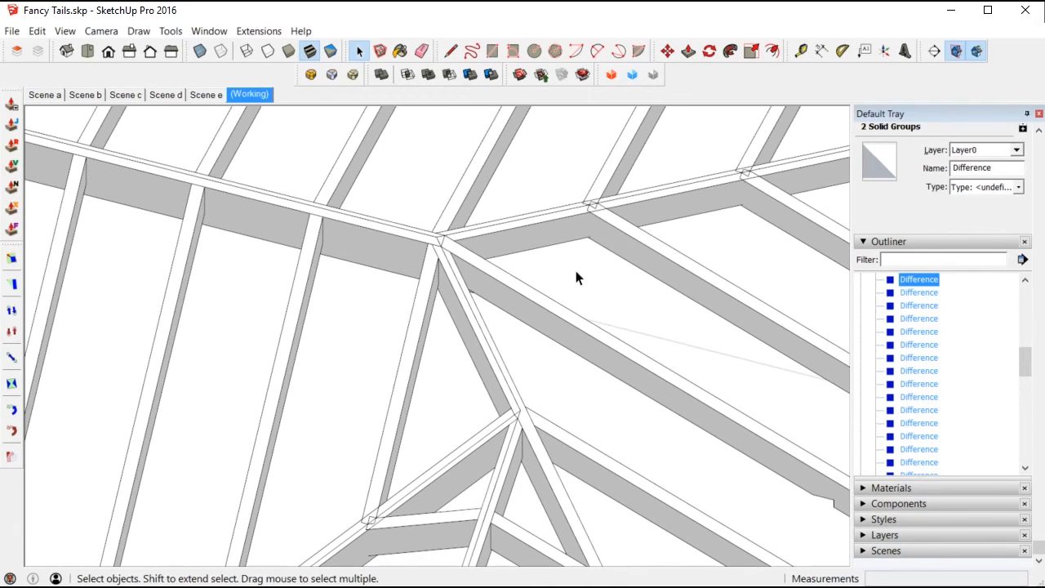
{"action": "left_click", "coordinate": [548, 233]}
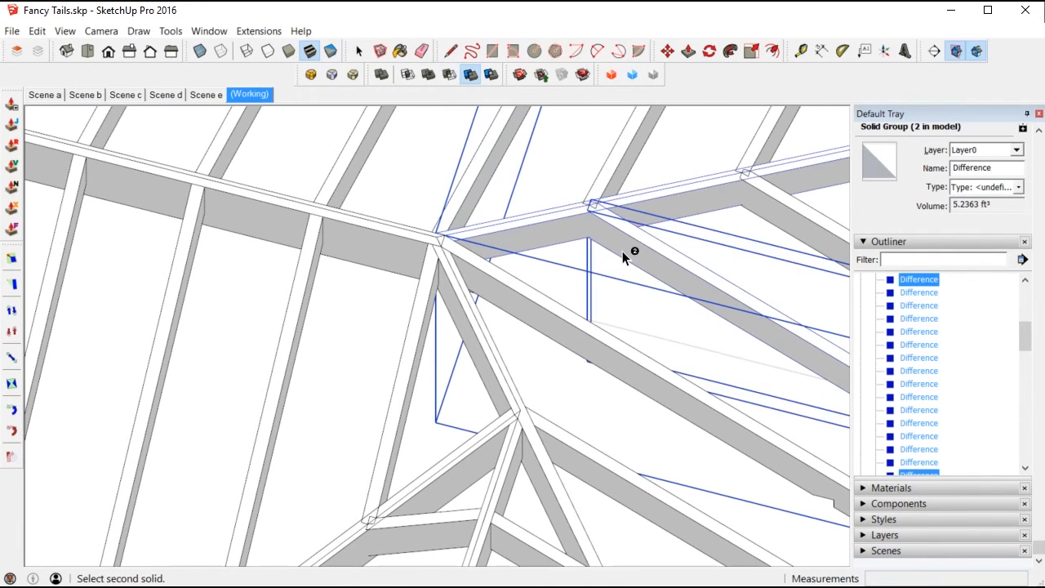
{"action": "middle_click_drag", "start_coordinate": [612, 175], "coordinate": [535, 300]}
{"action": "middle_click_drag", "start_coordinate": [691, 260], "coordinate": [292, 33]}
{"action": "left_click", "coordinate": [418, 249]}
{"action": "key", "text": "space"}
Select the hip rafters, valley rafter and ridge boards of both wings and combine them into one group
{"action": "scroll", "coordinate": [418, 249], "scroll_direction": "down", "scroll_amount": 3}
{"action": "scroll", "coordinate": [334, 483], "scroll_direction": "down", "scroll_amount": 1}
{"action": "scroll", "coordinate": [383, 261], "scroll_direction": "up", "scroll_amount": 1}
{"action": "left_click", "coordinate": [383, 263]}
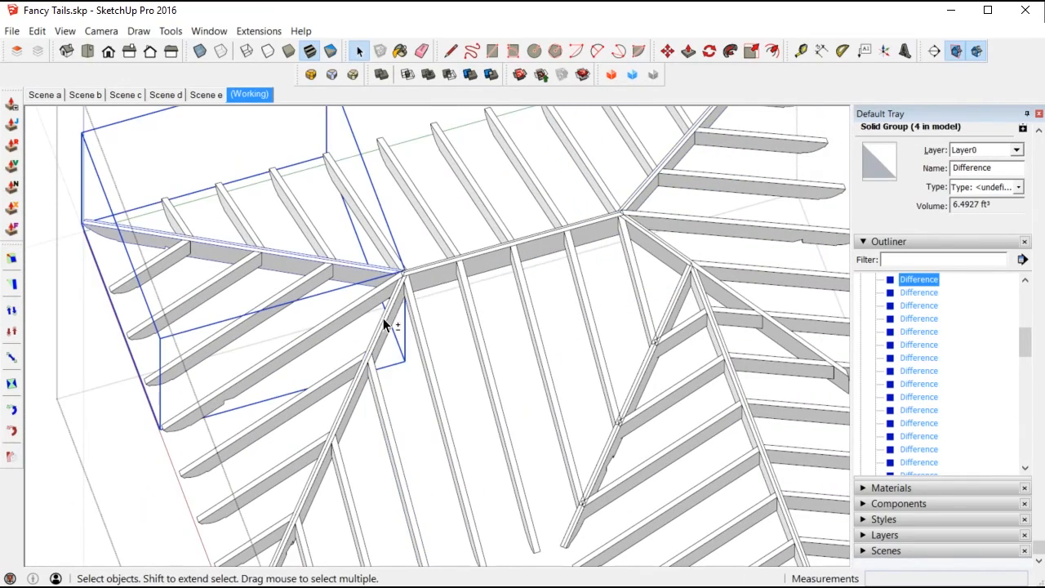
{"action": "left_click", "coordinate": [383, 318], "text": "shift"}
{"action": "left_click", "coordinate": [531, 250], "text": "shift"}
{"action": "left_click", "coordinate": [702, 289], "text": "shift"}
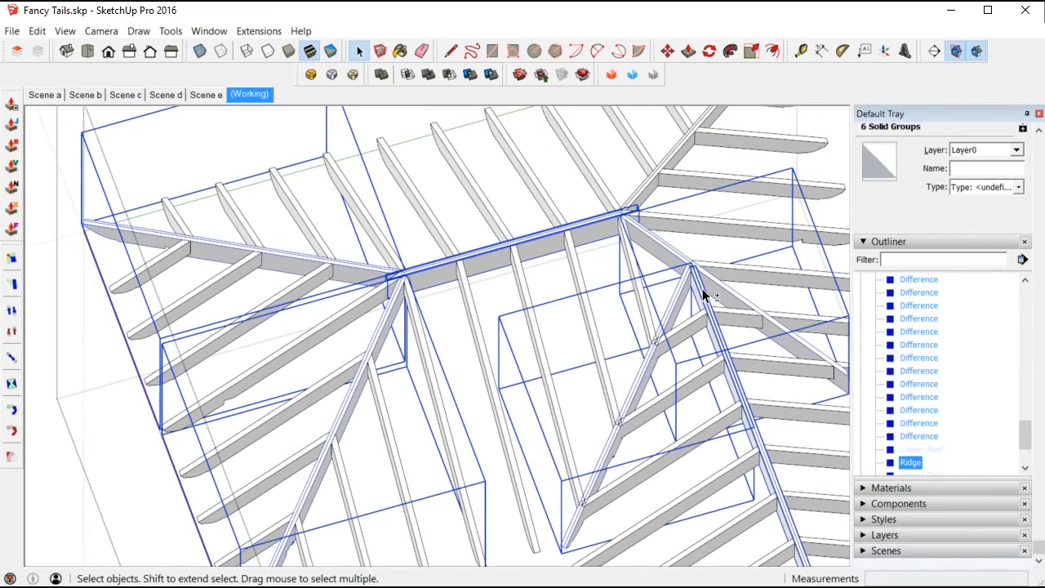
{"action": "left_click", "coordinate": [644, 190], "text": "shift"}
{"action": "scroll", "coordinate": [483, 330], "scroll_direction": "down", "scroll_amount": 1}
{"action": "scroll", "coordinate": [682, 513], "scroll_direction": "up", "scroll_amount": 3}
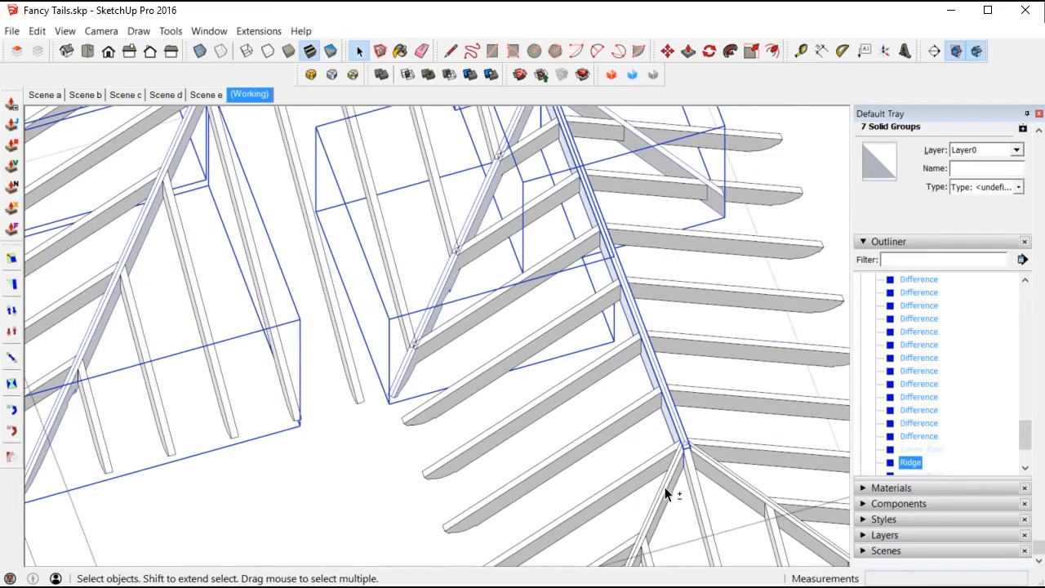
{"action": "right_click", "coordinate": [727, 482]}
{"action": "left_click", "coordinate": [768, 264]}
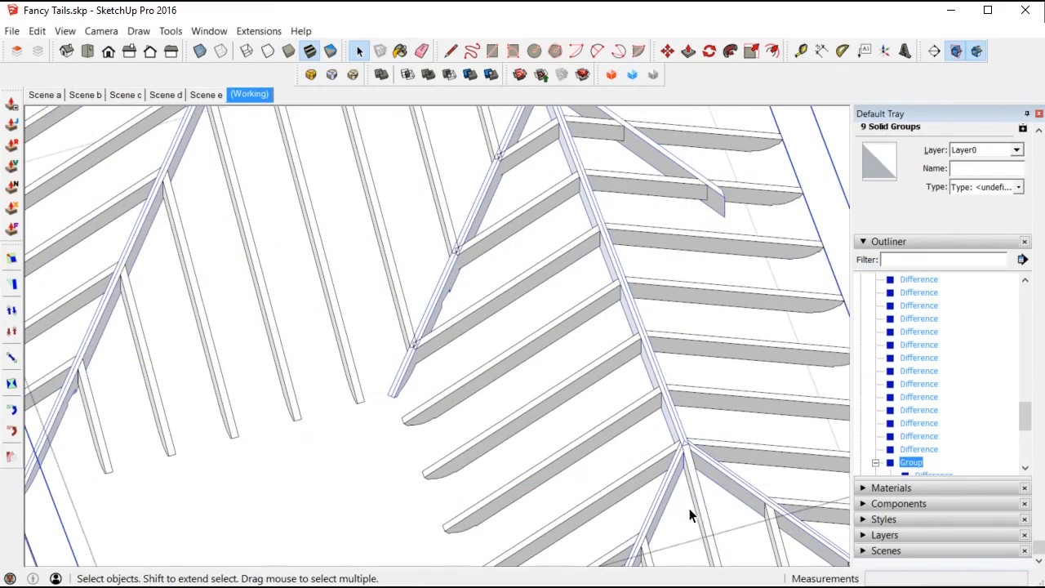
Hide the hip and ridge group and check the exposed rafter ends for missing cuts, especially along the valley
{"action": "right_click", "coordinate": [685, 440]}
{"action": "left_click", "coordinate": [724, 471]}
{"action": "scroll", "coordinate": [518, 289], "scroll_direction": "down", "scroll_amount": 5}
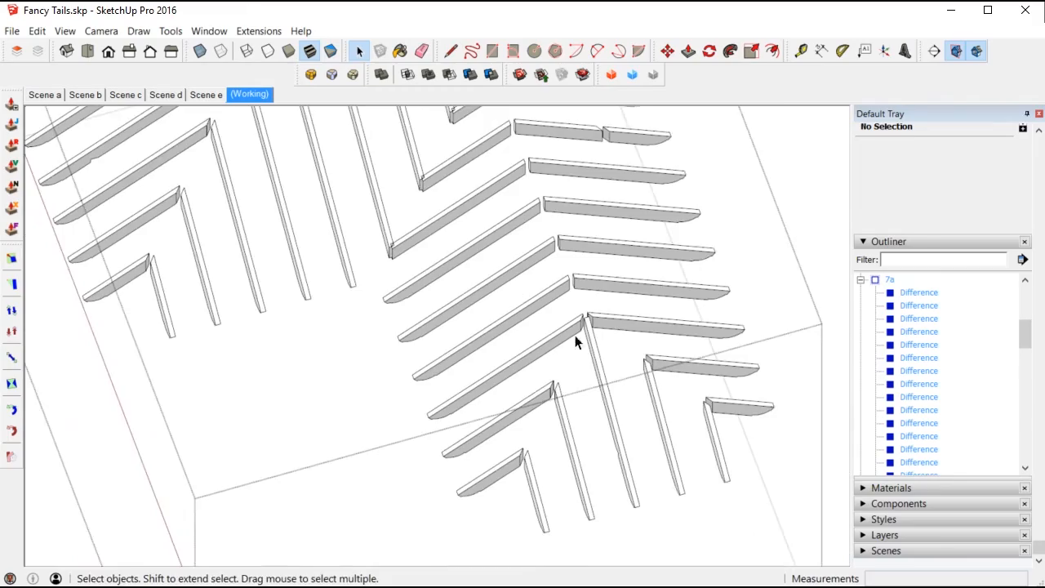
{"action": "scroll", "coordinate": [637, 516], "scroll_direction": "up", "scroll_amount": 3}
{"action": "middle_click_drag", "start_coordinate": [638, 517], "coordinate": [531, 314]}
{"action": "scroll", "coordinate": [683, 273], "scroll_direction": "up", "scroll_amount": 5}
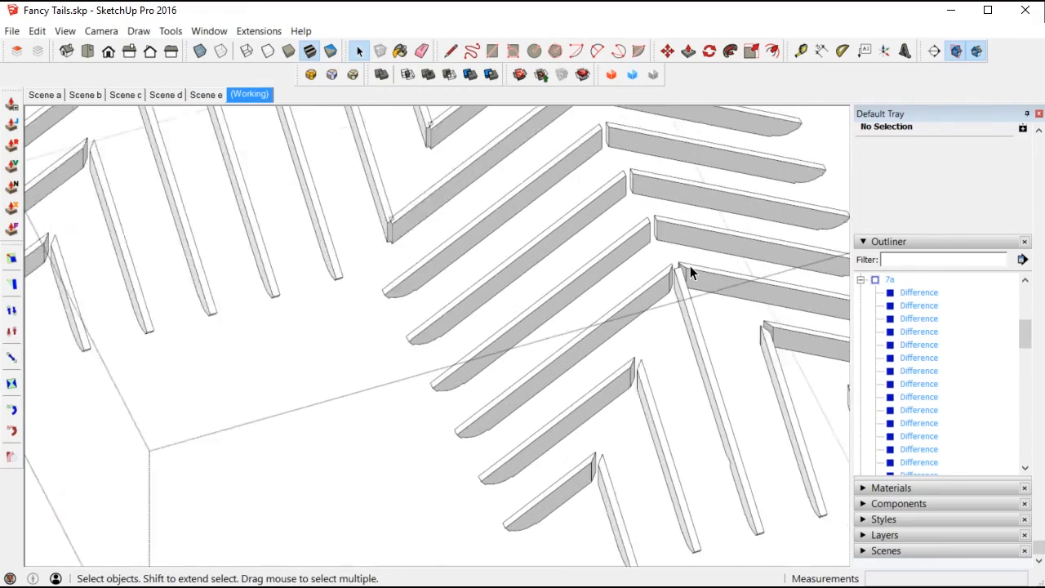
{"action": "middle_click_drag", "start_coordinate": [684, 273], "coordinate": [617, 512]}
{"action": "scroll", "coordinate": [618, 331], "scroll_direction": "down", "scroll_amount": 2}
{"action": "scroll", "coordinate": [619, 337], "scroll_direction": "down", "scroll_amount": 1}
{"action": "scroll", "coordinate": [370, 409], "scroll_direction": "up", "scroll_amount": 2}
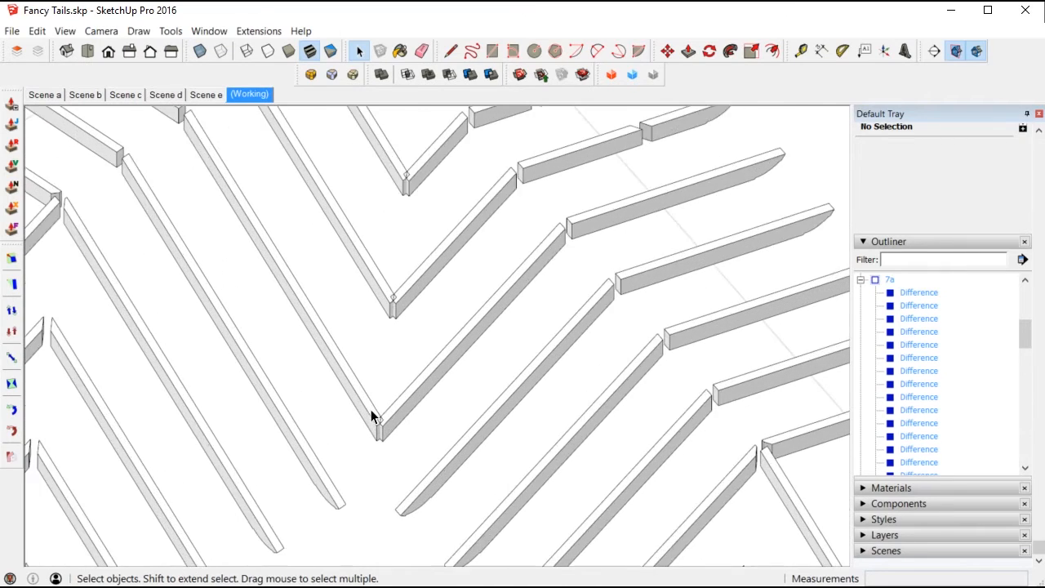
{"action": "scroll", "coordinate": [375, 408], "scroll_direction": "down", "scroll_amount": 1}
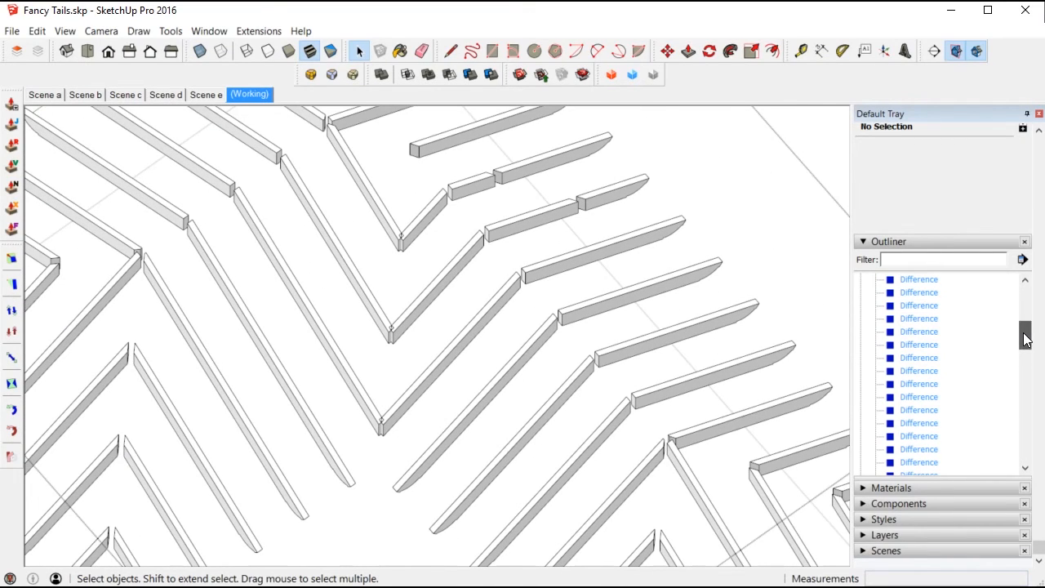
Explode the hidden group of hips, valley and ridges back into separate solids
{"action": "left_click_drag", "start_coordinate": [1022, 415], "coordinate": [1010, 431]}
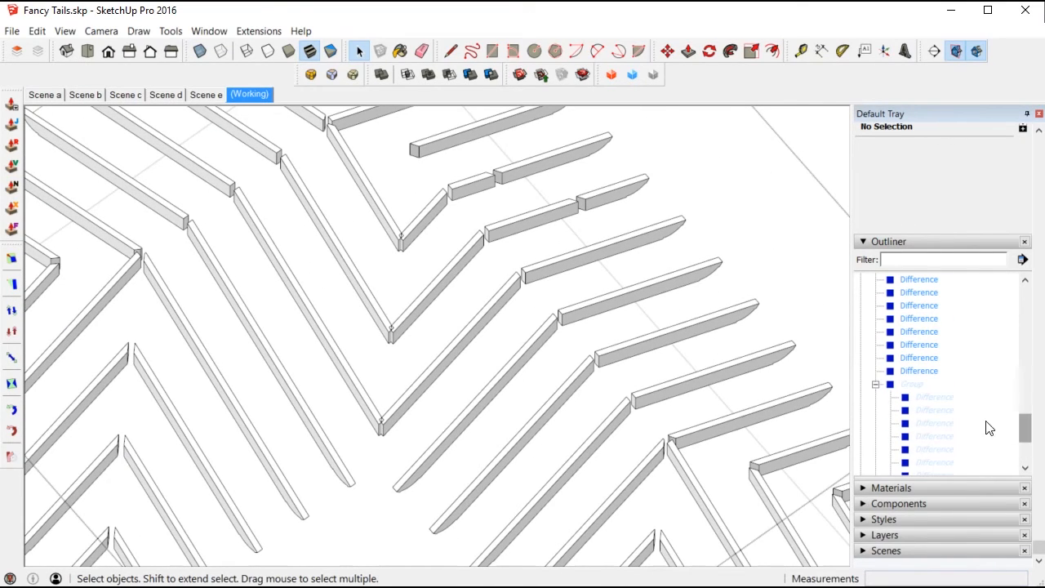
{"action": "right_click", "coordinate": [906, 385]}
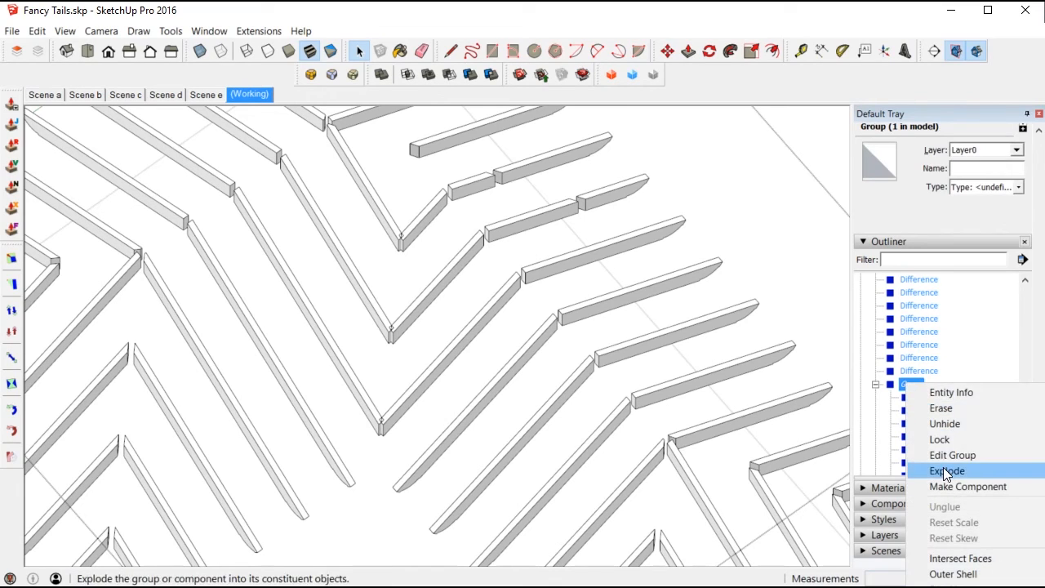
{"action": "left_click", "coordinate": [947, 471]}
Trim the untrimmed rafters that run into the valley rafter, using the valley rafter as the cutting solid
{"action": "left_click", "coordinate": [383, 392]}
{"action": "middle_click_drag", "start_coordinate": [385, 392], "coordinate": [581, 431]}
{"action": "left_click", "coordinate": [471, 75]}
{"action": "scroll", "coordinate": [576, 482], "scroll_direction": "up", "scroll_amount": 6}
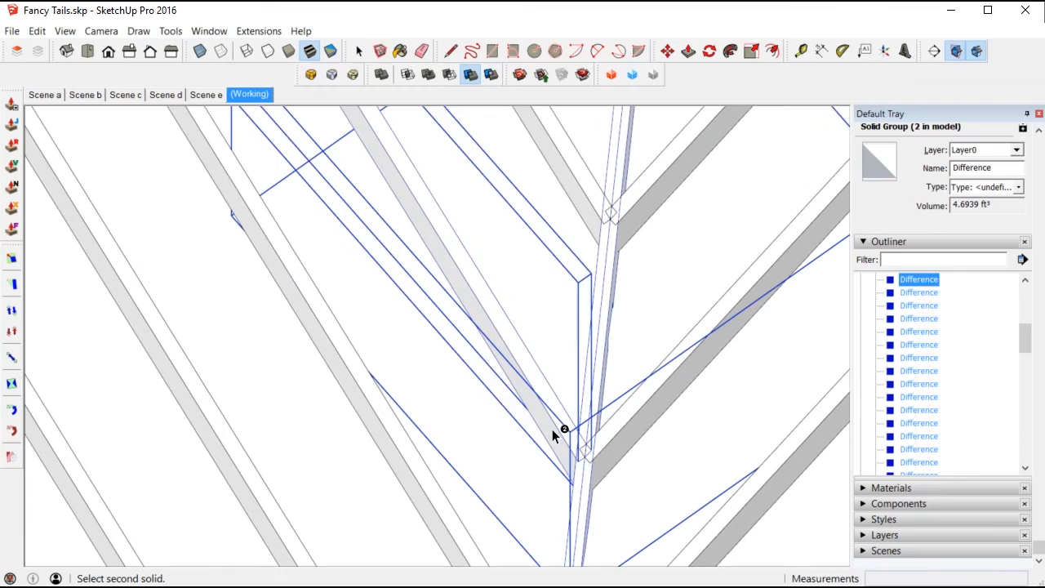
{"action": "scroll", "coordinate": [626, 210], "scroll_direction": "down", "scroll_amount": 5}
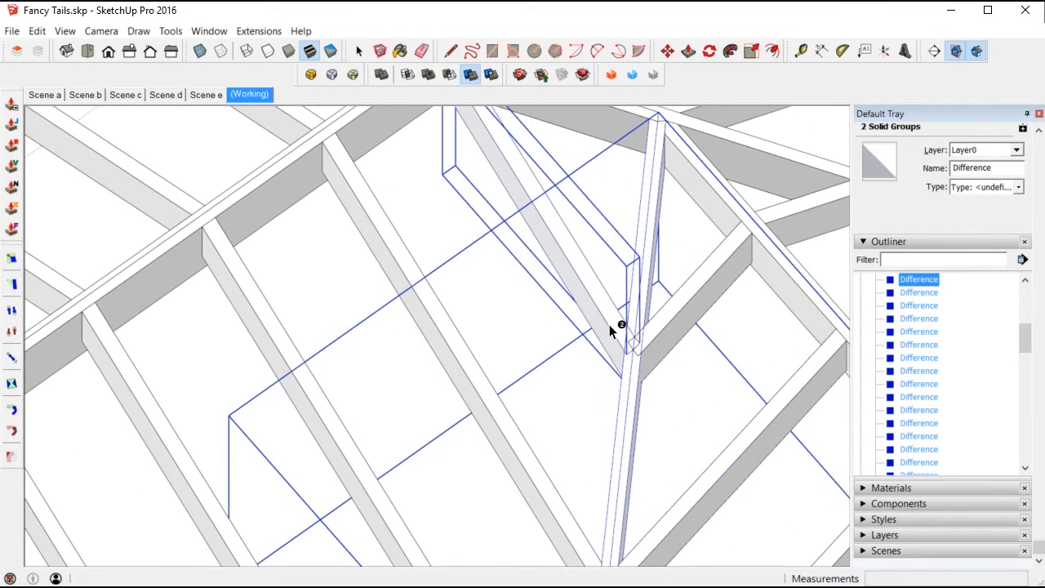
{"action": "middle_click_drag", "start_coordinate": [642, 351], "coordinate": [561, 221]}
Select the hip rafters and ridge boards of both wings again and combine them into one group
{"action": "scroll", "coordinate": [561, 221], "scroll_direction": "down", "scroll_amount": 2}
{"action": "middle_click_drag", "start_coordinate": [515, 336], "coordinate": [597, 540], "text": "shift"}
{"action": "scroll", "coordinate": [560, 282], "scroll_direction": "down", "scroll_amount": 2}
{"action": "middle_click_drag", "start_coordinate": [485, 452], "coordinate": [488, 482]}
{"action": "left_click", "coordinate": [489, 482]}
{"action": "left_click", "coordinate": [586, 406], "text": "shift"}
{"action": "middle_click_drag", "start_coordinate": [586, 406], "coordinate": [626, 397]}
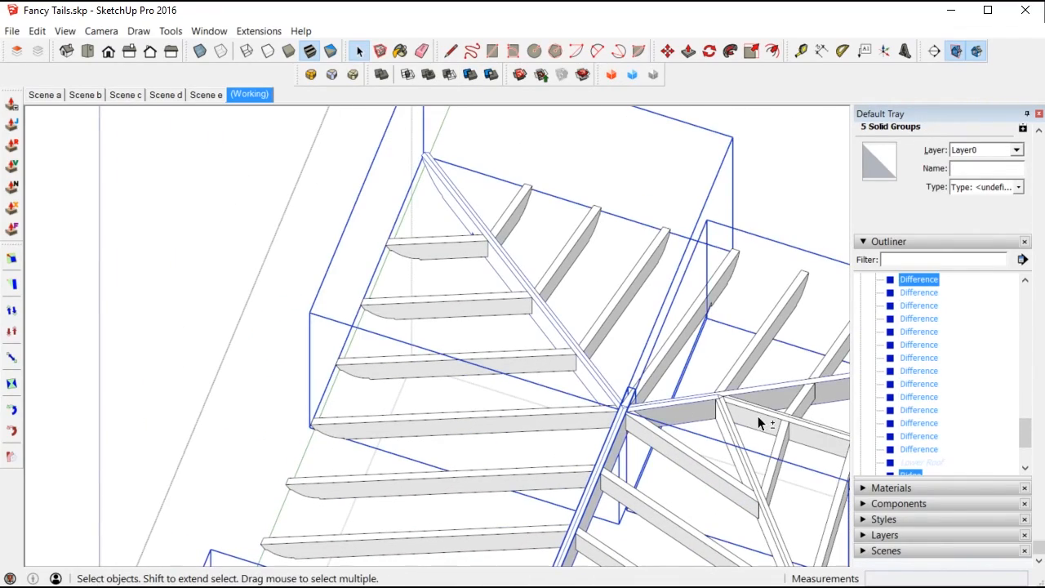
{"action": "middle_click_drag", "start_coordinate": [760, 437], "coordinate": [627, 347]}
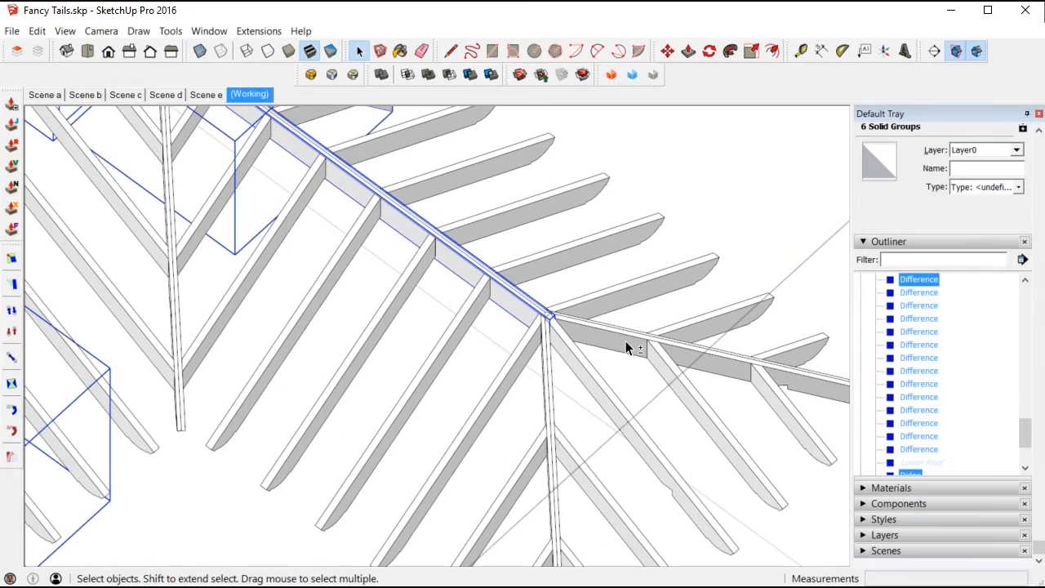
{"action": "left_click", "coordinate": [547, 396], "text": "shift"}
{"action": "right_click", "coordinate": [547, 397]}
{"action": "left_click", "coordinate": [594, 529]}
Hide the new hip and ridge group so that the trimmed rafters stand alone
{"action": "right_click", "coordinate": [604, 333]}
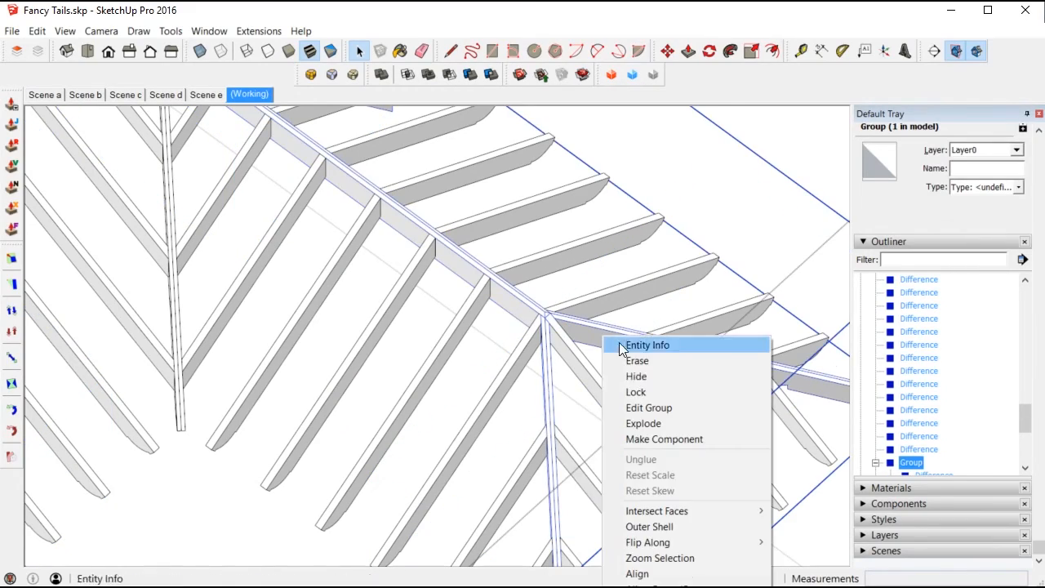
{"action": "left_click", "coordinate": [654, 377]}
{"action": "scroll", "coordinate": [693, 438], "scroll_direction": "down", "scroll_amount": 4}
{"action": "middle_click_drag", "start_coordinate": [667, 464], "coordinate": [661, 432]}
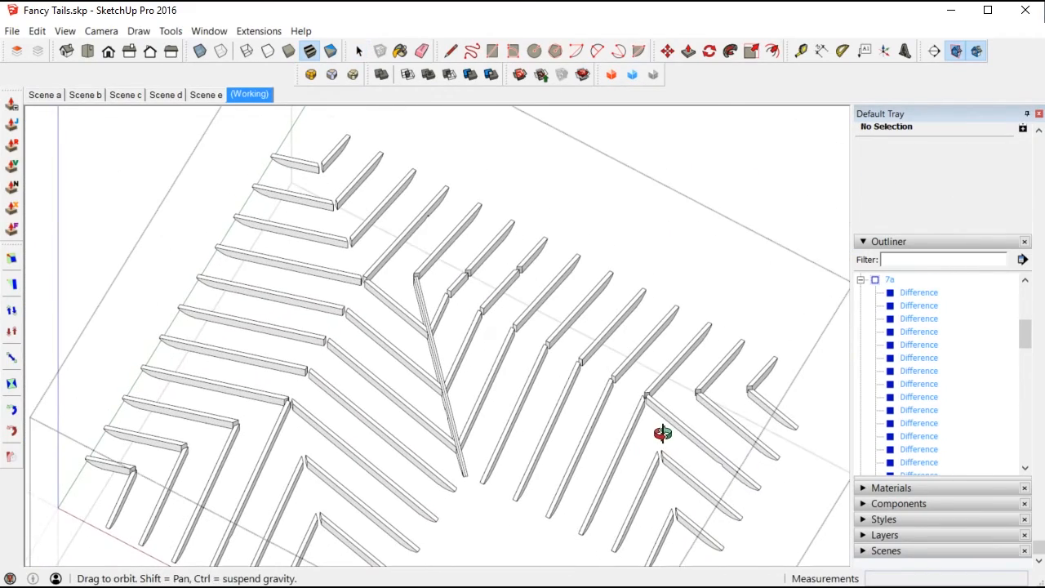
Move the valley rafter left outside into the hidden hip and ridge group
{"action": "left_click", "coordinate": [431, 353]}
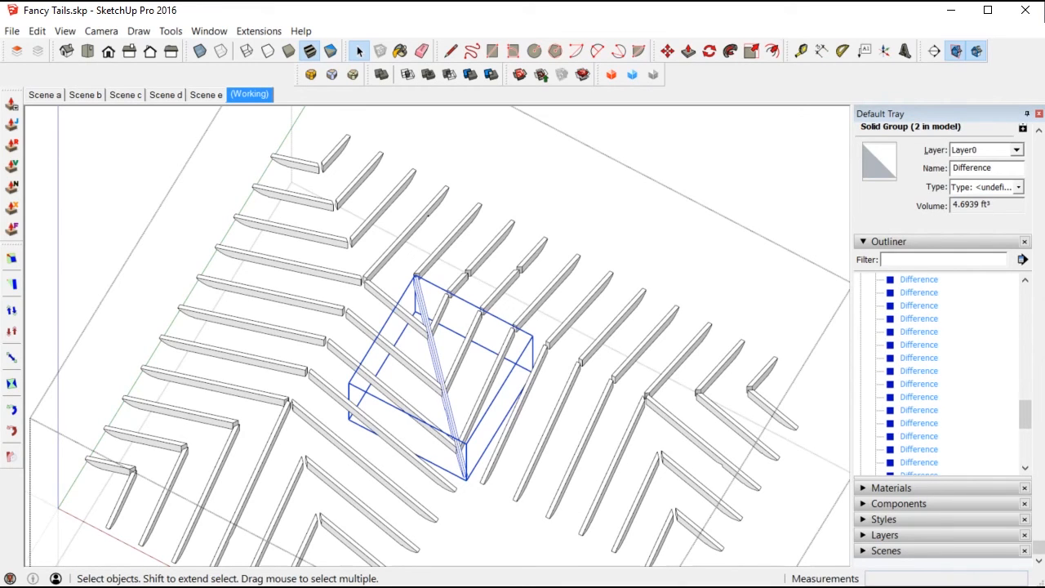
{"action": "left_click_drag", "start_coordinate": [927, 427], "coordinate": [945, 390]}
{"action": "middle_click_drag", "start_coordinate": [485, 360], "coordinate": [563, 376]}
{"action": "scroll", "coordinate": [593, 286], "scroll_direction": "down", "scroll_amount": 2}
{"action": "middle_click_drag", "start_coordinate": [593, 287], "coordinate": [494, 300]}
{"action": "scroll", "coordinate": [409, 427], "scroll_direction": "down", "scroll_amount": 3}
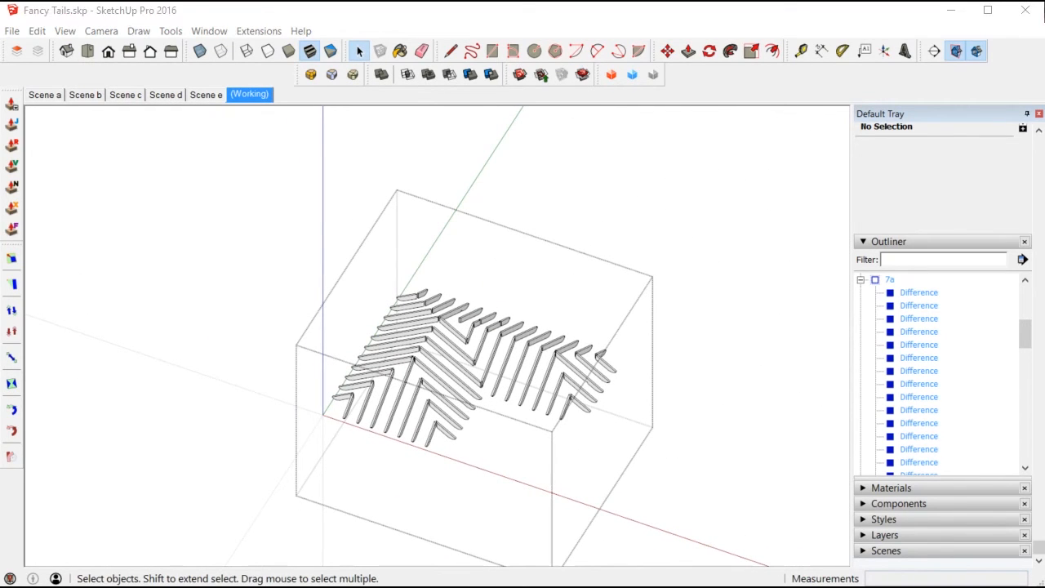
Unhide the hip, valley and ridge group and explode it into its individual solids
{"action": "right_click", "coordinate": [951, 408]}
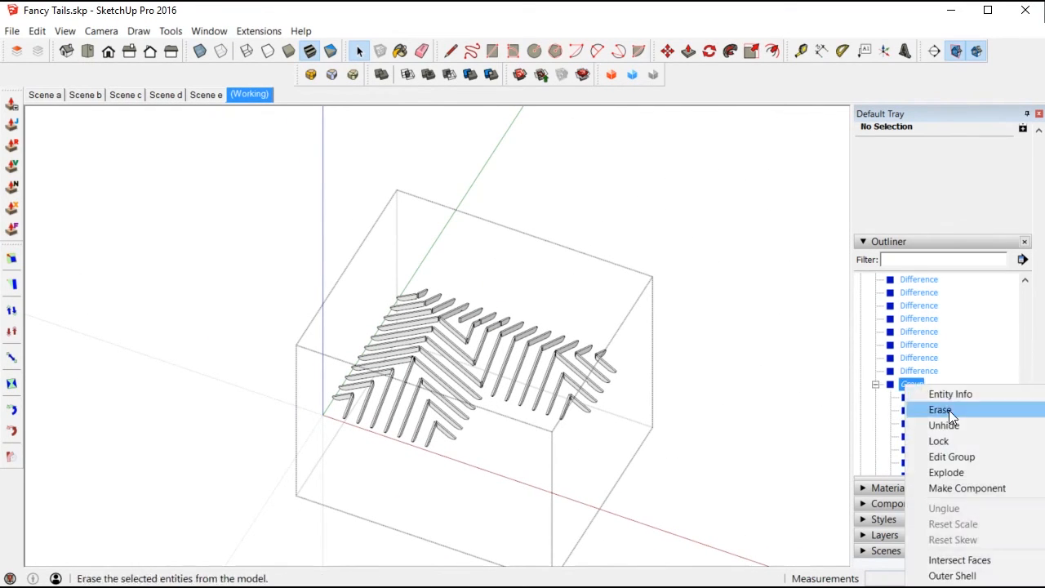
{"action": "left_click", "coordinate": [947, 424]}
{"action": "left_click", "coordinate": [691, 401]}
{"action": "scroll", "coordinate": [442, 368], "scroll_direction": "up", "scroll_amount": 4}
{"action": "middle_click_drag", "start_coordinate": [443, 361], "coordinate": [443, 417]}
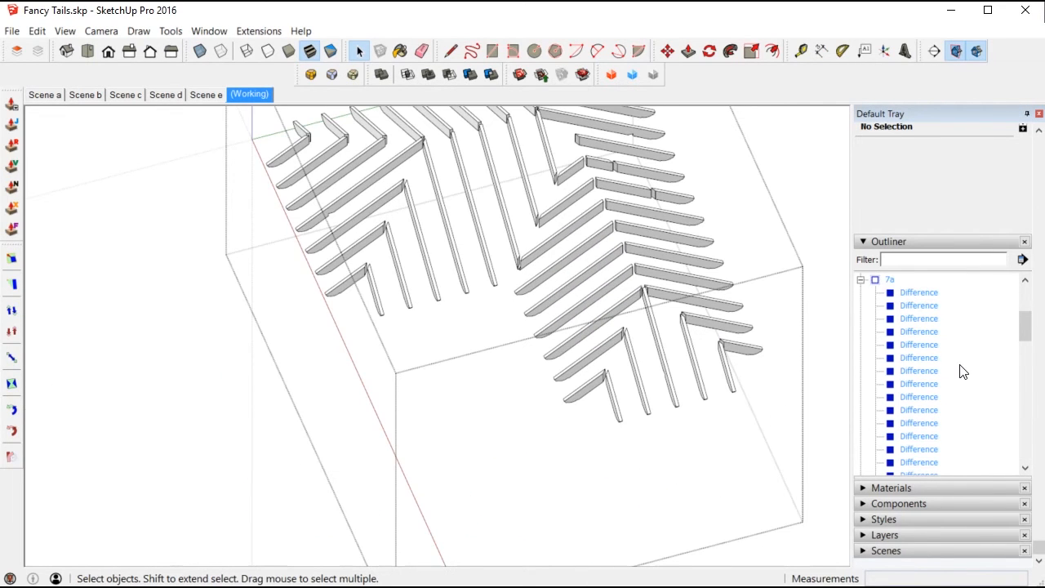
{"action": "left_click", "coordinate": [967, 363]}
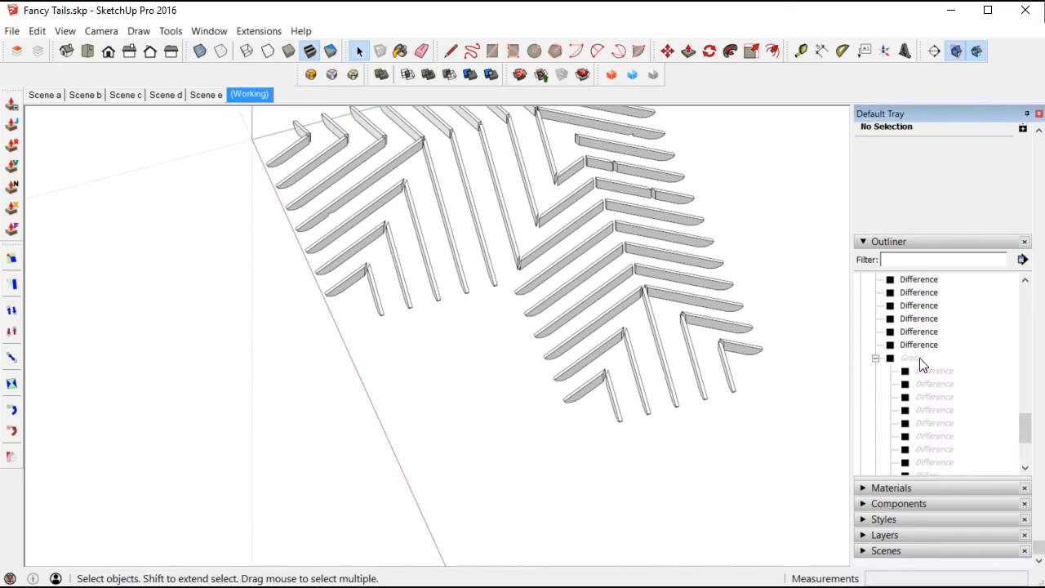
{"action": "right_click", "coordinate": [920, 359]}
{"action": "left_click", "coordinate": [960, 446]}
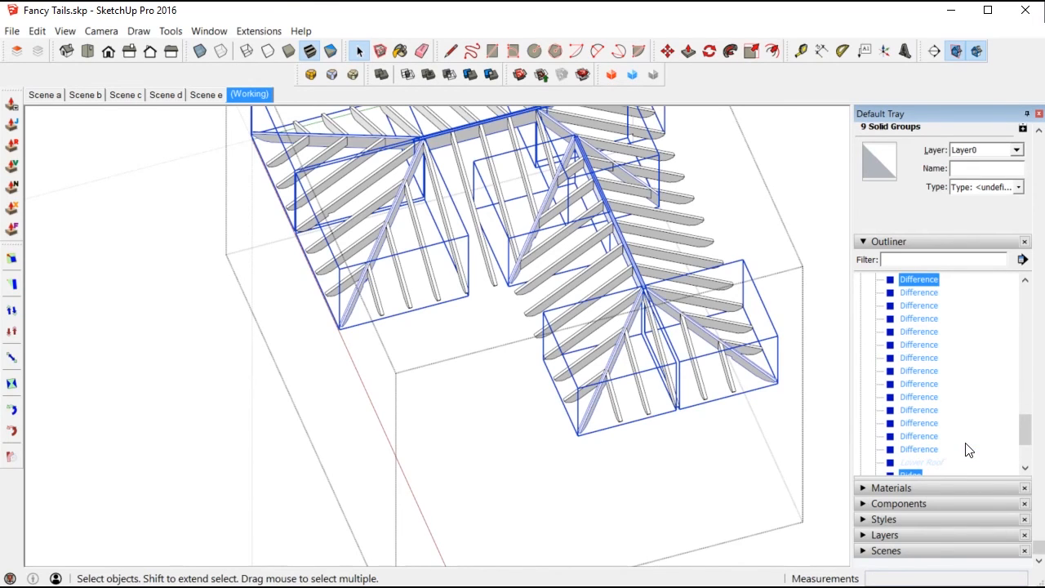
Close the edited group and unhide the walls beneath the rafters
{"action": "left_click", "coordinate": [966, 450]}
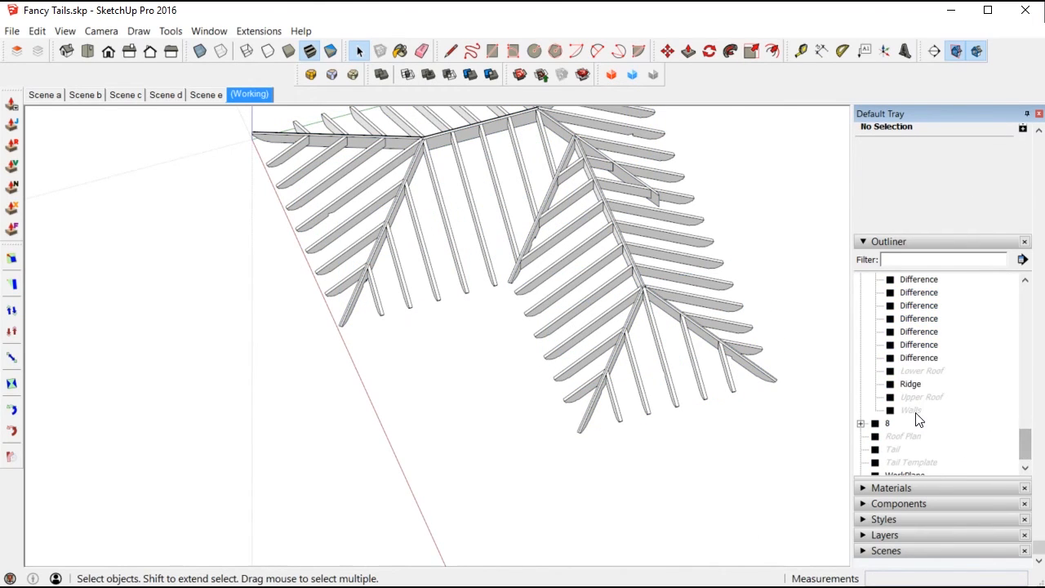
{"action": "right_click", "coordinate": [920, 419]}
{"action": "left_click", "coordinate": [890, 451]}
{"action": "left_click", "coordinate": [735, 479]}
{"action": "scroll", "coordinate": [602, 373], "scroll_direction": "up", "scroll_amount": 5}
Use Trim with the walls as the cutting solid to notch the rafters along the first wall
{"action": "middle_click_drag", "start_coordinate": [602, 373], "coordinate": [626, 372]}
{"action": "left_click", "coordinate": [684, 365]}
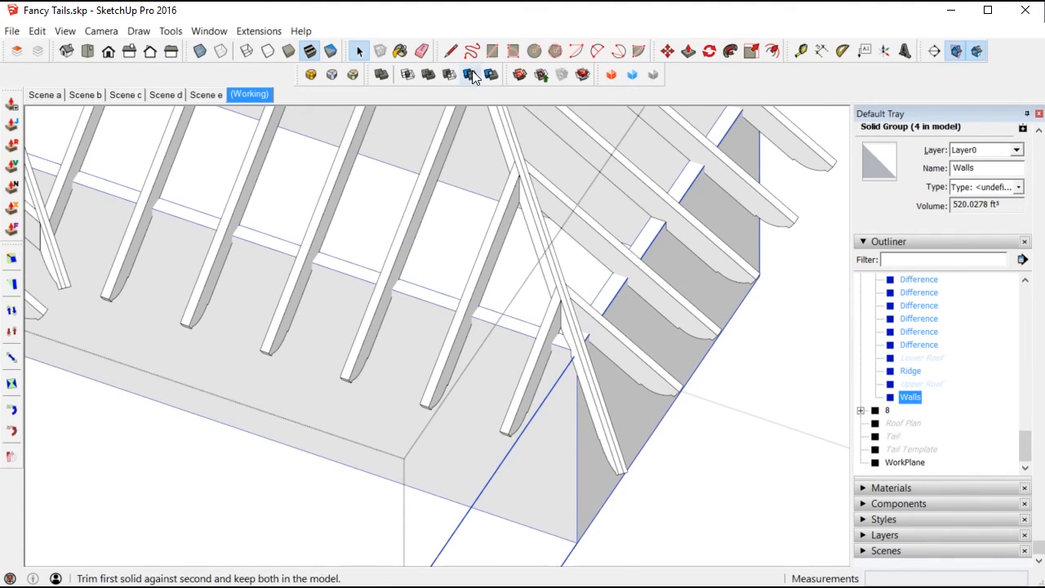
{"action": "left_click", "coordinate": [644, 374]}
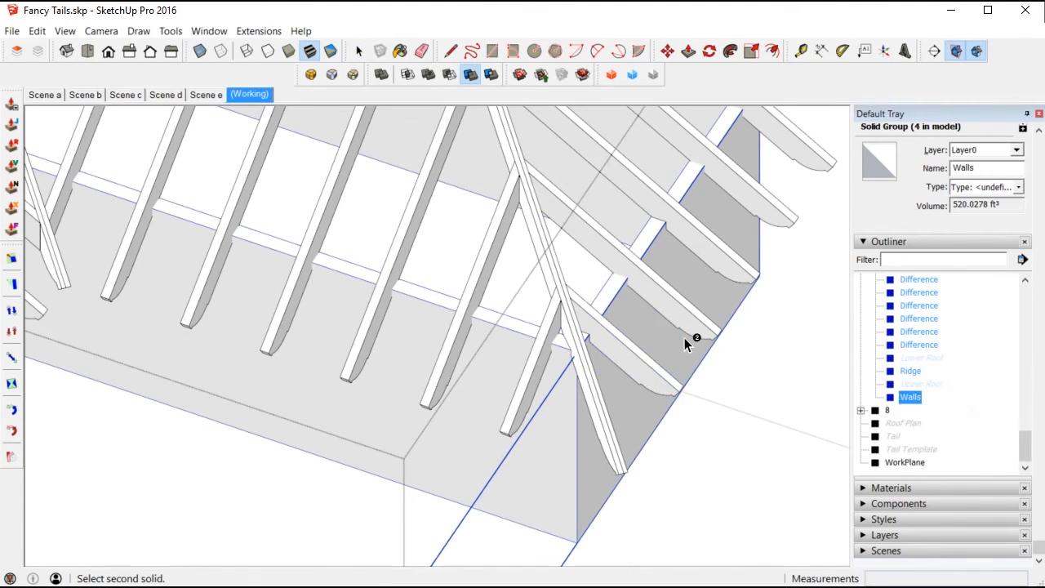
{"action": "scroll", "coordinate": [685, 343], "scroll_direction": "down", "scroll_amount": 4}
{"action": "left_click", "coordinate": [686, 341]}
{"action": "middle_click_drag", "start_coordinate": [687, 341], "coordinate": [459, 426]}
{"action": "scroll", "coordinate": [459, 426], "scroll_direction": "up", "scroll_amount": 3}
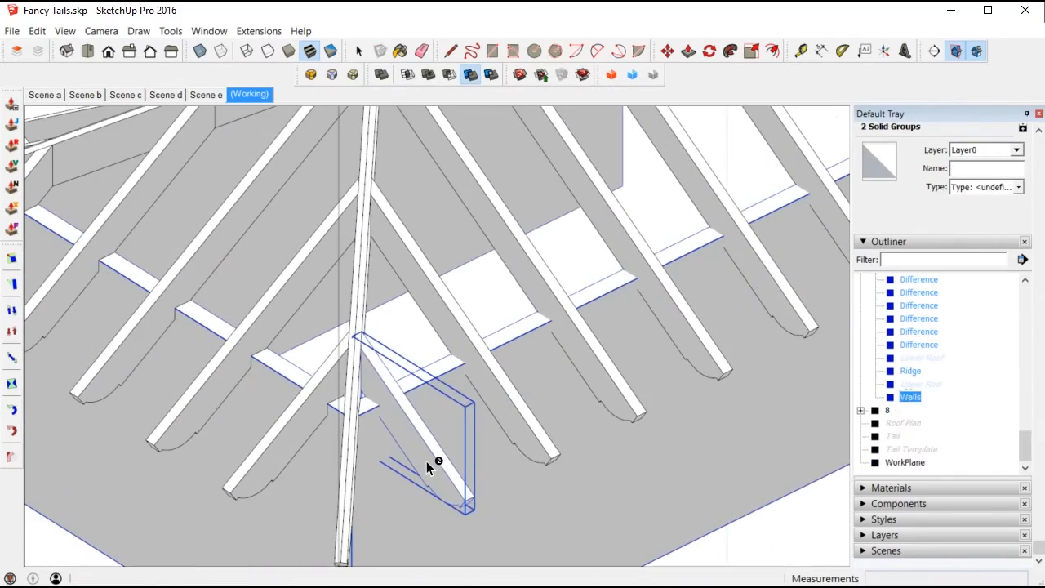
{"action": "left_click", "coordinate": [694, 356]}
{"action": "scroll", "coordinate": [363, 472], "scroll_direction": "up", "scroll_amount": 2}
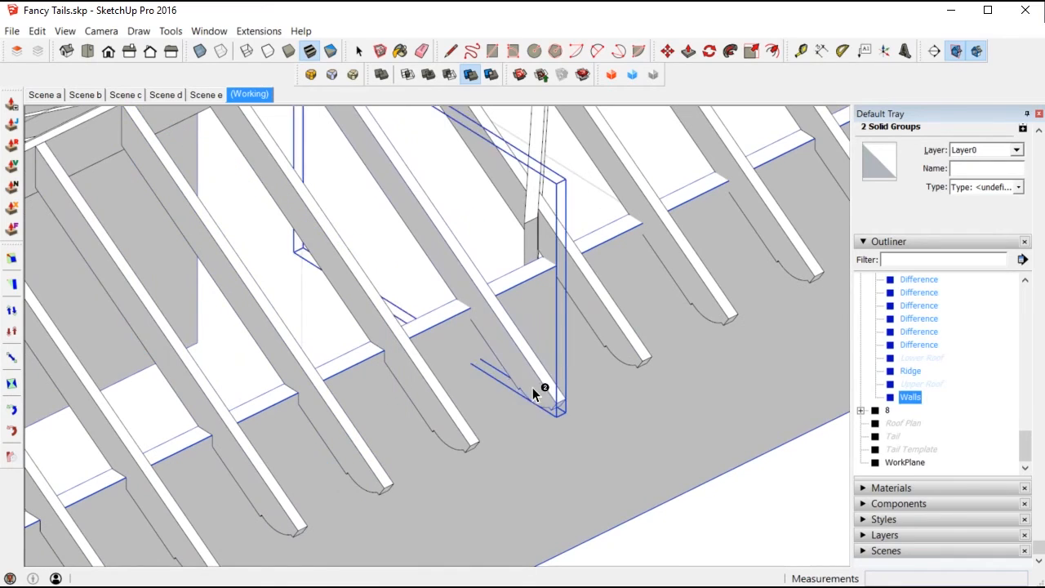
{"action": "left_click", "coordinate": [691, 295]}
Trim the rafters along the remaining wall sides against the walls, working around to the short jack rafter at the hip
{"action": "middle_click_drag", "start_coordinate": [691, 295], "coordinate": [392, 429]}
{"action": "middle_click_drag", "start_coordinate": [821, 209], "coordinate": [639, 387]}
{"action": "middle_click_drag", "start_coordinate": [772, 343], "coordinate": [416, 401]}
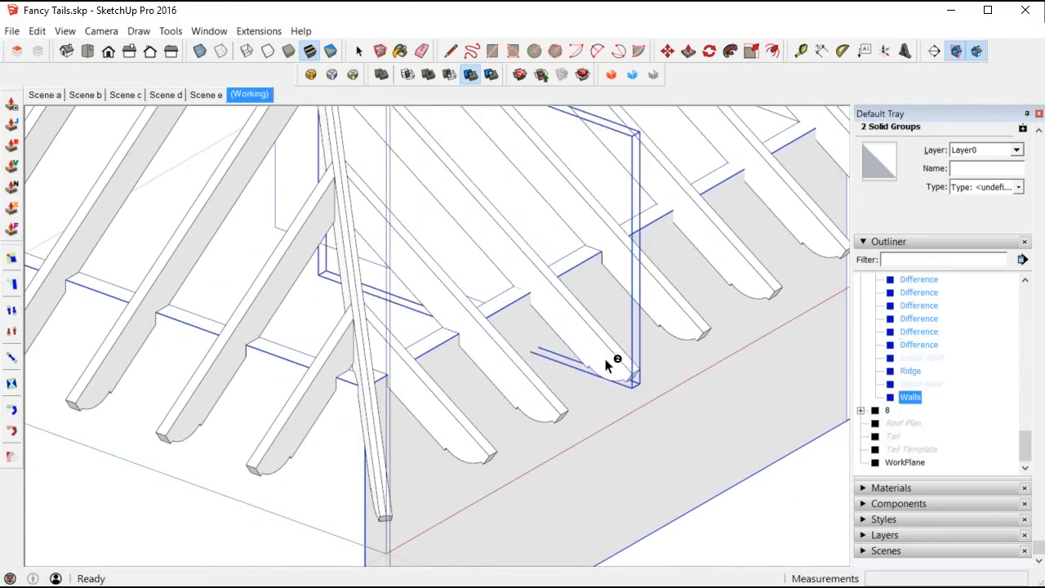
{"action": "middle_click_drag", "start_coordinate": [758, 287], "coordinate": [550, 444]}
{"action": "middle_click_drag", "start_coordinate": [637, 406], "coordinate": [557, 465]}
{"action": "middle_click_drag", "start_coordinate": [811, 385], "coordinate": [531, 428]}
{"action": "middle_click_drag", "start_coordinate": [662, 474], "coordinate": [552, 482]}
{"action": "middle_click_drag", "start_coordinate": [843, 543], "coordinate": [528, 476], "text": "shift"}
{"action": "left_click", "coordinate": [504, 473]}
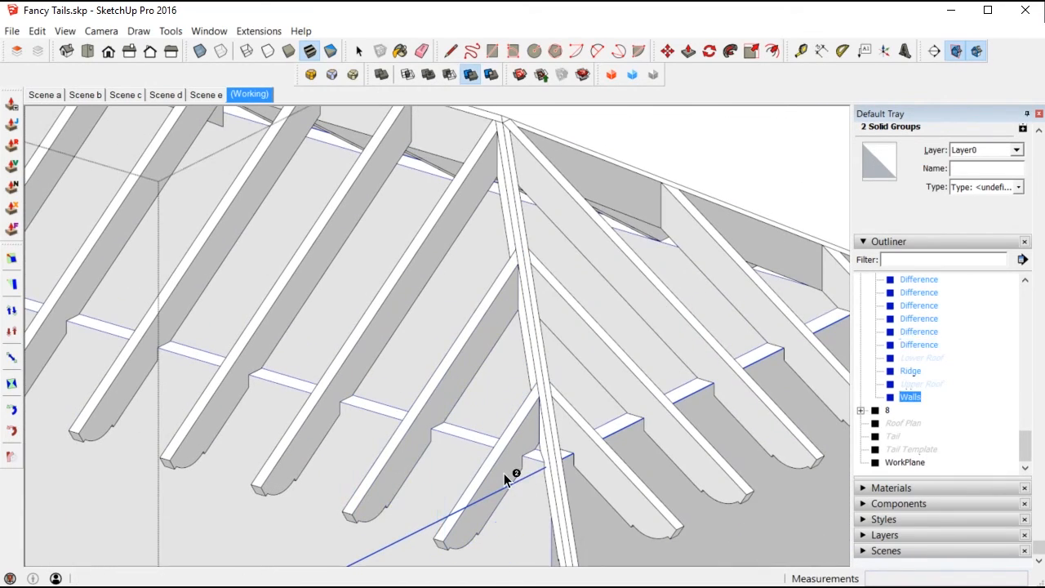
End the trimming and inspect the rafters for missing wall notches
{"action": "key", "text": "space"}
{"action": "right_click", "coordinate": [711, 527]}
{"action": "left_click", "coordinate": [730, 239]}
{"action": "middle_click_drag", "start_coordinate": [730, 240], "coordinate": [665, 536]}
{"action": "scroll", "coordinate": [639, 310], "scroll_direction": "up", "scroll_amount": 3}
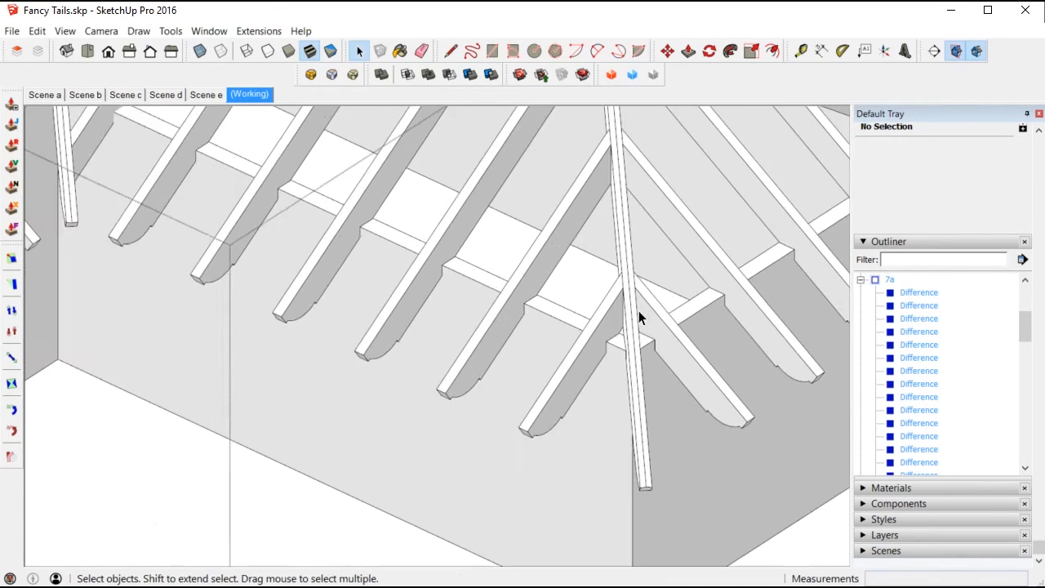
Trim the short jack rafter beside the end hip against the walls
{"action": "left_click", "coordinate": [581, 369]}
{"action": "middle_click_drag", "start_coordinate": [591, 408], "coordinate": [535, 499]}
{"action": "left_click", "coordinate": [537, 500]}
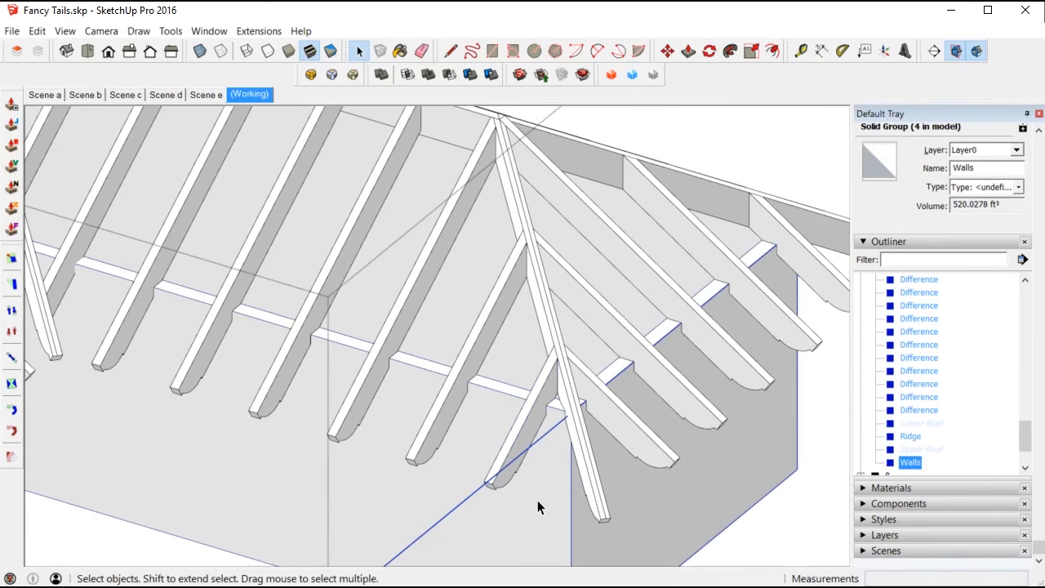
{"action": "left_click", "coordinate": [514, 448]}
Hide the walls temporarily, examine the rafter notches from all sides, and undo the hiding
{"action": "left_click", "coordinate": [558, 502]}
{"action": "right_click", "coordinate": [558, 504]}
{"action": "left_click", "coordinate": [621, 238]}
{"action": "middle_click_drag", "start_coordinate": [615, 247], "coordinate": [576, 455]}
{"action": "scroll", "coordinate": [618, 380], "scroll_direction": "down", "scroll_amount": 3}
{"action": "middle_click_drag", "start_coordinate": [563, 376], "coordinate": [528, 166]}
{"action": "scroll", "coordinate": [527, 165], "scroll_direction": "down", "scroll_amount": 5}
{"action": "scroll", "coordinate": [555, 437], "scroll_direction": "up", "scroll_amount": 4}
{"action": "middle_click_drag", "start_coordinate": [662, 405], "coordinate": [550, 581]}
{"action": "scroll", "coordinate": [669, 563], "scroll_direction": "down", "scroll_amount": 4}
{"action": "middle_click_drag", "start_coordinate": [650, 205], "coordinate": [628, 238]}
{"action": "scroll", "coordinate": [673, 353], "scroll_direction": "up", "scroll_amount": 3}
{"action": "middle_click_drag", "start_coordinate": [673, 341], "coordinate": [690, 376]}
{"action": "scroll", "coordinate": [685, 386], "scroll_direction": "up", "scroll_amount": 2}
{"action": "key", "text": "ctrl+z"}
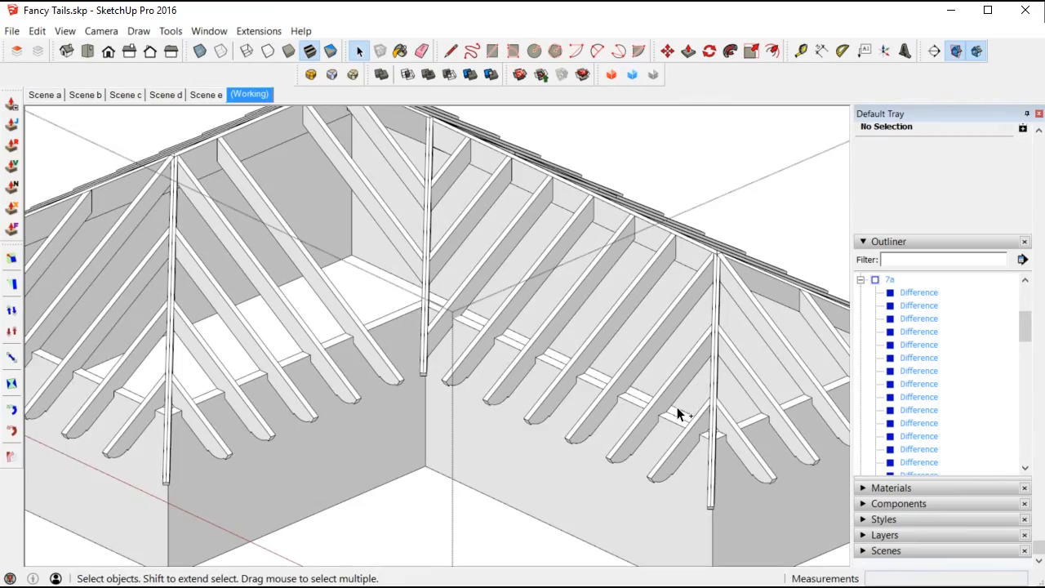
Copy the common rafter along the ridge into the empty bay beside the valley rafter
{"action": "scroll", "coordinate": [684, 412], "scroll_direction": "down", "scroll_amount": 2}
{"action": "scroll", "coordinate": [408, 340], "scroll_direction": "down", "scroll_amount": 2}
{"action": "middle_click_drag", "start_coordinate": [408, 341], "coordinate": [668, 466]}
{"action": "scroll", "coordinate": [270, 303], "scroll_direction": "up", "scroll_amount": 4}
{"action": "middle_click_drag", "start_coordinate": [439, 356], "coordinate": [531, 291]}
{"action": "left_click", "coordinate": [531, 292]}
{"action": "key", "text": "m"}
{"action": "scroll", "coordinate": [488, 177], "scroll_direction": "up", "scroll_amount": 5}
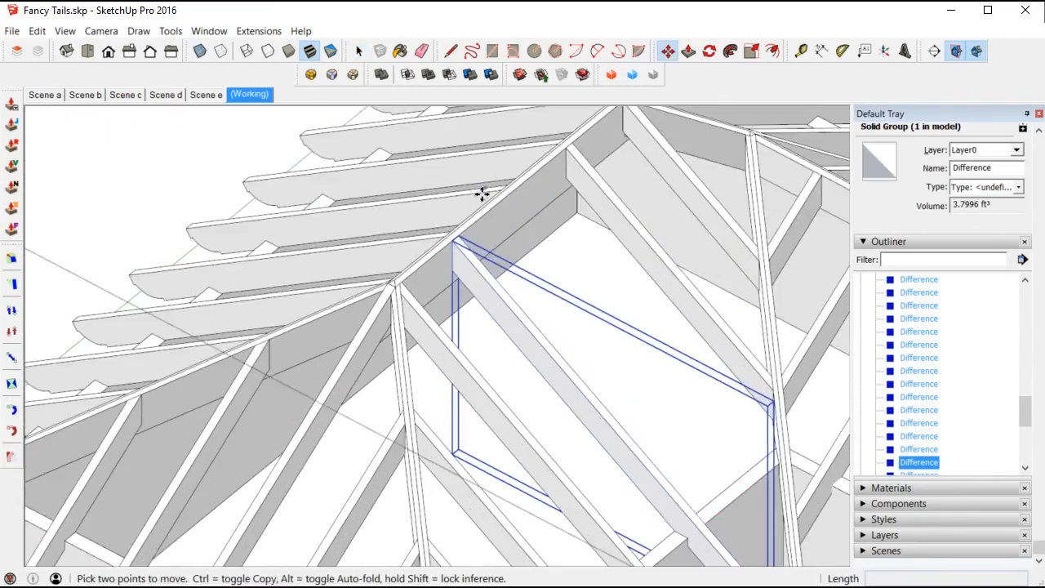
{"action": "left_click", "coordinate": [275, 341]}
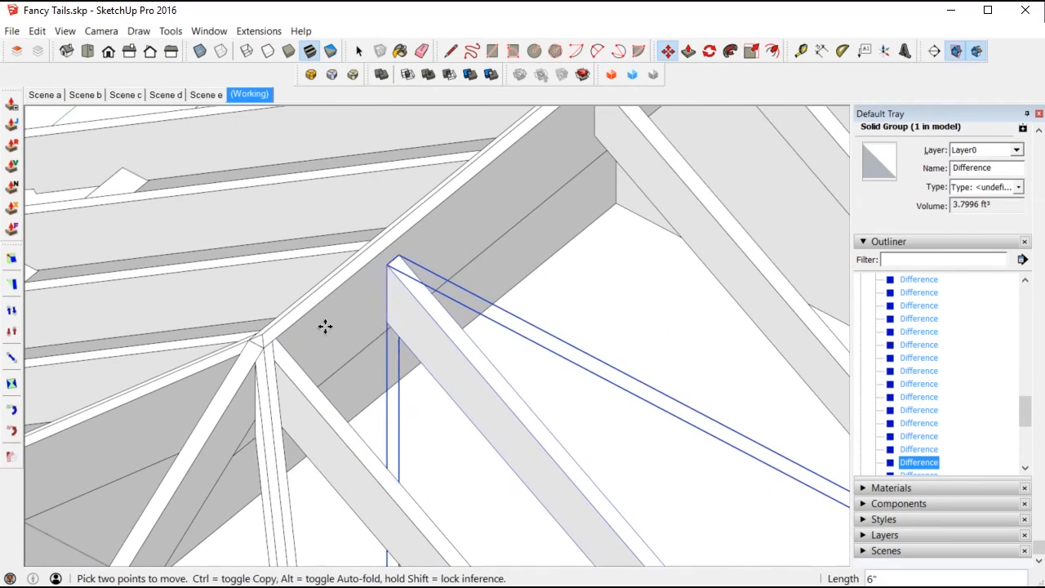
{"action": "key", "text": "ctrl"}
{"action": "left_click", "coordinate": [386, 247]}
{"action": "scroll", "coordinate": [375, 237], "scroll_direction": "down", "scroll_amount": 4}
{"action": "key", "text": "space"}
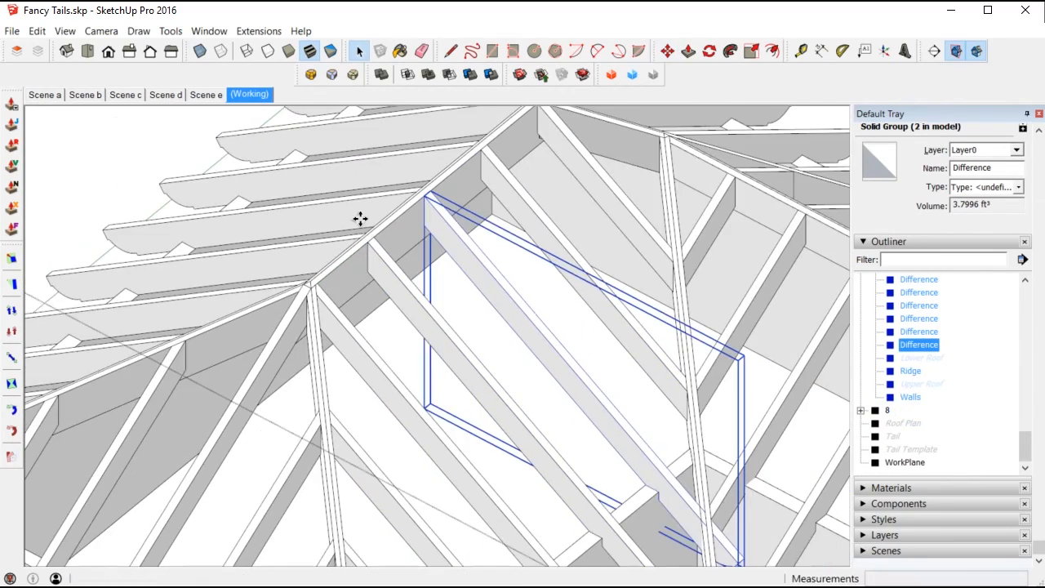
Trim the copied rafter against the valley rafter it crosses
{"action": "left_click", "coordinate": [679, 362]}
{"action": "scroll", "coordinate": [700, 501], "scroll_direction": "up", "scroll_amount": 5}
{"action": "middle_click_drag", "start_coordinate": [700, 502], "coordinate": [646, 297]}
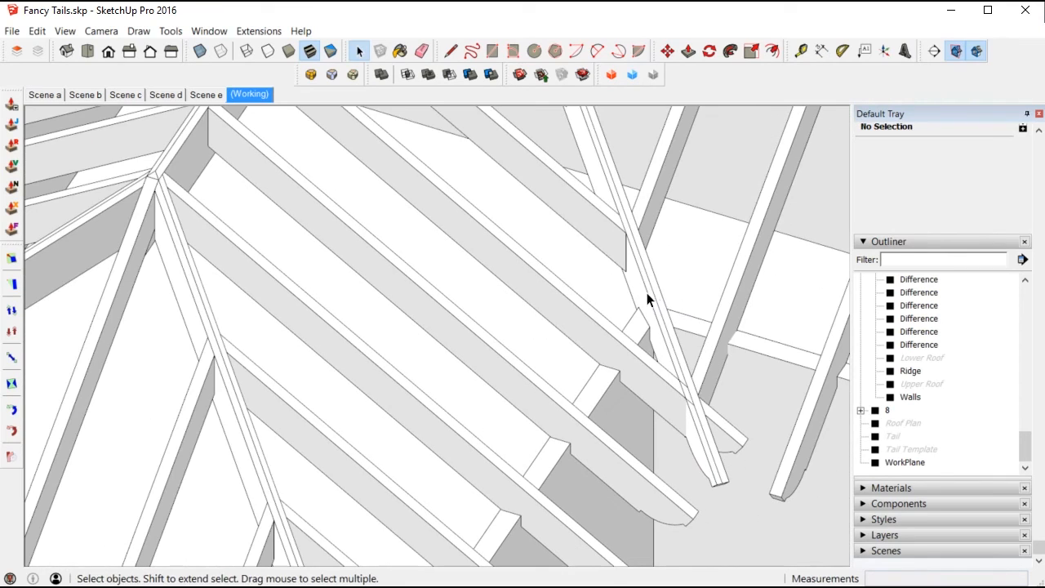
{"action": "left_click", "coordinate": [642, 298]}
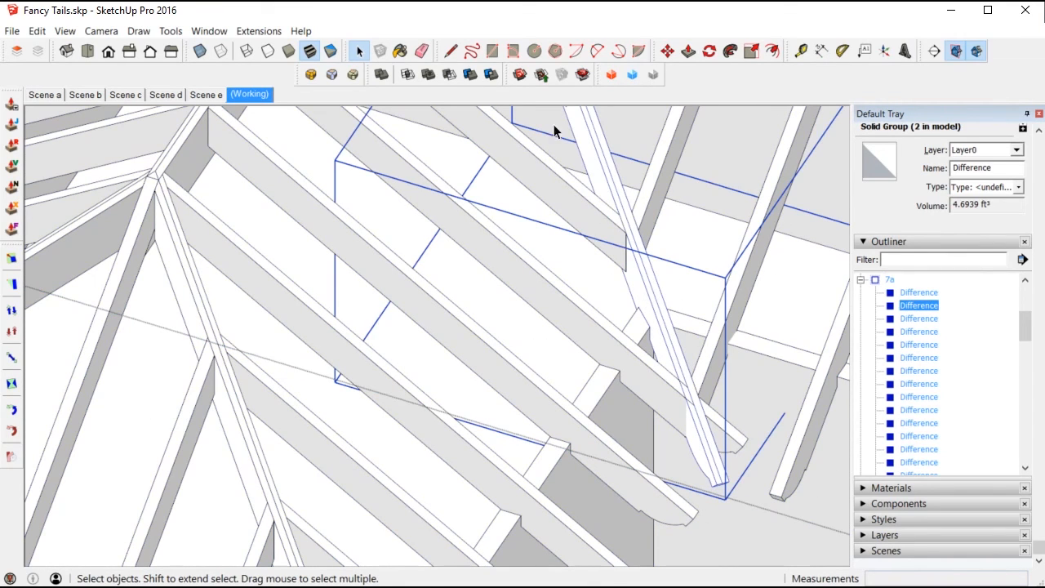
{"action": "left_click", "coordinate": [471, 74]}
{"action": "left_click", "coordinate": [650, 380]}
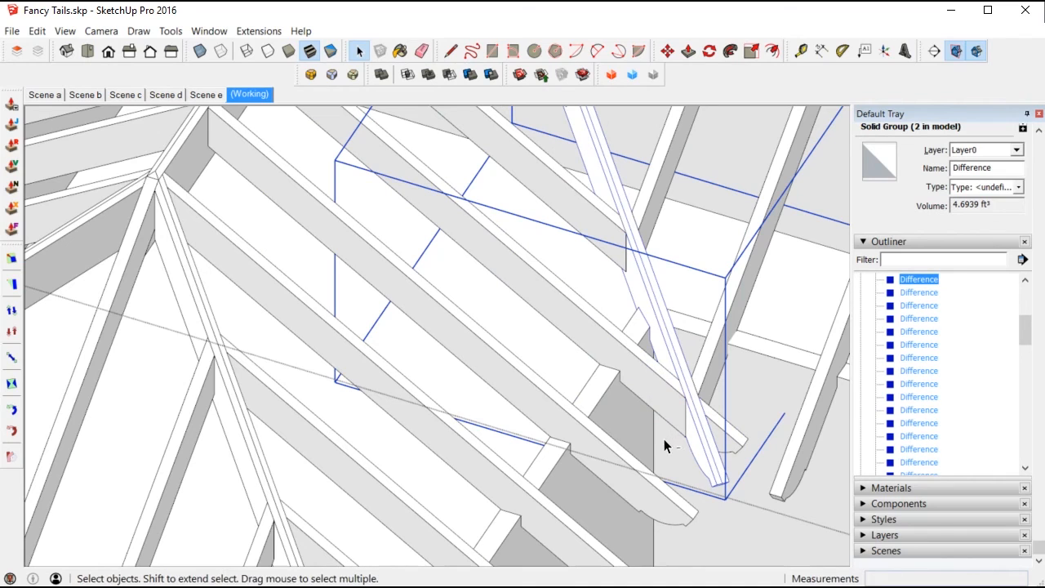
Open the copied rafter in isolation and draw an 8" radius circle over its cut end to rebuild the missing face
{"action": "triple_click", "coordinate": [651, 396]}
{"action": "key", "text": "i"}
{"action": "scroll", "coordinate": [760, 461], "scroll_direction": "up", "scroll_amount": 3}
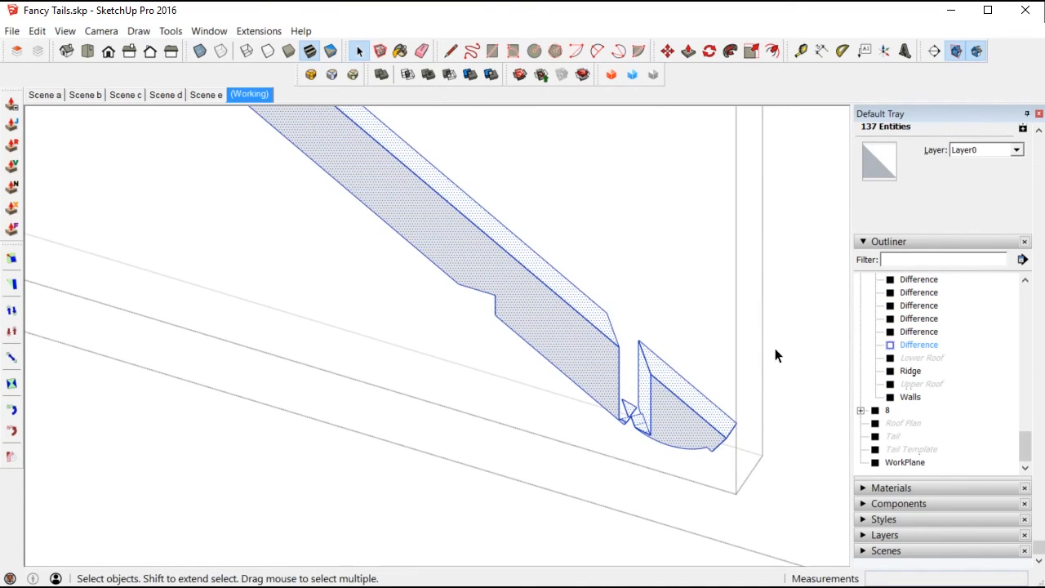
{"action": "middle_click_drag", "start_coordinate": [628, 504], "coordinate": [588, 438]}
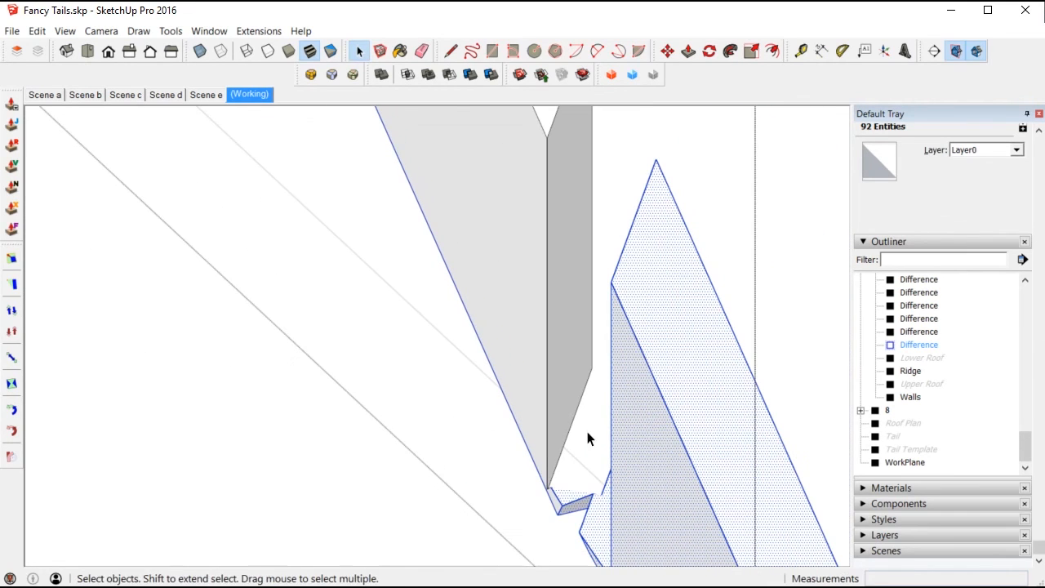
{"action": "left_click", "coordinate": [535, 500]}
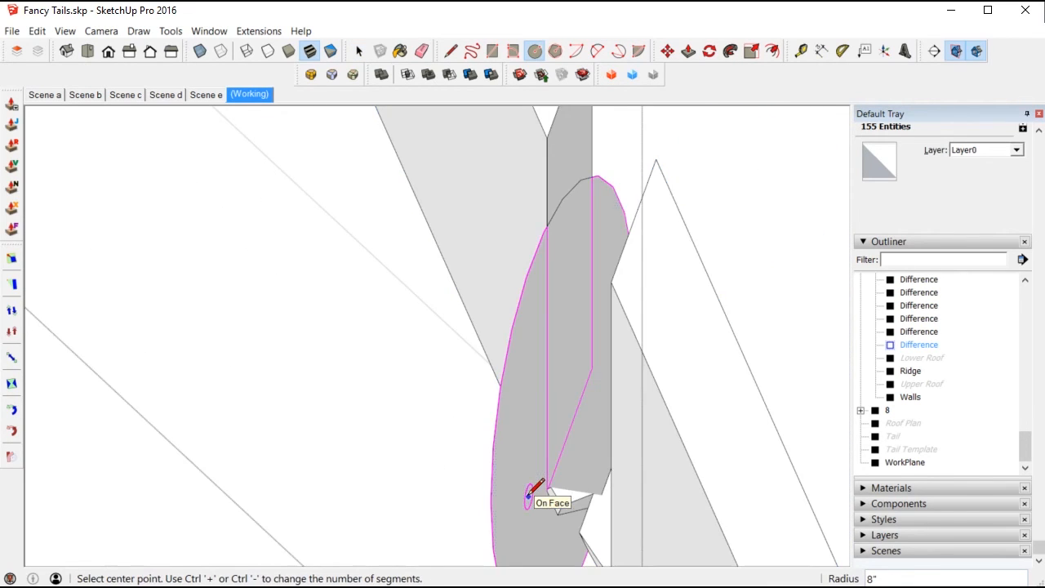
Delete the cut-off tail piece and the surplus circle geometry around the copied rafter's end
{"action": "key", "text": "space"}
{"action": "middle_click_drag", "start_coordinate": [583, 350], "coordinate": [588, 525]}
{"action": "left_click_drag", "start_coordinate": [563, 524], "coordinate": [562, 526]}
{"action": "key", "text": "Delete"}
{"action": "double_click", "coordinate": [542, 483]}
{"action": "key", "text": "Delete"}
{"action": "middle_click_drag", "start_coordinate": [595, 433], "coordinate": [578, 440]}
{"action": "left_click_drag", "start_coordinate": [578, 440], "coordinate": [557, 458]}
{"action": "mouse_move", "coordinate": [552, 470]}
{"action": "middle_mouse_down"}
{"action": "mouse_move", "coordinate": [495, 404]}
{"action": "mouse_move", "coordinate": [548, 473]}
{"action": "mouse_move", "coordinate": [518, 496]}
{"action": "mouse_move", "coordinate": [495, 471]}
{"action": "mouse_move", "coordinate": [513, 441]}
{"action": "middle_mouse_up"}
Erase the stray edges left at the copied rafter's pointed end and close the rafter group
{"action": "key", "text": "e"}
{"action": "scroll", "coordinate": [523, 563], "scroll_direction": "down", "scroll_amount": 7}
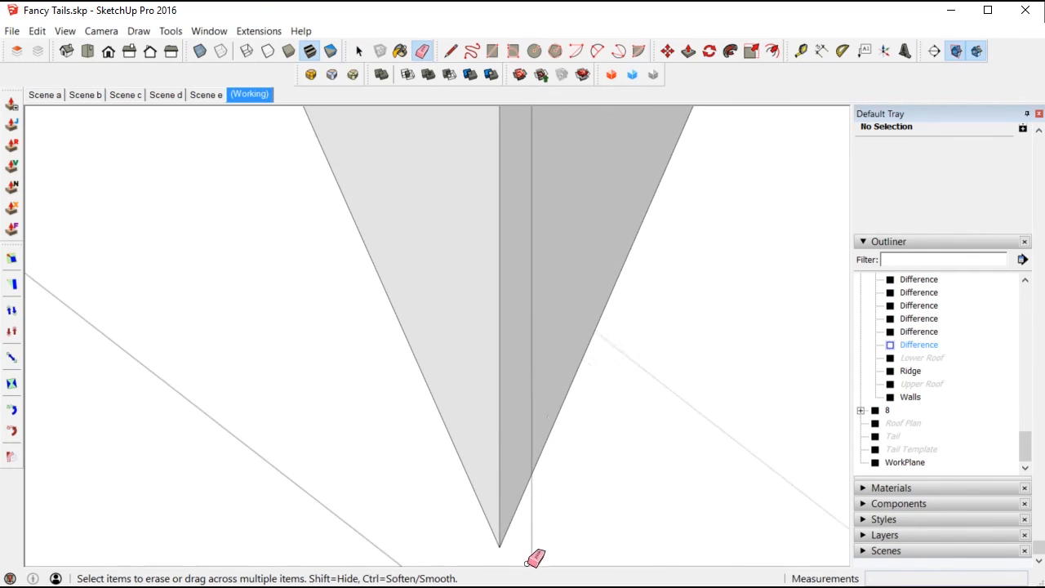
{"action": "middle_click_drag", "start_coordinate": [614, 364], "coordinate": [583, 563], "text": "shift"}
{"action": "left_click", "coordinate": [560, 250]}
{"action": "scroll", "coordinate": [562, 250], "scroll_direction": "down", "scroll_amount": 2}
{"action": "key", "text": "space"}
{"action": "left_click", "coordinate": [599, 389]}
{"action": "scroll", "coordinate": [599, 389], "scroll_direction": "down", "scroll_amount": 8}
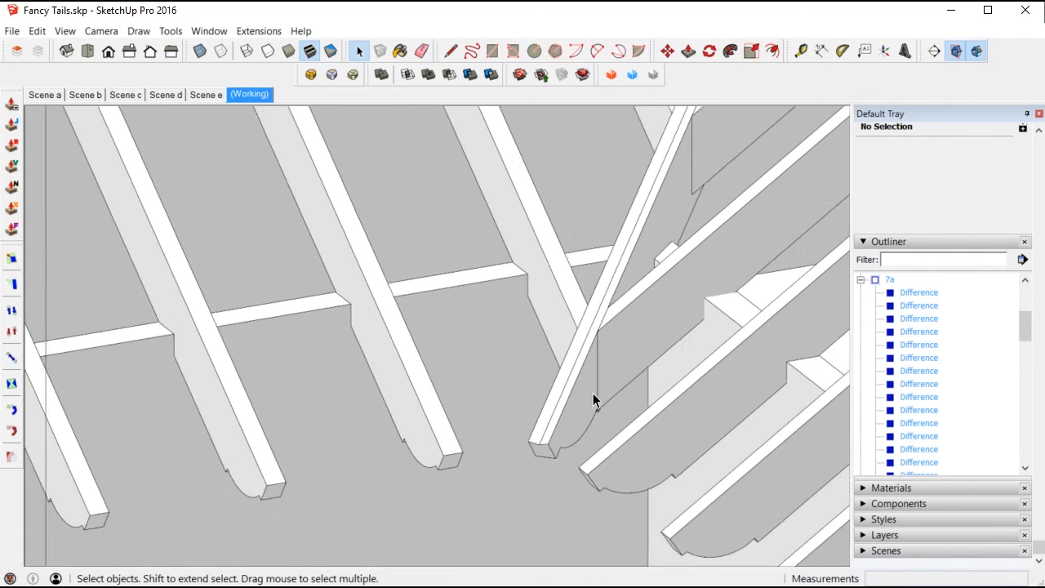
Open the next rafter that ends at the valley and draw a 4" radius circle over its cut end
{"action": "middle_click_drag", "start_coordinate": [598, 389], "coordinate": [761, 415]}
{"action": "scroll", "coordinate": [562, 378], "scroll_direction": "up", "scroll_amount": 6}
{"action": "middle_click_drag", "start_coordinate": [562, 379], "coordinate": [444, 199]}
{"action": "double_click", "coordinate": [699, 296]}
{"action": "left_click", "coordinate": [699, 303]}
{"action": "middle_click_drag", "start_coordinate": [699, 303], "coordinate": [583, 368]}
{"action": "middle_click_drag", "start_coordinate": [629, 334], "coordinate": [858, 350]}
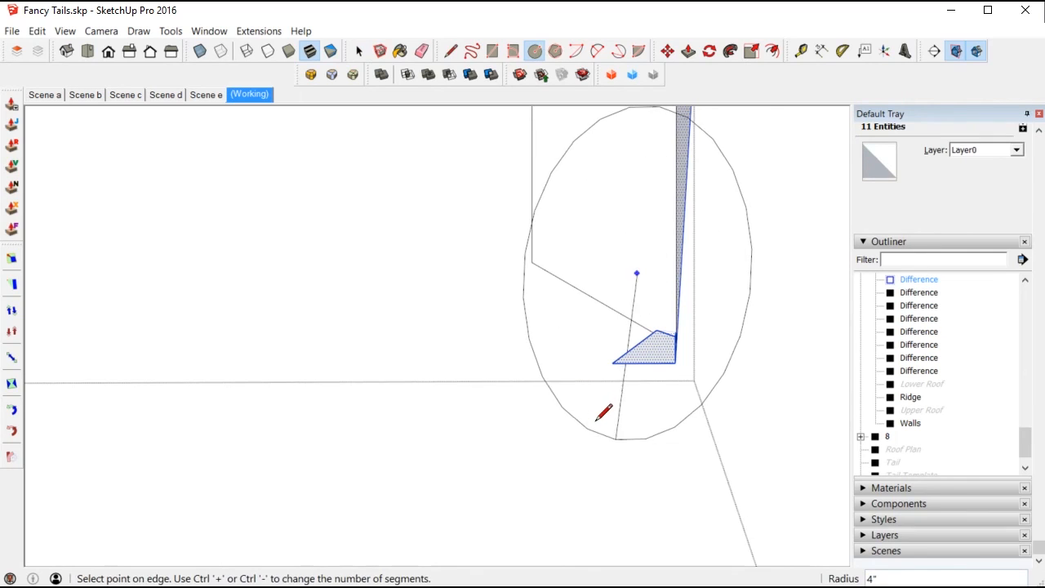
{"action": "left_click", "coordinate": [596, 420]}
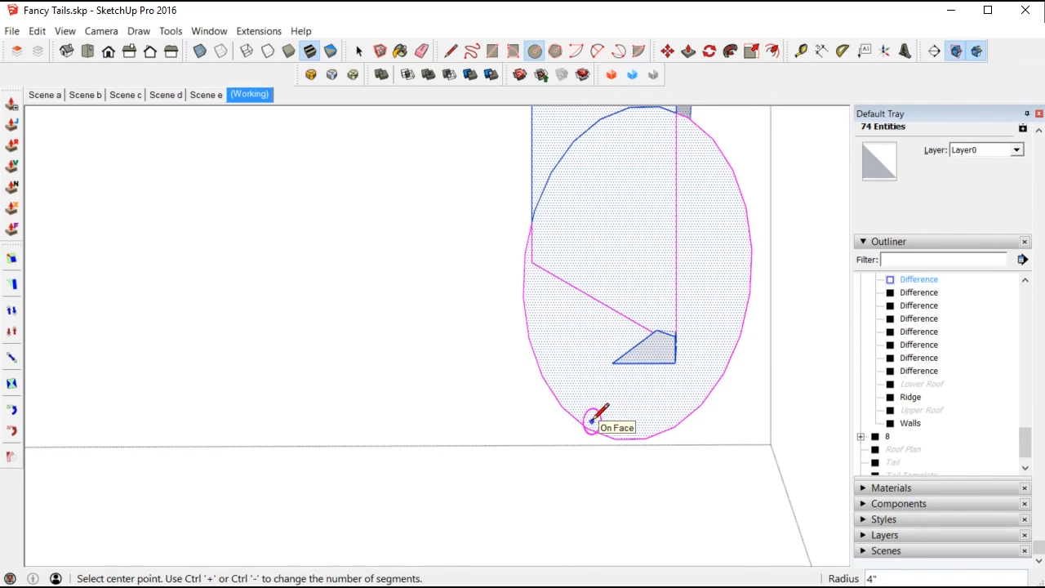
{"action": "key", "text": "space"}
Remove the leftover scraps and circle geometry from the second rafter's end and close its group
{"action": "middle_click_drag", "start_coordinate": [591, 420], "coordinate": [595, 365]}
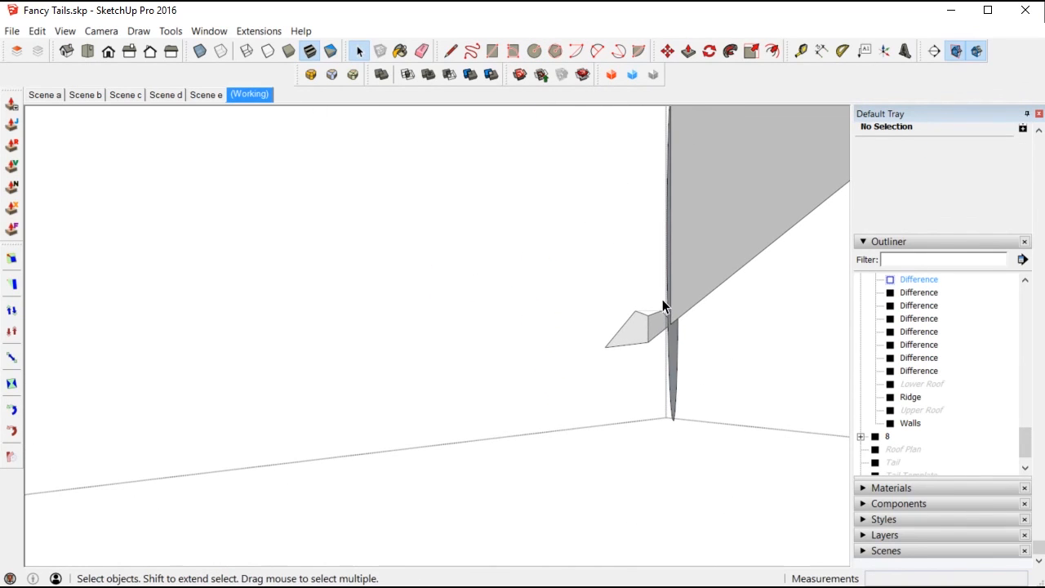
{"action": "left_click", "coordinate": [774, 403]}
{"action": "middle_click_drag", "start_coordinate": [775, 402], "coordinate": [660, 167]}
{"action": "key", "text": "space"}
{"action": "scroll", "coordinate": [621, 352], "scroll_direction": "down", "scroll_amount": 5}
{"action": "mouse_move", "coordinate": [621, 352]}
{"action": "middle_mouse_down"}
{"action": "mouse_move", "coordinate": [579, 229]}
{"action": "mouse_move", "coordinate": [583, 310]}
{"action": "mouse_move", "coordinate": [667, 474]}
{"action": "mouse_move", "coordinate": [679, 366]}
{"action": "mouse_move", "coordinate": [618, 406]}
{"action": "mouse_move", "coordinate": [697, 391]}
{"action": "middle_mouse_up"}
{"action": "scroll", "coordinate": [667, 473], "scroll_direction": "down", "scroll_amount": 4}
Open the jack rafter on the other side of the valley and delete its leftover piece at the wall notch
{"action": "scroll", "coordinate": [672, 444], "scroll_direction": "up", "scroll_amount": 6}
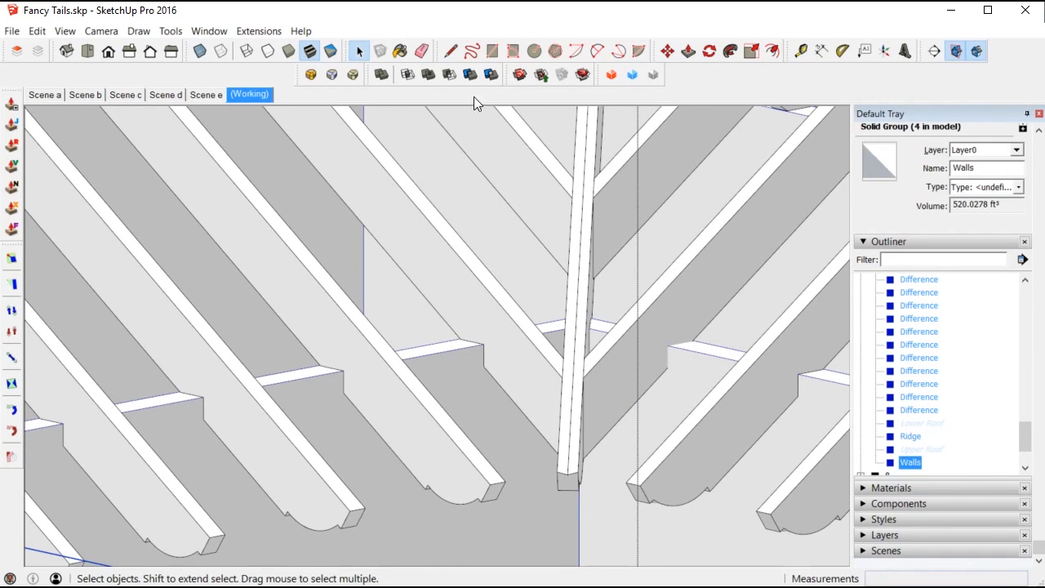
{"action": "double_click", "coordinate": [627, 364]}
{"action": "scroll", "coordinate": [627, 363], "scroll_direction": "up", "scroll_amount": 5}
{"action": "left_click", "coordinate": [628, 365]}
{"action": "middle_click_drag", "start_coordinate": [628, 365], "coordinate": [597, 345]}
{"action": "key", "text": "Delete"}
{"action": "scroll", "coordinate": [712, 351], "scroll_direction": "up", "scroll_amount": 3}
{"action": "middle_click_drag", "start_coordinate": [603, 302], "coordinate": [555, 147]}
Push the triangular notch face 3 1/2" through the jack rafter, erase the leftover edge and close the group
{"action": "left_click", "coordinate": [623, 308]}
{"action": "key", "text": "p"}
{"action": "left_click", "coordinate": [623, 313]}
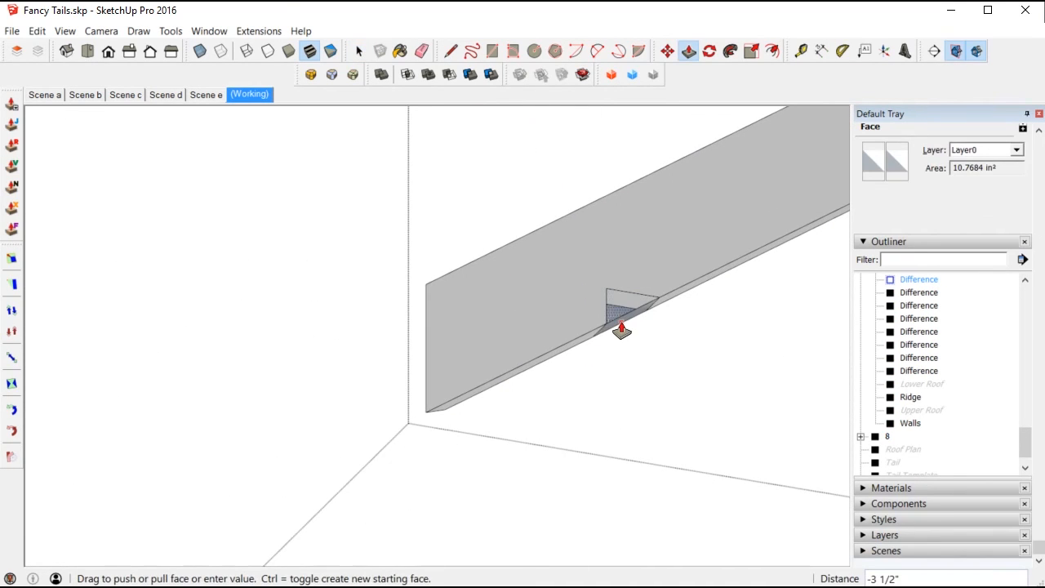
{"action": "scroll", "coordinate": [624, 315], "scroll_direction": "up", "scroll_amount": 2}
{"action": "key", "text": "e"}
{"action": "left_click_drag", "start_coordinate": [622, 315], "coordinate": [627, 326]}
{"action": "middle_click_drag", "start_coordinate": [627, 326], "coordinate": [552, 325]}
{"action": "key", "text": "space"}
{"action": "left_click", "coordinate": [551, 325]}
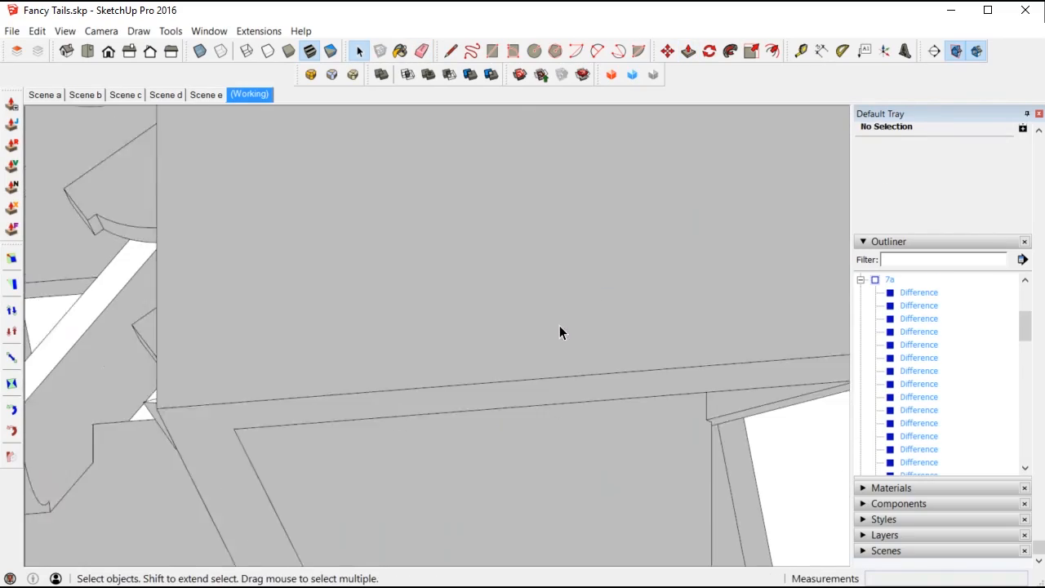
Review the repaired valley area and the complete rafter framing of both wings from outside
{"action": "scroll", "coordinate": [561, 331], "scroll_direction": "down", "scroll_amount": 5}
{"action": "middle_click_drag", "start_coordinate": [560, 332], "coordinate": [566, 425]}
{"action": "scroll", "coordinate": [564, 343], "scroll_direction": "down", "scroll_amount": 5}
{"action": "scroll", "coordinate": [523, 347], "scroll_direction": "up", "scroll_amount": 6}
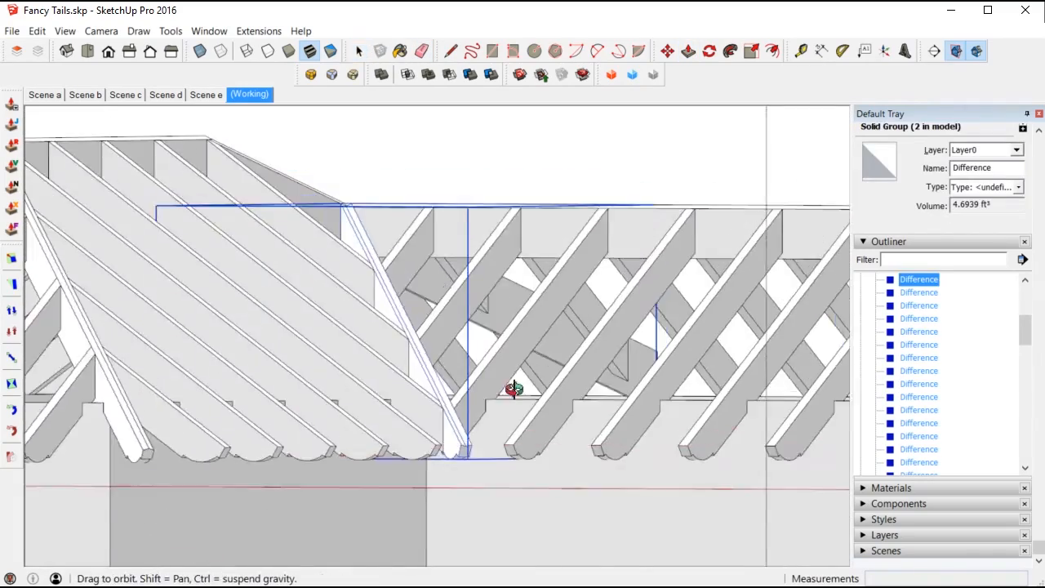
{"action": "scroll", "coordinate": [514, 387], "scroll_direction": "down", "scroll_amount": 5}
{"action": "scroll", "coordinate": [525, 397], "scroll_direction": "down", "scroll_amount": 4}
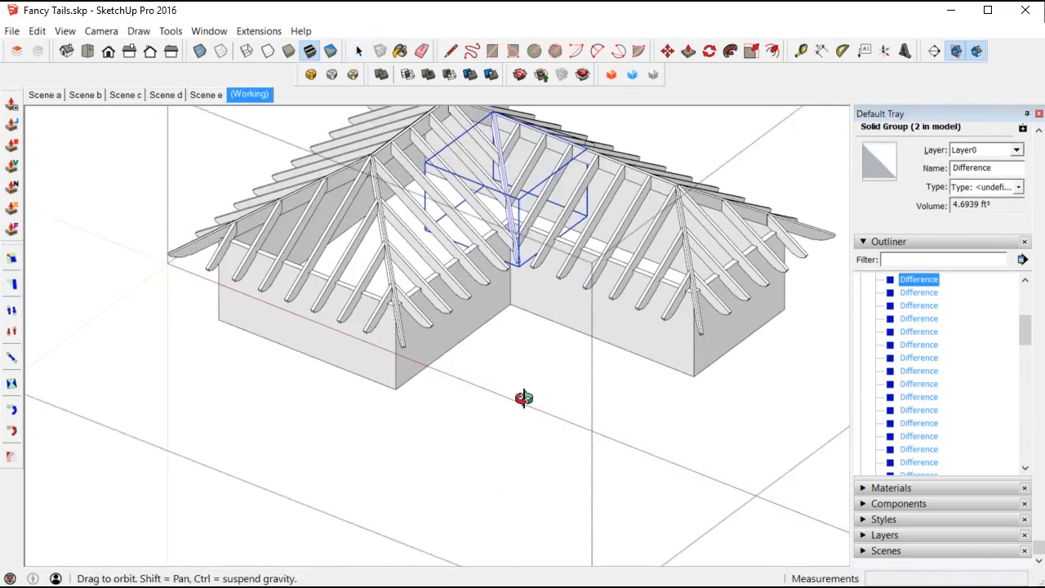
{"action": "middle_click_drag", "start_coordinate": [525, 397], "coordinate": [522, 151]}
{"action": "scroll", "coordinate": [506, 310], "scroll_direction": "up", "scroll_amount": 3}
{"action": "middle_click_drag", "start_coordinate": [504, 315], "coordinate": [522, 335]}
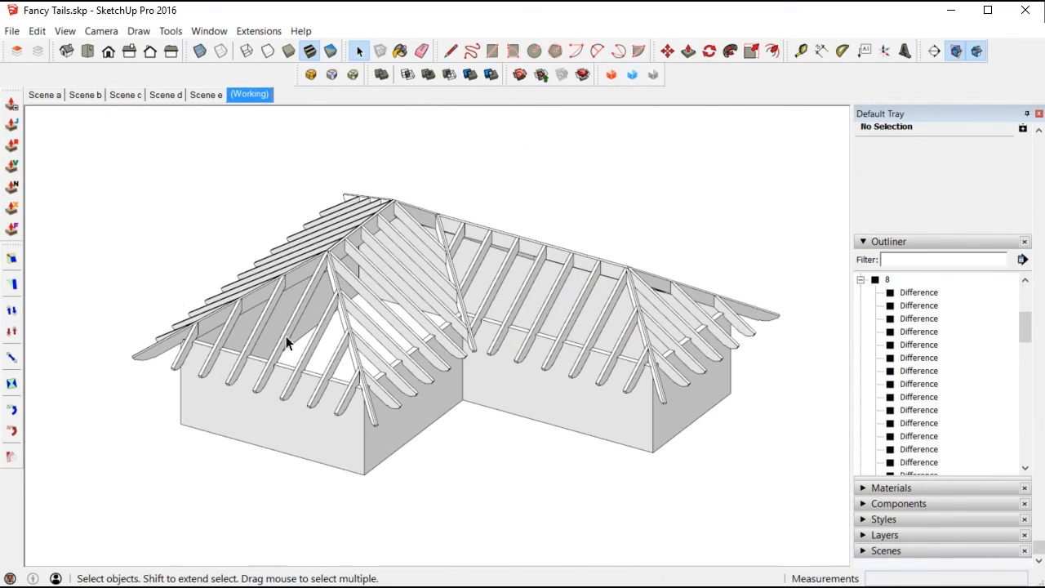
Examine the fancy tails and wall notches of the rafters around the front hip corner
{"action": "scroll", "coordinate": [292, 311], "scroll_direction": "up", "scroll_amount": 3}
{"action": "scroll", "coordinate": [294, 322], "scroll_direction": "up", "scroll_amount": 3}
{"action": "middle_click_drag", "start_coordinate": [294, 322], "coordinate": [319, 336]}
{"action": "scroll", "coordinate": [449, 367], "scroll_direction": "down", "scroll_amount": 2}
{"action": "scroll", "coordinate": [485, 482], "scroll_direction": "up", "scroll_amount": 2}
{"action": "scroll", "coordinate": [484, 488], "scroll_direction": "up", "scroll_amount": 2}
{"action": "middle_click_drag", "start_coordinate": [555, 483], "coordinate": [618, 418]}
{"action": "scroll", "coordinate": [602, 447], "scroll_direction": "up", "scroll_amount": 2}
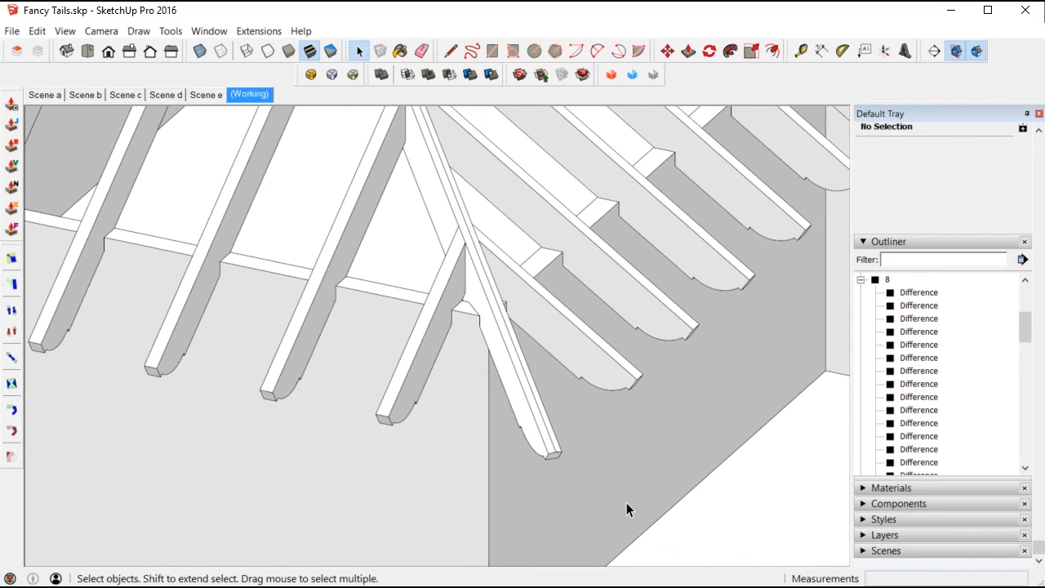
{"action": "scroll", "coordinate": [630, 500], "scroll_direction": "down", "scroll_amount": 3}
{"action": "scroll", "coordinate": [527, 338], "scroll_direction": "up", "scroll_amount": 3}
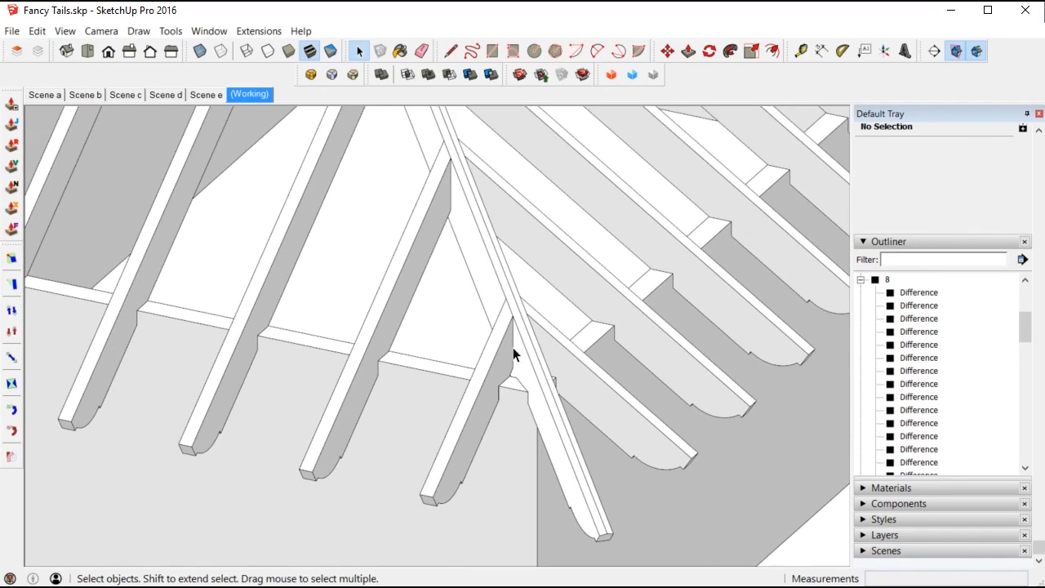
{"action": "middle_click_drag", "start_coordinate": [388, 334], "coordinate": [374, 353]}
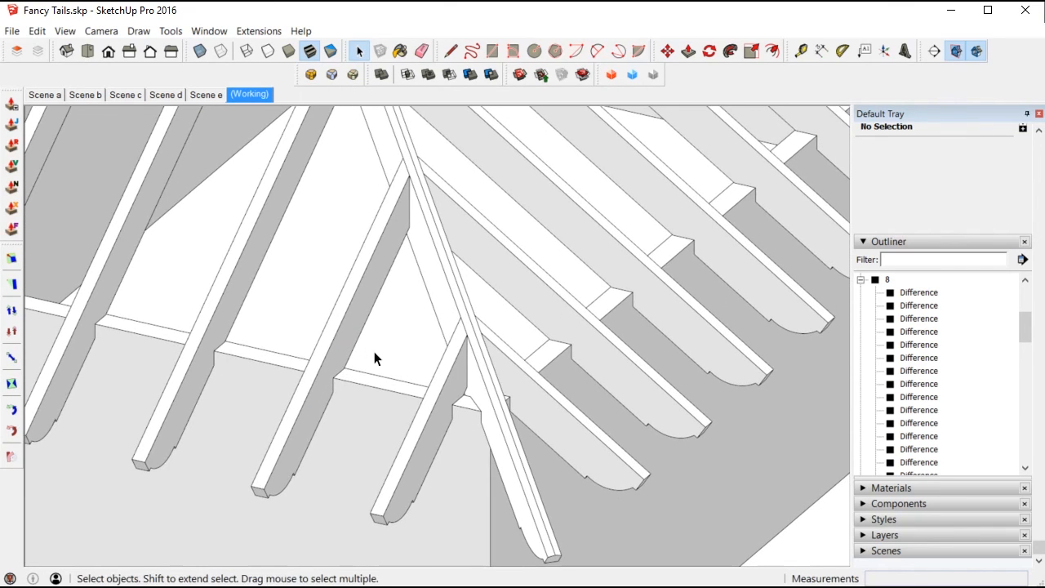
{"action": "scroll", "coordinate": [509, 481], "scroll_direction": "down", "scroll_amount": 3}
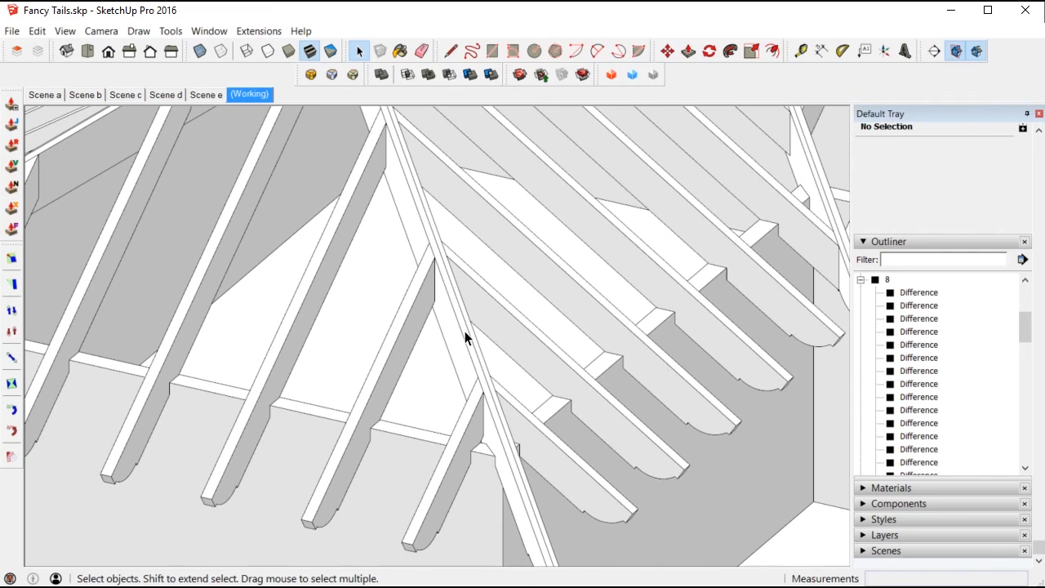
{"action": "middle_click_drag", "start_coordinate": [462, 331], "coordinate": [486, 458]}
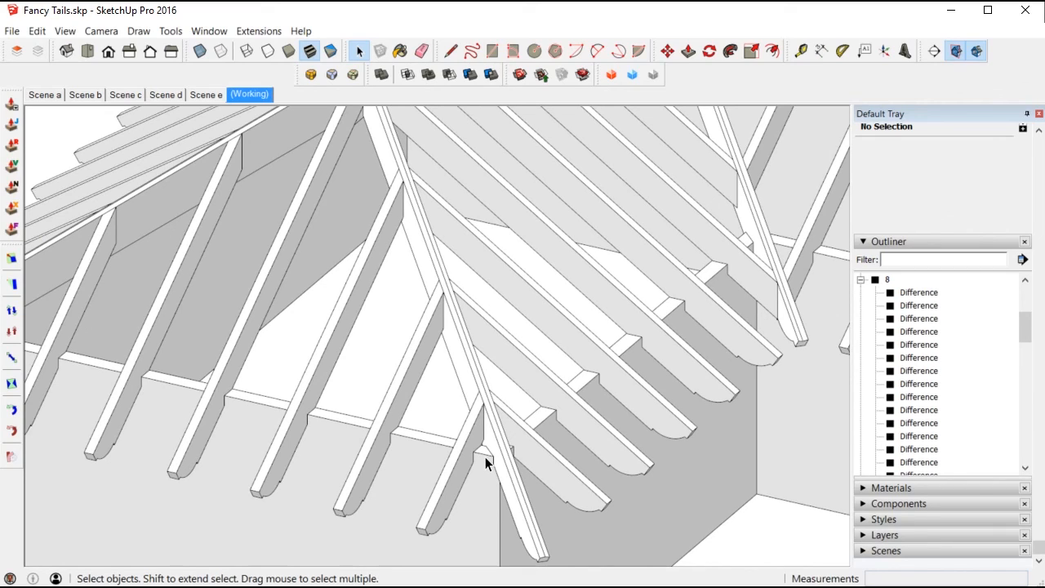
{"action": "scroll", "coordinate": [492, 462], "scroll_direction": "down", "scroll_amount": 2}
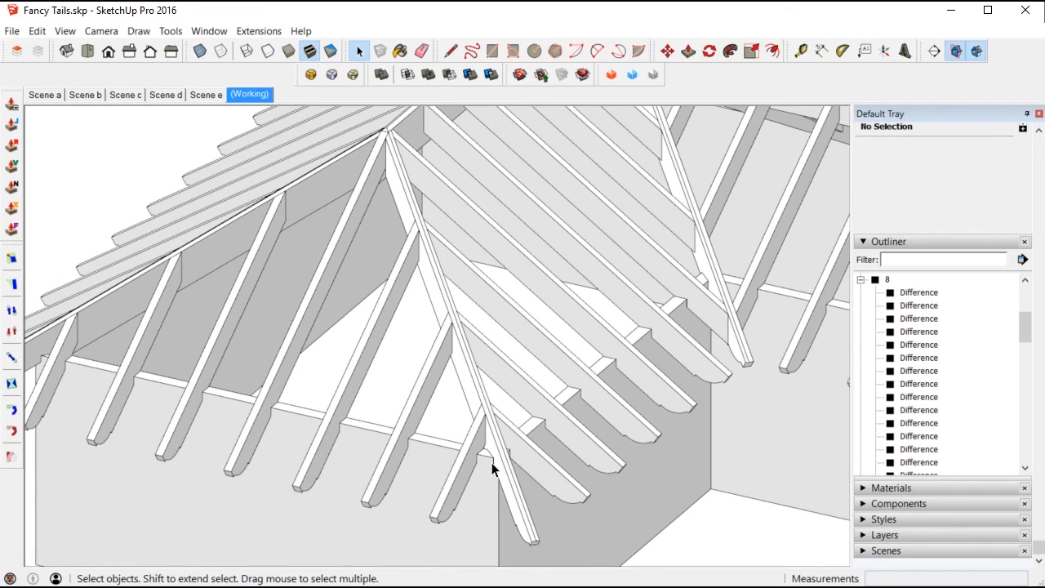
Inspect up close how the framing members meet the wall top behind the rafters
{"action": "middle_click_drag", "start_coordinate": [682, 368], "coordinate": [691, 326]}
{"action": "scroll", "coordinate": [499, 498], "scroll_direction": "up", "scroll_amount": 3}
{"action": "middle_click_drag", "start_coordinate": [504, 504], "coordinate": [457, 491]}
{"action": "scroll", "coordinate": [518, 401], "scroll_direction": "down", "scroll_amount": 3}
{"action": "middle_click_drag", "start_coordinate": [518, 401], "coordinate": [373, 362]}
{"action": "scroll", "coordinate": [436, 327], "scroll_direction": "up", "scroll_amount": 3}
{"action": "scroll", "coordinate": [435, 326], "scroll_direction": "up", "scroll_amount": 3}
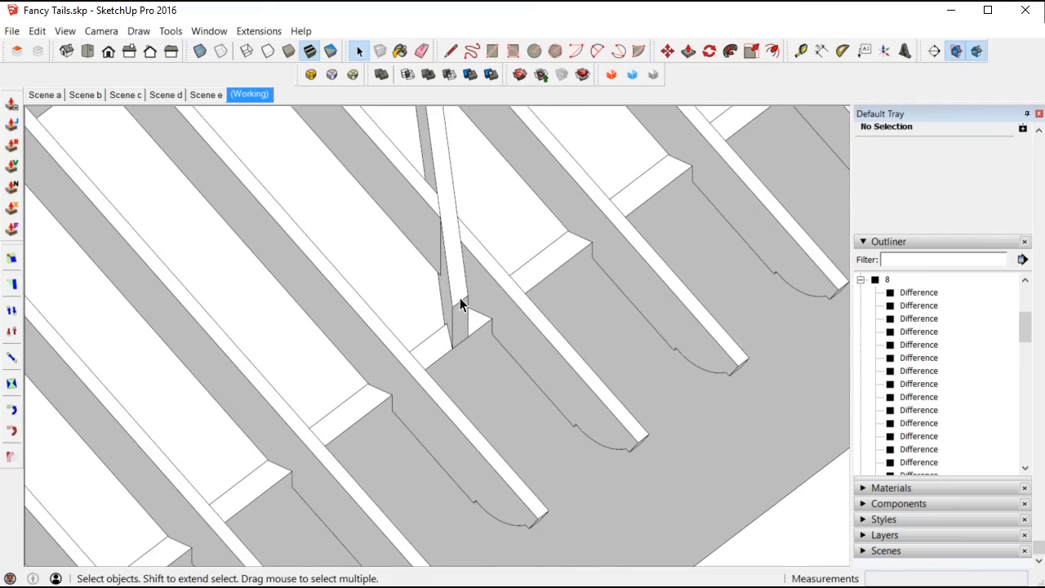